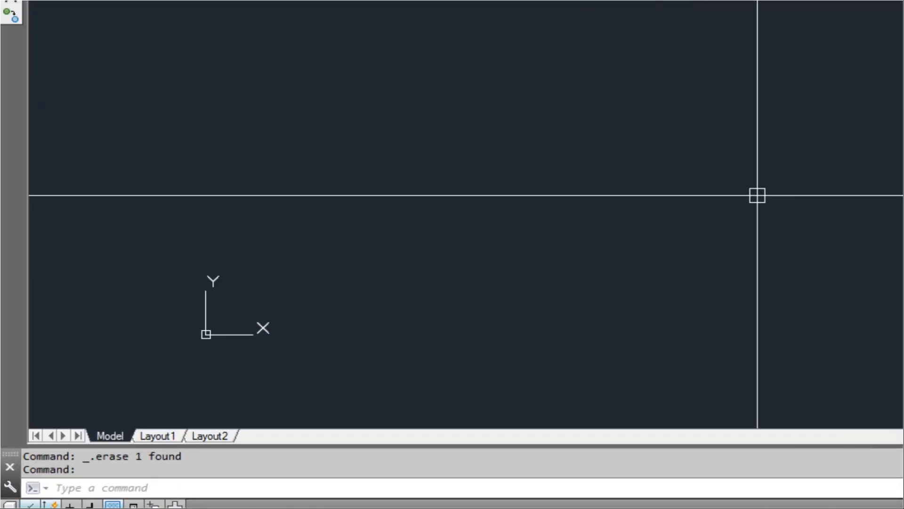
# Choose trolleybus.gif from the Draw Skoda Bus 14tr01 folder as an image reference to attach
pyautogui.write('m')
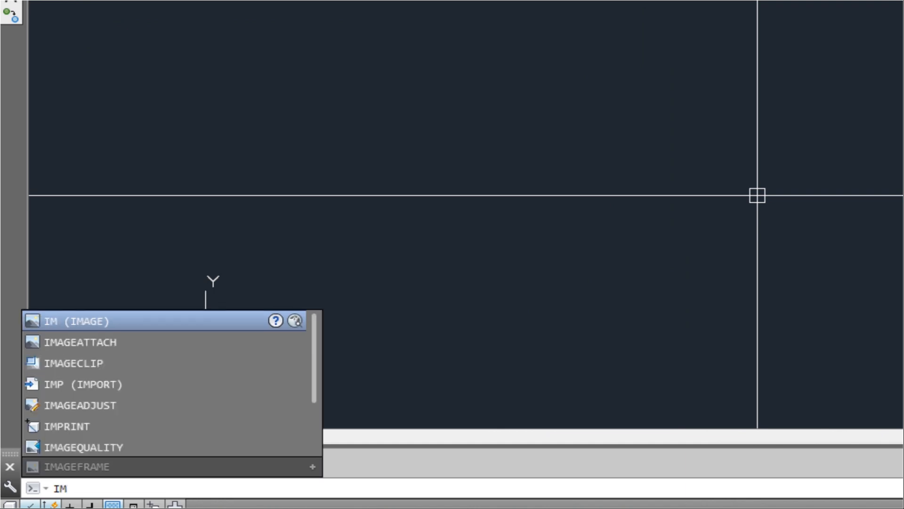
pyautogui.press('Return')
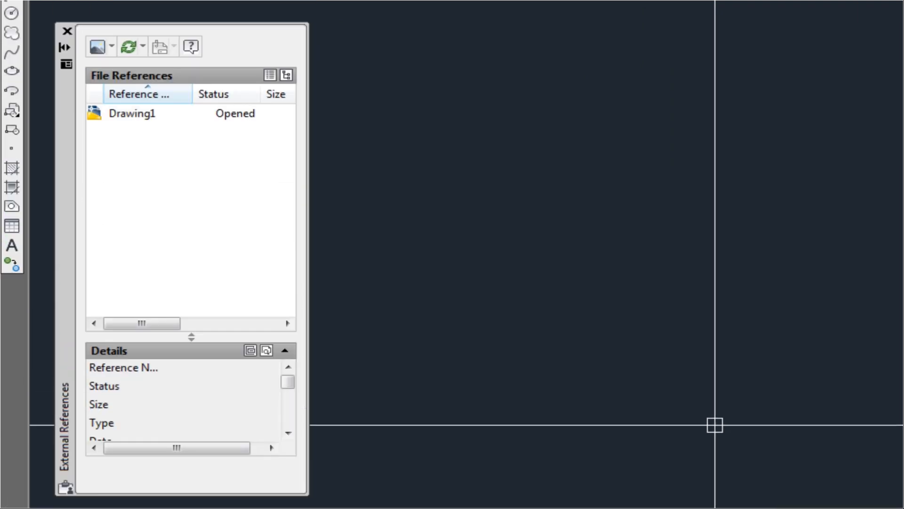
pyautogui.click(113, 46)
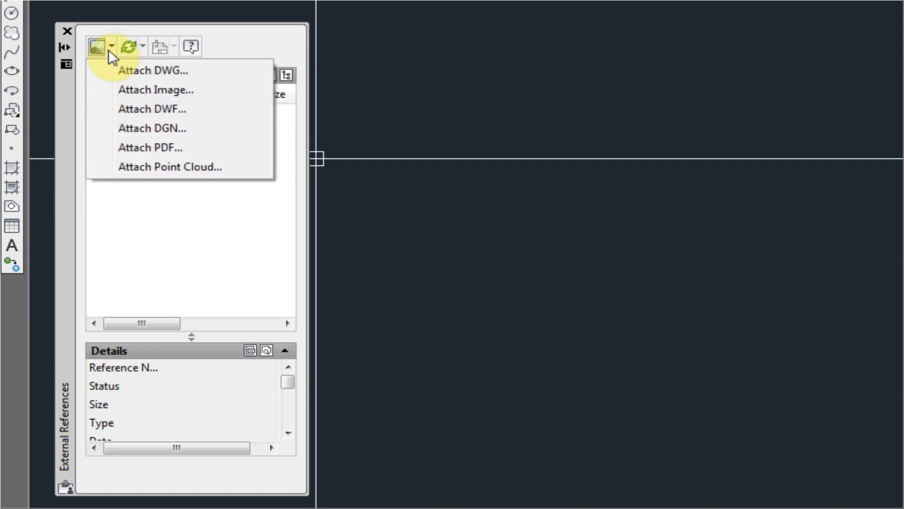
pyautogui.click(130, 89)
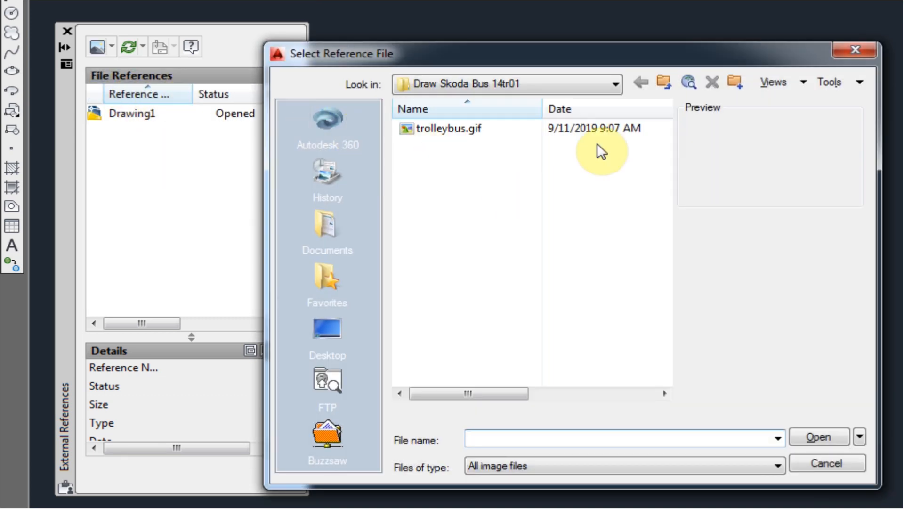
pyautogui.click(449, 130)
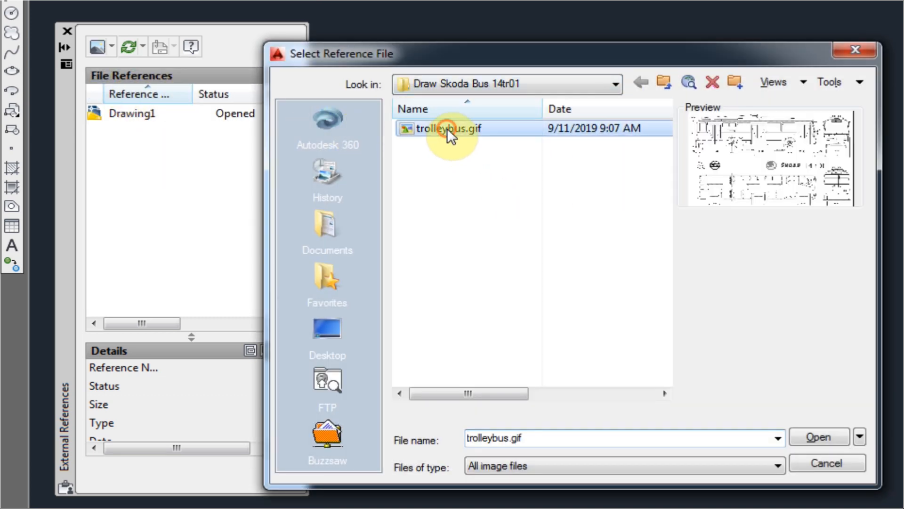
pyautogui.click(834, 436)
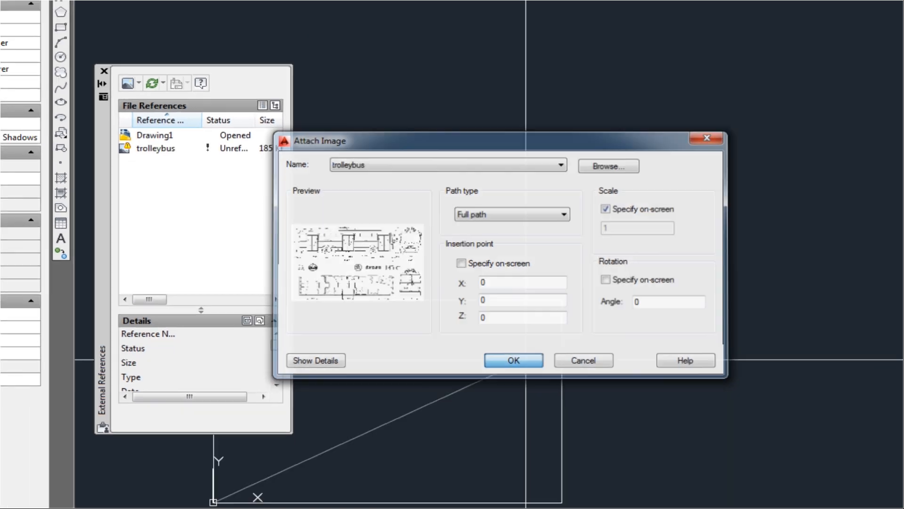
# Place the trolleybus image at insertion point 0,0,0, scale it freehand on screen, and close the External References palette
pyautogui.click(608, 400)
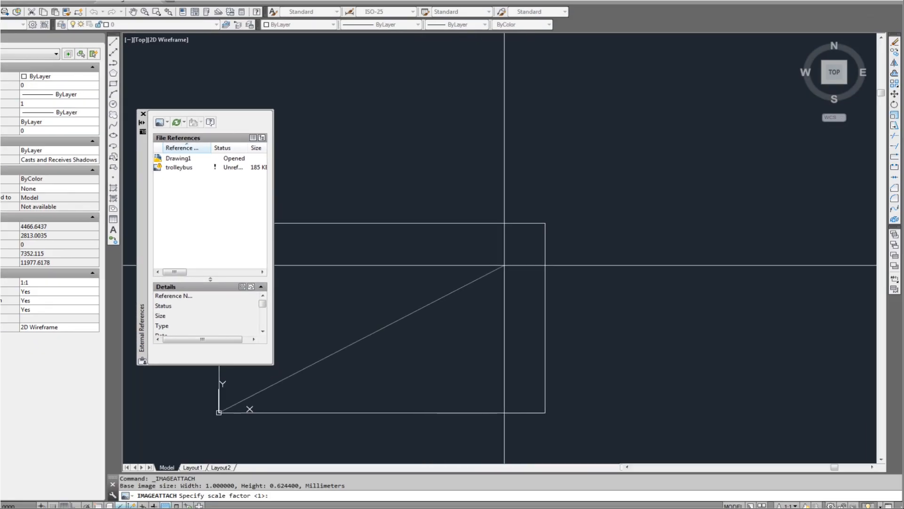
pyautogui.click(506, 264)
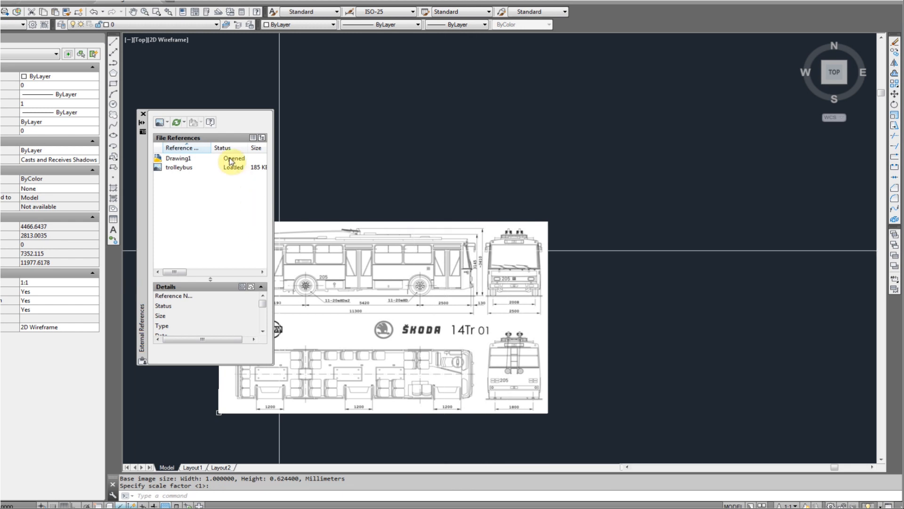
pyautogui.click(142, 116)
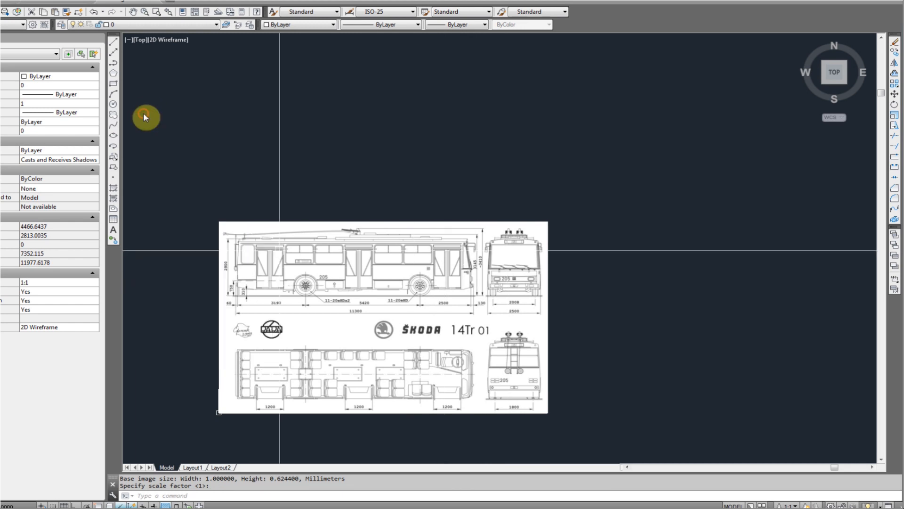
pyautogui.scroll(2, 330, 271)
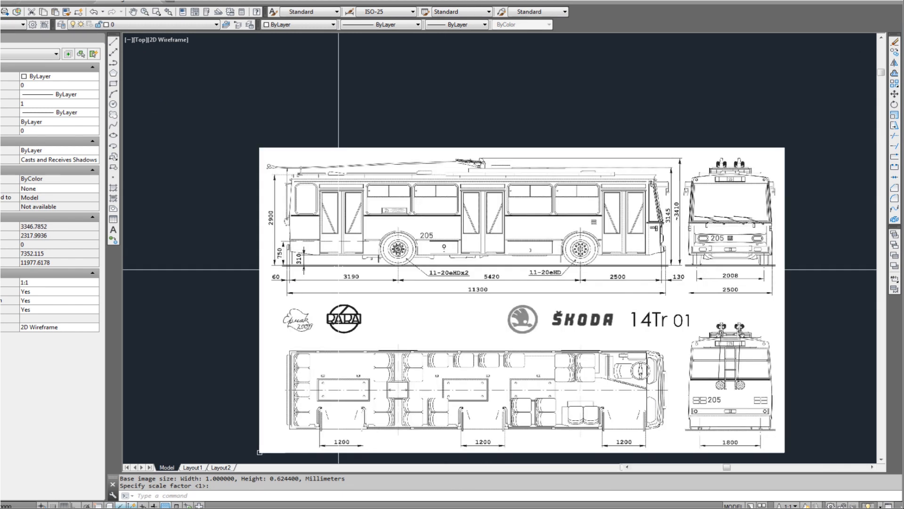
pyautogui.moveTo(364, 288); pyautogui.dragTo(332, 262, button='middle')
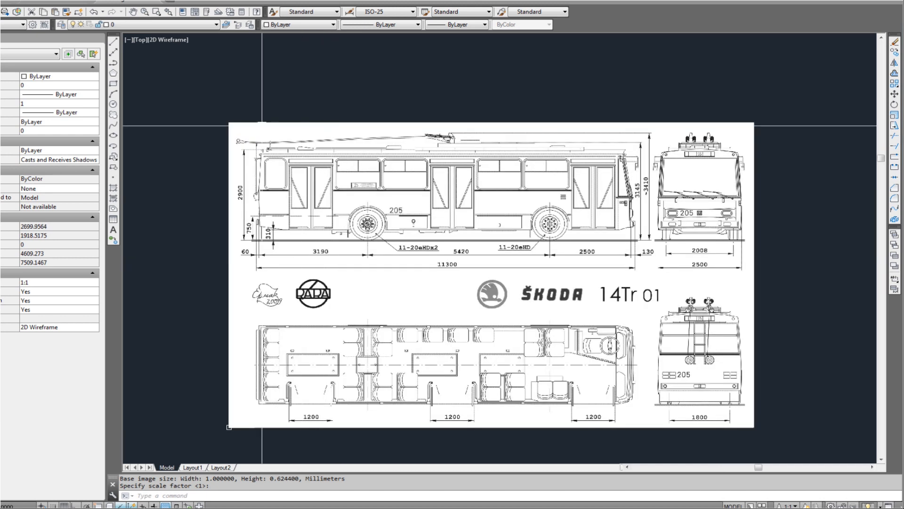
# Set the current object colour to red and change the 2D model space crosshairs colour to black
pyautogui.click(289, 25)
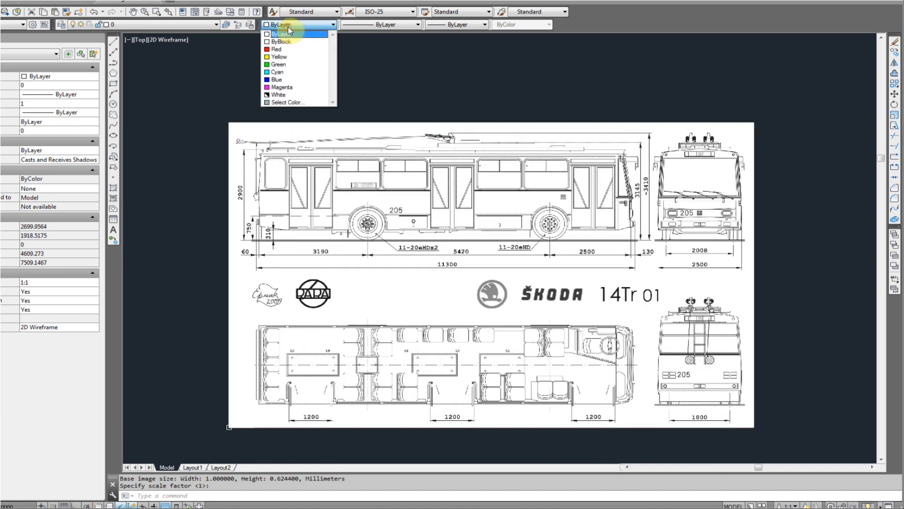
pyautogui.click(287, 47)
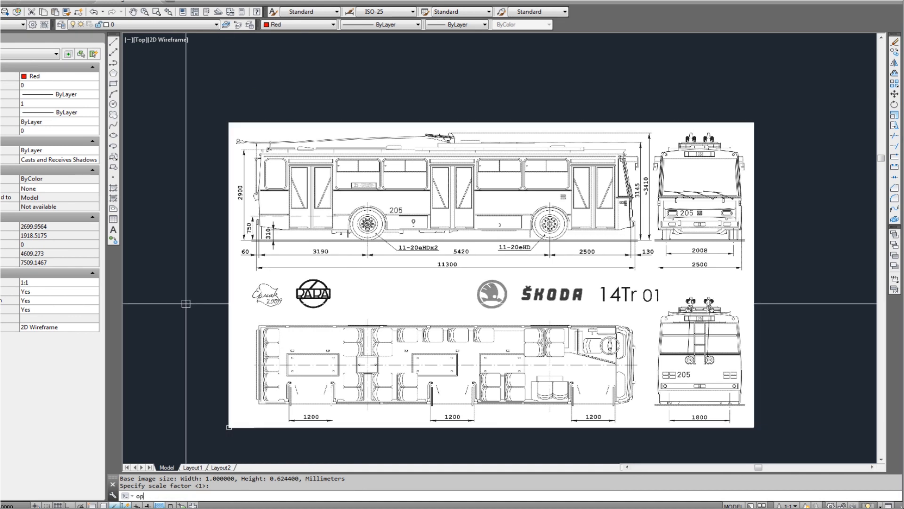
pyautogui.press('Return')
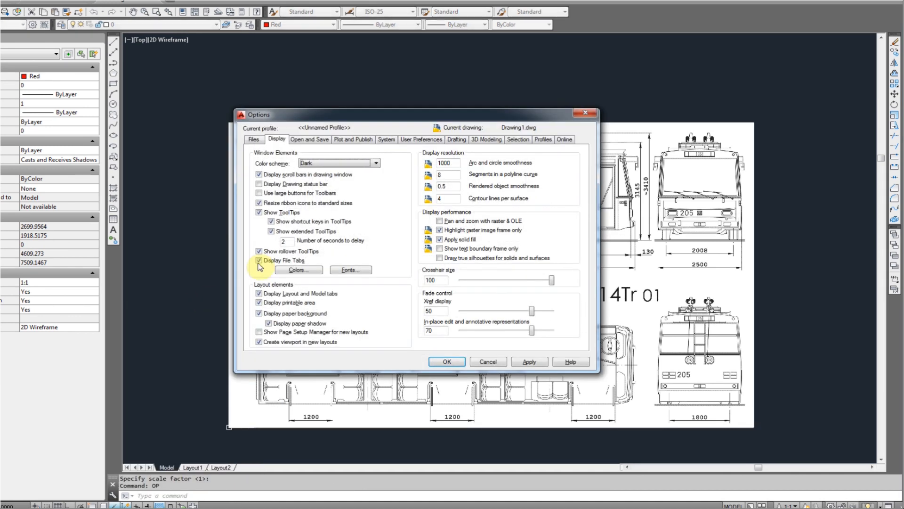
pyautogui.click(296, 270)
pyautogui.click(401, 145)
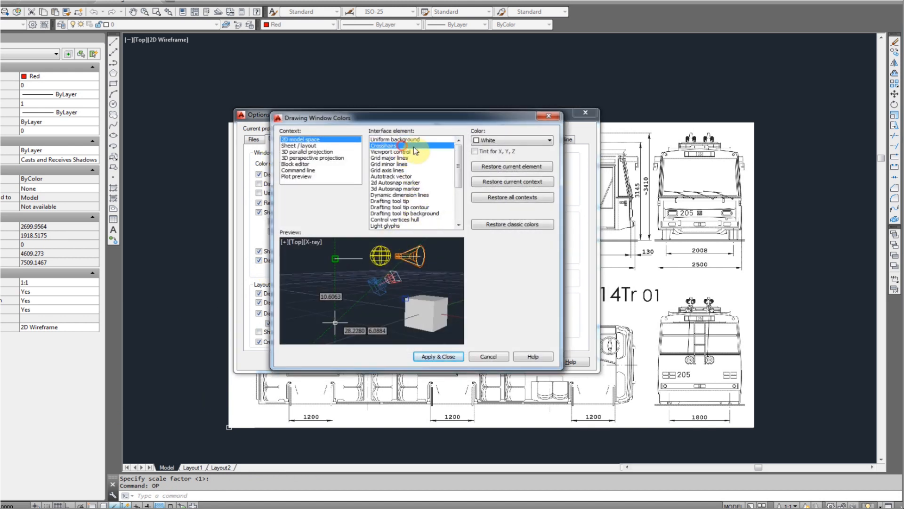
pyautogui.click(487, 143)
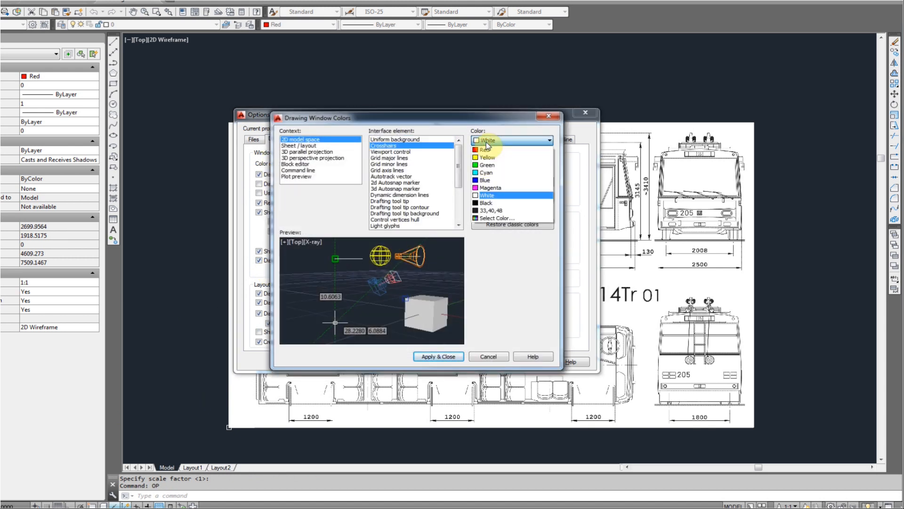
pyautogui.click(493, 203)
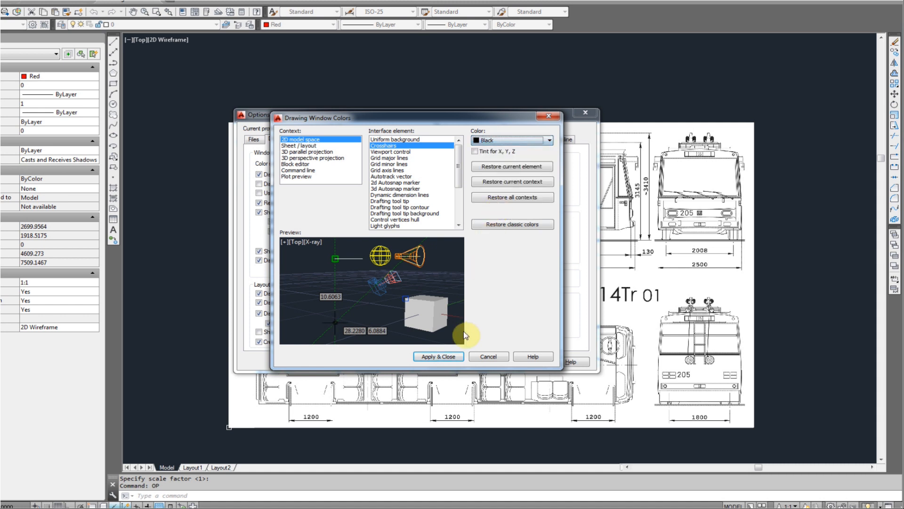
pyautogui.click(446, 357)
pyautogui.click(518, 361)
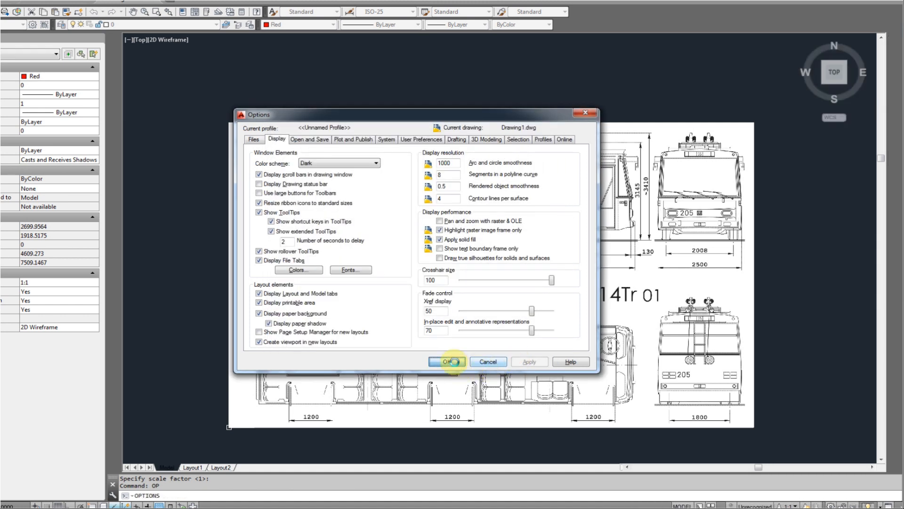
pyautogui.click(450, 362)
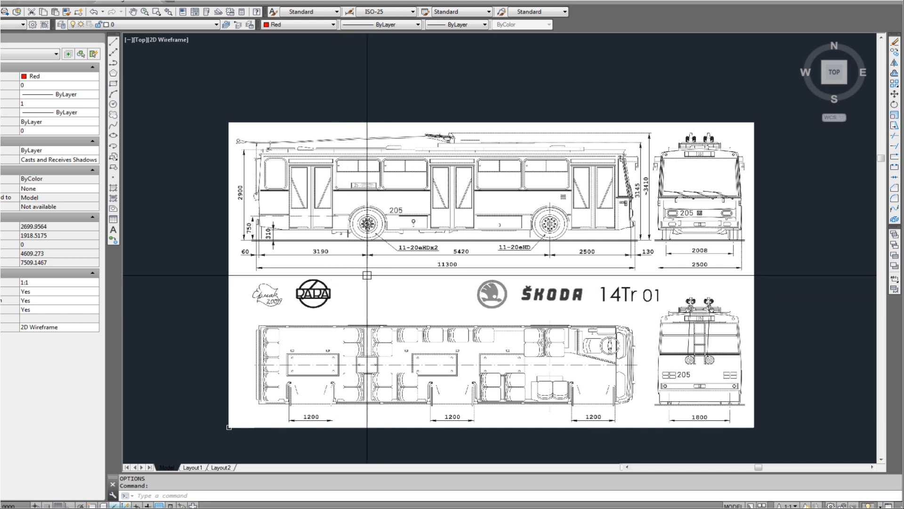
# Draw a horizontal line with Ortho on, tracing the full 11300 dimension line below the bus side view
pyautogui.scroll(4, 298, 270)
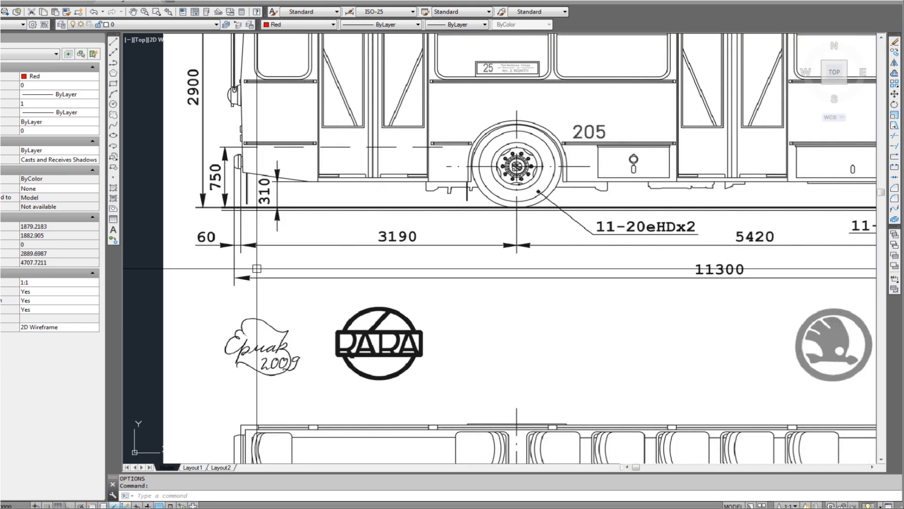
pyautogui.write('l')
pyautogui.press('Return')
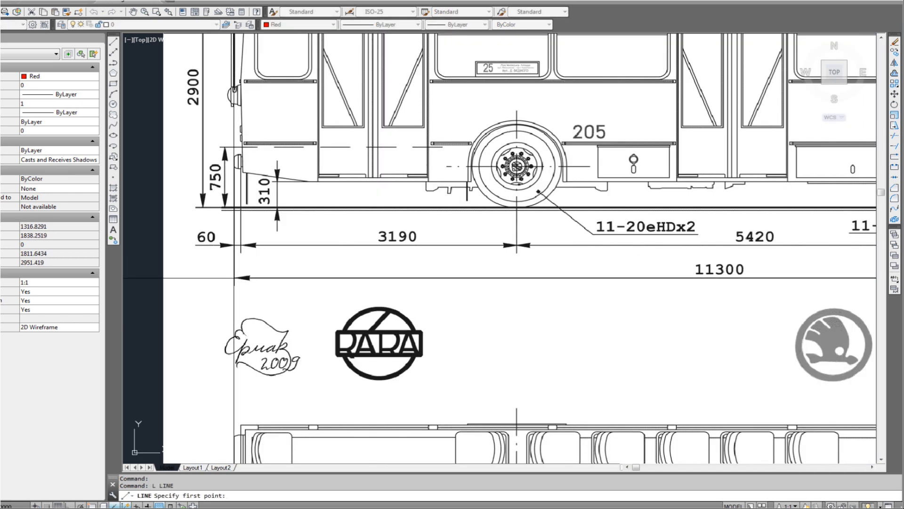
pyautogui.scroll(2, 233, 278)
pyautogui.scroll(-6, 235, 278)
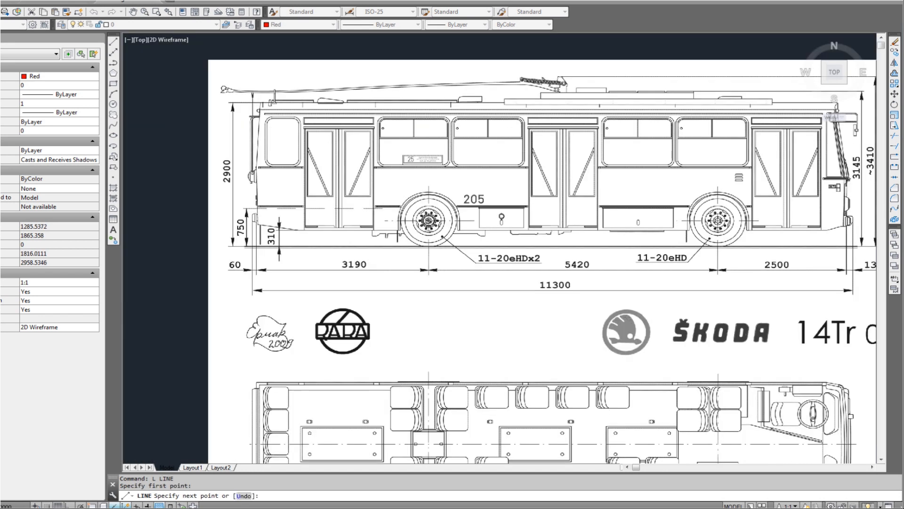
pyautogui.press('F8')
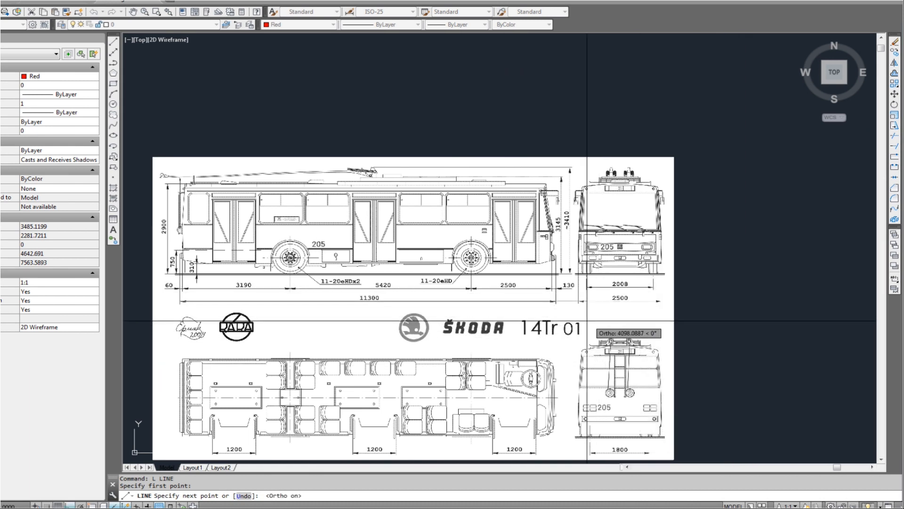
pyautogui.scroll(4, 532, 301)
pyautogui.scroll(2, 608, 311)
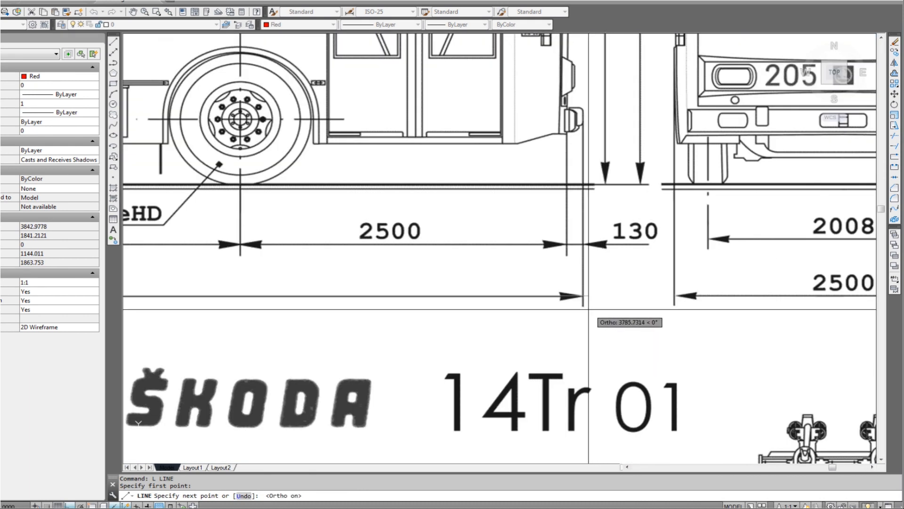
pyautogui.scroll(-3, 586, 311)
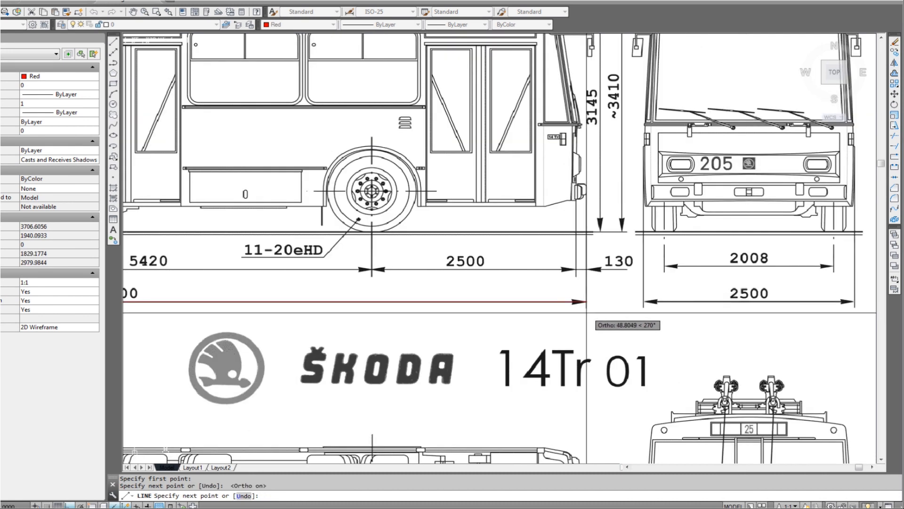
pyautogui.press('Escape')
# End the Line command and select both the trolleybus image and the red 11300 reference line
pyautogui.scroll(-3, 497, 337)
pyautogui.scroll(2, 297, 327)
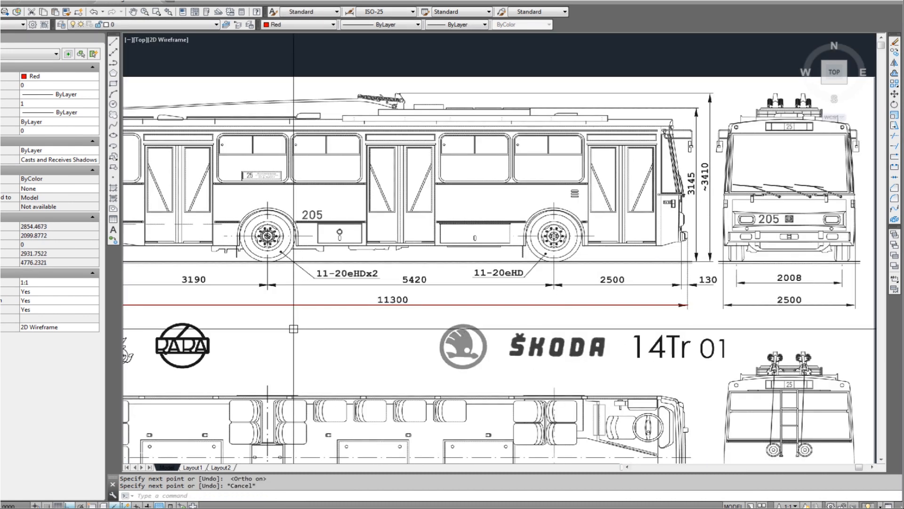
pyautogui.moveTo(295, 327); pyautogui.dragTo(380, 315, button='middle')
pyautogui.scroll(-4, 377, 316)
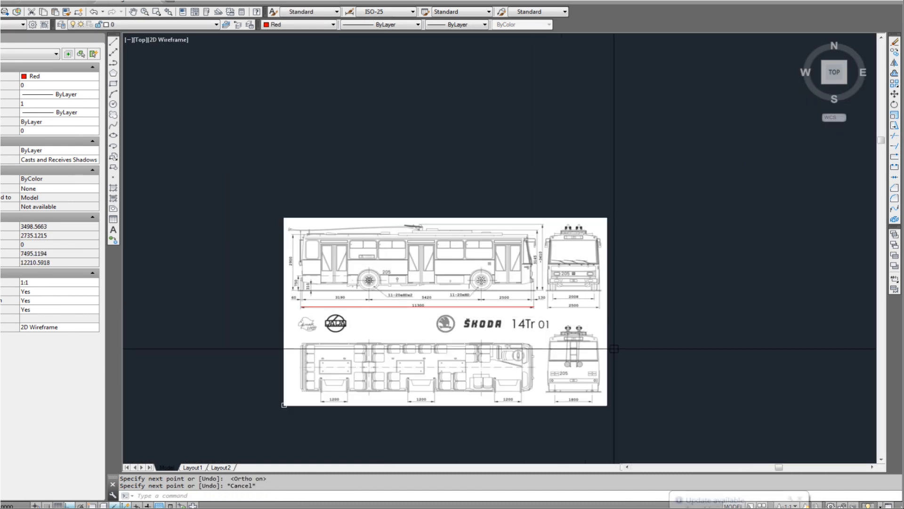
pyautogui.click(547, 334)
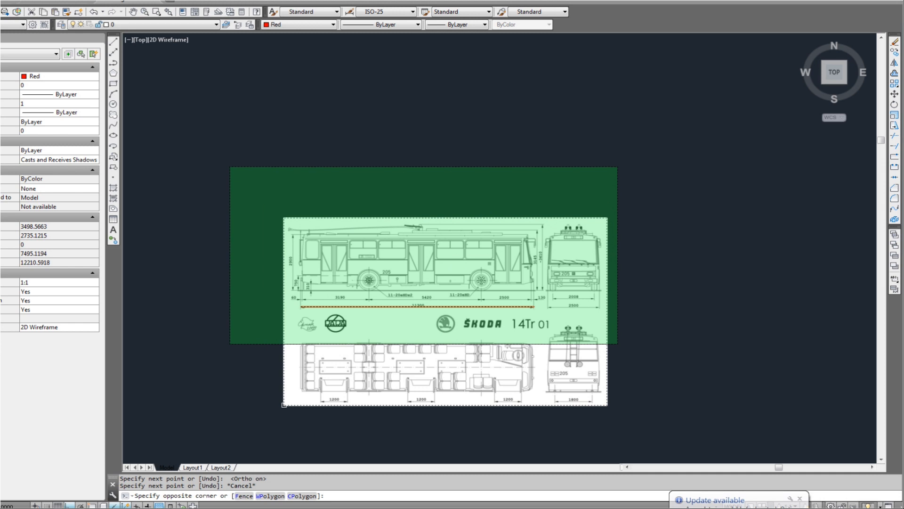
pyautogui.click(227, 166)
# Activate the grip at the left end of the red 11300 reference line as the base point
pyautogui.scroll(4, 324, 302)
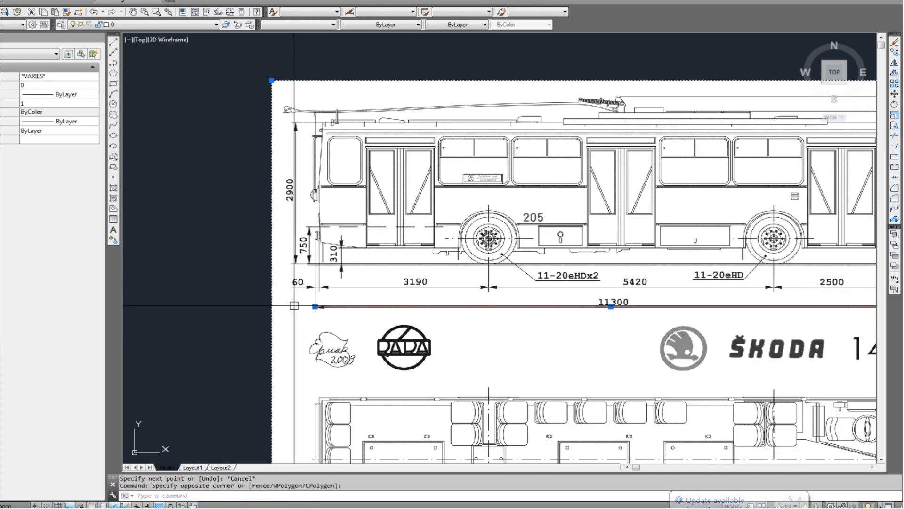
pyautogui.scroll(2, 267, 317)
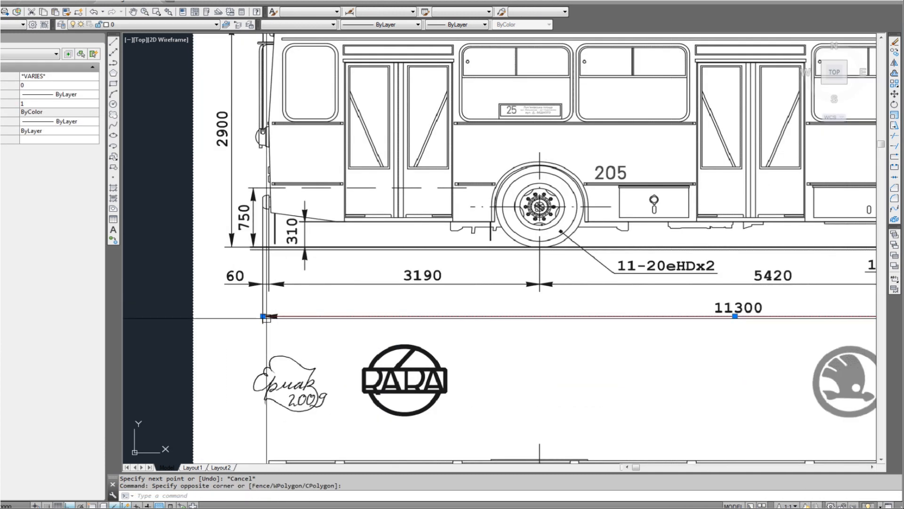
pyautogui.click(263, 316)
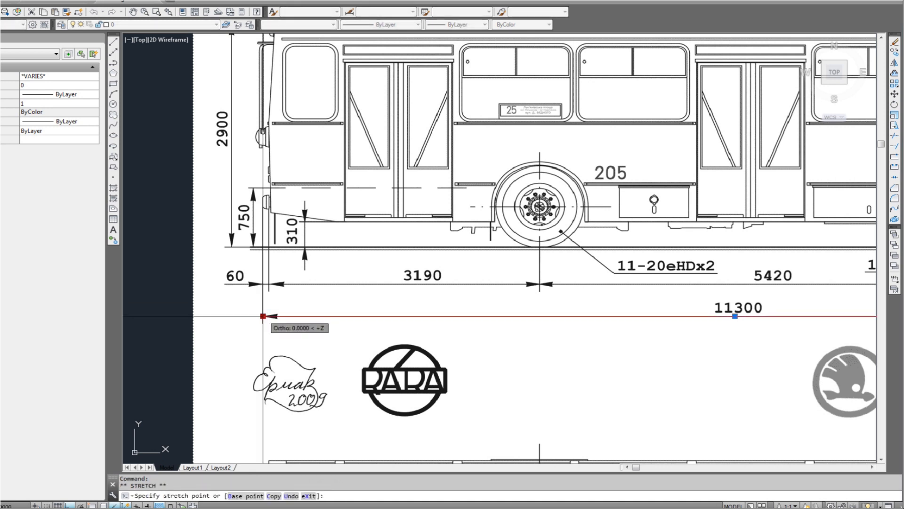
pyautogui.scroll(6, 263, 316)
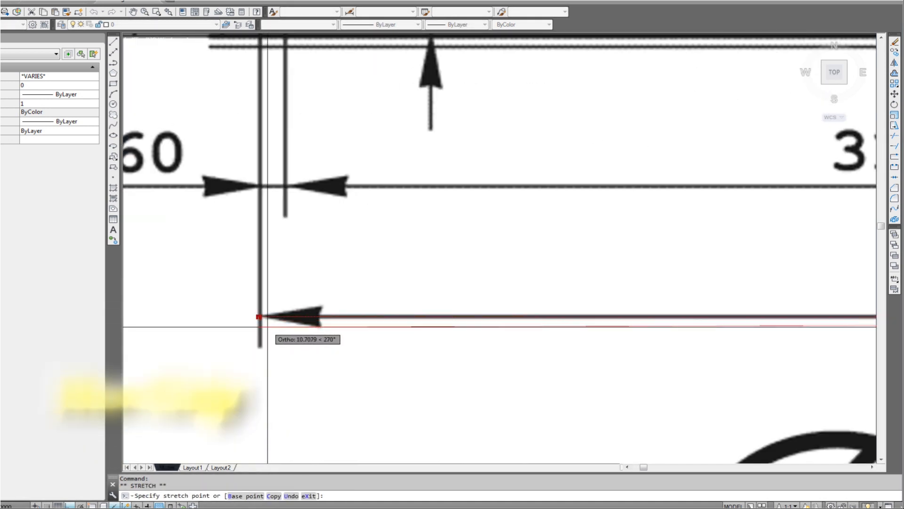
pyautogui.scroll(-2, 268, 326)
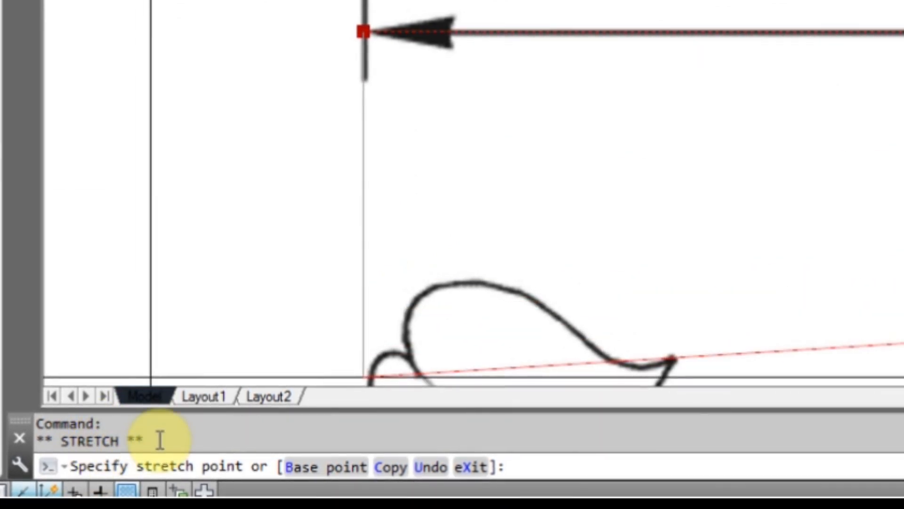
# Cycle through the grip-editing modes until Scale is active for the selected image and line
pyautogui.press('space')
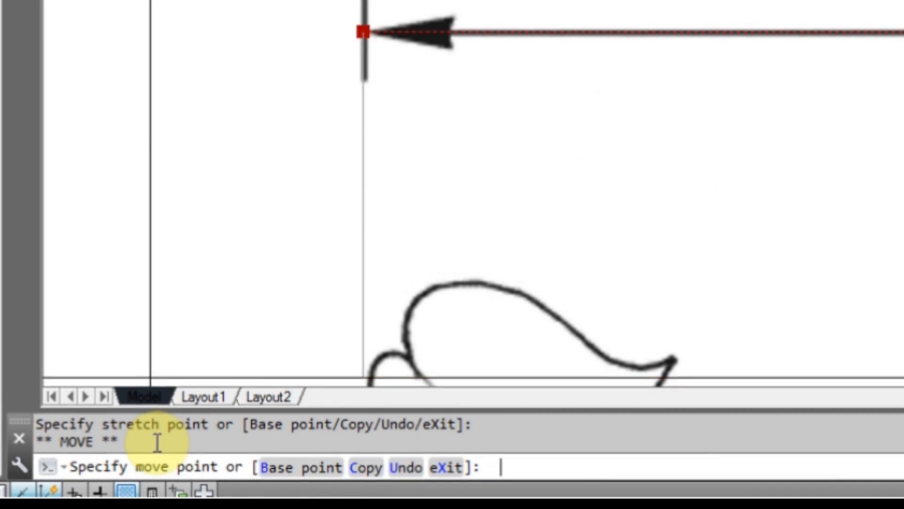
pyautogui.press('space')
pyautogui.press('space')
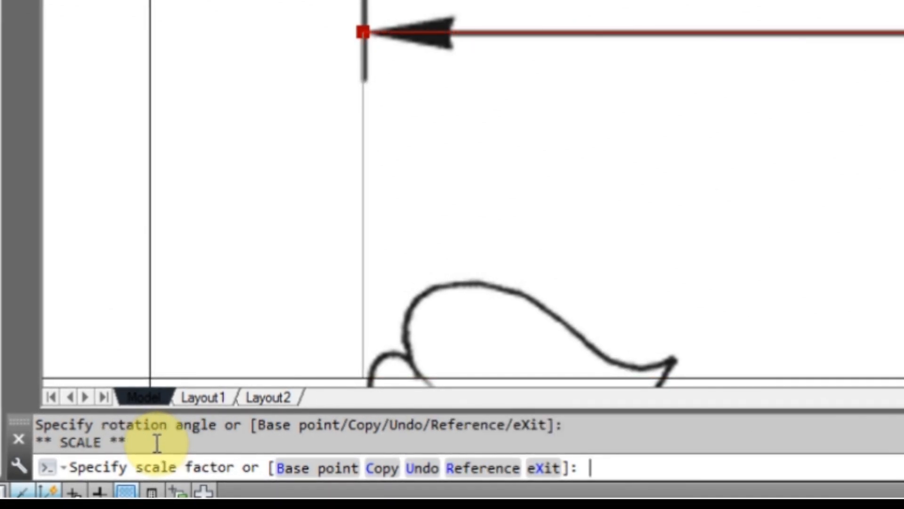
pyautogui.press('space')
pyautogui.press('space')
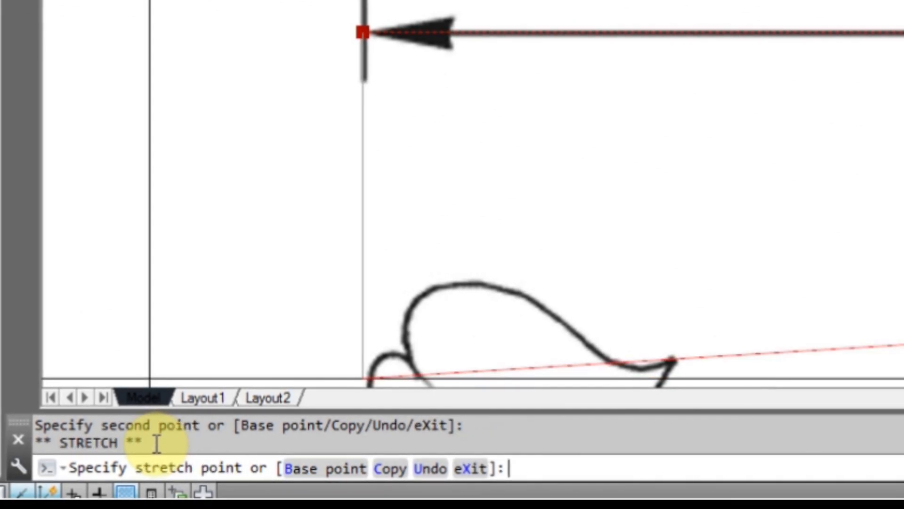
pyautogui.press('space')
pyautogui.press('space')
pyautogui.press('space')
pyautogui.press('space')
pyautogui.press('space')
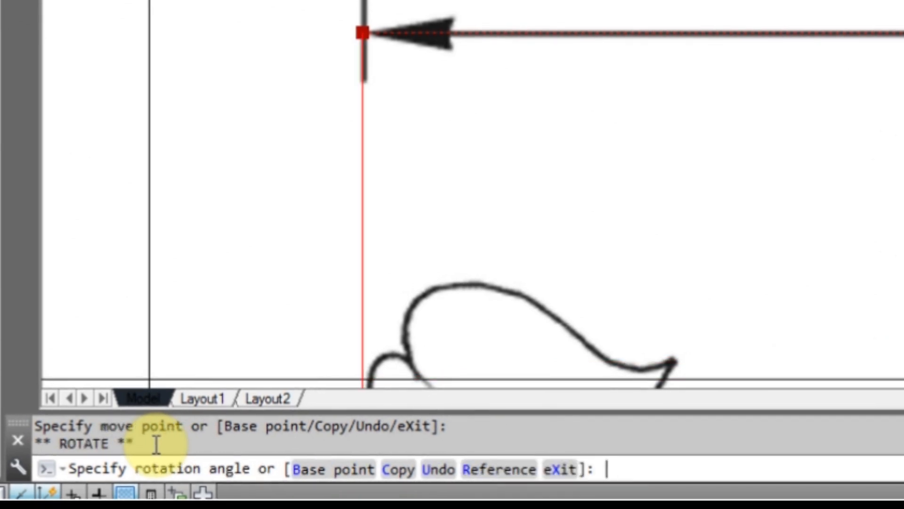
pyautogui.press('space')
pyautogui.press('space')
pyautogui.press('space')
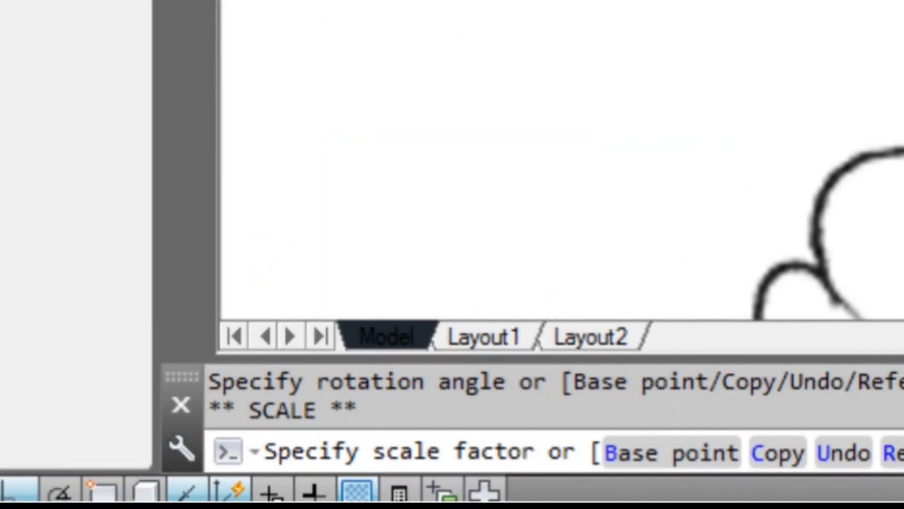
# Use the Reference option and define the reference length from the left to the right end of the red line
pyautogui.write('r')
pyautogui.press('Return')
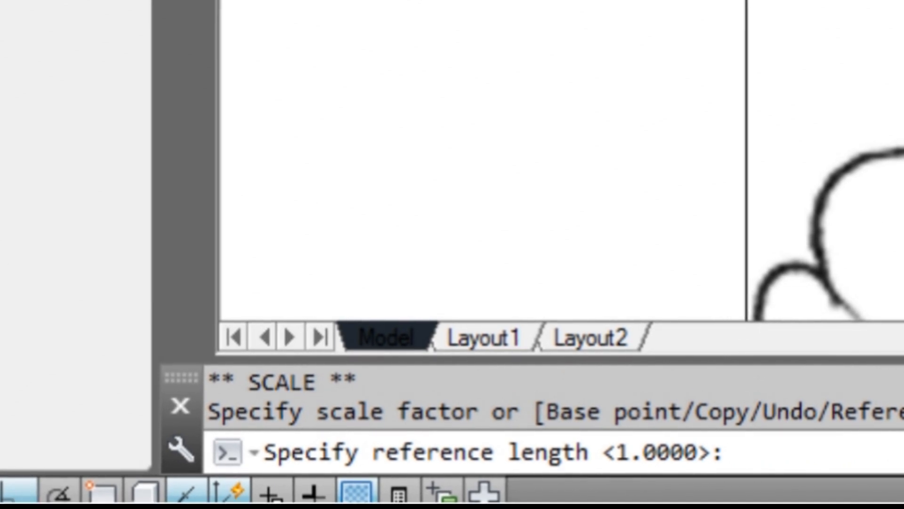
pyautogui.click(364, 36)
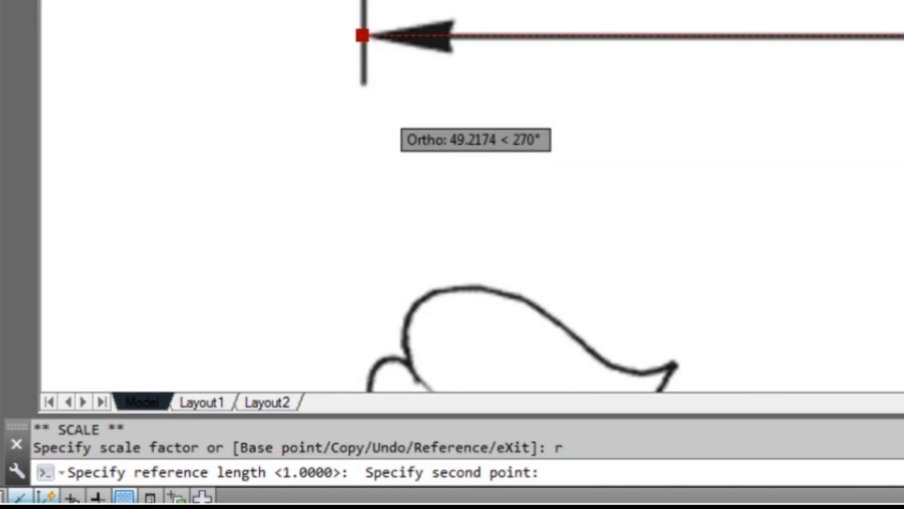
pyautogui.scroll(-2, 380, 106)
pyautogui.moveTo(794, 85); pyautogui.dragTo(119, 133, button='middle')
pyautogui.moveTo(895, 122)
pyautogui.mouseDown(button='middle')
pyautogui.moveTo(47, 104)
pyautogui.moveTo(222, 169)
pyautogui.mouseUp(button='middle')
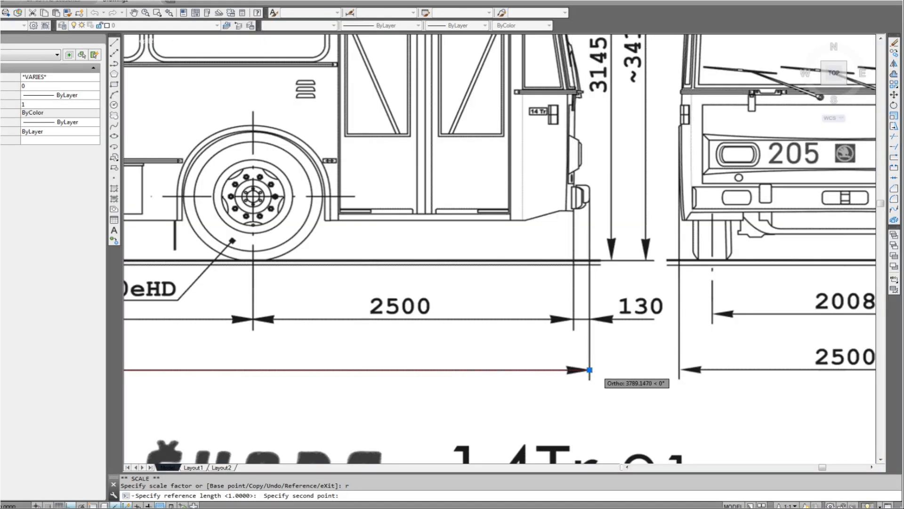
pyautogui.scroll(3, 589, 370)
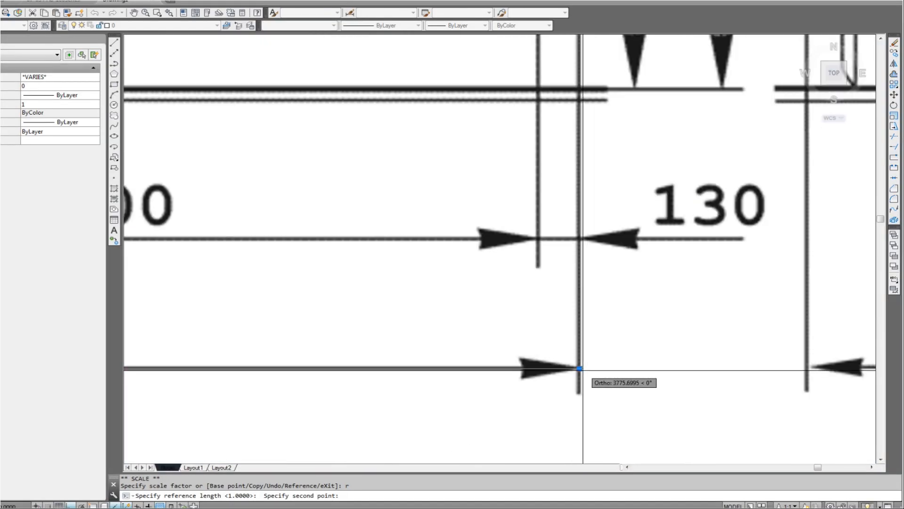
pyautogui.click(579, 369)
# Scale the image and red line to a new reference length of 11300
pyautogui.scroll(-2, 582, 388)
pyautogui.moveTo(369, 400); pyautogui.dragTo(516, 343, button='middle')
pyautogui.scroll(-2, 459, 366)
pyautogui.moveTo(448, 359); pyautogui.dragTo(515, 344, button='middle')
pyautogui.scroll(-1, 361, 366)
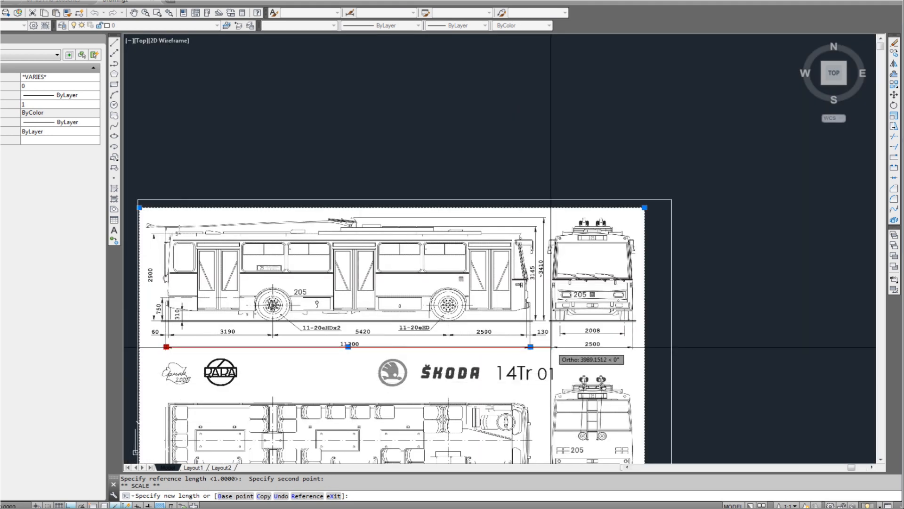
pyautogui.moveTo(330, 378); pyautogui.dragTo(404, 376, button='middle')
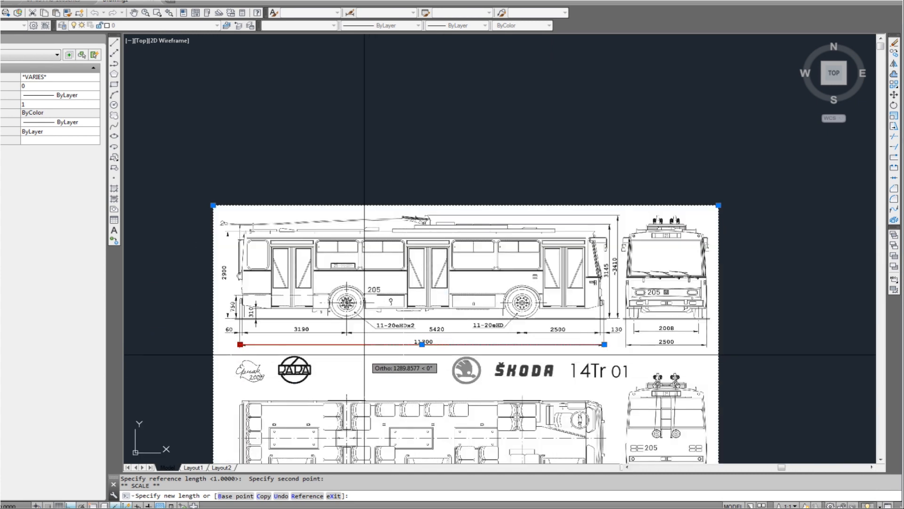
pyautogui.scroll(2, 366, 355)
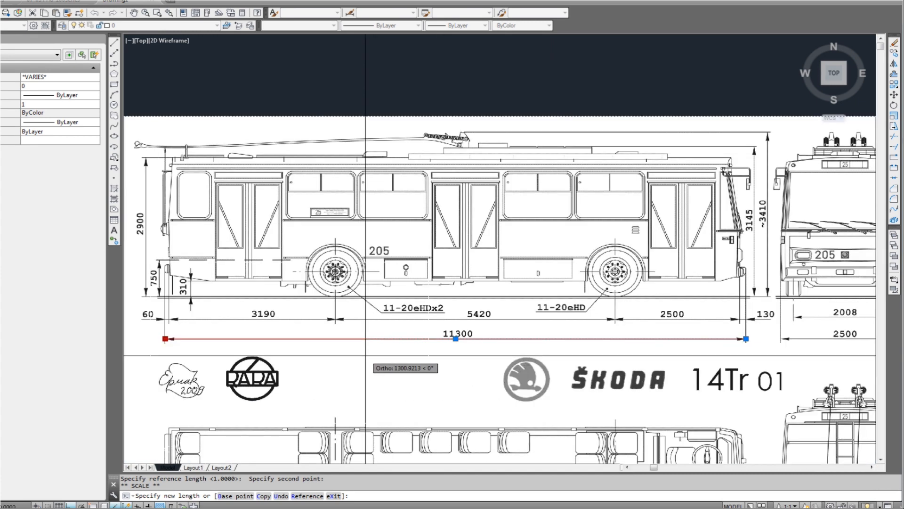
pyautogui.scroll(2, 459, 325)
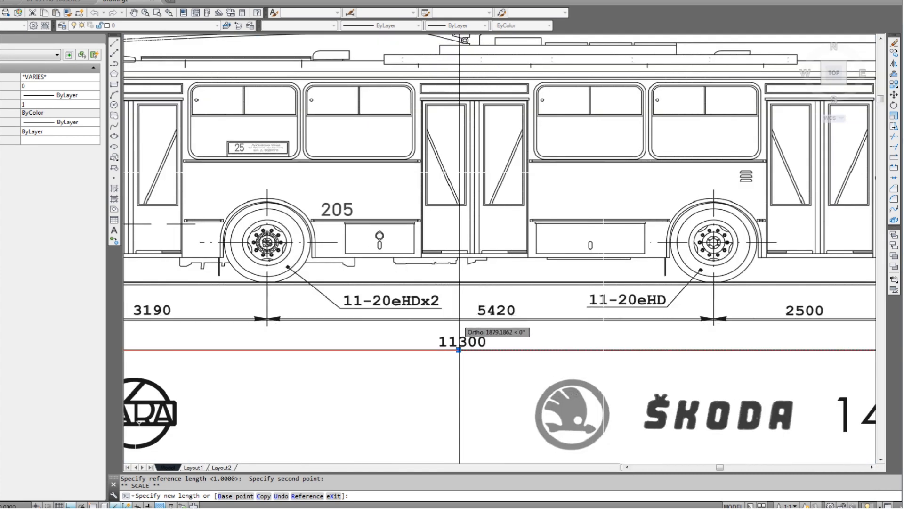
pyautogui.scroll(2, 471, 325)
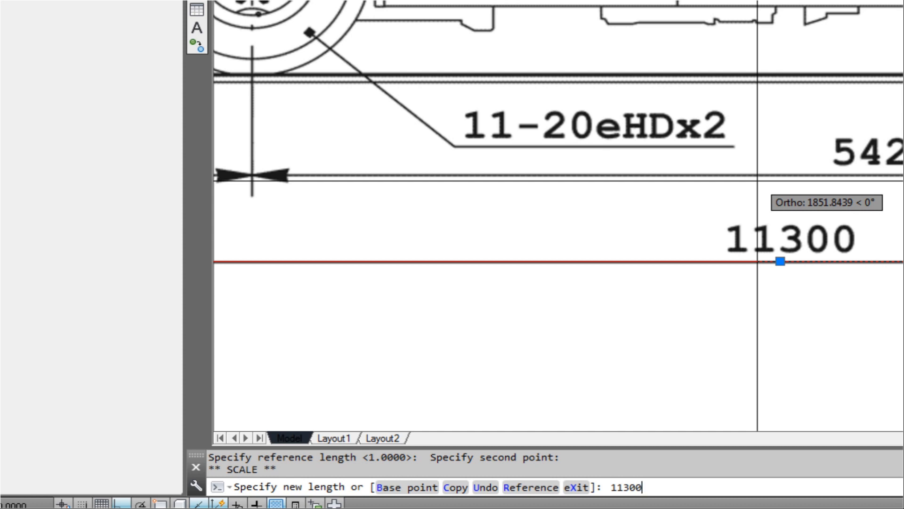
pyautogui.press('Return')
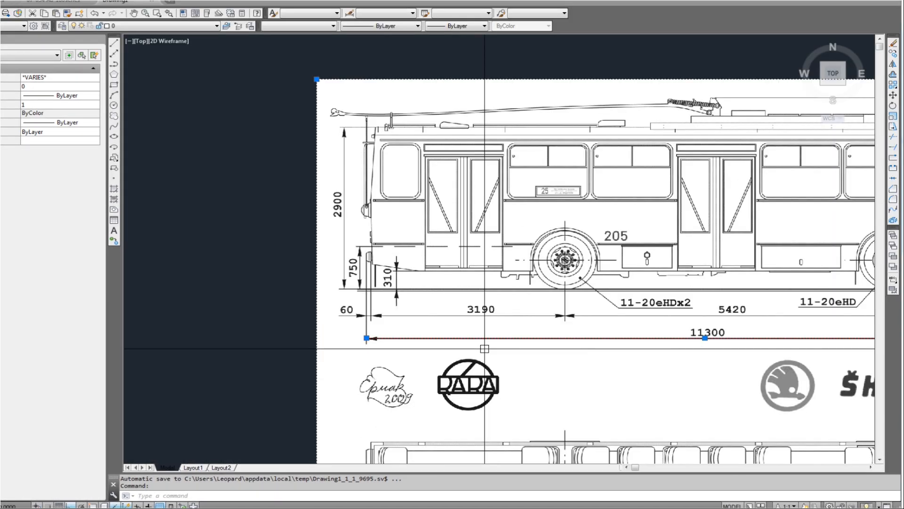
# Deselect the image and line and zoom to the drawing extents
pyautogui.moveTo(502, 367); pyautogui.dragTo(380, 349, button='middle')
pyautogui.scroll(-3, 626, 164)
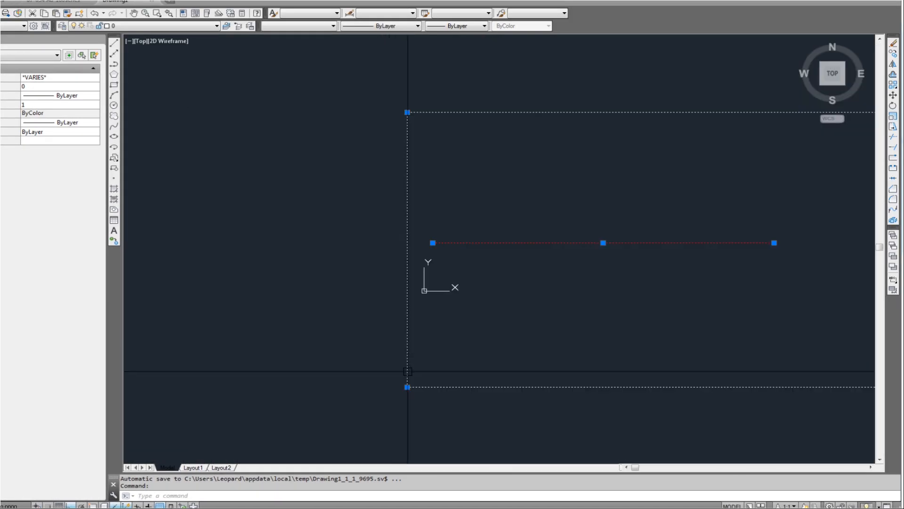
pyautogui.press('Escape')
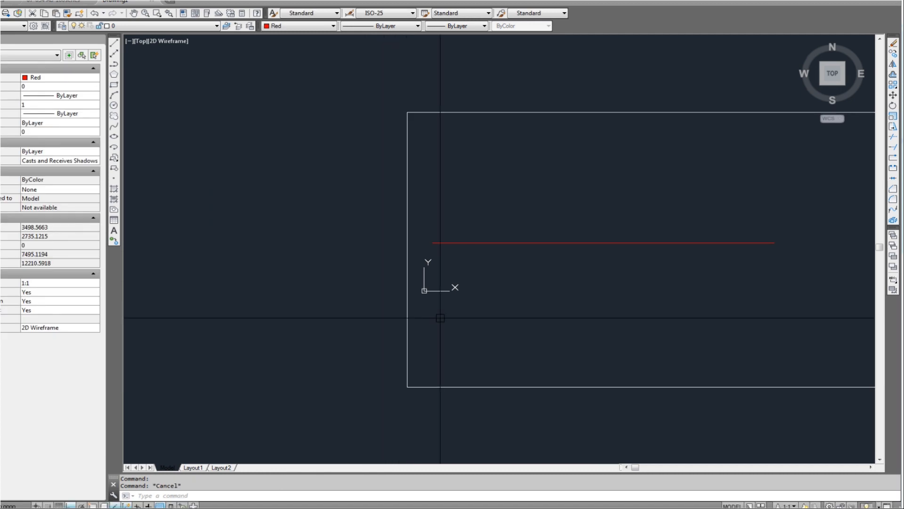
pyautogui.middleClick(175, 230)
pyautogui.middleClick(175, 230)
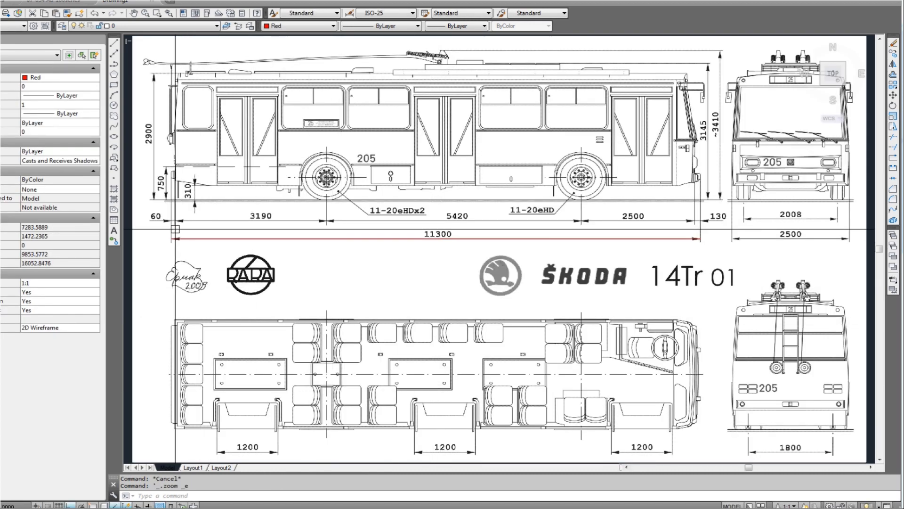
# Measure the red line from end to end with the Dist command, with object snap turned on
pyautogui.scroll(2, 175, 229)
pyautogui.write('D')
pyautogui.press('Return')
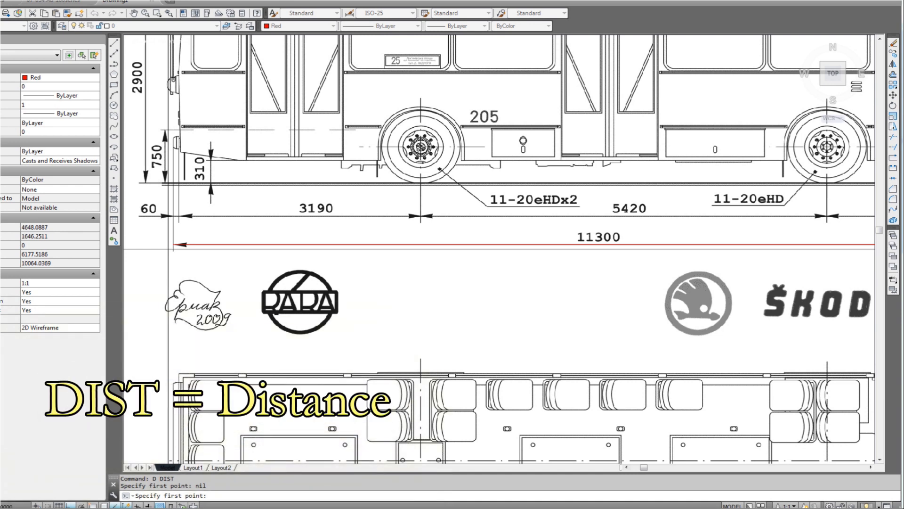
pyautogui.press('F3')
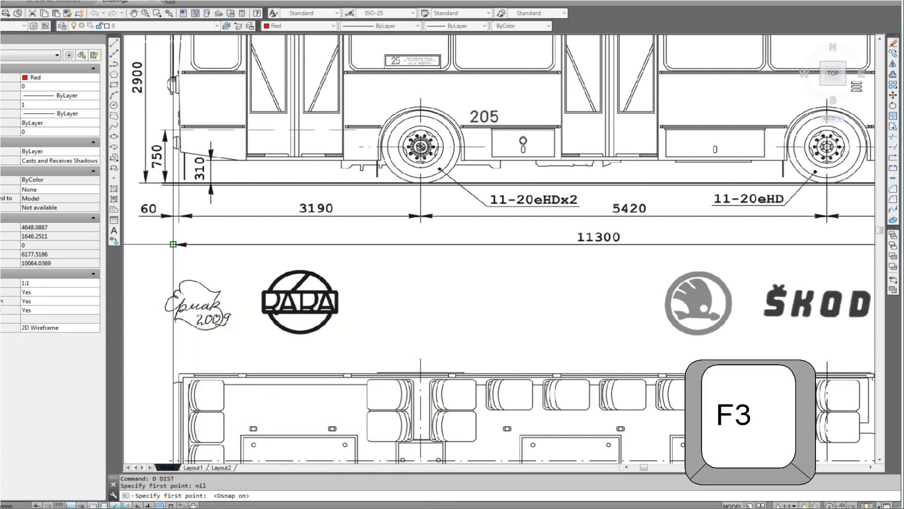
pyautogui.click(173, 244)
pyautogui.moveTo(688, 267); pyautogui.dragTo(181, 313, button='middle')
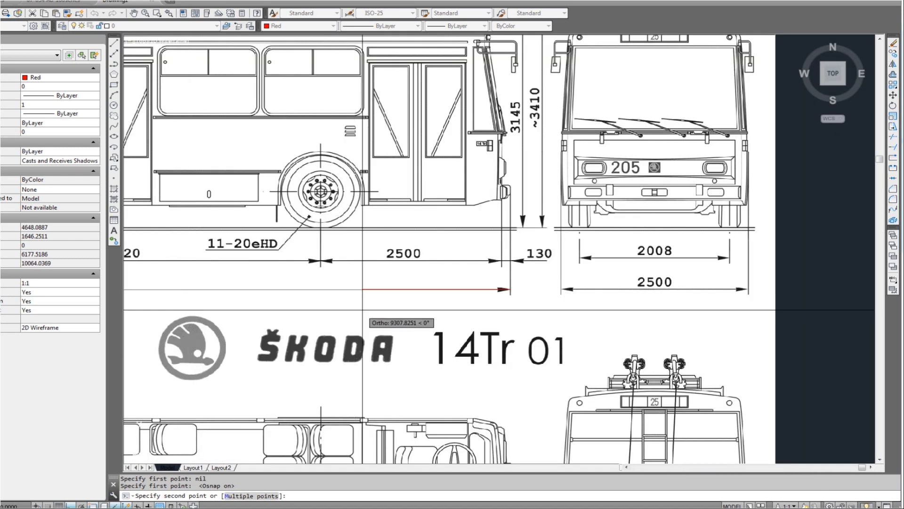
pyautogui.click(511, 289)
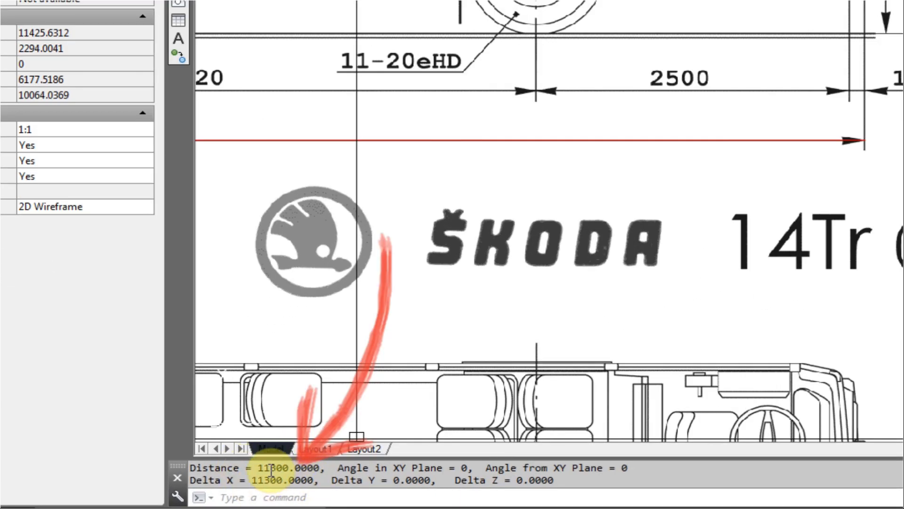
# Examine the scaled bus side view and its length and height dimensions, ending at the rear lower corner
pyautogui.scroll(-1, 780, 198)
pyautogui.scroll(-2, 299, 330)
pyautogui.moveTo(315, 321); pyautogui.dragTo(398, 328, button='middle')
pyautogui.scroll(1, 233, 299)
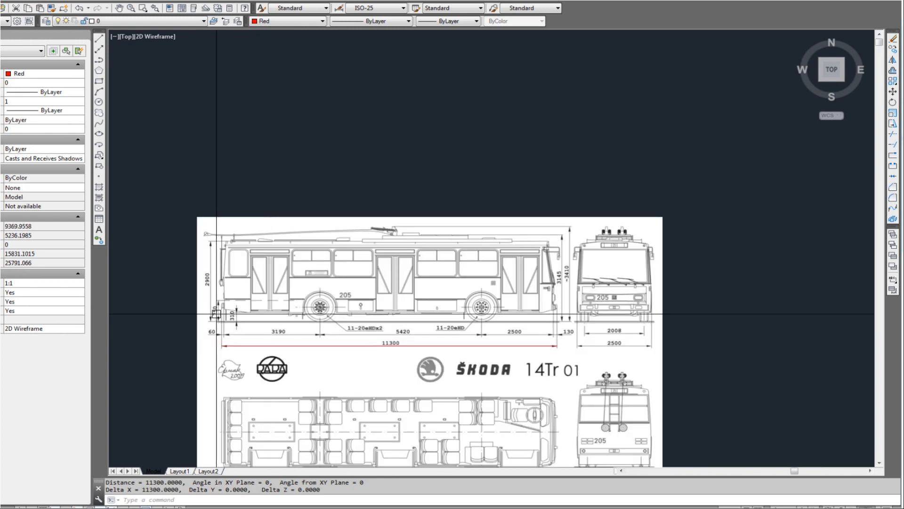
pyautogui.scroll(2, 216, 313)
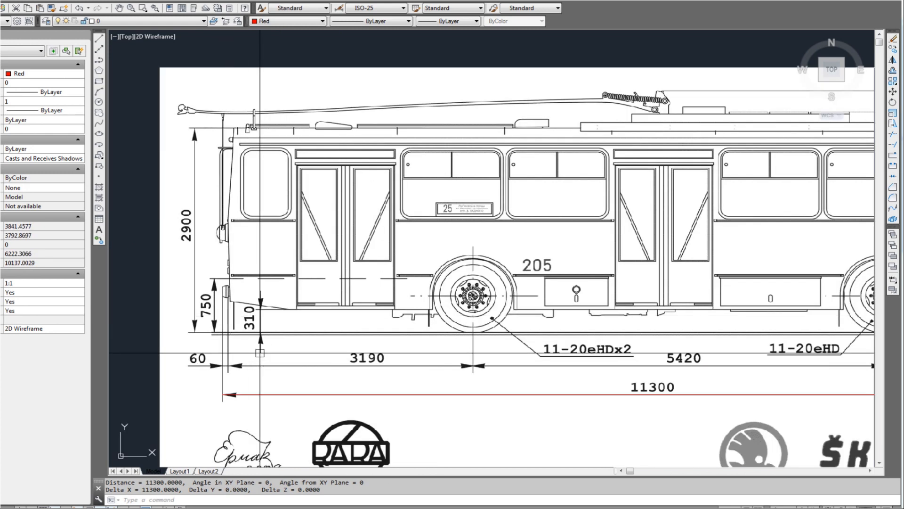
pyautogui.scroll(-2, 344, 367)
pyautogui.moveTo(574, 292); pyautogui.dragTo(394, 262, button='middle')
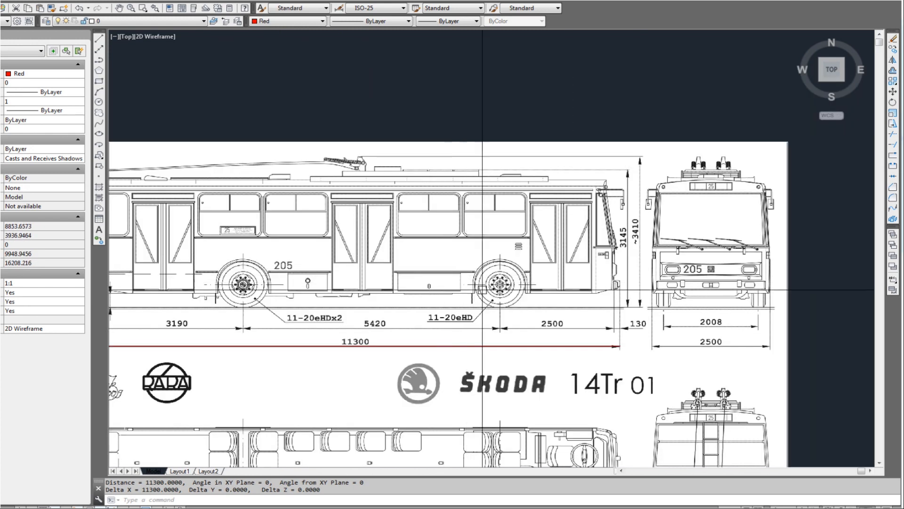
pyautogui.moveTo(339, 307); pyautogui.dragTo(463, 282, button='middle')
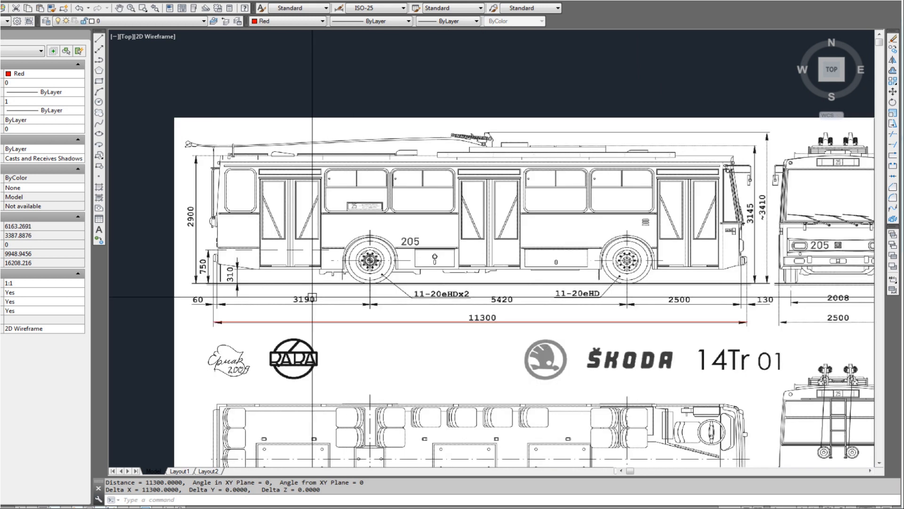
pyautogui.scroll(4, 219, 273)
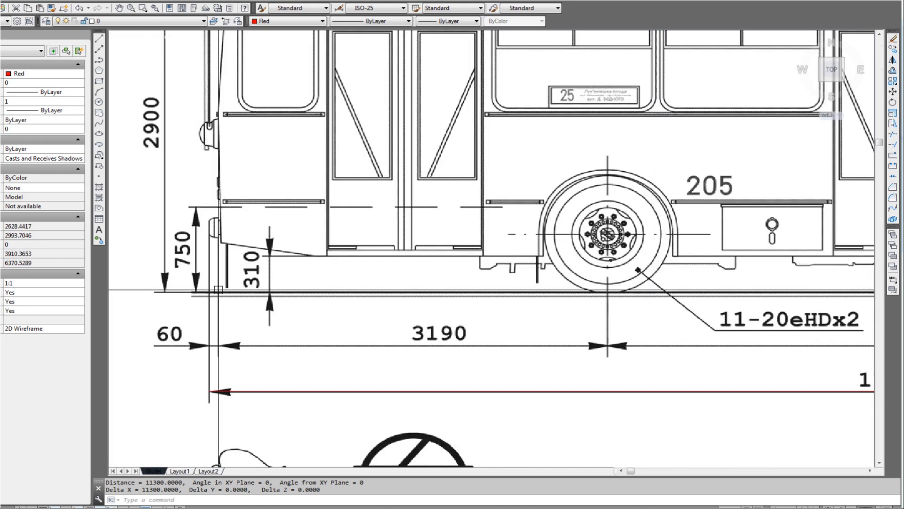
# Start a polyline at the bus's rear lower corner and trace the sloped rear underside with Ortho off
pyautogui.write('pl')
pyautogui.press('Return')
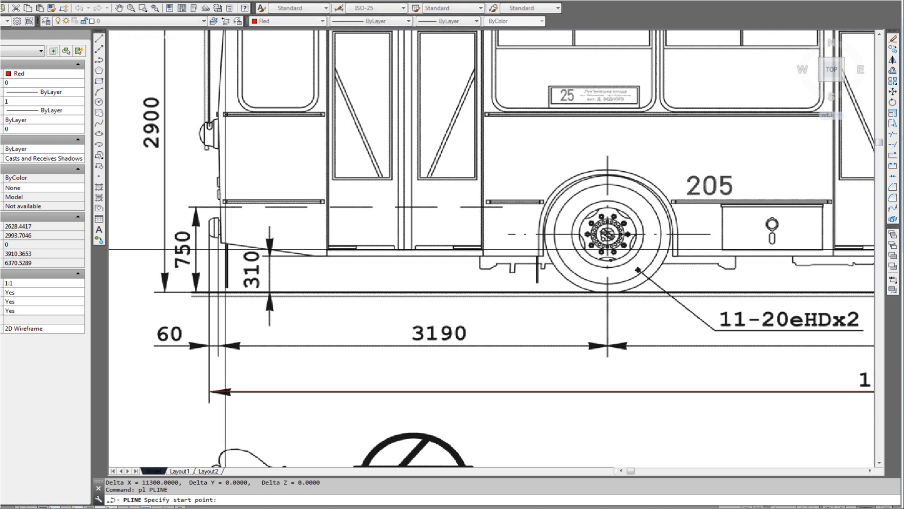
pyautogui.scroll(4, 220, 245)
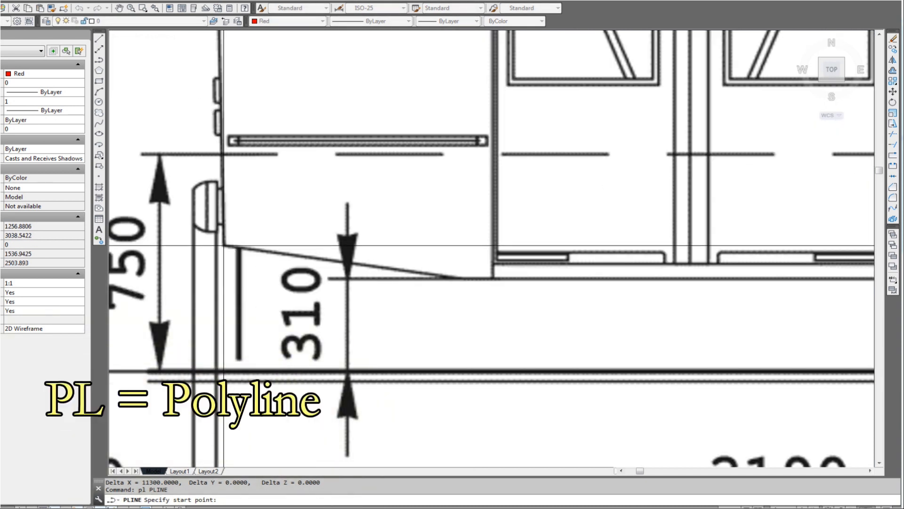
pyautogui.click(224, 245)
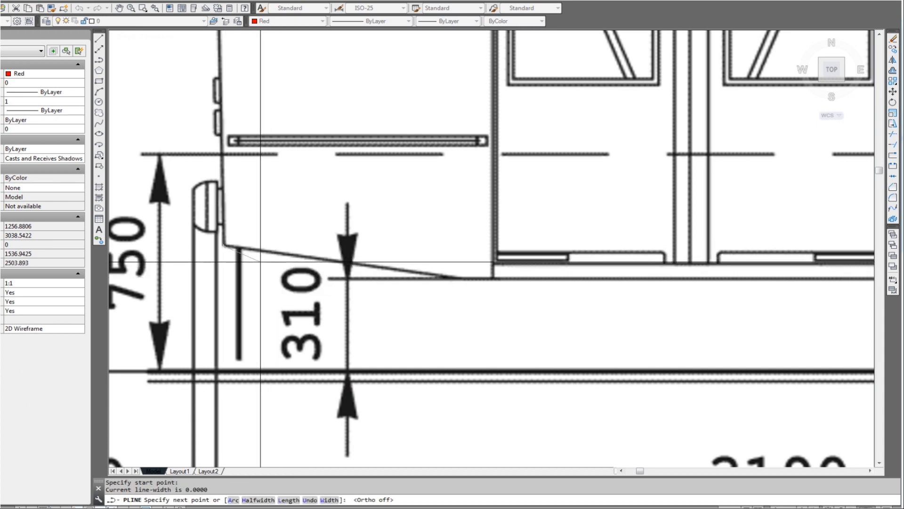
pyautogui.press('F8')
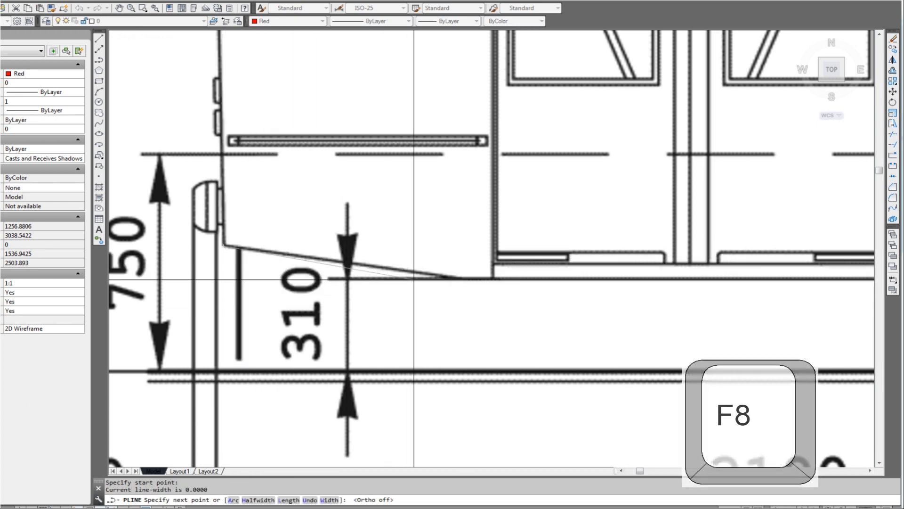
pyautogui.scroll(2, 464, 281)
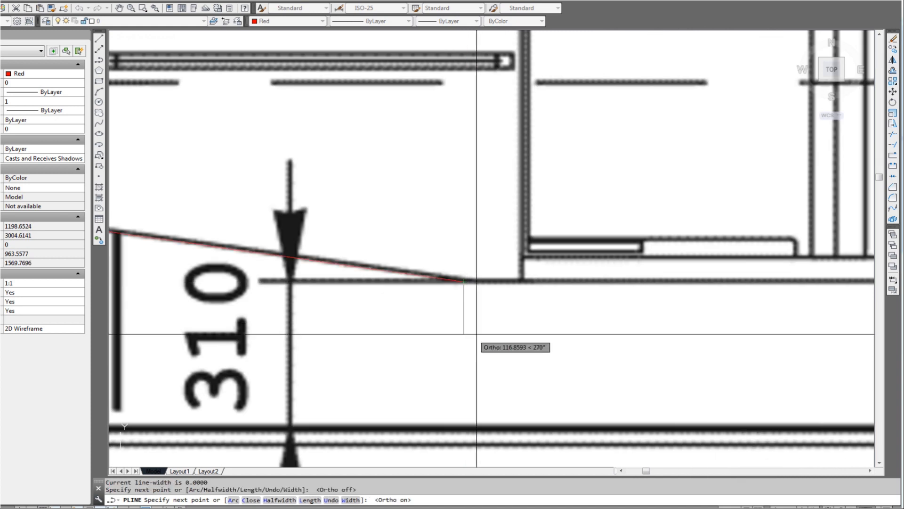
# Continue the polyline with Ortho on, horizontally along the body's lower edge to the inner edge of the rear wheel arch
pyautogui.scroll(-4, 464, 338)
pyautogui.press('F8')
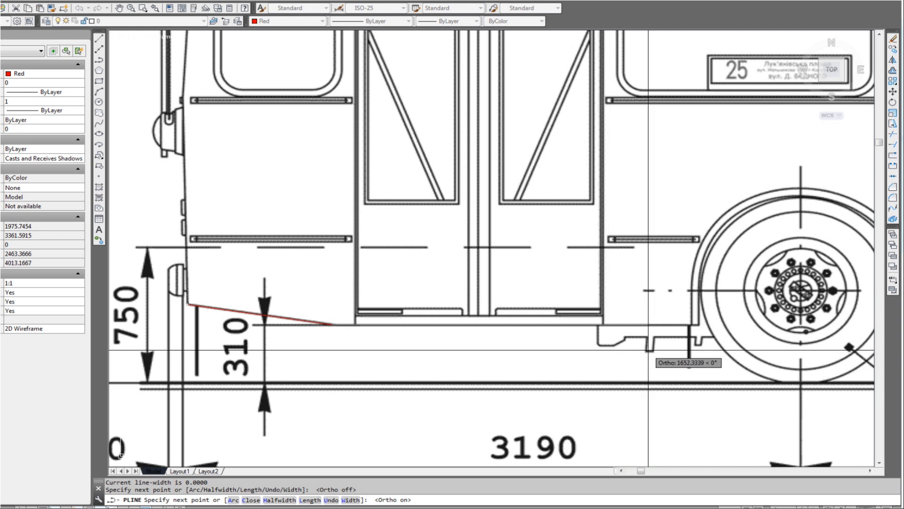
pyautogui.moveTo(676, 348); pyautogui.dragTo(568, 355, button='middle')
pyautogui.scroll(1, 590, 343)
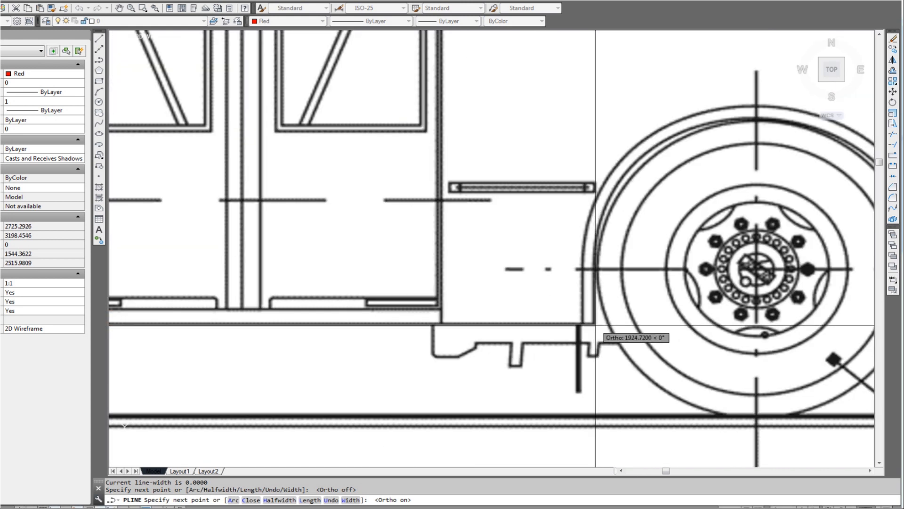
pyautogui.click(596, 324)
pyautogui.scroll(-2, 545, 343)
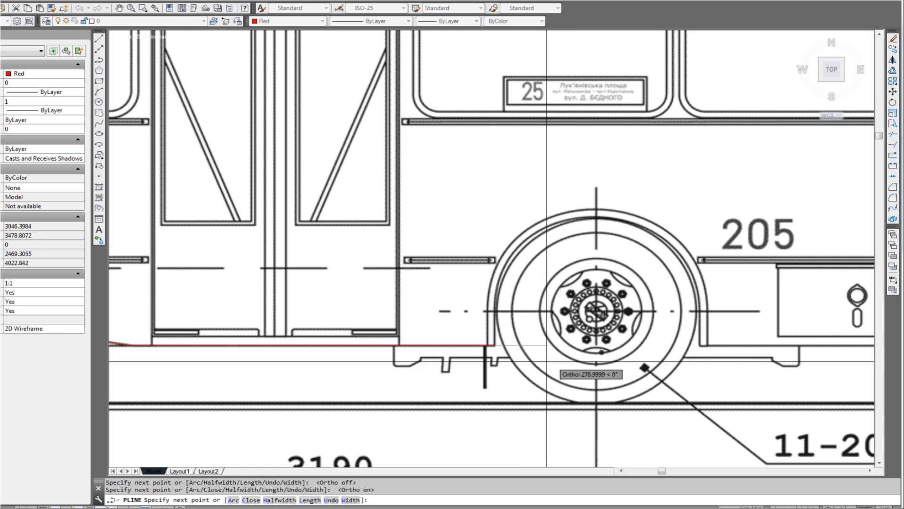
# Draw the polyline up to the rear axle centreline, add an arc across the rear wheel arch and return to line mode
pyautogui.scroll(2, 501, 311)
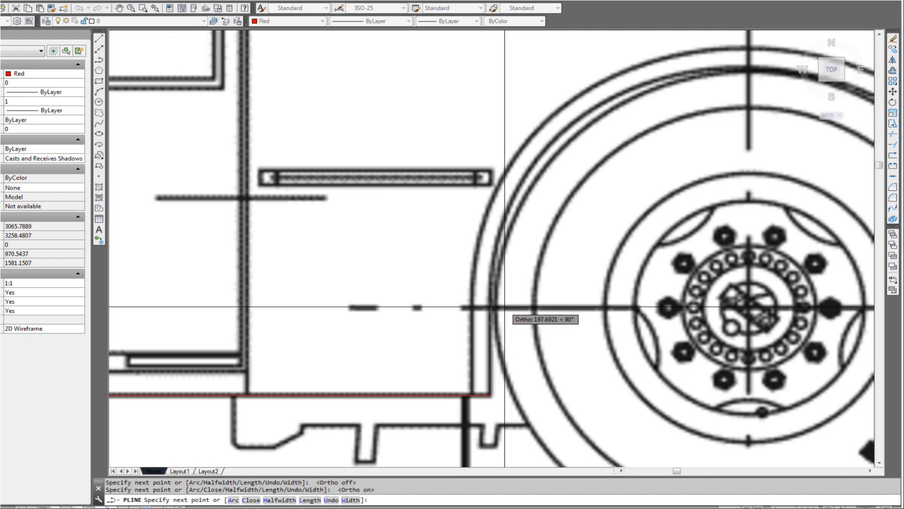
pyautogui.scroll(-3, 505, 307)
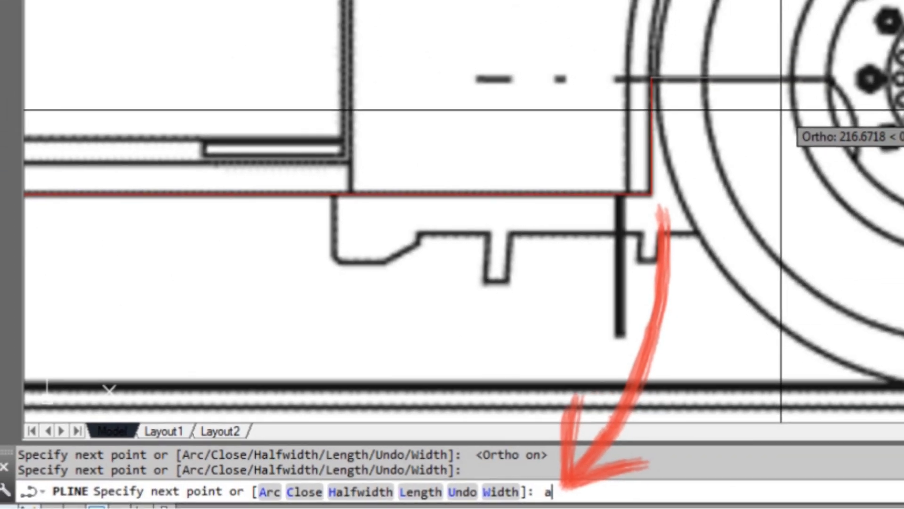
pyautogui.press('Return')
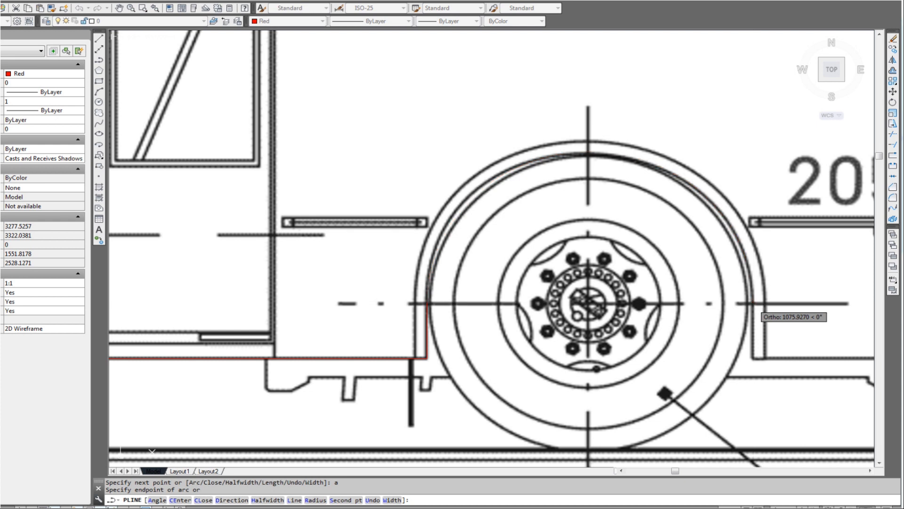
pyautogui.click(753, 304)
pyautogui.moveTo(760, 325); pyautogui.dragTo(692, 317, button='middle')
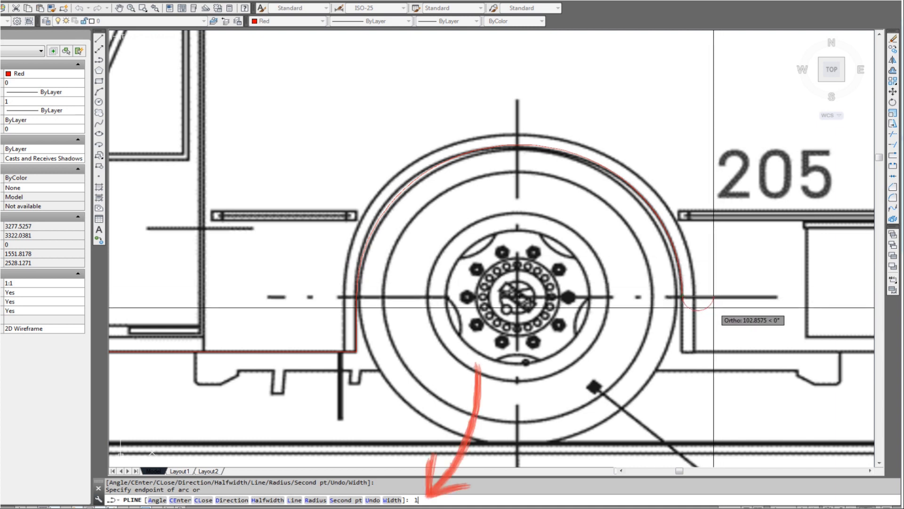
pyautogui.press('Return')
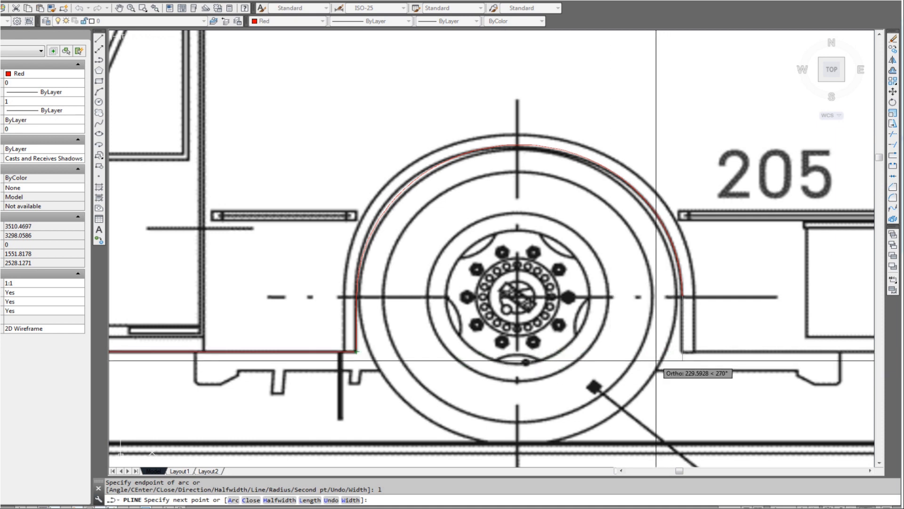
# Draw the arch's front vertical edge down to floor level, using object snap tracking aligned with its opposite lower corner
pyautogui.press('F11')
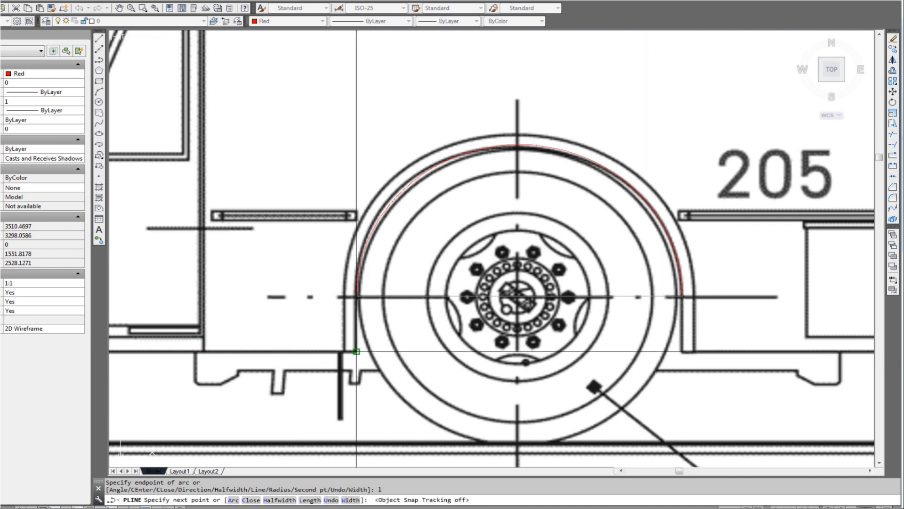
pyautogui.click(357, 351)
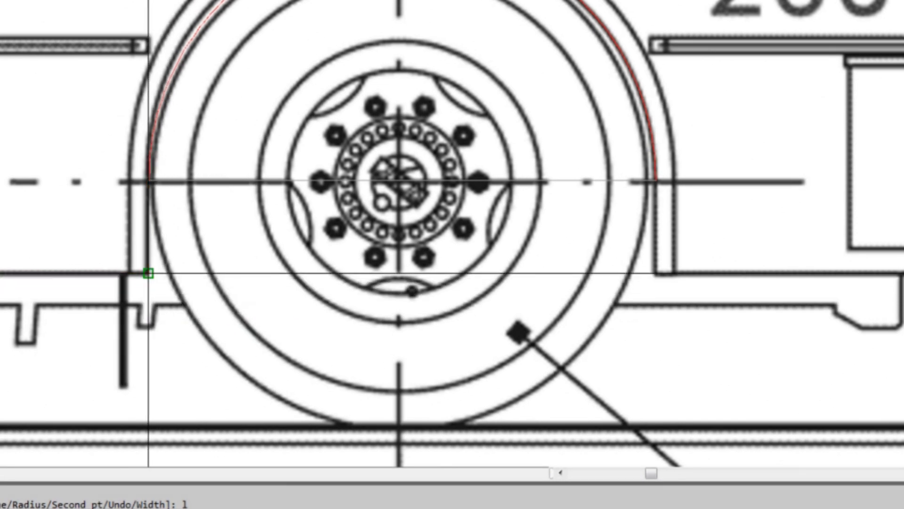
pyautogui.click(149, 273)
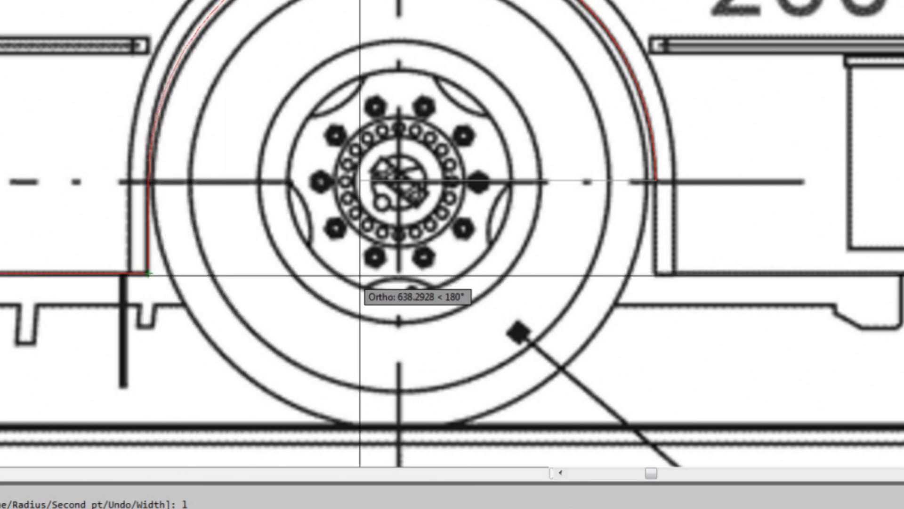
pyautogui.press('F11')
pyautogui.press('F11')
pyautogui.click(656, 273)
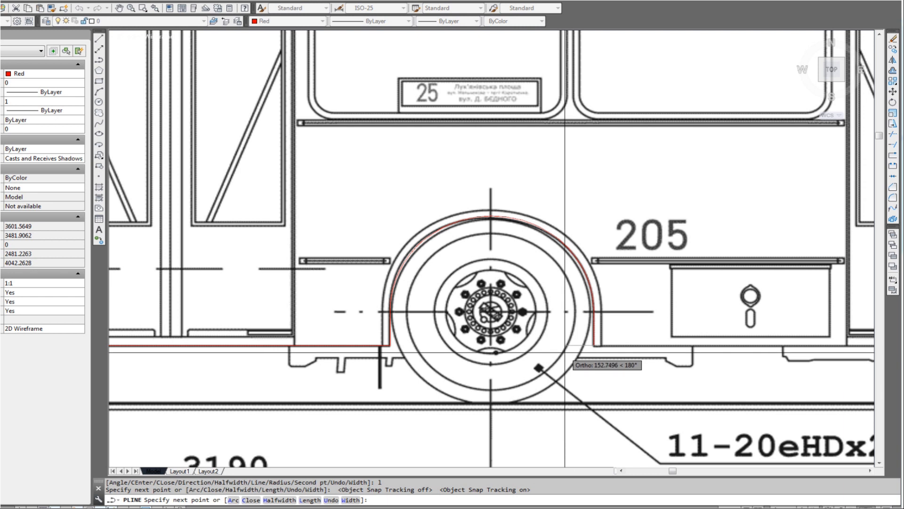
pyautogui.click(589, 351)
pyautogui.moveTo(616, 348); pyautogui.dragTo(570, 354, button='middle')
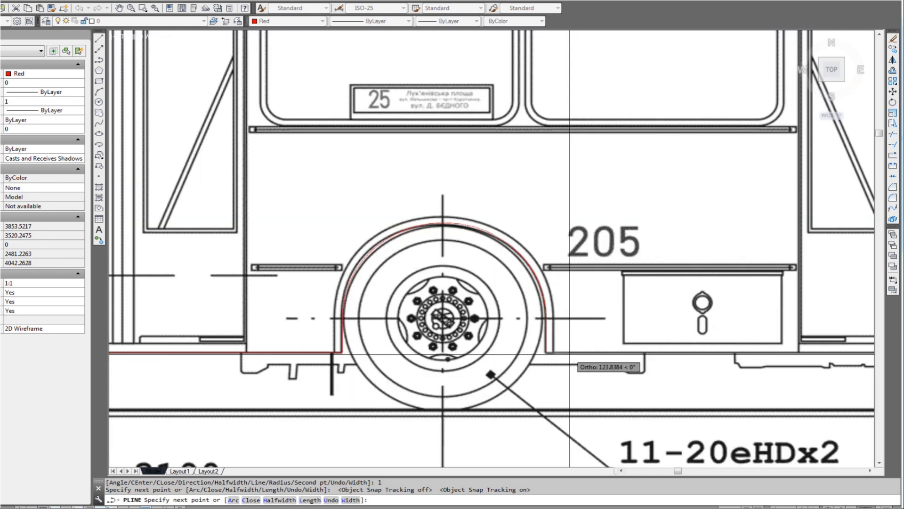
pyautogui.scroll(2, 570, 354)
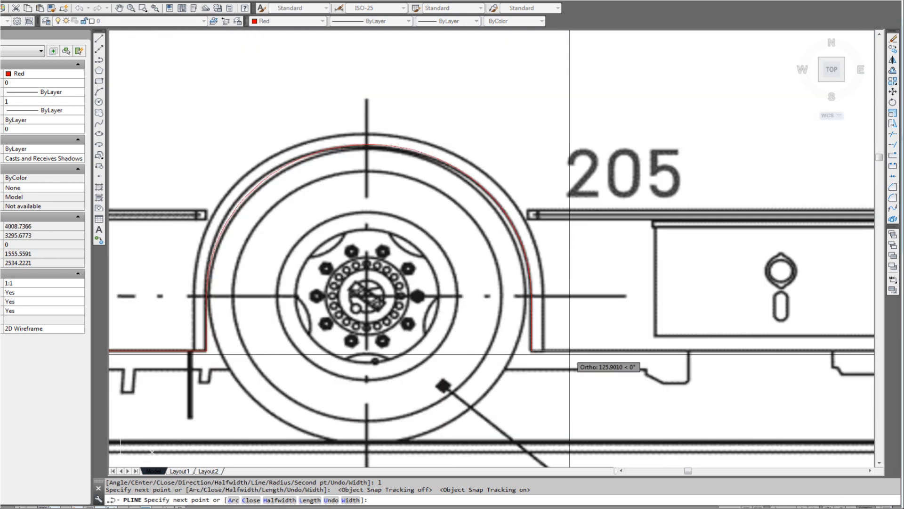
pyautogui.keyDown('shift'); pyautogui.rightClick(514, 359); pyautogui.keyUp('shift')
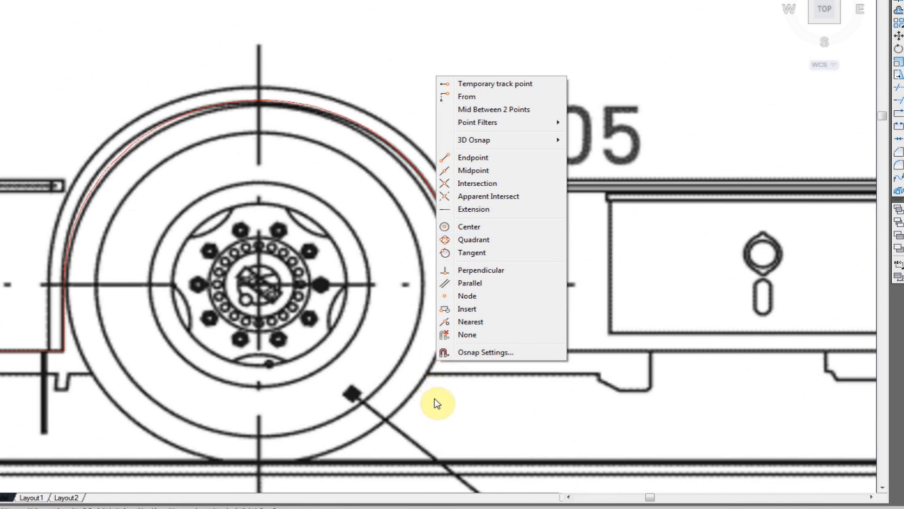
pyautogui.click(472, 388)
pyautogui.click(472, 388)
pyautogui.scroll(-1, 529, 381)
pyautogui.scroll(1, 515, 375)
pyautogui.write('u')
pyautogui.press('Return')
# Trace the body's lower edge horizontally from the rear wheel arch to the inner edge of the front wheel arch
pyautogui.moveTo(691, 378); pyautogui.dragTo(234, 414, button='middle')
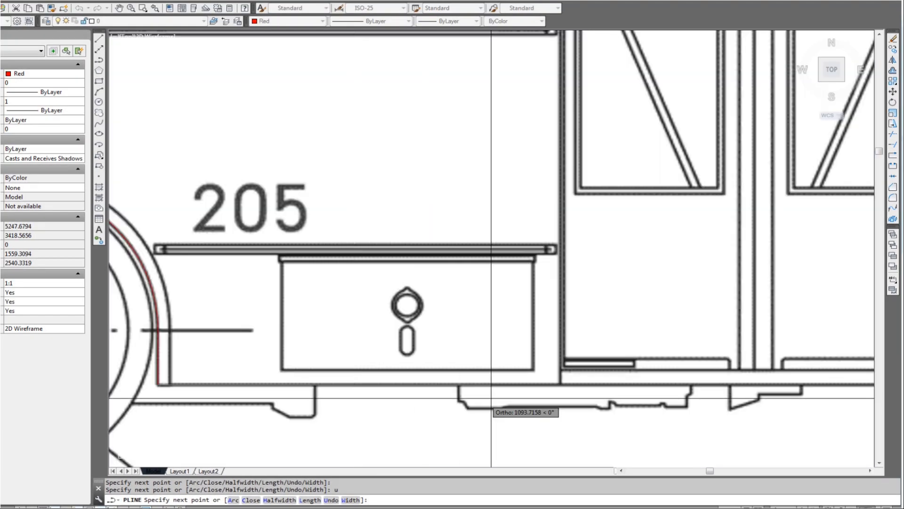
pyautogui.moveTo(642, 390); pyautogui.dragTo(378, 389, button='middle')
pyautogui.scroll(-1, 524, 388)
pyautogui.moveTo(658, 383); pyautogui.dragTo(500, 372, button='middle')
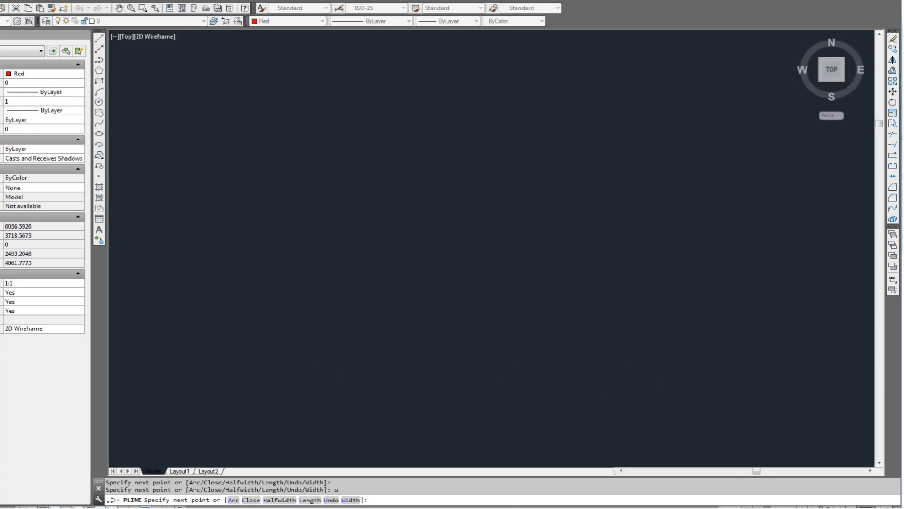
pyautogui.scroll(2, 611, 382)
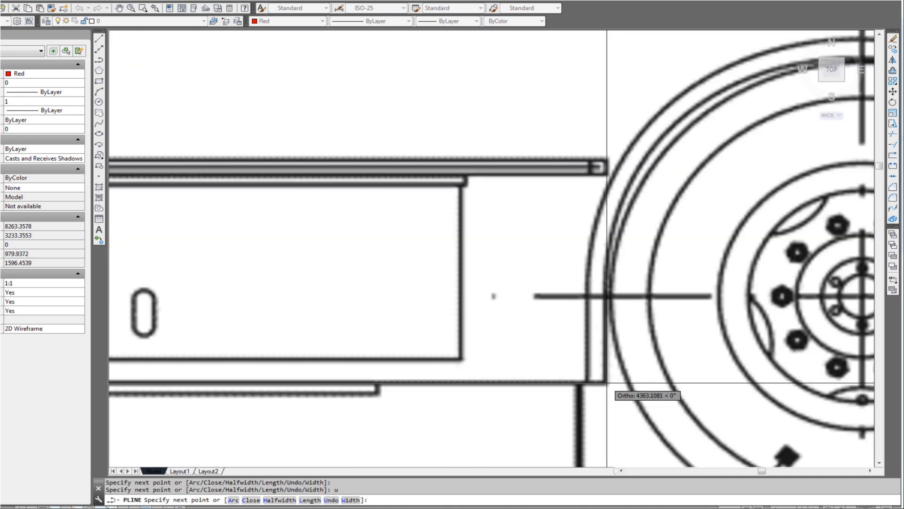
pyautogui.scroll(-4, 607, 383)
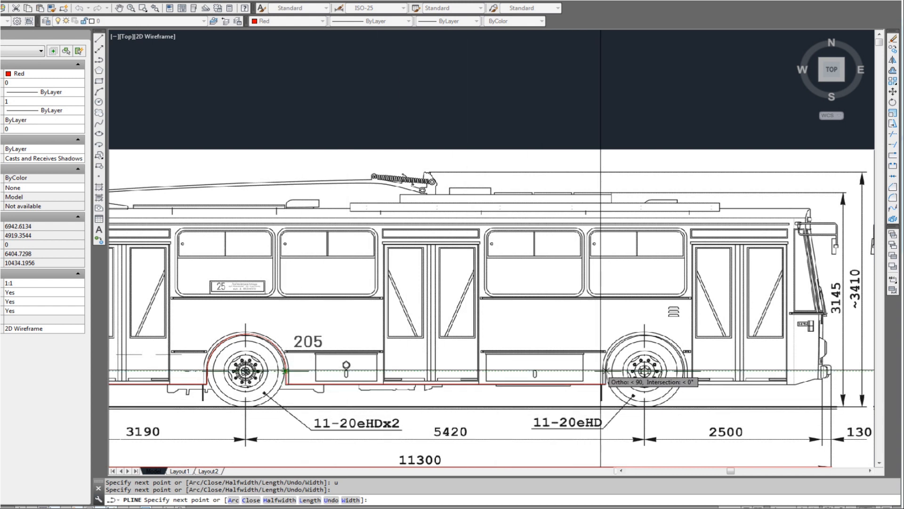
# Draw the polyline up to the front axle centreline, add an arc across the front wheel arch and return to line mode
pyautogui.scroll(2, 631, 368)
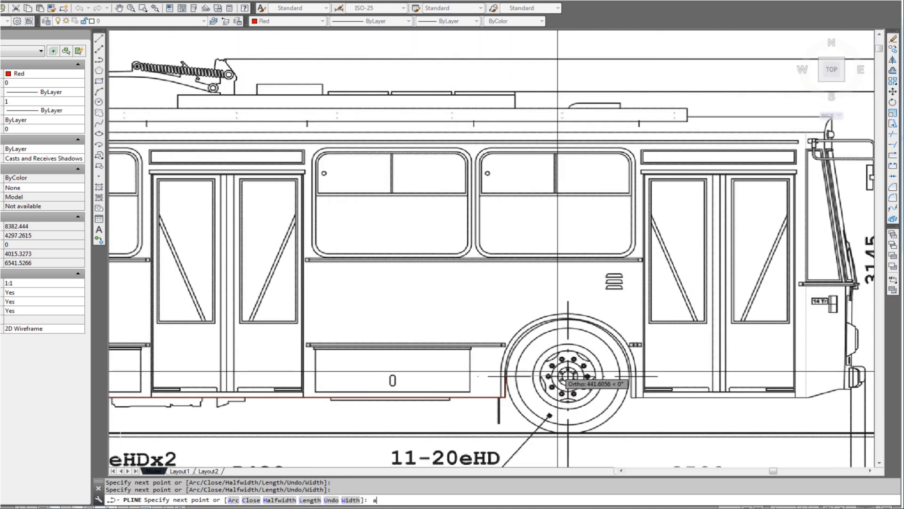
pyautogui.scroll(-1, 552, 376)
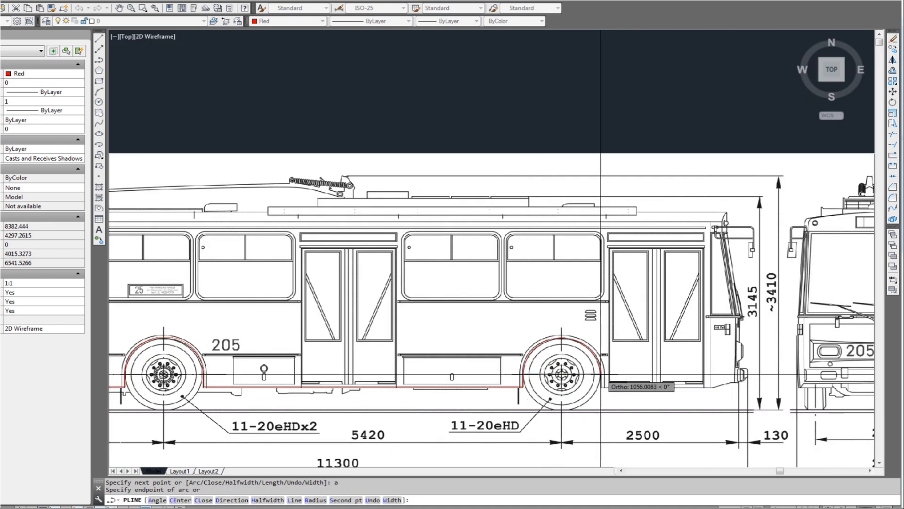
pyautogui.scroll(2, 601, 375)
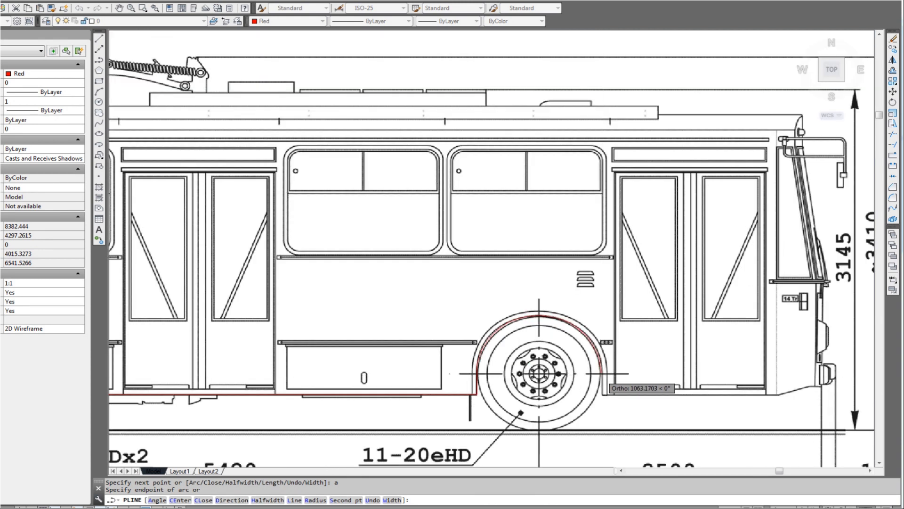
pyautogui.scroll(2, 598, 373)
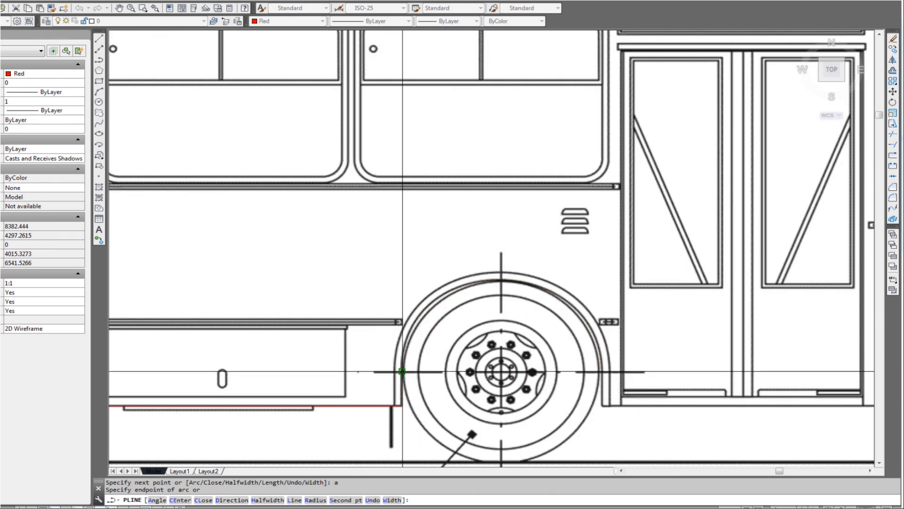
pyautogui.click(602, 367)
pyautogui.moveTo(593, 367); pyautogui.dragTo(455, 343, button='middle')
pyautogui.scroll(2, 479, 367)
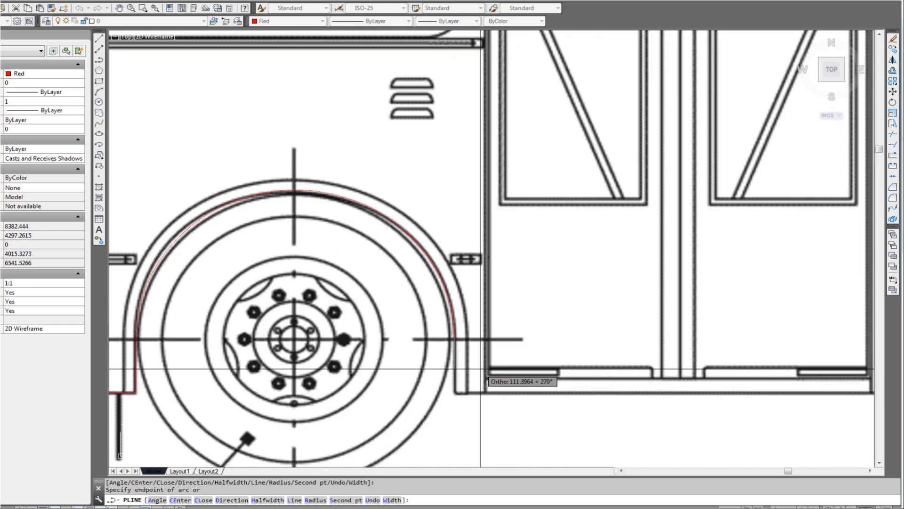
pyautogui.press('Return')
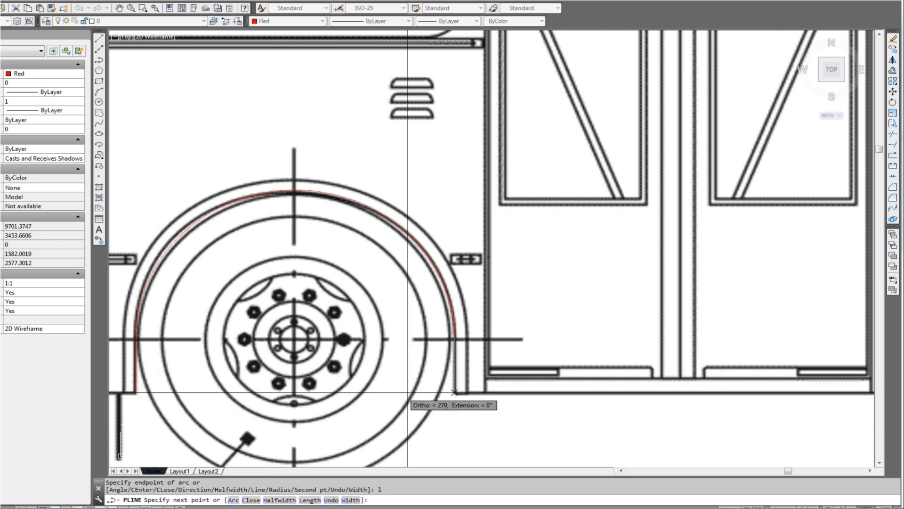
# Drop the polyline from the front wheel arch to floor level and run it horizontally to the start of the front slope
pyautogui.scroll(-4, 446, 390)
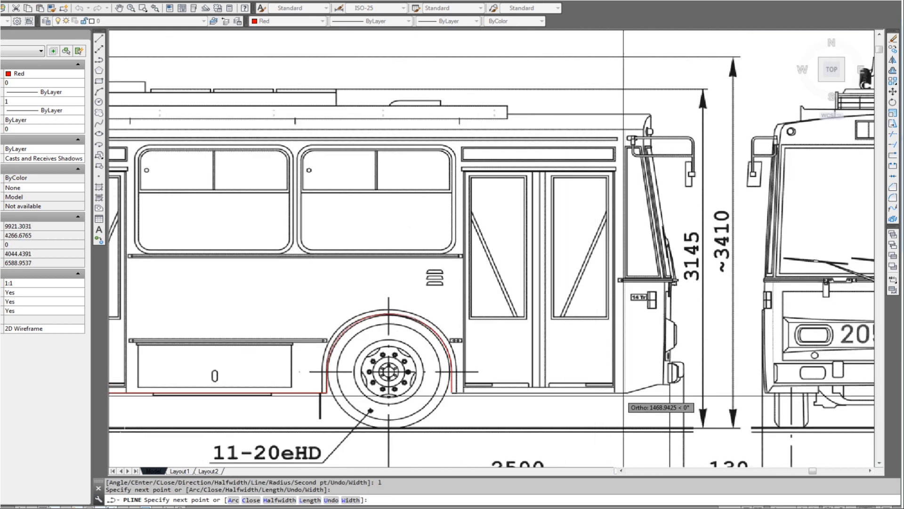
pyautogui.scroll(4, 622, 390)
pyautogui.click(624, 385)
pyautogui.moveTo(598, 381); pyautogui.dragTo(533, 380, button='middle')
# Trace the sloped front underside with Ortho off, adding a horizontal segment with Ortho on to the bus's front face
pyautogui.scroll(4, 616, 376)
pyautogui.press('F8')
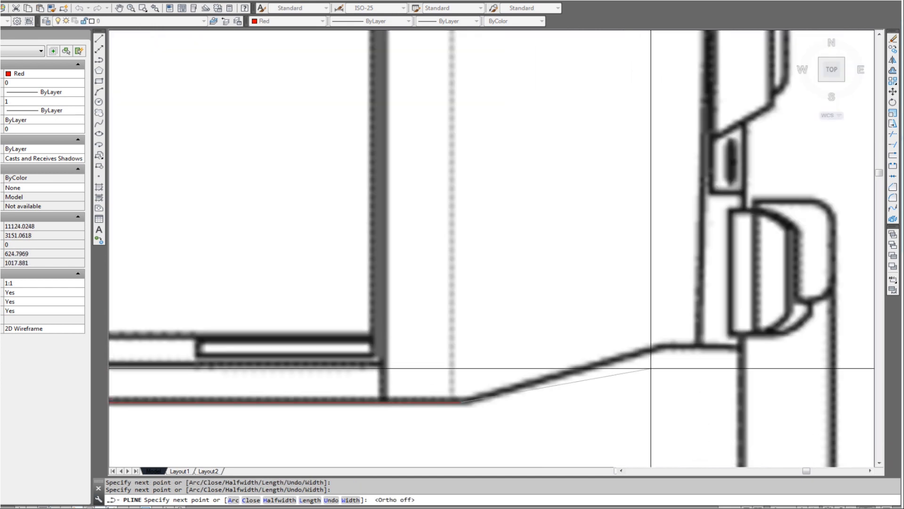
pyautogui.click(662, 345)
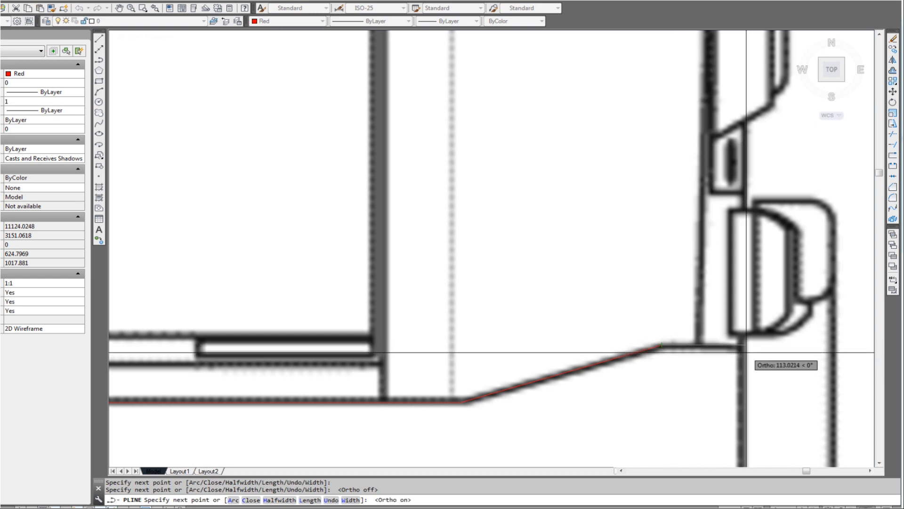
pyautogui.scroll(-4, 741, 351)
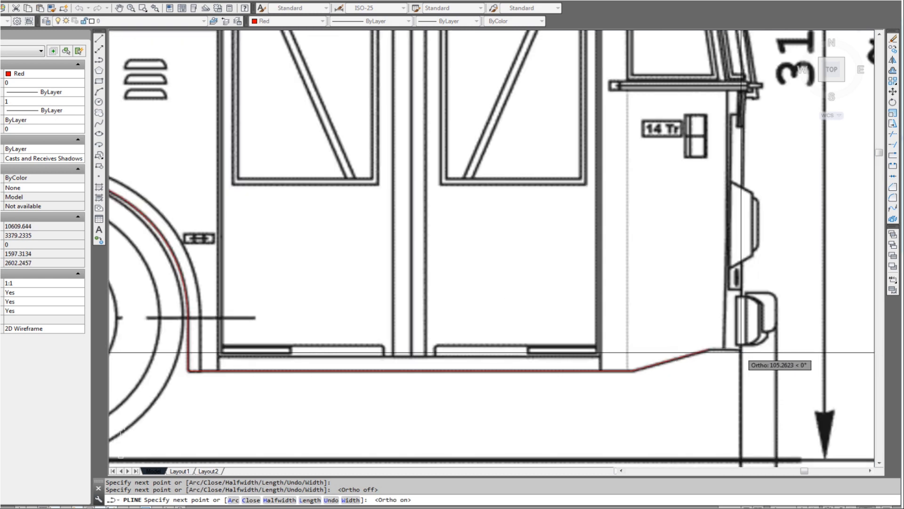
pyautogui.click(741, 351)
pyautogui.scroll(-2, 759, 330)
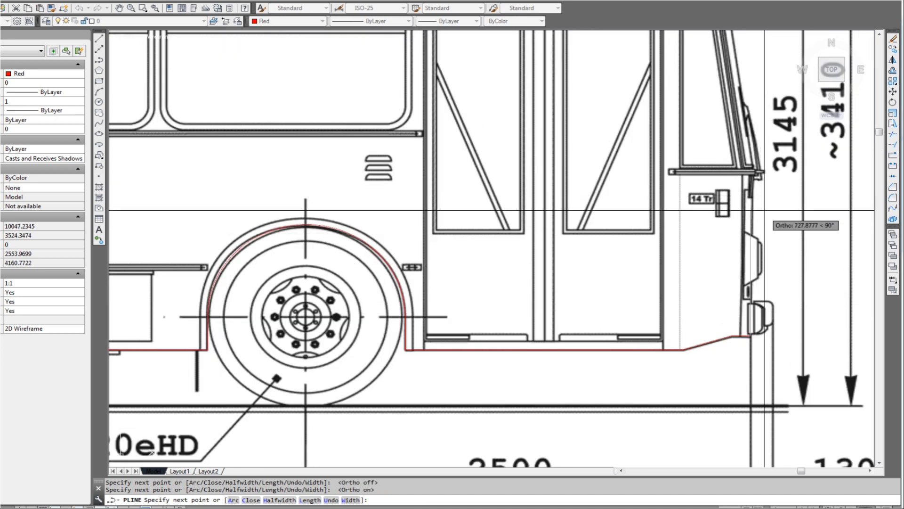
# Draw the polyline vertically up the bus's front face to just below the windscreen sill
pyautogui.scroll(2, 764, 210)
pyautogui.click(753, 169)
pyautogui.scroll(-1, 754, 170)
pyautogui.moveTo(753, 170); pyautogui.dragTo(715, 300, button='middle')
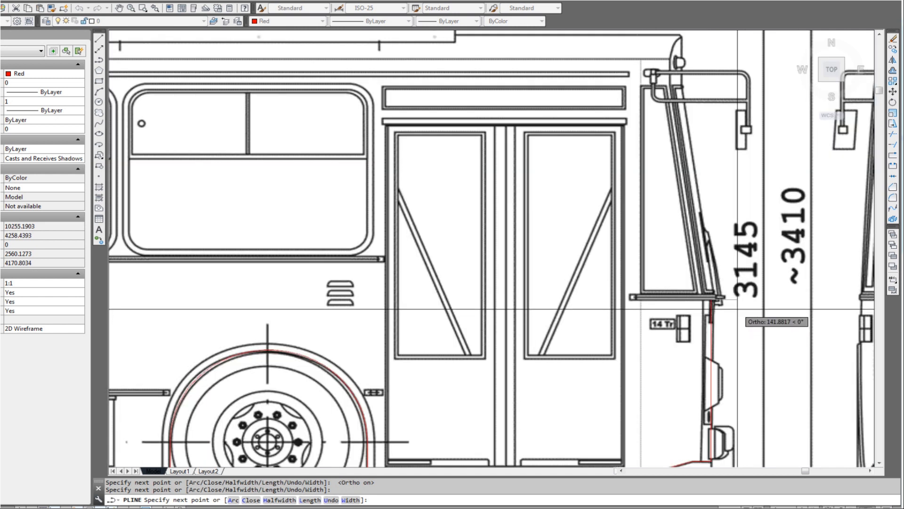
# Add a short outward horizontal segment and a short vertical one with Ortho on to reach the base of the windscreen
pyautogui.scroll(2, 723, 304)
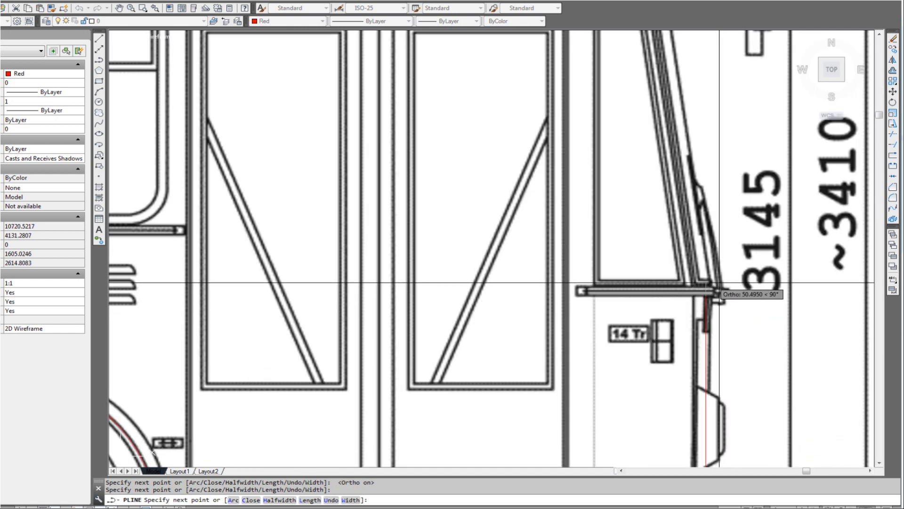
pyautogui.scroll(2, 729, 303)
pyautogui.scroll(-4, 730, 307)
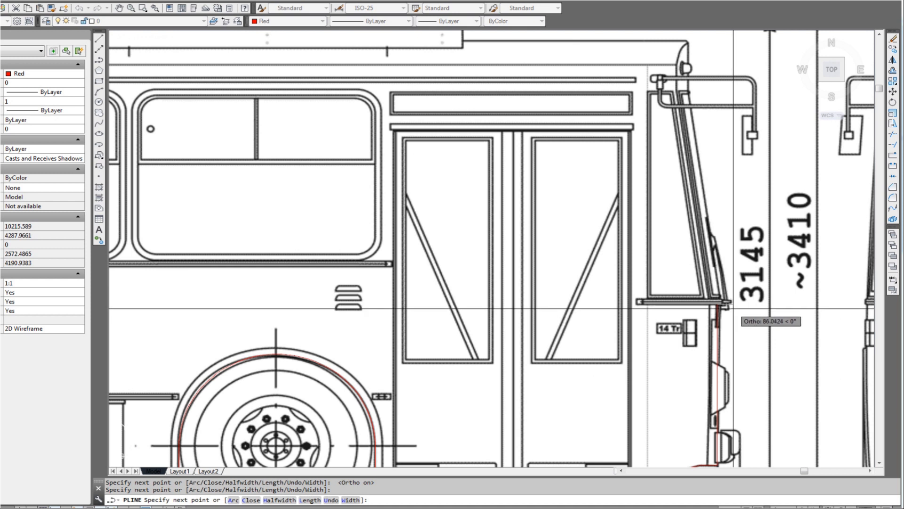
pyautogui.scroll(2, 726, 298)
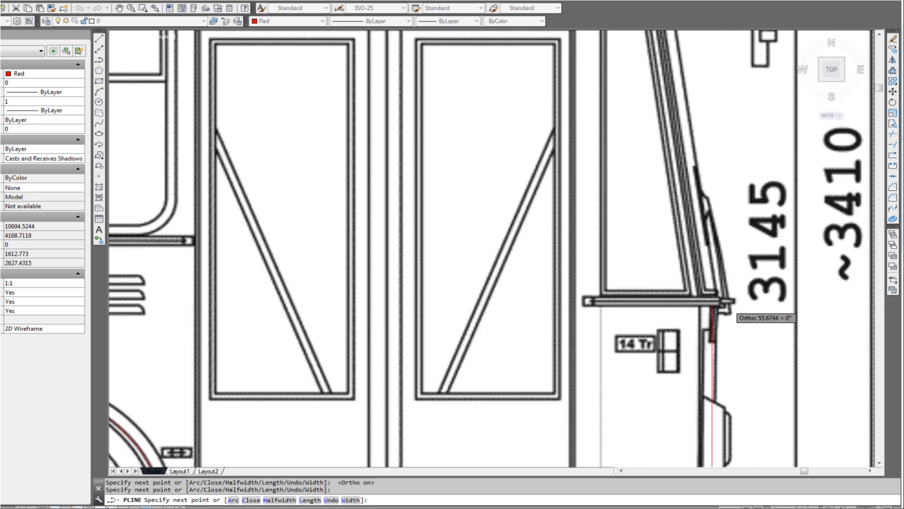
pyautogui.scroll(-2, 729, 306)
pyautogui.scroll(2, 730, 305)
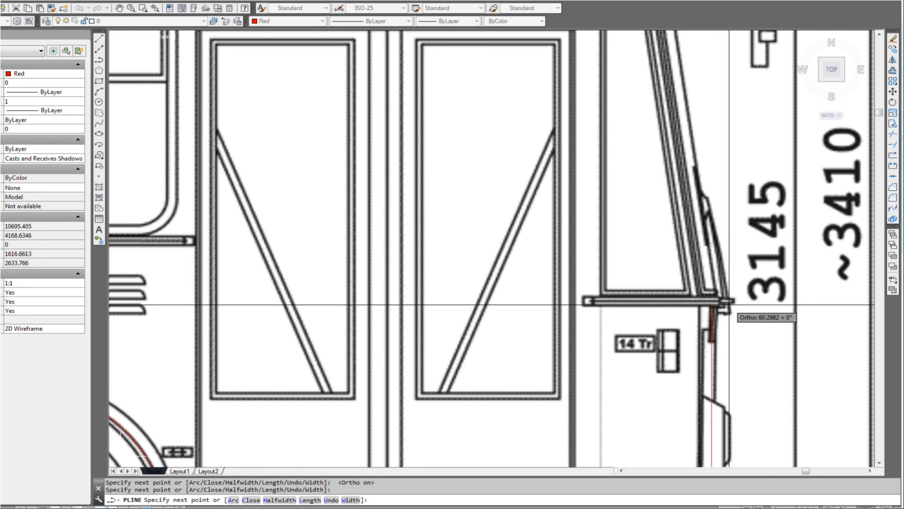
pyautogui.moveTo(699, 170); pyautogui.dragTo(730, 307, button='middle')
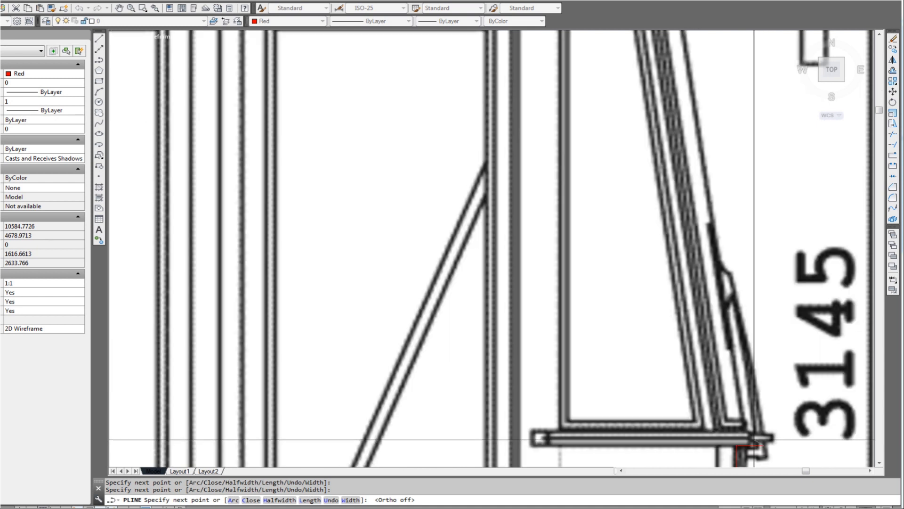
pyautogui.scroll(2, 756, 437)
pyautogui.moveTo(756, 438); pyautogui.dragTo(751, 400, button='middle')
pyautogui.press('F8')
pyautogui.scroll(2, 753, 396)
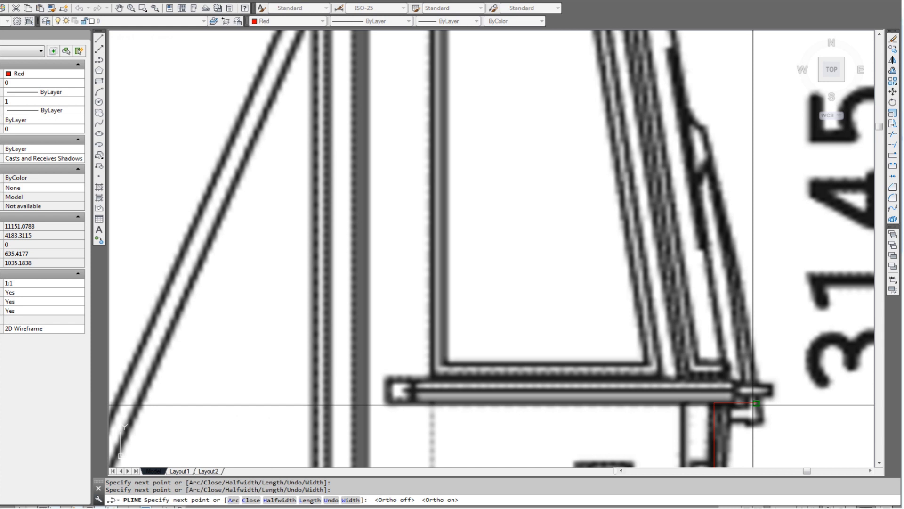
pyautogui.click(754, 391)
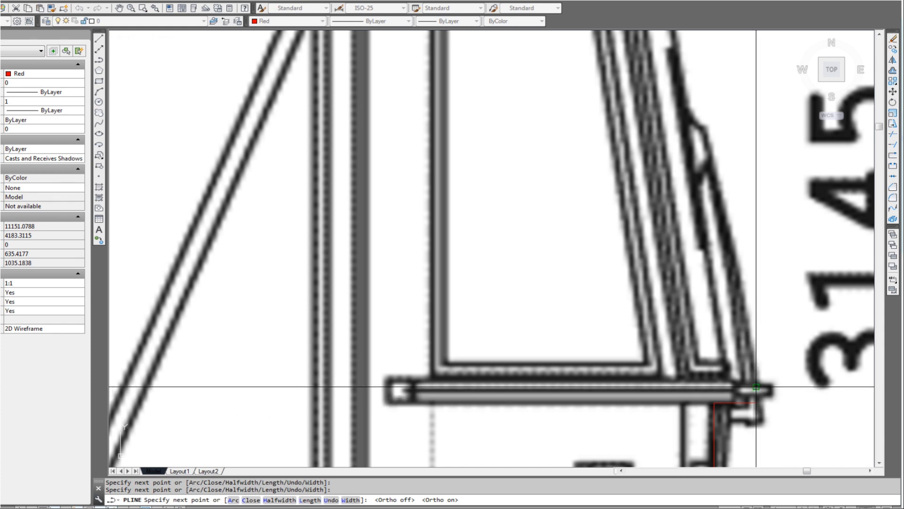
pyautogui.click(723, 390)
# Trace the sloped windscreen up to its upper corner with Ortho off
pyautogui.scroll(-2, 725, 359)
pyautogui.press('F8')
pyautogui.moveTo(706, 207); pyautogui.dragTo(716, 326, button='middle')
pyautogui.moveTo(701, 188)
pyautogui.mouseDown(button='middle')
pyautogui.moveTo(713, 270)
pyautogui.moveTo(695, 391)
pyautogui.mouseUp(button='middle')
pyautogui.click(650, 179)
pyautogui.moveTo(663, 162); pyautogui.dragTo(668, 190, button='middle')
# Draw the polyline vertically about 290 up to the front roof corner with Ortho on
pyautogui.press('F8')
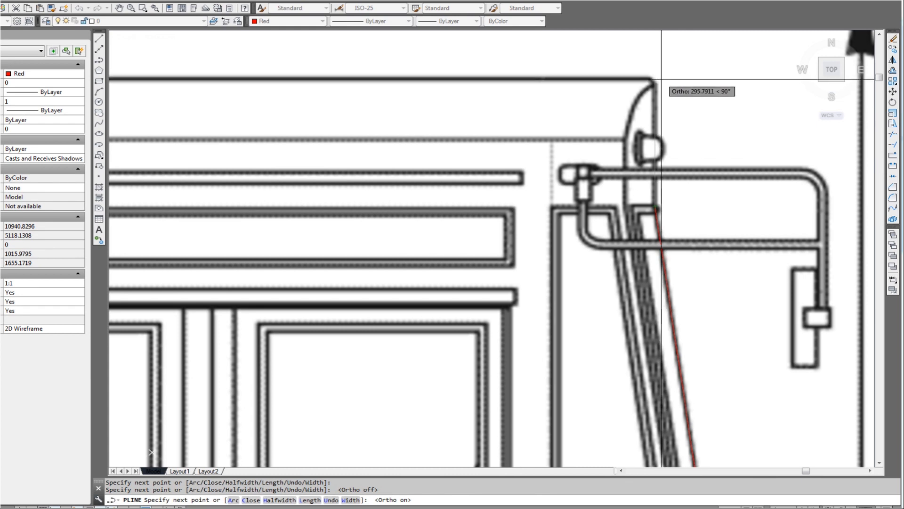
pyautogui.scroll(4, 662, 79)
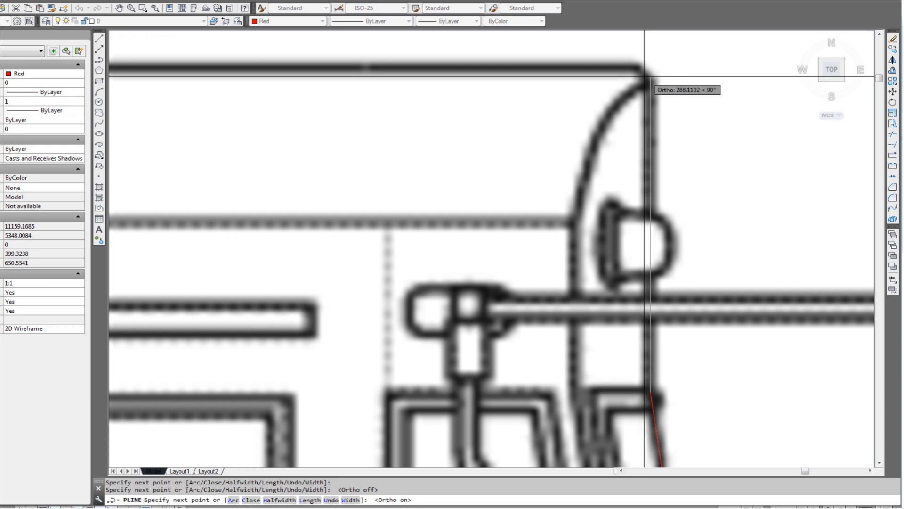
pyautogui.scroll(-8, 655, 67)
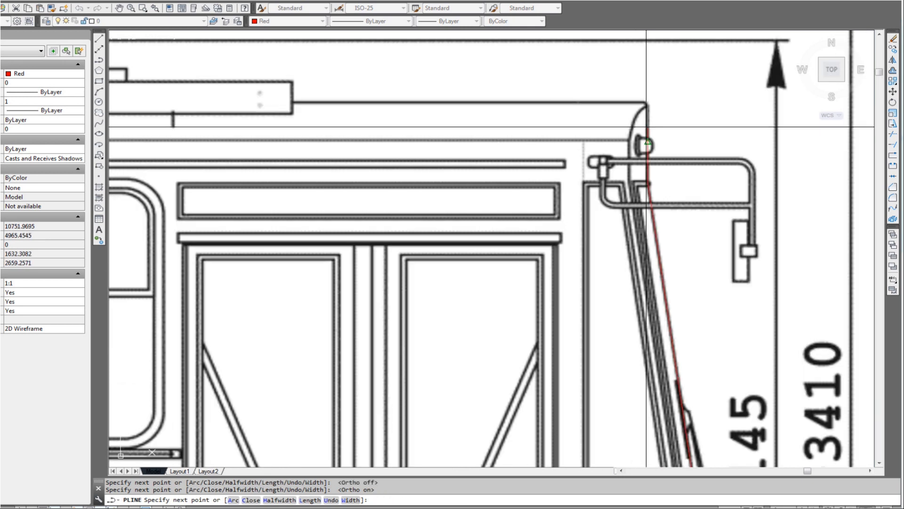
# Run the polyline horizontally along the whole roof to the upper rear corner of the body
pyautogui.moveTo(378, 224); pyautogui.dragTo(607, 271, button='middle')
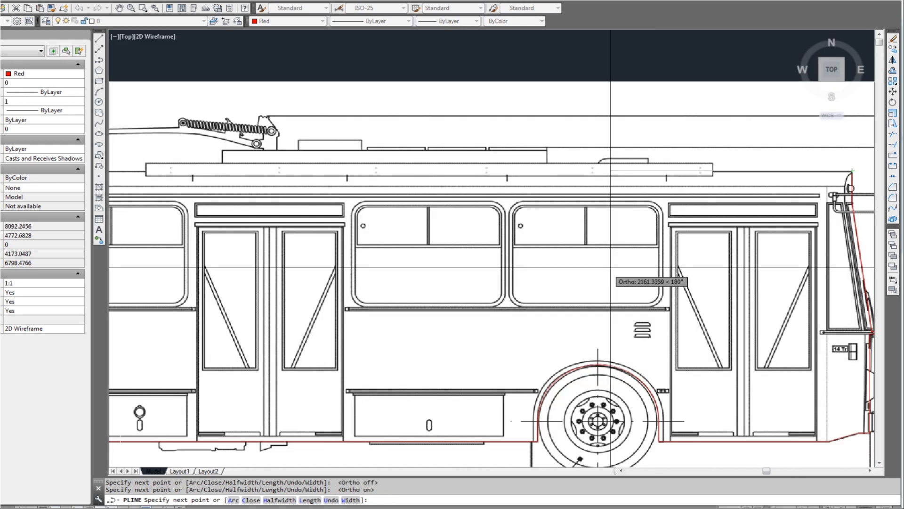
pyautogui.moveTo(409, 253); pyautogui.dragTo(800, 242, button='middle')
pyautogui.moveTo(423, 227); pyautogui.dragTo(787, 213, button='middle')
pyautogui.scroll(5, 453, 185)
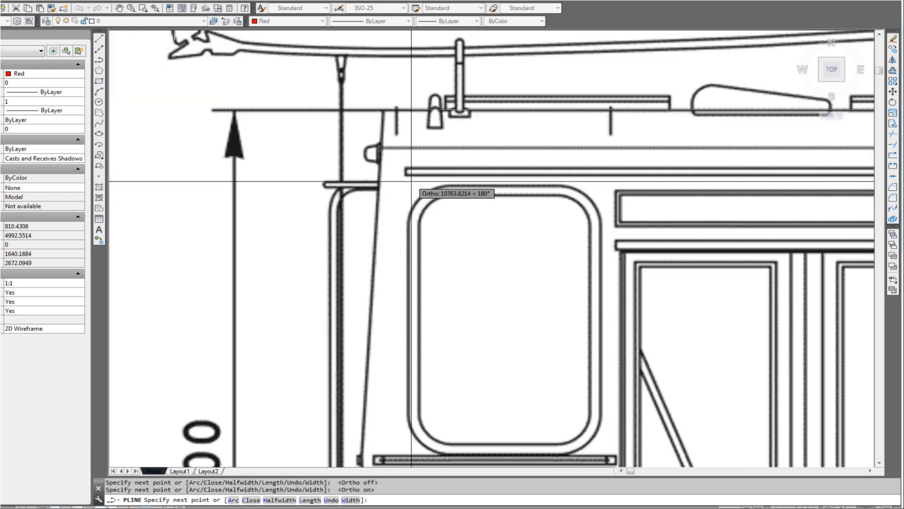
pyautogui.click(383, 110)
pyautogui.moveTo(397, 259); pyautogui.dragTo(386, 201, button='middle')
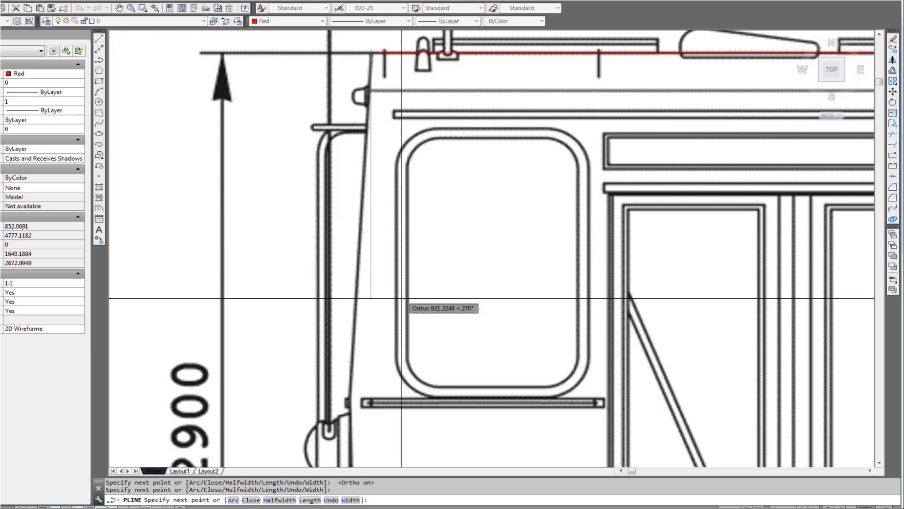
# Trace the sloped upper rear face down to the rail below the rear window with Ortho off
pyautogui.press('F8')
pyautogui.moveTo(372, 383); pyautogui.dragTo(349, 313, button='middle')
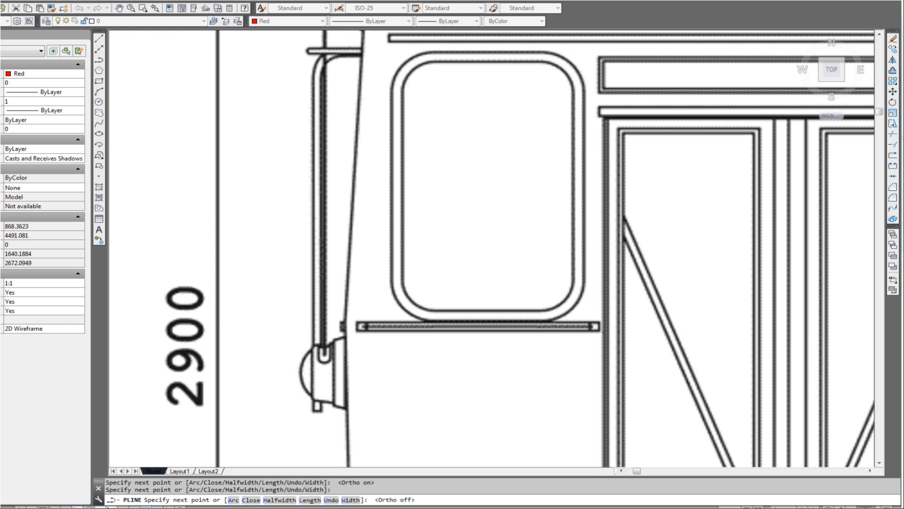
pyautogui.scroll(5, 350, 314)
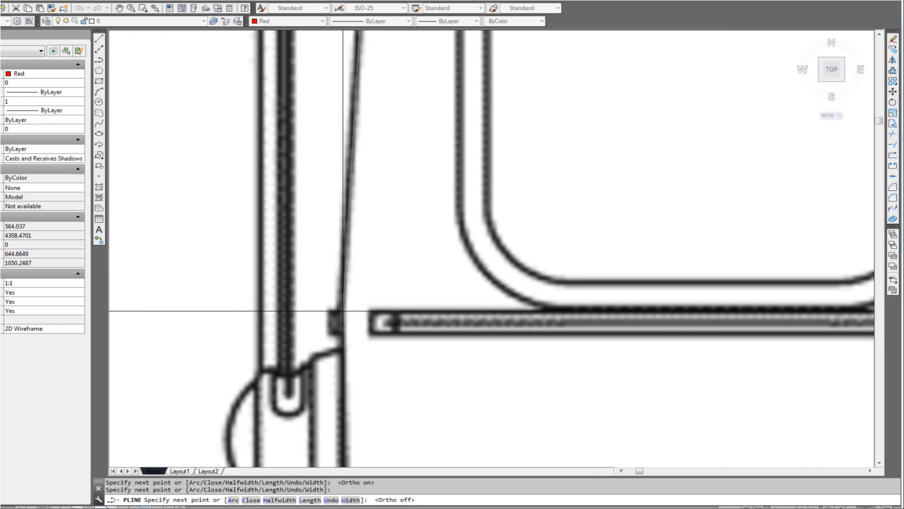
pyautogui.scroll(-5, 360, 316)
# Draw the polyline vertically down the lower rear face with Ortho on, level with the underside corner, and end the command
pyautogui.moveTo(363, 307); pyautogui.dragTo(316, 161, button='middle')
pyautogui.press('F8')
pyautogui.scroll(8, 313, 366)
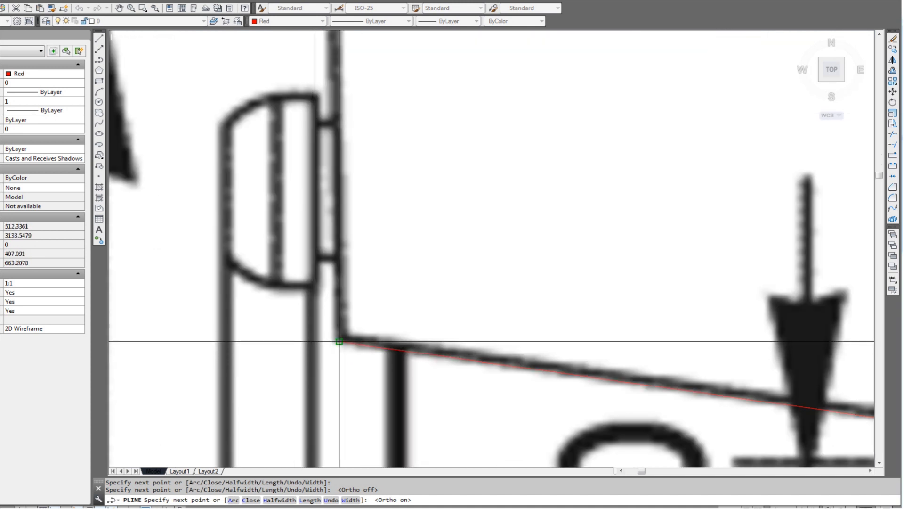
pyautogui.scroll(-3, 338, 342)
pyautogui.moveTo(385, 221)
pyautogui.mouseDown(button='middle')
pyautogui.moveTo(377, 384)
pyautogui.moveTo(375, 244)
pyautogui.mouseUp(button='middle')
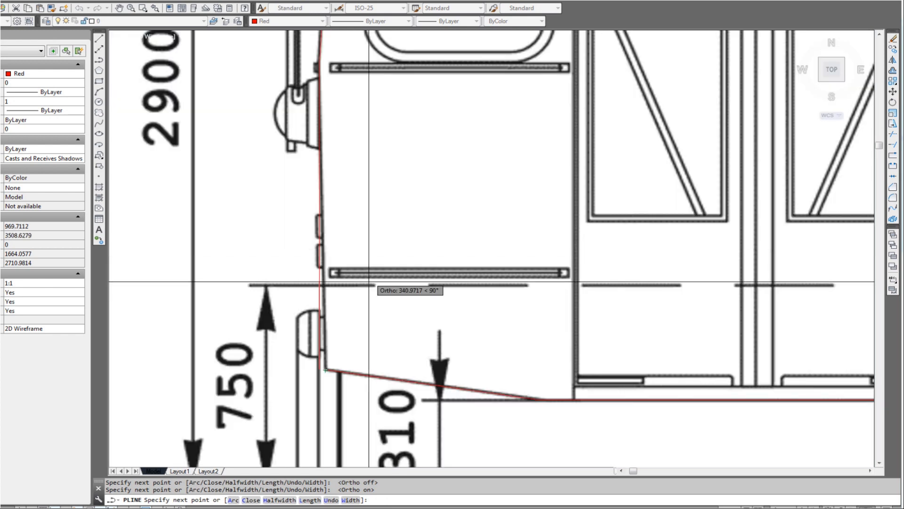
pyautogui.press('Return')
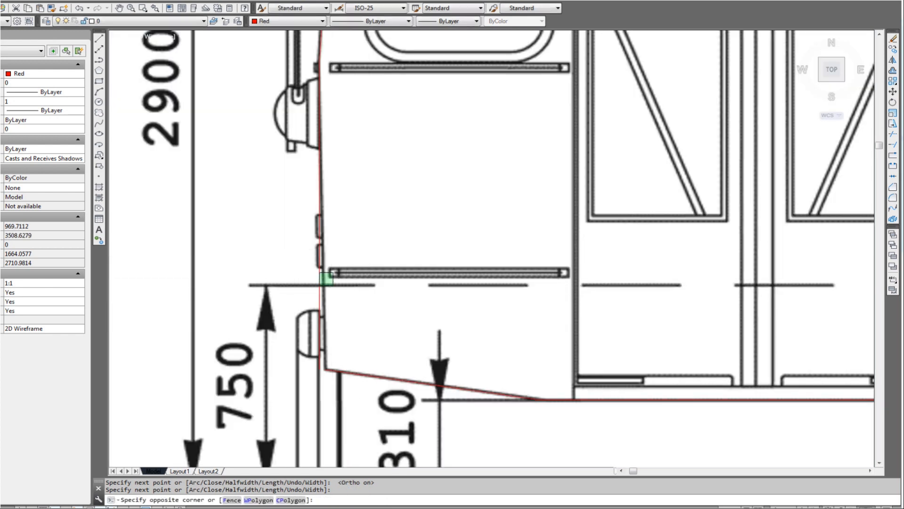
# Stretch the outline's open lower rear end point onto its start point at the underside corner, then deselect the polyline
pyautogui.click(326, 283)
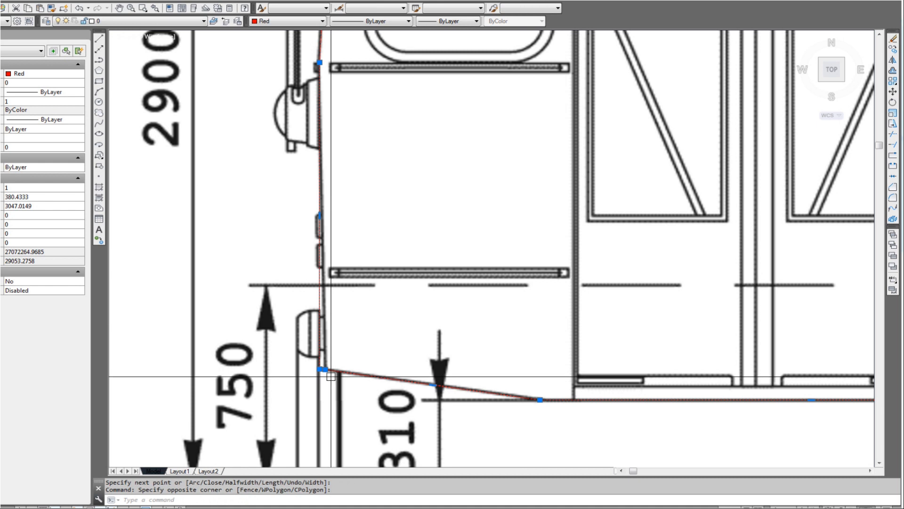
pyautogui.scroll(4, 331, 376)
pyautogui.click(301, 357)
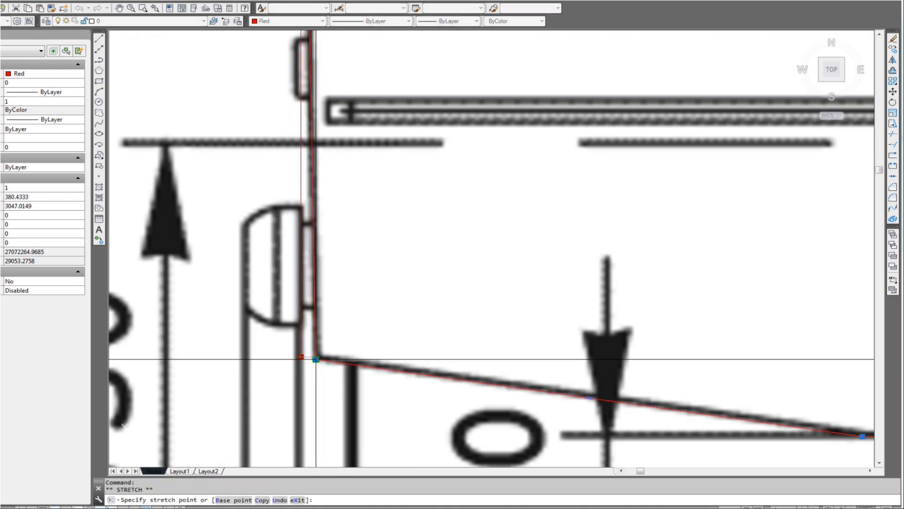
pyautogui.press('Escape')
pyautogui.scroll(4, 303, 358)
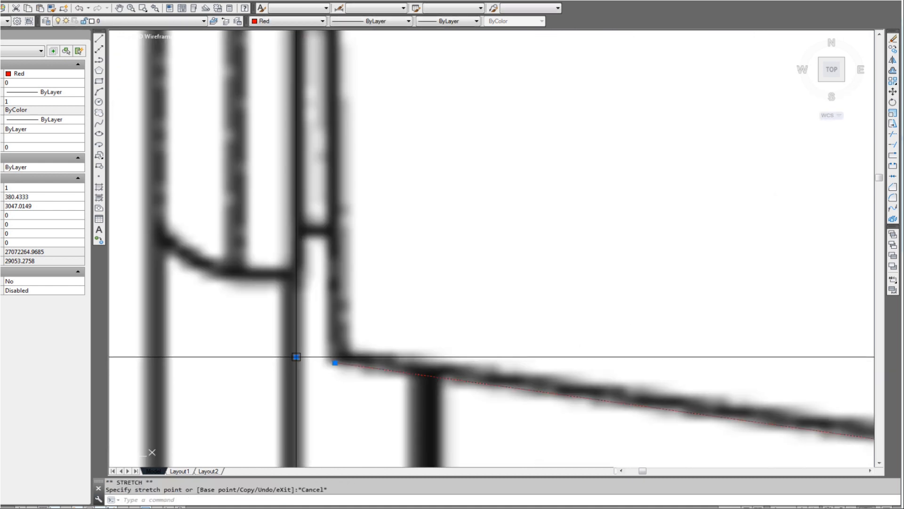
pyautogui.click(296, 358)
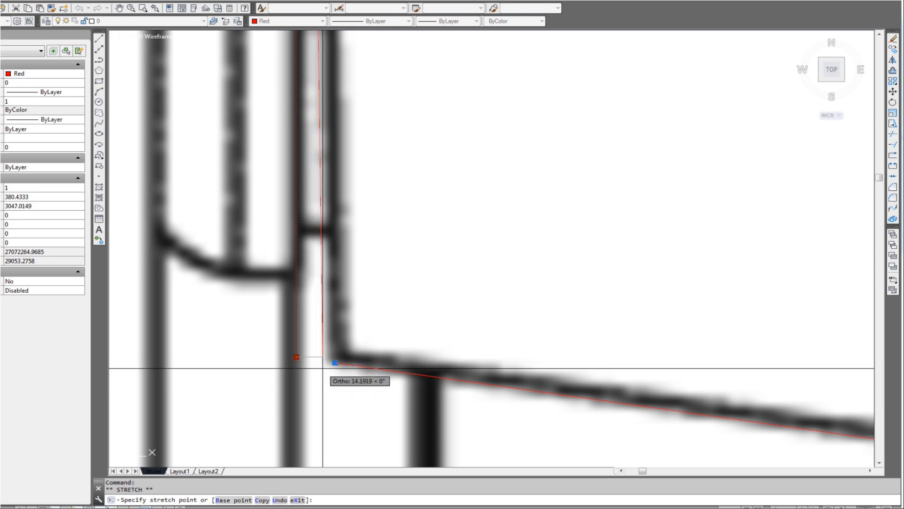
pyautogui.click(334, 363)
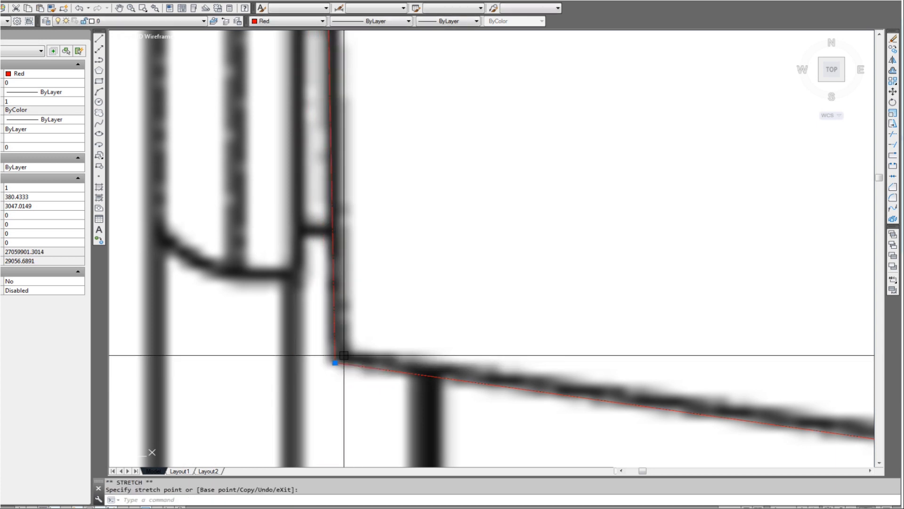
pyautogui.scroll(-4, 442, 313)
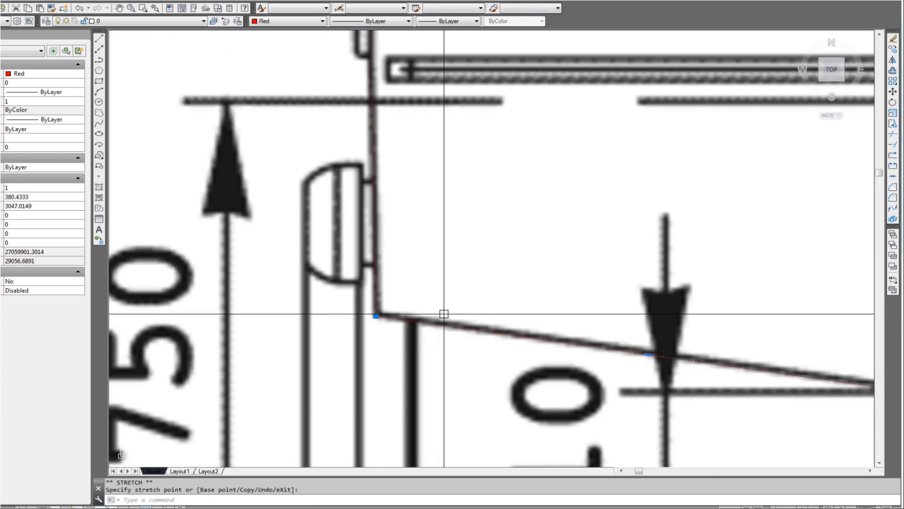
pyautogui.scroll(-6, 456, 319)
pyautogui.moveTo(621, 296)
pyautogui.mouseDown(button='middle')
pyautogui.moveTo(497, 277)
pyautogui.moveTo(388, 296)
pyautogui.moveTo(388, 304)
pyautogui.mouseUp(button='middle')
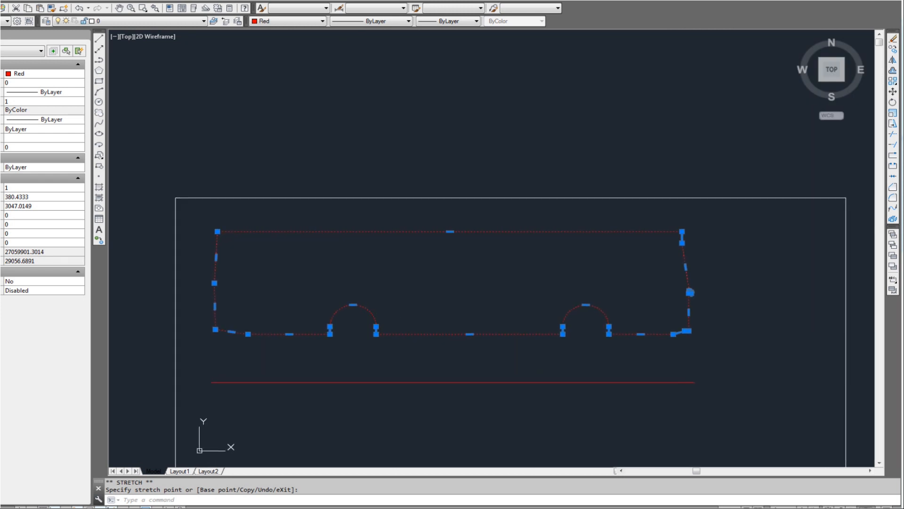
pyautogui.press('Escape')
# Draw a circle of about 515 radius centred on the rear wheel hub, matching the tyre's outer edge
pyautogui.scroll(6, 381, 325)
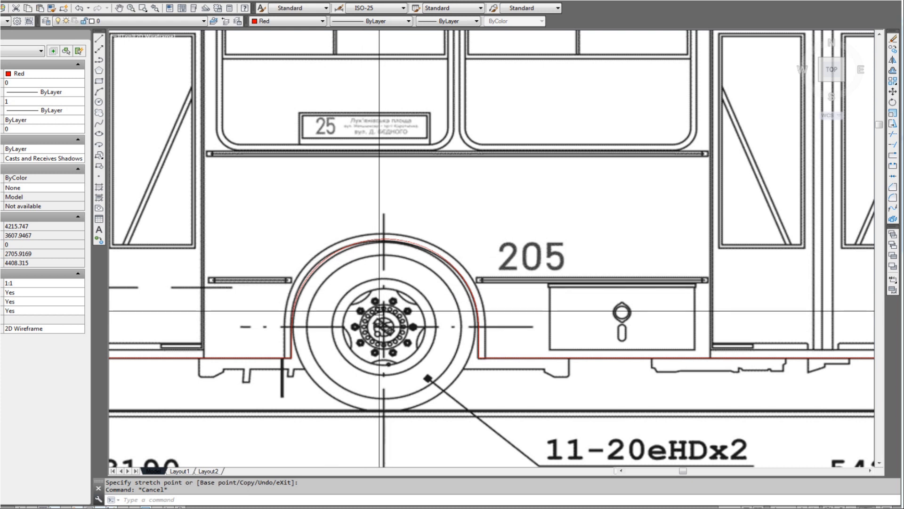
pyautogui.write('c')
pyautogui.press('Return')
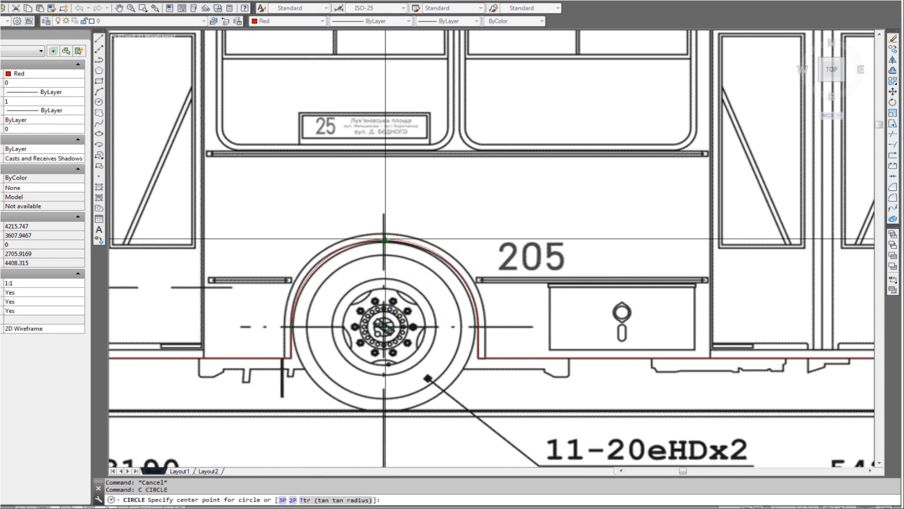
pyautogui.click(385, 325)
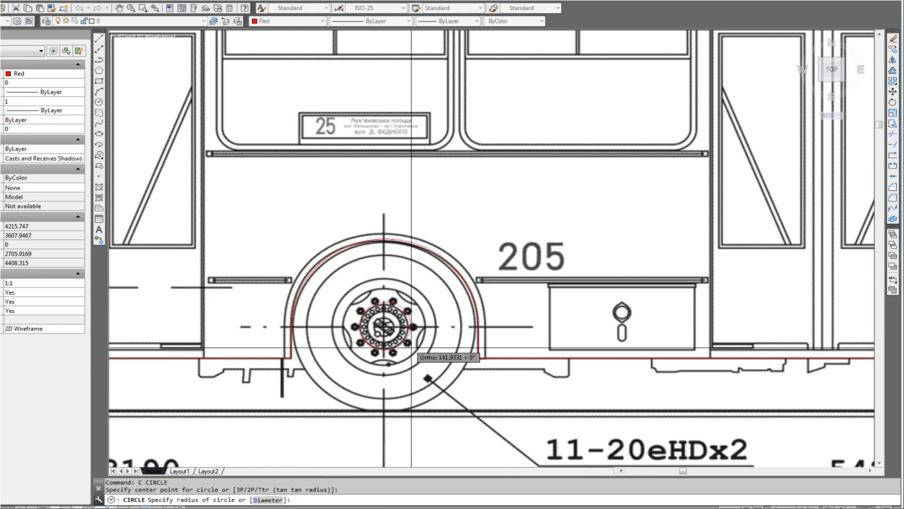
pyautogui.click(474, 404)
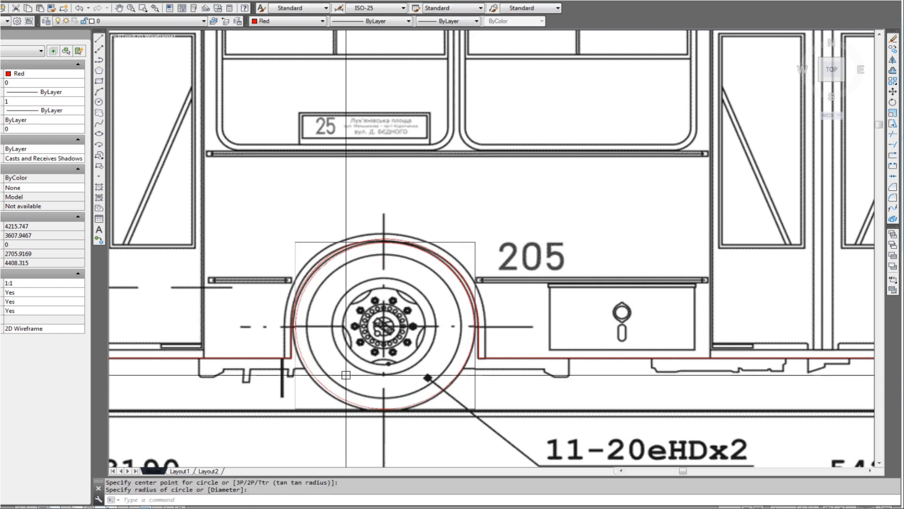
pyautogui.scroll(2, 294, 316)
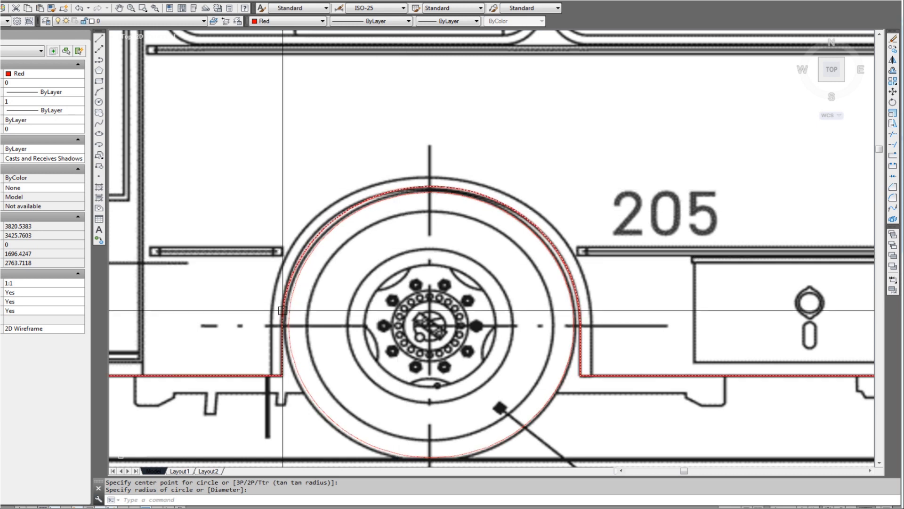
pyautogui.scroll(4, 294, 315)
pyautogui.click(293, 348)
pyautogui.scroll(2, 293, 349)
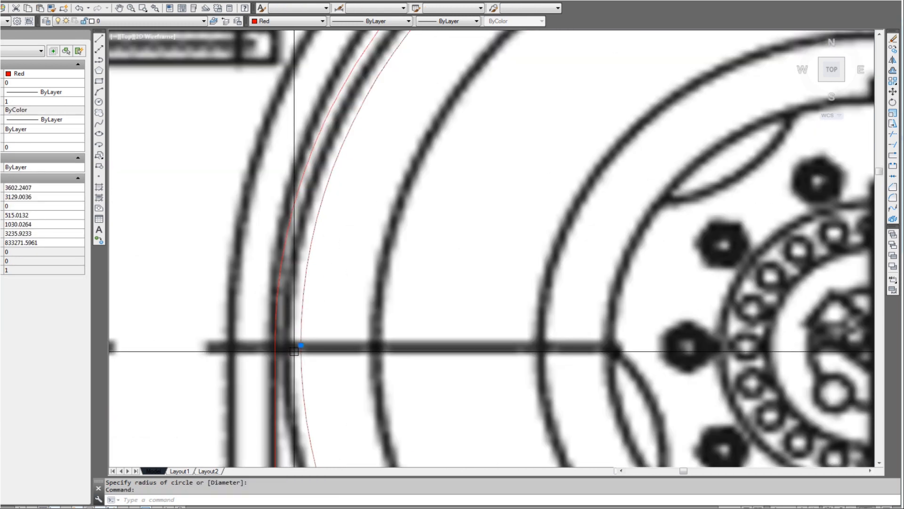
pyautogui.click(301, 345)
pyautogui.press('space')
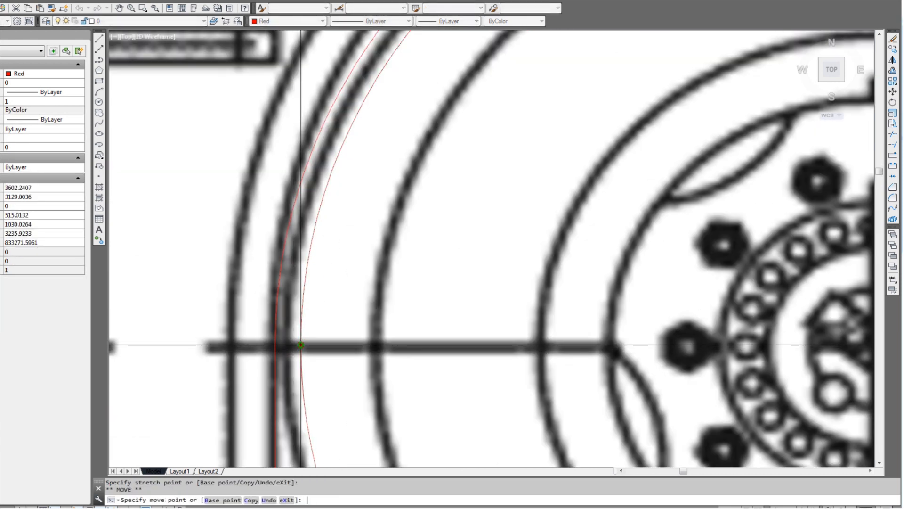
pyautogui.press('Escape')
pyautogui.press('Escape')
# Move the rear wheel's tyre circle about 7 units horizontally left so its edge meets the blueprint tyre line
pyautogui.scroll(-4, 302, 343)
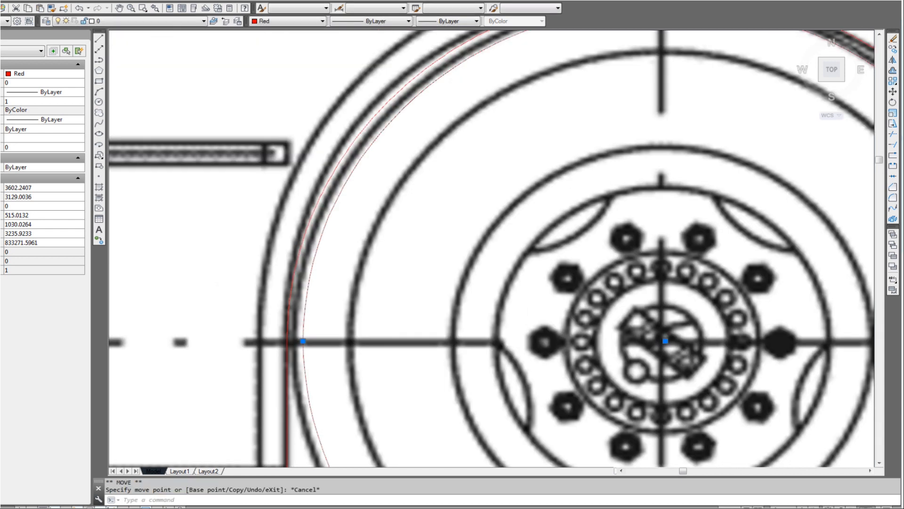
pyautogui.scroll(2, 304, 343)
pyautogui.write('m')
pyautogui.press('Return')
pyautogui.scroll(4, 305, 336)
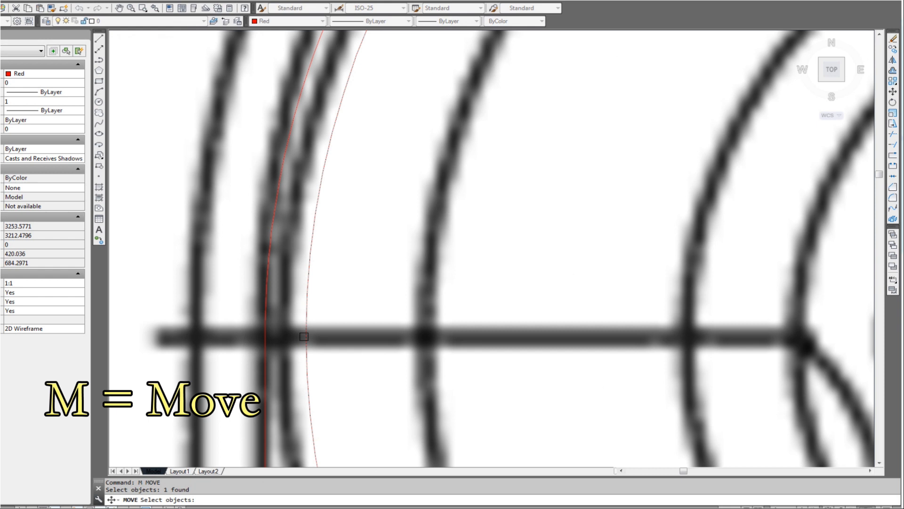
pyautogui.click(306, 334)
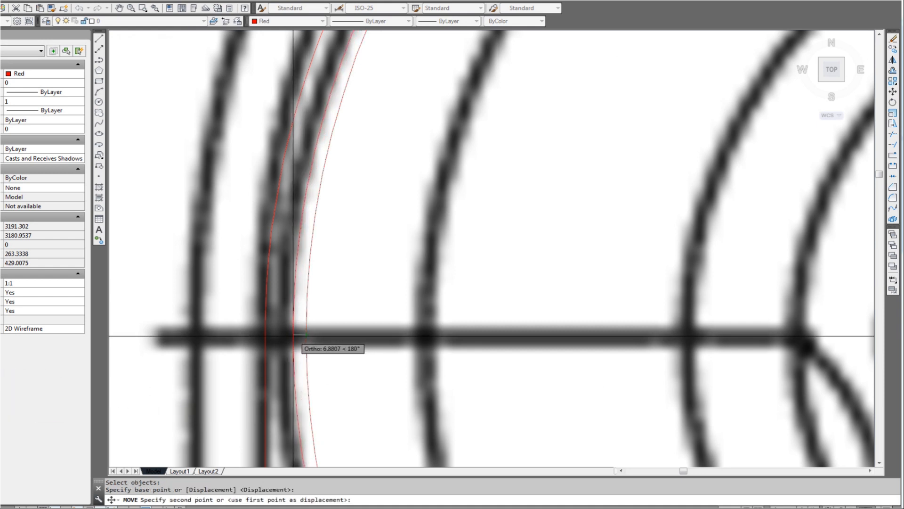
pyautogui.click(293, 336)
pyautogui.scroll(-3, 295, 336)
pyautogui.scroll(-1, 552, 333)
pyautogui.moveTo(552, 333); pyautogui.dragTo(491, 297, button='middle')
pyautogui.press('Escape')
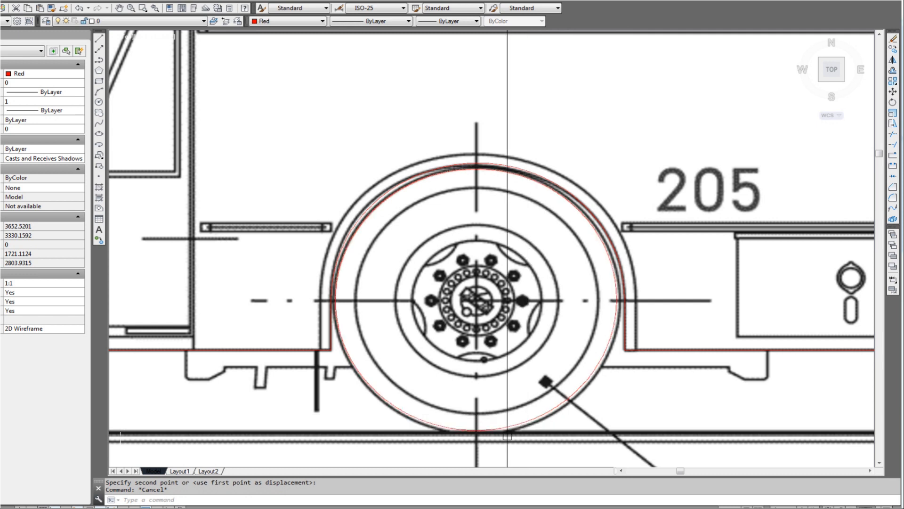
# Offset the rear tyre circle inward by about 69, picking the distance to the next blueprint ring
pyautogui.scroll(2, 507, 437)
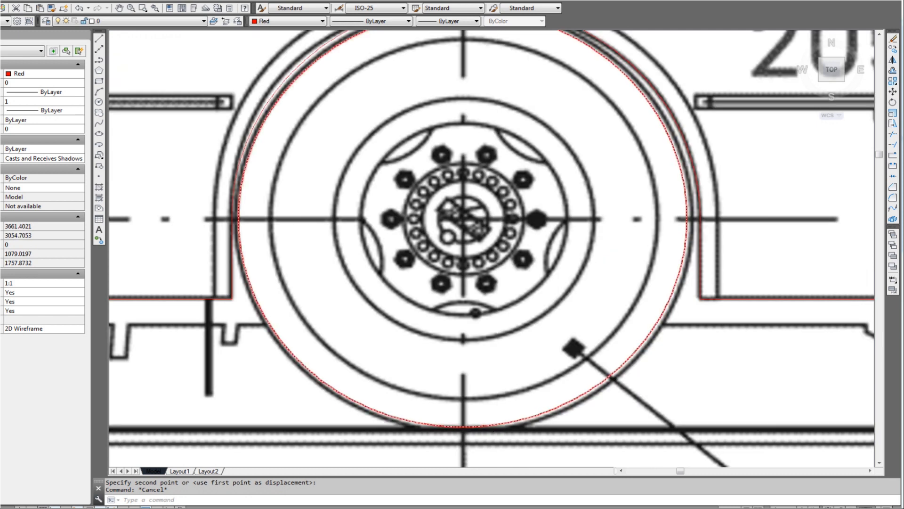
pyautogui.scroll(-2, 498, 428)
pyautogui.press('Escape')
pyautogui.scroll(2, 507, 400)
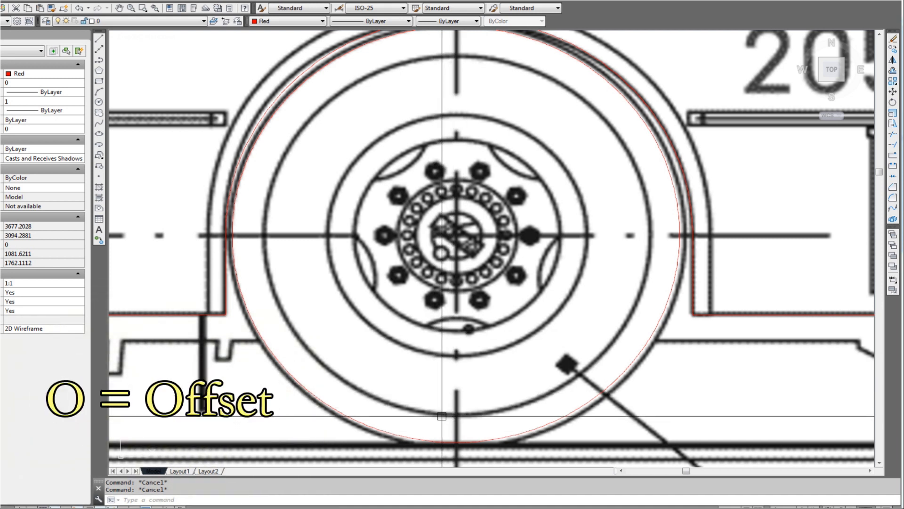
pyautogui.write('o')
pyautogui.press('Return')
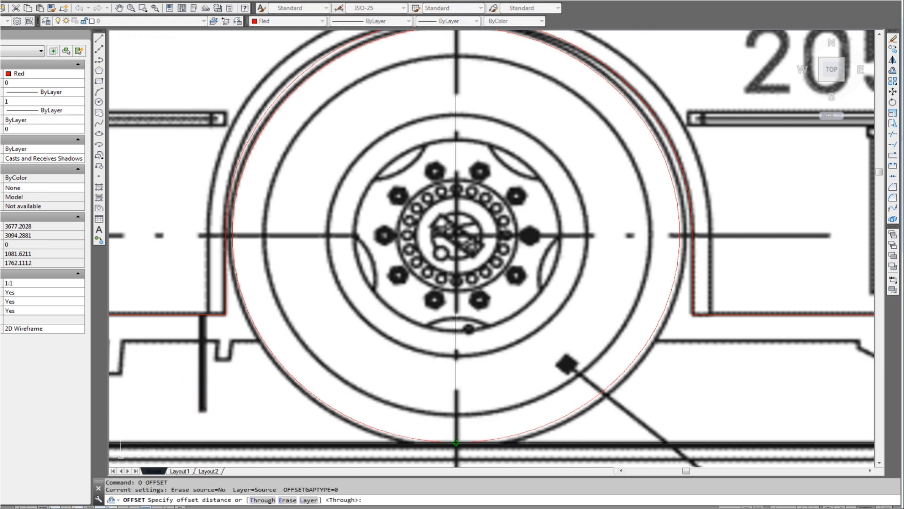
pyautogui.click(460, 415)
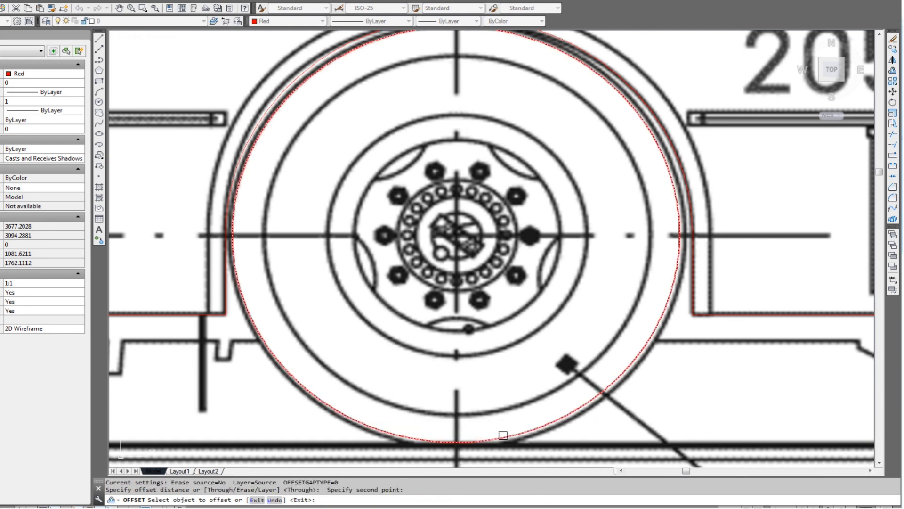
pyautogui.click(503, 435)
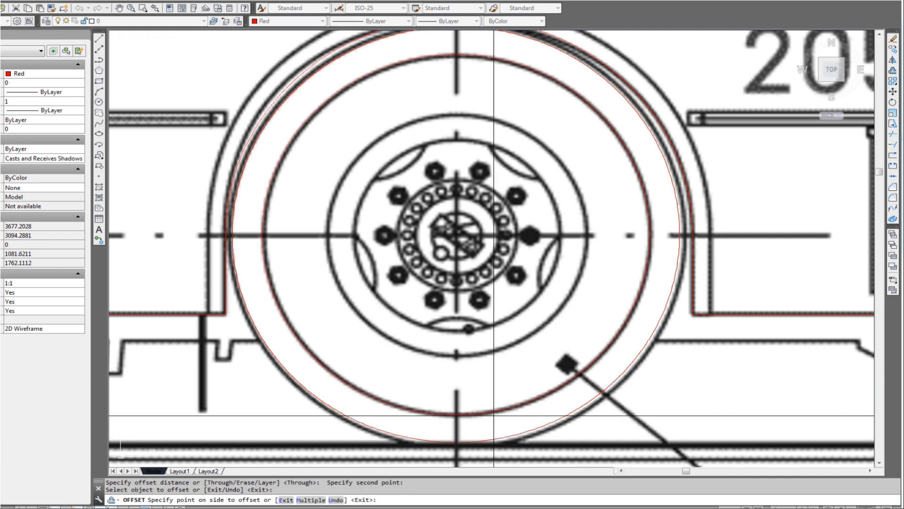
pyautogui.click(485, 398)
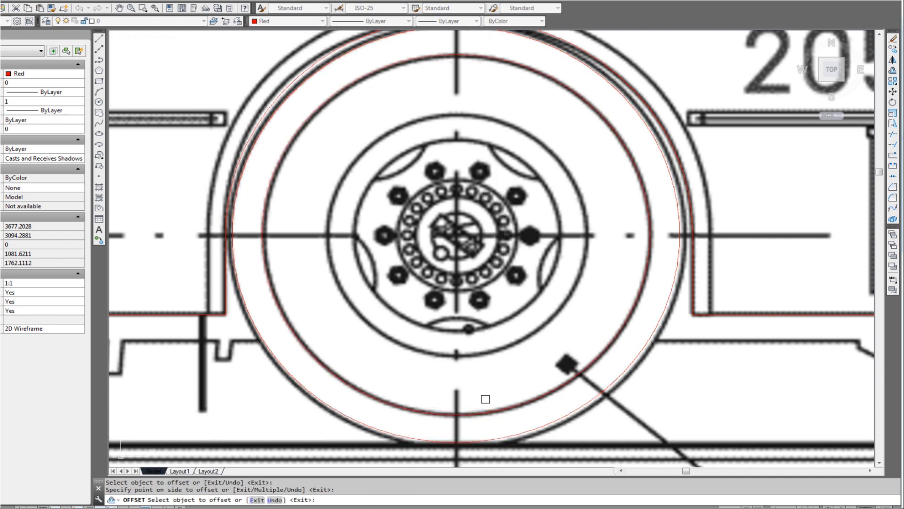
pyautogui.press('Return')
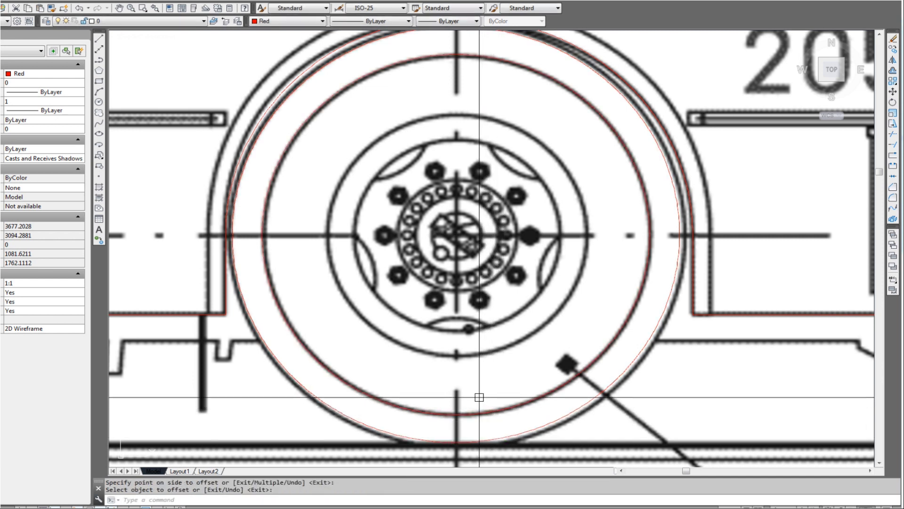
# Offset the second tyre circle inward by about 147 to trace the outer rim ring of the rear wheel
pyautogui.write('o')
pyautogui.press('Return')
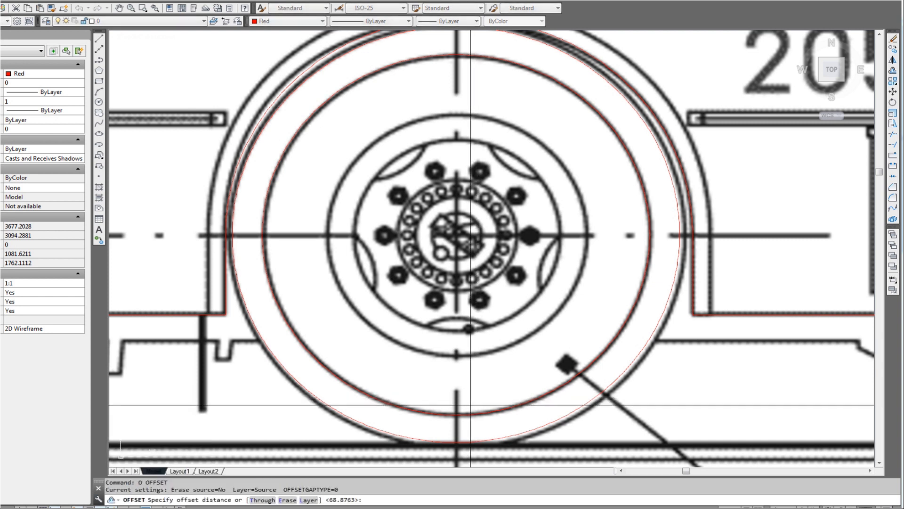
pyautogui.click(456, 414)
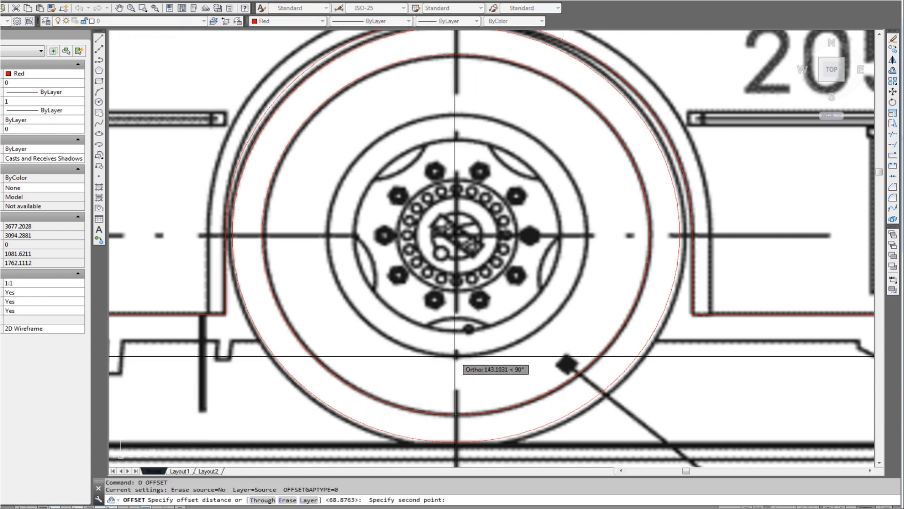
pyautogui.click(455, 356)
pyautogui.click(472, 415)
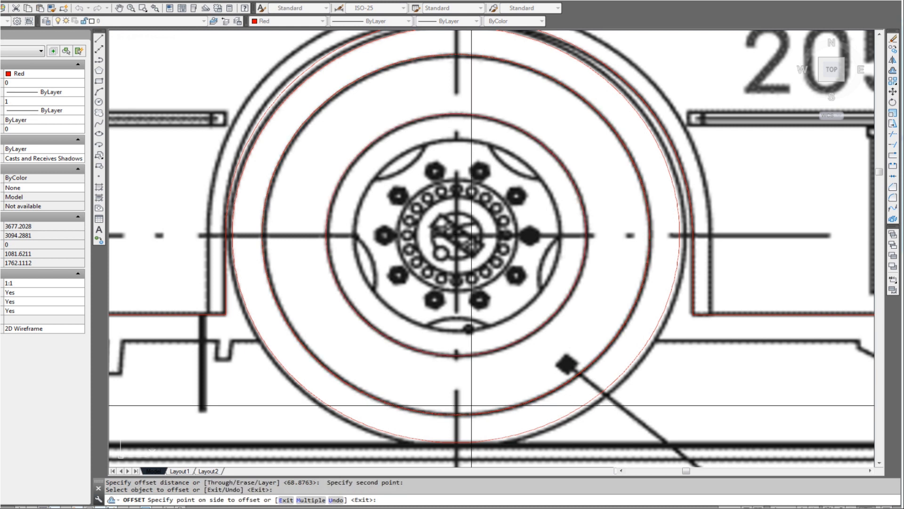
pyautogui.click(467, 373)
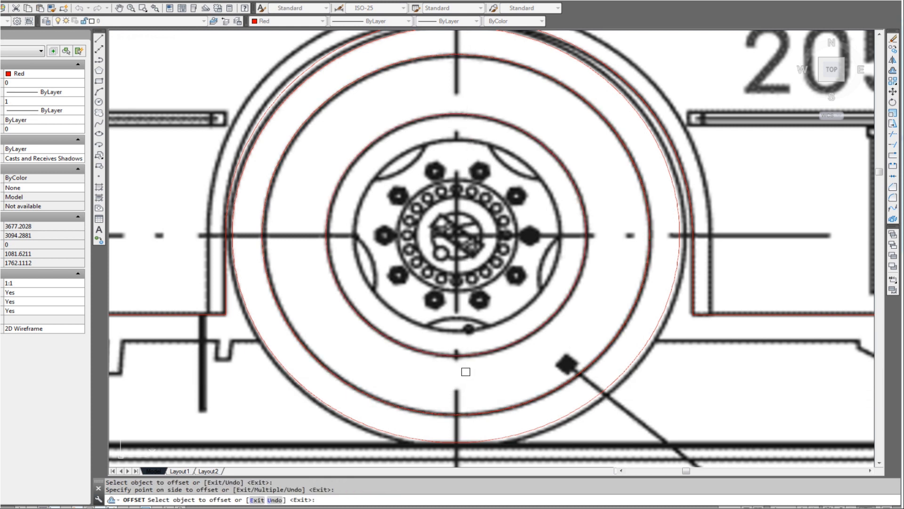
pyautogui.scroll(2, 460, 346)
pyautogui.press('Return')
# Offset the outer rim circle inward by about 62 to trace the inner rim ring enclosing the wheel nuts
pyautogui.press('Return')
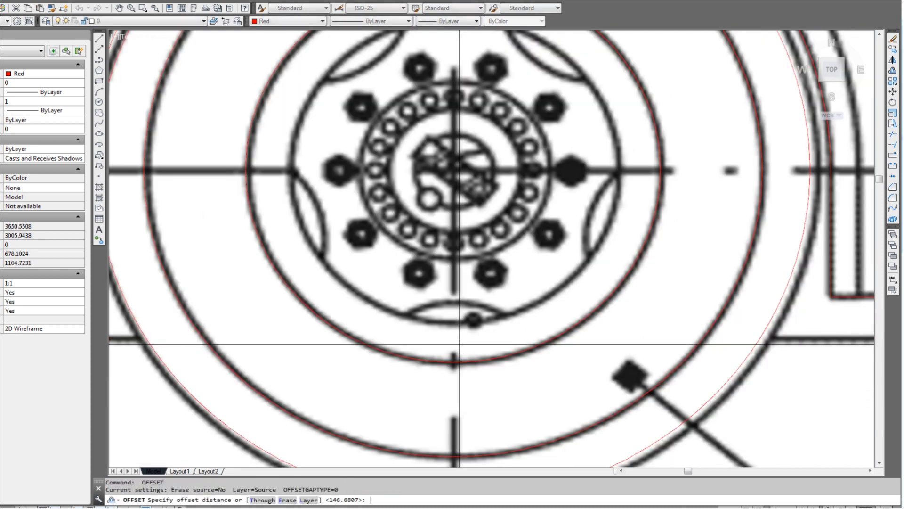
pyautogui.click(454, 362)
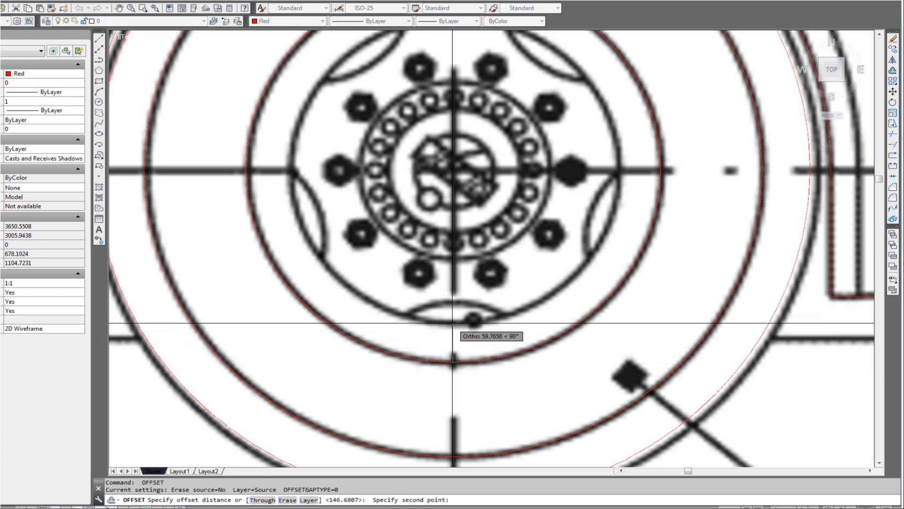
pyautogui.click(453, 323)
pyautogui.click(460, 359)
pyautogui.click(457, 336)
pyautogui.press('Return')
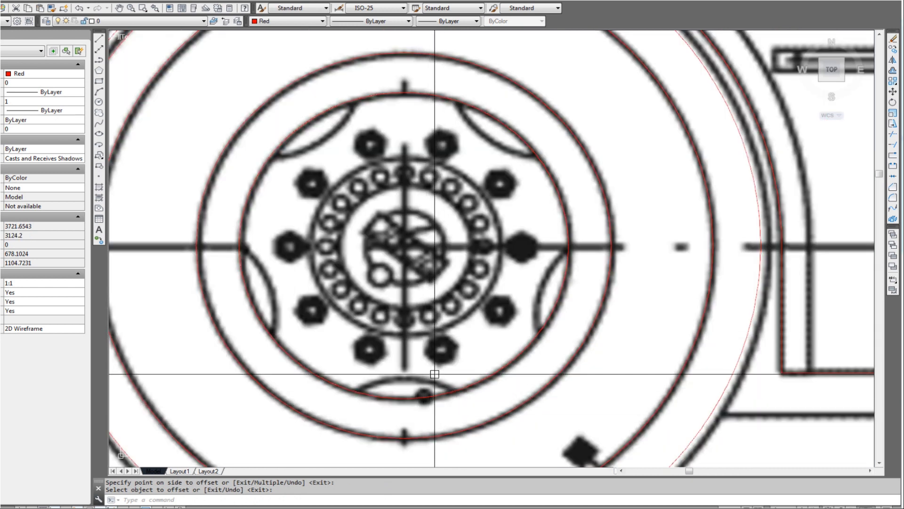
# Offset the inner rim circle inward by about 97 to trace the outer edge of the hub's ring of small bolts
pyautogui.write('o')
pyautogui.press('Return')
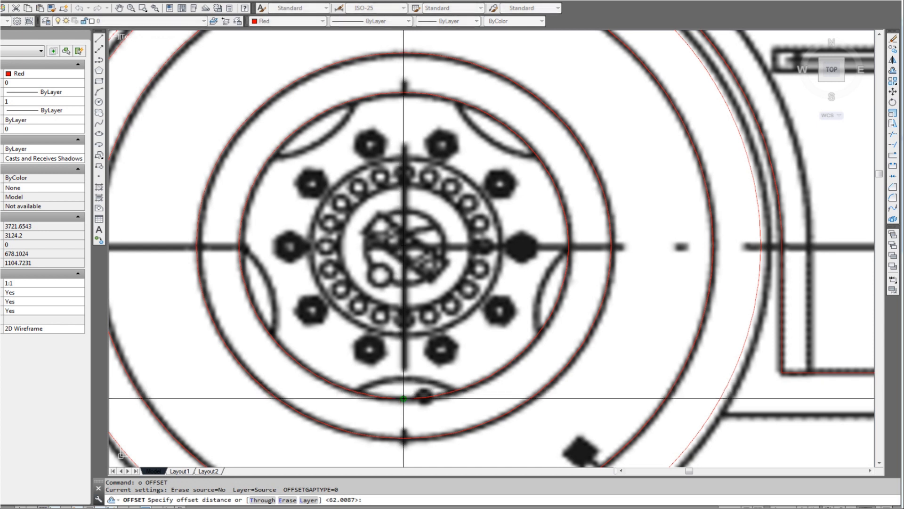
pyautogui.click(406, 337)
pyautogui.click(411, 396)
pyautogui.click(411, 365)
pyautogui.scroll(2, 408, 335)
pyautogui.press('Return')
# Offset the hub's outer circle inward by about 45 to trace the inner edge of the small-bolt ring
pyautogui.press('Return')
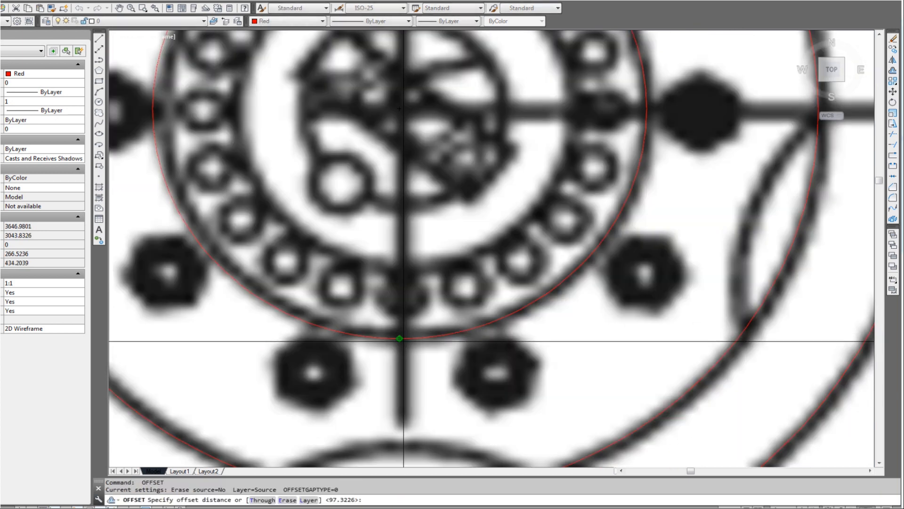
pyautogui.click(399, 283)
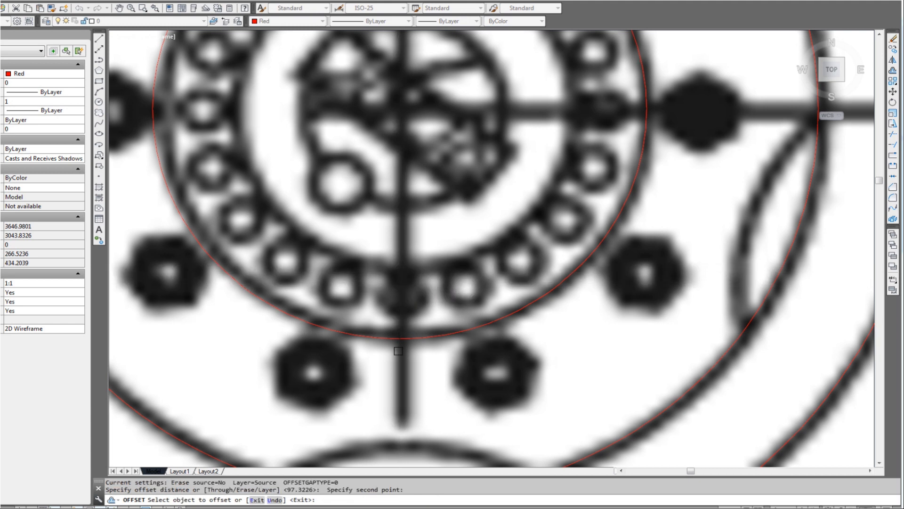
pyautogui.click(399, 339)
pyautogui.scroll(-2, 399, 339)
pyautogui.click(398, 311)
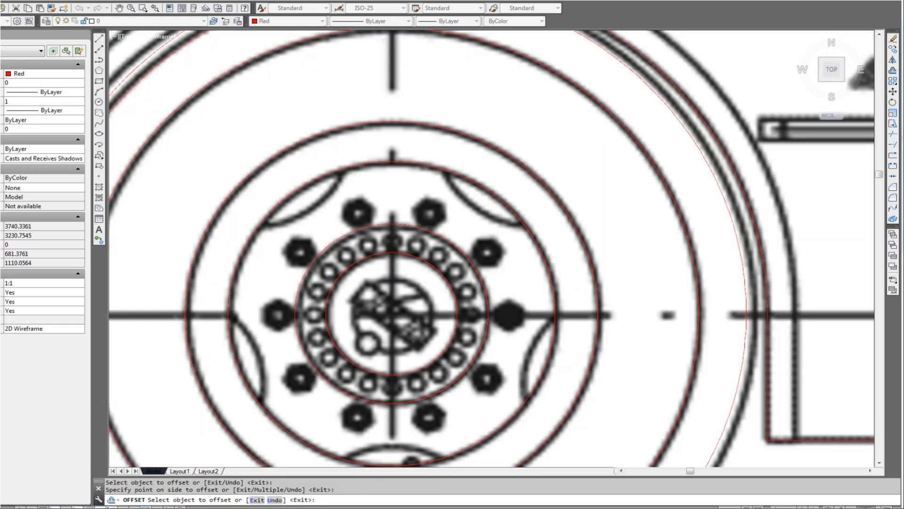
pyautogui.scroll(2, 399, 372)
pyautogui.press('Return')
# Offset the innermost hub circle inward by about 39 to trace the central hub cap, and end the command
pyautogui.press('Return')
pyautogui.click(379, 379)
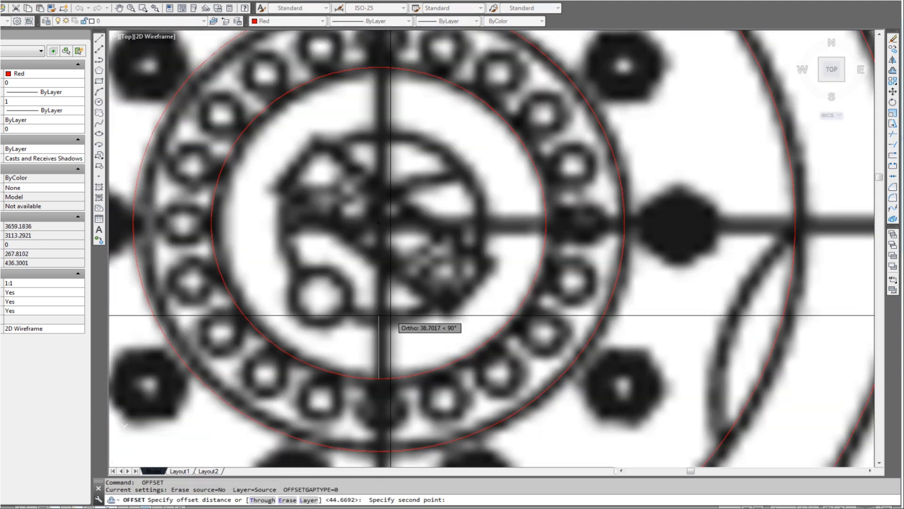
pyautogui.click(391, 318)
pyautogui.click(386, 375)
pyautogui.click(392, 347)
pyautogui.scroll(-3, 393, 344)
pyautogui.scroll(-1, 423, 357)
pyautogui.press('Escape')
pyautogui.press('Escape')
# Draw a three-point arc over the curved cutout at the bottom of the inner rim, extending both ends beyond the rim circle
pyautogui.scroll(-3, 415, 362)
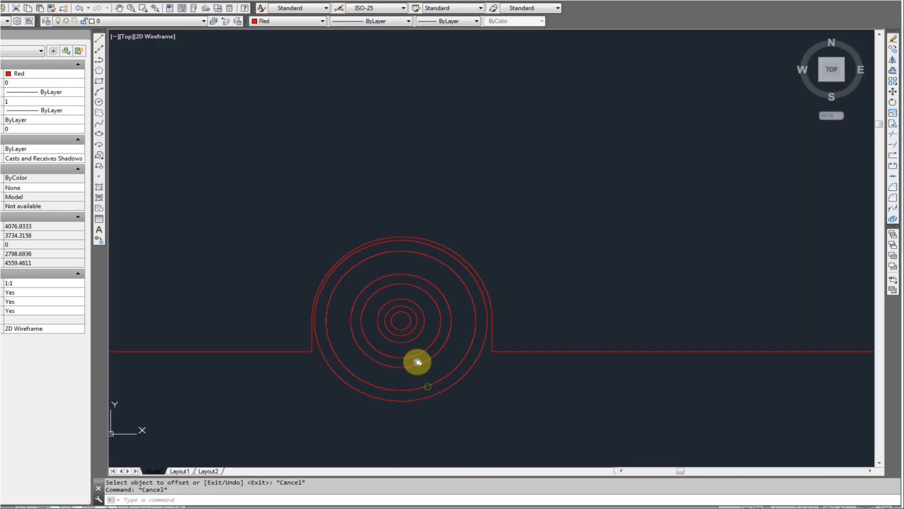
pyautogui.scroll(3, 397, 346)
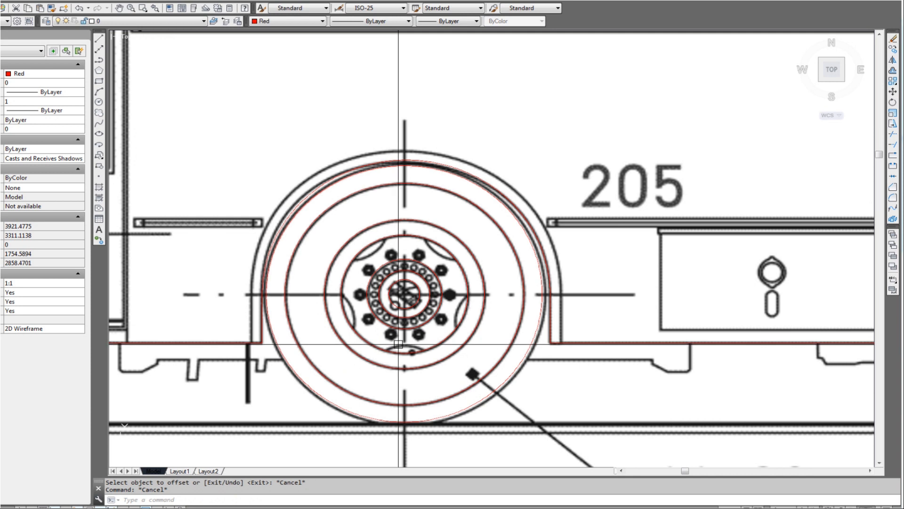
pyautogui.scroll(2, 428, 337)
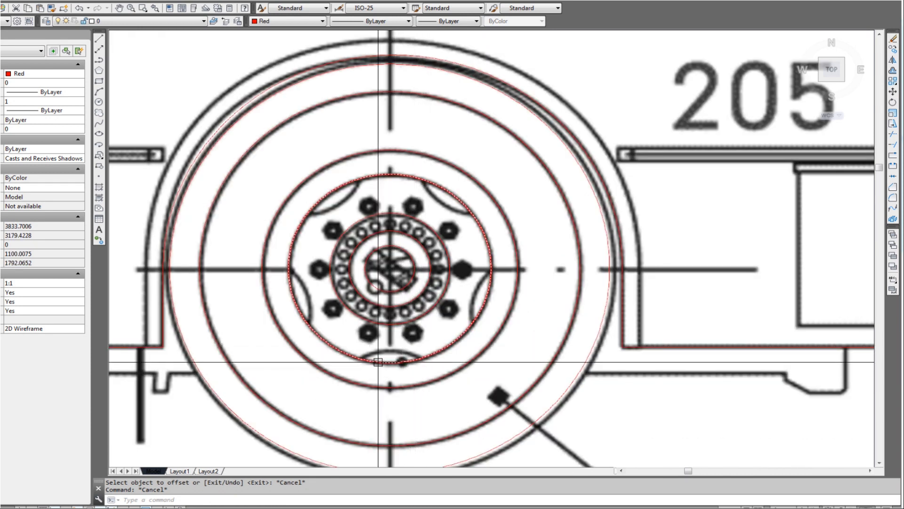
pyautogui.scroll(2, 376, 358)
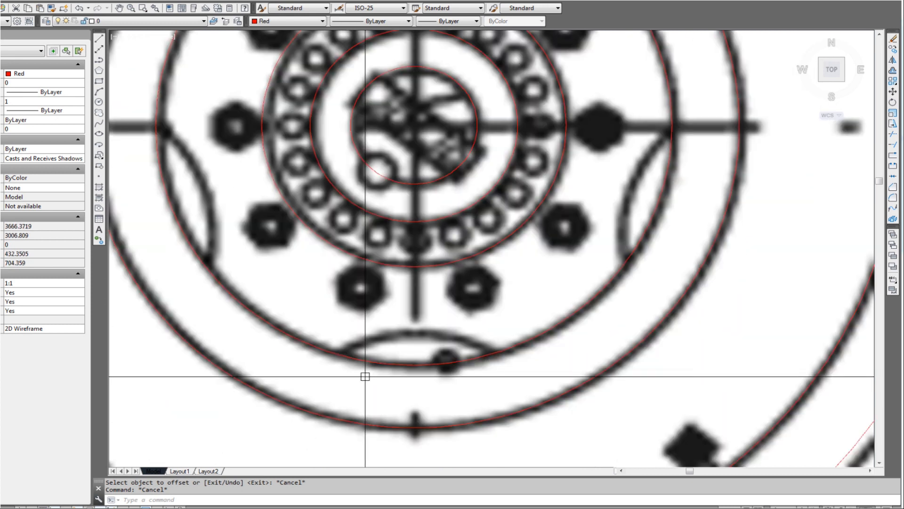
pyautogui.write('a')
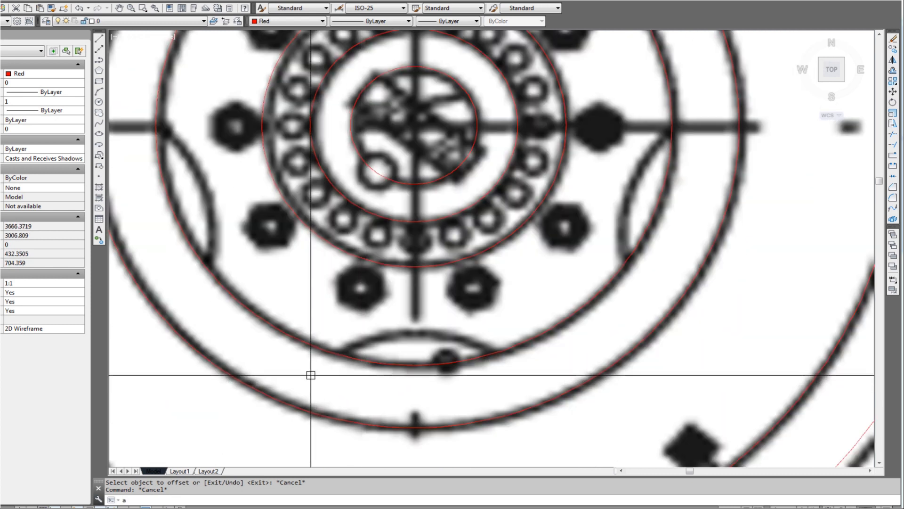
pyautogui.press('Return')
pyautogui.click(312, 370)
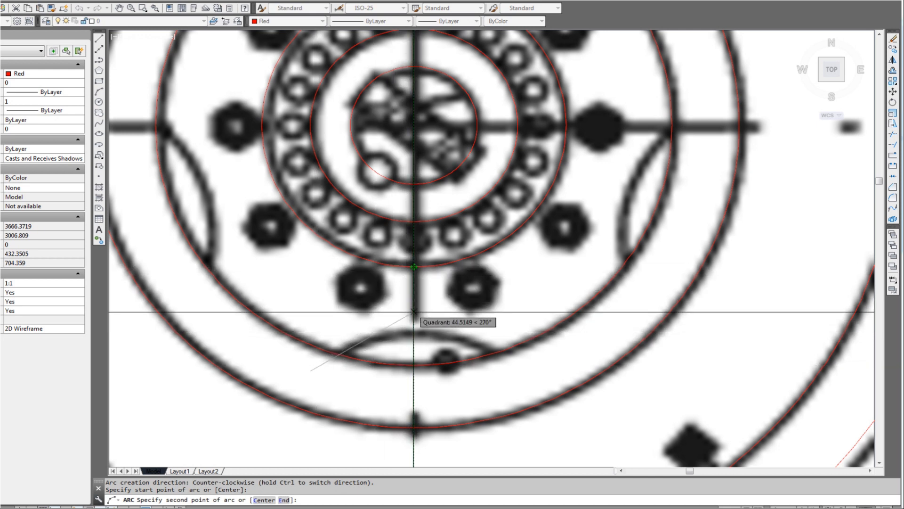
pyautogui.click(415, 334)
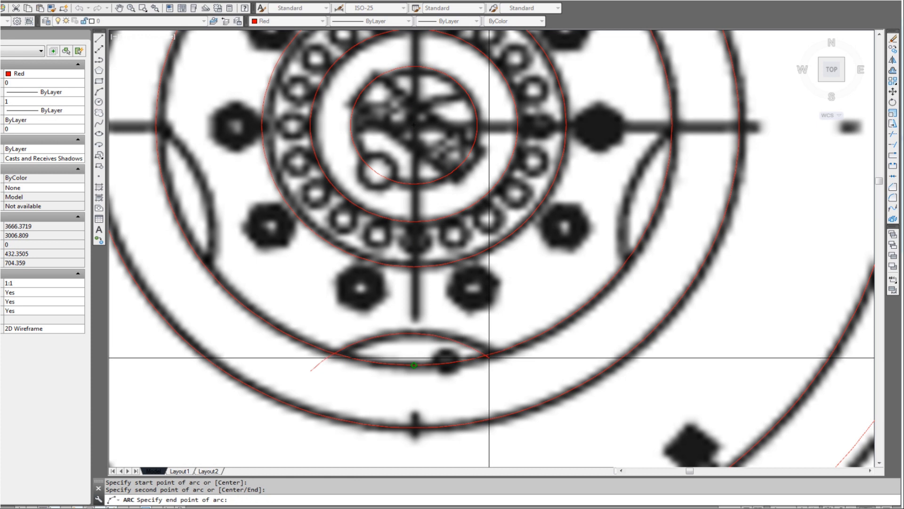
pyautogui.click(527, 372)
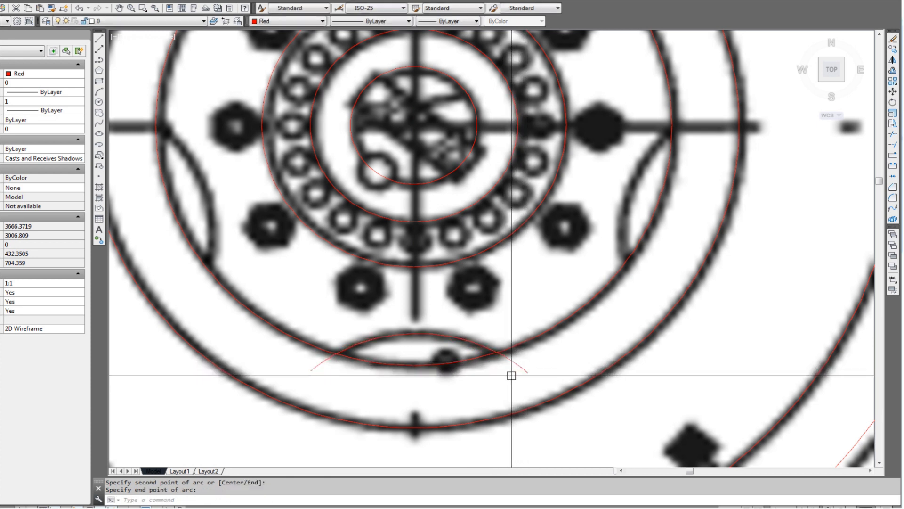
pyautogui.press('Escape')
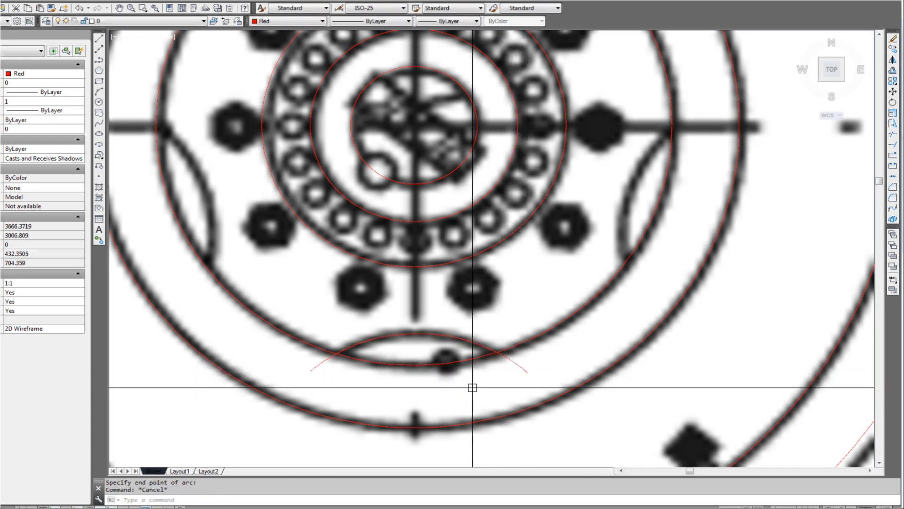
# Trim both ends of the bottom cutout arc that extend beyond the inner rim circle
pyautogui.write('ts or')
pyautogui.press('Return')
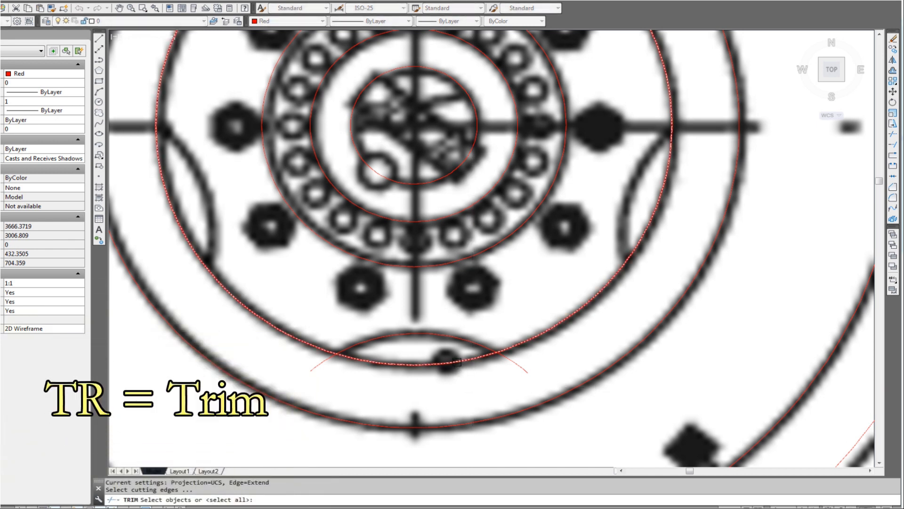
pyautogui.click(457, 362)
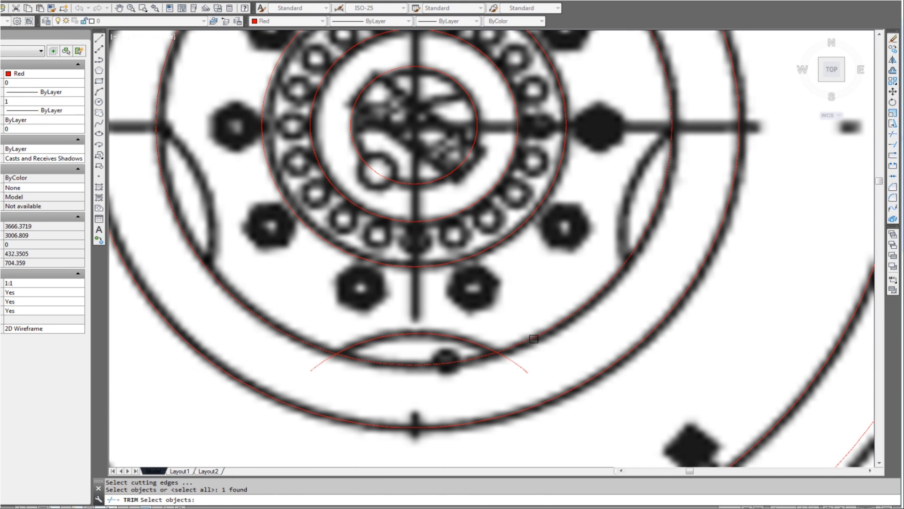
pyautogui.press('Return')
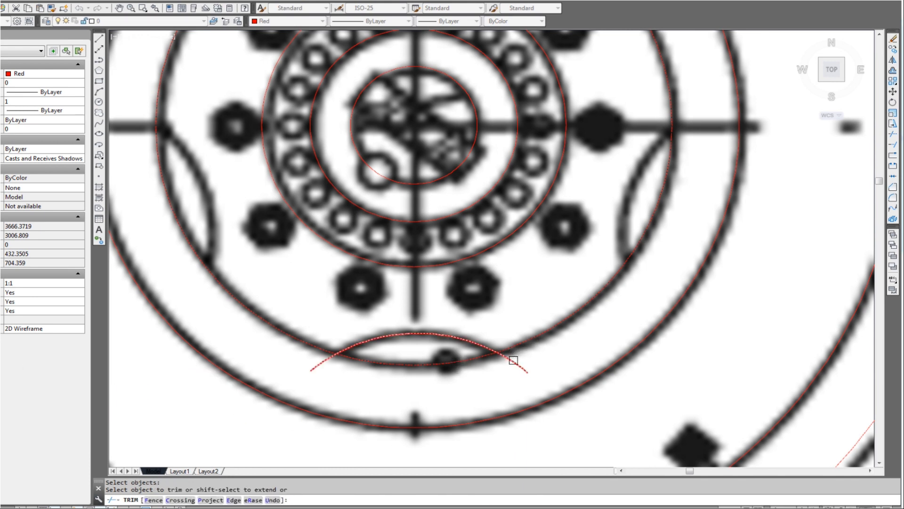
pyautogui.click(514, 360)
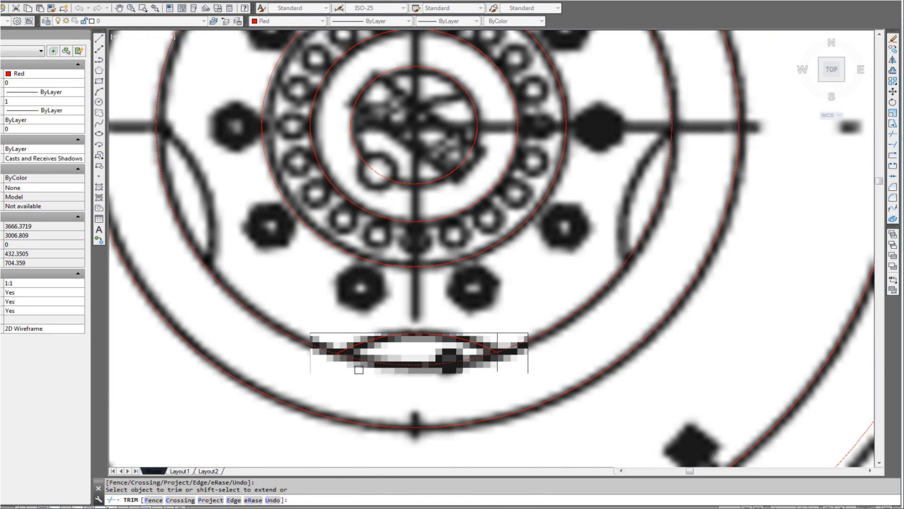
pyautogui.scroll(-5, 454, 359)
pyautogui.scroll(2, 474, 340)
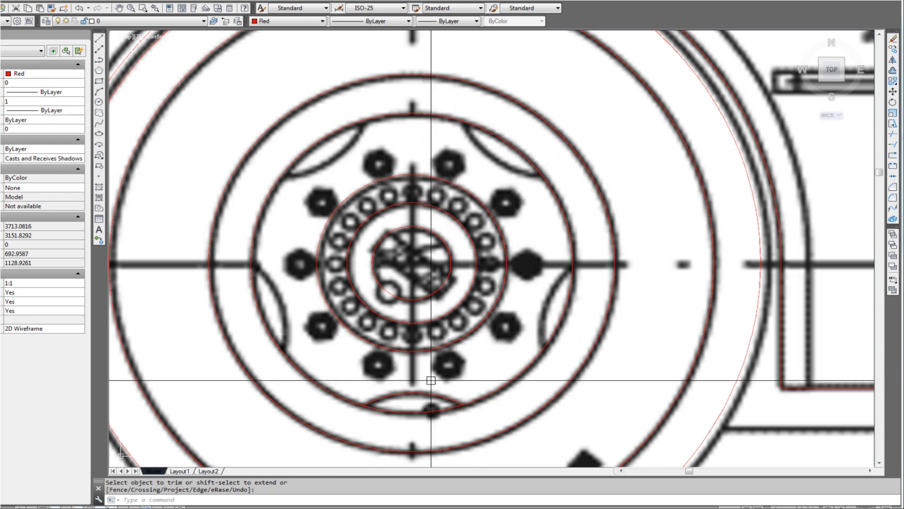
pyautogui.press('Return')
pyautogui.write('l')
pyautogui.press('Return')
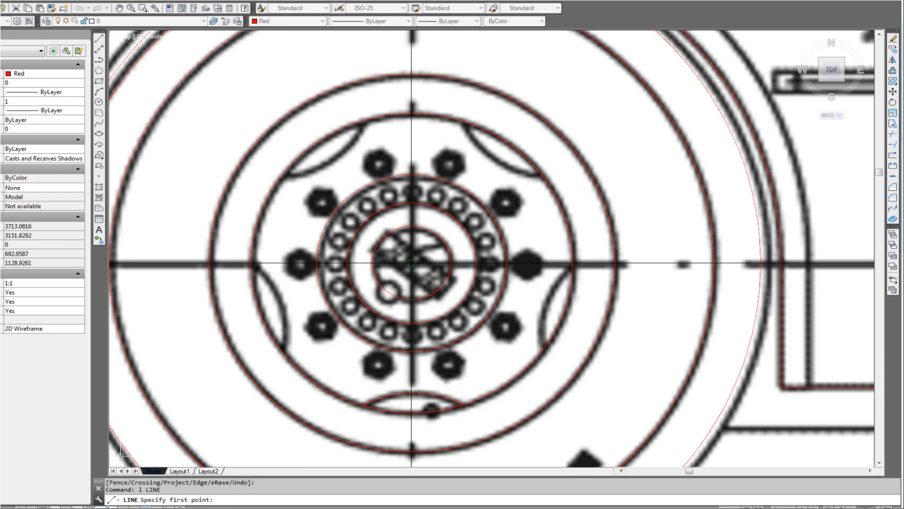
pyautogui.click(411, 262)
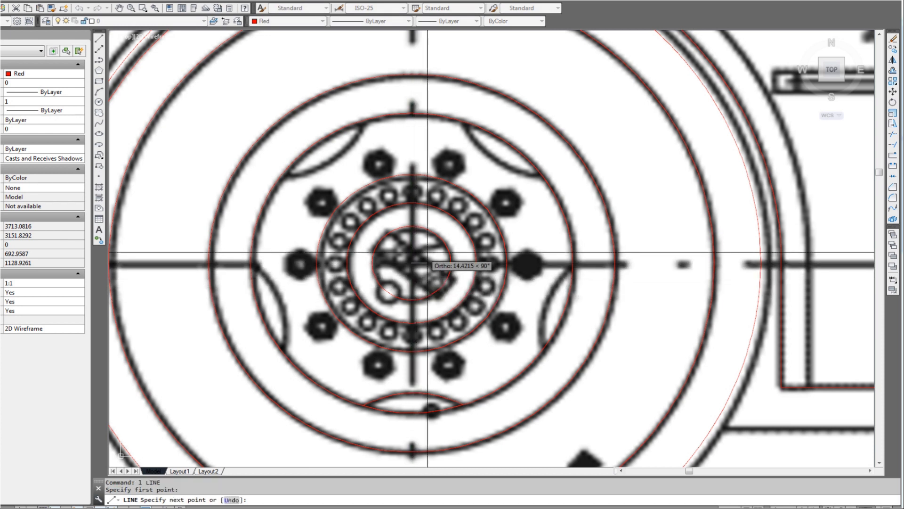
pyautogui.press('Escape')
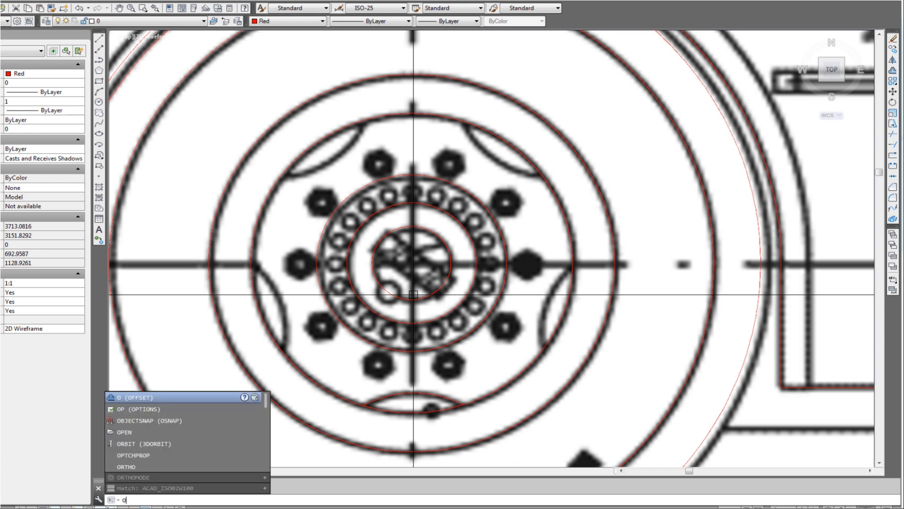
# Review the active object snap modes in the drafting settings
pyautogui.press('Return')
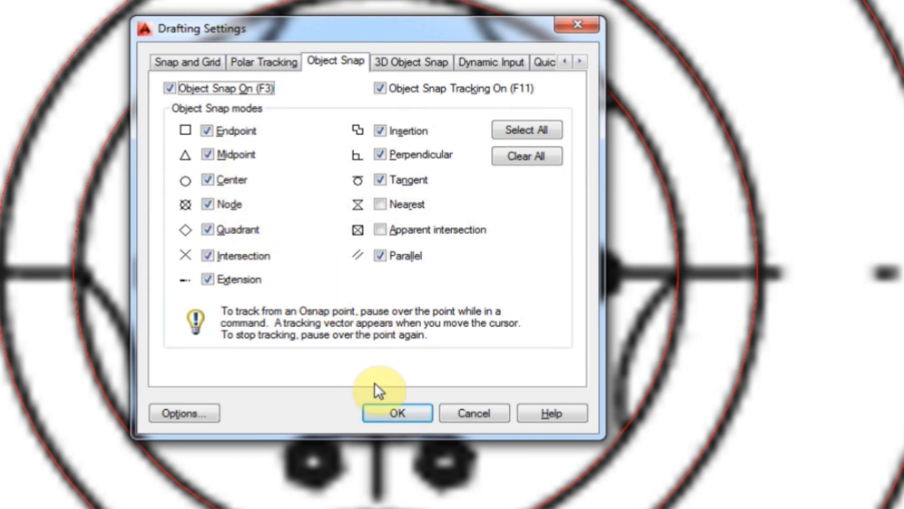
pyautogui.click(400, 414)
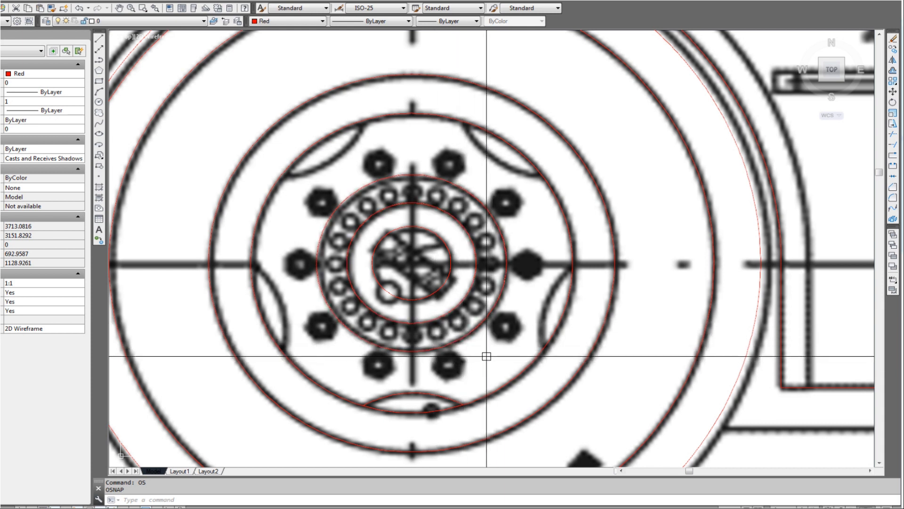
# Draw a vertical line from the center of the wheel circles down past the second rim circle, using a one-time Center snap
pyautogui.press('Return')
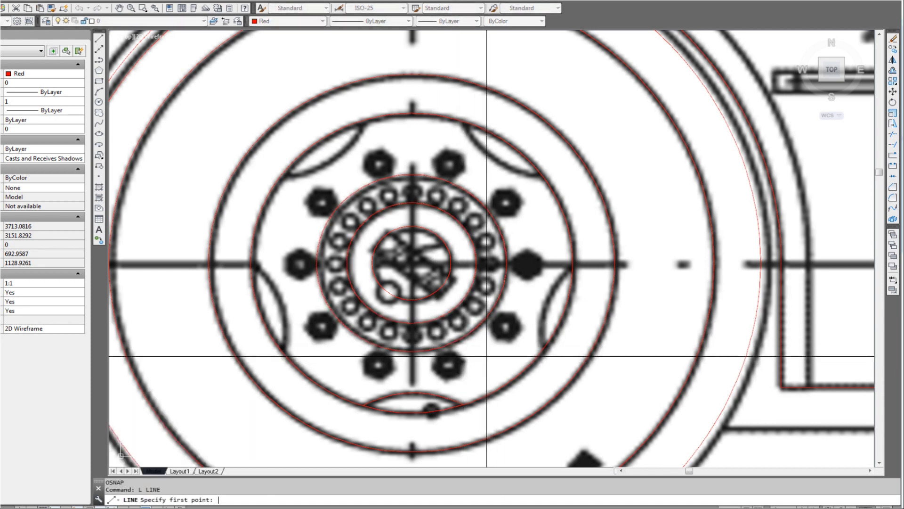
pyautogui.keyDown('shift'); pyautogui.rightClick(486, 356); pyautogui.keyUp('shift')
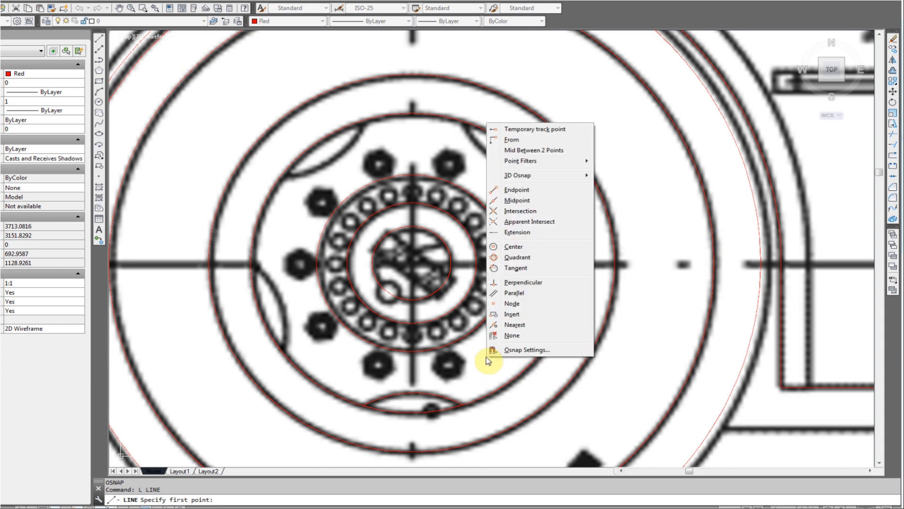
pyautogui.click(534, 249)
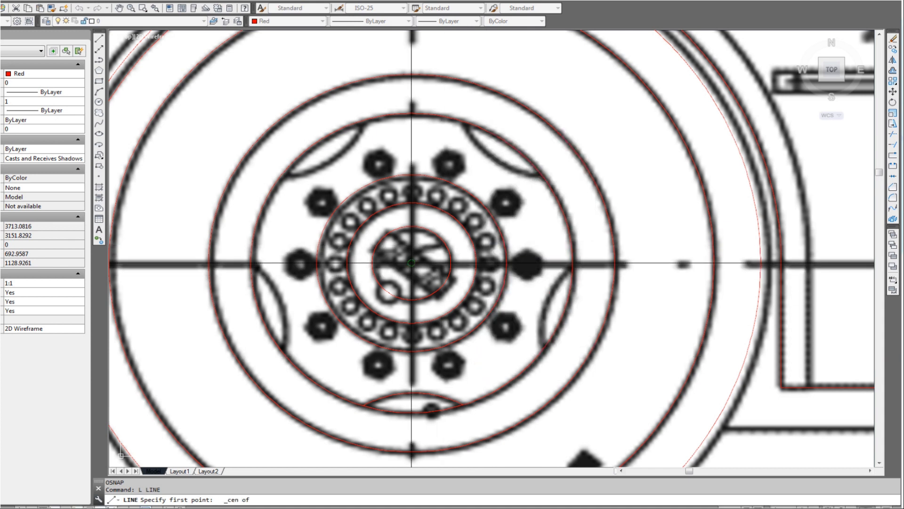
pyautogui.click(411, 262)
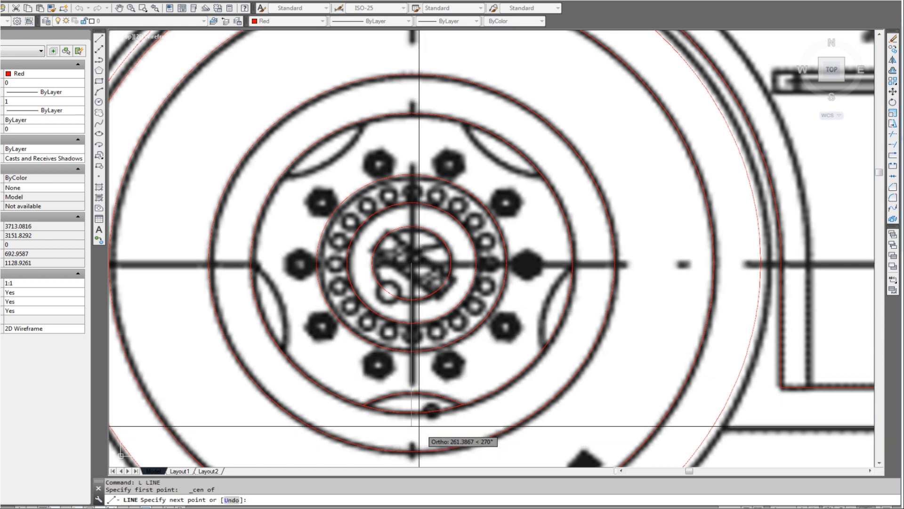
pyautogui.moveTo(417, 413); pyautogui.dragTo(419, 324, button='middle')
pyautogui.click(412, 399)
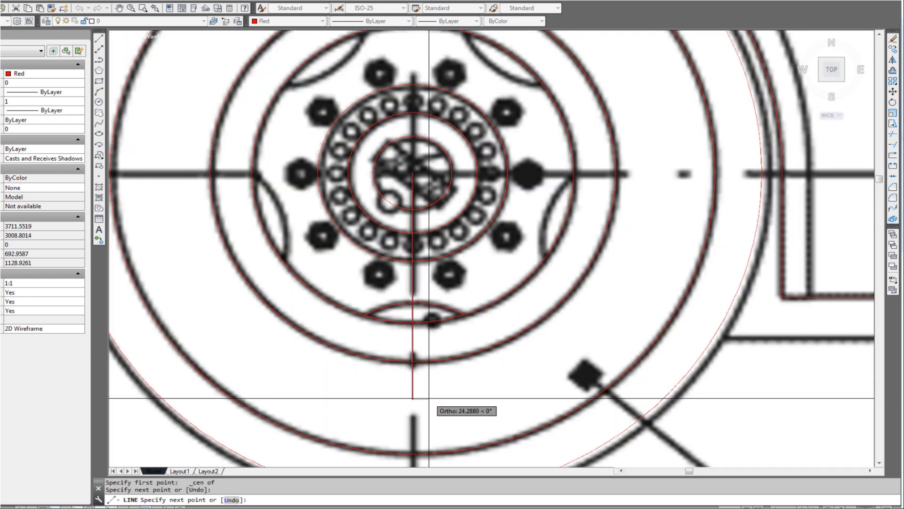
pyautogui.press('Return')
pyautogui.moveTo(450, 301); pyautogui.dragTo(421, 353, button='middle')
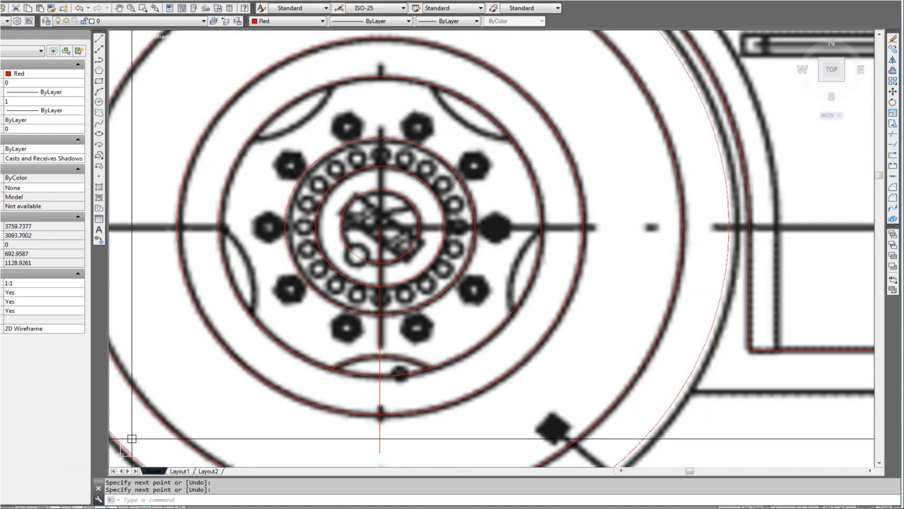
# Switch to the Calculator and work out the angular spacing between the five rim cutouts, then return to the drawing
pyautogui.press('super')
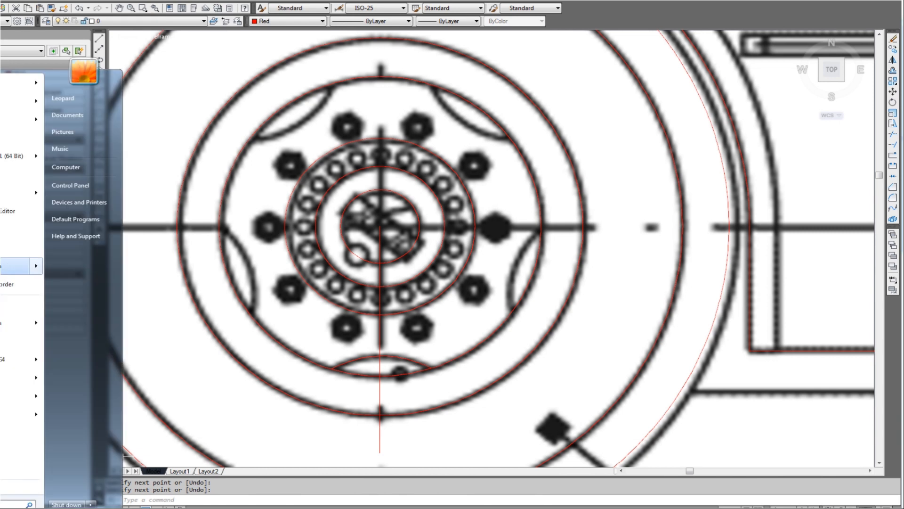
pyautogui.press('Return')
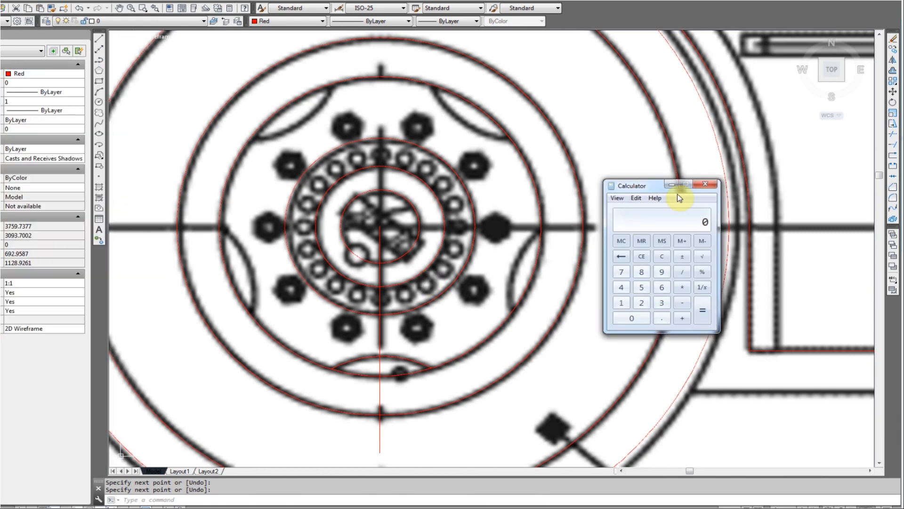
pyautogui.moveTo(662, 190); pyautogui.dragTo(653, 169)
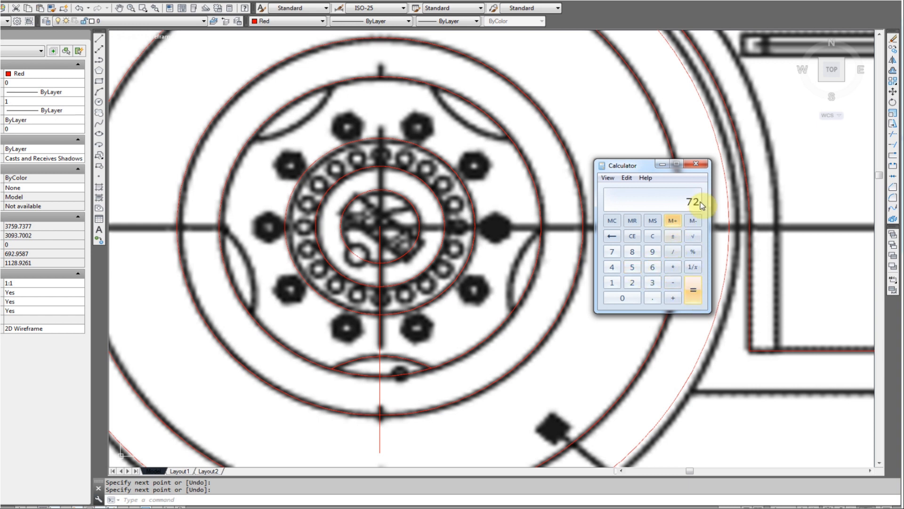
pyautogui.click(432, 328)
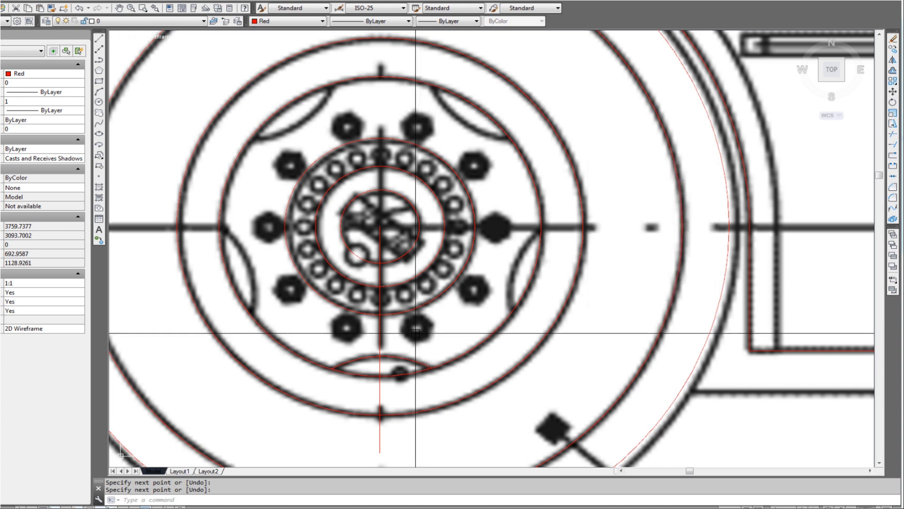
pyautogui.click(378, 341)
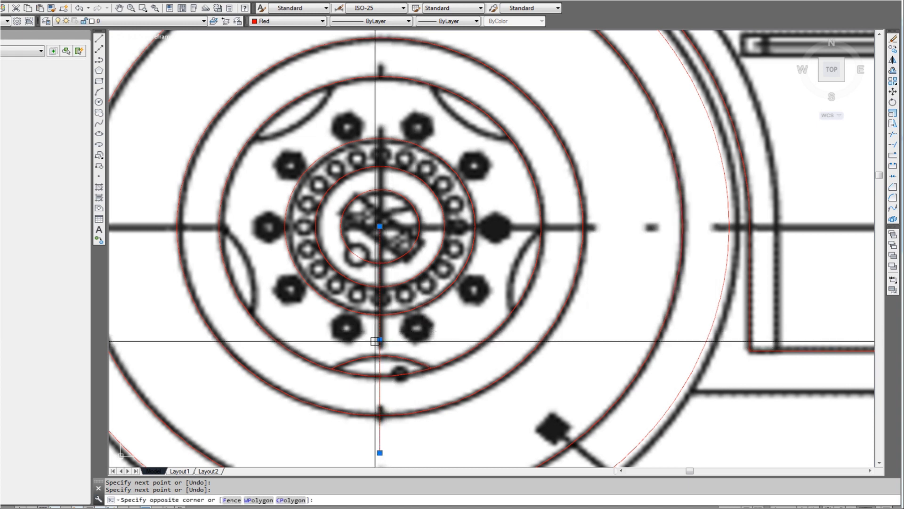
pyautogui.click(393, 356)
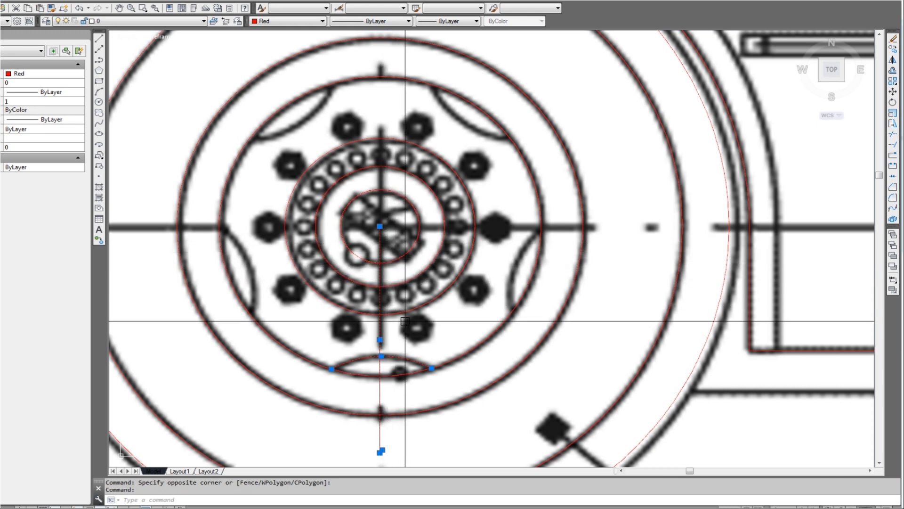
pyautogui.scroll(4, 403, 359)
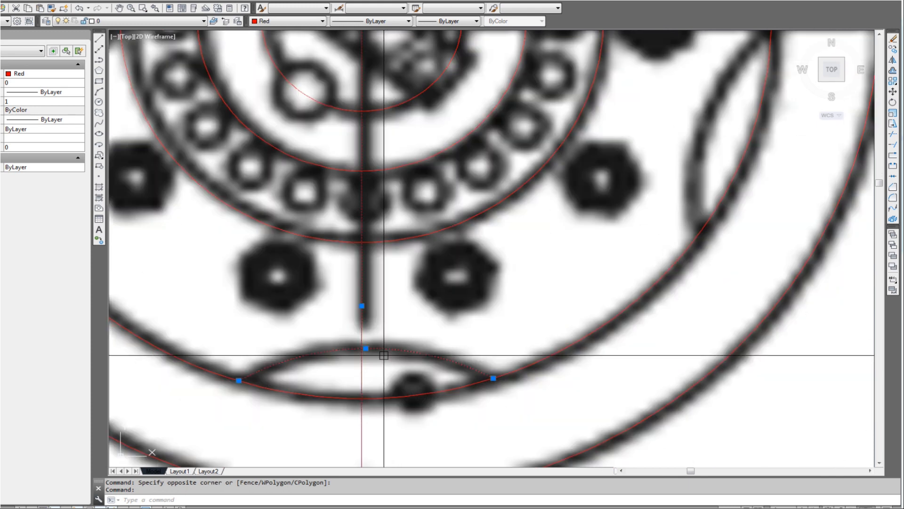
pyautogui.click(367, 349)
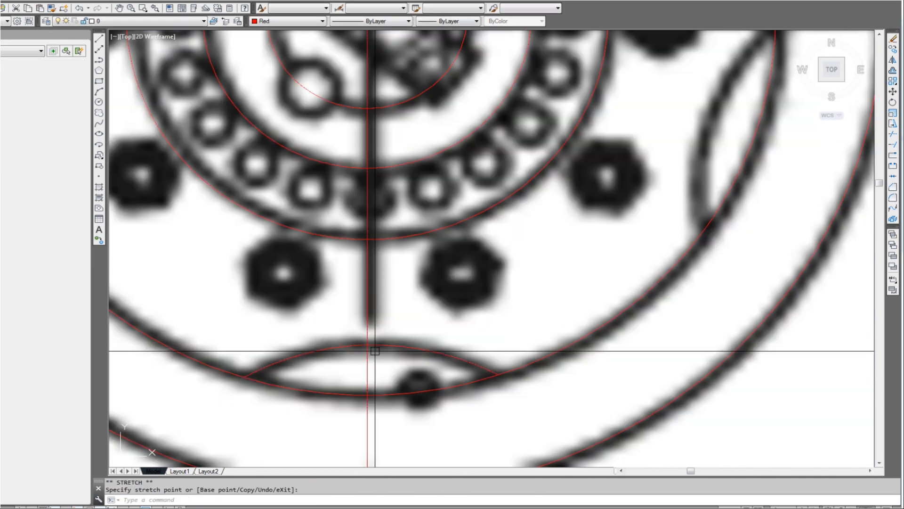
pyautogui.press('Escape')
# Move the bottom cutout arc by its midpoint onto the vertical line from the wheel center
pyautogui.scroll(2, 372, 343)
pyautogui.click(372, 344)
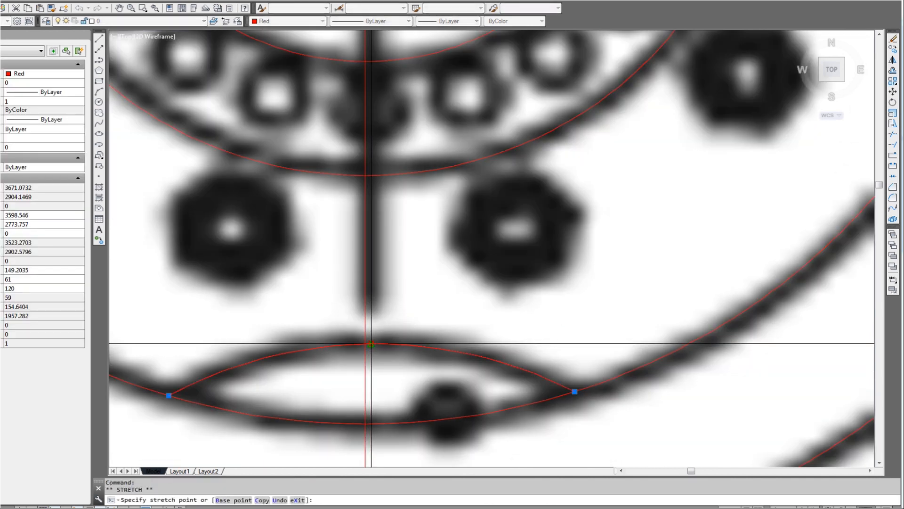
pyautogui.press('space')
pyautogui.click(365, 343)
pyautogui.scroll(-2, 458, 358)
pyautogui.press('Escape')
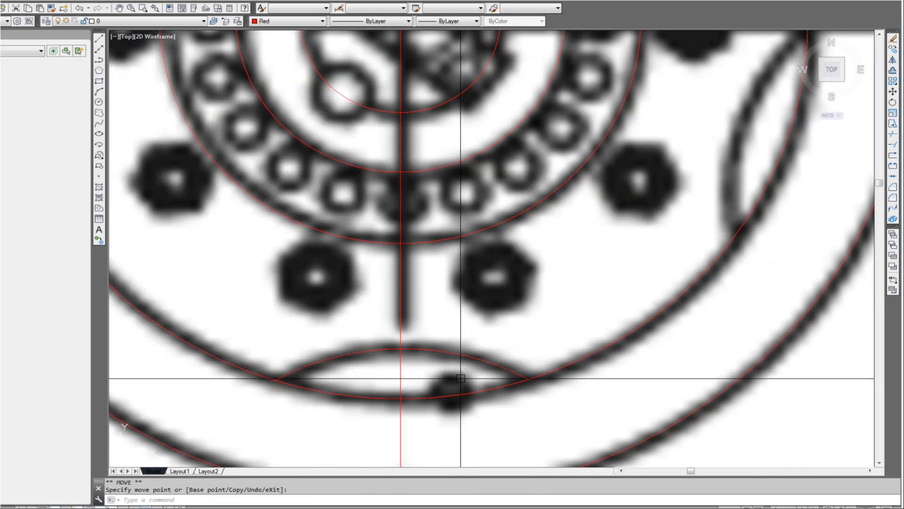
# Extend the right end of the bottom cutout arc to meet the inner rim circle
pyautogui.scroll(5, 474, 391)
pyautogui.press('Escape')
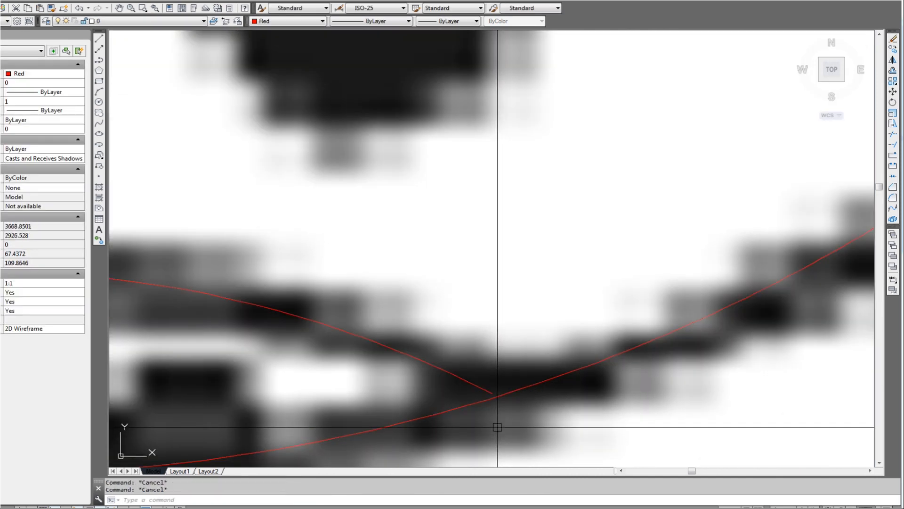
pyautogui.write('ex')
pyautogui.press('Return')
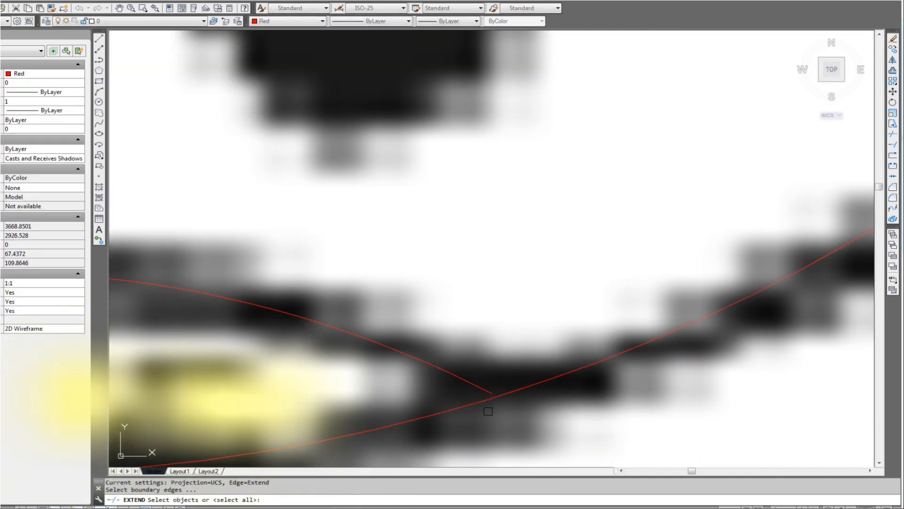
pyautogui.click(483, 402)
pyautogui.press('Return')
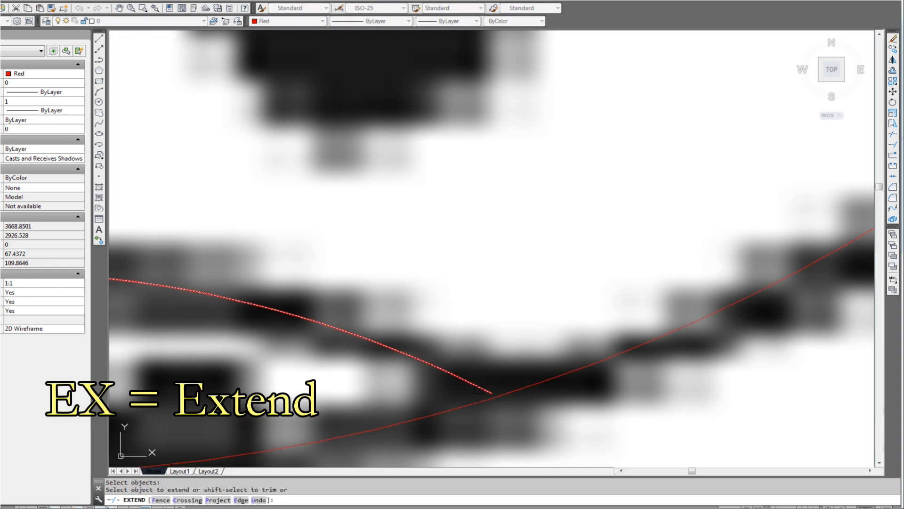
pyautogui.scroll(-4, 478, 390)
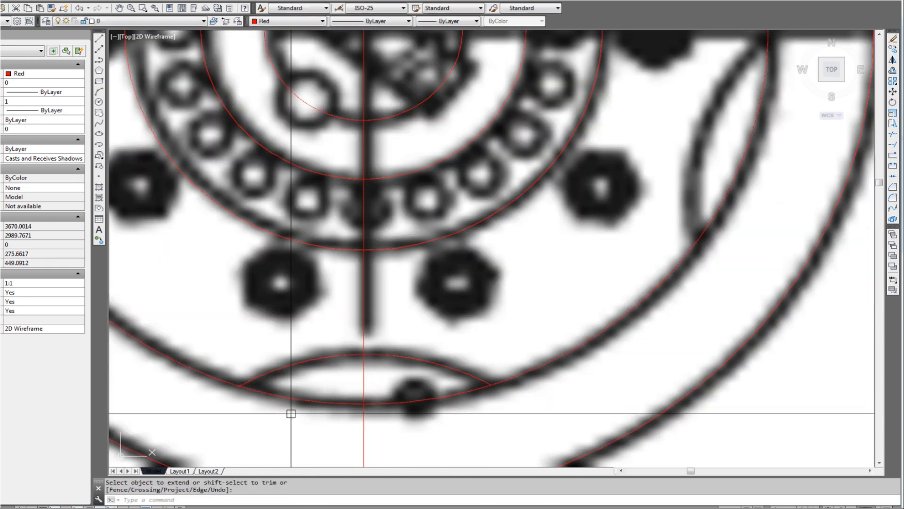
pyautogui.press('Escape')
# Trim the left end of the bottom cutout arc where it overshoots the inner rim circle
pyautogui.scroll(3, 318, 371)
pyautogui.write('tr')
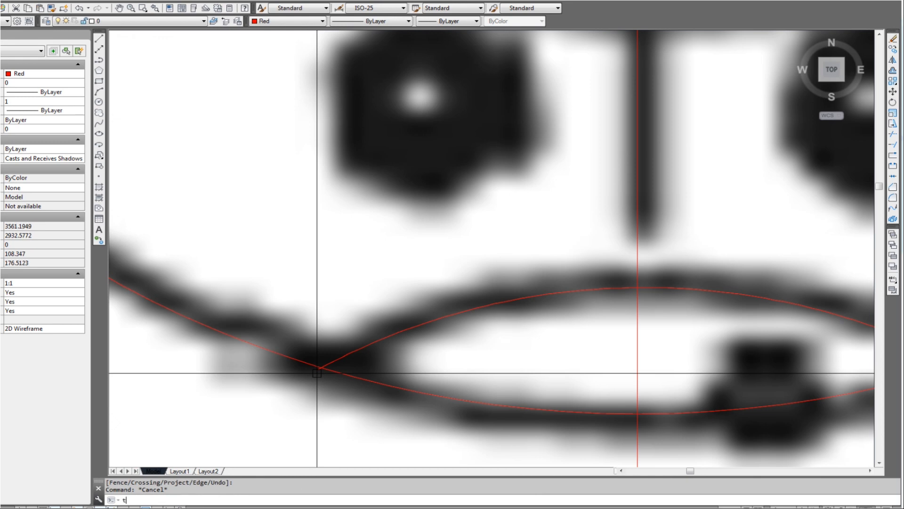
pyautogui.press('Return')
pyautogui.click(345, 373)
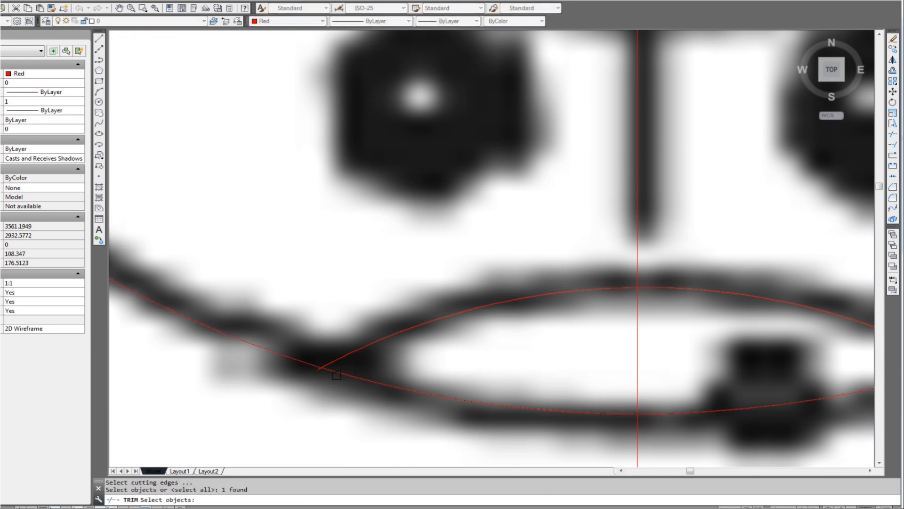
pyautogui.press('Return')
pyautogui.scroll(3, 317, 370)
pyautogui.scroll(-5, 319, 361)
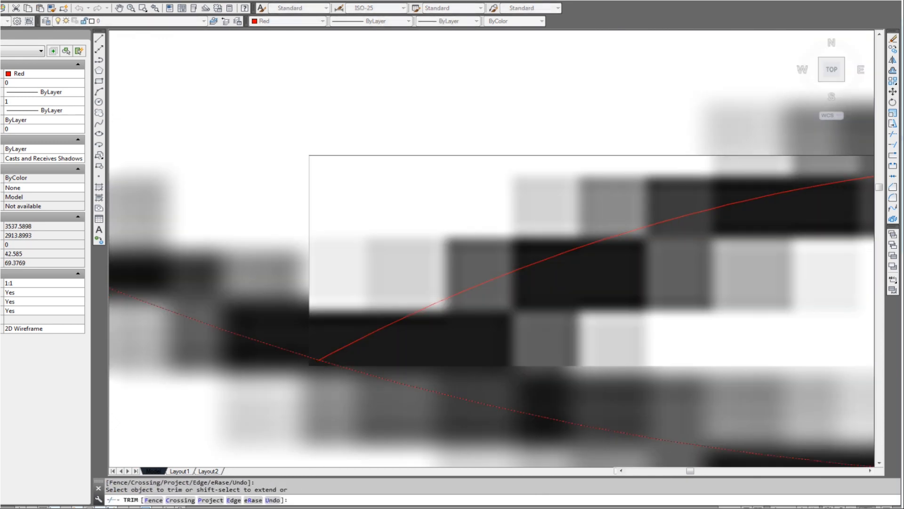
pyautogui.press('Escape')
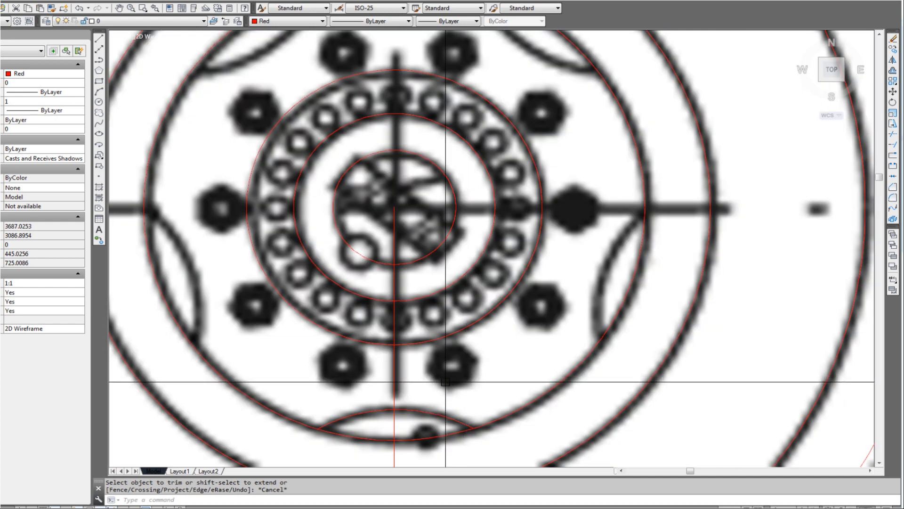
# Copy-rotate the bottom cutout arc and its vertical line about the wheel center onto the other four cutouts, with the last angle at -144°
pyautogui.click(446, 382)
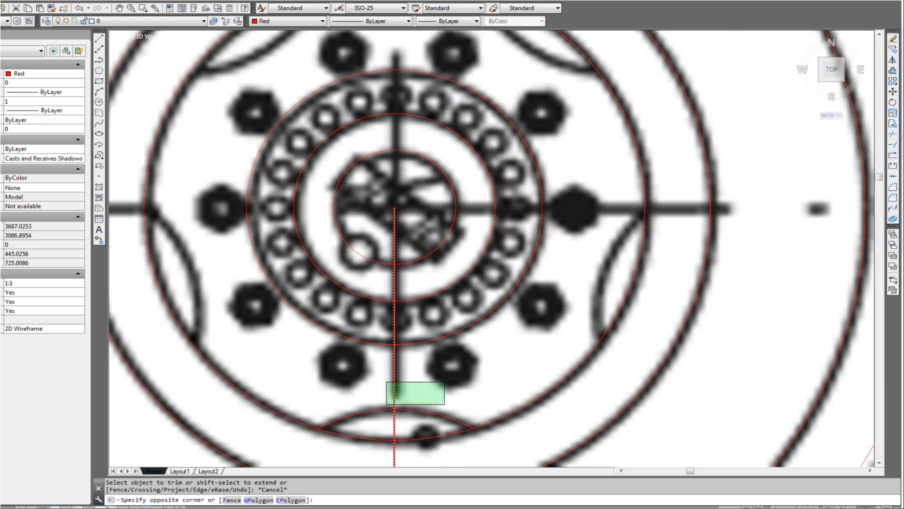
pyautogui.click(384, 404)
pyautogui.scroll(-2, 384, 403)
pyautogui.scroll(-2, 383, 363)
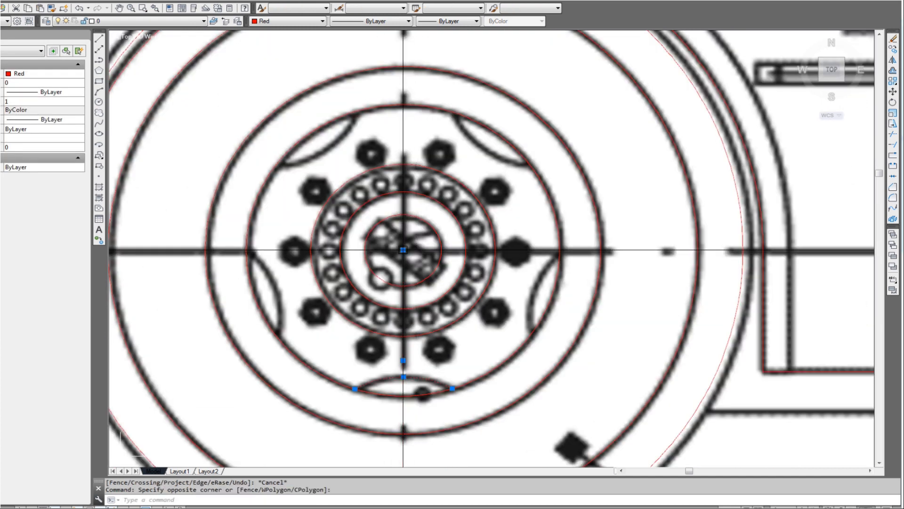
pyautogui.scroll(4, 407, 255)
pyautogui.click(402, 252)
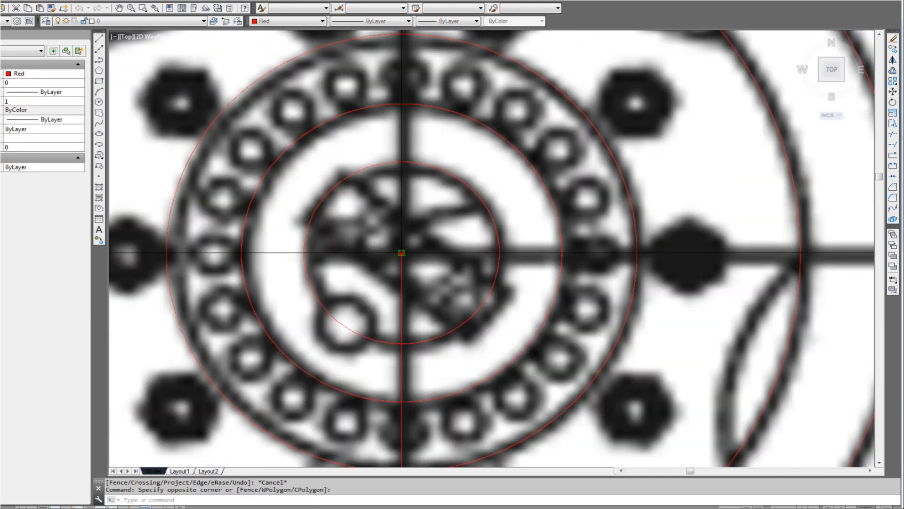
pyautogui.scroll(-5, 401, 252)
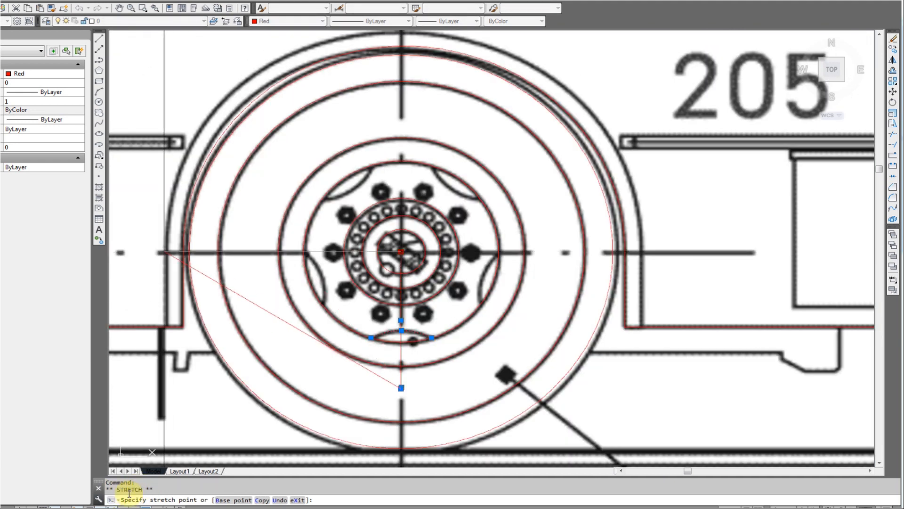
pyautogui.press('space')
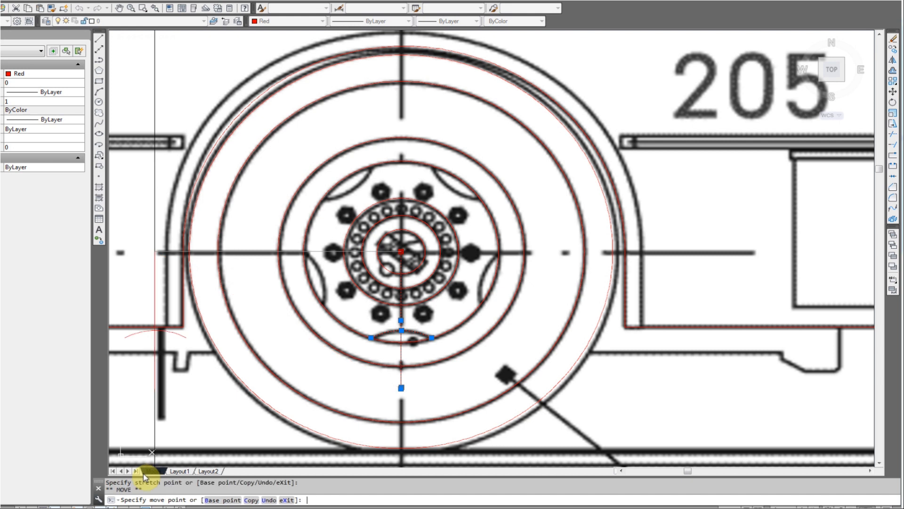
pyautogui.press('space')
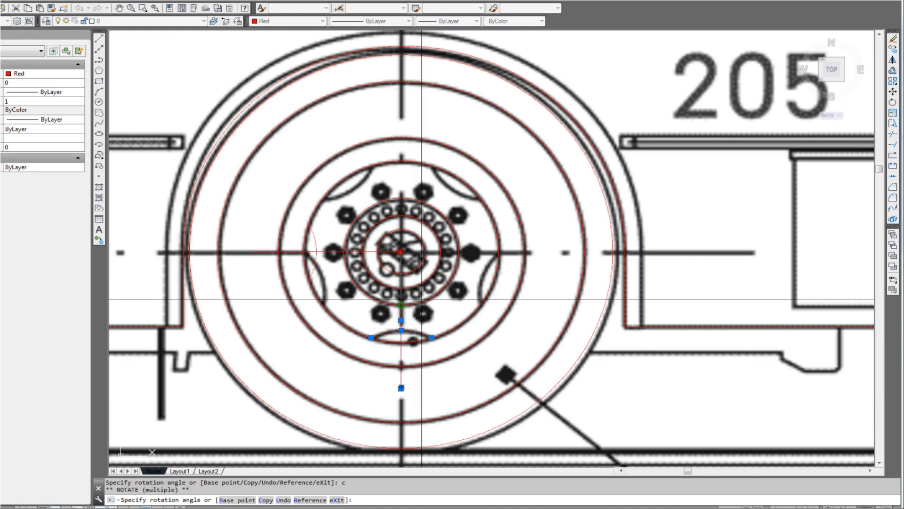
pyautogui.scroll(2, 417, 282)
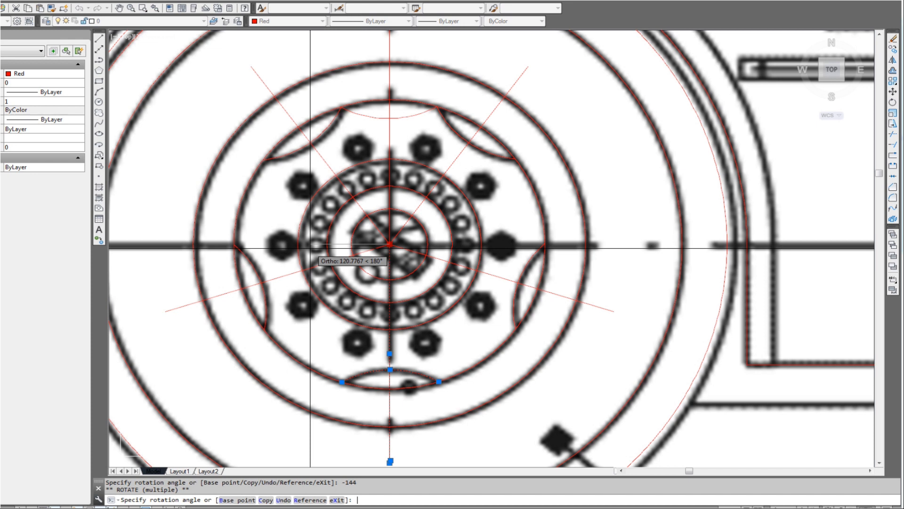
pyautogui.press('Escape')
pyautogui.scroll(-4, 403, 216)
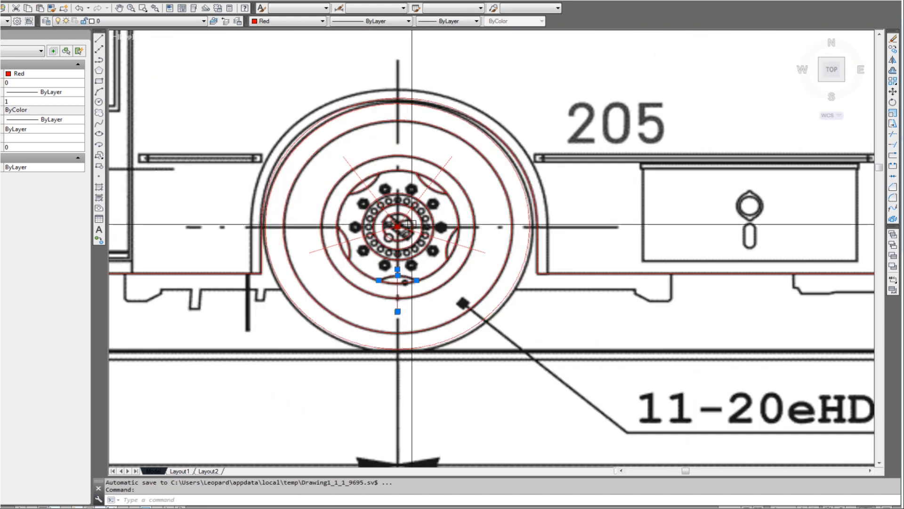
pyautogui.scroll(2, 412, 224)
pyautogui.press('Escape')
pyautogui.scroll(2, 398, 203)
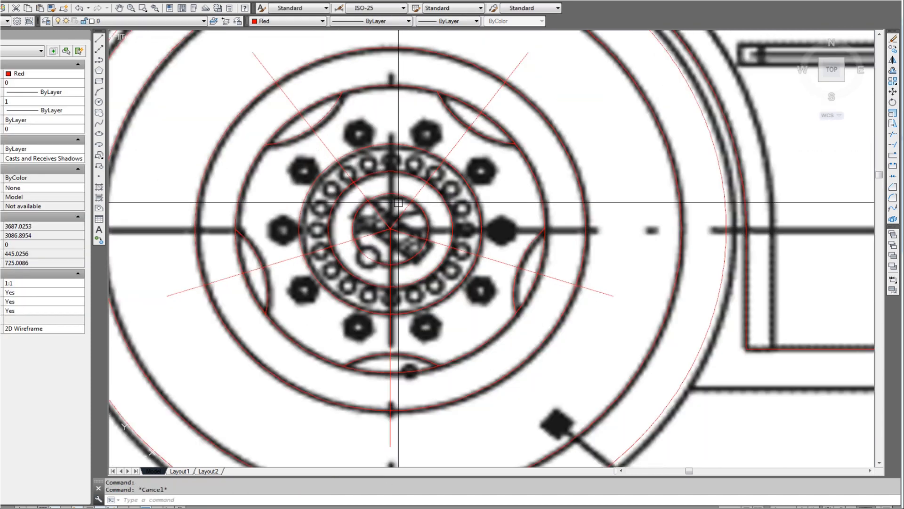
# Delete the five construction lines radiating from the wheel center, keeping the cutout arcs
pyautogui.scroll(2, 408, 234)
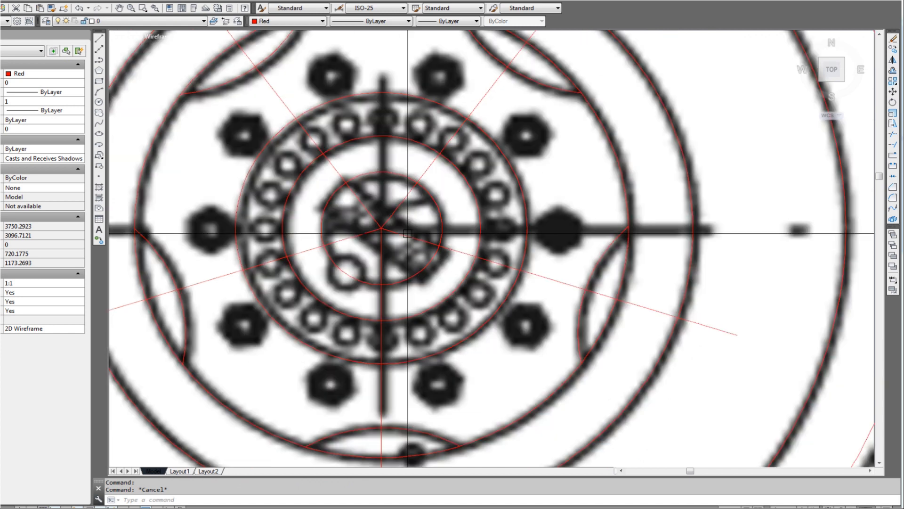
pyautogui.click(402, 246)
pyautogui.click(369, 218)
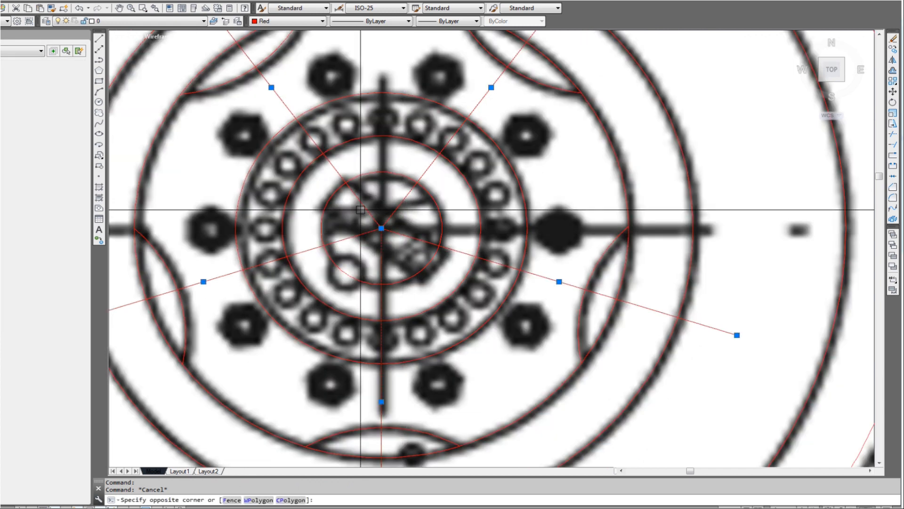
pyautogui.press('Delete')
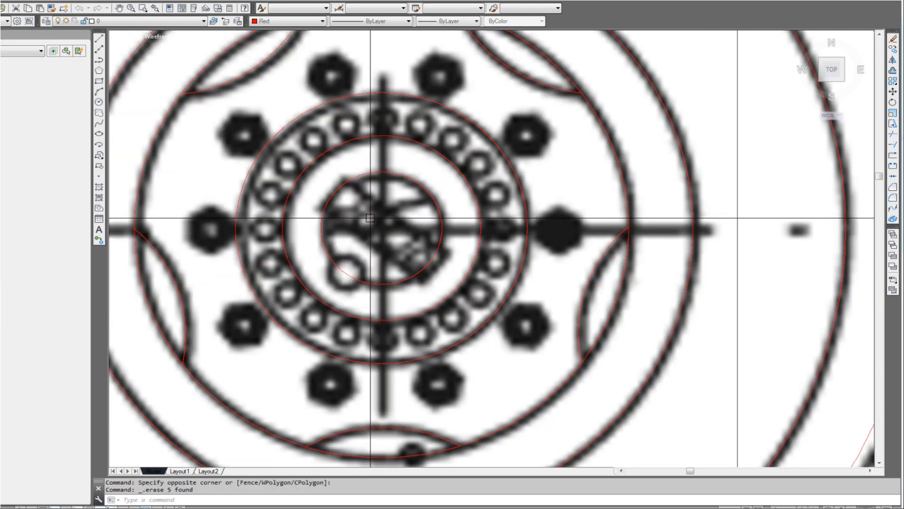
pyautogui.scroll(-2, 442, 279)
pyautogui.moveTo(430, 281); pyautogui.dragTo(396, 291, button='middle')
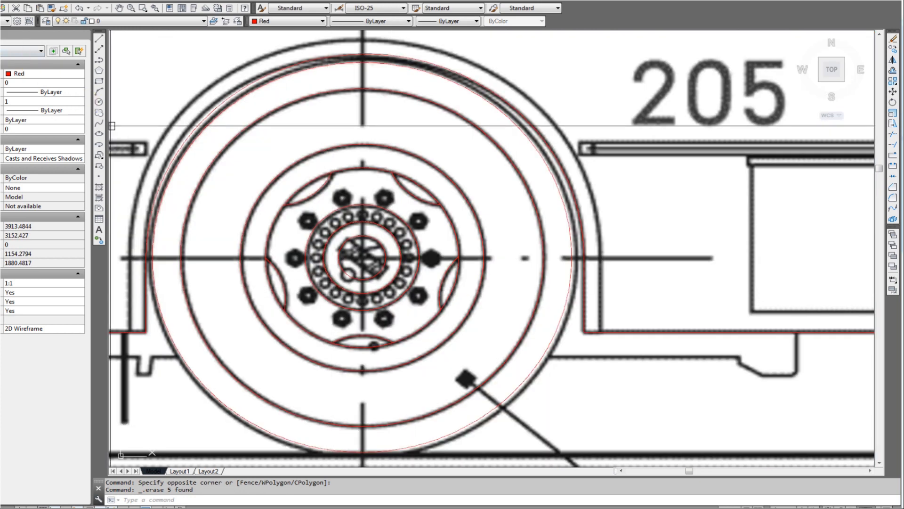
# Save the drawing to the Desktop under a new file name starting with "Sko"
pyautogui.hotkey('ctrl', 's')
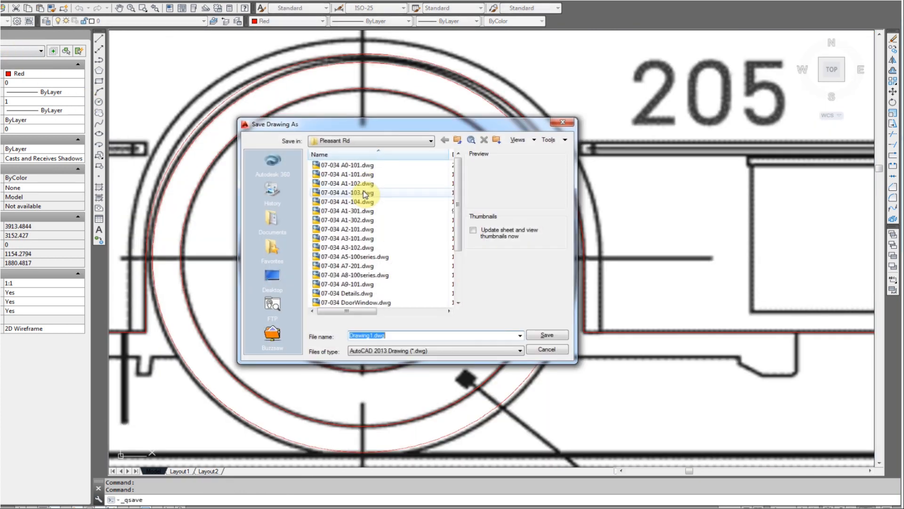
pyautogui.click(549, 349)
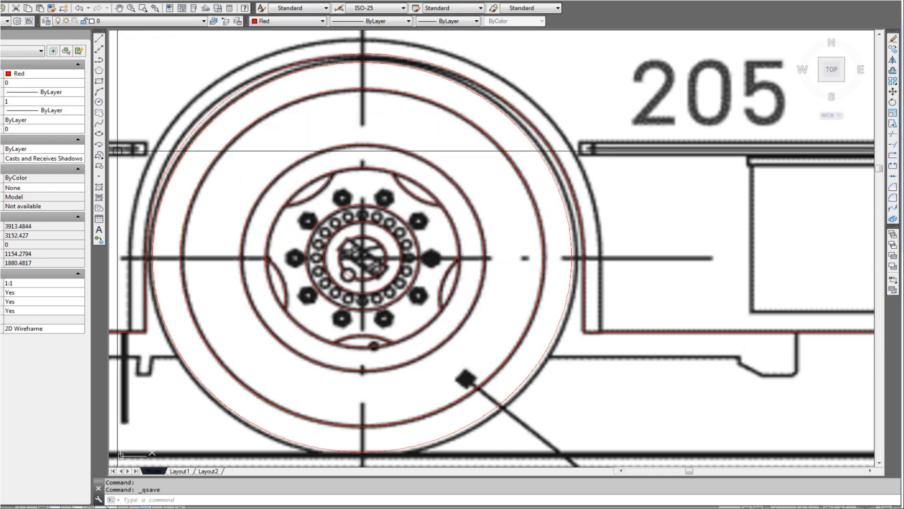
pyautogui.hotkey('ctrl', 's')
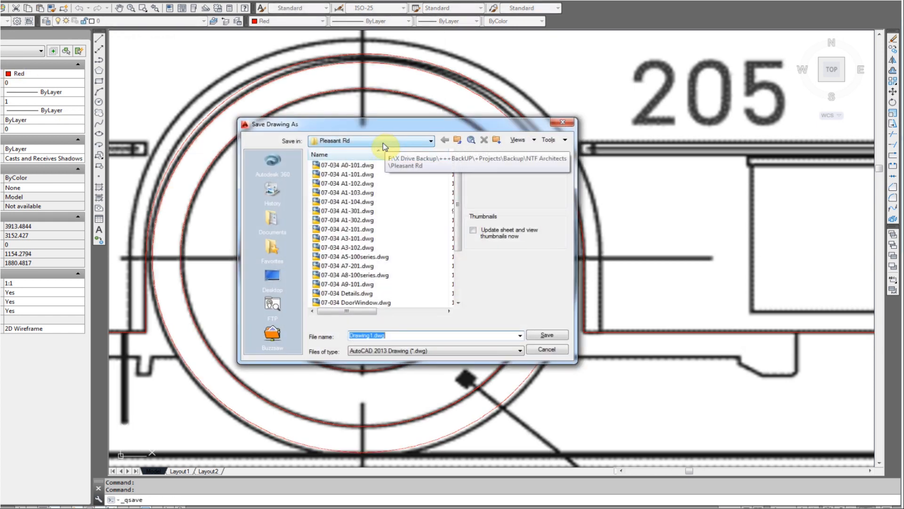
pyautogui.click(417, 140)
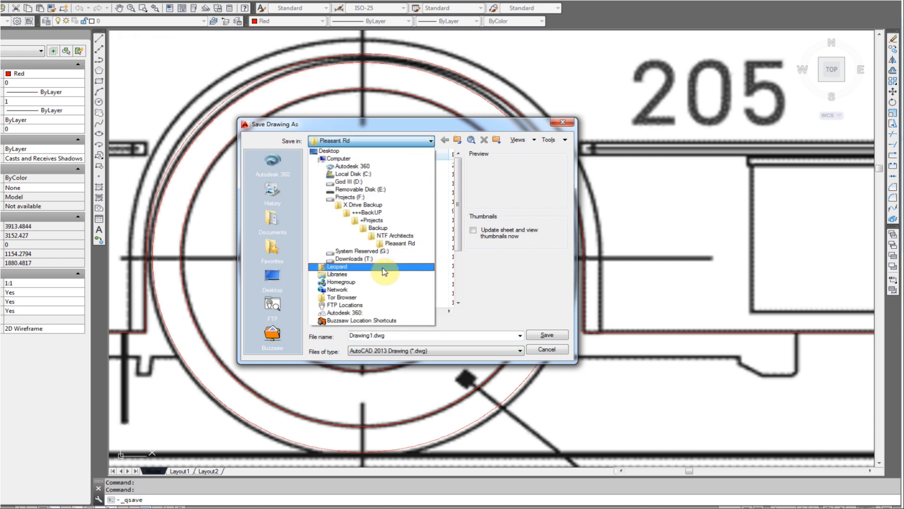
pyautogui.click(342, 151)
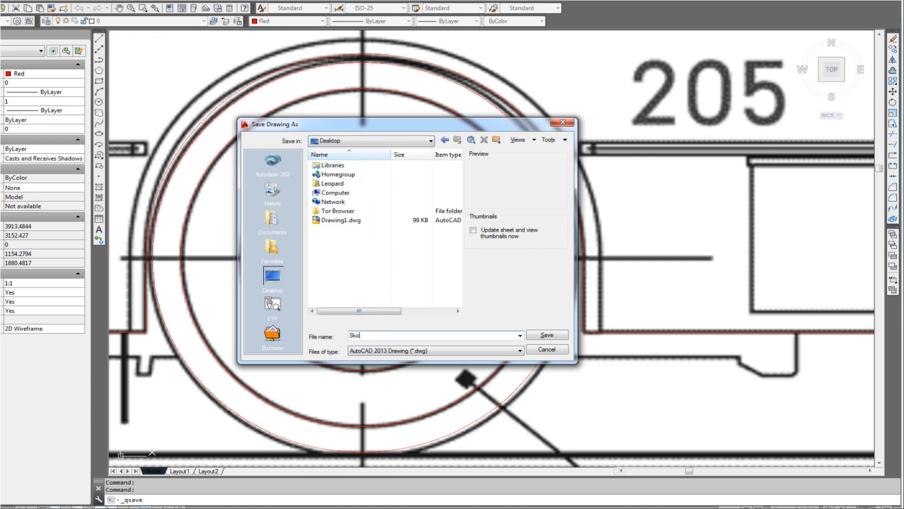
pyautogui.write('s')
pyautogui.press('Return')
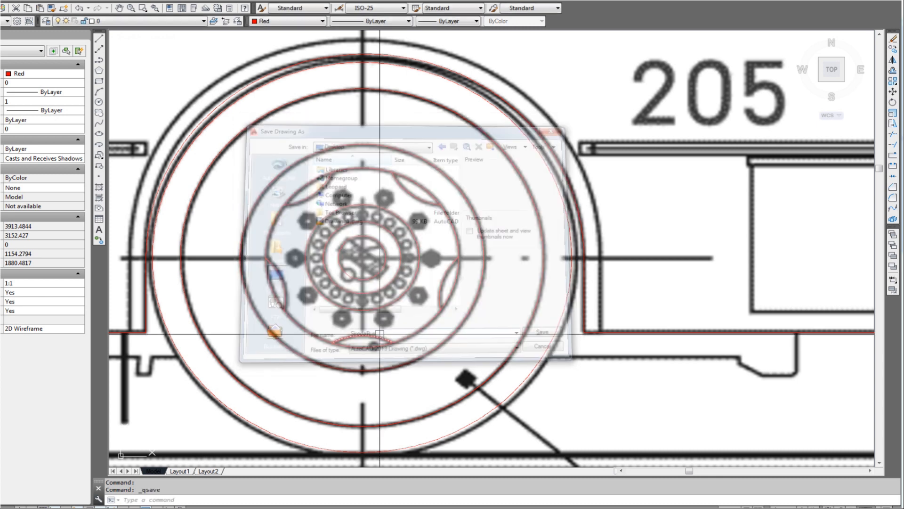
# Switch to the Calculator and divide 360 by 20 for the angular spacing of the small hub holes, then return to the drawing
pyautogui.moveTo(395, 308)
pyautogui.mouseDown(button='middle')
pyautogui.moveTo(366, 316)
pyautogui.moveTo(381, 317)
pyautogui.mouseUp(button='middle')
pyautogui.scroll(2, 323, 270)
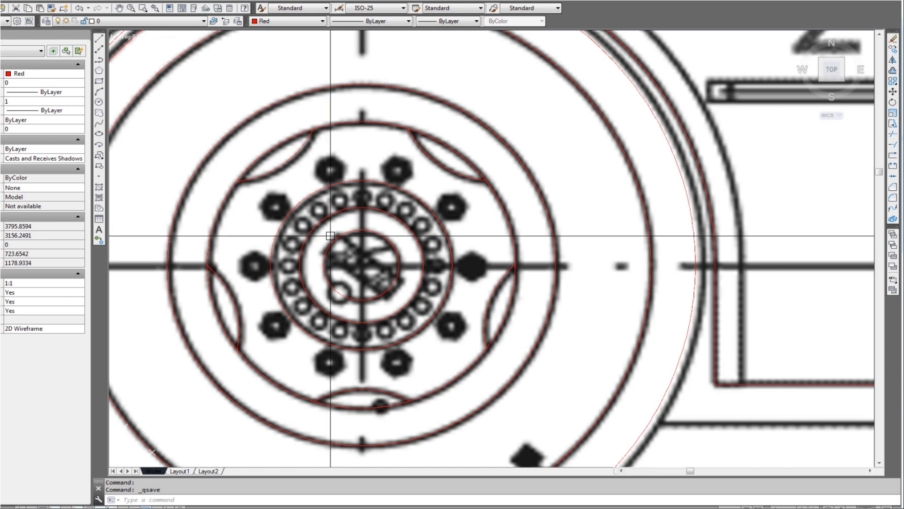
pyautogui.scroll(2, 355, 199)
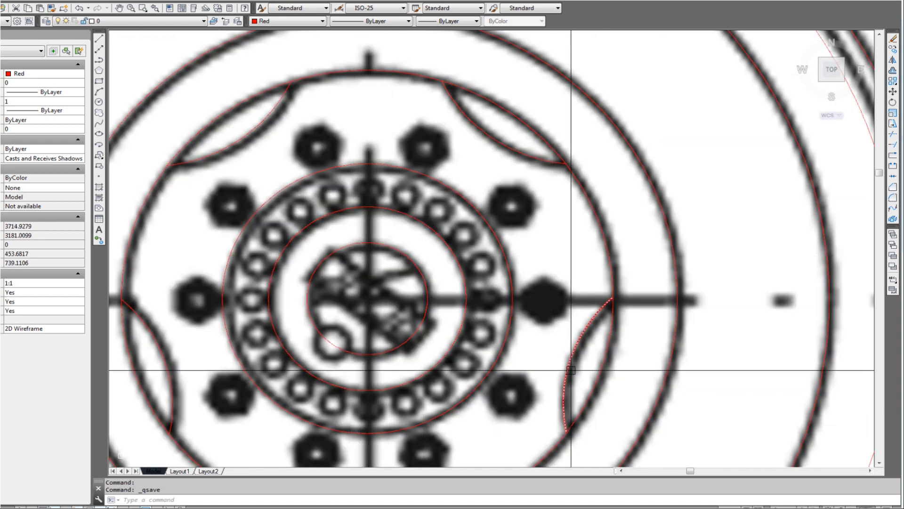
pyautogui.click(749, 508)
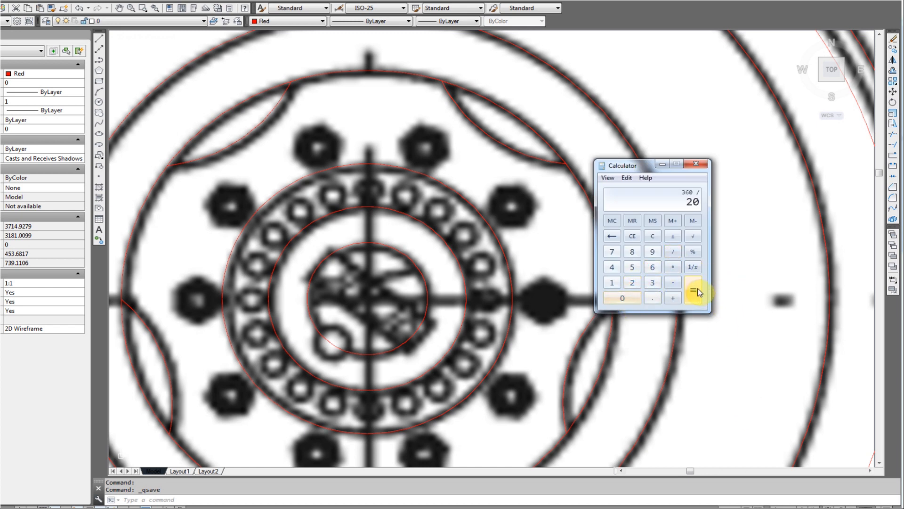
pyautogui.click(565, 350)
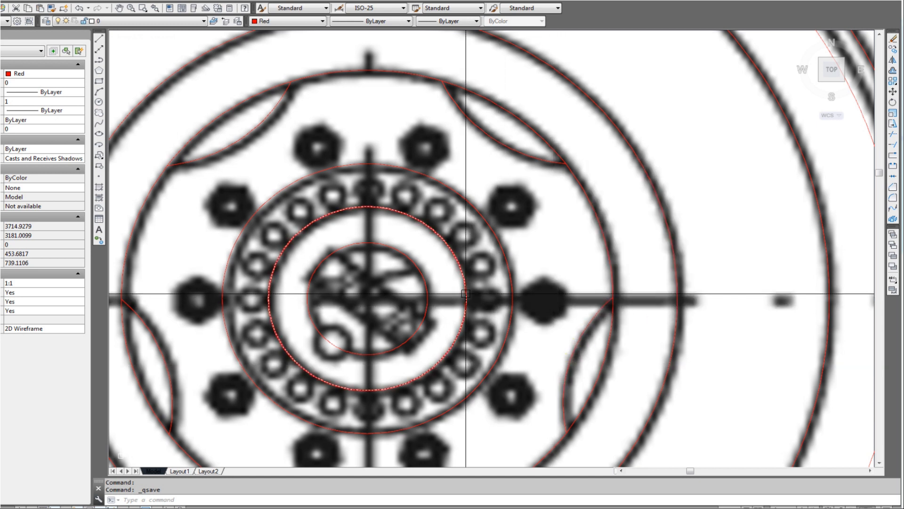
pyautogui.scroll(2, 372, 190)
pyautogui.write('c')
pyautogui.press('Return')
pyautogui.press('Escape')
# Draw a vertical line between the top points of the two circles that bound the ring of small hub holes
pyautogui.scroll(1, 356, 194)
pyautogui.write('l')
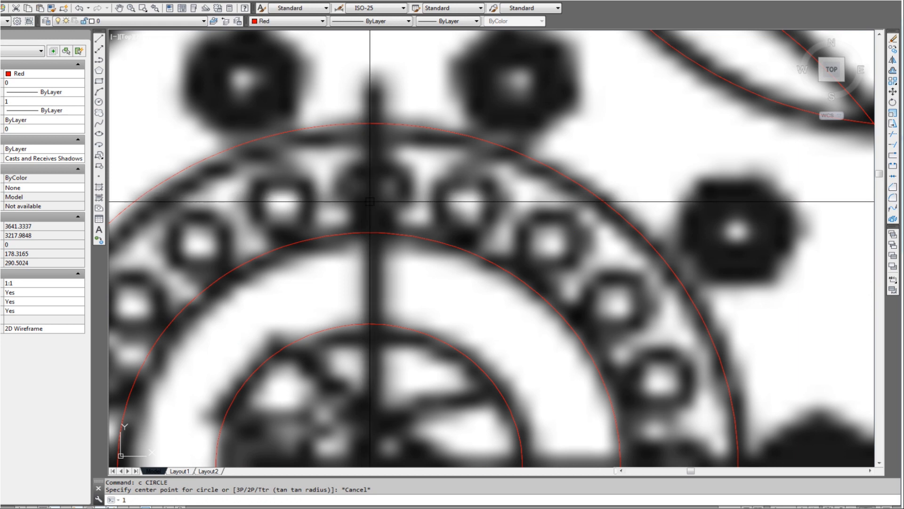
pyautogui.press('Return')
pyautogui.click(368, 232)
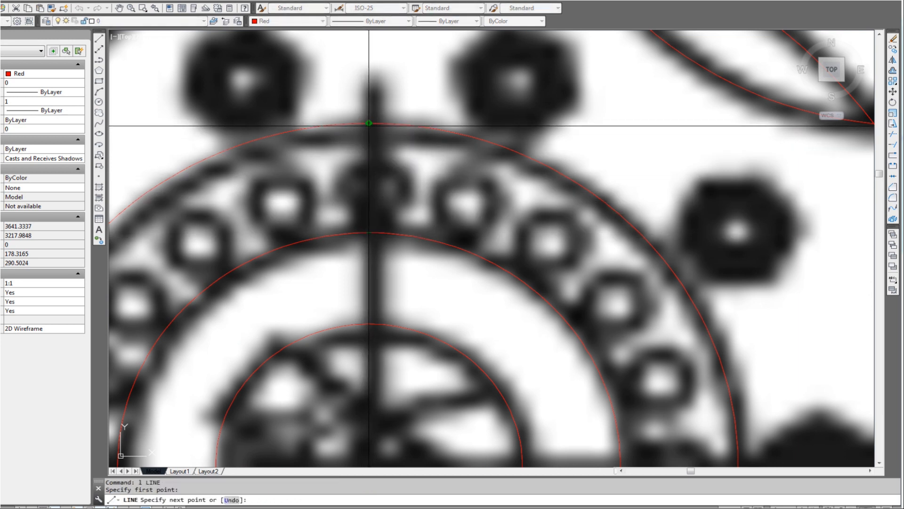
pyautogui.click(368, 124)
pyautogui.press('Escape')
# Draw a circle centered on the midpoint of the short vertical line, sized to the top small hub hole
pyautogui.write('c')
pyautogui.press('Return')
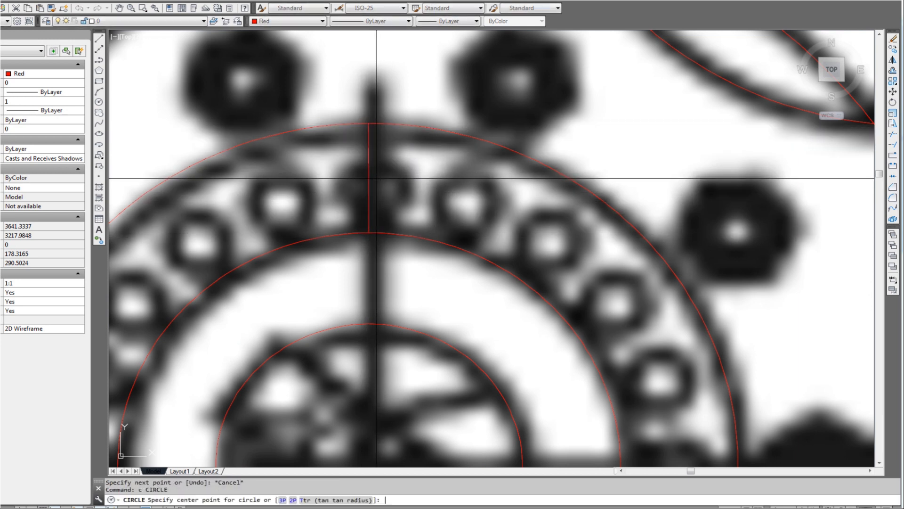
pyautogui.click(369, 178)
pyautogui.scroll(2, 369, 177)
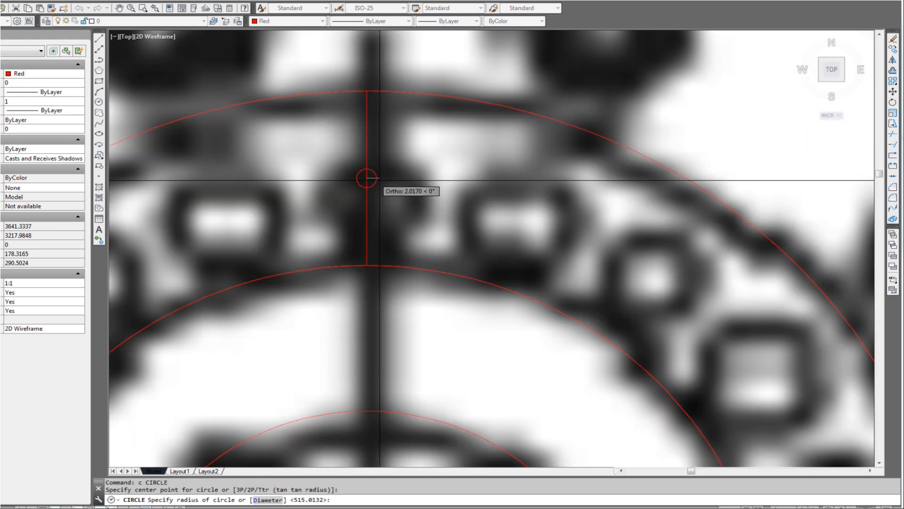
pyautogui.click(417, 193)
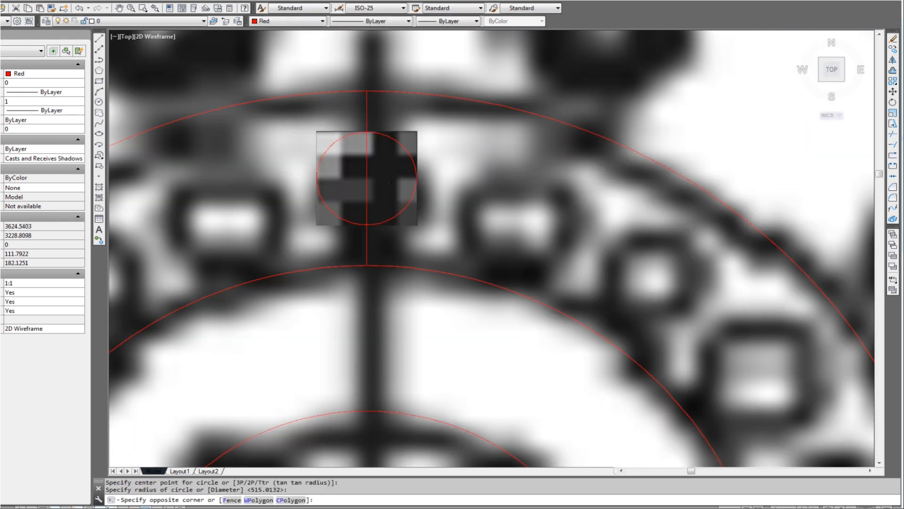
# Stretch the lower end of the short vertical line down to the wheel center, and save the drawing
pyautogui.click(367, 177)
pyautogui.scroll(-3, 365, 177)
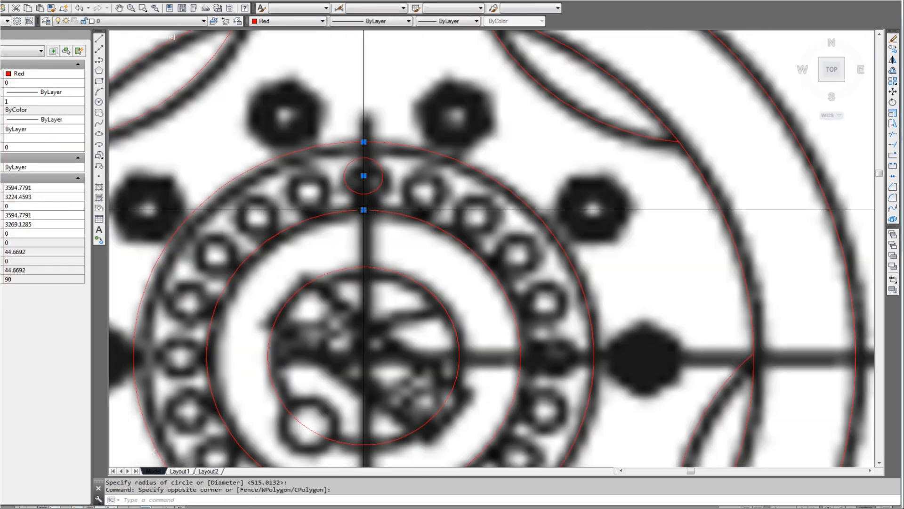
pyautogui.click(364, 210)
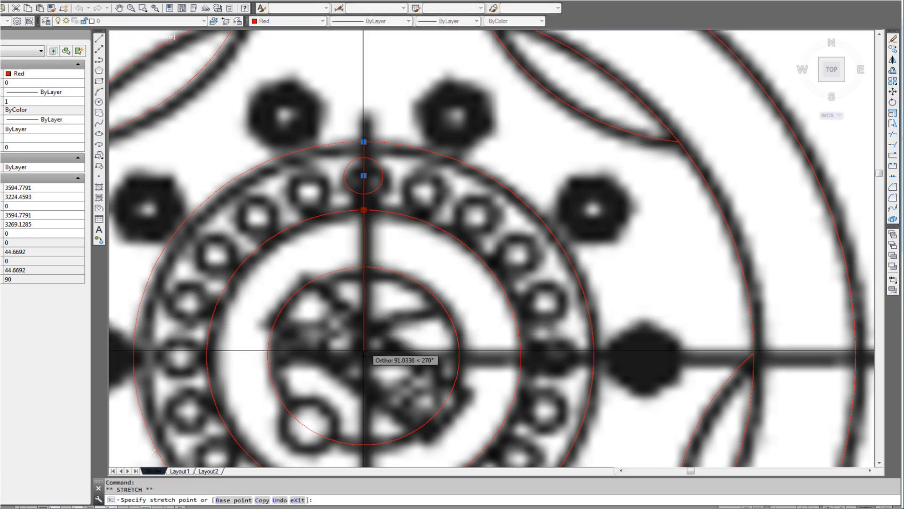
pyautogui.press('Escape')
pyautogui.scroll(-4, 403, 305)
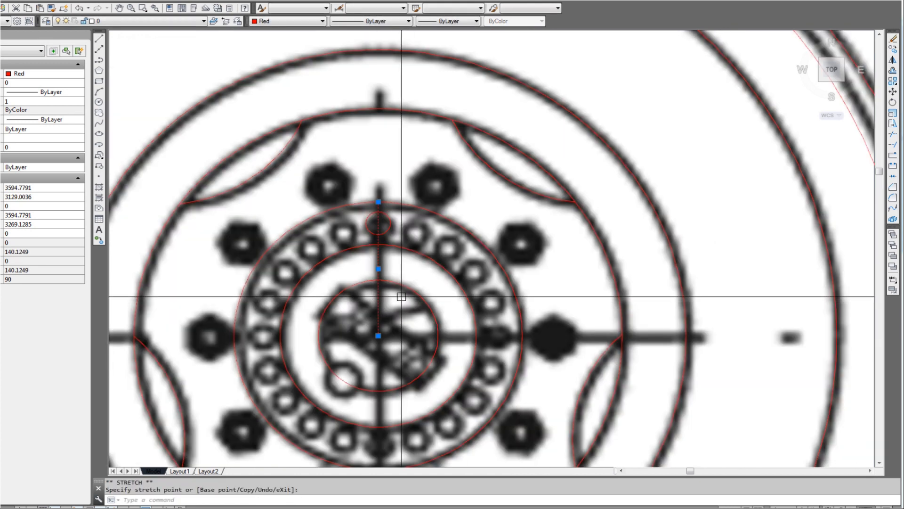
pyautogui.scroll(2, 403, 294)
pyautogui.moveTo(398, 287); pyautogui.dragTo(394, 276, button='middle')
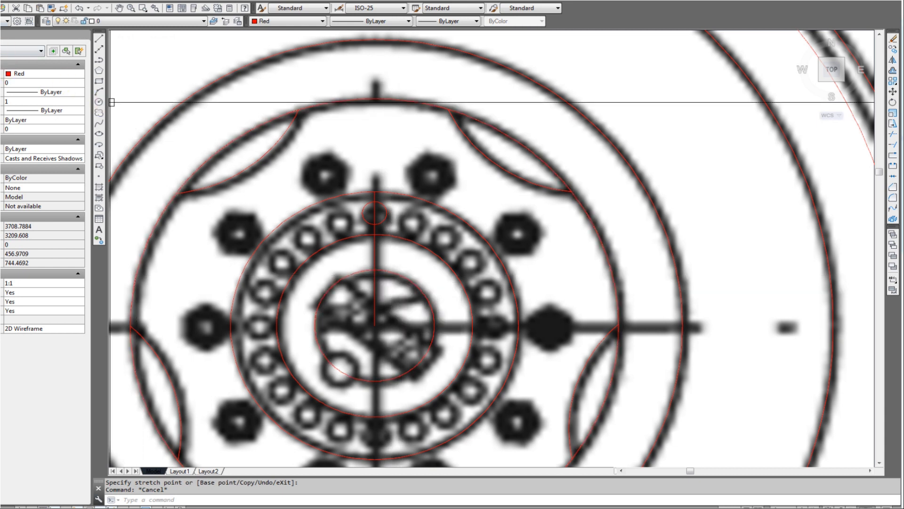
pyautogui.hotkey('ctrl', 's')
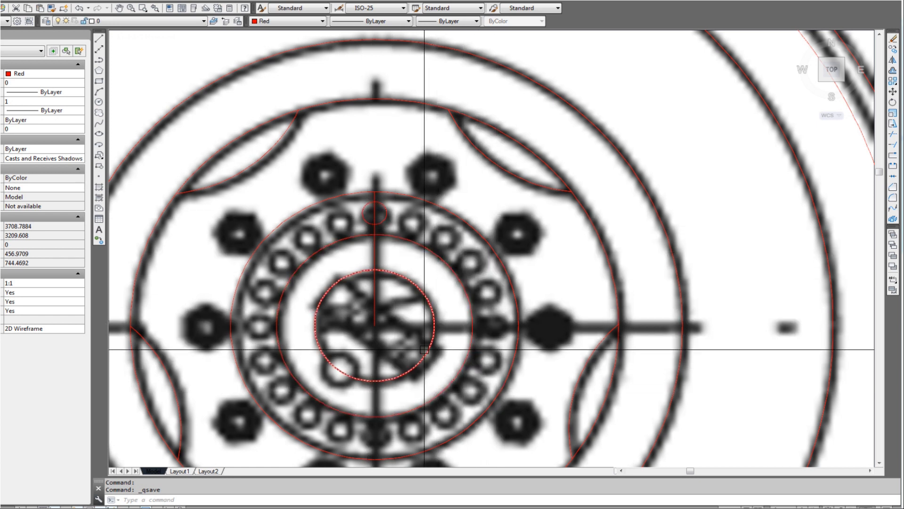
# Undo the last array operation
pyautogui.write('u')
pyautogui.press('Return')
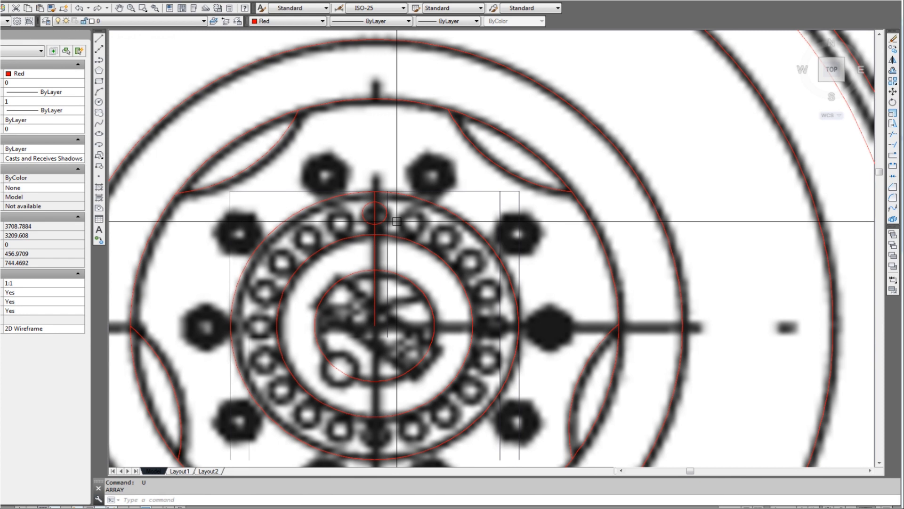
pyautogui.moveTo(430, 272); pyautogui.dragTo(425, 250, button='middle')
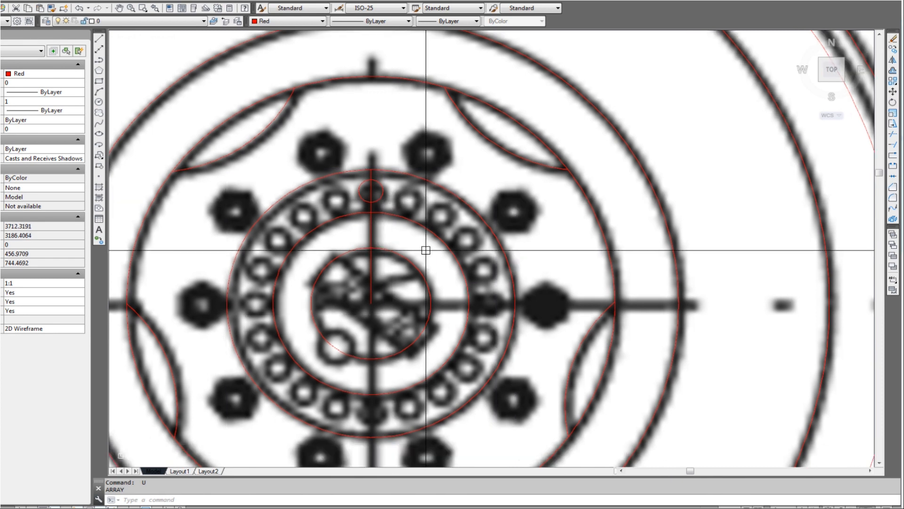
# Create a polar array of the top small hole circle and its vertical line about the wheel center, with 18° between items
pyautogui.write('ar')
pyautogui.press('Return')
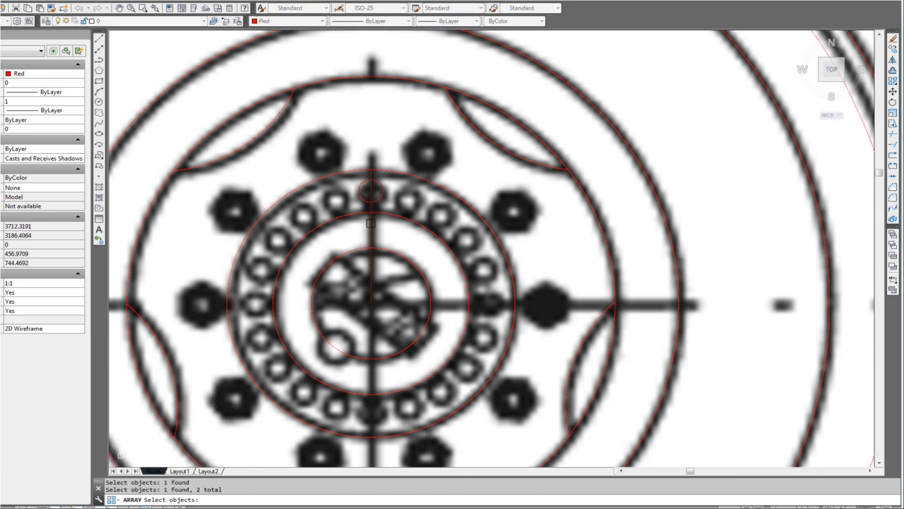
pyautogui.press('Return')
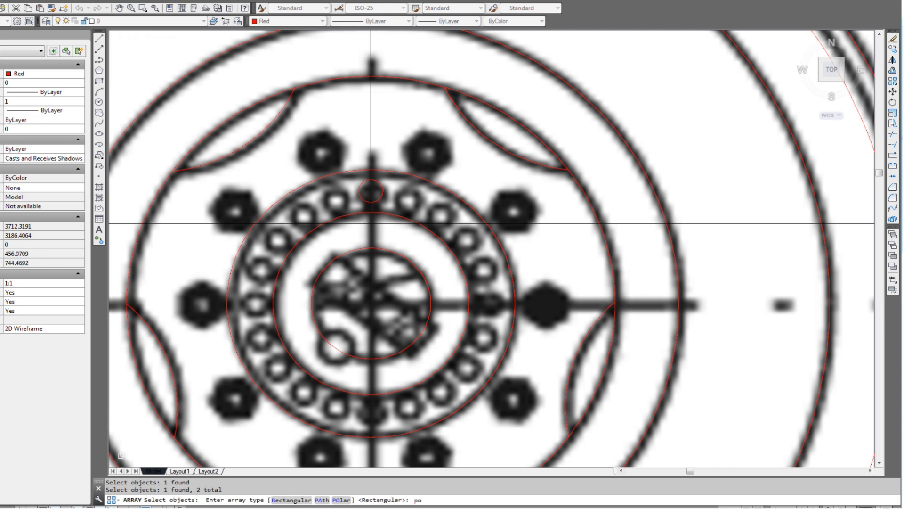
pyautogui.press('Return')
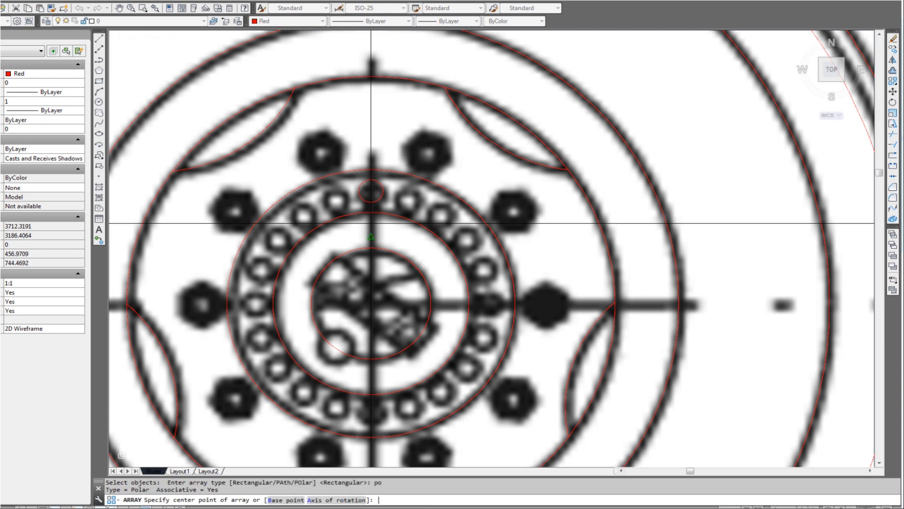
pyautogui.click(371, 303)
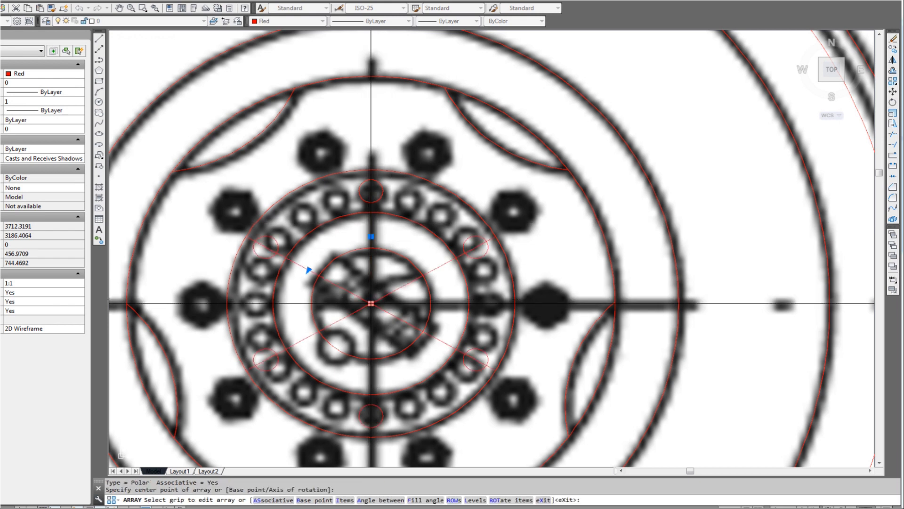
pyautogui.click(309, 270)
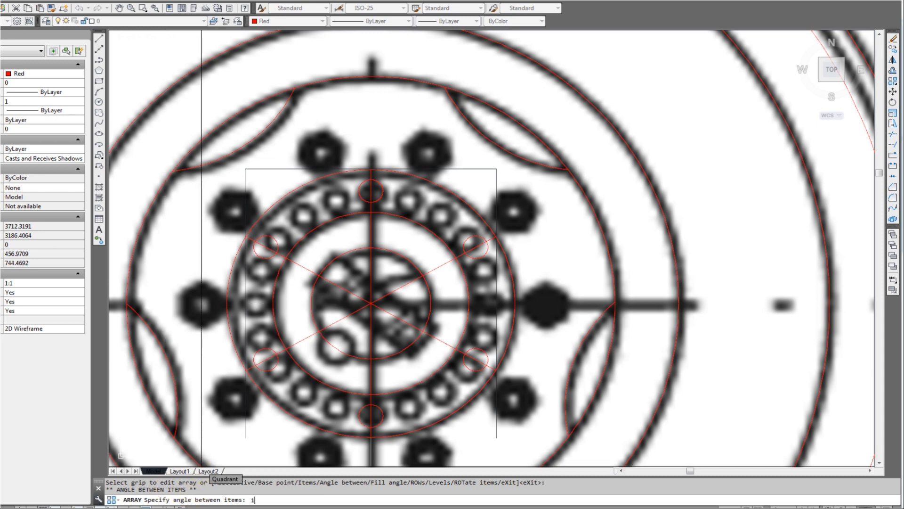
pyautogui.press('Return')
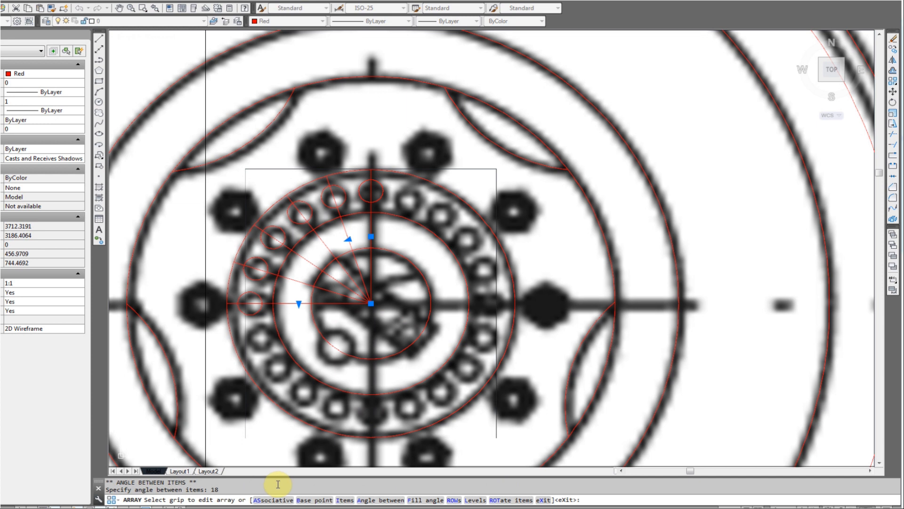
pyautogui.press('Return')
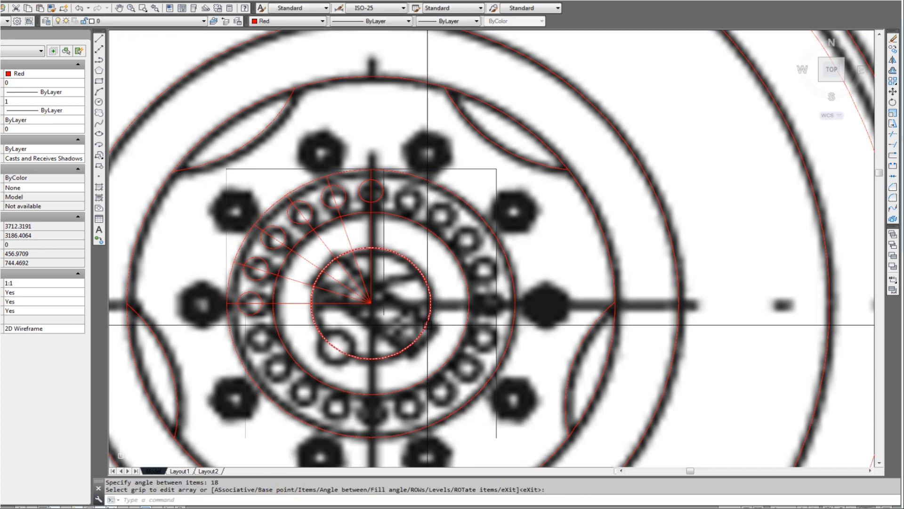
# Extend the polar array around the full hub ring to 20 items
pyautogui.click(367, 292)
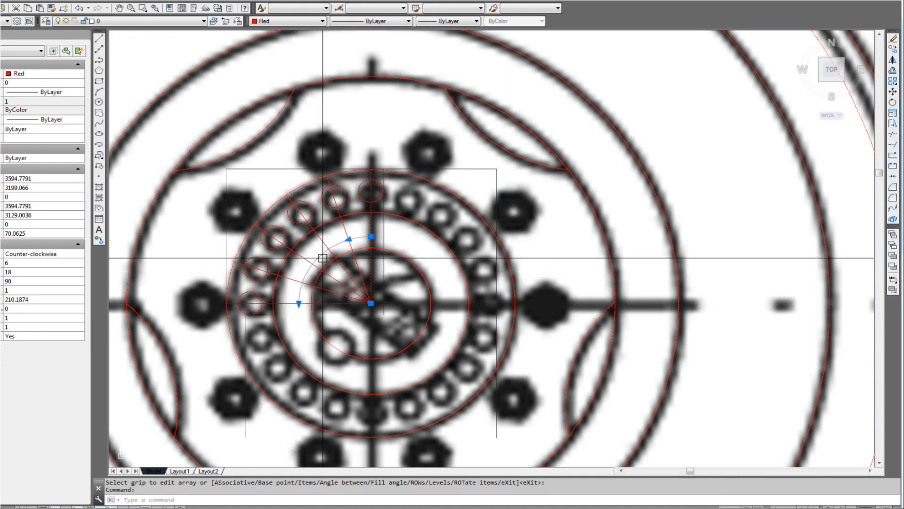
pyautogui.click(298, 304)
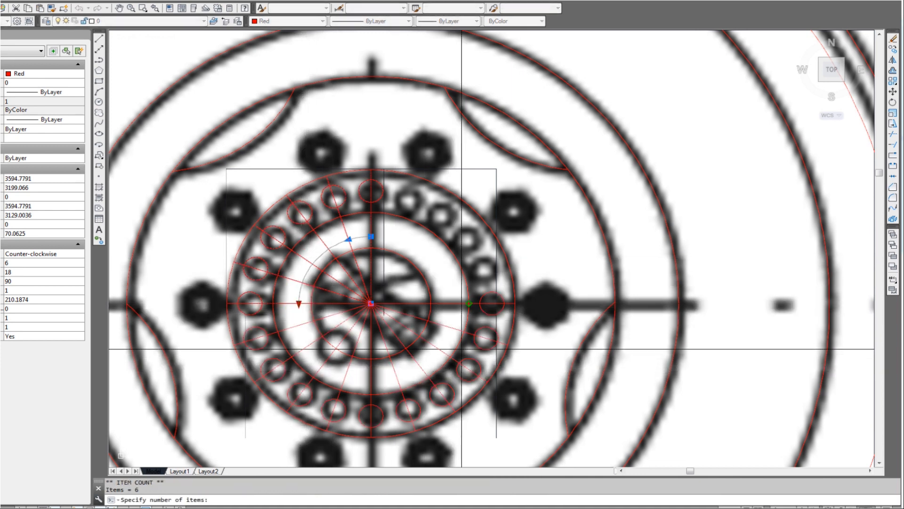
pyautogui.click(410, 147)
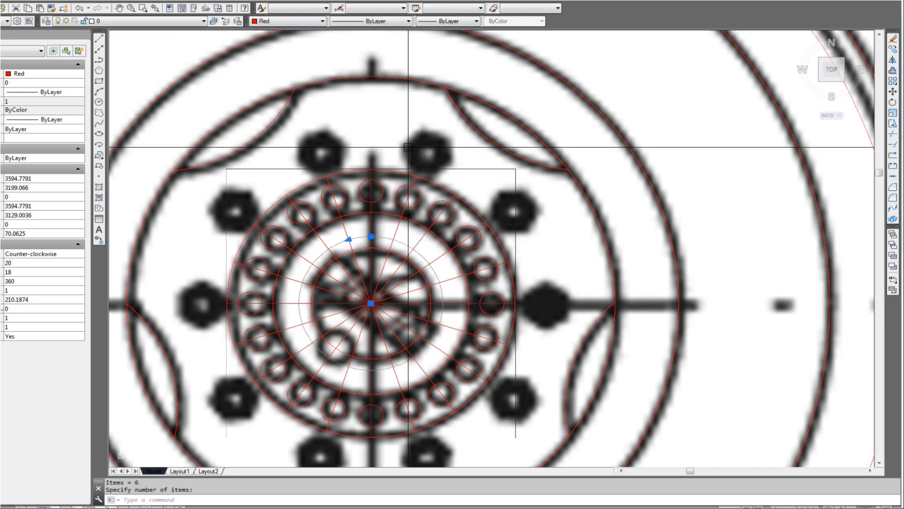
pyautogui.press('Escape')
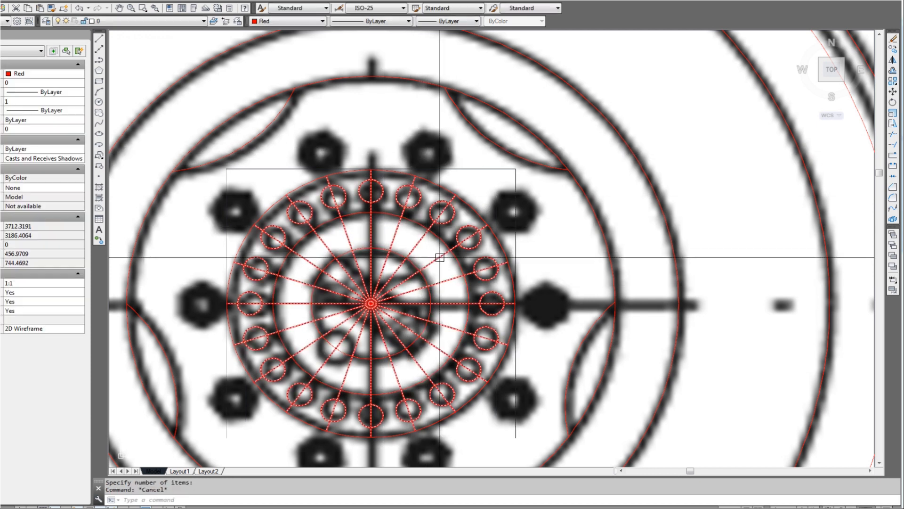
# Explode the polar array of hole circles and radial lines into separate objects
pyautogui.click(396, 296)
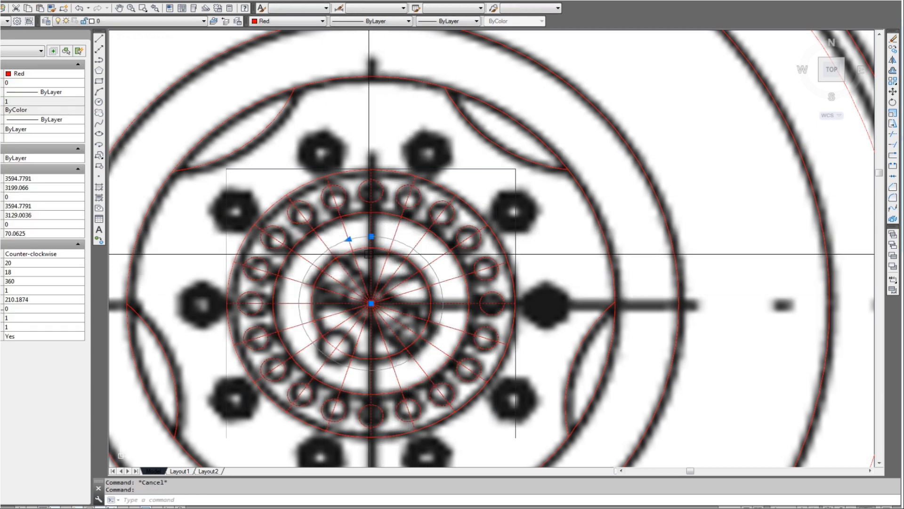
pyautogui.press('Escape')
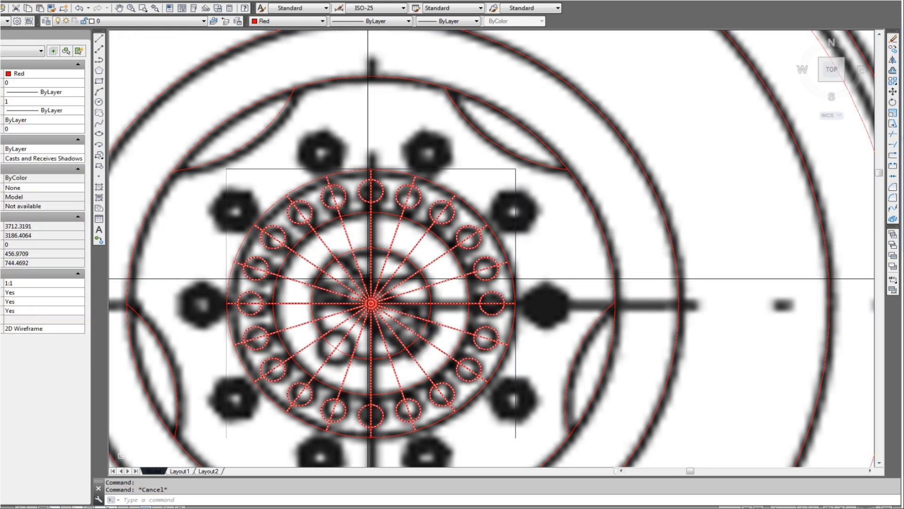
pyautogui.write('x')
pyautogui.press('Return')
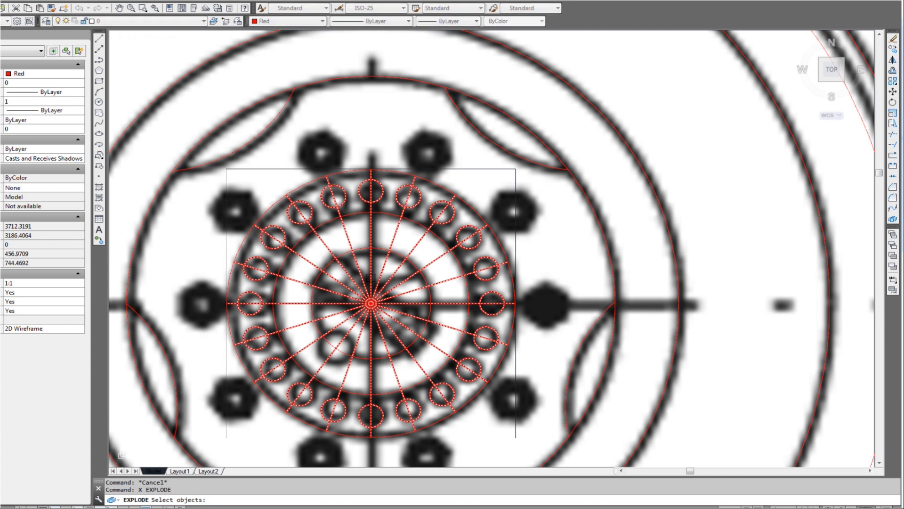
pyautogui.click(376, 285)
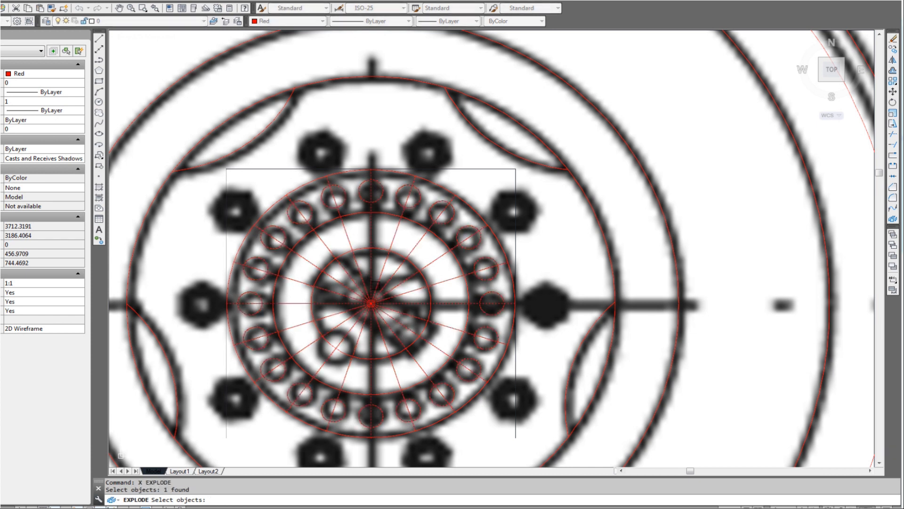
pyautogui.press('Return')
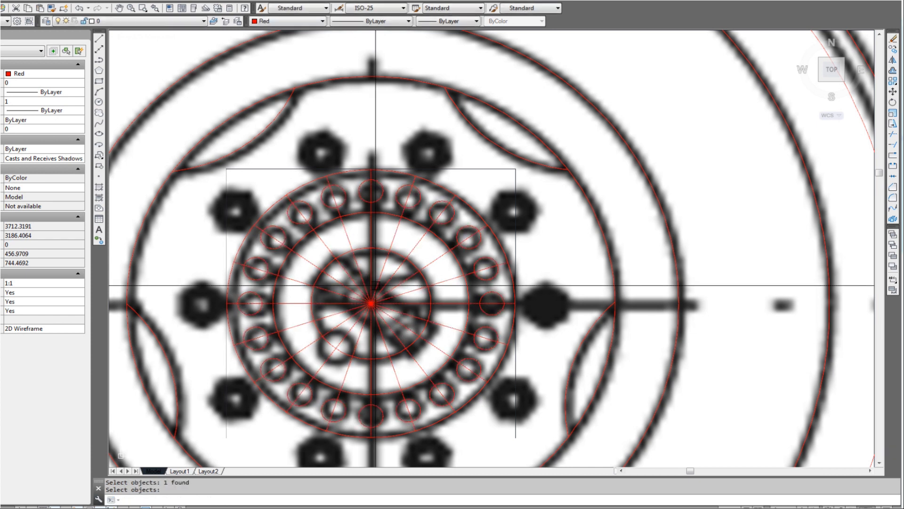
# Erase all the radial lines meeting at the wheel center, keeping the small hole circles
pyautogui.scroll(2, 378, 282)
pyautogui.click(377, 278)
pyautogui.click(385, 274)
pyautogui.click(342, 324)
pyautogui.press('Delete')
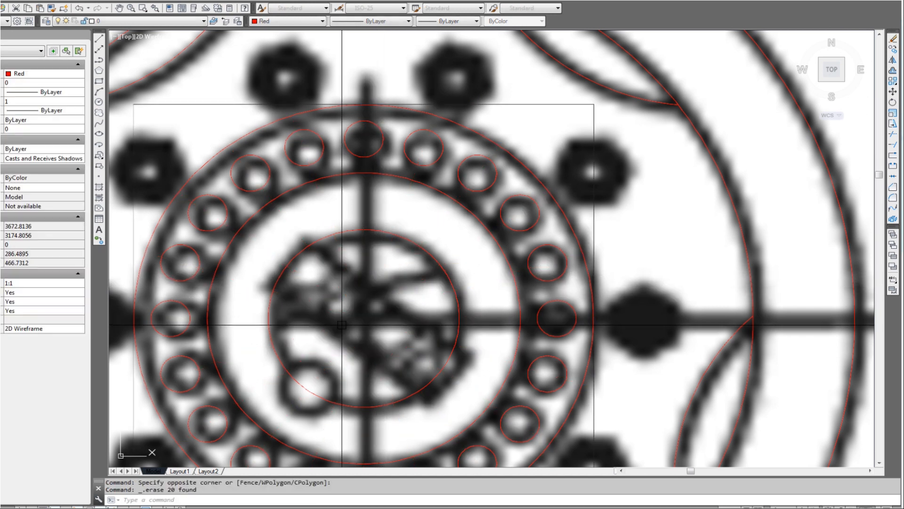
pyautogui.scroll(-2, 362, 296)
pyautogui.scroll(-4, 369, 307)
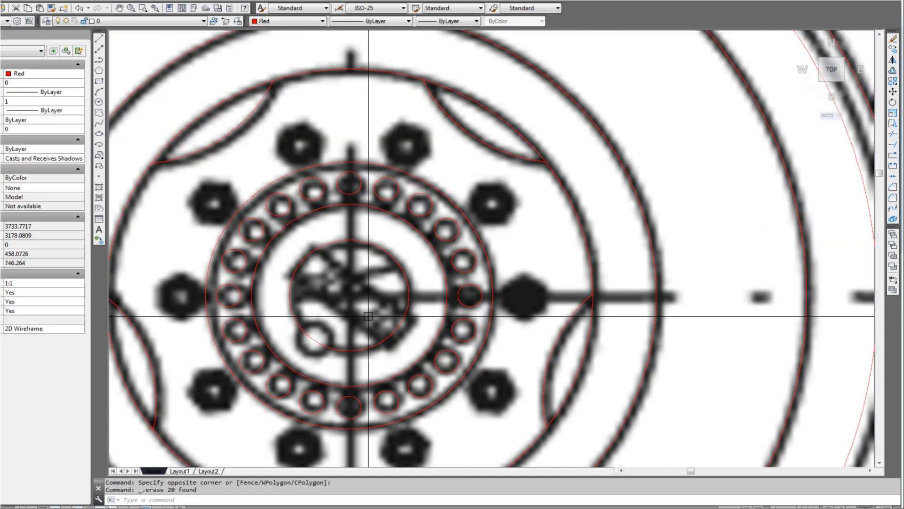
pyautogui.scroll(2, 350, 310)
pyautogui.scroll(2, 350, 309)
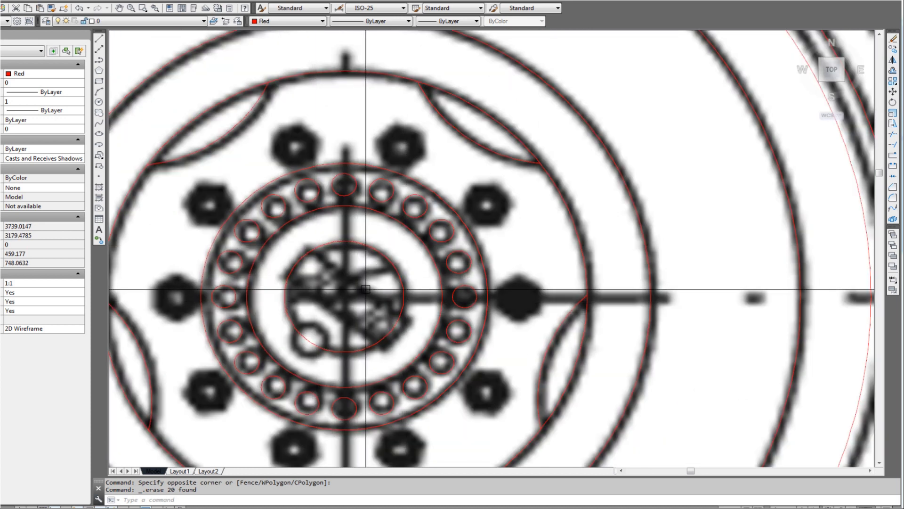
pyautogui.scroll(-2, 373, 303)
pyautogui.scroll(2, 355, 308)
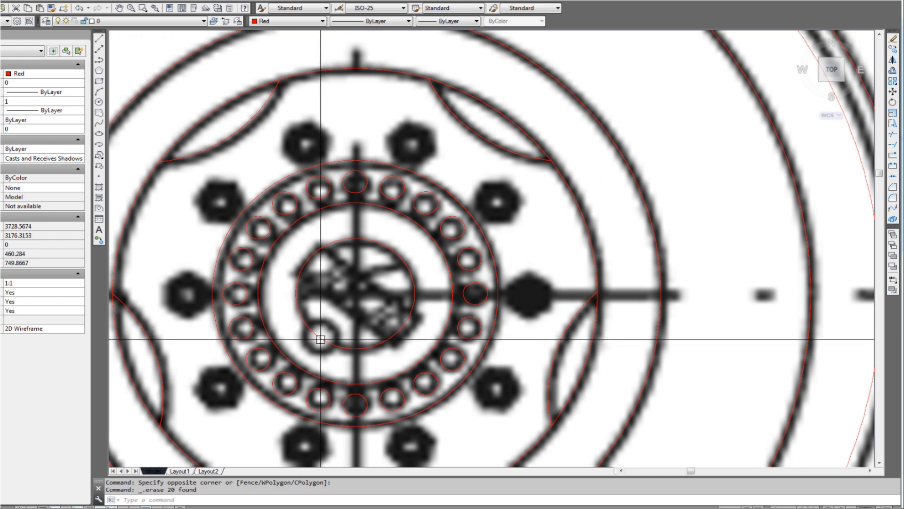
# Turn object snap off and draw a circle over the lower-left hub boss, centered with a Nearest snap on the innermost hub circle
pyautogui.scroll(2, 316, 342)
pyautogui.scroll(2, 320, 339)
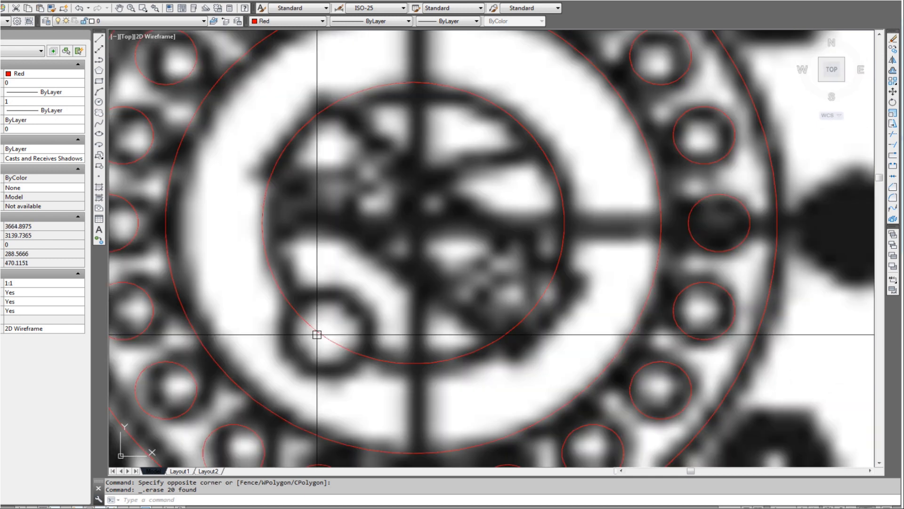
pyautogui.write('c')
pyautogui.press('Return')
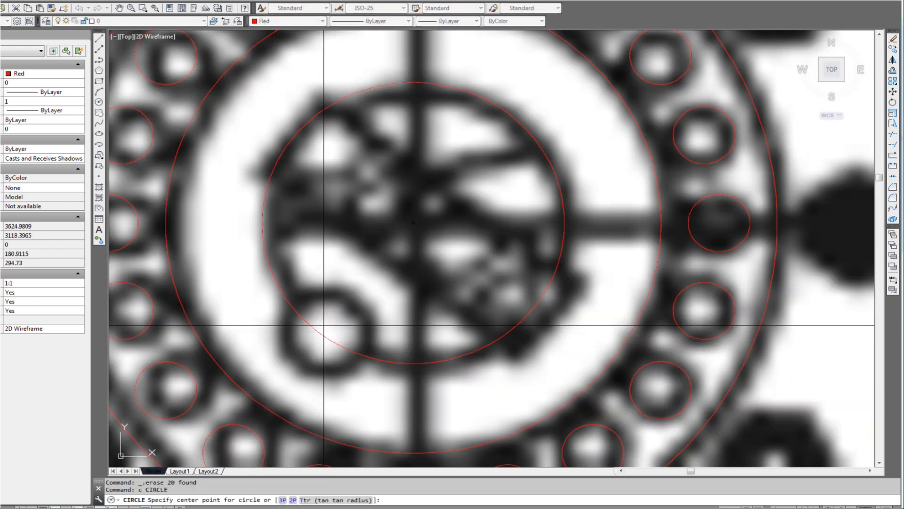
pyautogui.scroll(2, 323, 325)
pyautogui.scroll(-2, 323, 324)
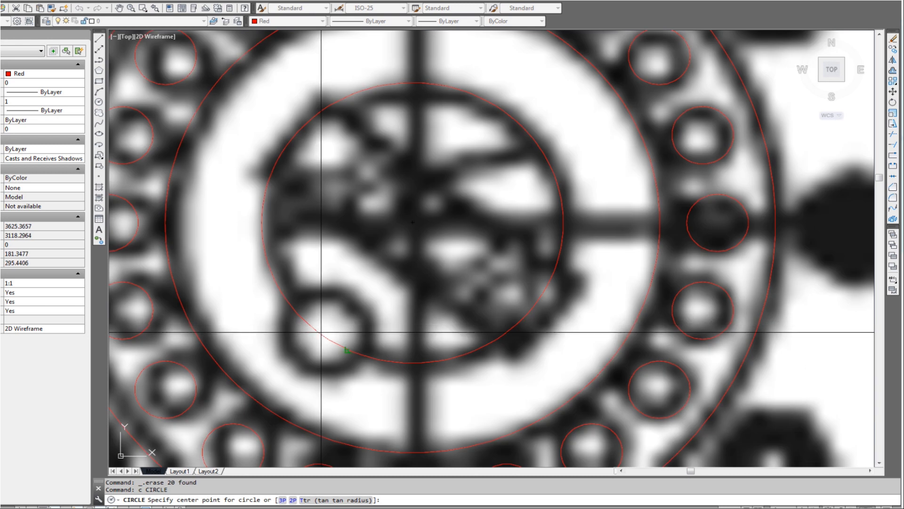
pyautogui.press('F3')
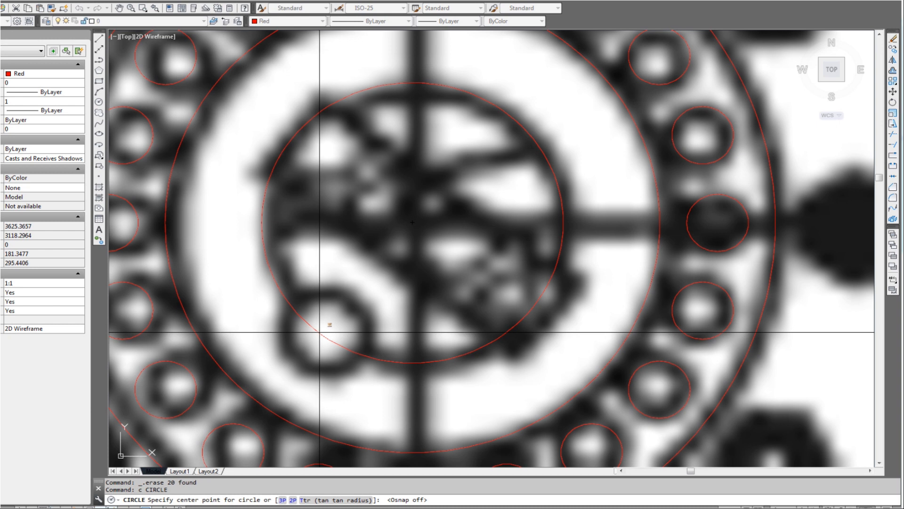
pyautogui.keyDown('shift'); pyautogui.rightClick(320, 332); pyautogui.keyUp('shift')
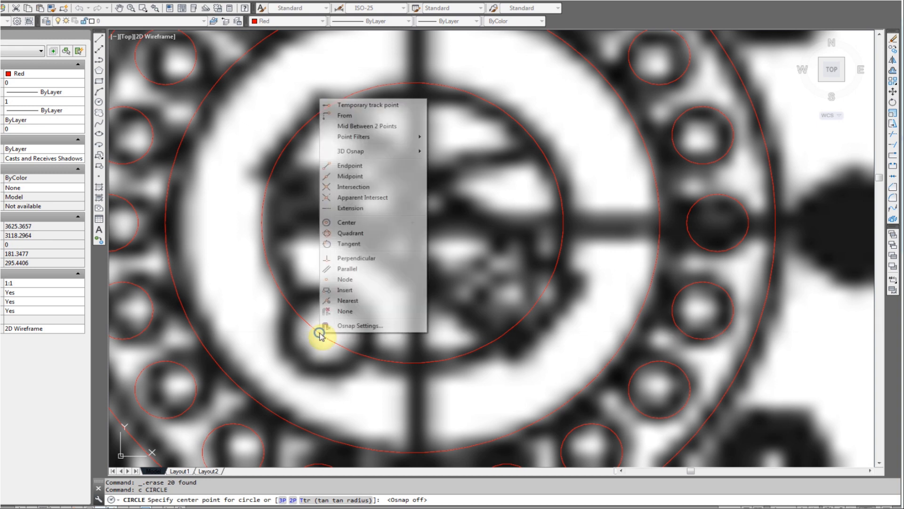
pyautogui.click(348, 302)
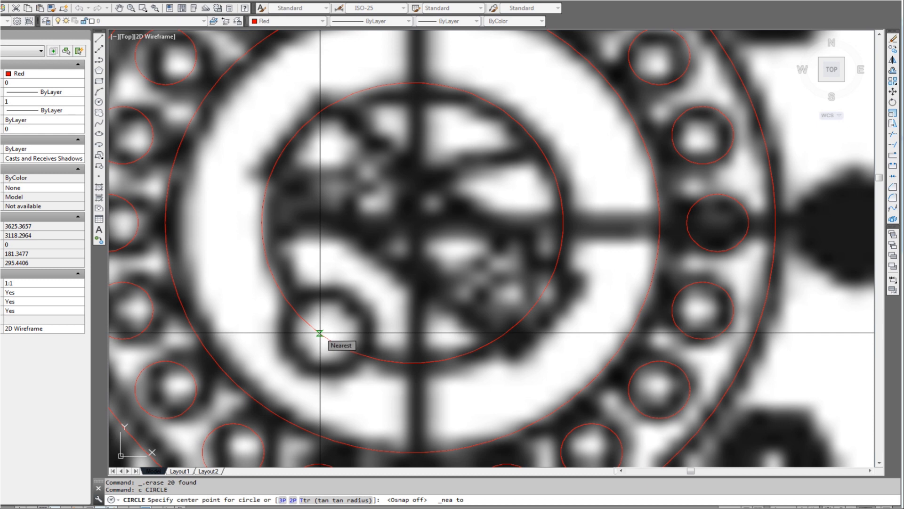
pyautogui.click(320, 333)
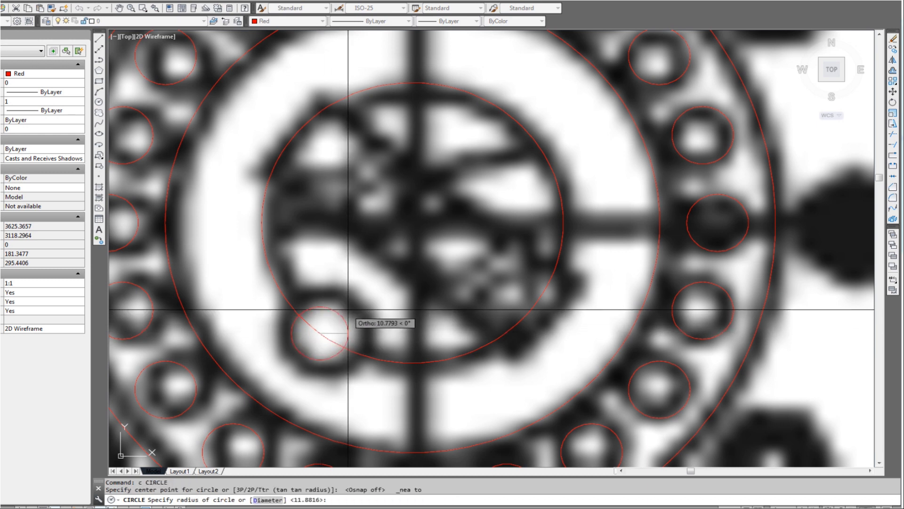
pyautogui.press('Escape')
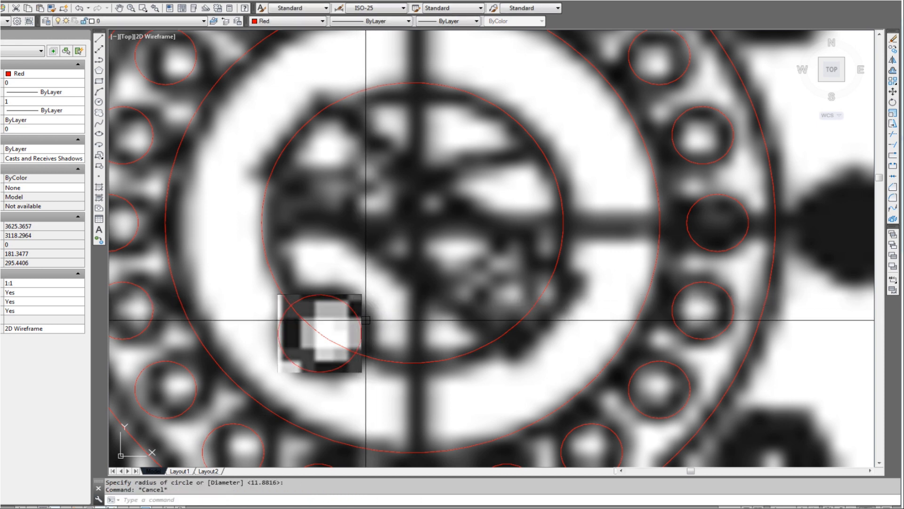
# Trim away the part of the innermost hub circle that lies inside the new boss circle
pyautogui.scroll(2, 334, 320)
pyautogui.write('tr')
pyautogui.press('Return')
pyautogui.click(334, 284)
pyautogui.click(307, 325)
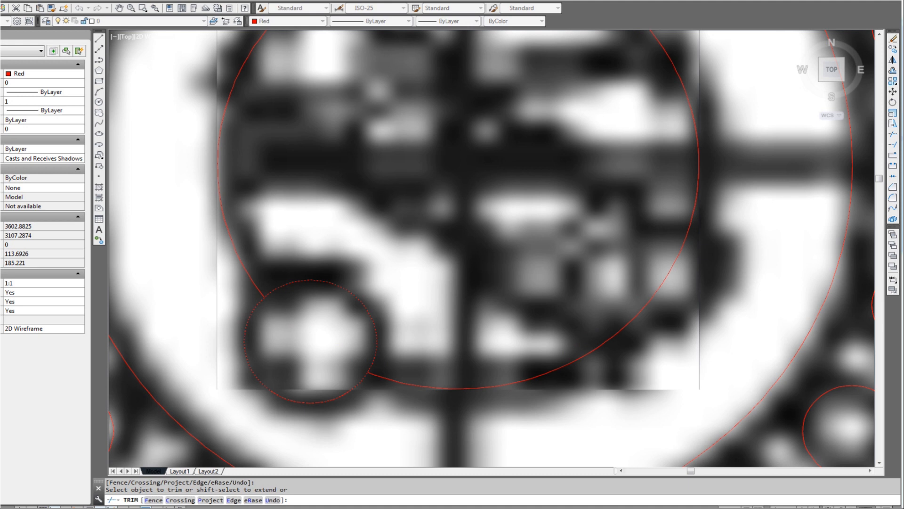
pyautogui.press('Escape')
# Turn Ortho off and draw a straight diagonal polyline along the lower edge of the dark band crossing the hub center
pyautogui.scroll(-3, 260, 352)
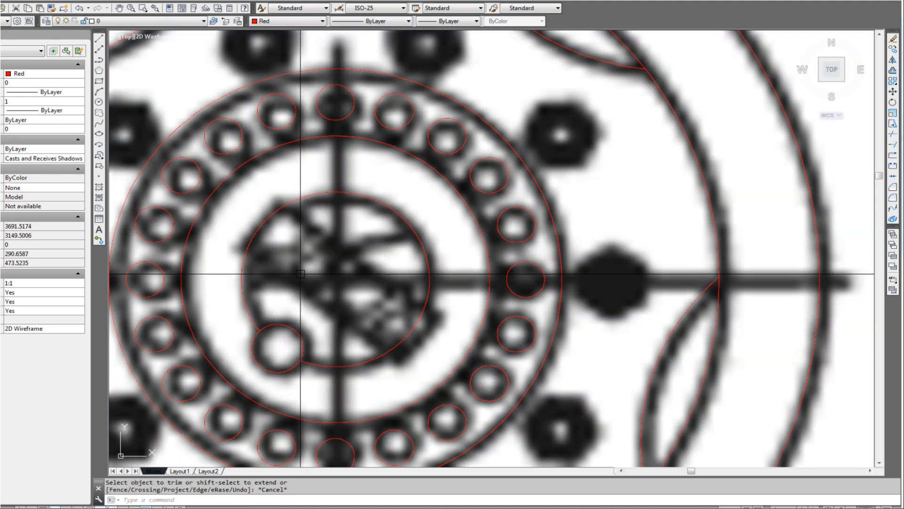
pyautogui.write('pl')
pyautogui.press('Return')
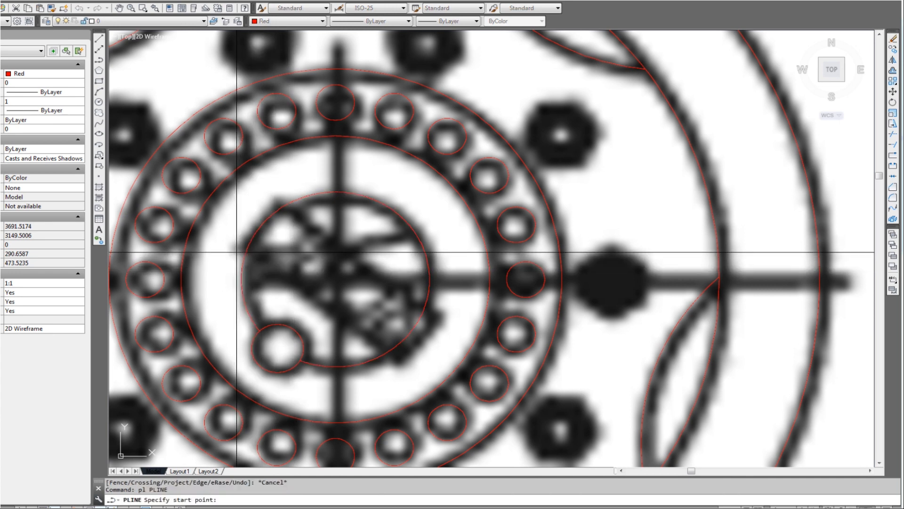
pyautogui.click(232, 247)
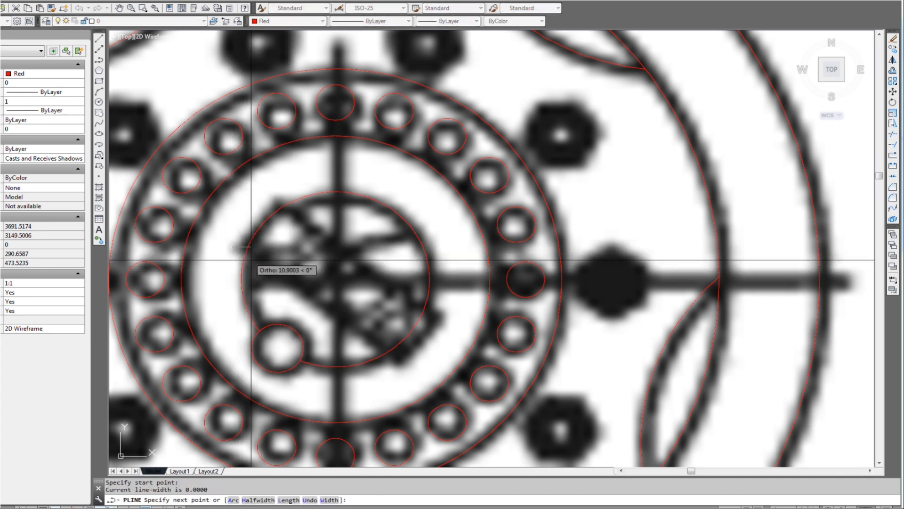
pyautogui.press('F8')
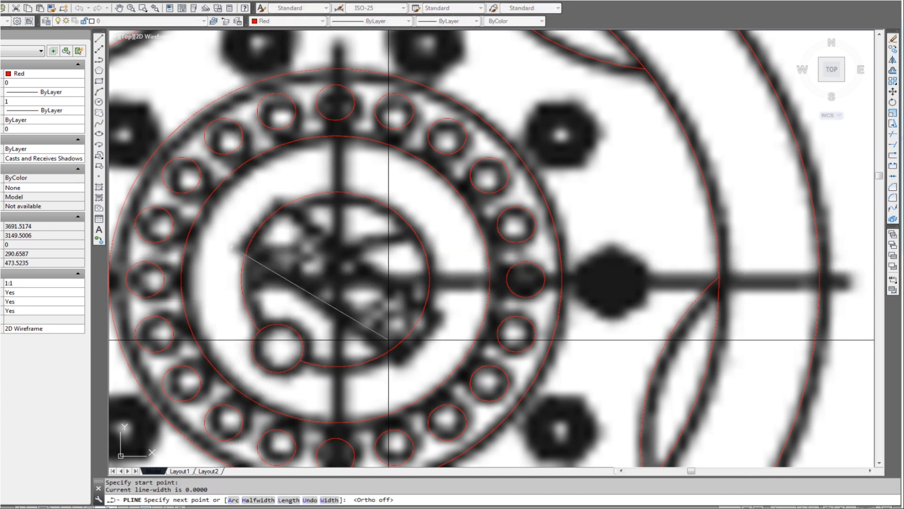
pyautogui.click(402, 364)
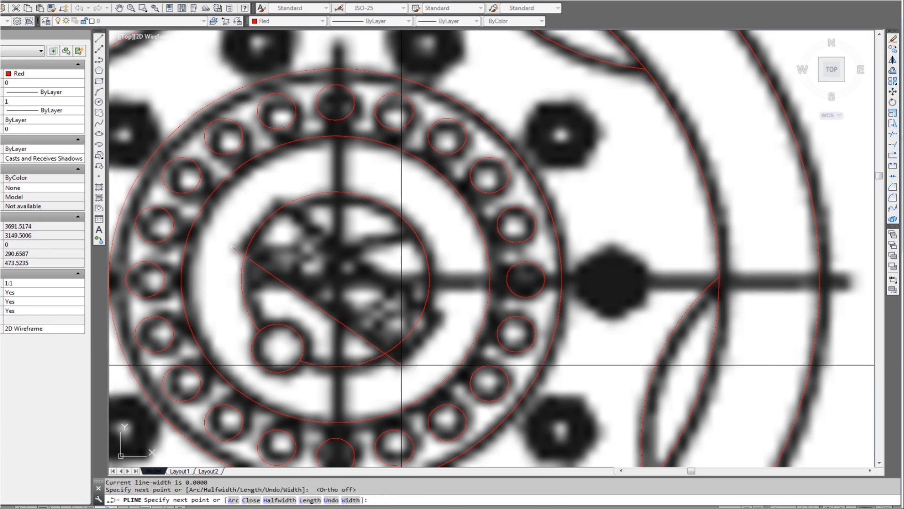
pyautogui.press('Escape')
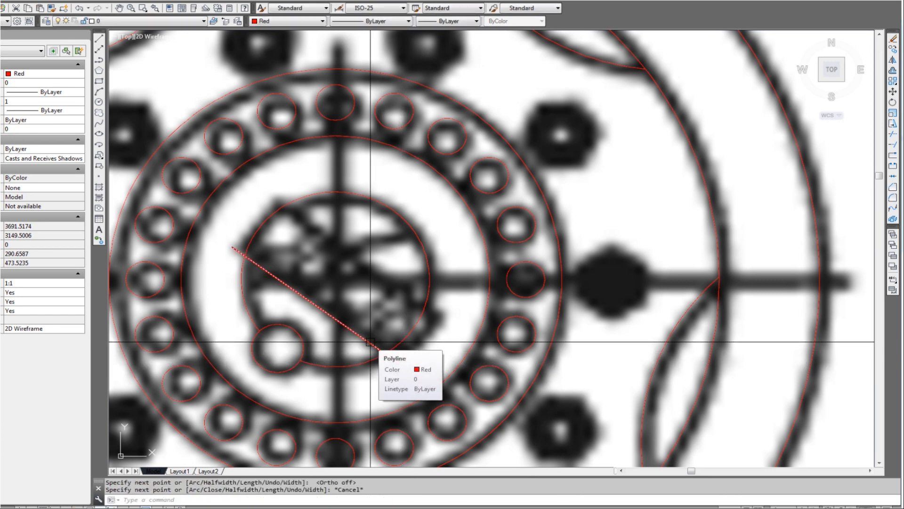
# Offset the diagonal line across the hub center to the dark band's upper edge, picking the distance from two points on the drawing
pyautogui.write('o')
pyautogui.press('Return')
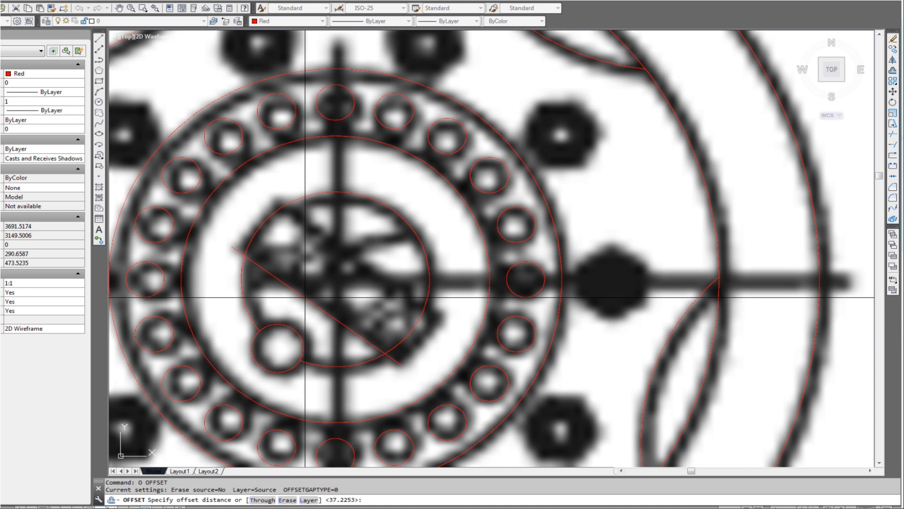
pyautogui.click(305, 296)
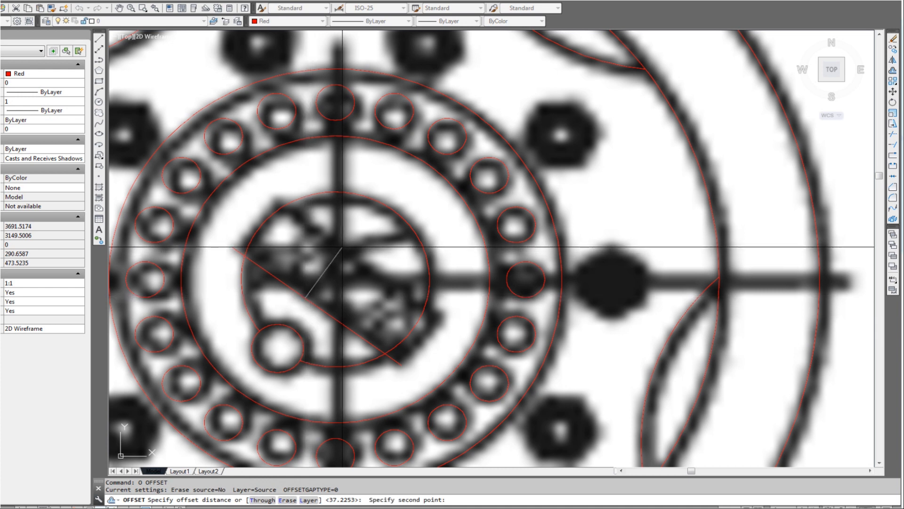
pyautogui.click(330, 287)
pyautogui.click(318, 300)
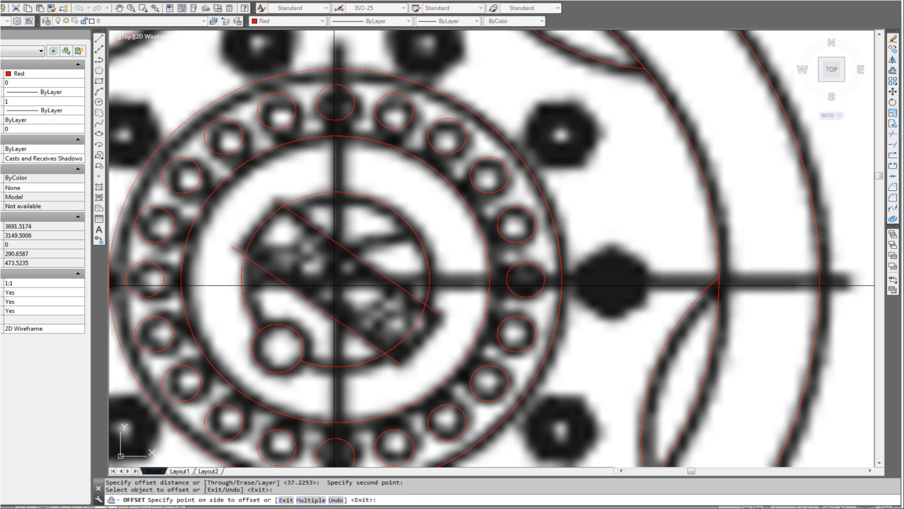
pyautogui.click(347, 272)
pyautogui.press('Escape')
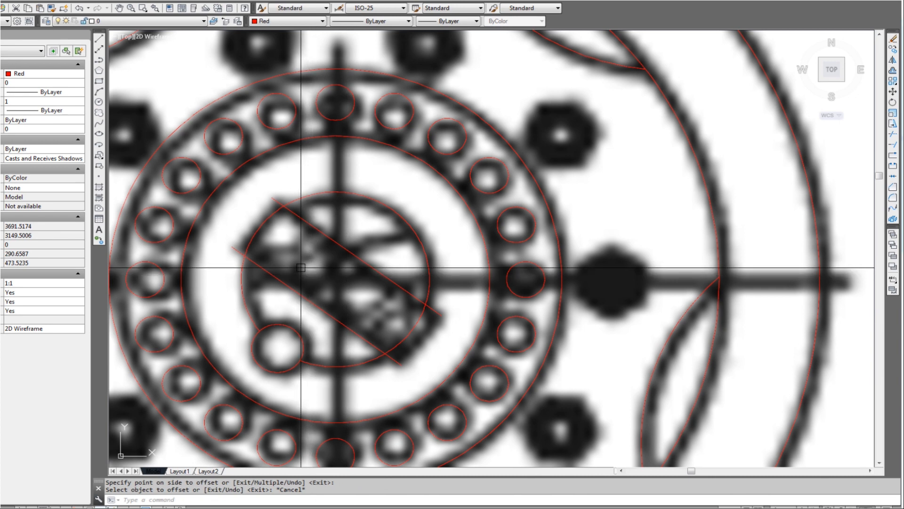
# Turn object snap on and draw two short lines joining the endpoints of the parallel diagonals, closing the band into a rectangle
pyautogui.write('l')
pyautogui.press('Return')
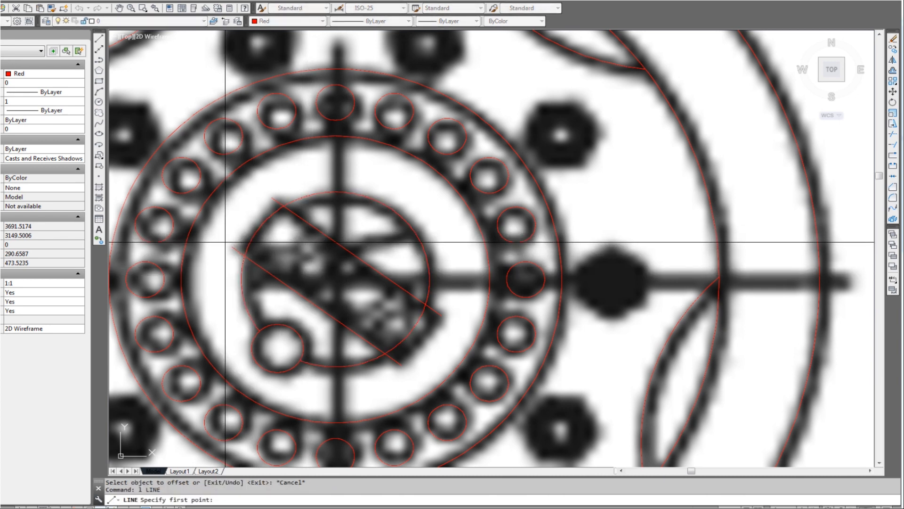
pyautogui.press('F3')
pyautogui.click(232, 246)
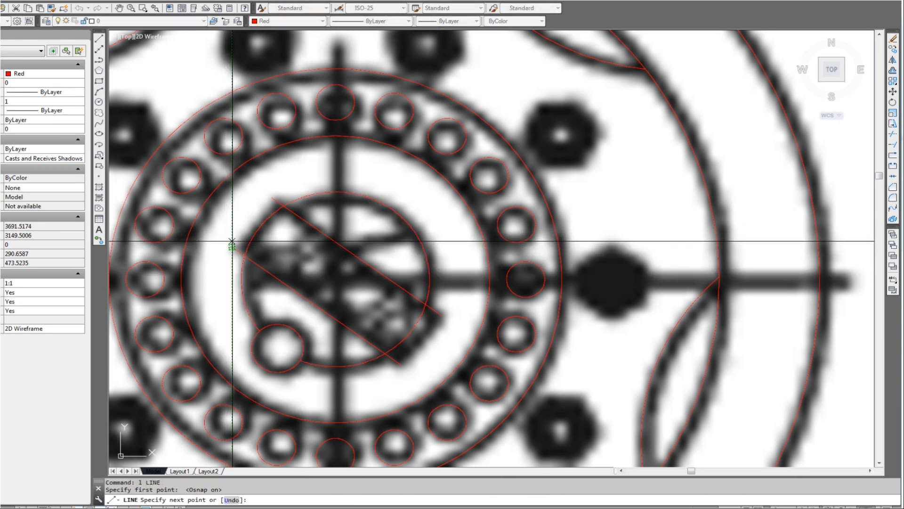
pyautogui.click(272, 199)
pyautogui.press('Return')
pyautogui.press('Return')
pyautogui.click(441, 315)
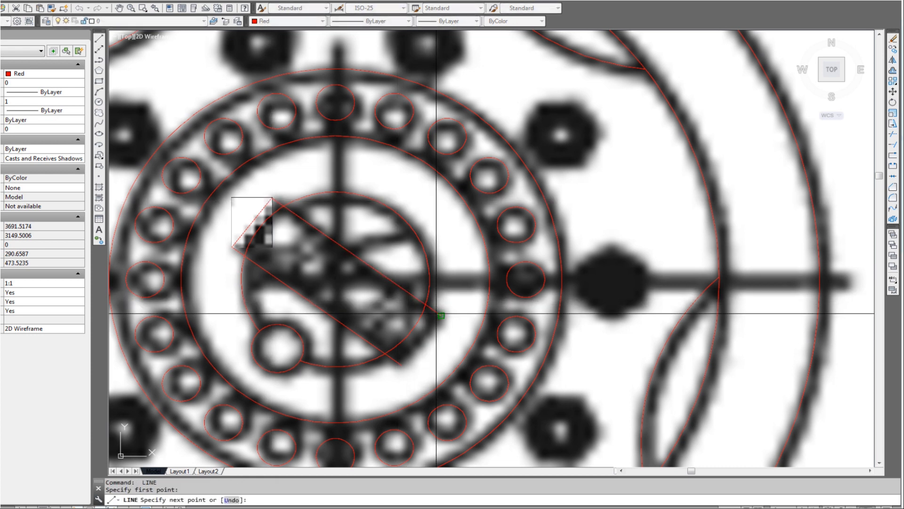
pyautogui.click(404, 364)
pyautogui.press('Escape')
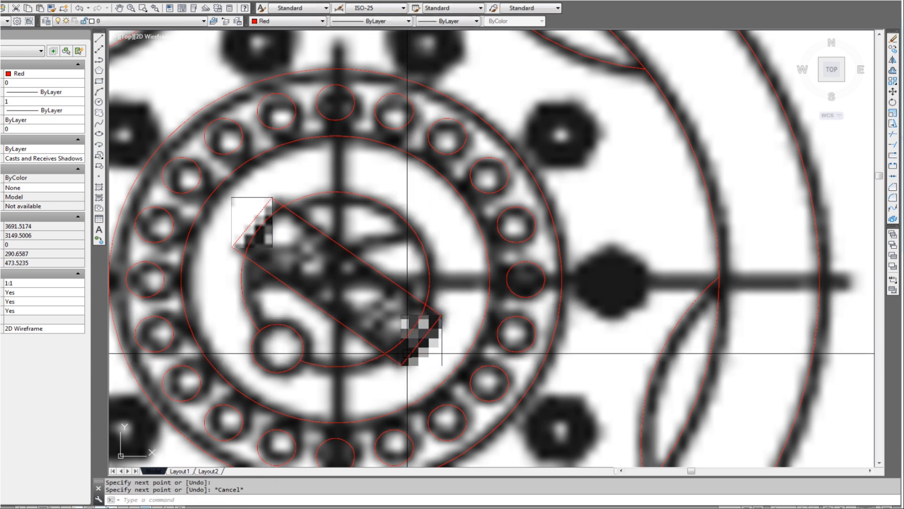
# Fillet the band rectangle's lower-right short side to both long diagonals with radius 0
pyautogui.moveTo(404, 344); pyautogui.dragTo(390, 343, button='middle')
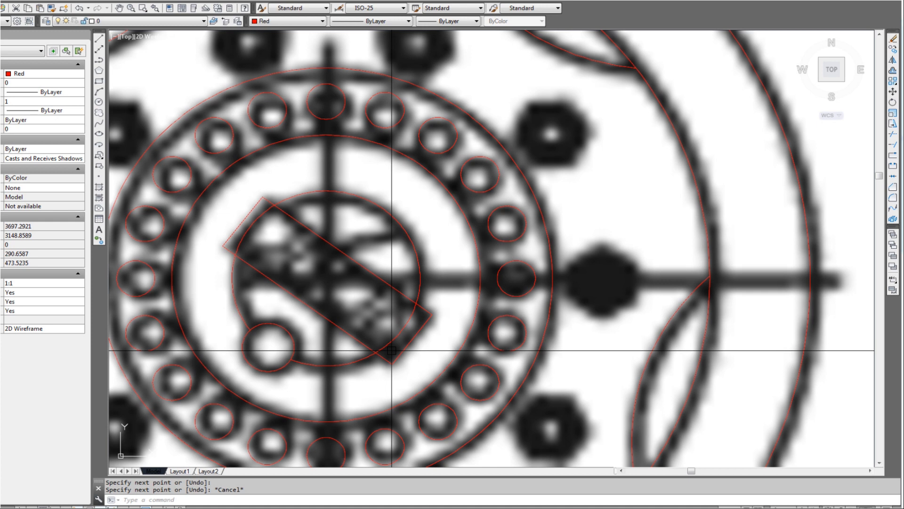
pyautogui.write('f')
pyautogui.press('Return')
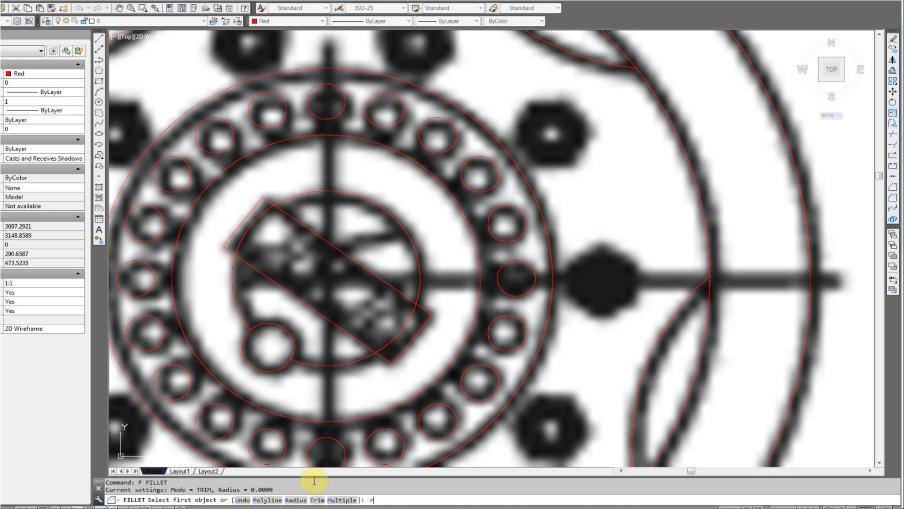
pyautogui.press('Return')
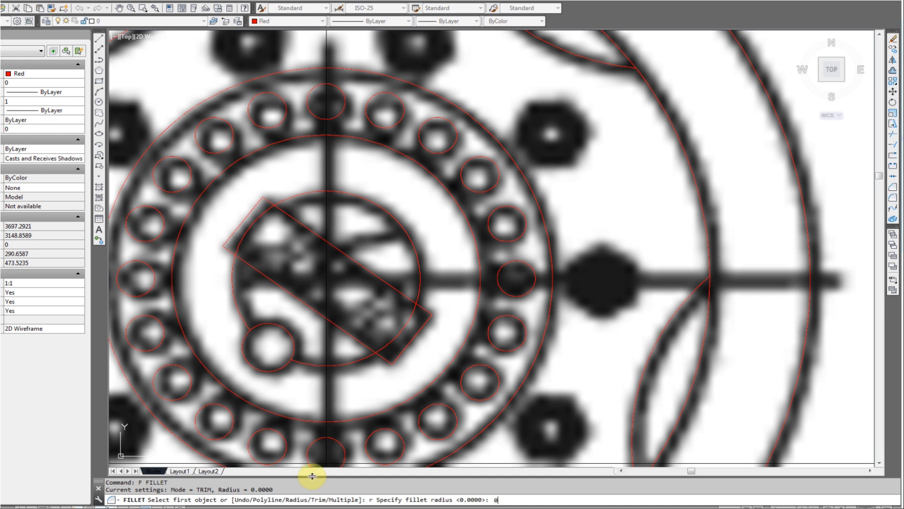
pyautogui.press('Return')
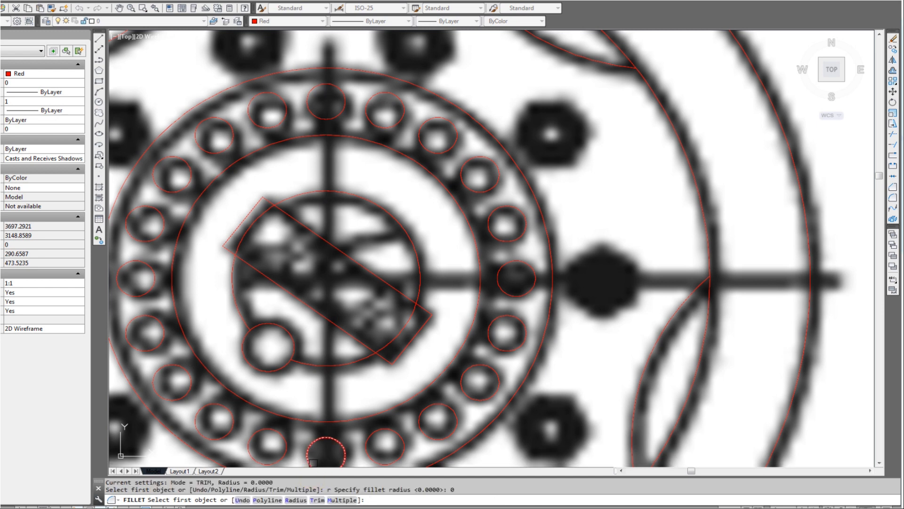
pyautogui.click(384, 360)
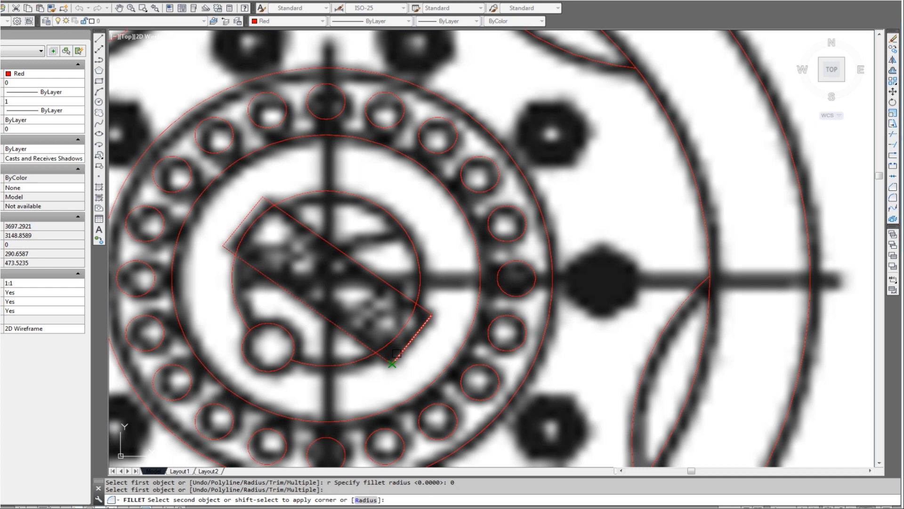
pyautogui.click(396, 354)
pyautogui.press('Return')
pyautogui.click(422, 311)
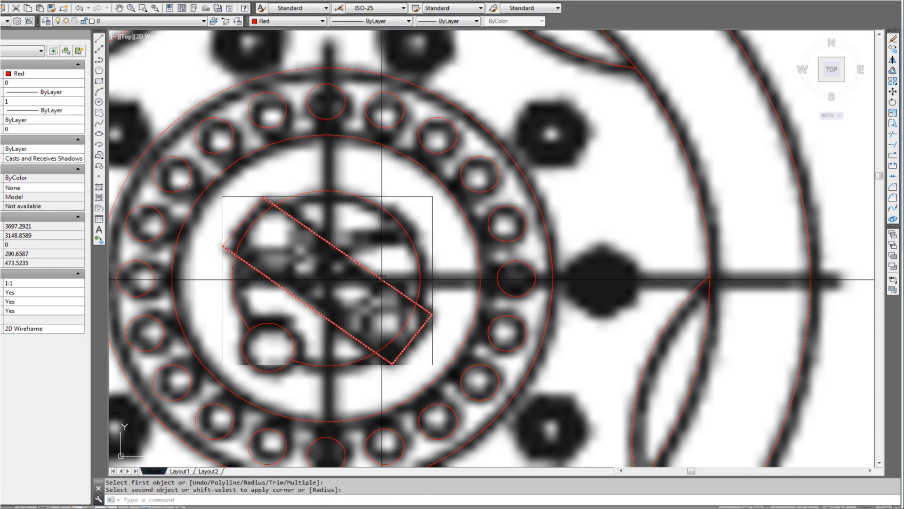
# Fillet the band rectangle's upper-left short side to both long diagonals, joining all four sides into one closed polyline
pyautogui.press('Return')
pyautogui.click(295, 219)
pyautogui.click(251, 210)
pyautogui.press('Return')
pyautogui.click(232, 235)
pyautogui.click(231, 252)
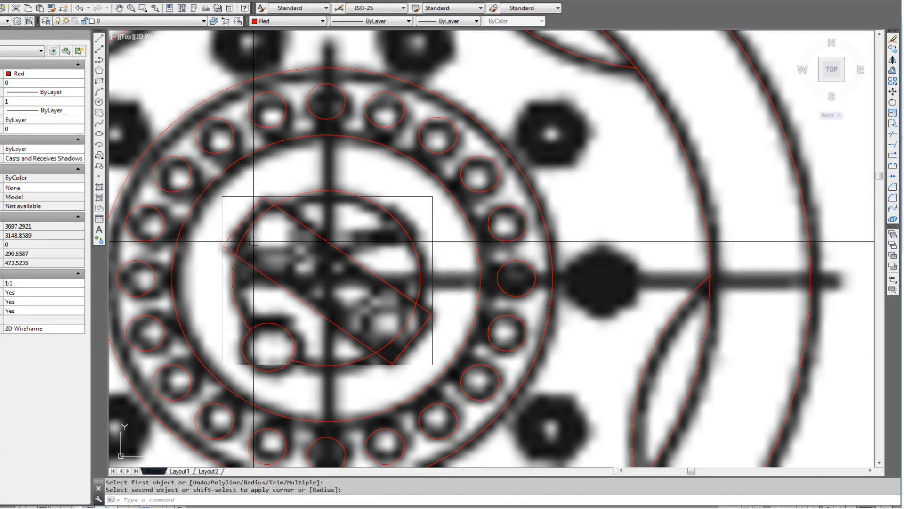
pyautogui.scroll(2, 254, 241)
pyautogui.press('Escape')
pyautogui.click(254, 281)
pyautogui.scroll(-2, 253, 281)
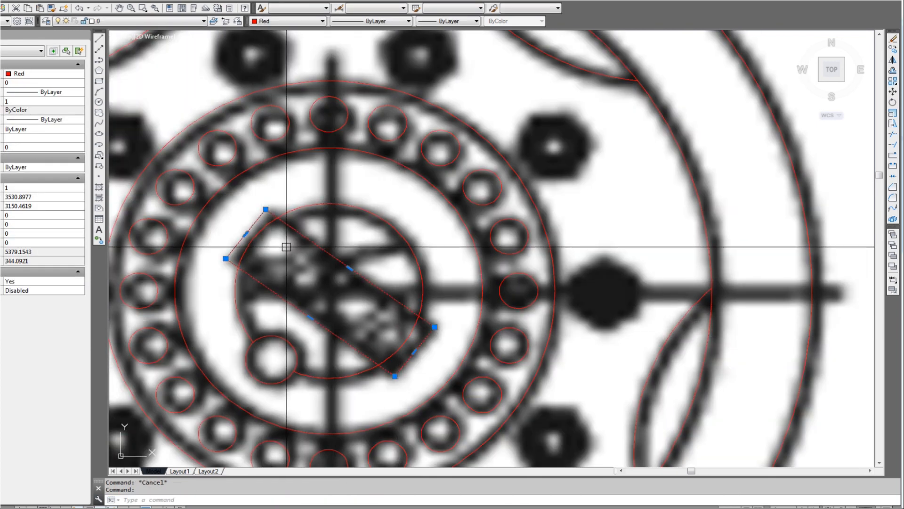
pyautogui.press('Escape')
# Trim away the parts of the innermost hub circle that lie inside the diagonal rectangle
pyautogui.write('tr')
pyautogui.press('Return')
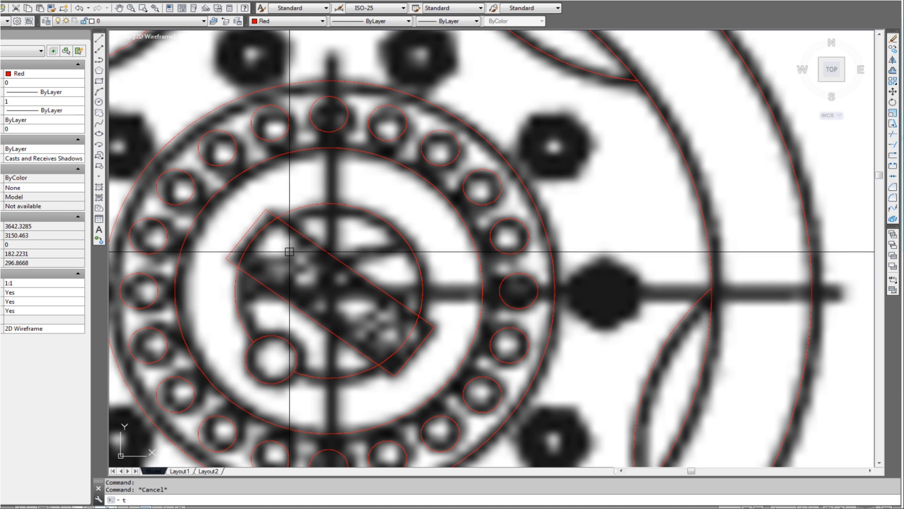
pyautogui.click(298, 233)
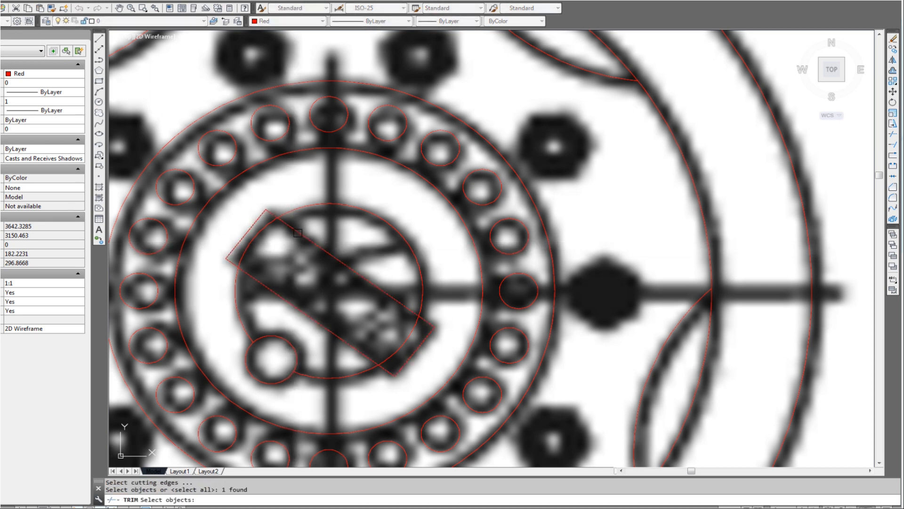
pyautogui.click(259, 228)
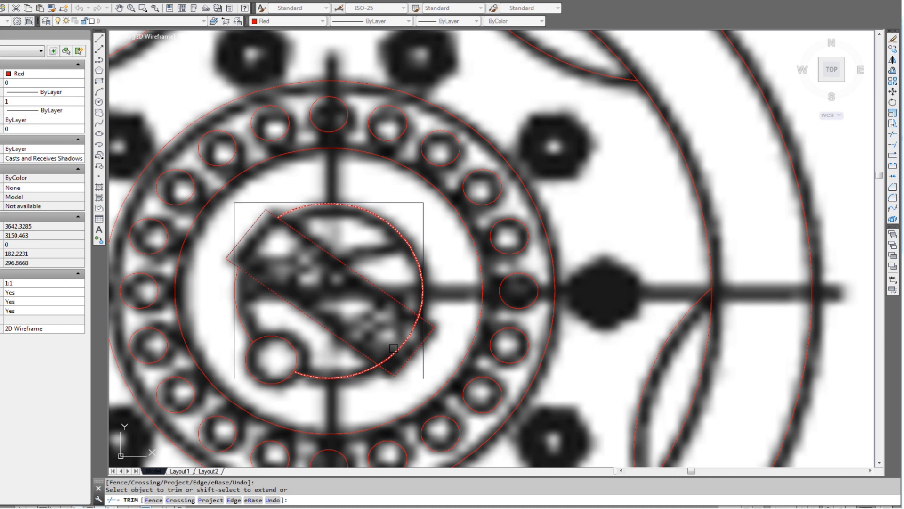
pyautogui.click(395, 348)
pyautogui.press('Escape')
# Save the drawing
pyautogui.scroll(-8, 381, 346)
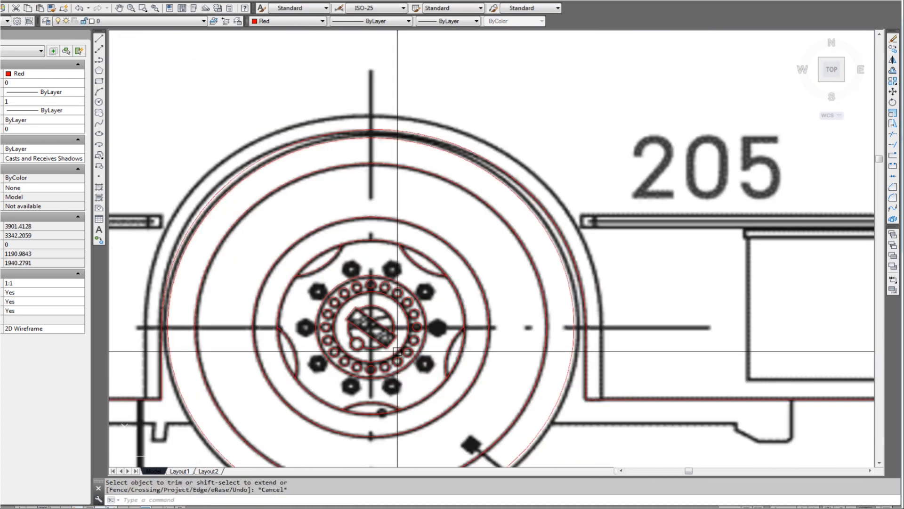
pyautogui.scroll(3, 365, 344)
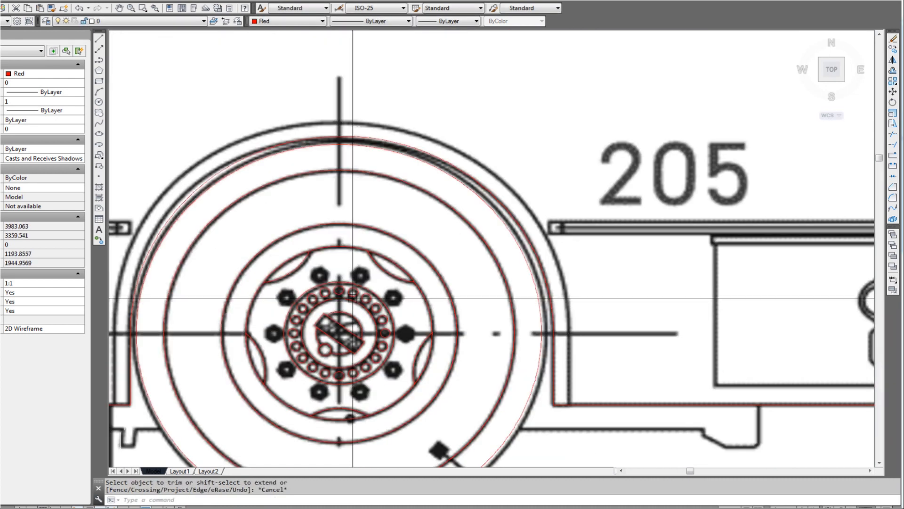
pyautogui.scroll(1, 325, 269)
pyautogui.scroll(-1, 349, 269)
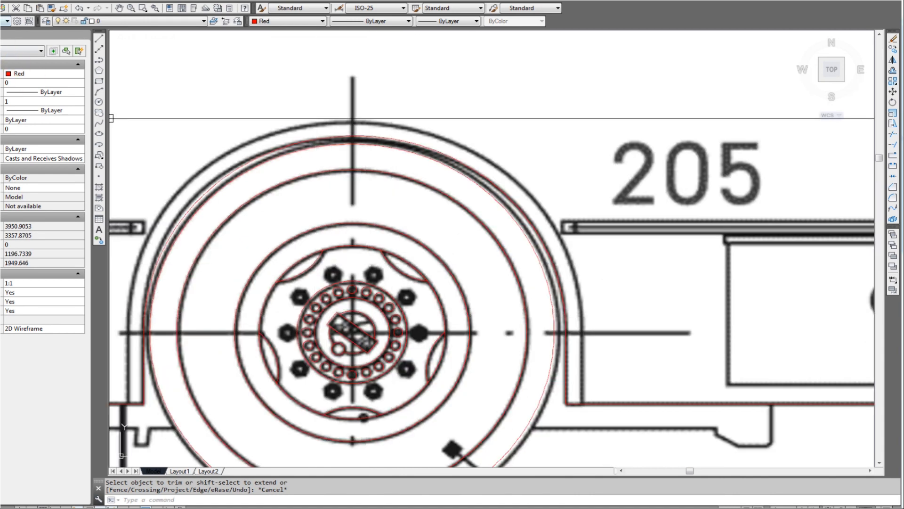
pyautogui.scroll(-3, 404, 283)
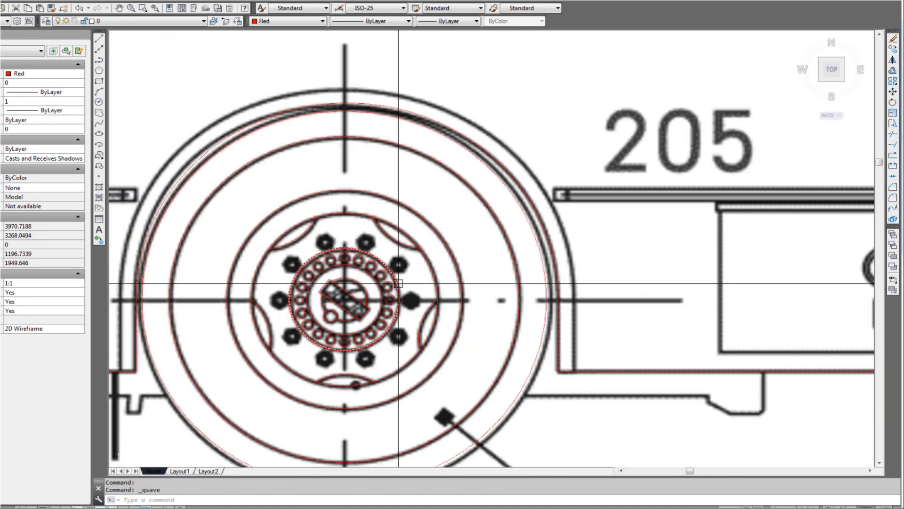
# Examine the nuts surrounding the hub's hole ring and run a quick calculation in Calculator
pyautogui.scroll(6, 408, 321)
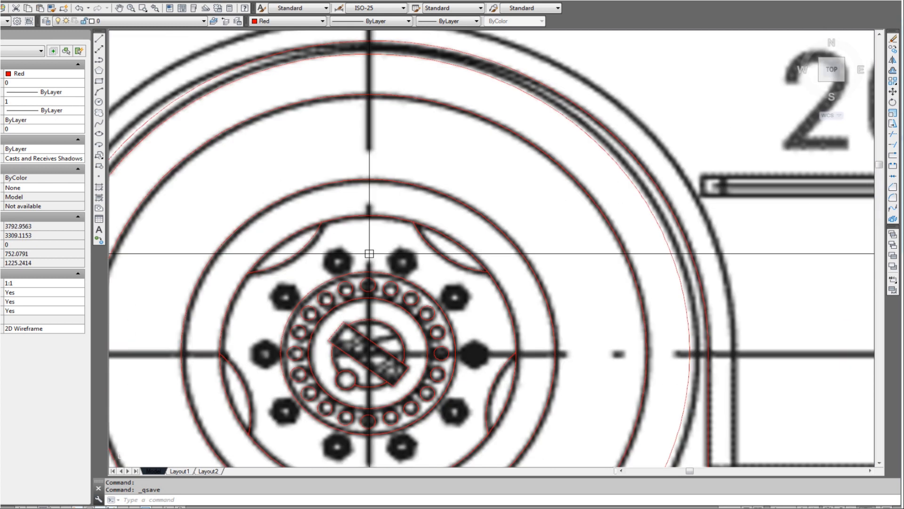
pyautogui.scroll(-2, 370, 254)
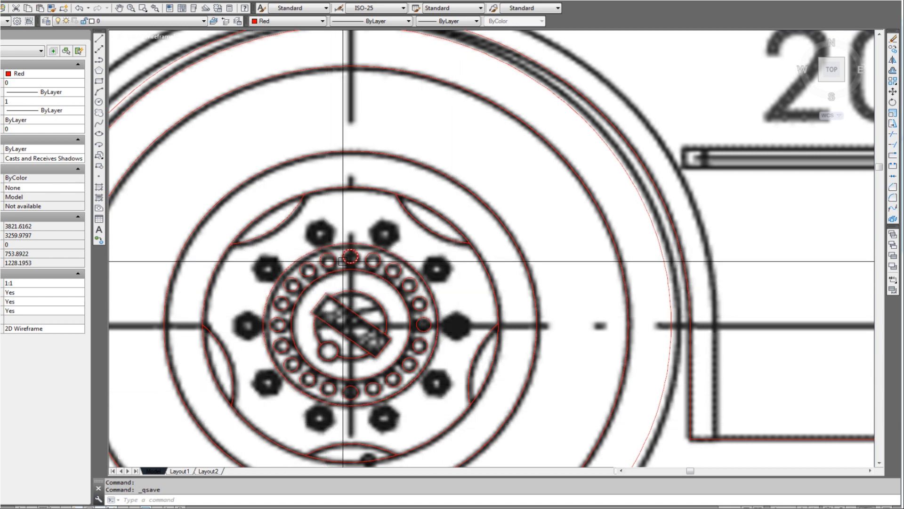
pyautogui.scroll(2, 333, 241)
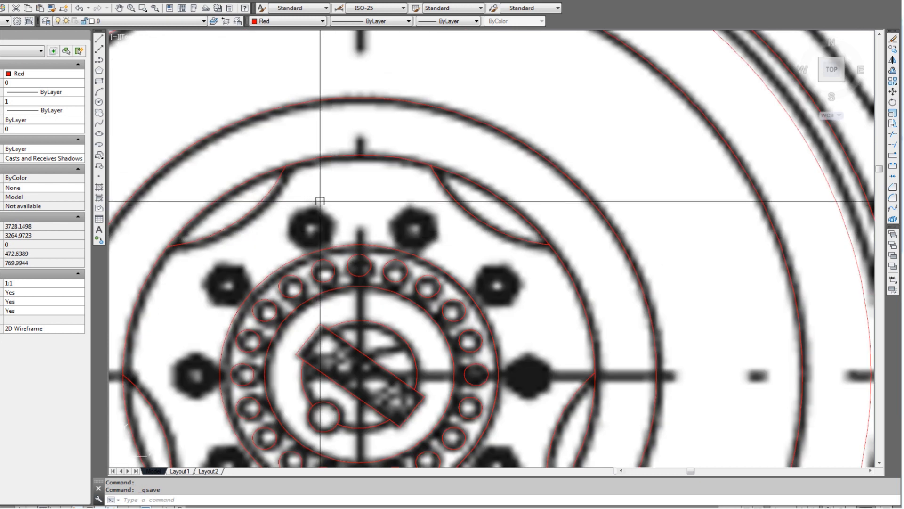
pyautogui.moveTo(419, 252); pyautogui.dragTo(409, 188, button='middle')
pyautogui.moveTo(395, 335); pyautogui.dragTo(405, 266, button='middle')
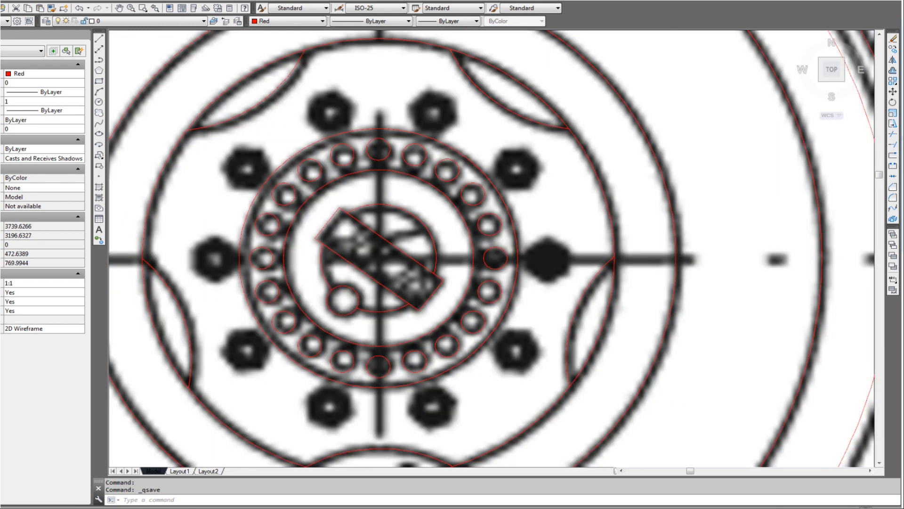
pyautogui.scroll(2, 197, 242)
pyautogui.scroll(-1, 198, 242)
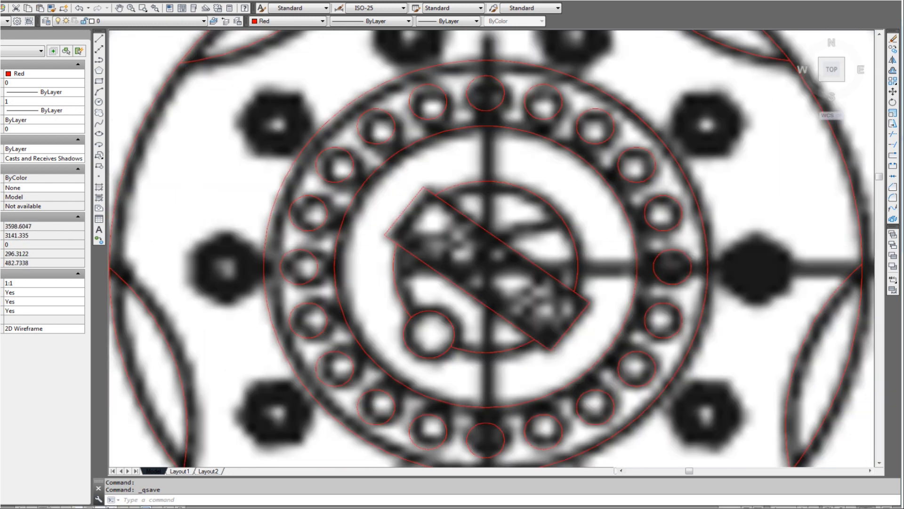
pyautogui.scroll(3, 201, 242)
pyautogui.scroll(-2, 278, 242)
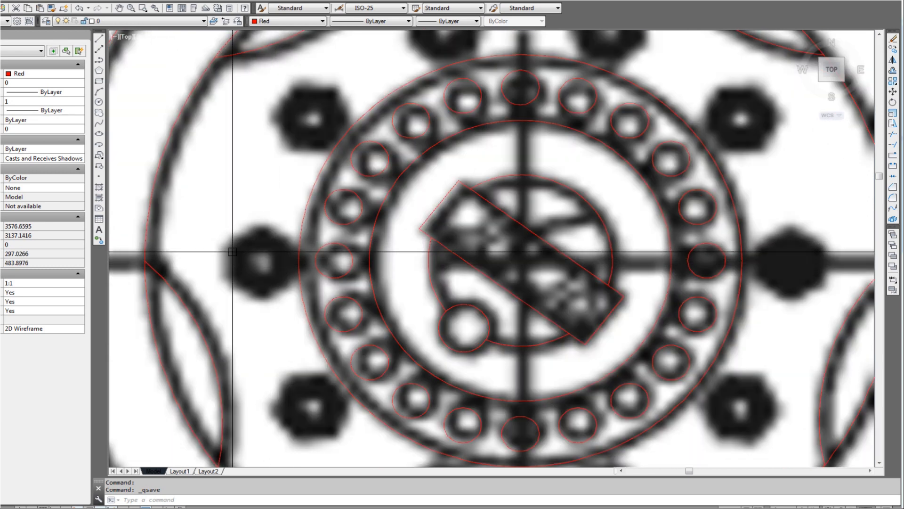
pyautogui.scroll(2, 215, 246)
pyautogui.moveTo(215, 246); pyautogui.dragTo(216, 248, button='middle')
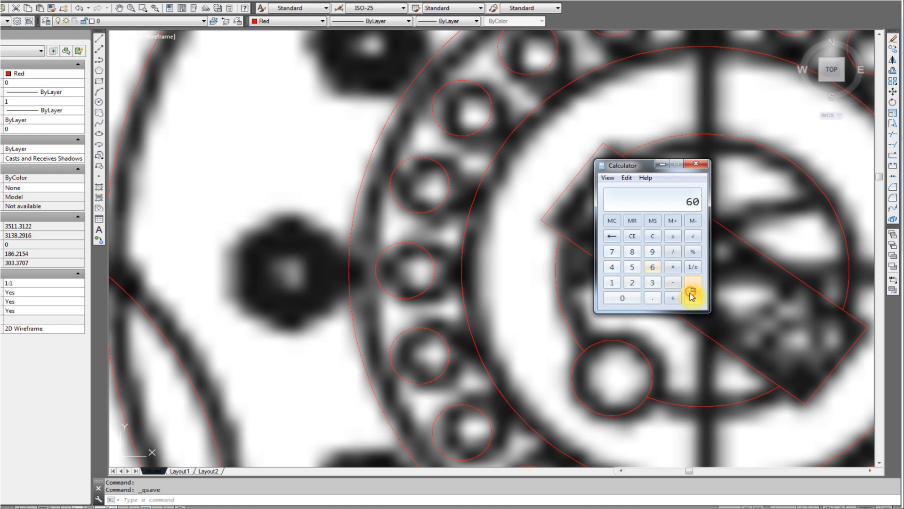
pyautogui.click(384, 318)
pyautogui.press('Escape')
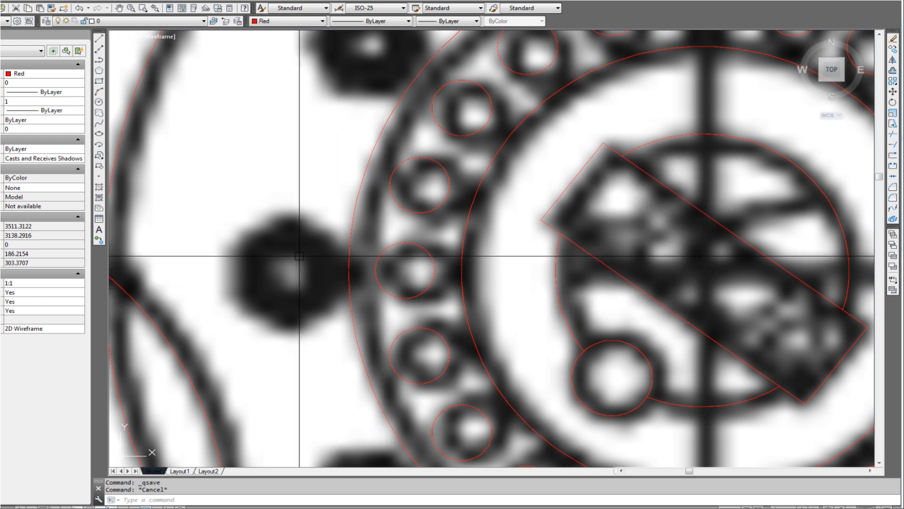
# Draw a circle around the nut directly left of the hole ring, from the nut's center out to its outer edge
pyautogui.moveTo(281, 247); pyautogui.dragTo(269, 231, button='middle')
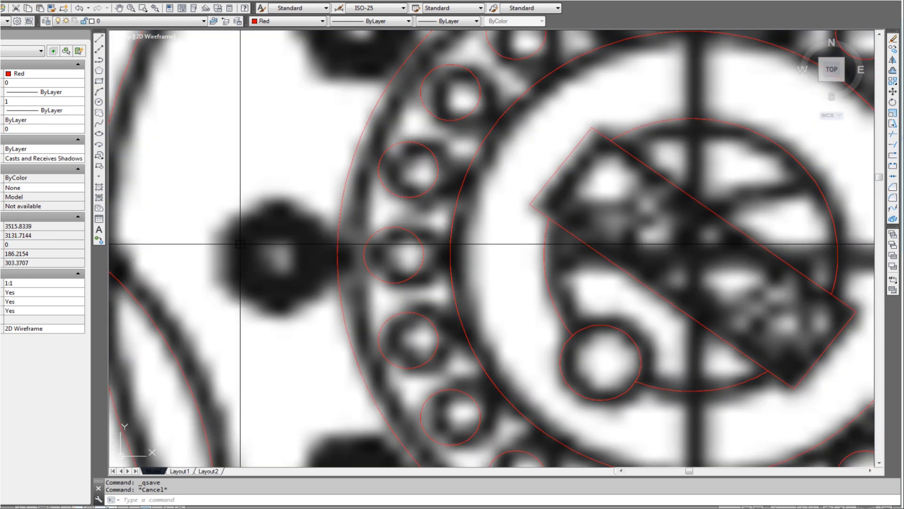
pyautogui.write('c')
pyautogui.press('Return')
pyautogui.click(276, 258)
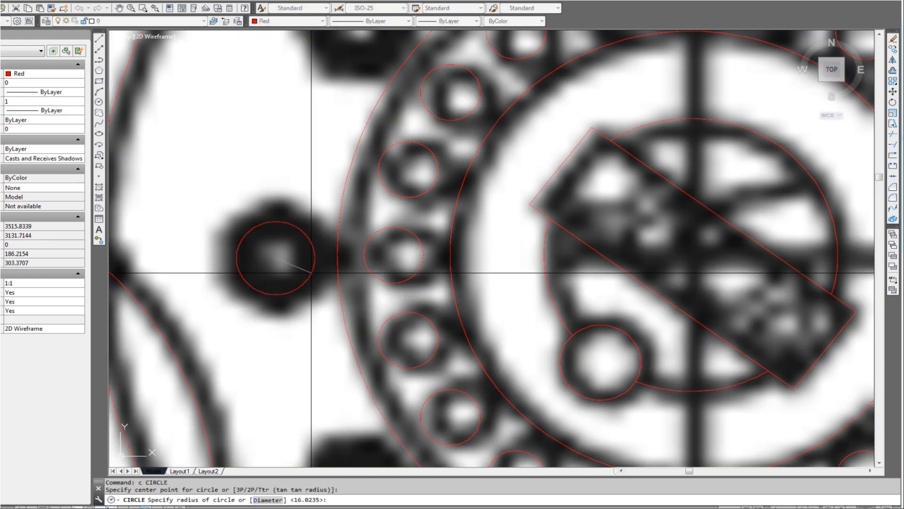
pyautogui.press('Escape')
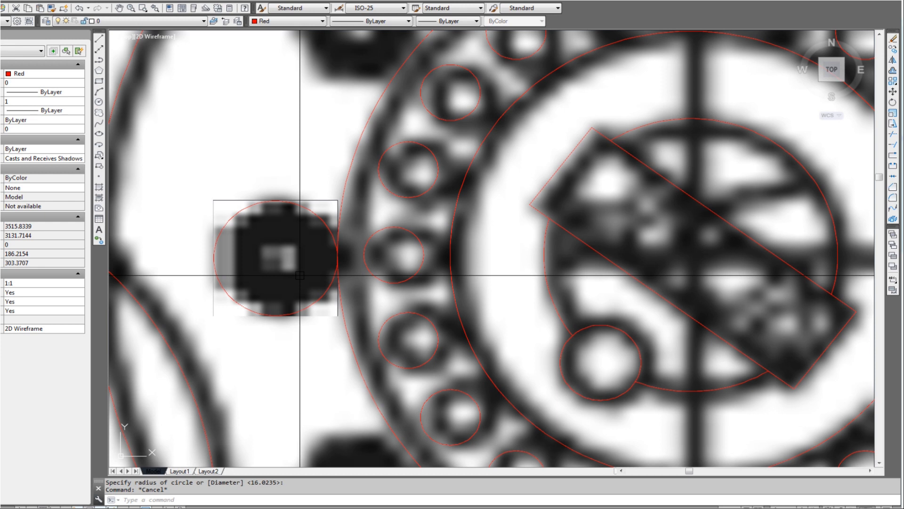
# Draw a vertical line from the center of the left nut's circle down to its lowest point
pyautogui.write('l')
pyautogui.press('Return')
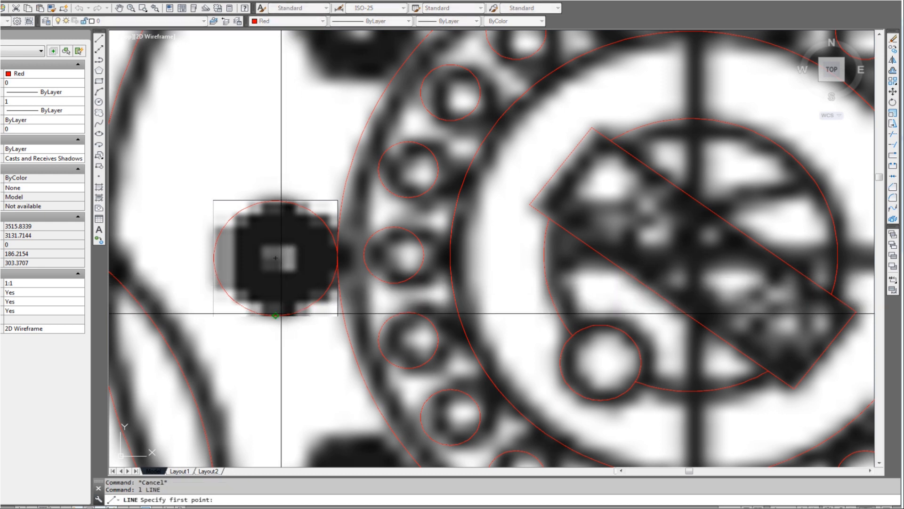
pyautogui.click(275, 264)
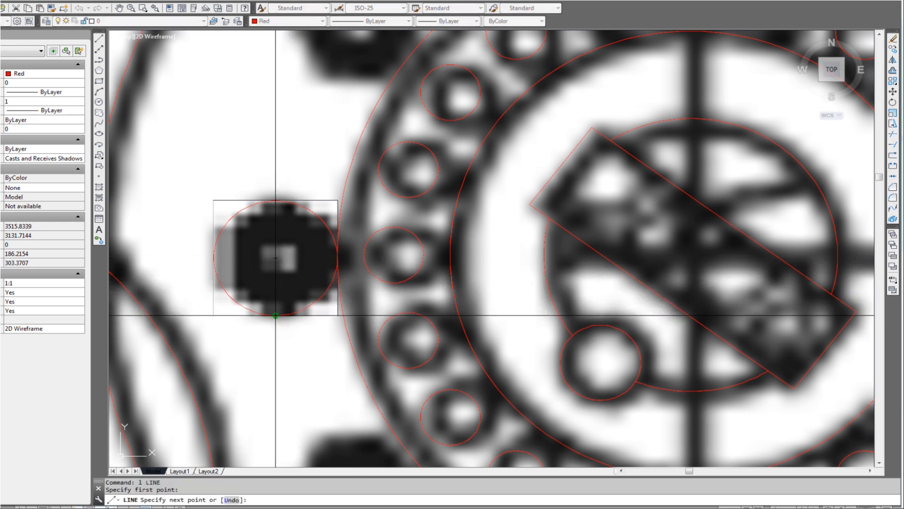
pyautogui.click(275, 315)
pyautogui.press('Return')
# Copy the vertical radius line by rotating it about the nut's center every 60 degrees, up to 300 degrees
pyautogui.click(286, 290)
pyautogui.click(275, 296)
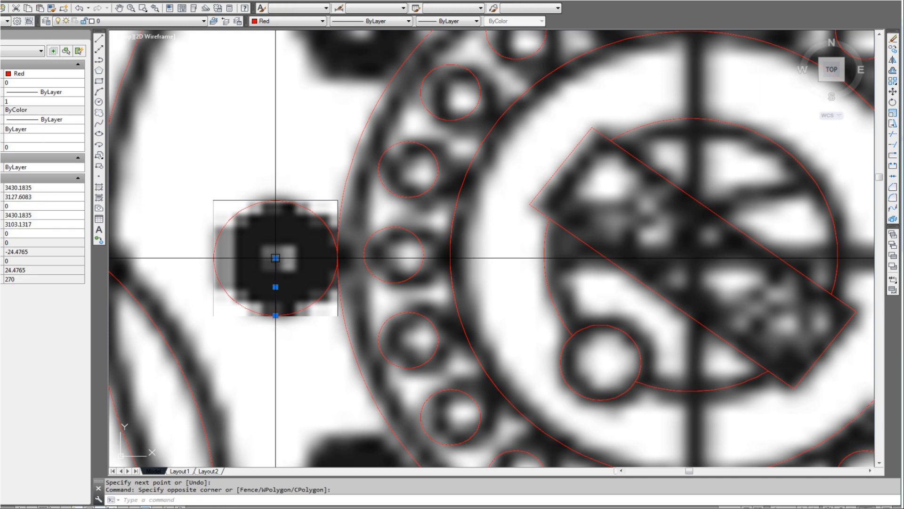
pyautogui.click(276, 258)
pyautogui.press('space')
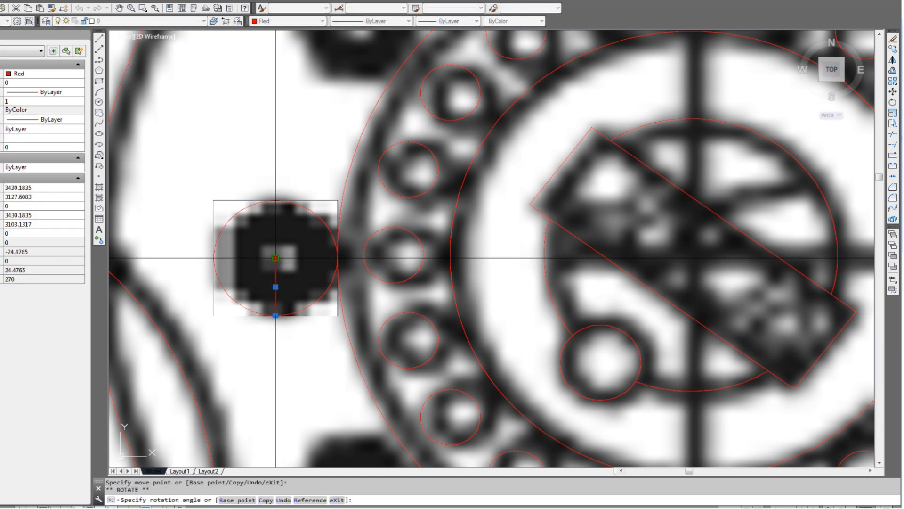
pyautogui.scroll(2, 272, 266)
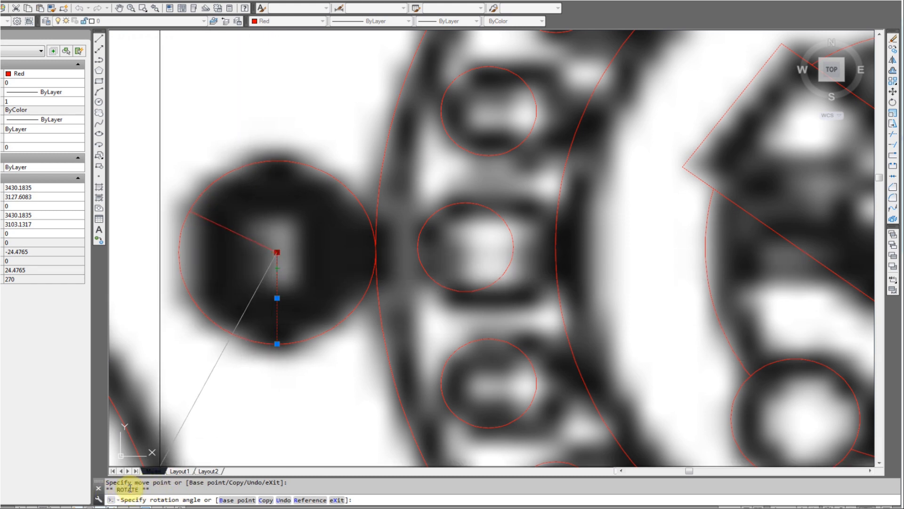
pyautogui.press('space')
pyautogui.press('space')
pyautogui.press('space')
pyautogui.press('space')
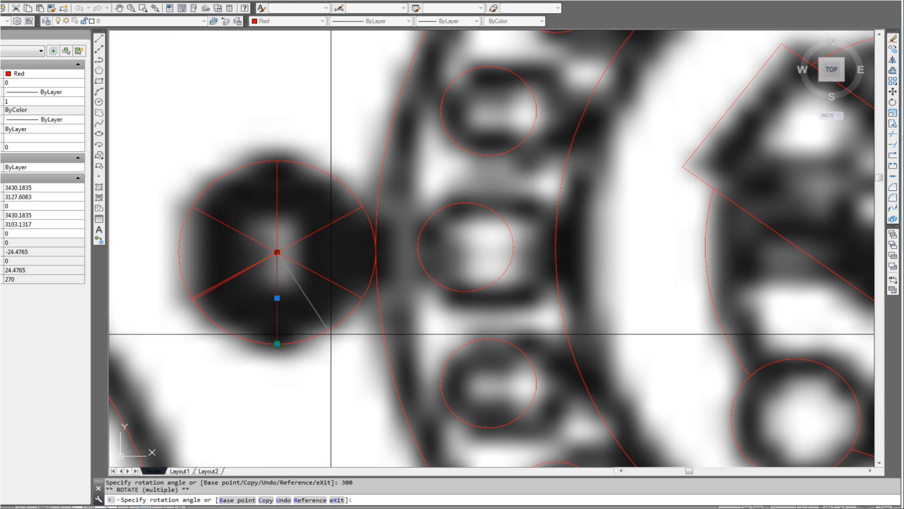
pyautogui.press('Return')
pyautogui.press('Escape')
pyautogui.press('Escape')
# Draw a hexagonal polyline for the nut through the six points where the radius lines meet the circle
pyautogui.write('p1')
pyautogui.press('Return')
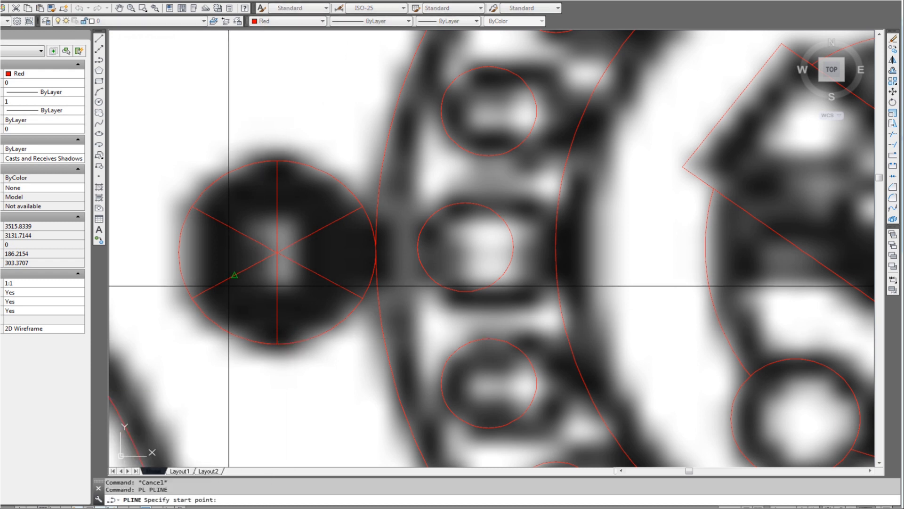
pyautogui.click(192, 298)
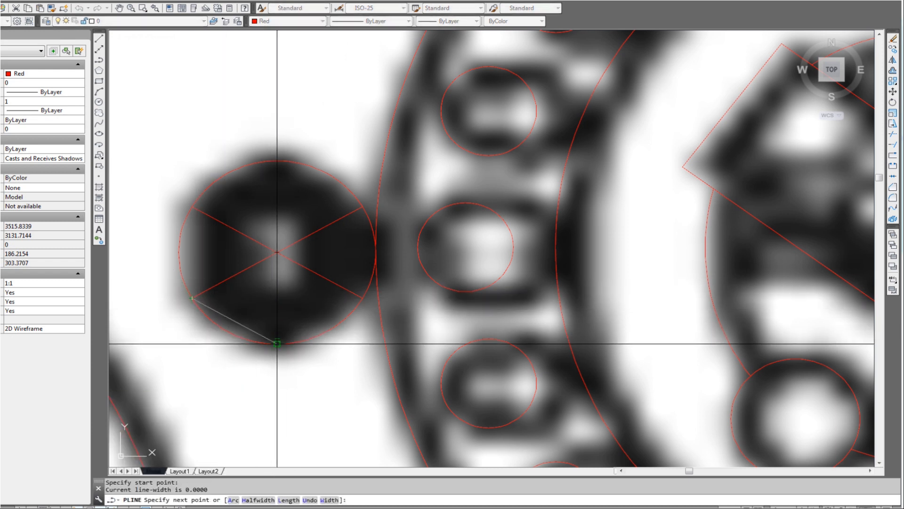
pyautogui.click(277, 342)
pyautogui.click(362, 297)
pyautogui.click(362, 207)
pyautogui.click(277, 161)
pyautogui.click(192, 206)
pyautogui.click(192, 297)
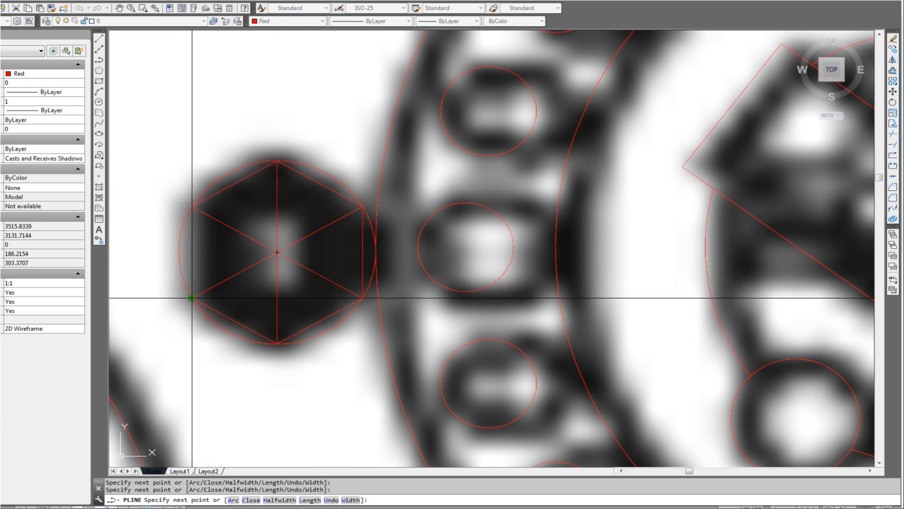
pyautogui.press('Return')
# Erase the nut's construction circle and its six radius lines, keeping only the hexagon
pyautogui.click(284, 295)
pyautogui.click(257, 243)
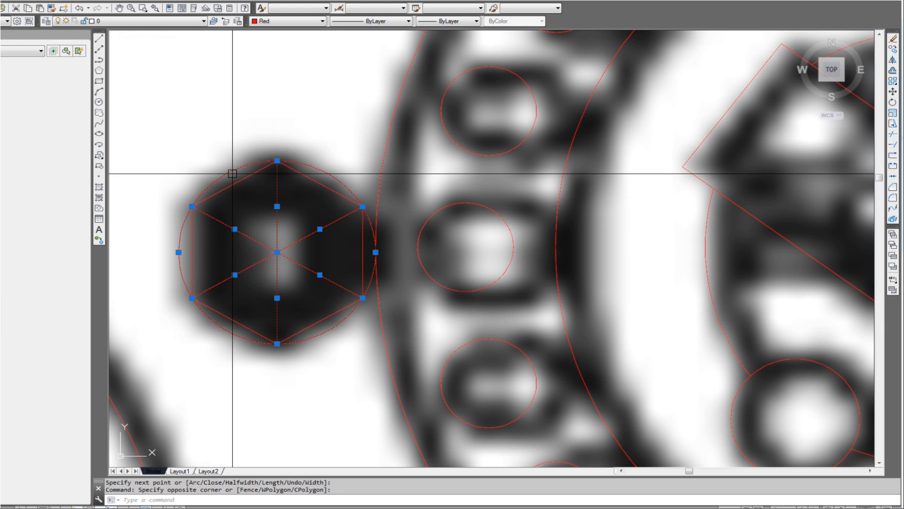
pyautogui.press('Delete')
pyautogui.write('e')
pyautogui.press('Return')
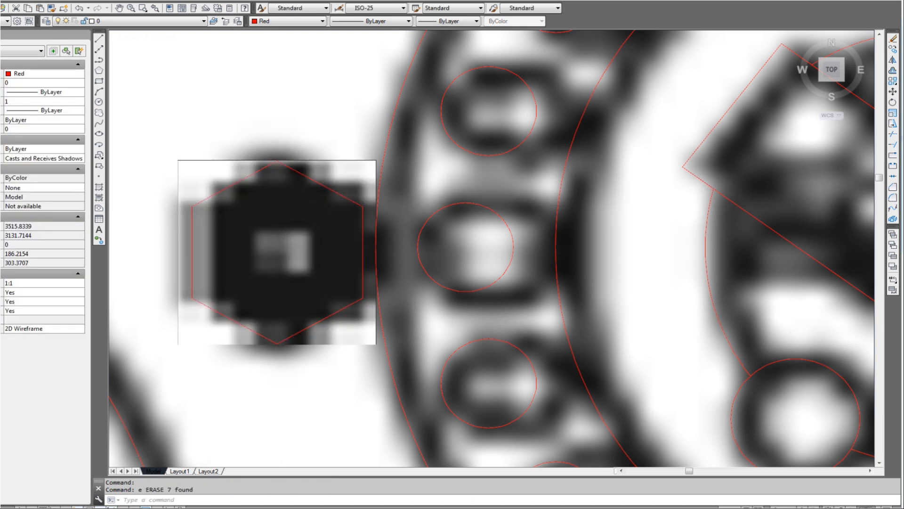
# Draw a horizontal helper line from the hub's center to the far vertical side of the left nut's hexagon
pyautogui.scroll(-5, 313, 182)
pyautogui.scroll(5, 289, 238)
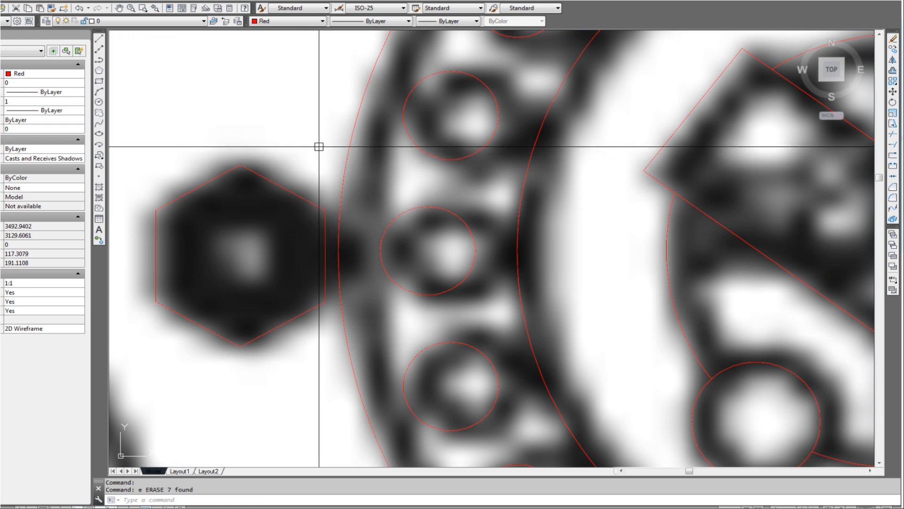
pyautogui.scroll(-3, 320, 147)
pyautogui.moveTo(343, 210); pyautogui.dragTo(293, 273, button='middle')
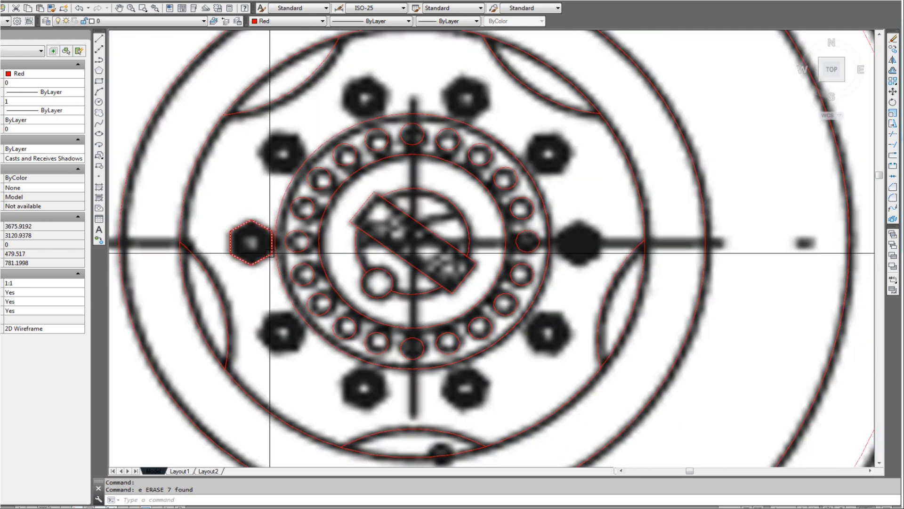
pyautogui.write('l')
pyautogui.press('Return')
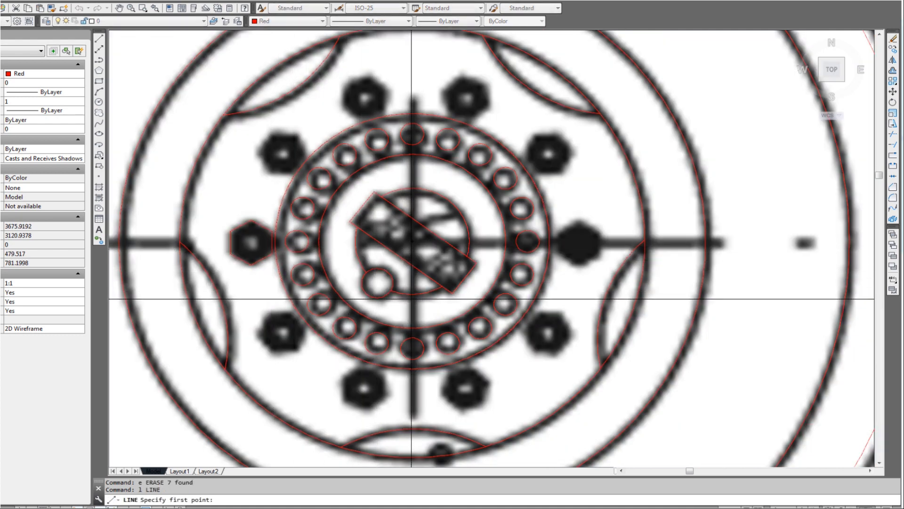
pyautogui.click(412, 241)
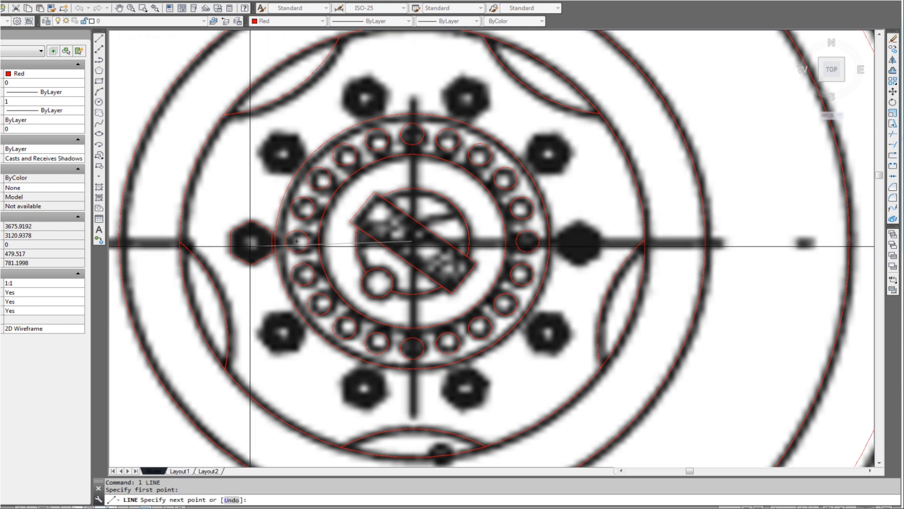
pyautogui.click(230, 241)
pyautogui.press('Escape')
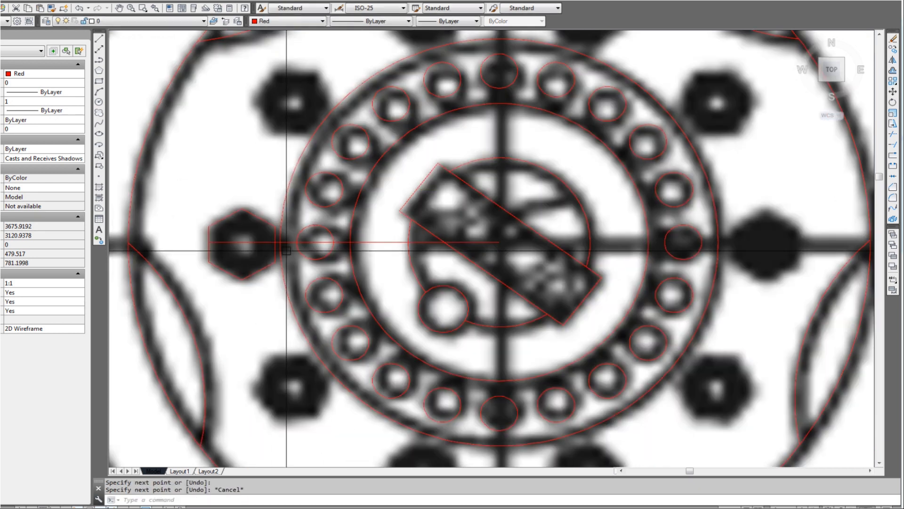
# Create a polar array of the nut's hexagon around the hub's center
pyautogui.scroll(2, 266, 242)
pyautogui.moveTo(446, 270); pyautogui.dragTo(401, 281, button='middle')
pyautogui.click(224, 275)
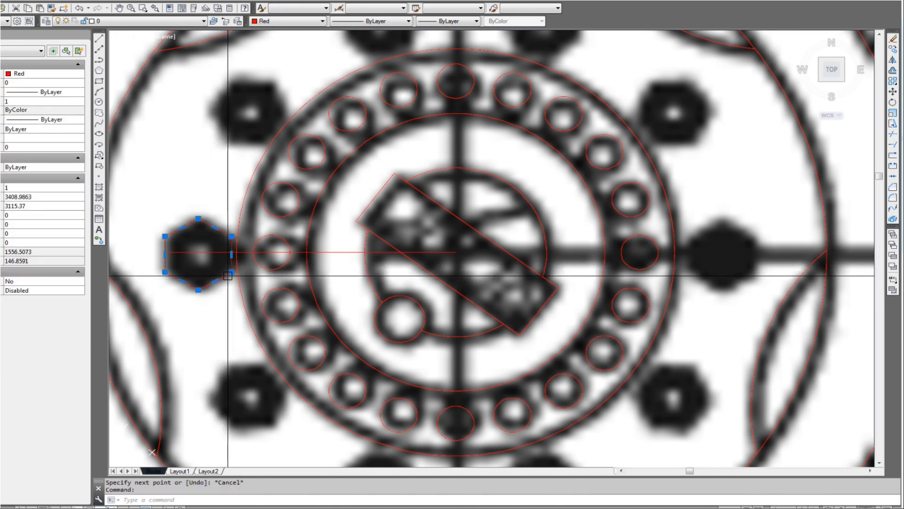
pyautogui.press('Escape')
pyautogui.write('ar')
pyautogui.press('Return')
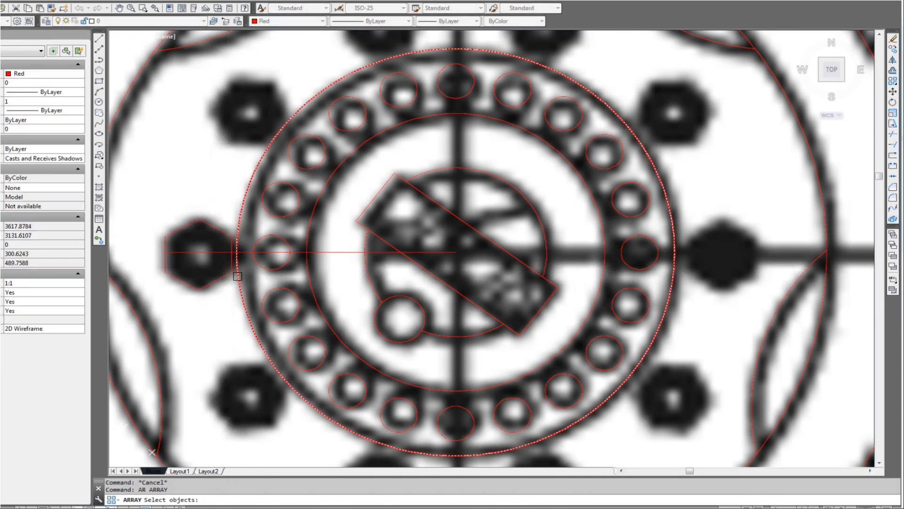
pyautogui.scroll(-2, 288, 263)
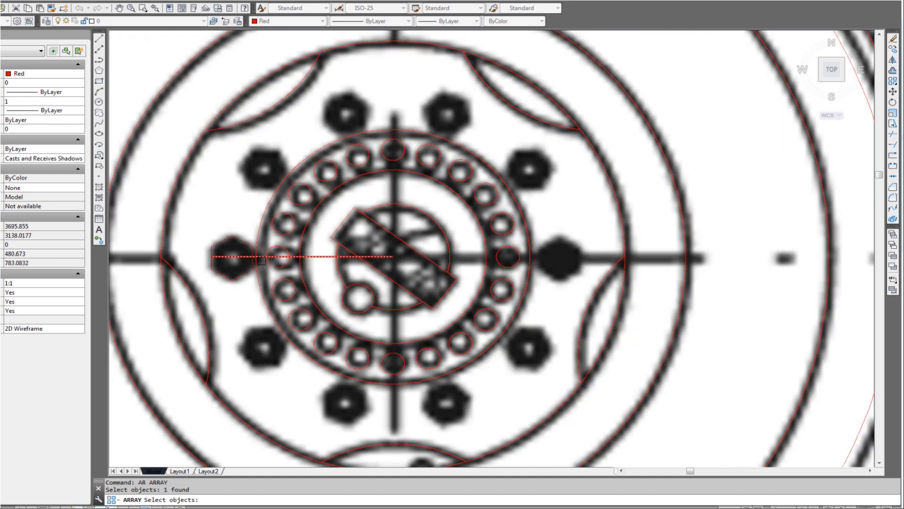
pyautogui.press('Return')
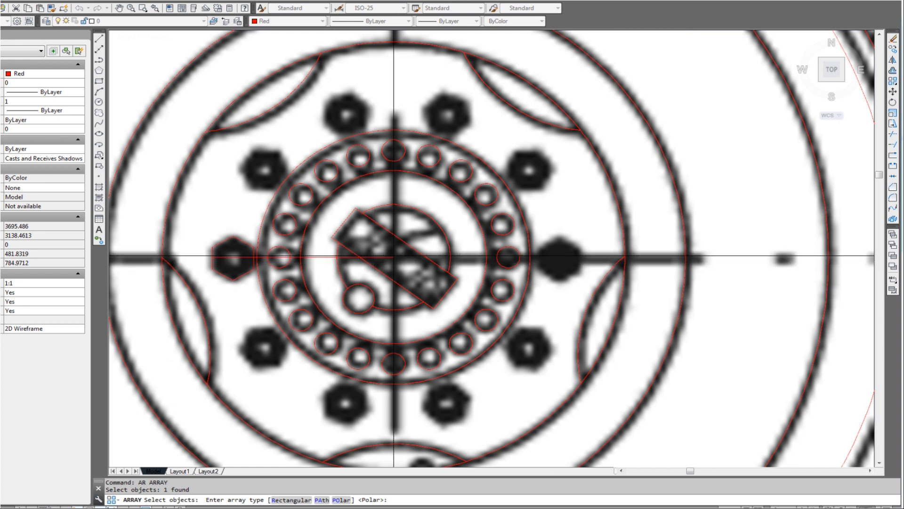
pyautogui.press('Return')
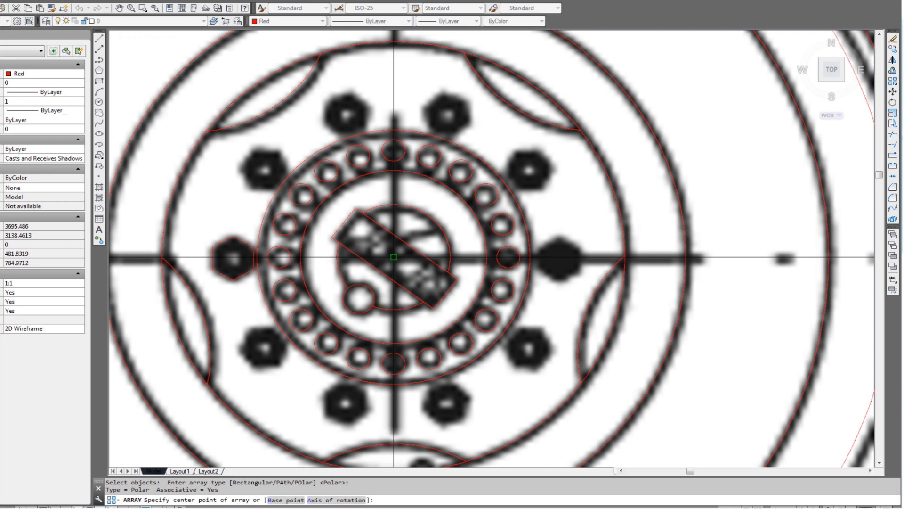
pyautogui.click(394, 257)
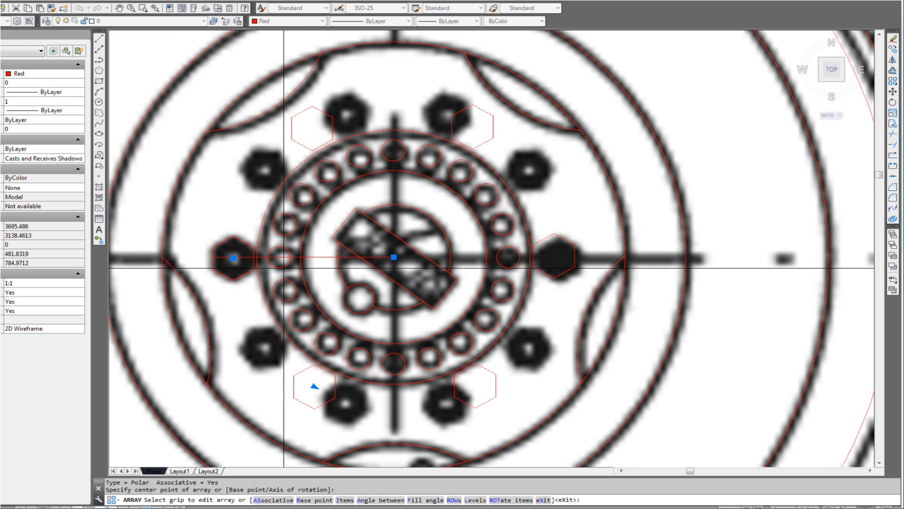
# Set the angle between the arrayed nuts to 36 degrees and extend the array to 10 items
pyautogui.write('a')
pyautogui.press('Return')
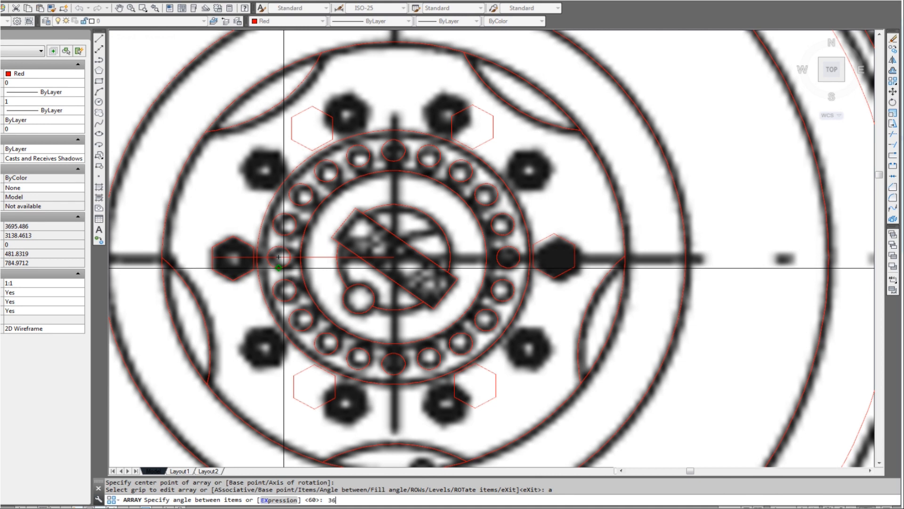
pyautogui.press('Return')
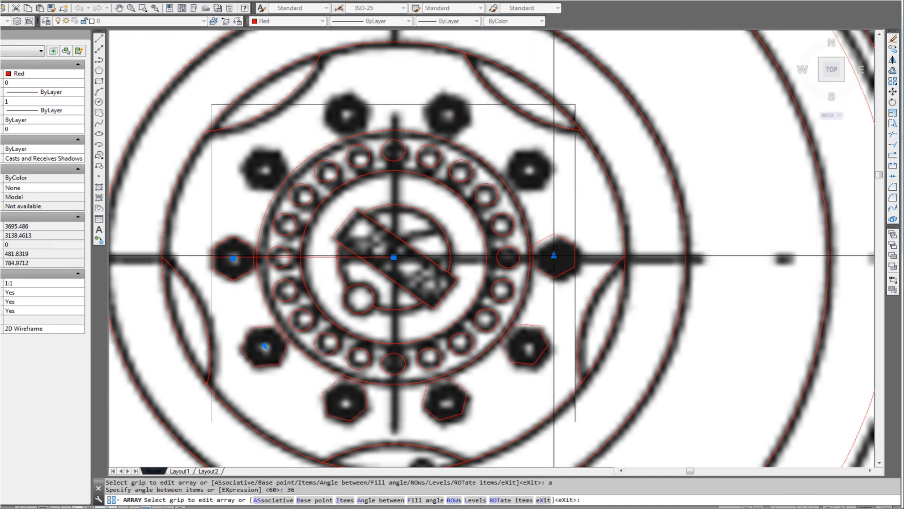
pyautogui.press('Return')
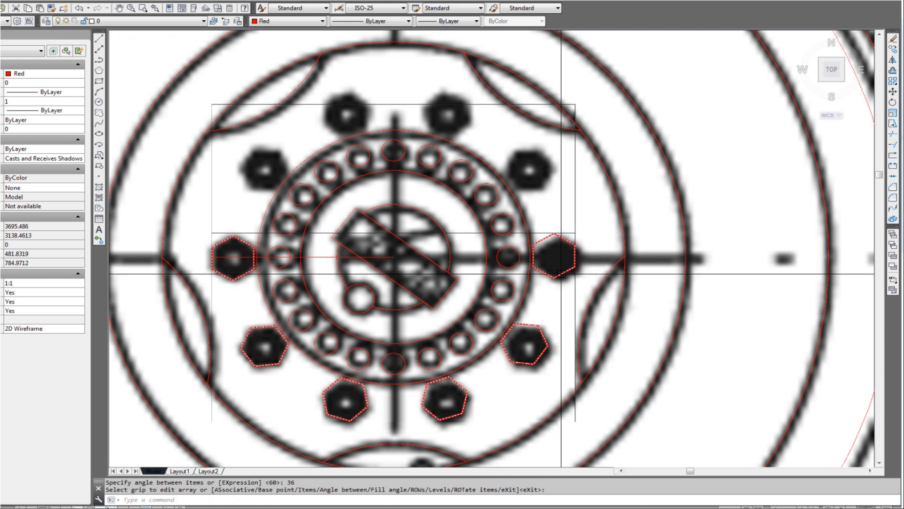
pyautogui.click(561, 273)
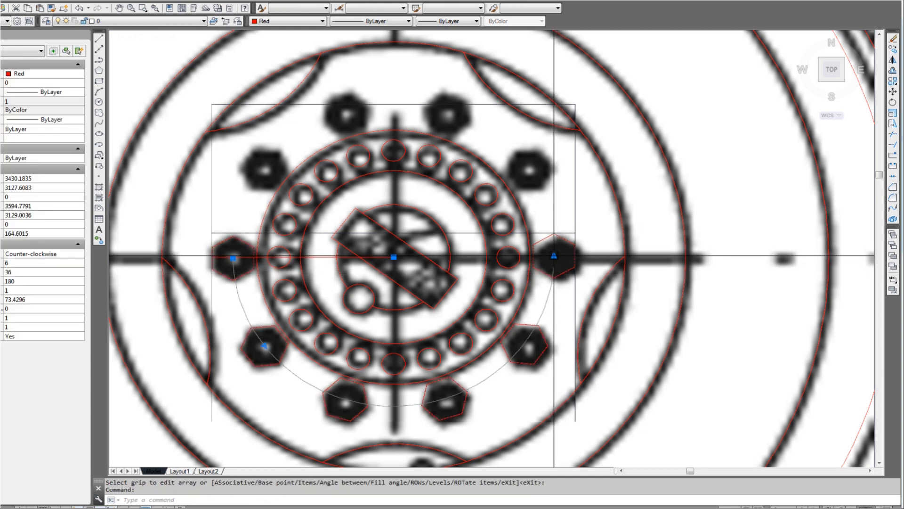
pyautogui.click(555, 255)
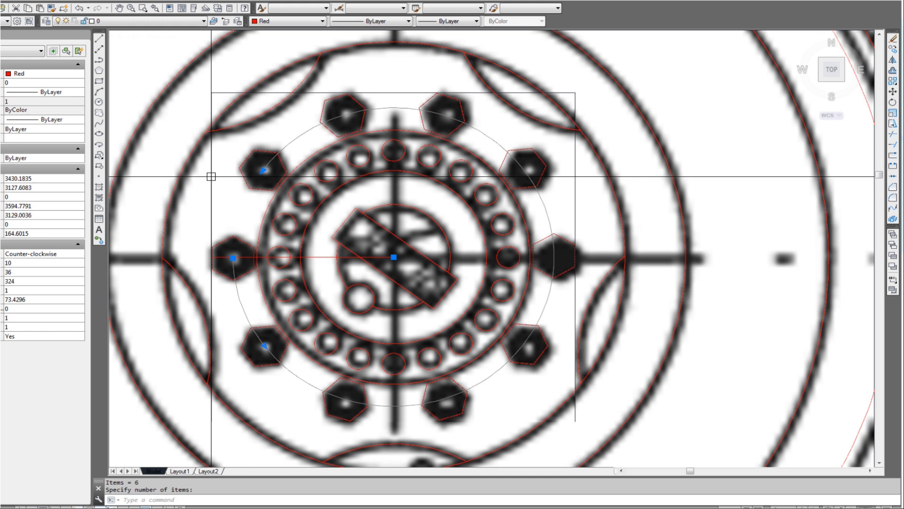
pyautogui.press('Escape')
# Erase the horizontal helper line running from the hub's center to the left nut
pyautogui.click(325, 256)
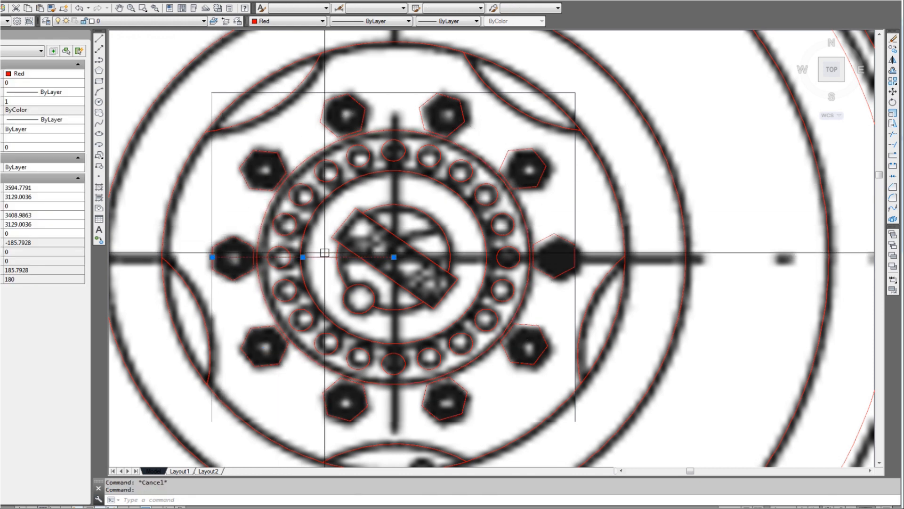
pyautogui.write('e')
pyautogui.press('Return')
# Check the whole traced wheel with its ring of nuts and save the drawing
pyautogui.scroll(-6, 371, 280)
pyautogui.moveTo(403, 307)
pyautogui.mouseDown(button='middle')
pyautogui.moveTo(387, 301)
pyautogui.moveTo(384, 321)
pyautogui.moveTo(392, 323)
pyautogui.mouseUp(button='middle')
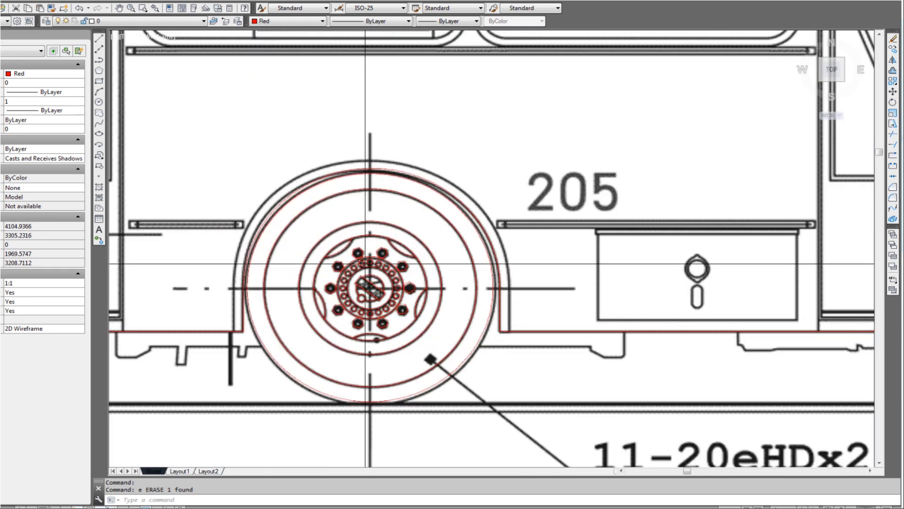
pyautogui.scroll(2, 364, 259)
pyautogui.scroll(-2, 418, 292)
pyautogui.moveTo(437, 320)
pyautogui.mouseDown(button='middle')
pyautogui.moveTo(407, 303)
pyautogui.moveTo(411, 315)
pyautogui.mouseUp(button='middle')
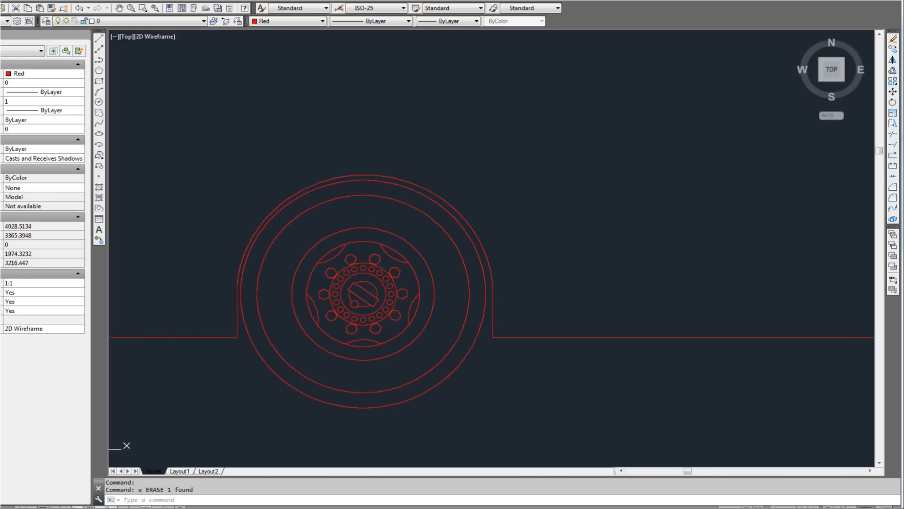
pyautogui.hotkey('ctrl', 's')
# Select all the traced circles, arcs and hub details of the rear wheel together, leaving out the wheel arch
pyautogui.scroll(-2, 518, 303)
pyautogui.moveTo(525, 308)
pyautogui.mouseDown(button='middle')
pyautogui.moveTo(552, 305)
pyautogui.moveTo(455, 321)
pyautogui.moveTo(443, 312)
pyautogui.mouseUp(button='middle')
pyautogui.scroll(-2, 528, 311)
pyautogui.scroll(2, 405, 327)
pyautogui.click(406, 339)
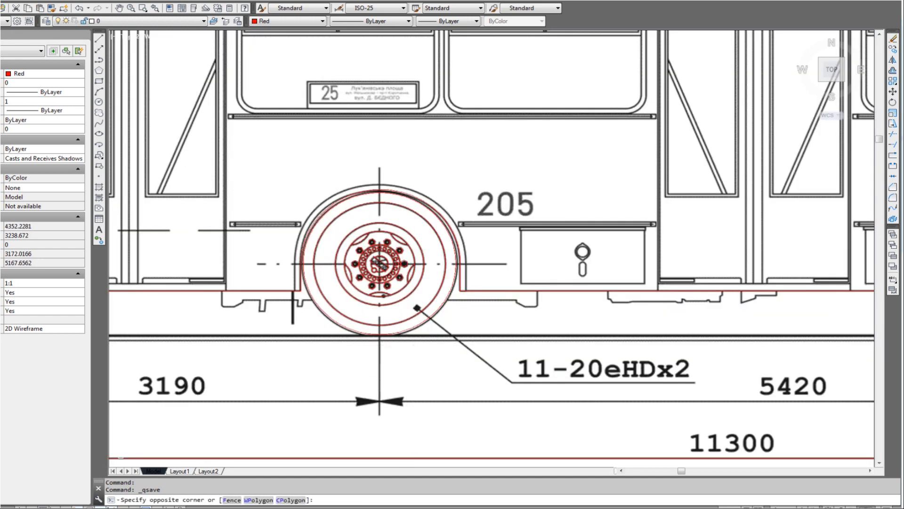
pyautogui.click(333, 207)
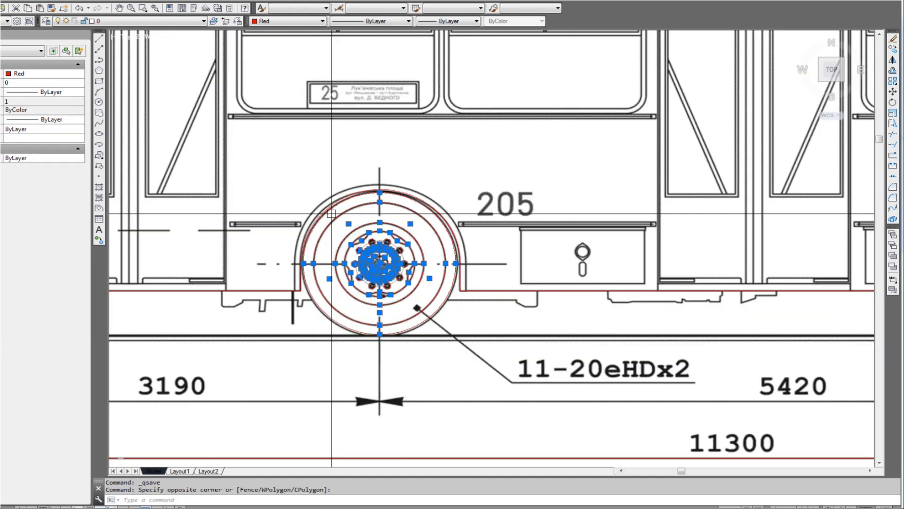
pyautogui.scroll(2, 372, 269)
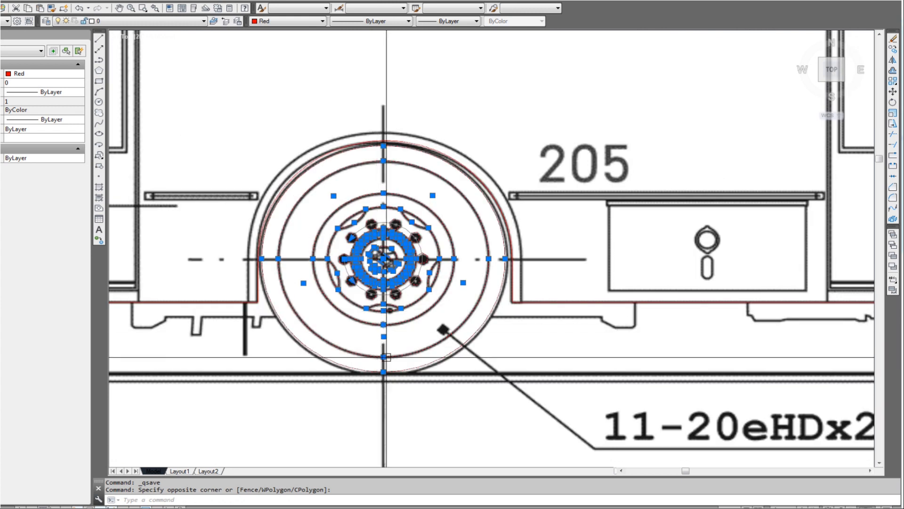
# Copy the selected rear wheel geometry horizontally, with ortho on, onto the front axle wheel of the trolleybus side view
pyautogui.click(379, 264)
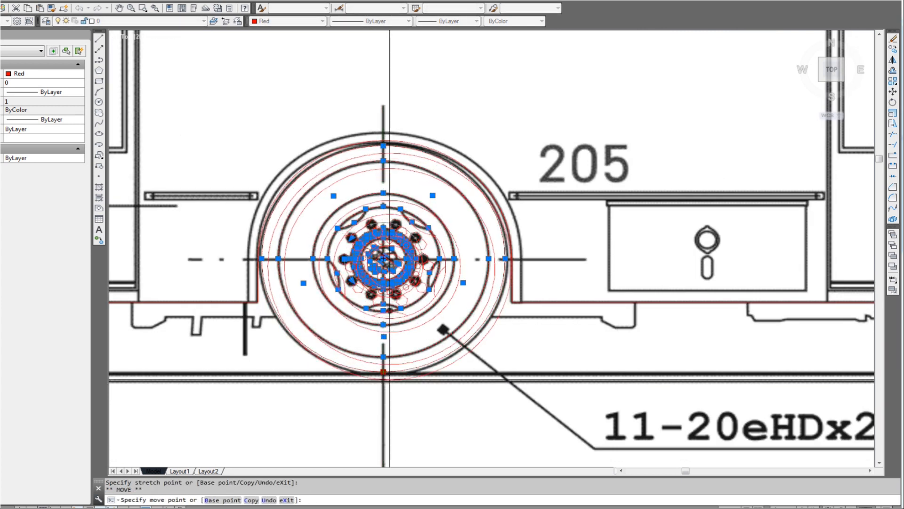
pyautogui.scroll(2, 383, 372)
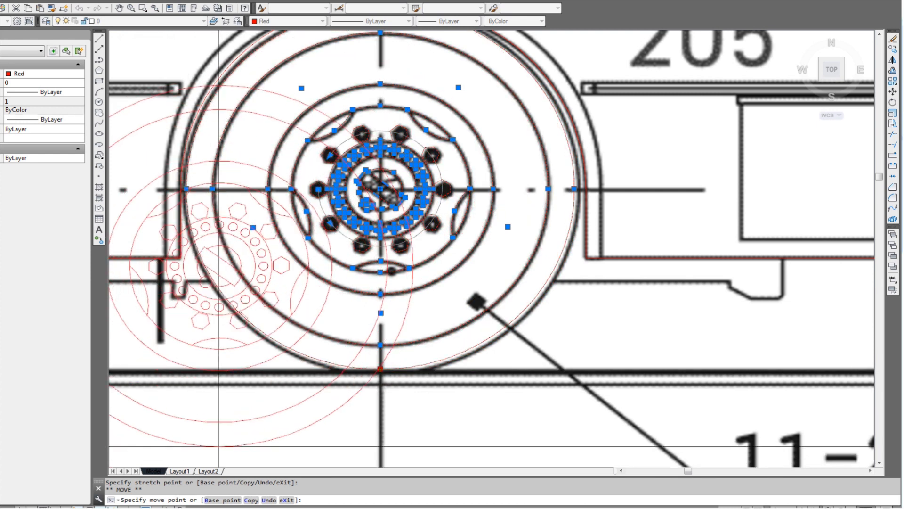
pyautogui.press('Return')
pyautogui.scroll(-3, 352, 422)
pyautogui.moveTo(505, 398); pyautogui.dragTo(280, 326, button='middle')
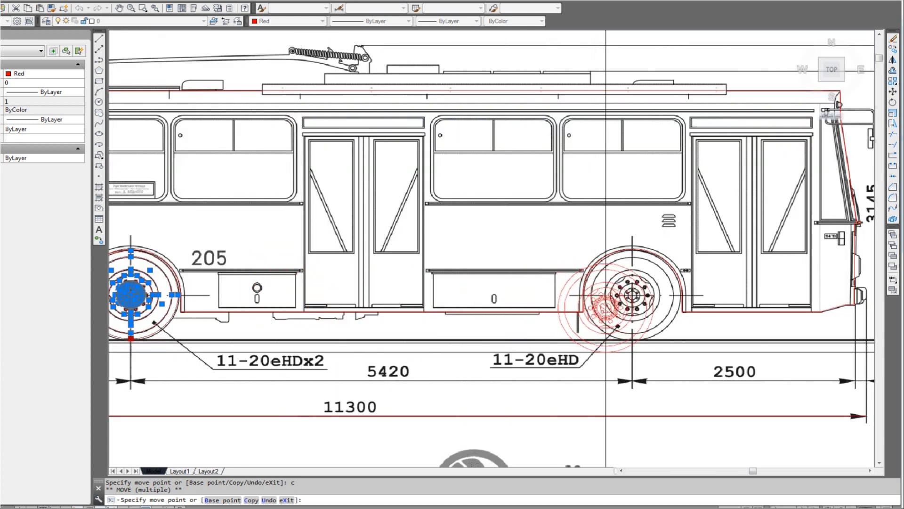
pyautogui.press('F8')
pyautogui.scroll(4, 632, 294)
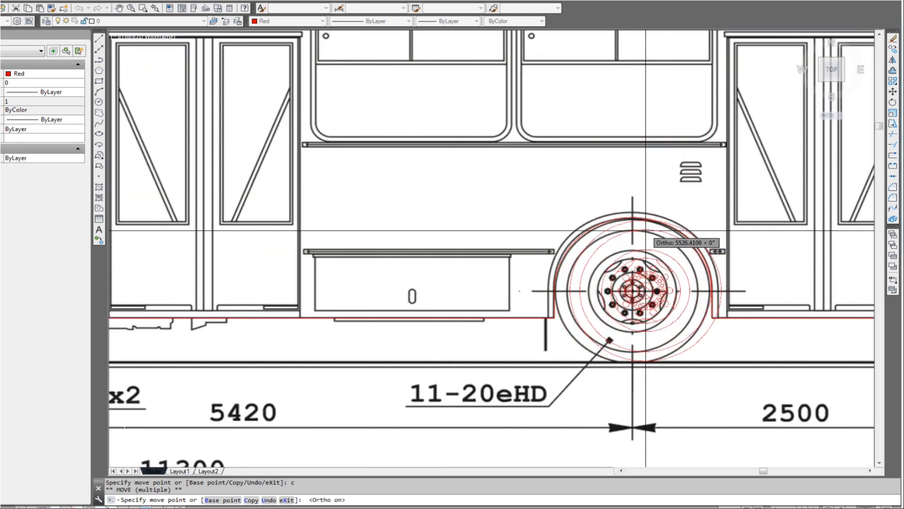
pyautogui.scroll(1, 591, 222)
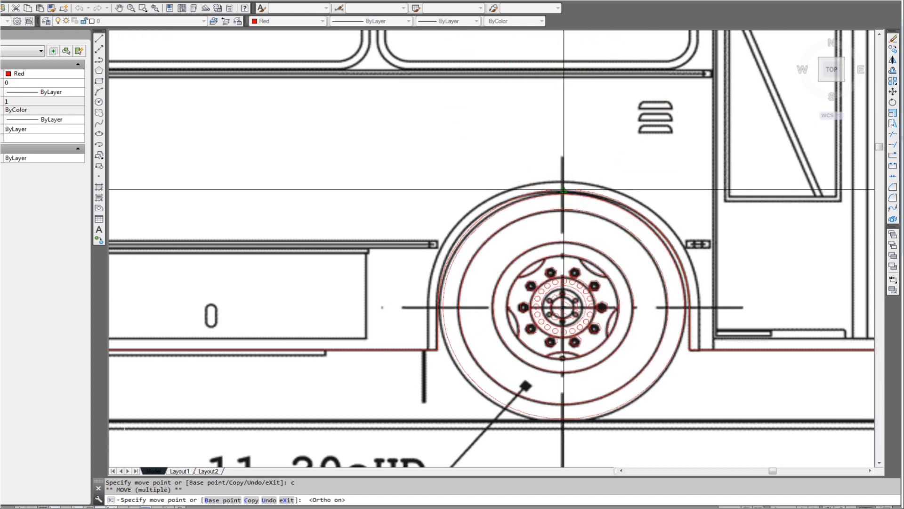
pyautogui.press('Escape')
pyautogui.press('Escape')
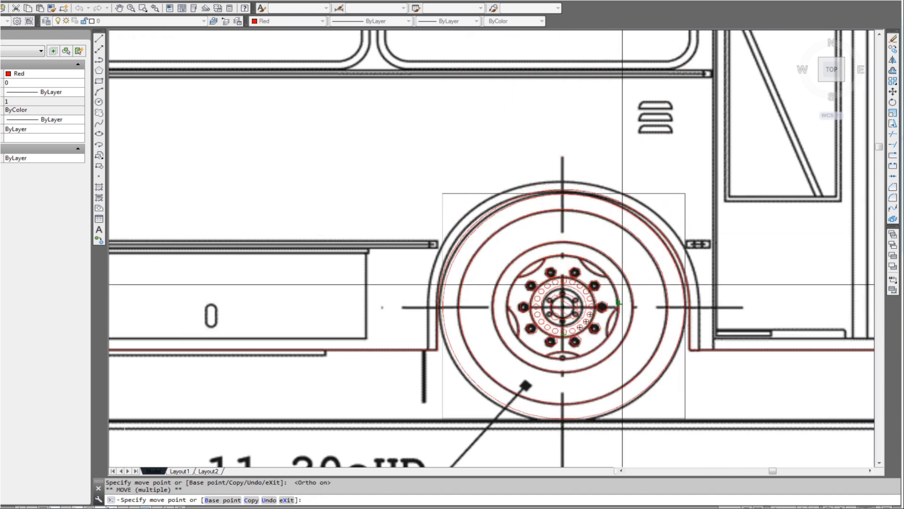
# Draw a horizontal line along the lower edge of the side windows, from the rear body outline to the front of the trolleybus
pyautogui.scroll(-1, 626, 283)
pyautogui.scroll(-2, 669, 311)
pyautogui.moveTo(655, 327); pyautogui.dragTo(774, 311, button='middle')
pyautogui.scroll(-1, 617, 314)
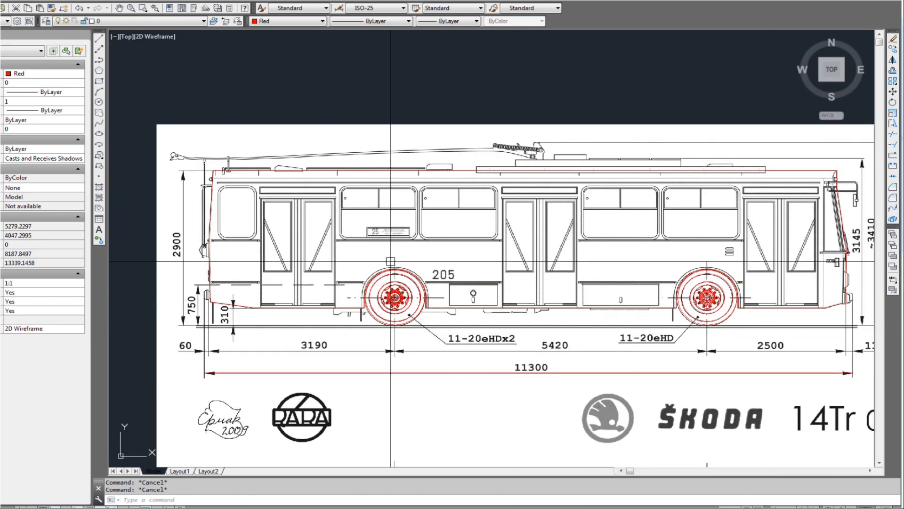
pyautogui.scroll(1, 240, 213)
pyautogui.scroll(2, 239, 215)
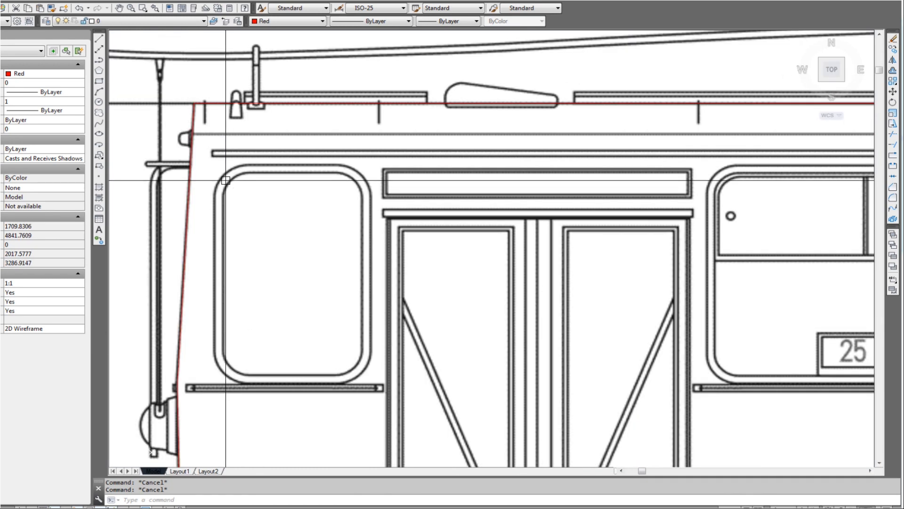
pyautogui.write('l')
pyautogui.press('Return')
pyautogui.click(184, 386)
pyautogui.scroll(-4, 225, 376)
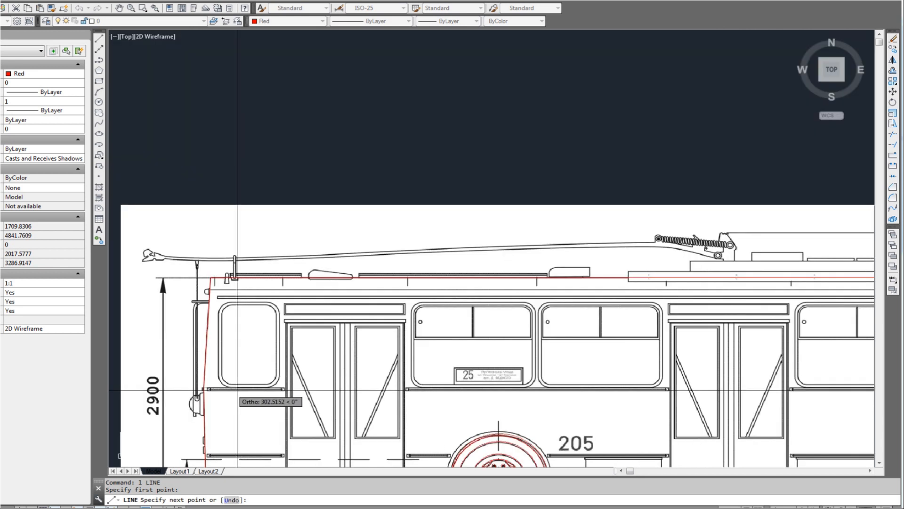
pyautogui.moveTo(678, 429); pyautogui.dragTo(295, 375, button='middle')
pyautogui.moveTo(538, 367); pyautogui.dragTo(333, 376, button='middle')
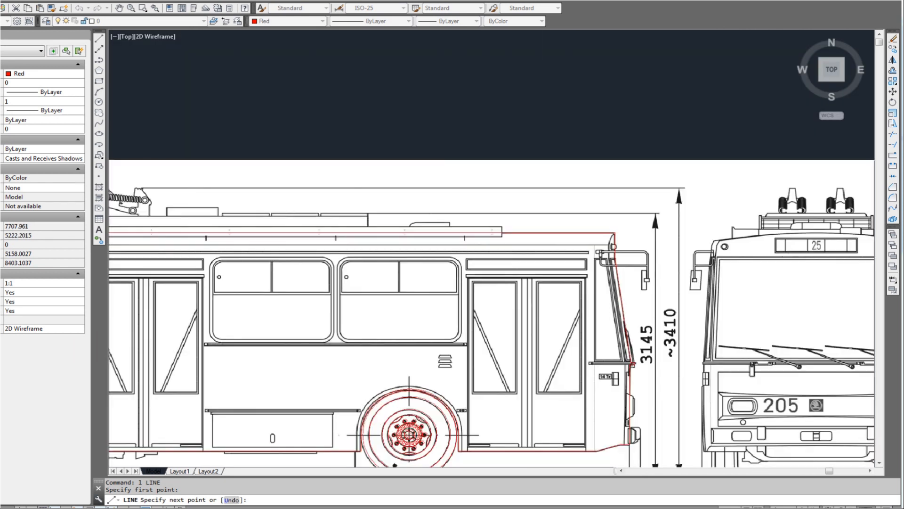
pyautogui.press('Escape')
# Draw a long horizontal line at the level of the side windows' upper edge, starting behind the rear body outline
pyautogui.moveTo(209, 290); pyautogui.dragTo(686, 253, button='middle')
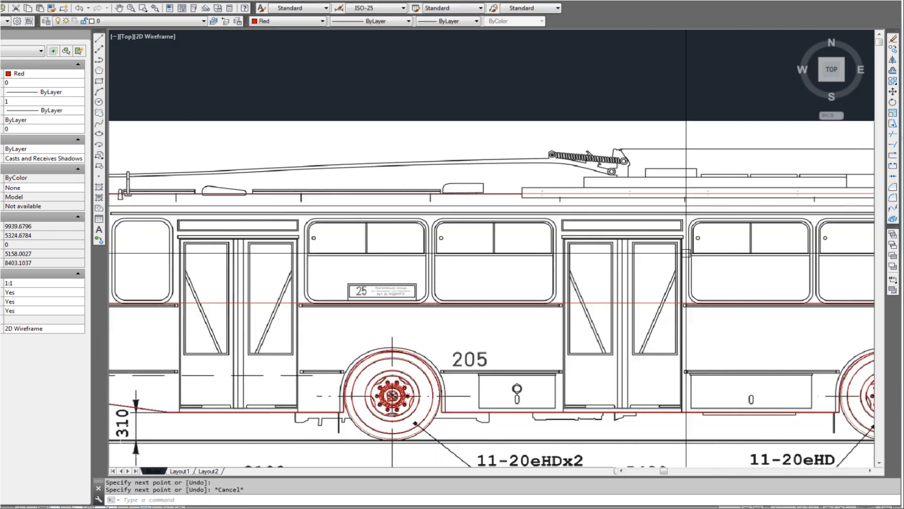
pyautogui.moveTo(236, 287); pyautogui.dragTo(361, 289, button='middle')
pyautogui.click(361, 289)
pyautogui.click(339, 318)
pyautogui.press('Escape')
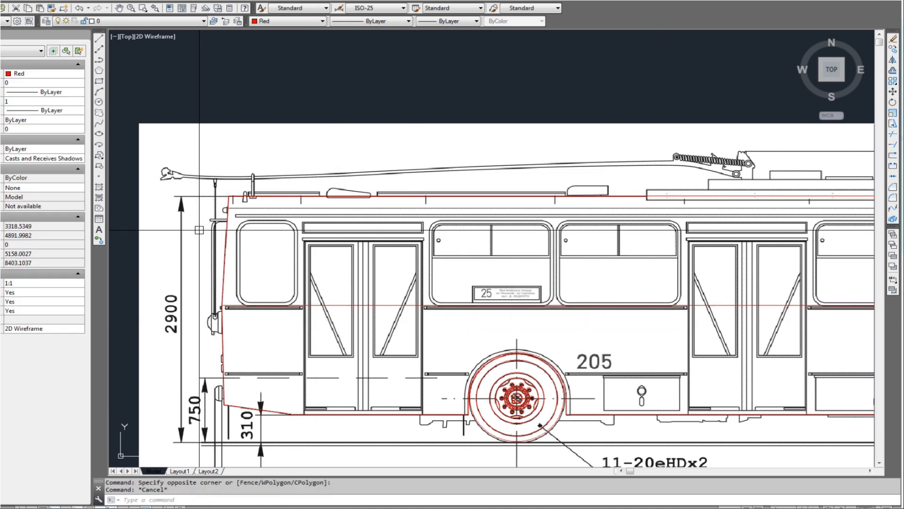
pyautogui.write('l')
pyautogui.press('Return')
pyautogui.scroll(2, 191, 221)
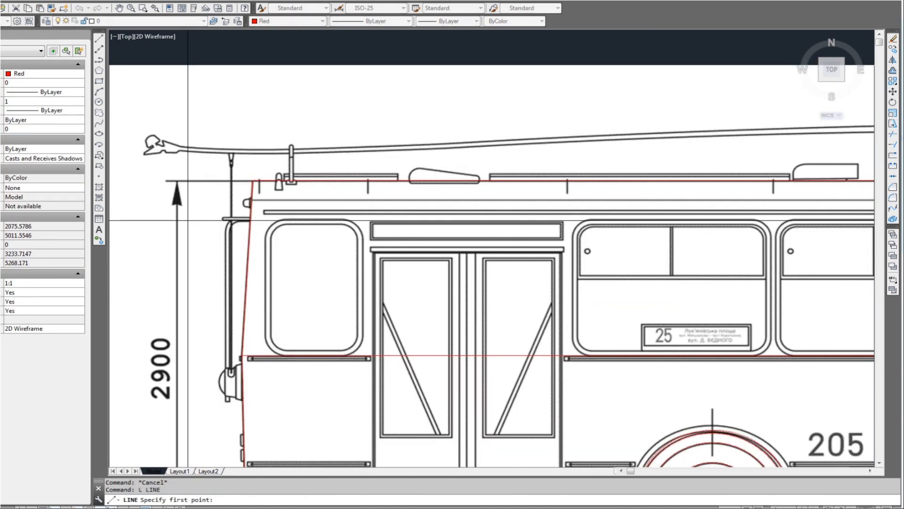
pyautogui.scroll(-5, 187, 219)
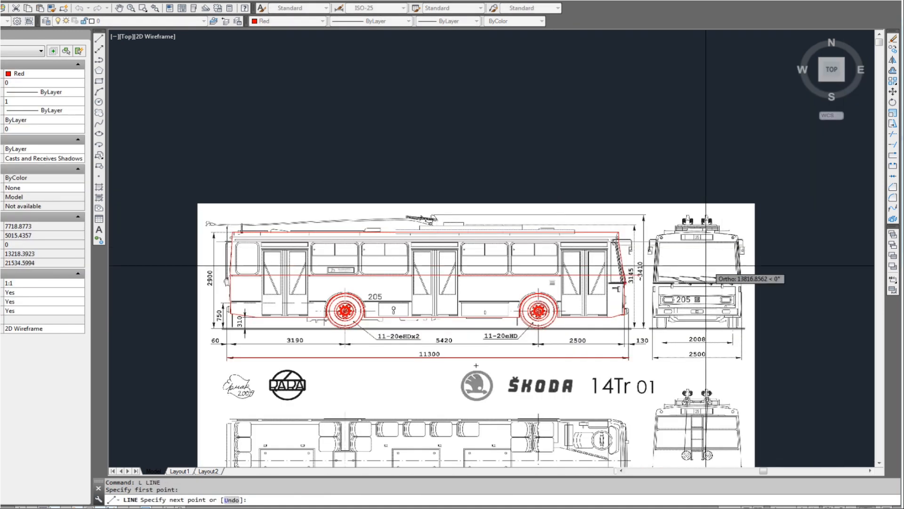
pyautogui.press('Escape')
# Draw a rectangle around the rearmost side window, starting on the upper guide line and ending just above the lower one
pyautogui.scroll(6, 292, 284)
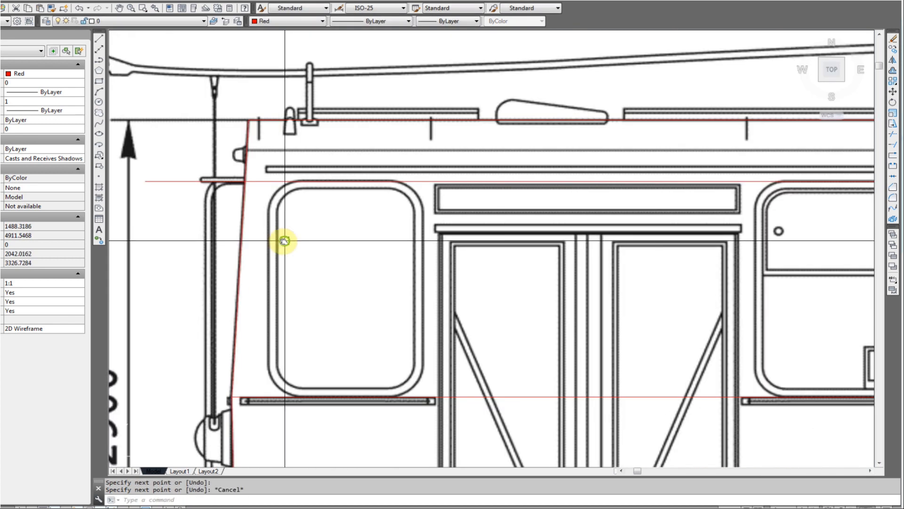
pyautogui.moveTo(284, 241); pyautogui.dragTo(264, 241, button='middle')
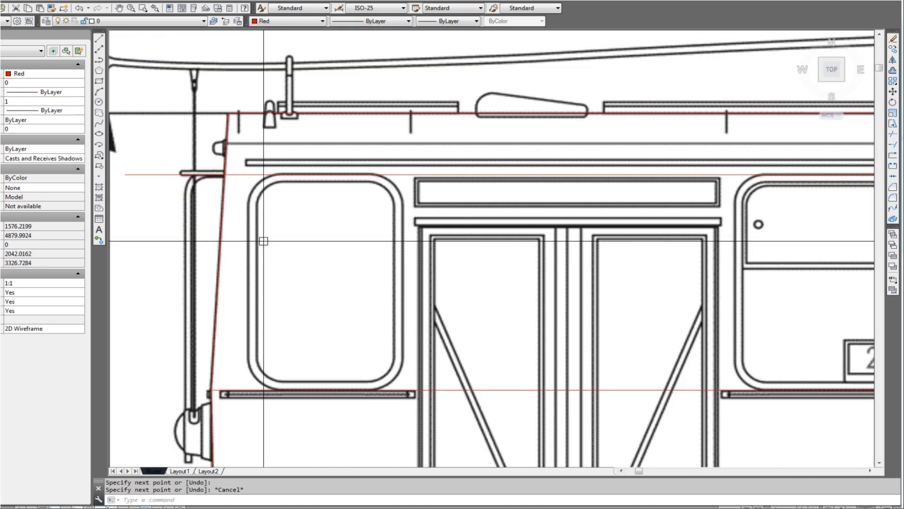
pyautogui.write('rec')
pyautogui.press('Return')
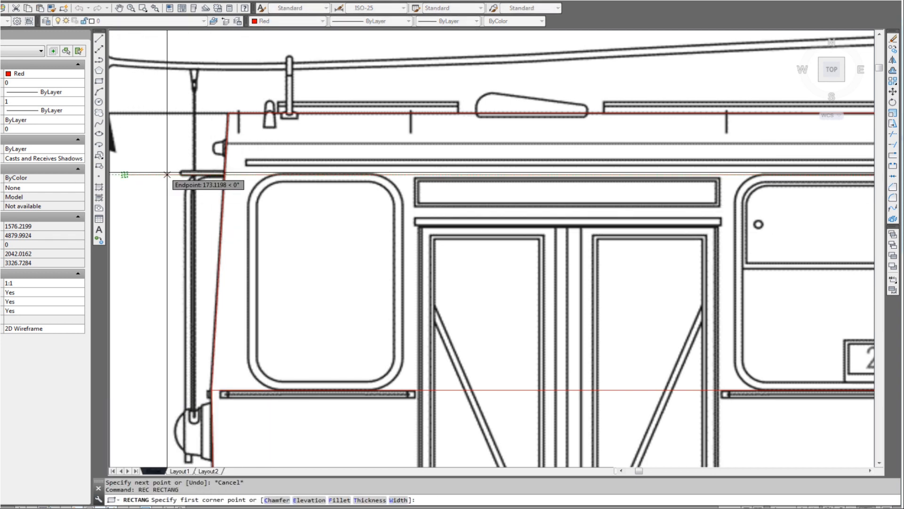
pyautogui.click(247, 174)
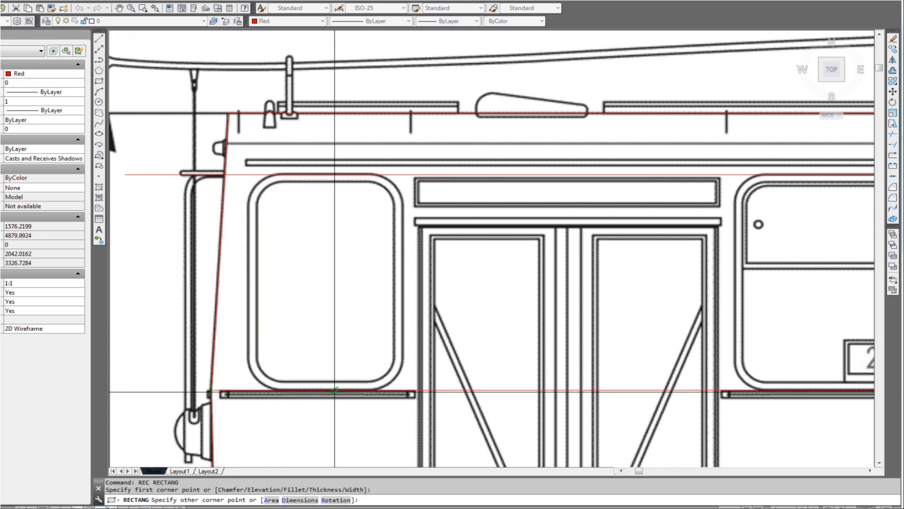
pyautogui.click(403, 382)
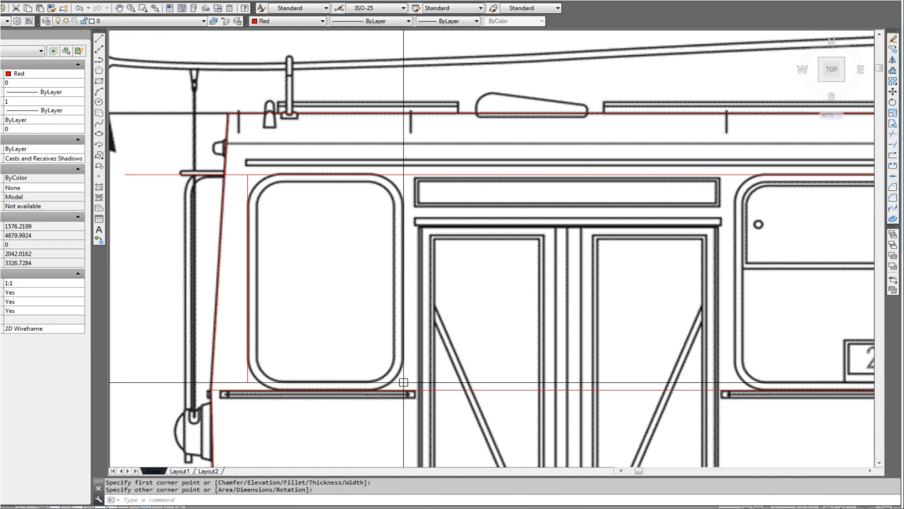
# Stretch the bottom edge of the window rectangle down to the lower horizontal guide line
pyautogui.click(373, 382)
pyautogui.scroll(2, 262, 386)
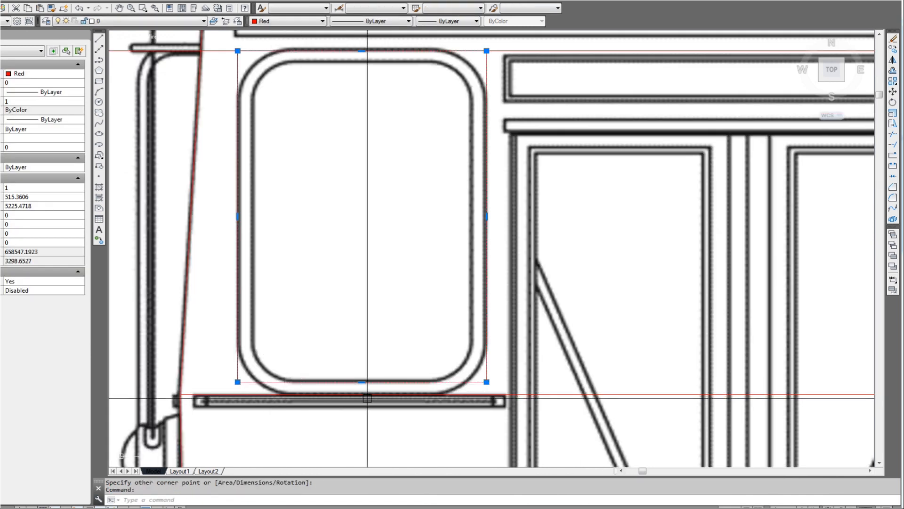
pyautogui.press('Escape')
pyautogui.write('s')
pyautogui.press('Return')
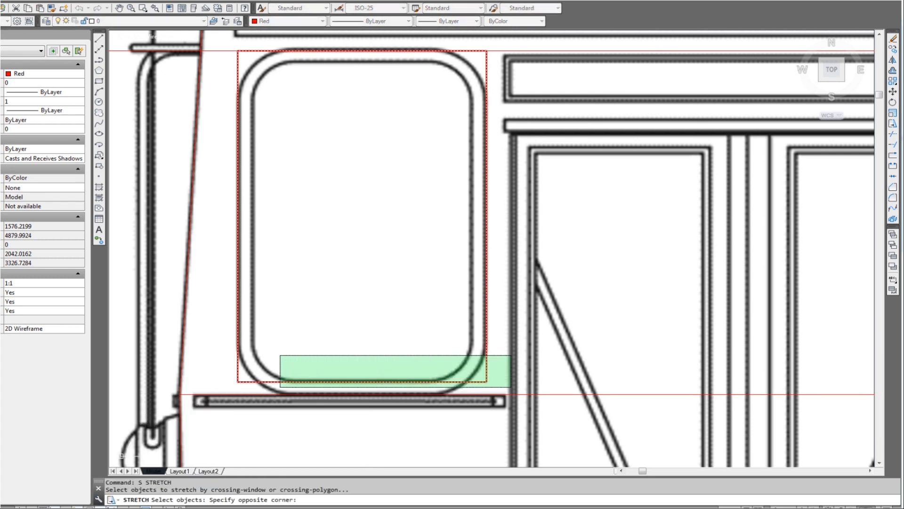
pyautogui.click(232, 385)
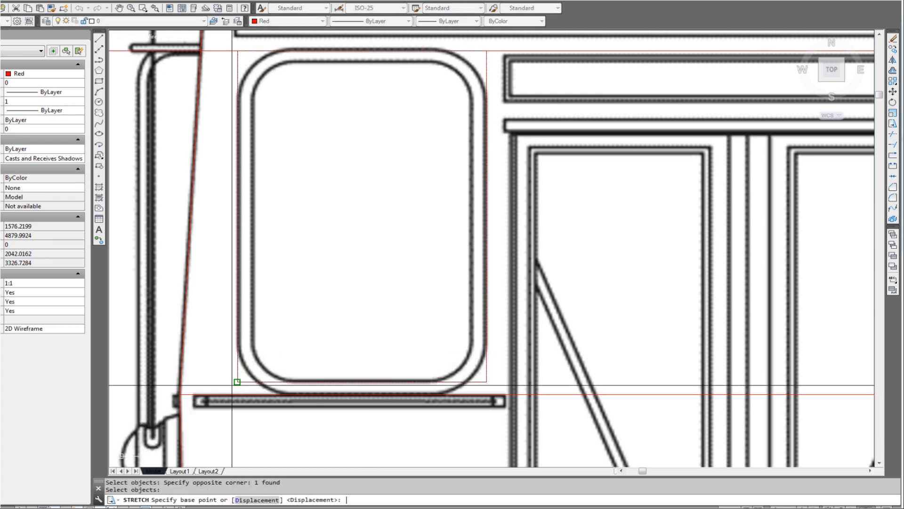
pyautogui.click(237, 394)
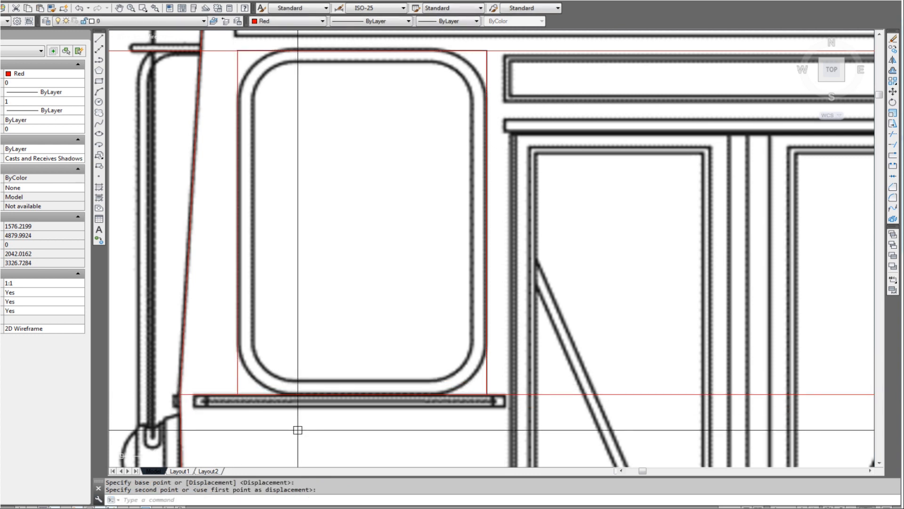
# Fillet the window rectangle's lower-left corner with a radius of about 125, picked from two points on the drawing
pyautogui.scroll(-1, 339, 380)
pyautogui.scroll(2, 337, 377)
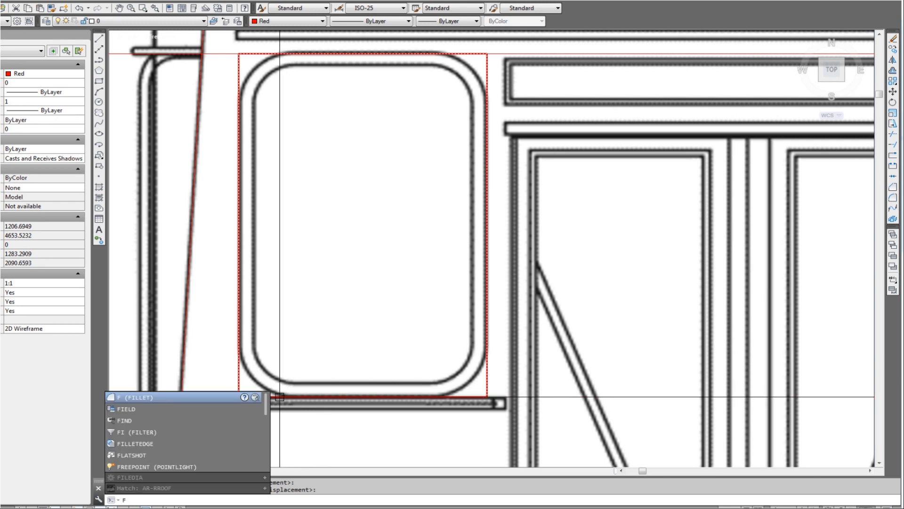
pyautogui.press('Return')
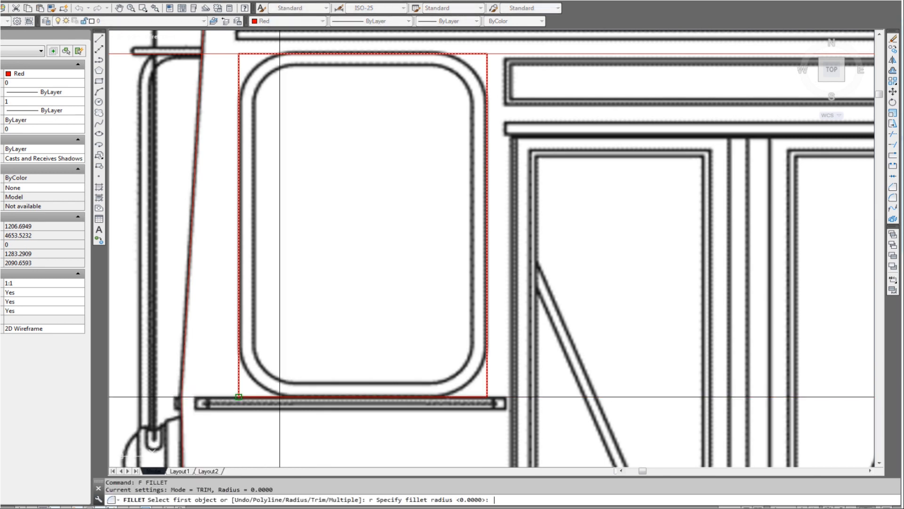
pyautogui.scroll(2, 259, 394)
pyautogui.click(227, 398)
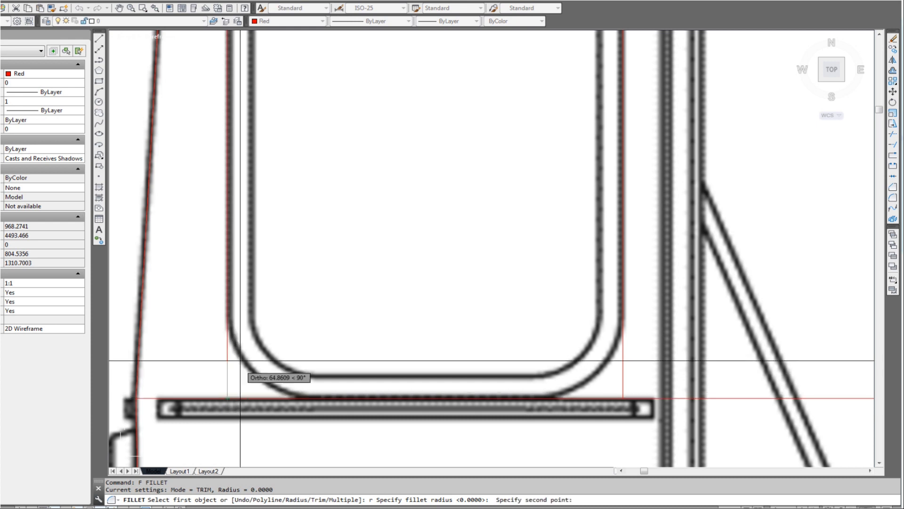
pyautogui.click(240, 330)
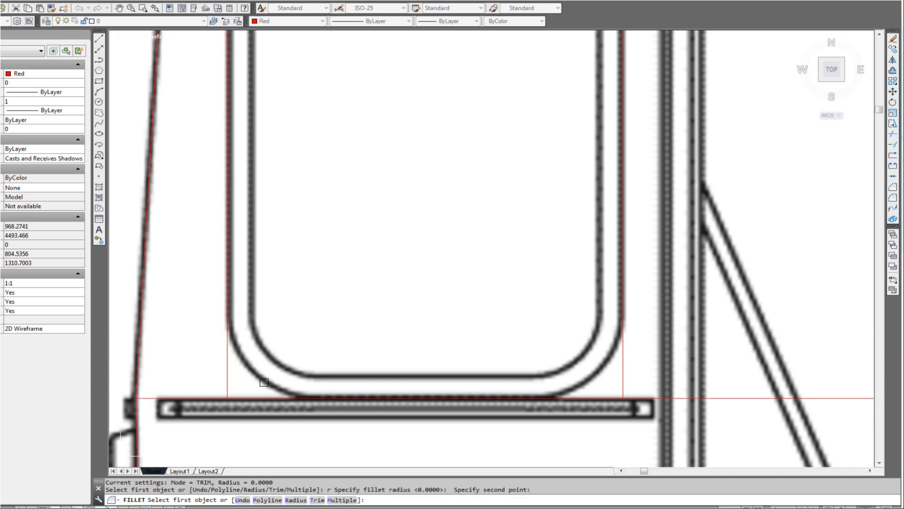
pyautogui.click(273, 398)
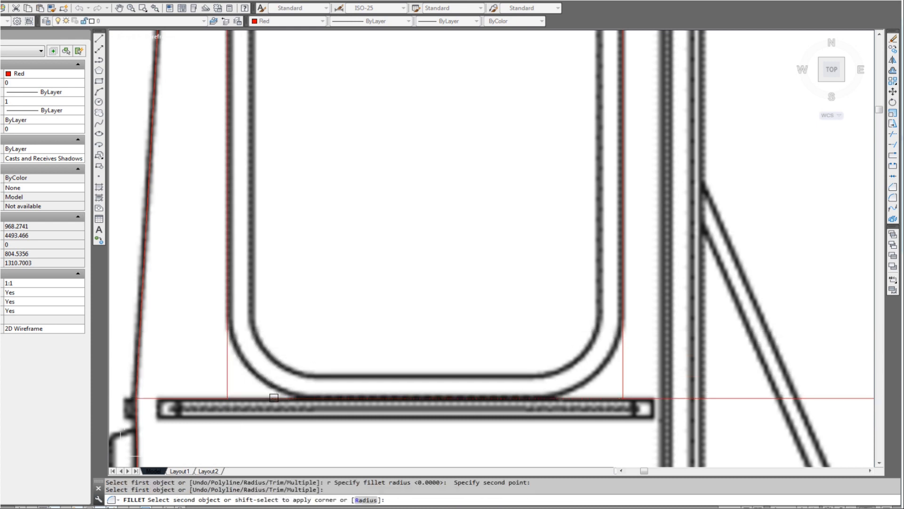
pyautogui.click(230, 358)
# Fillet the remaining three corners of the window rectangle with the same radius of about 125
pyautogui.press('Return')
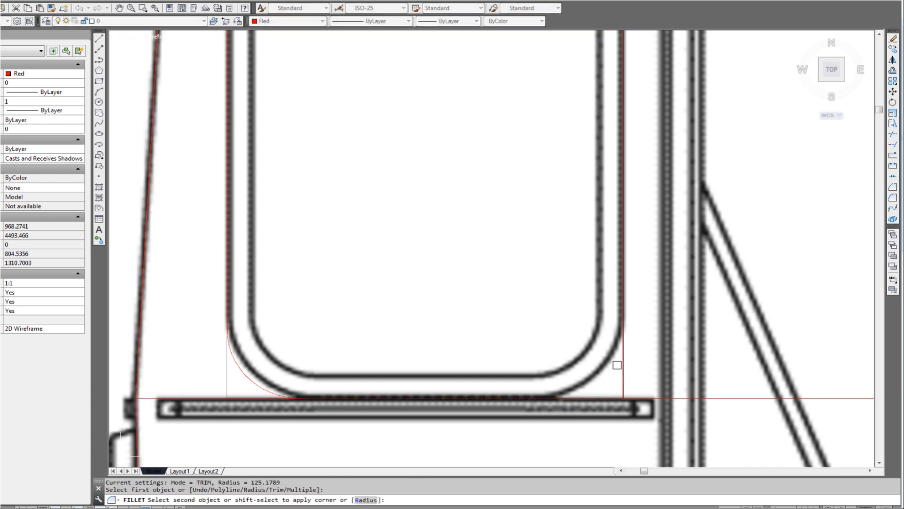
pyautogui.click(623, 363)
pyautogui.scroll(-4, 603, 356)
pyautogui.moveTo(593, 151); pyautogui.dragTo(559, 257, button='middle')
pyautogui.scroll(4, 560, 256)
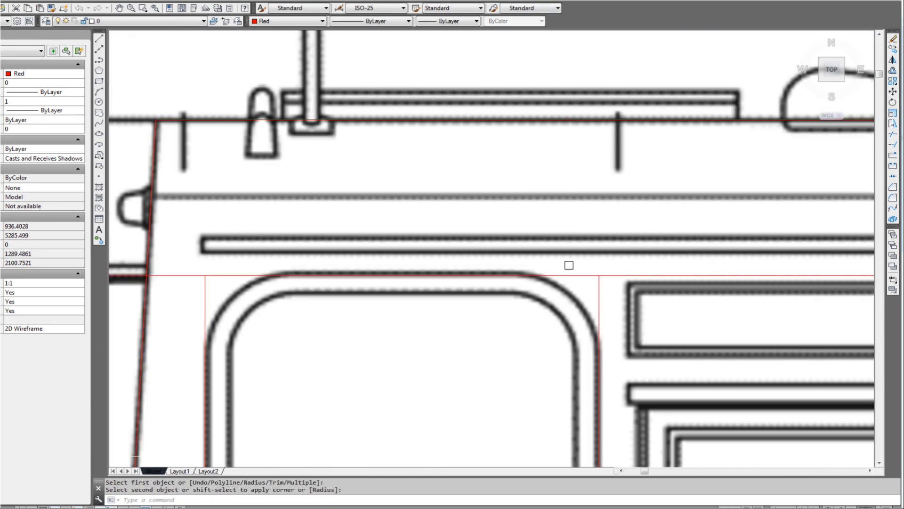
pyautogui.press('Return')
pyautogui.click(594, 295)
pyautogui.press('Return')
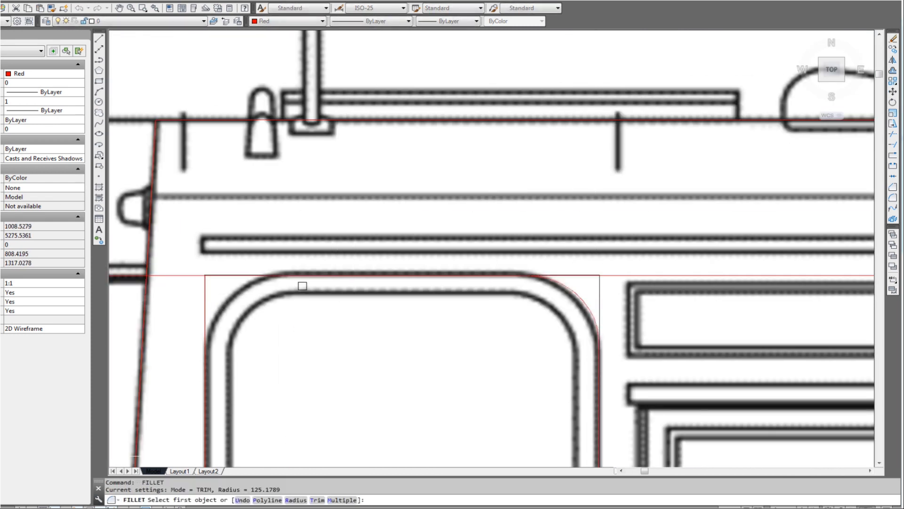
pyautogui.click(208, 307)
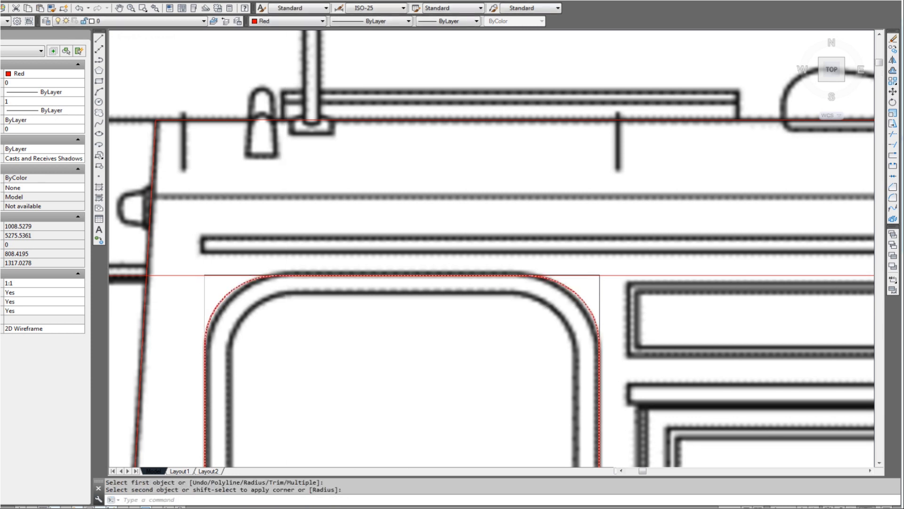
pyautogui.scroll(-4, 292, 279)
pyautogui.moveTo(296, 259); pyautogui.dragTo(309, 277, button='middle')
pyautogui.press('Escape')
pyautogui.scroll(-3, 309, 277)
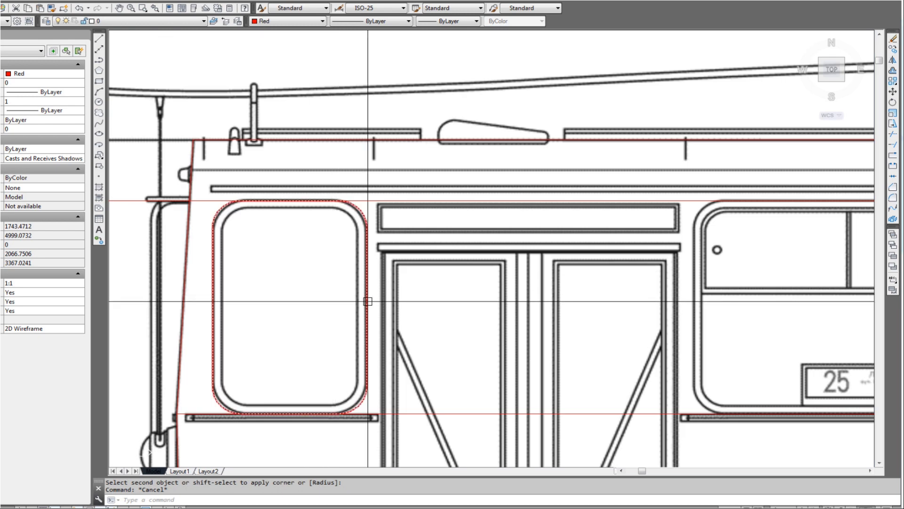
pyautogui.press('Escape')
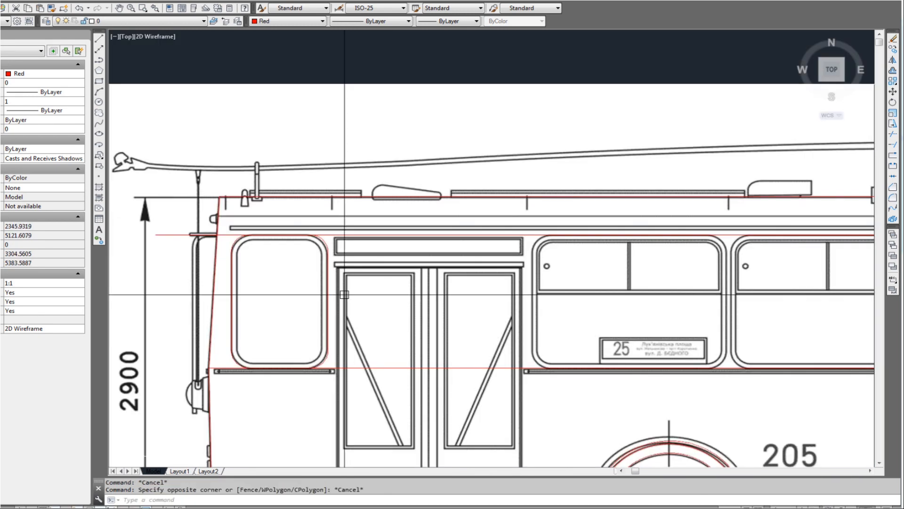
pyautogui.scroll(2, 299, 285)
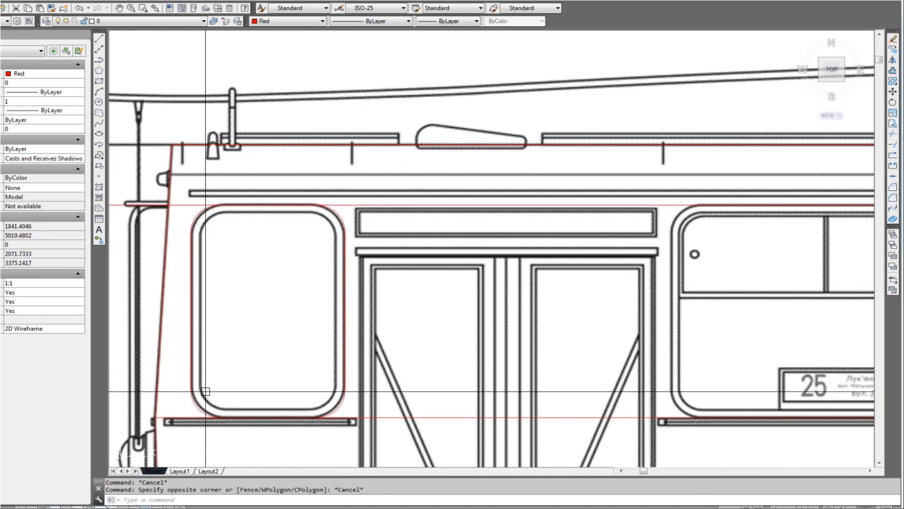
# Offset the rounded rearmost window outline inward by about 43, picking the distance between the frame's outer and inner edges
pyautogui.scroll(2, 194, 398)
pyautogui.write('o')
pyautogui.press('Return')
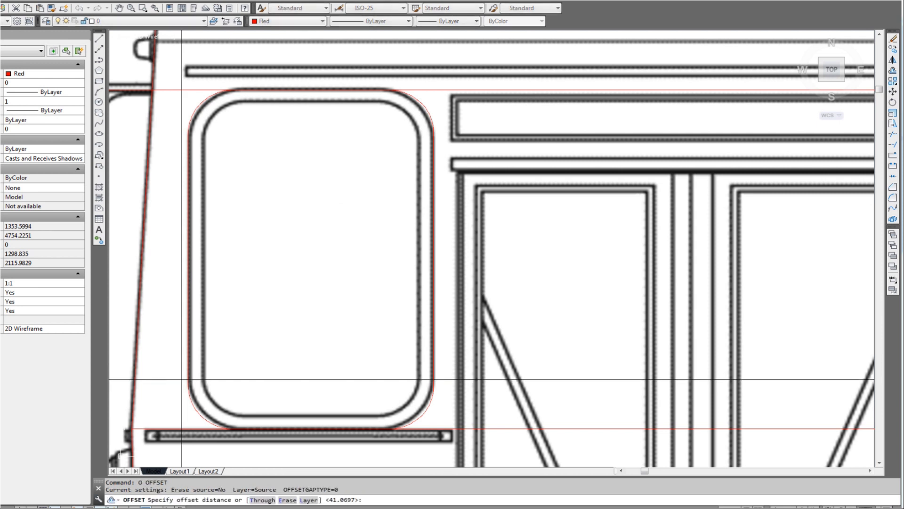
pyautogui.scroll(2, 192, 391)
pyautogui.click(192, 391)
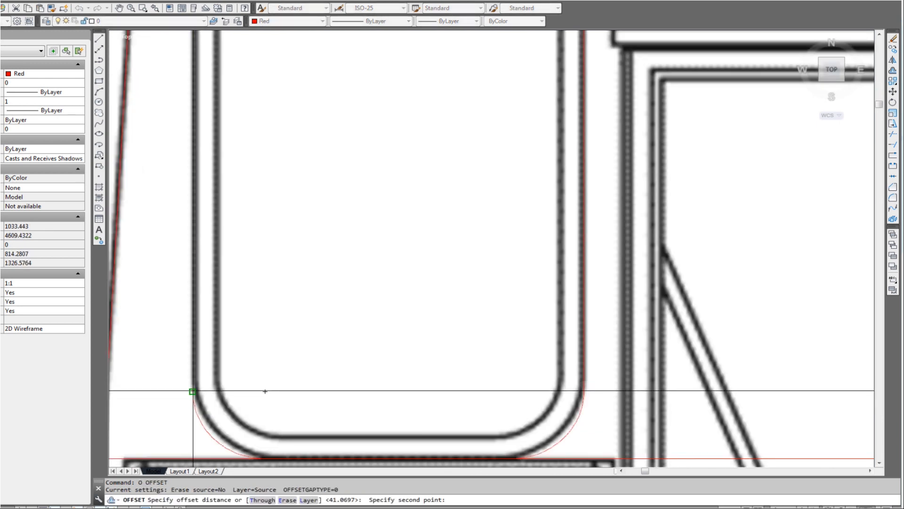
pyautogui.click(217, 390)
pyautogui.click(195, 373)
pyautogui.click(250, 365)
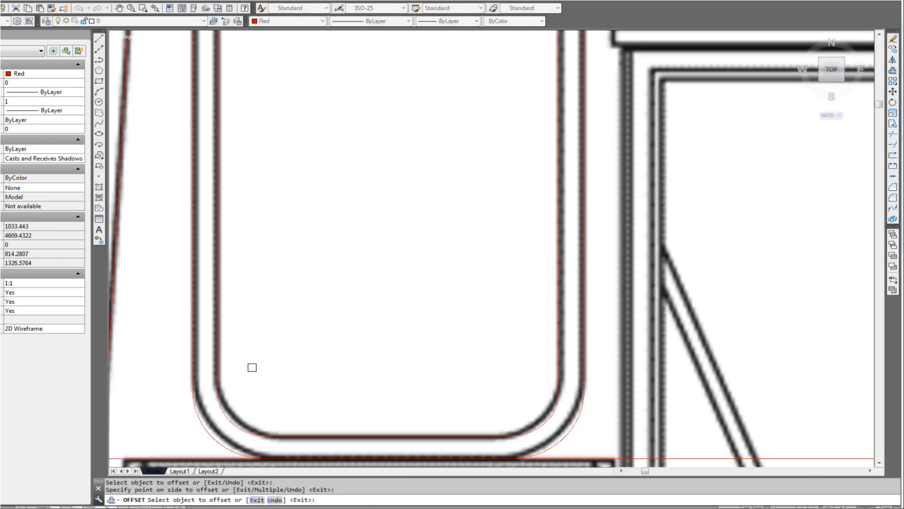
pyautogui.scroll(-4, 250, 372)
pyautogui.press('Escape')
# Copy both rearmost window outlines about 2110 units horizontally, aligning them with the left edge of the next window beyond the rear door
pyautogui.moveTo(414, 342); pyautogui.dragTo(357, 327, button='middle')
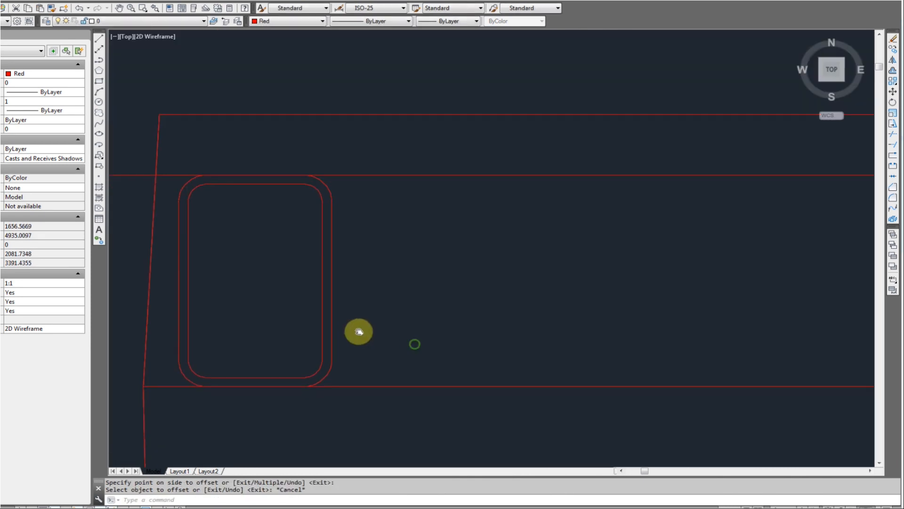
pyautogui.write('c')
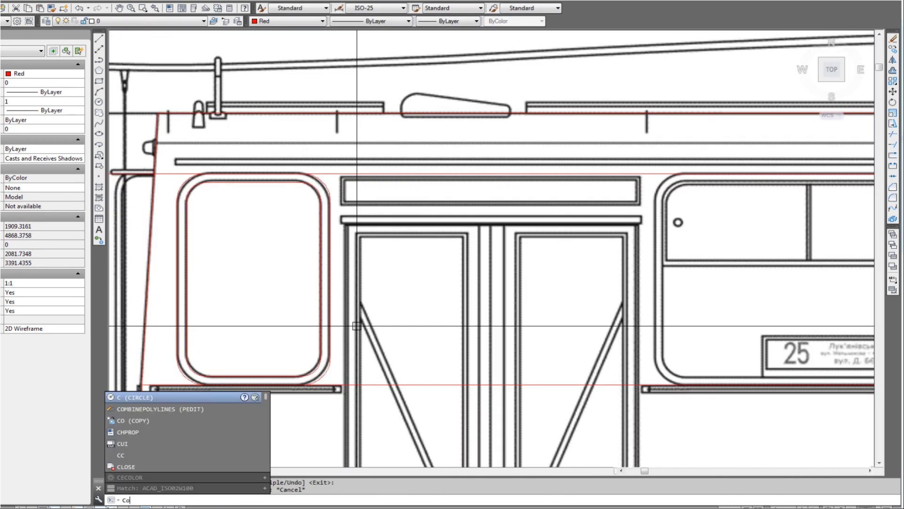
pyautogui.write('o')
pyautogui.press('Return')
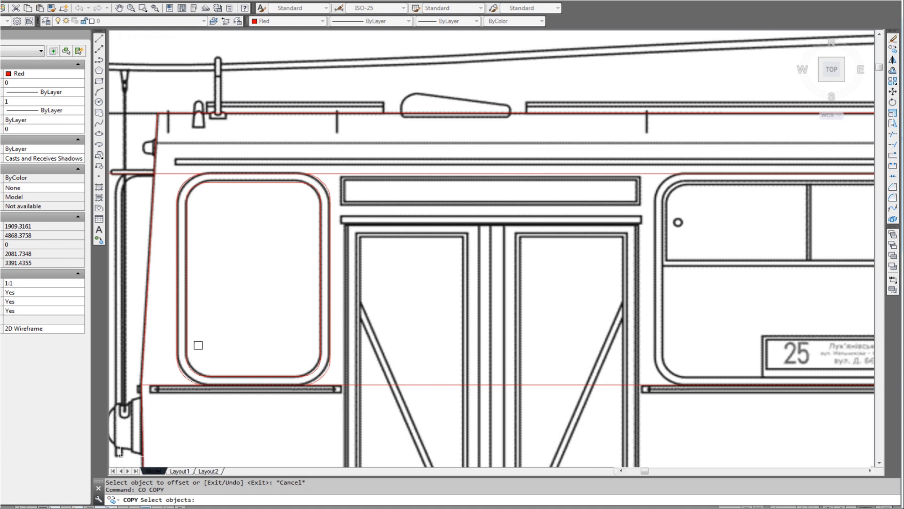
pyautogui.click(172, 330)
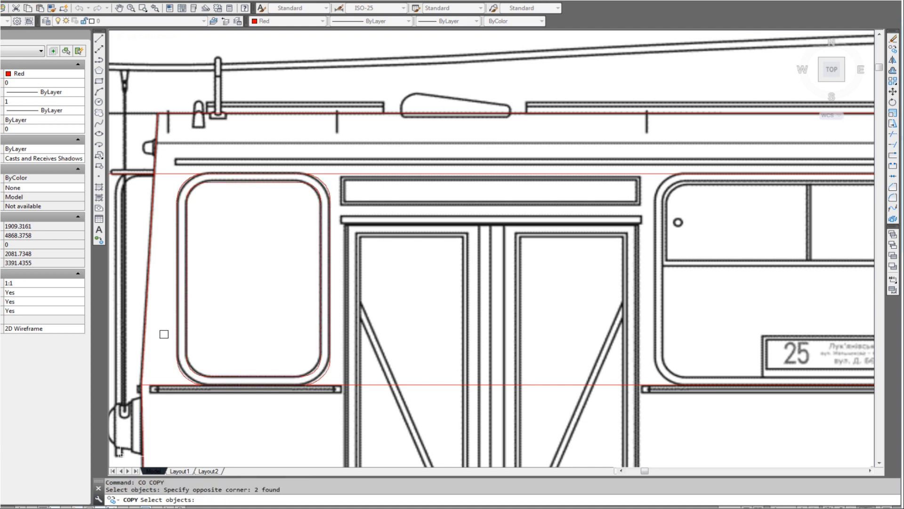
pyautogui.press('Return')
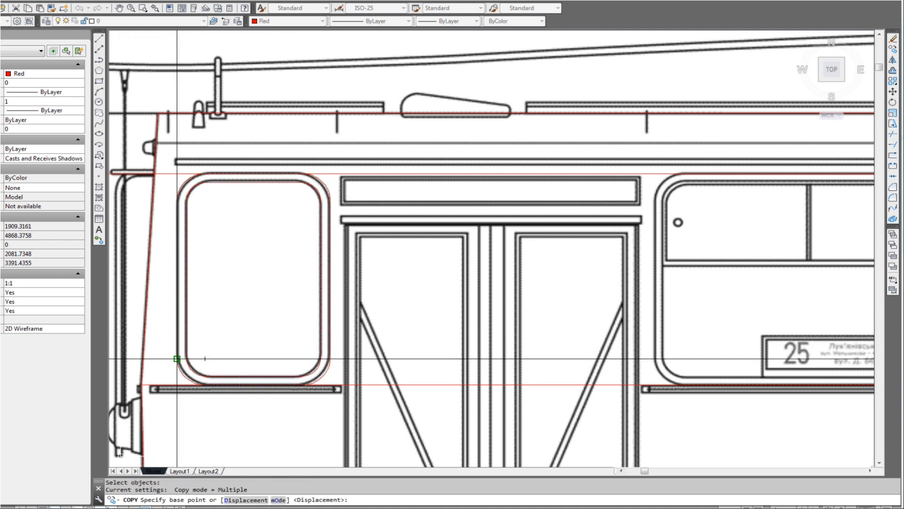
pyautogui.click(177, 359)
pyautogui.moveTo(501, 364); pyautogui.dragTo(324, 354, button='middle')
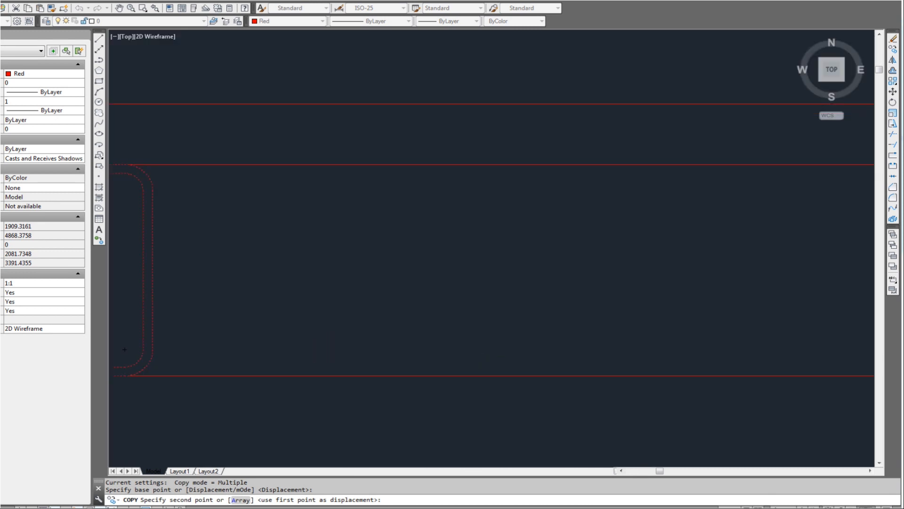
pyautogui.scroll(2, 450, 339)
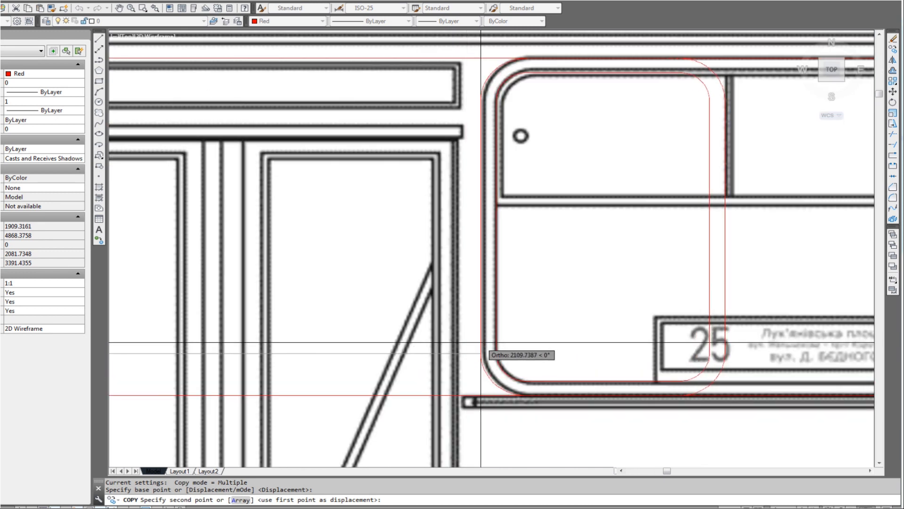
pyautogui.click(481, 342)
pyautogui.scroll(-2, 476, 338)
pyautogui.moveTo(591, 368); pyautogui.dragTo(390, 355, button='middle')
pyautogui.moveTo(660, 365); pyautogui.dragTo(473, 333, button='middle')
pyautogui.scroll(-1, 260, 352)
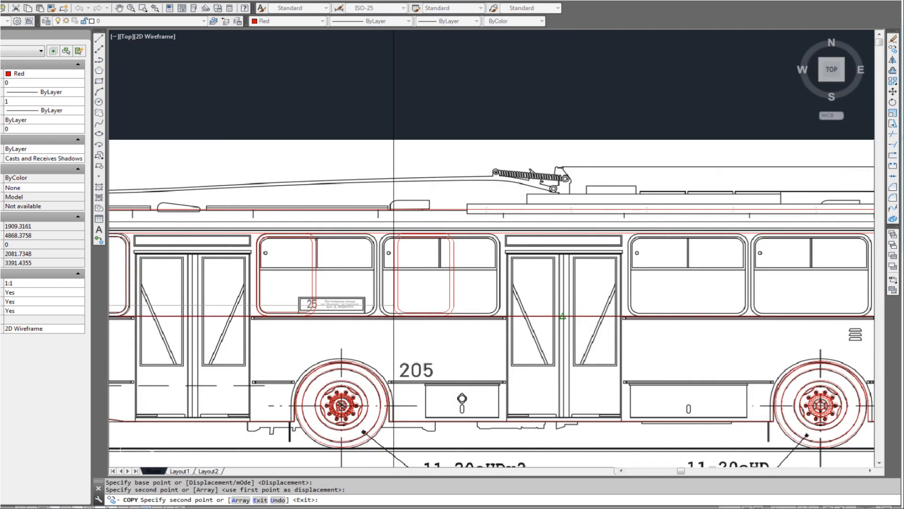
pyautogui.scroll(1, 300, 270)
pyautogui.press('Escape')
pyautogui.press('Escape')
# Stretch the right side of the copied window outlines out to the wider window's right edge
pyautogui.moveTo(238, 284); pyautogui.dragTo(334, 296, button='middle')
pyautogui.scroll(1, 425, 287)
pyautogui.press('Escape')
pyautogui.write('s')
pyautogui.press('Return')
pyautogui.click(456, 407)
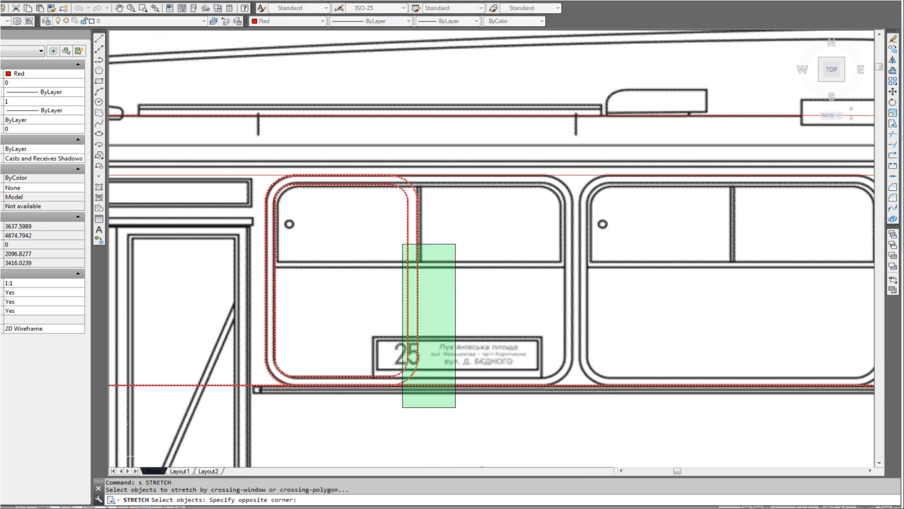
pyautogui.click(368, 163)
pyautogui.press('Return')
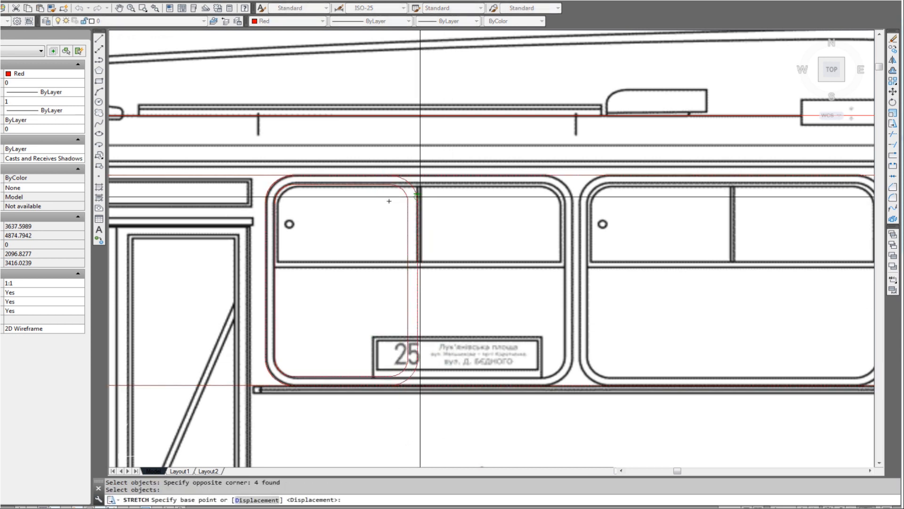
pyautogui.click(572, 217)
pyautogui.scroll(-4, 546, 231)
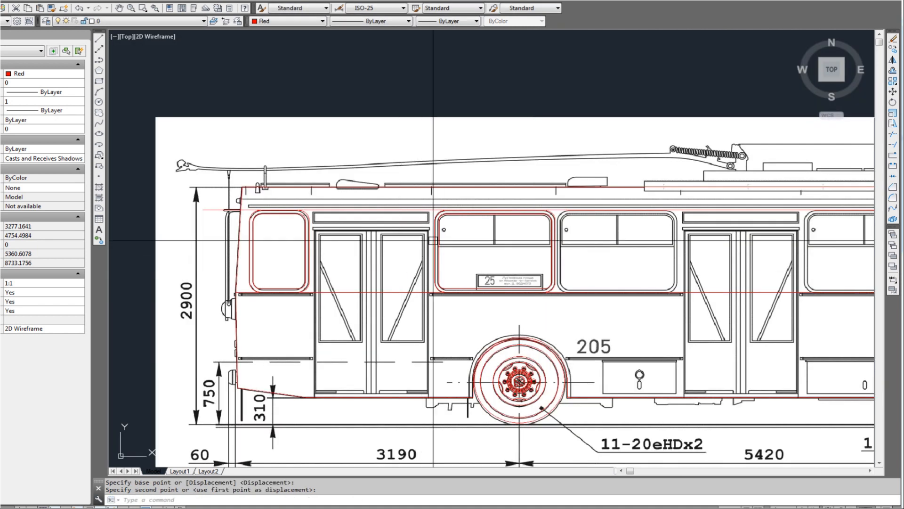
pyautogui.scroll(4, 433, 240)
pyautogui.press('Escape')
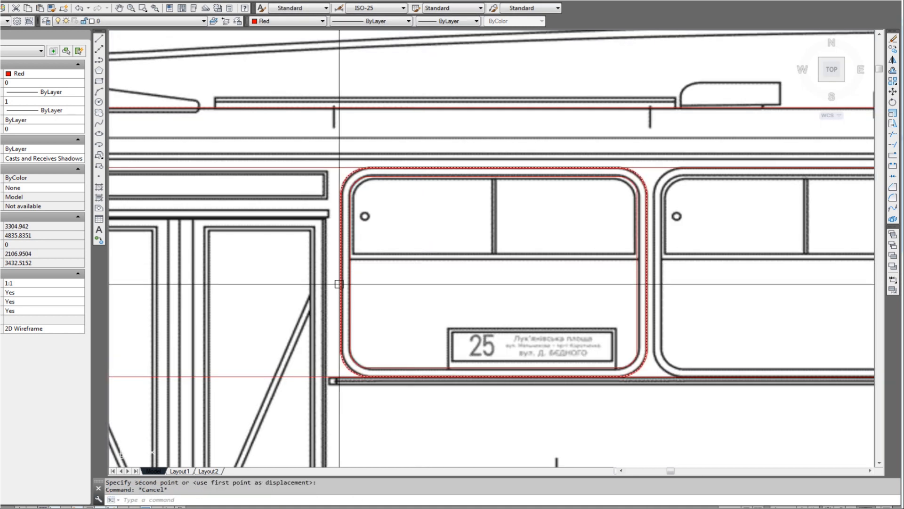
# Draw a horizontal line along the lower edge of the window's crossbar, from outside the left frame to the right inner outline
pyautogui.scroll(2, 341, 287)
pyautogui.write('l')
pyautogui.press('Return')
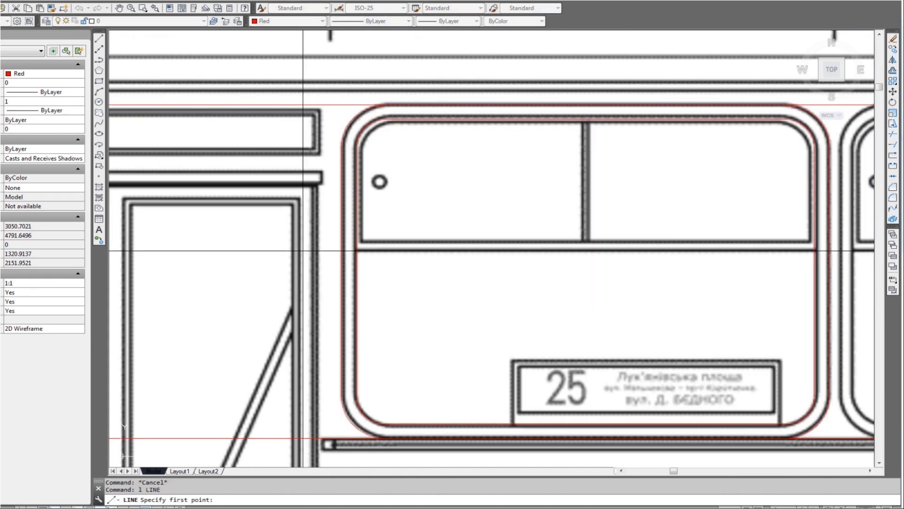
pyautogui.scroll(-3, 303, 251)
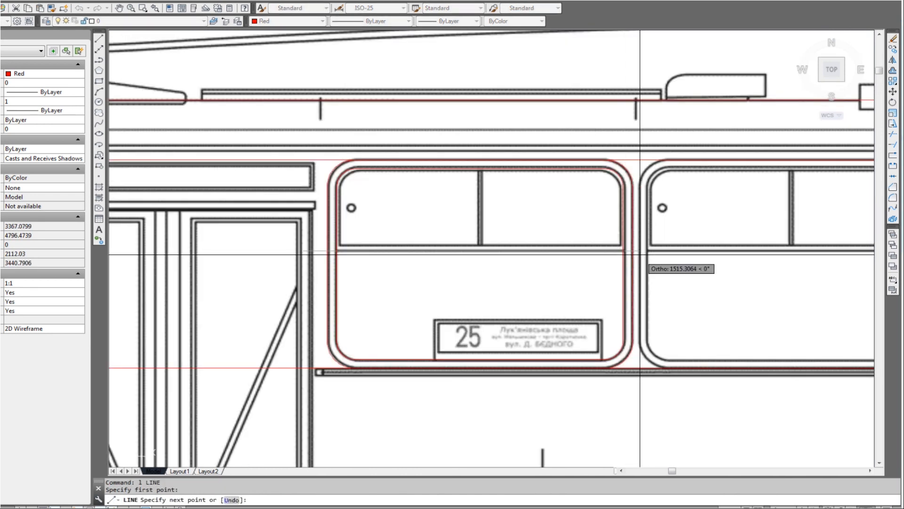
pyautogui.scroll(3, 650, 255)
pyautogui.press('Escape')
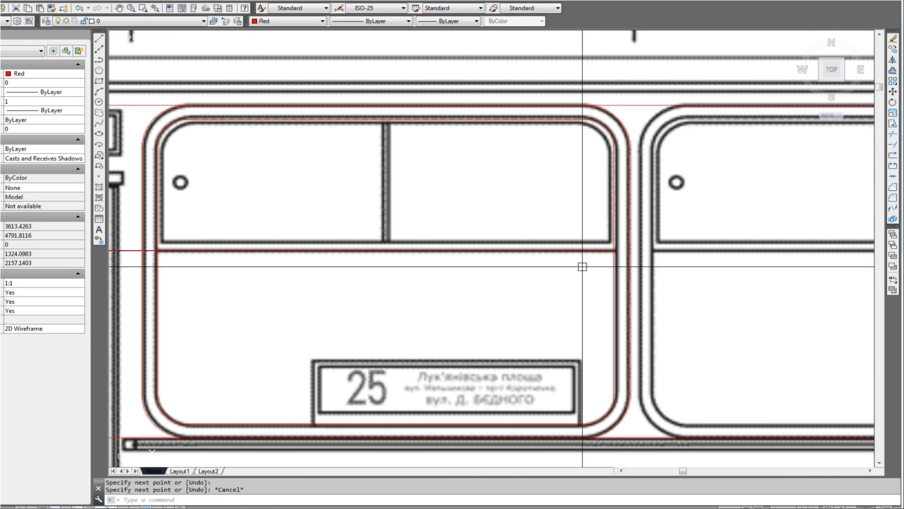
# Offset the crossbar line upward by about 26 to trace the bar's upper edge
pyautogui.write('o')
pyautogui.press('Return')
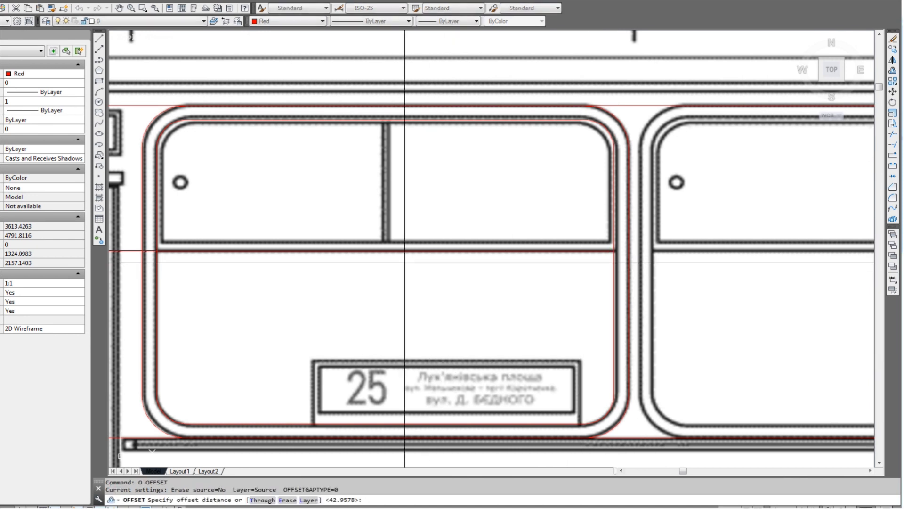
pyautogui.click(365, 250)
pyautogui.click(364, 242)
pyautogui.click(363, 251)
pyautogui.click(358, 229)
pyautogui.press('Escape')
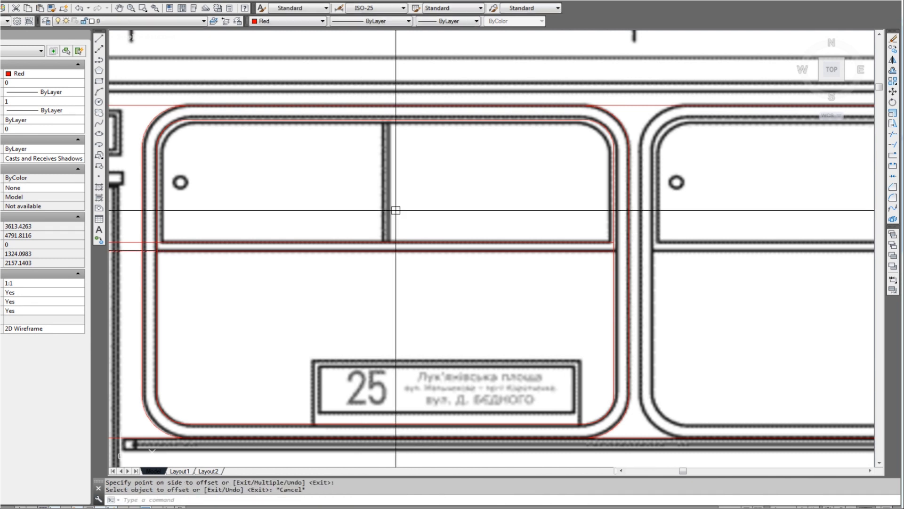
# Draw a vertical line about 493 long on the left edge of the upper pane divider, between the crossbar and a point above the window
pyautogui.write('l')
pyautogui.press('Return')
pyautogui.click(383, 79)
pyautogui.press('Return')
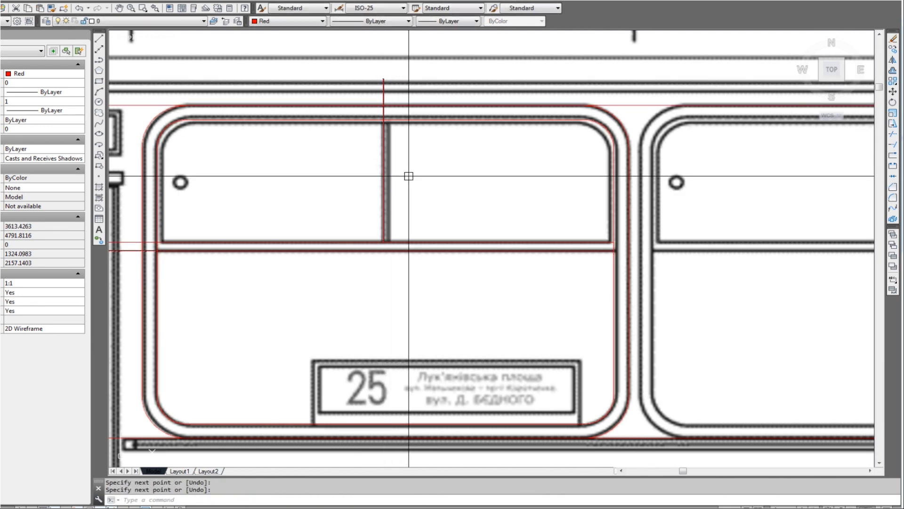
# Copy the vertical divider line horizontally onto the right edge of the upper pane divider
pyautogui.click(383, 141)
pyautogui.scroll(2, 385, 80)
pyautogui.click(387, 82)
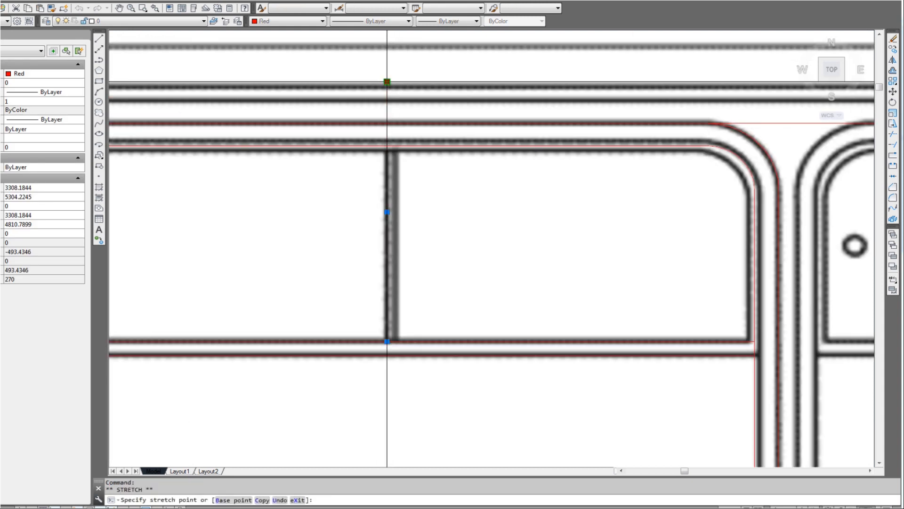
pyautogui.press('space')
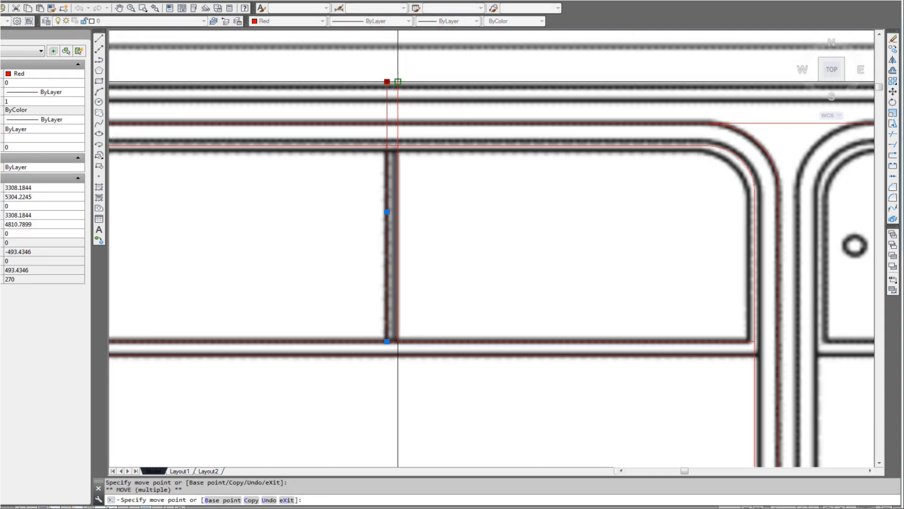
pyautogui.scroll(-4, 400, 94)
pyautogui.press('Escape')
pyautogui.press('Escape')
pyautogui.scroll(3, 424, 151)
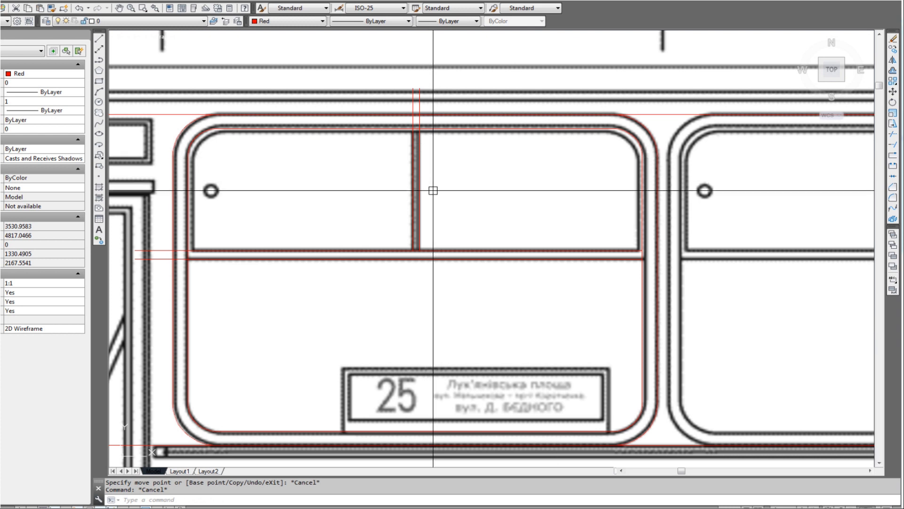
# Draw a circle of radius about 24.5 over the round latch in the upper left pane
pyautogui.write('c')
pyautogui.press('Return')
pyautogui.scroll(2, 228, 186)
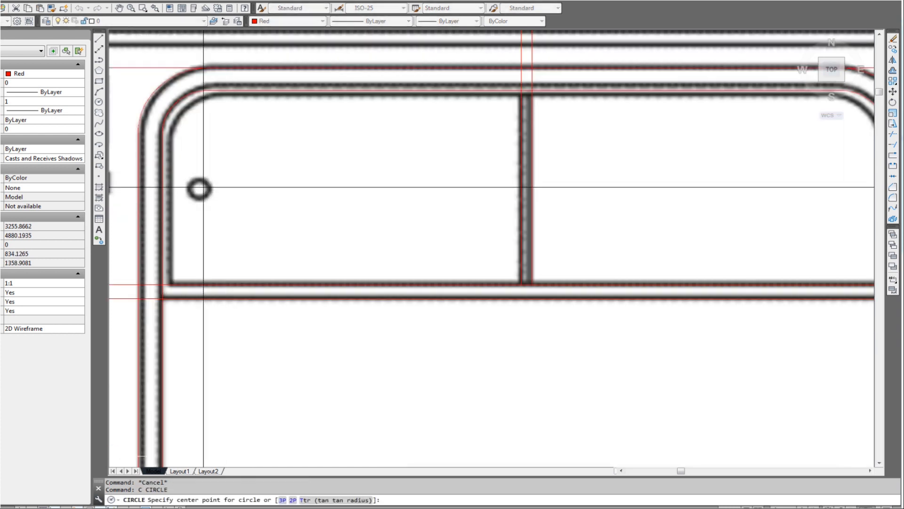
pyautogui.click(200, 189)
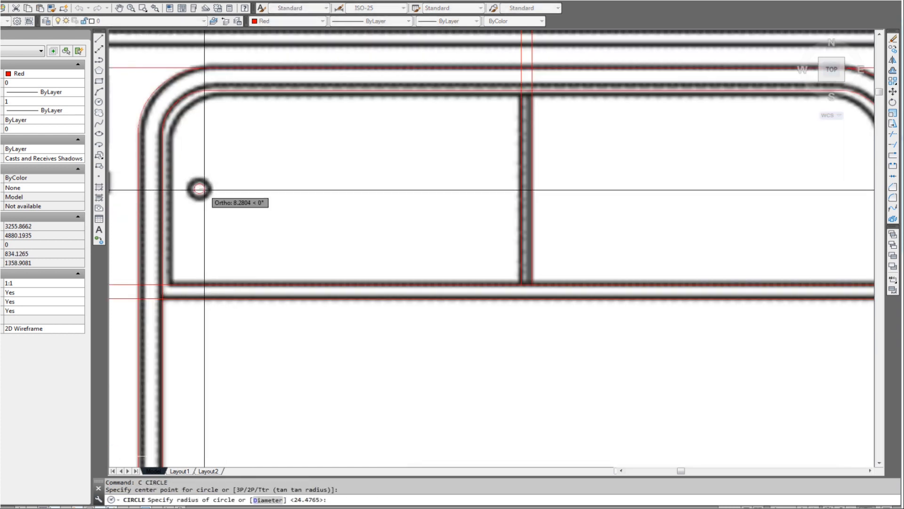
pyautogui.press('Return')
pyautogui.scroll(-3, 199, 189)
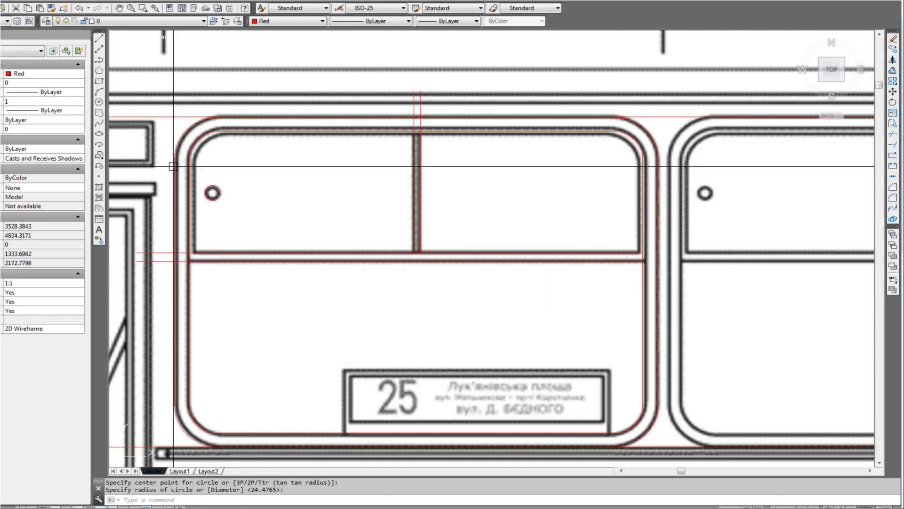
# Offset the window's inner outline further inward to the edge of the upper sliding panes, picking the distance on the drawing
pyautogui.scroll(3, 226, 198)
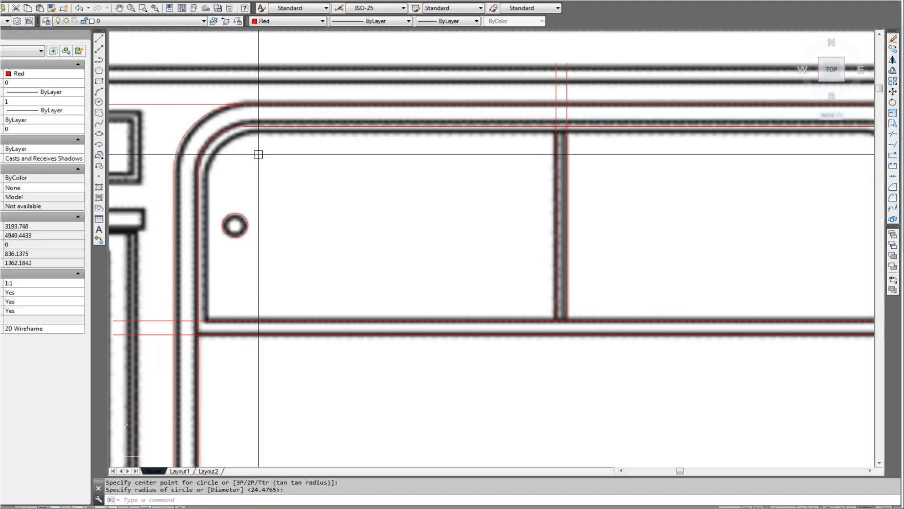
pyautogui.press('Escape')
pyautogui.scroll(2, 184, 199)
pyautogui.write('o')
pyautogui.press('Return')
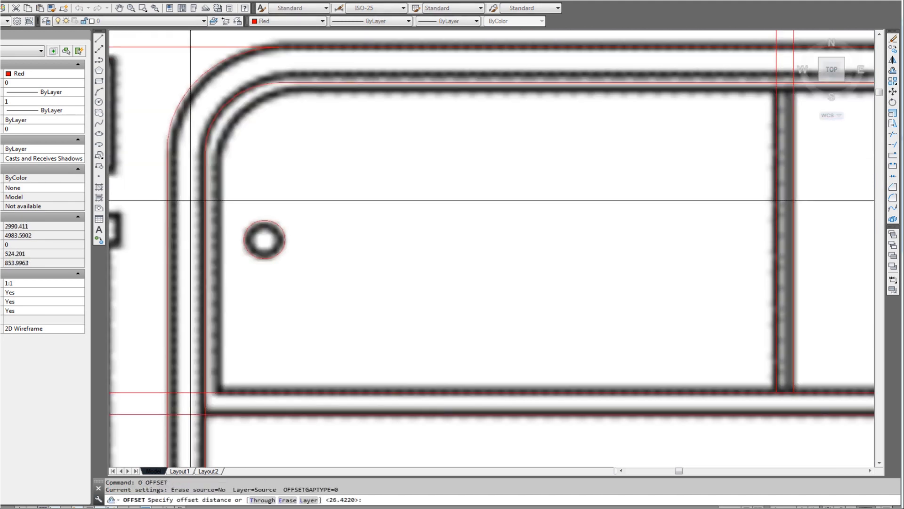
pyautogui.click(205, 222)
pyautogui.click(221, 235)
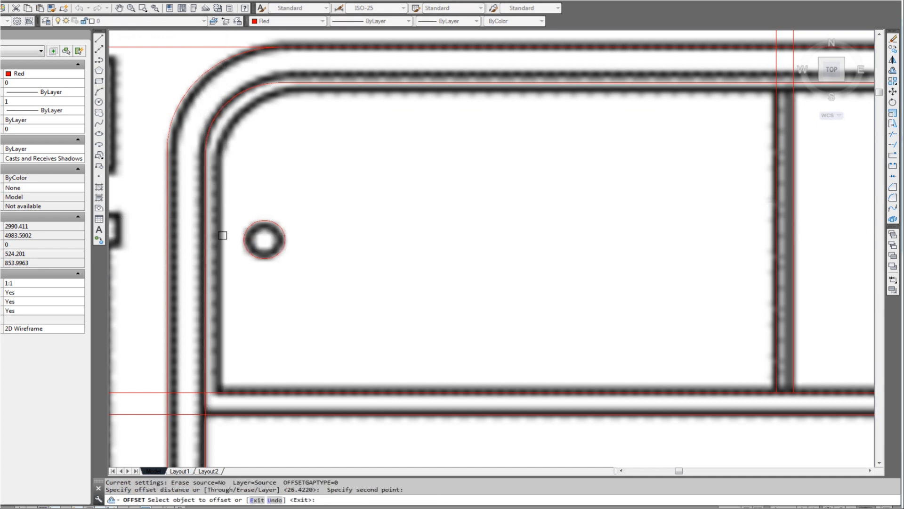
pyautogui.click(210, 227)
pyautogui.click(217, 227)
pyautogui.scroll(-3, 300, 186)
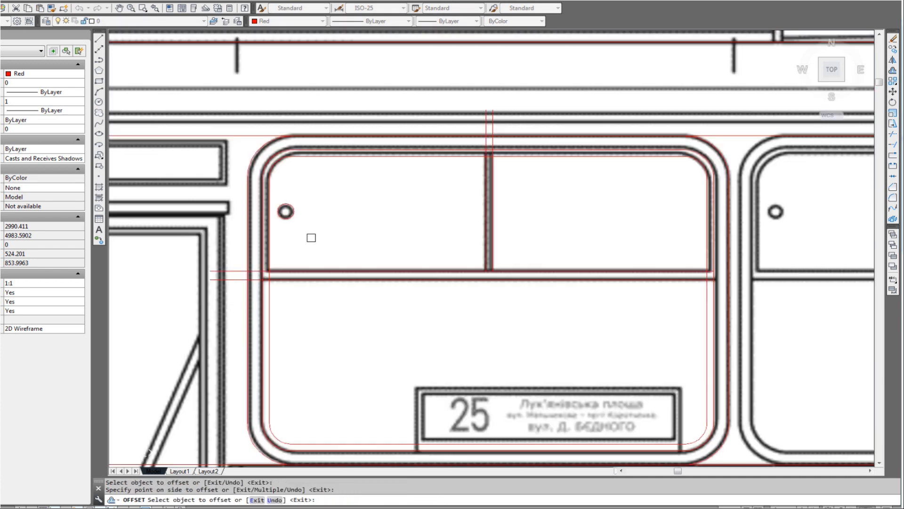
pyautogui.press('Escape')
# Trim the left ends of the two crossbar lines that overhang the window's inner outline
pyautogui.write('ts or')
pyautogui.press('Return')
pyautogui.scroll(2, 264, 292)
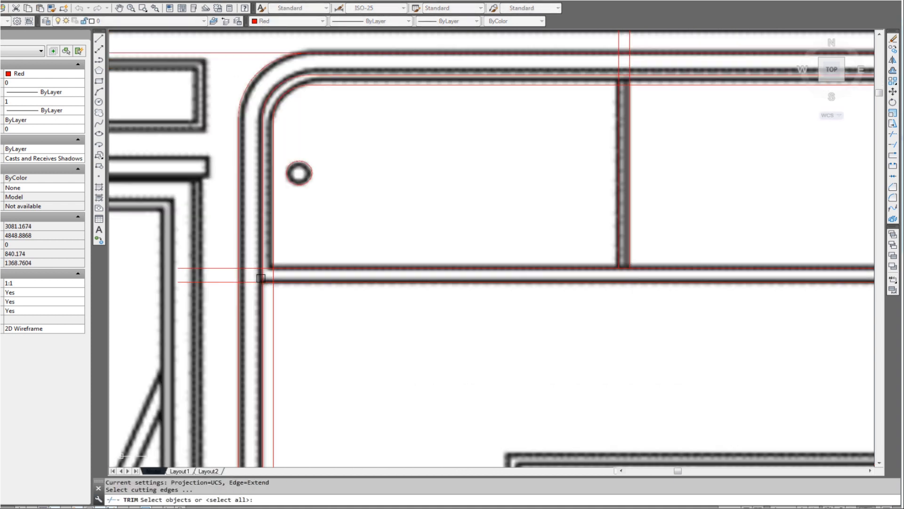
pyautogui.click(253, 292)
pyautogui.scroll(-3, 248, 292)
pyautogui.scroll(3, 268, 282)
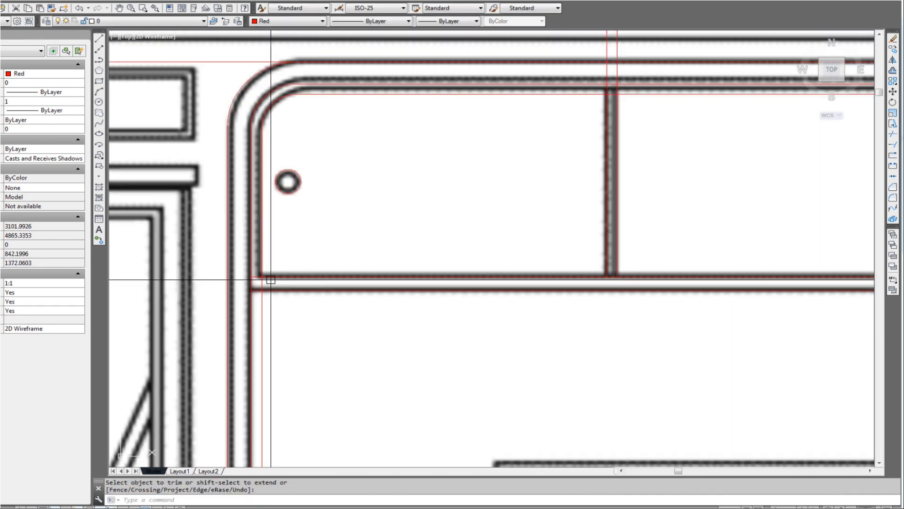
# Trim away the part of the innermost window outline below the crossbar's upper line
pyautogui.press('Return')
pyautogui.press('Return')
pyautogui.click(274, 276)
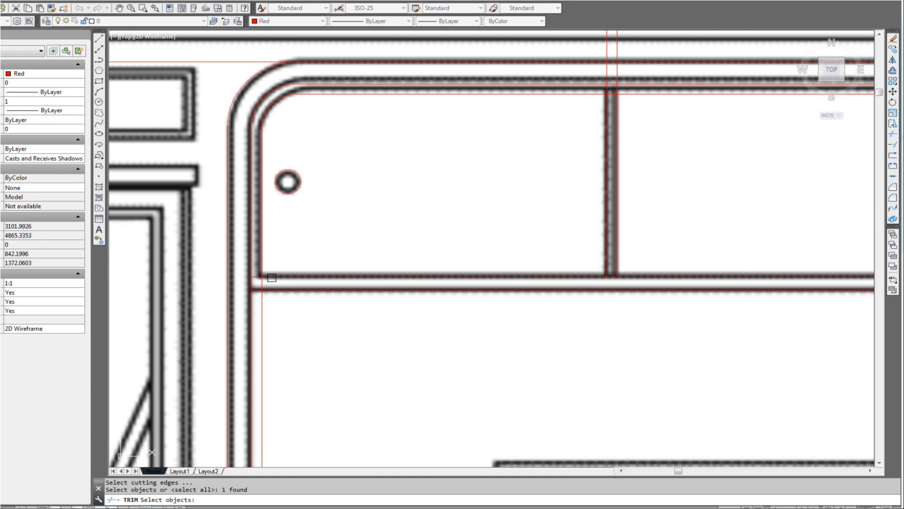
pyautogui.click(263, 305)
pyautogui.scroll(-5, 342, 288)
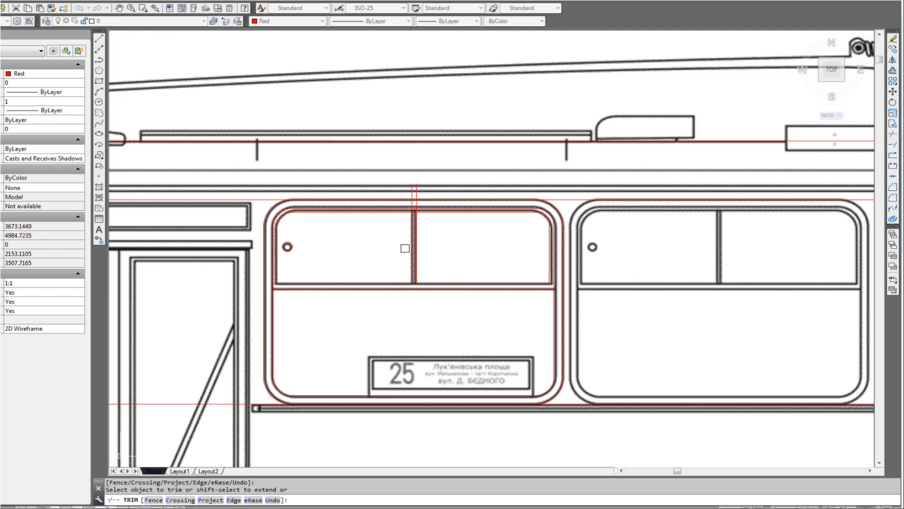
# Trim the upper ends of the two vertical divider lines that overhang the window's innermost outline
pyautogui.scroll(1, 404, 219)
pyautogui.press('Return')
pyautogui.scroll(2, 418, 194)
pyautogui.press('Return')
pyautogui.click(444, 229)
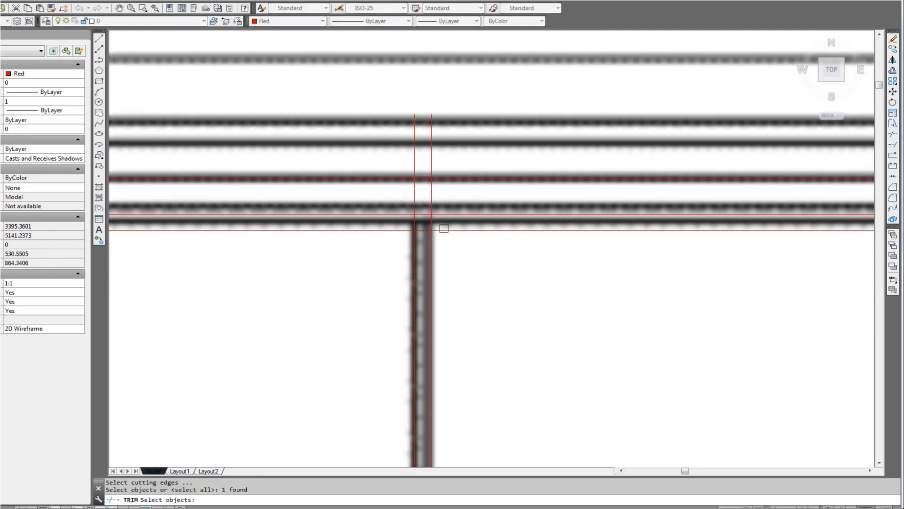
pyautogui.click(440, 203)
pyautogui.click(395, 197)
pyautogui.scroll(-5, 444, 306)
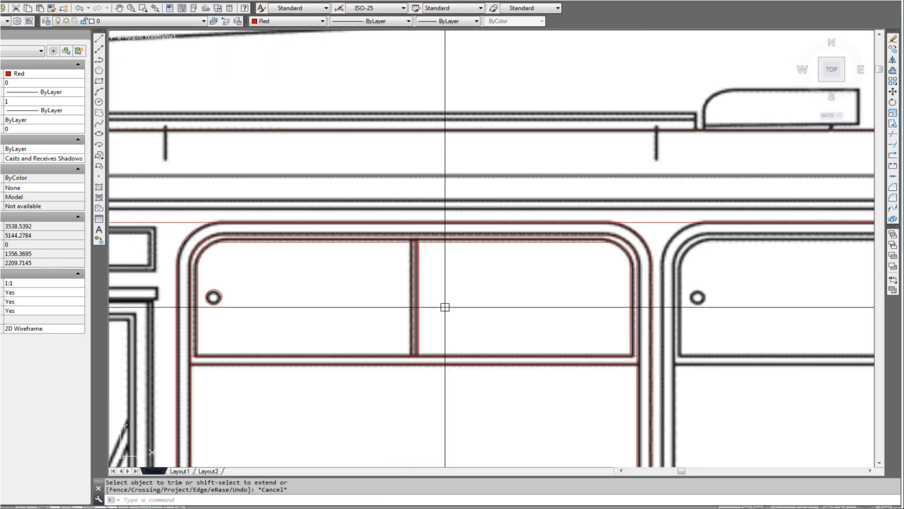
pyautogui.press('Escape')
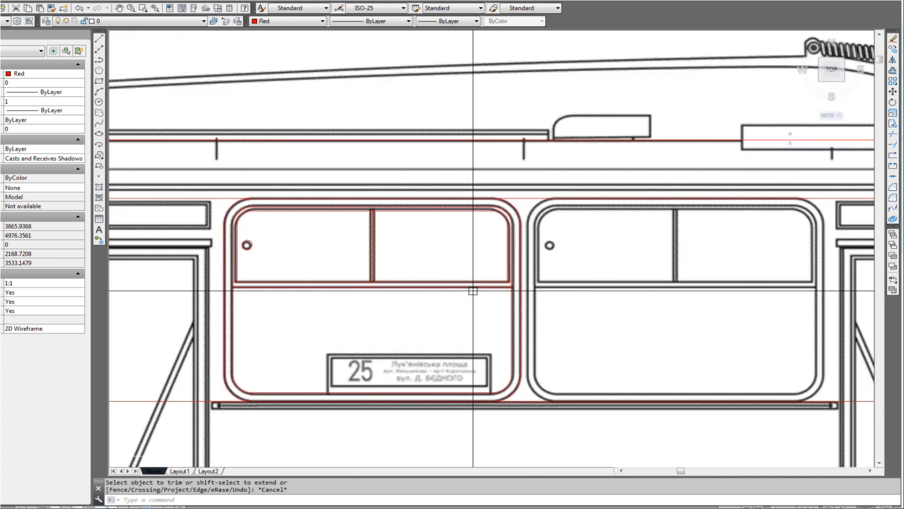
# Copy the complete traced window with its crossbars, divider and latch onto the adjacent window, using its lower left edge as base point
pyautogui.write('co')
pyautogui.press('Return')
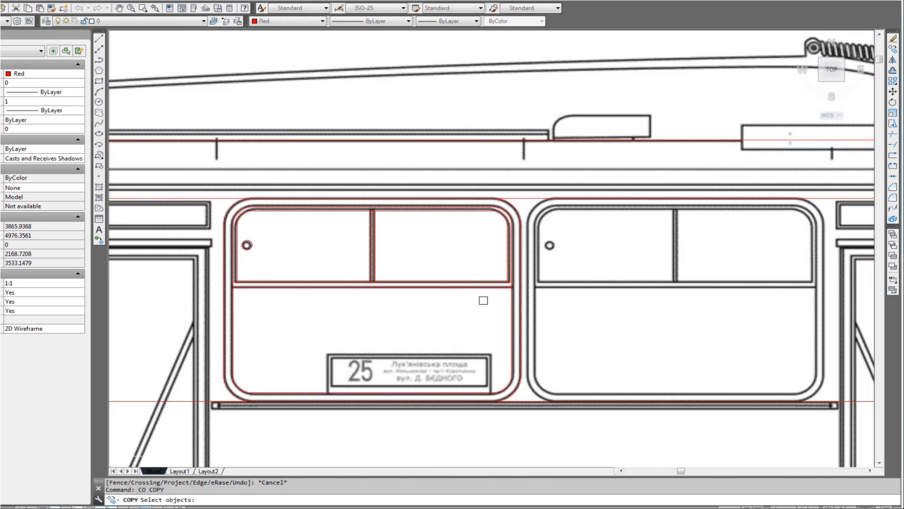
pyautogui.click(565, 334)
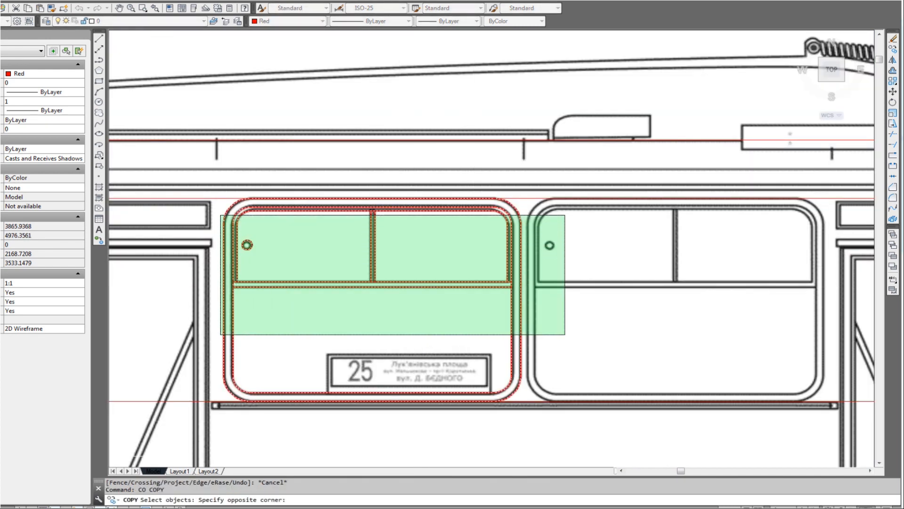
pyautogui.click(220, 215)
pyautogui.press('Return')
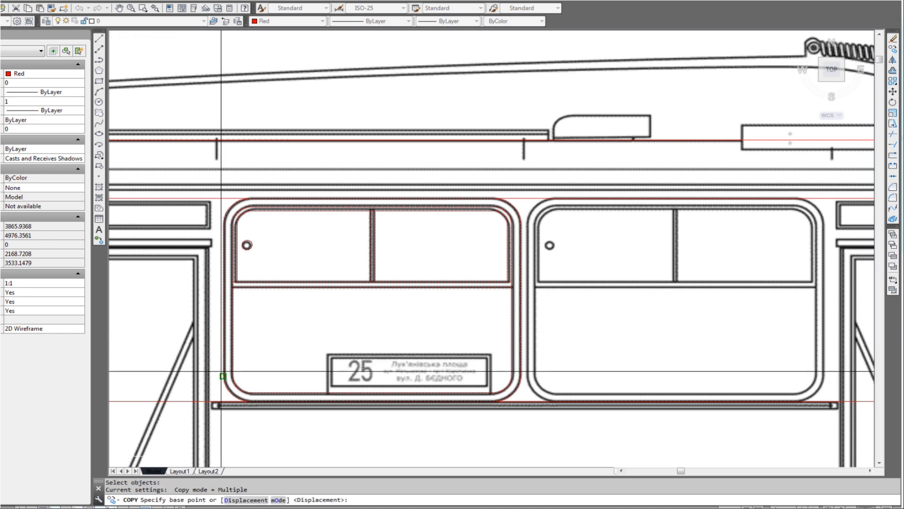
pyautogui.click(224, 376)
pyautogui.scroll(5, 530, 367)
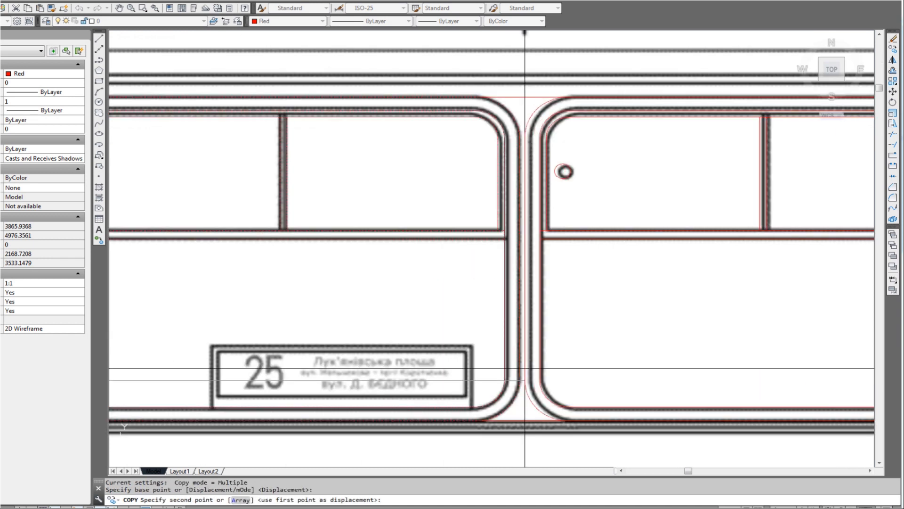
pyautogui.click(529, 367)
# Place two more copies of the window over the pair of windows between the middle and front doors
pyautogui.scroll(-5, 606, 386)
pyautogui.moveTo(605, 385); pyautogui.dragTo(142, 315, button='middle')
pyautogui.moveTo(597, 322); pyautogui.dragTo(152, 335, button='middle')
pyautogui.scroll(2, 412, 314)
pyautogui.click(363, 314)
pyautogui.scroll(-3, 363, 314)
pyautogui.moveTo(417, 338); pyautogui.dragTo(108, 338, button='middle')
pyautogui.scroll(10, 220, 328)
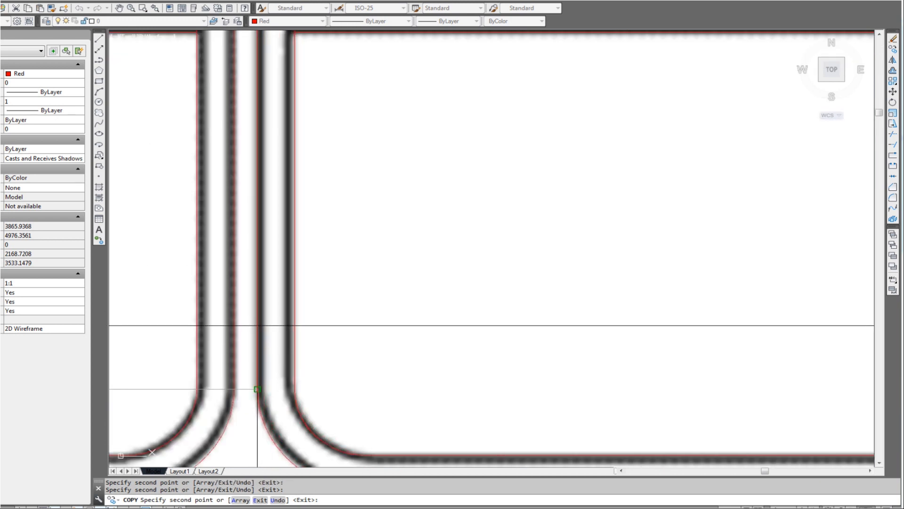
pyautogui.scroll(-10, 257, 325)
pyautogui.press('Escape')
# Check the copied windows against the reference image along the vehicle's side and save the drawing
pyautogui.scroll(1, 398, 350)
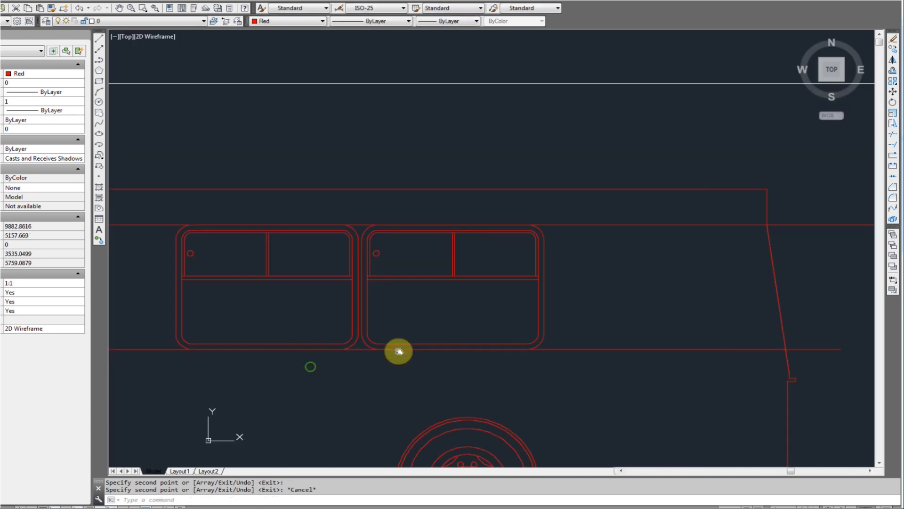
pyautogui.scroll(-1, 491, 304)
pyautogui.moveTo(310, 329); pyautogui.dragTo(520, 300, button='middle')
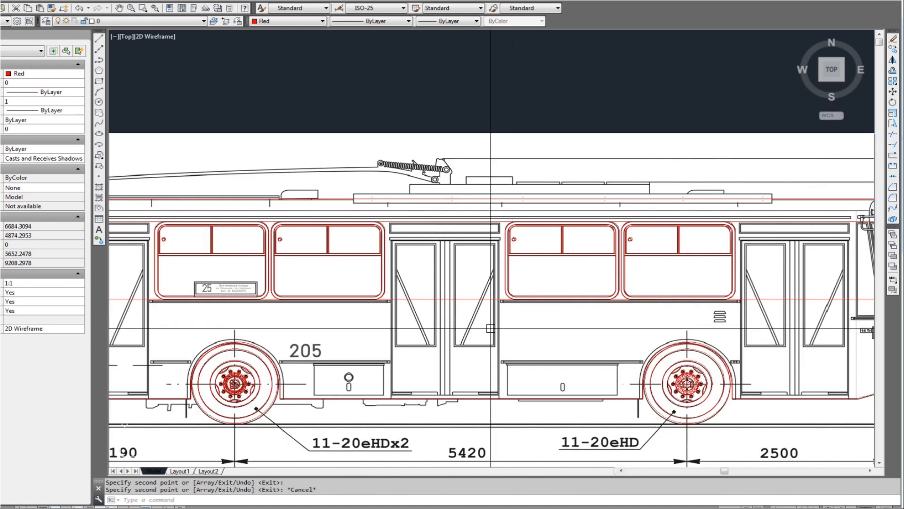
pyautogui.moveTo(456, 326); pyautogui.dragTo(499, 322, button='middle')
pyautogui.scroll(5, 495, 255)
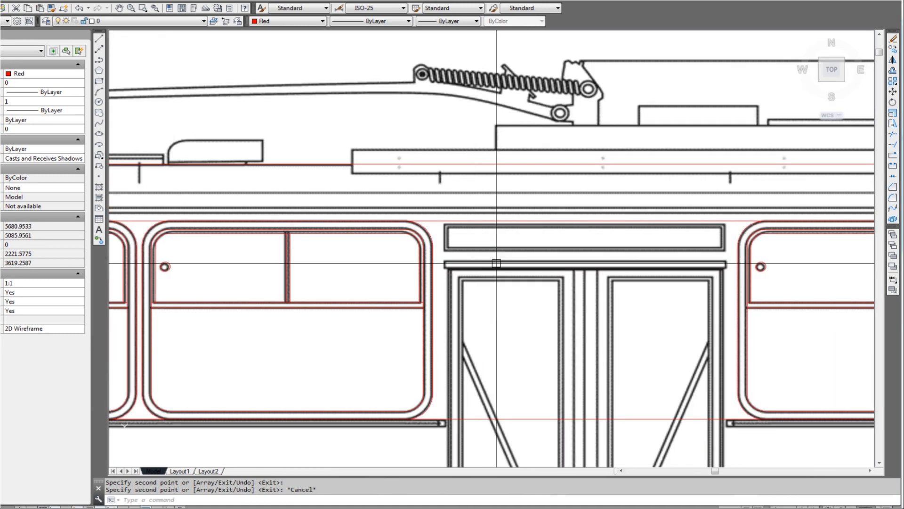
pyautogui.scroll(-5, 494, 259)
pyautogui.moveTo(301, 311); pyautogui.dragTo(420, 293, button='middle')
pyautogui.scroll(-2, 395, 291)
pyautogui.moveTo(503, 326); pyautogui.dragTo(450, 304, button='middle')
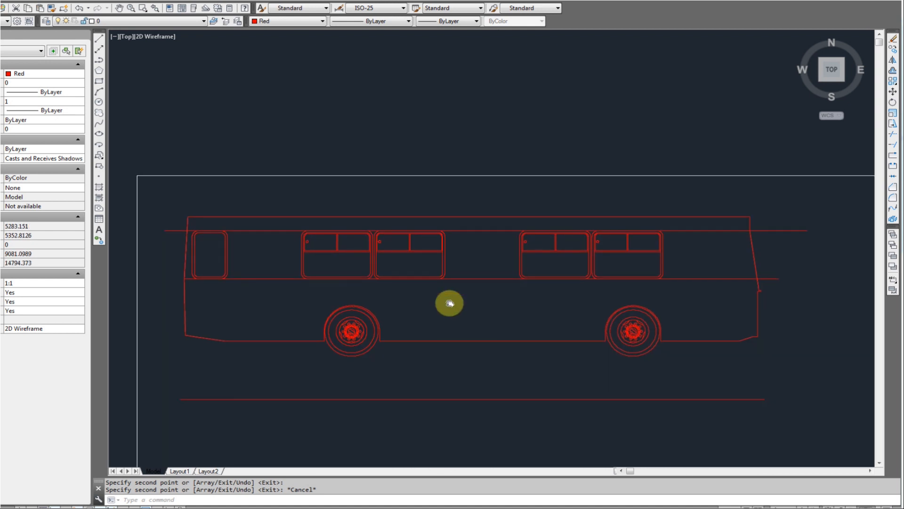
pyautogui.moveTo(450, 303); pyautogui.dragTo(450, 303, button='middle')
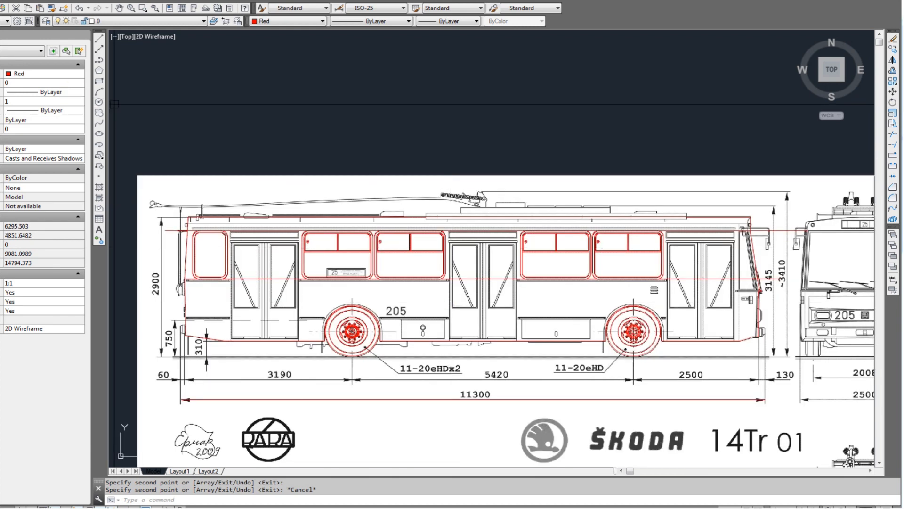
pyautogui.hotkey('ctrl', 's')
# Draw a rectangle over the middle double door, from its upper left corner to the body's lower edge
pyautogui.moveTo(242, 252); pyautogui.dragTo(302, 260, button='middle')
pyautogui.scroll(4, 283, 264)
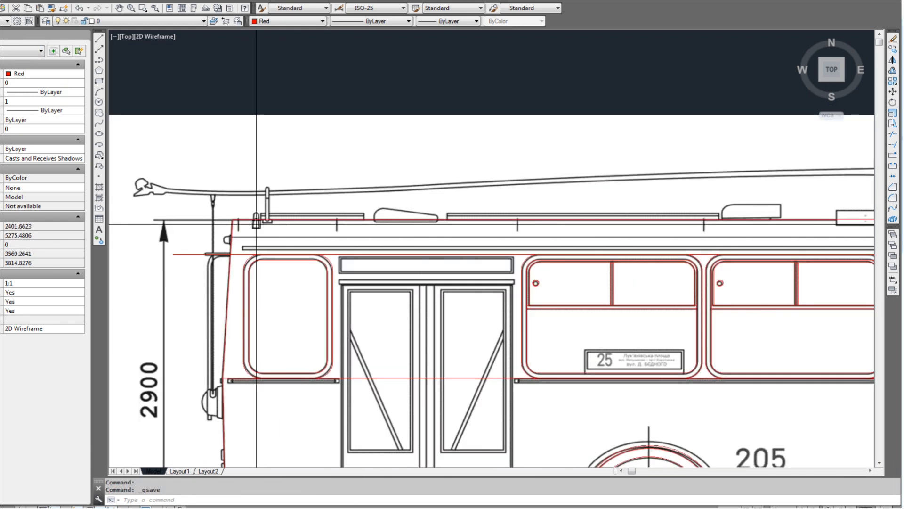
pyautogui.scroll(-2, 281, 253)
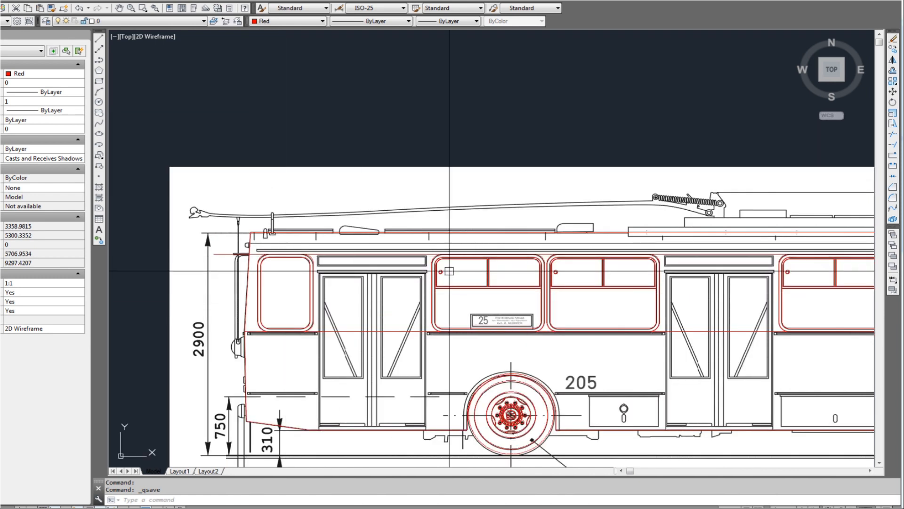
pyautogui.moveTo(578, 247); pyautogui.dragTo(391, 216, button='middle')
pyautogui.moveTo(601, 281); pyautogui.dragTo(428, 260, button='middle')
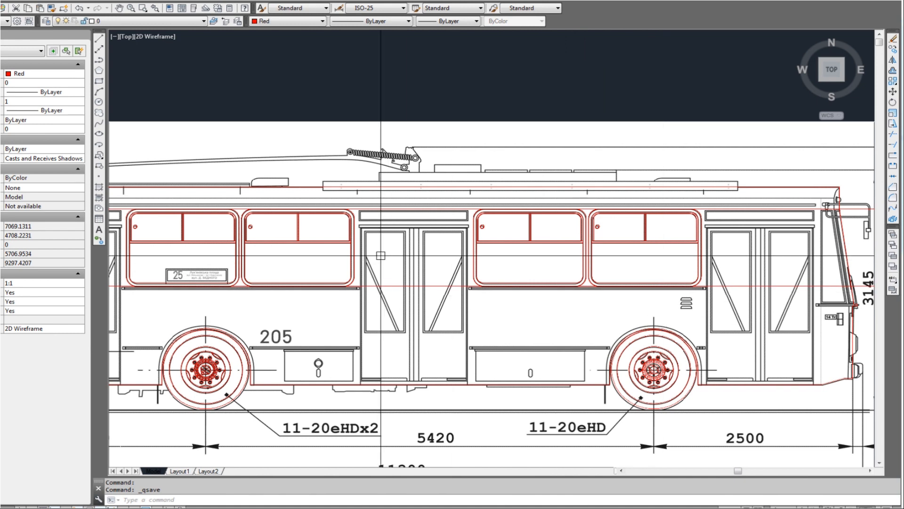
pyautogui.scroll(2, 374, 245)
pyautogui.moveTo(374, 240)
pyautogui.mouseDown(button='middle')
pyautogui.moveTo(366, 248)
pyautogui.moveTo(349, 224)
pyautogui.mouseUp(button='middle')
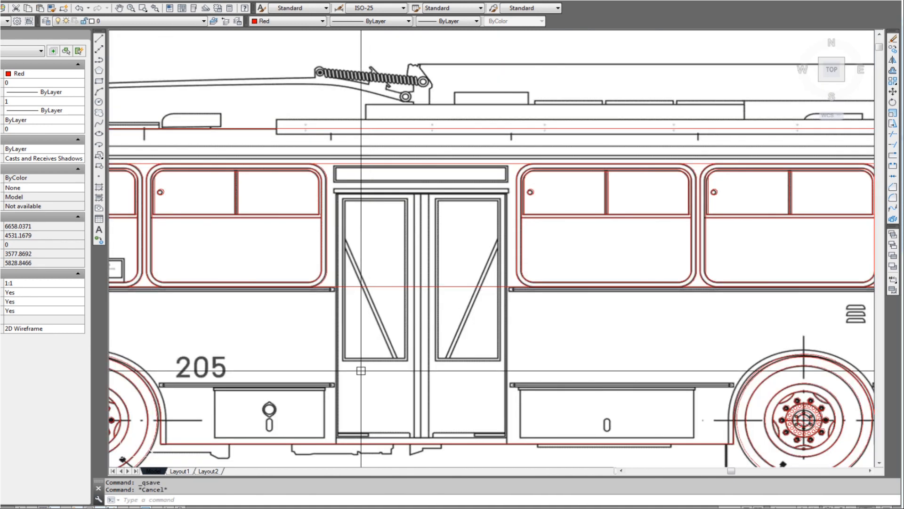
pyautogui.write('e')
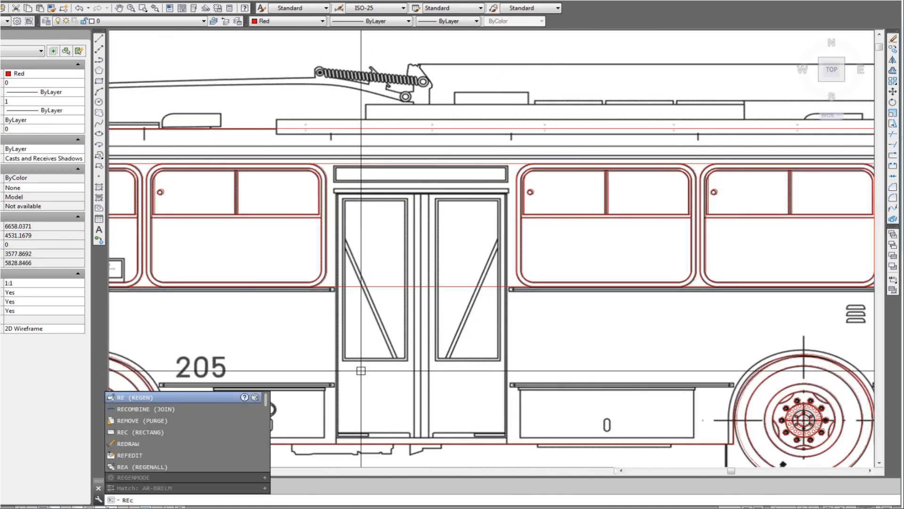
pyautogui.press('Return')
pyautogui.scroll(4, 332, 203)
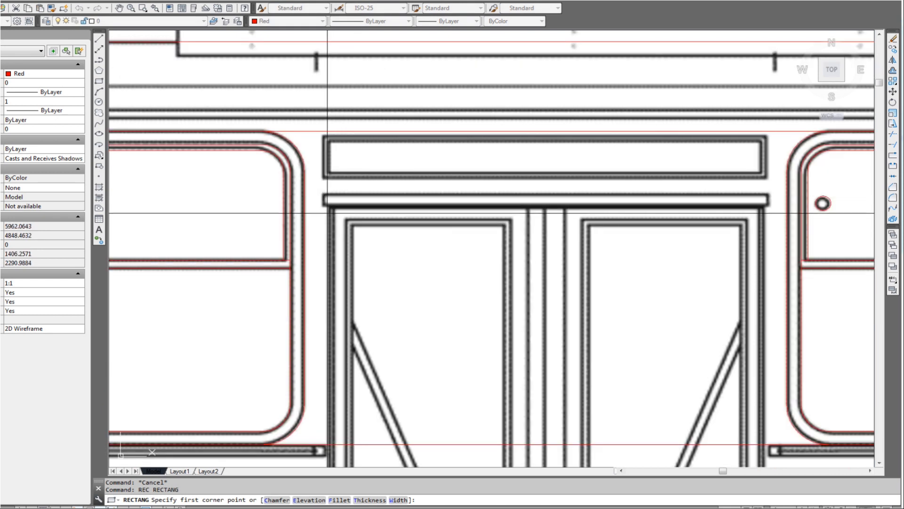
pyautogui.scroll(-3, 329, 204)
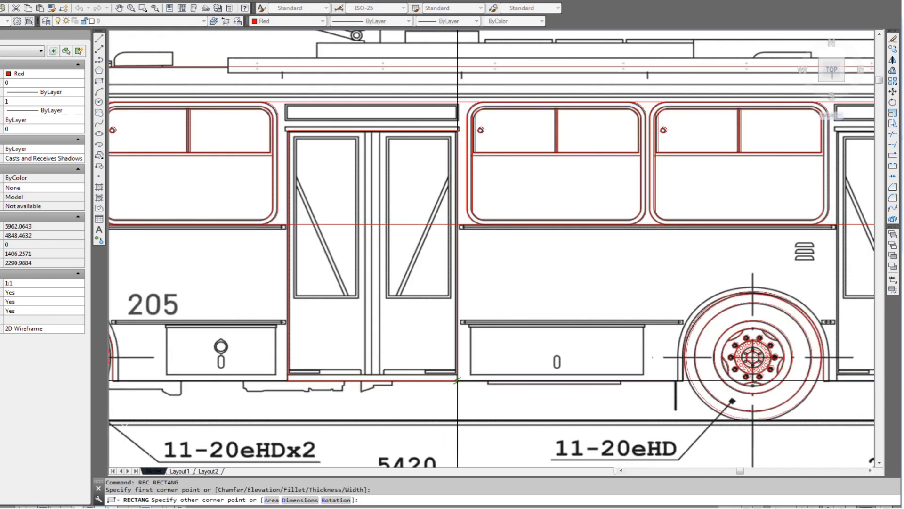
pyautogui.click(457, 379)
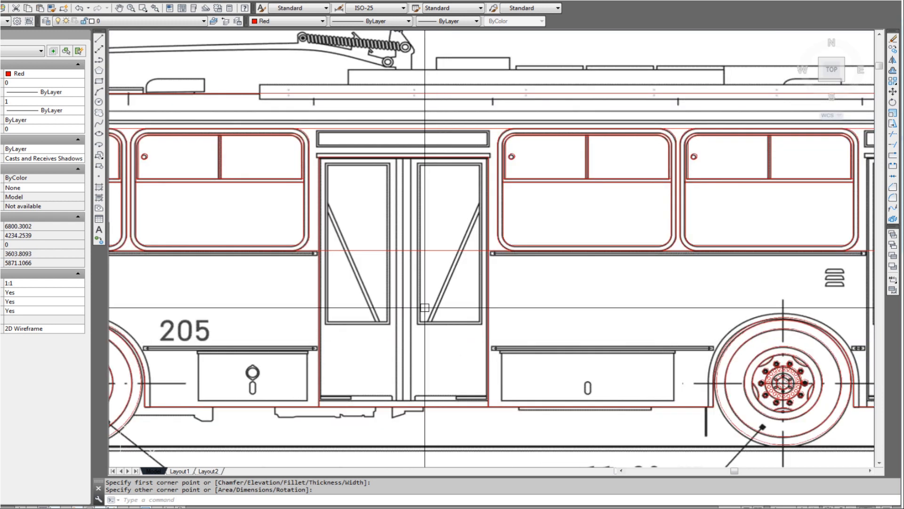
# Draw a vertical line down the middle of the double door, from its upper edge to the body's lower edge
pyautogui.write('l')
pyautogui.press('Return')
pyautogui.click(403, 158)
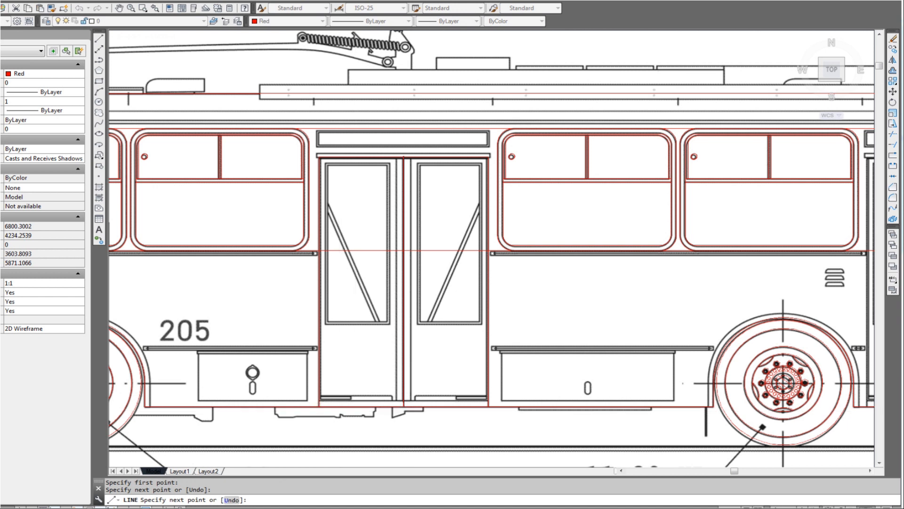
pyautogui.scroll(2, 340, 409)
pyautogui.press('Return')
# Draw a horizontal line along the bottom of the door leaves, starting at the lower corner of the adjacent hatch
pyautogui.press('Return')
pyautogui.click(288, 394)
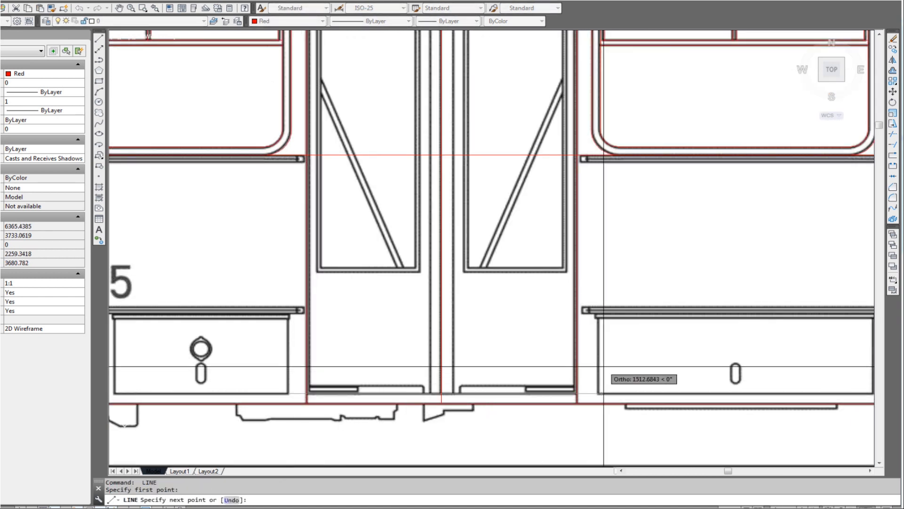
pyautogui.press('Return')
pyautogui.press('Return')
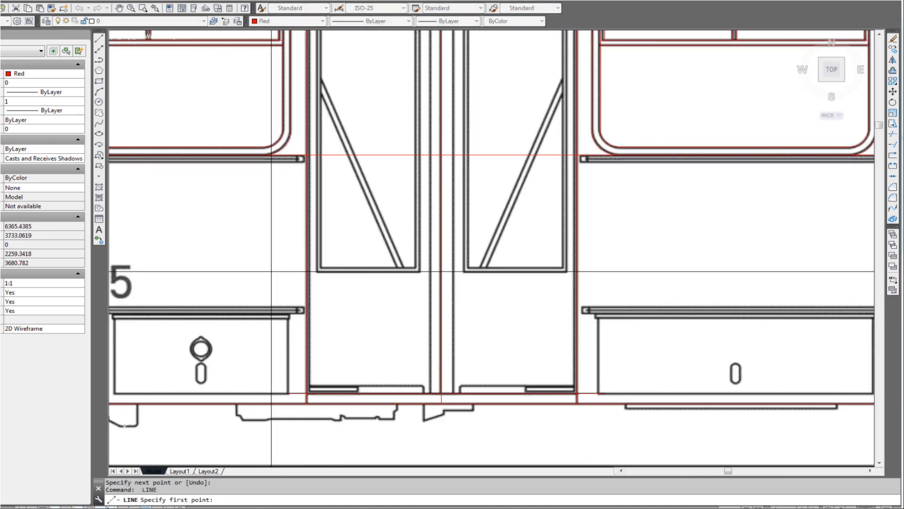
pyautogui.moveTo(269, 275); pyautogui.dragTo(259, 333, button='middle')
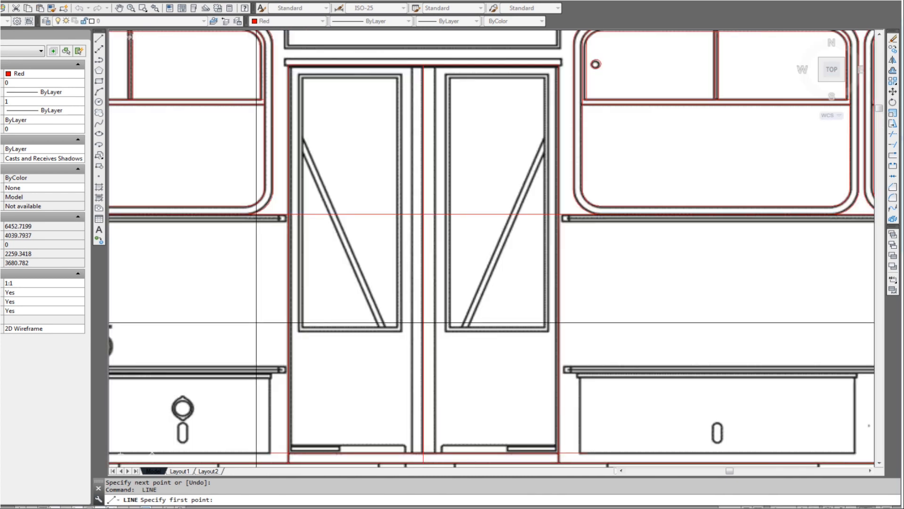
pyautogui.press('Escape')
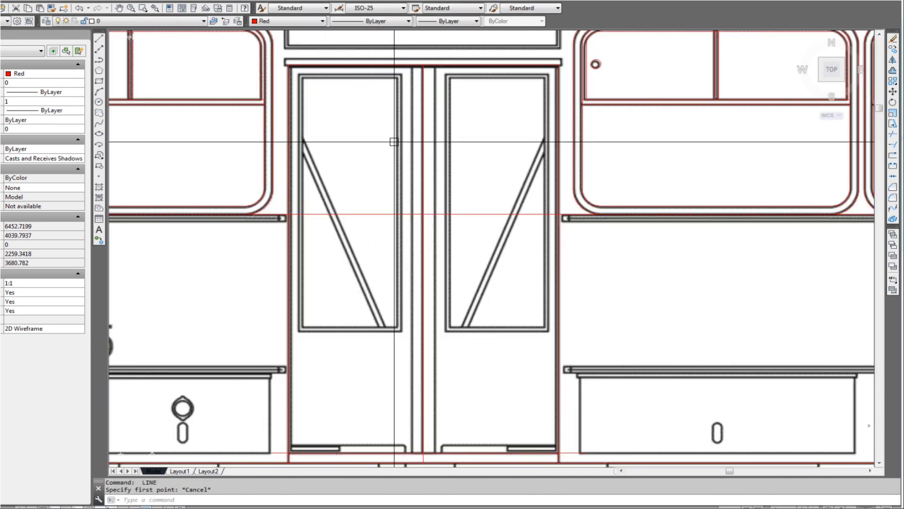
# Offset the door's vertical centre line about 56.5 toward the left leaf, picking the distance on the reference image
pyautogui.scroll(2, 426, 65)
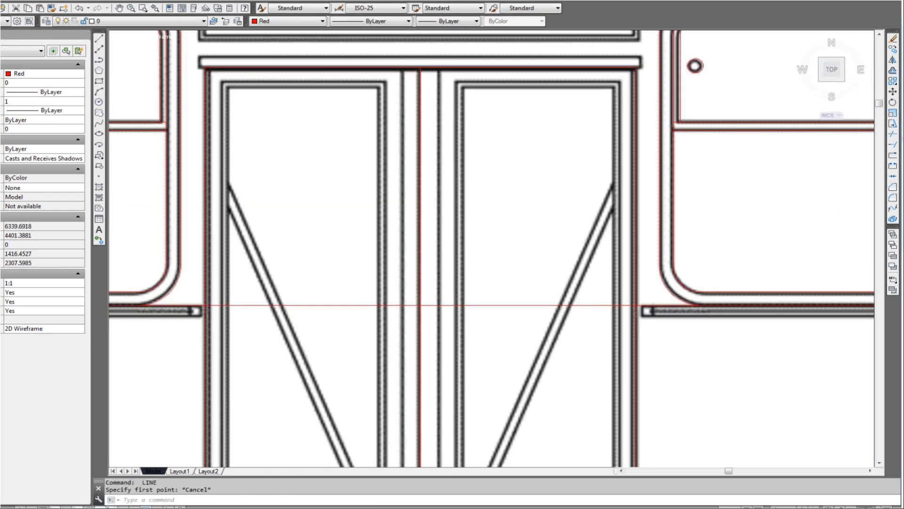
pyautogui.scroll(1, 424, 65)
pyautogui.write('o')
pyautogui.press('Return')
pyautogui.click(423, 65)
pyautogui.click(403, 63)
pyautogui.click(433, 85)
pyautogui.click(393, 97)
pyautogui.scroll(-3, 403, 161)
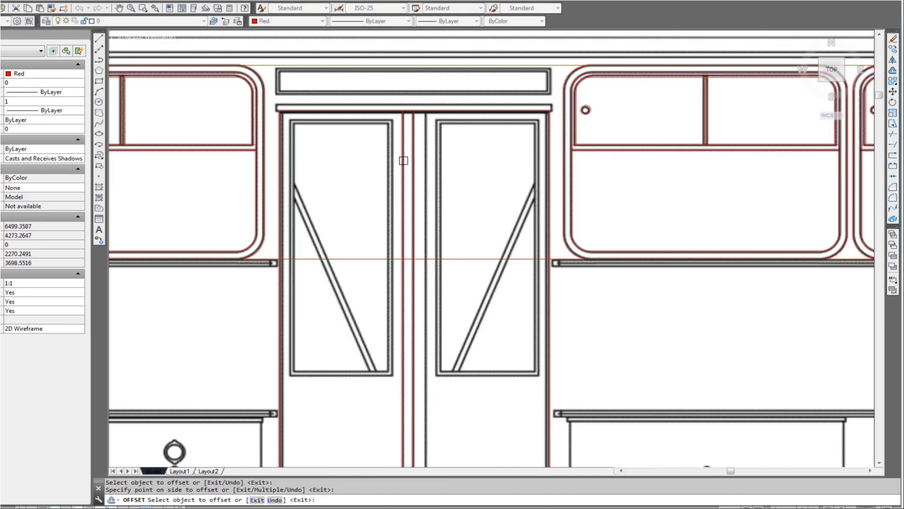
pyautogui.press('Escape')
pyautogui.moveTo(397, 244); pyautogui.dragTo(397, 219, button='middle')
pyautogui.press('Escape')
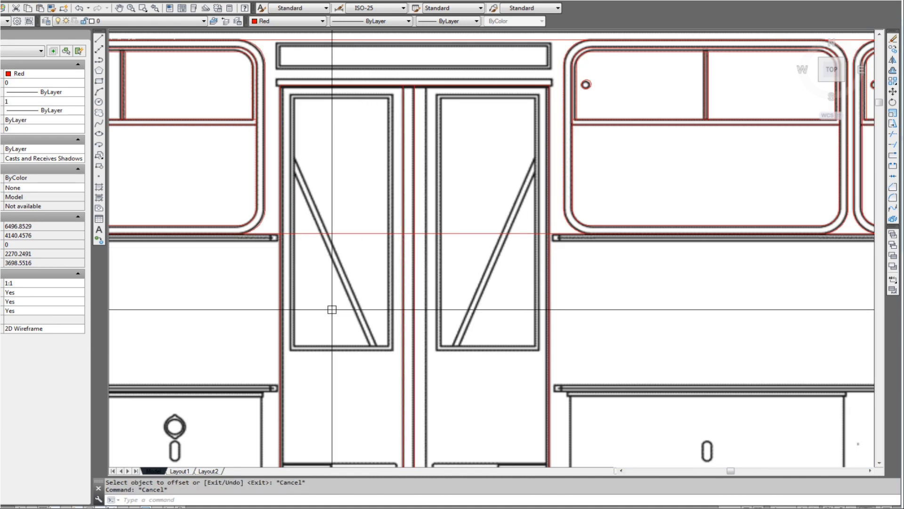
# Draw a rectangle over the outer edge of the left door leaf's window frame, from its lower left to its upper right corner
pyautogui.write('rec')
pyautogui.press('Return')
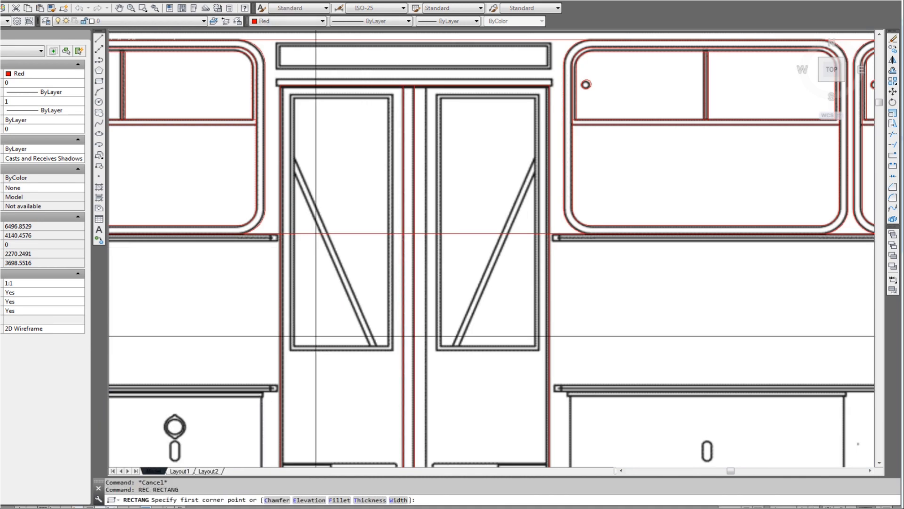
pyautogui.scroll(3, 293, 350)
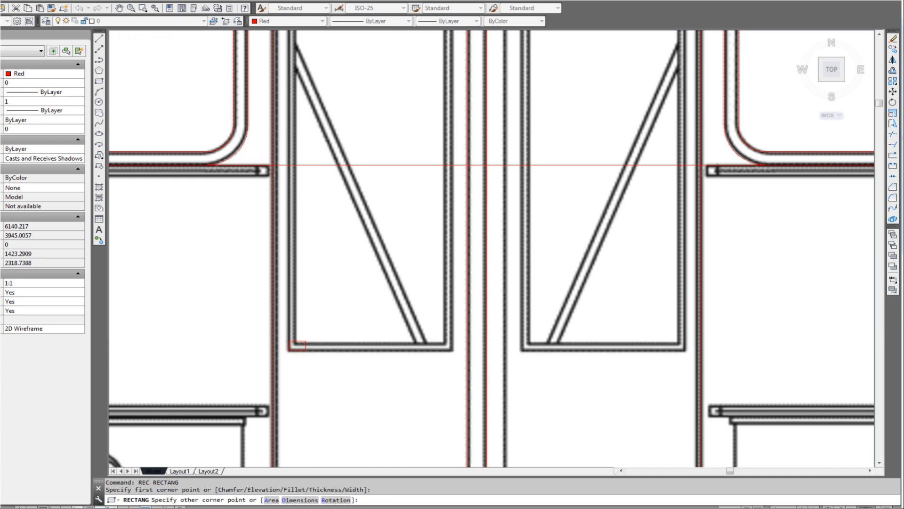
pyautogui.scroll(-2, 297, 348)
pyautogui.scroll(2, 393, 98)
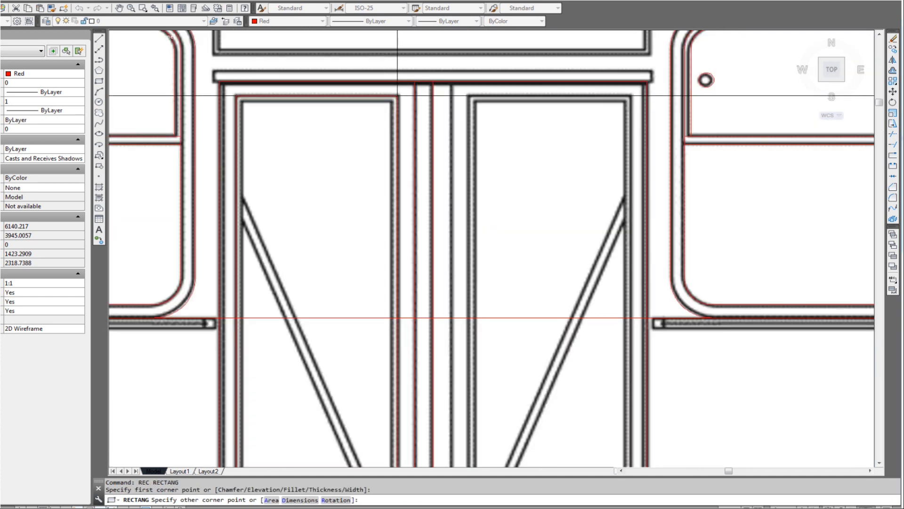
pyautogui.click(397, 96)
pyautogui.scroll(2, 381, 101)
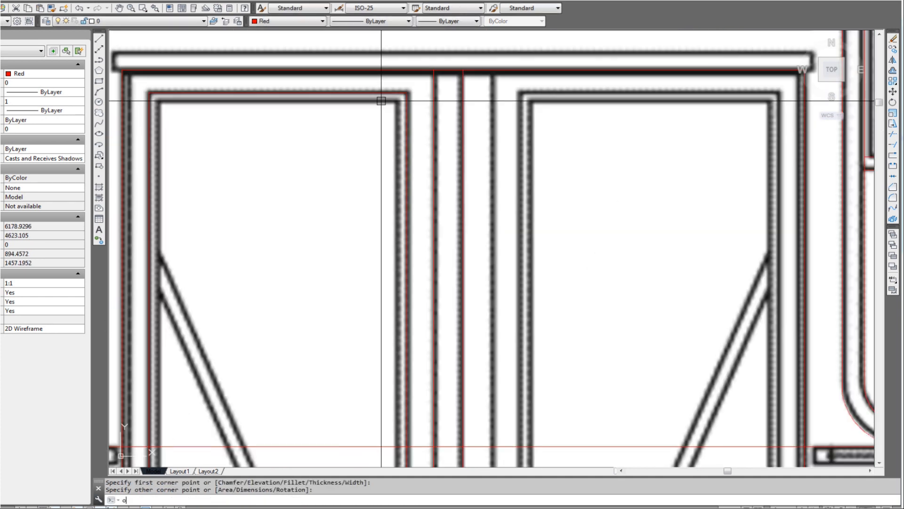
pyautogui.write('o')
pyautogui.press('Return')
pyautogui.press('Return')
pyautogui.click(359, 90)
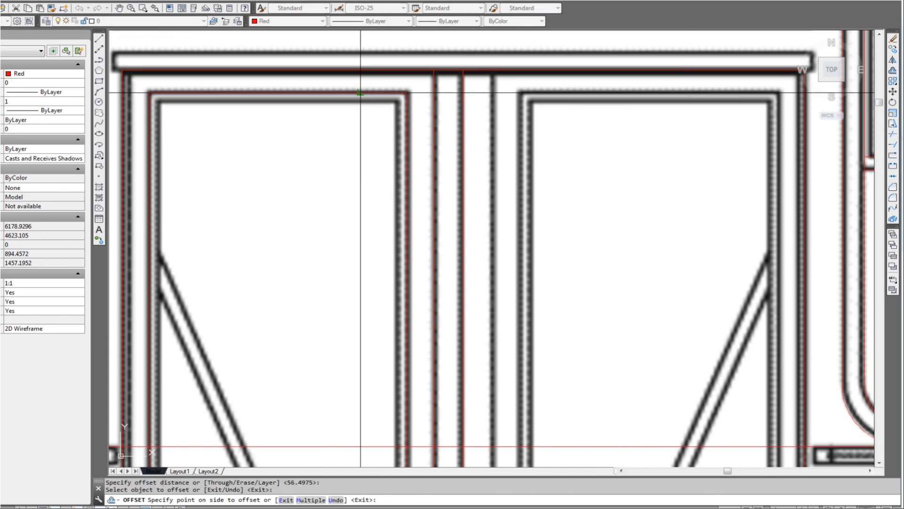
pyautogui.press('Escape')
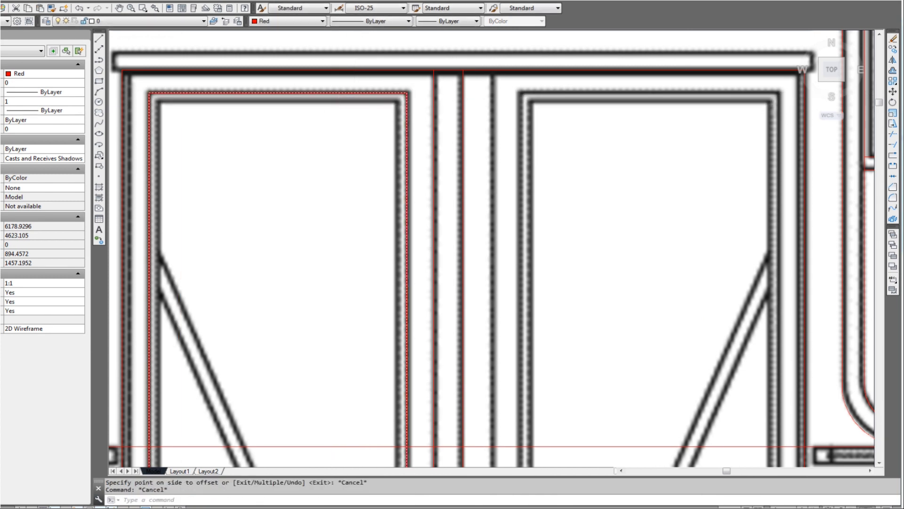
# Offset the left door leaf's window frame rectangle inward by about 20.2, picking the distance on the reference image
pyautogui.scroll(2, 332, 91)
pyautogui.click(377, 100)
pyautogui.scroll(2, 379, 105)
pyautogui.click(378, 113)
pyautogui.click(383, 91)
pyautogui.click(369, 137)
pyautogui.scroll(-4, 372, 158)
pyautogui.scroll(-2, 400, 107)
pyautogui.press('Escape')
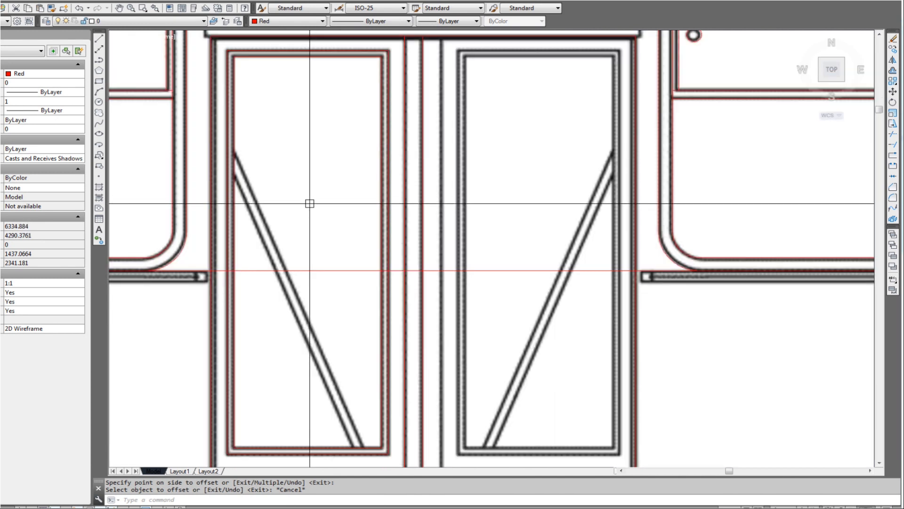
# Draw a slanted line parallel to the diagonal bar in the left leaf's window, extending beyond the window frame at both ends
pyautogui.moveTo(310, 204)
pyautogui.mouseDown(button='middle')
pyautogui.moveTo(306, 190)
pyautogui.moveTo(332, 225)
pyautogui.mouseUp(button='middle')
pyautogui.write('l')
pyautogui.press('Return')
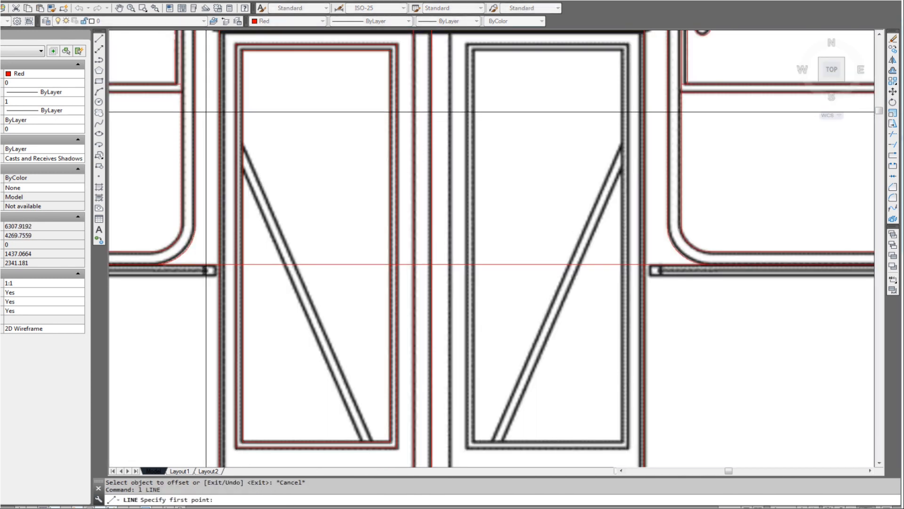
pyautogui.click(207, 126)
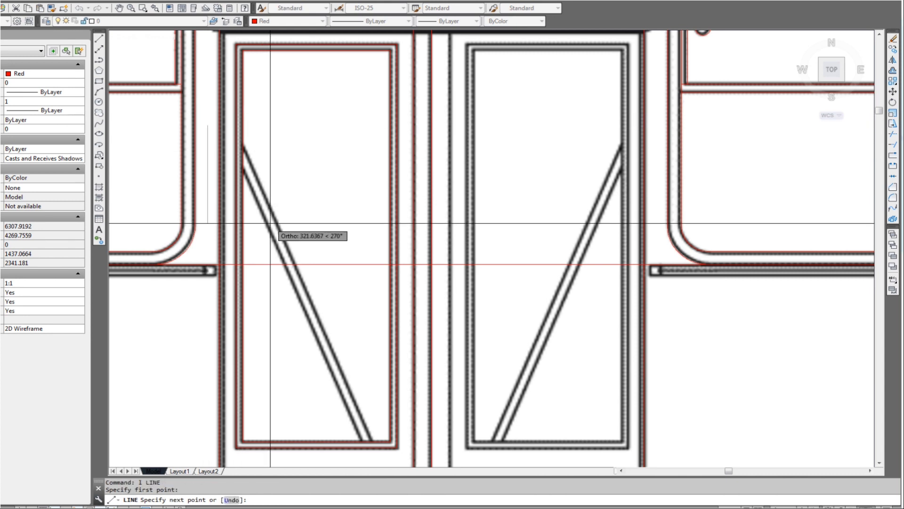
pyautogui.press('F8')
pyautogui.moveTo(314, 332); pyautogui.dragTo(305, 288, button='middle')
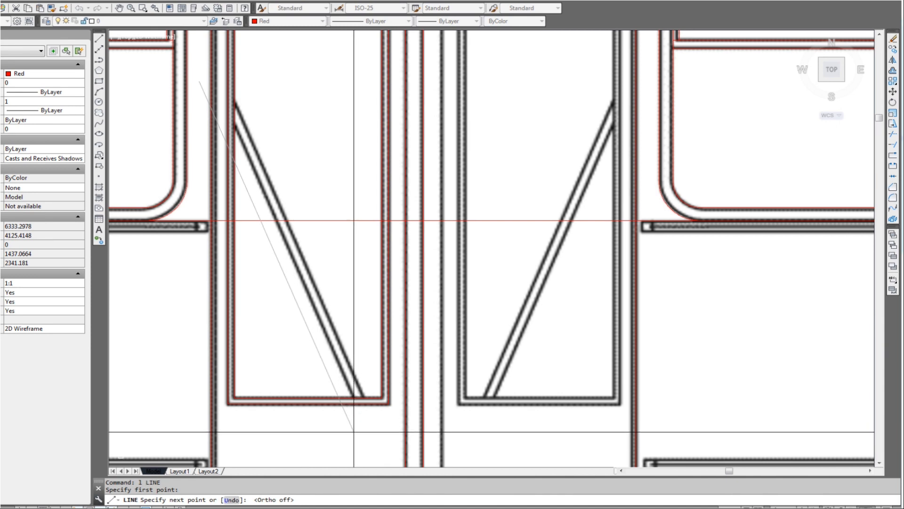
pyautogui.click(355, 432)
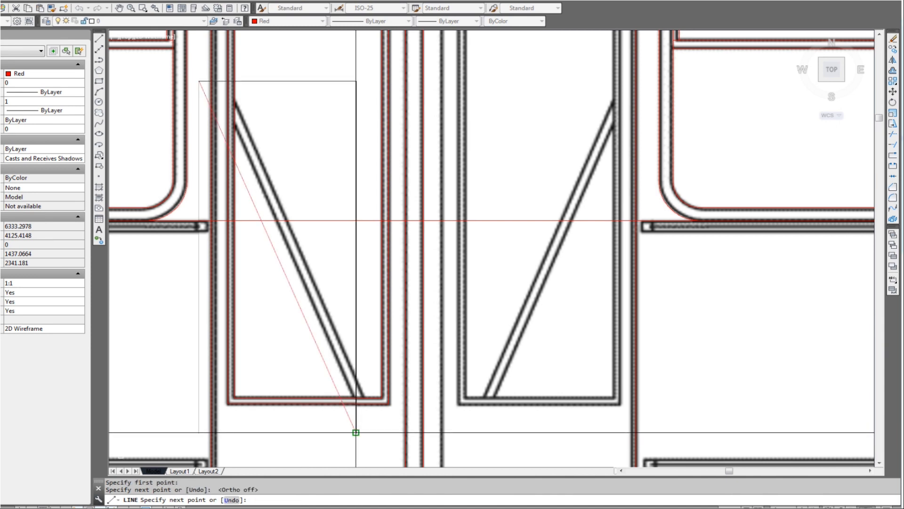
pyautogui.press('Escape')
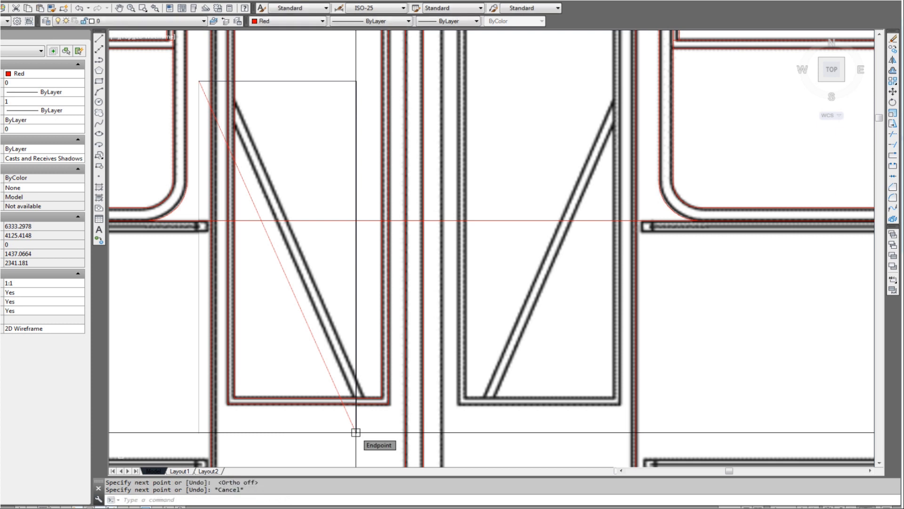
# Move the slanted line from its lower end onto the lower edge of the diagonal bar in the reference image
pyautogui.click(332, 378)
pyautogui.press('Escape')
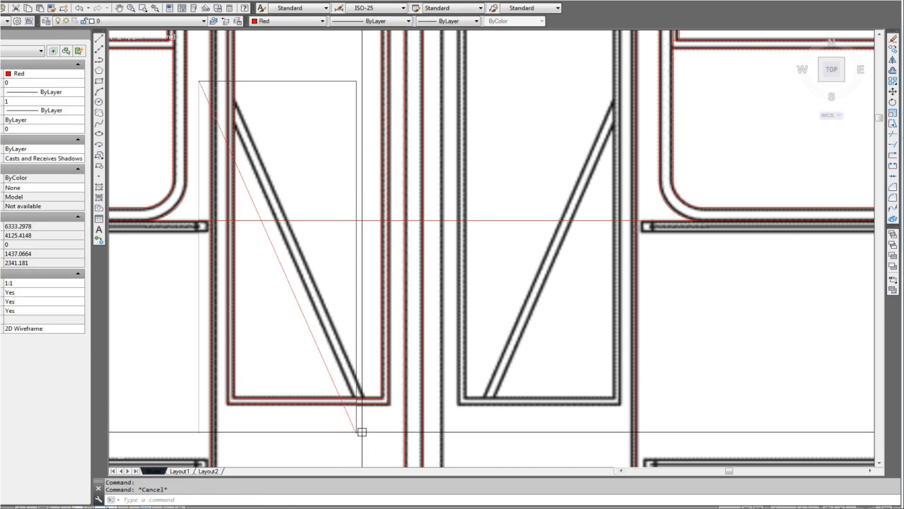
pyautogui.write('m')
pyautogui.press('Return')
pyautogui.click(356, 430)
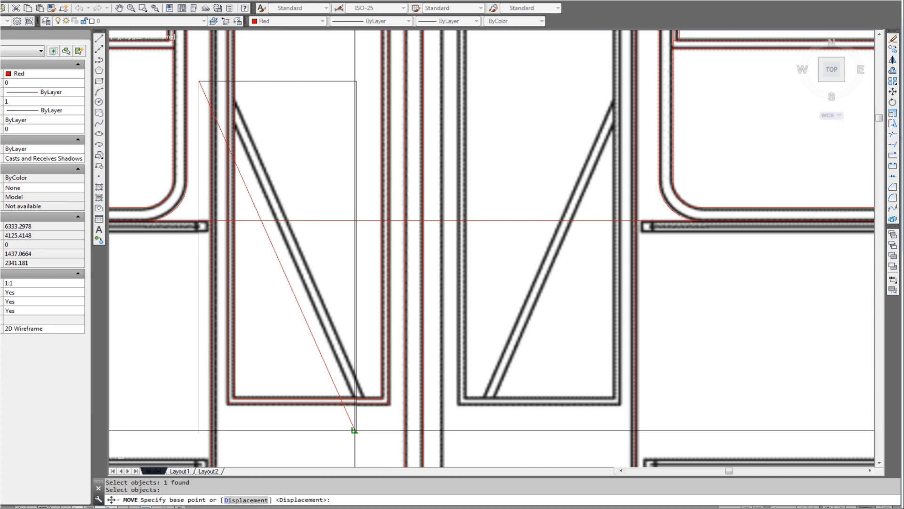
pyautogui.scroll(2, 364, 424)
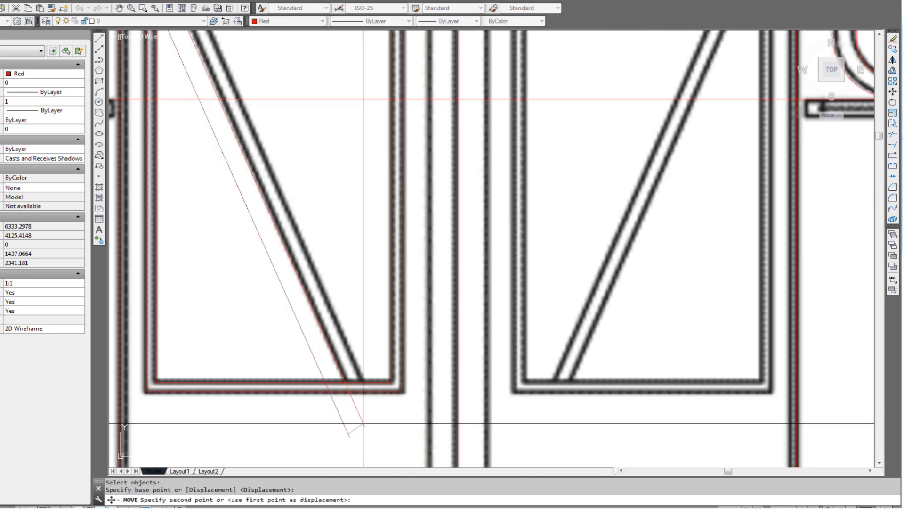
pyautogui.press('Escape')
pyautogui.scroll(-2, 377, 395)
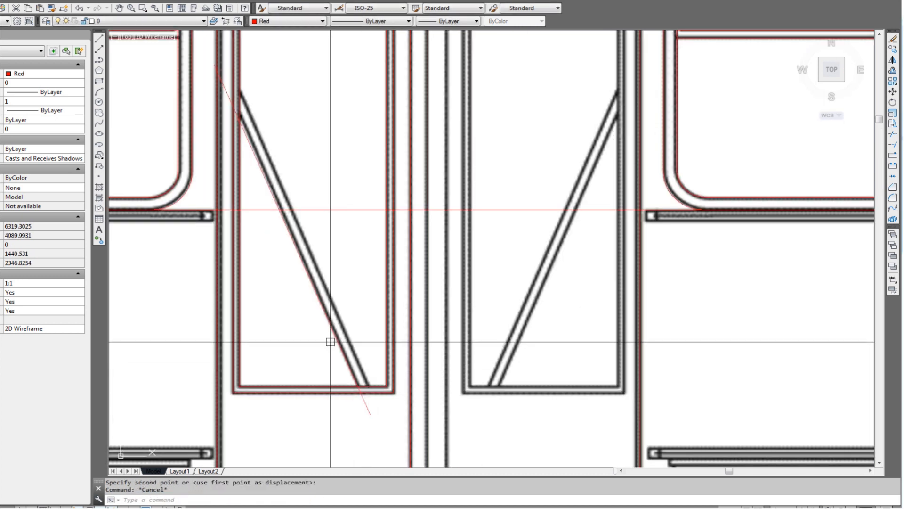
# Offset the slanted line across the bar's width to trace the diagonal bar's upper edge, picking the distance on the image
pyautogui.write('o')
pyautogui.press('Return')
pyautogui.scroll(2, 320, 325)
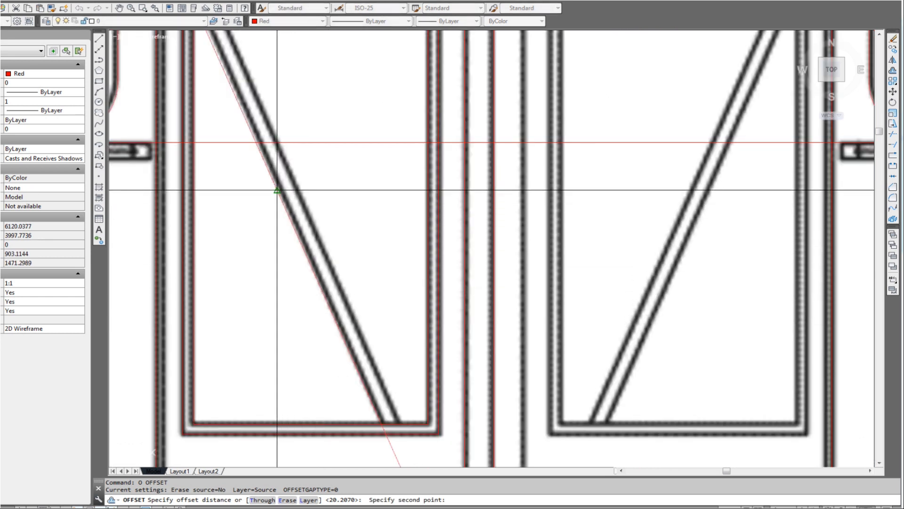
pyautogui.scroll(2, 277, 190)
pyautogui.click(301, 181)
pyautogui.click(271, 195)
pyautogui.click(318, 184)
pyautogui.scroll(-2, 327, 198)
pyautogui.press('Escape')
pyautogui.moveTo(416, 314)
pyautogui.mouseDown(button='middle')
pyautogui.moveTo(397, 267)
pyautogui.moveTo(461, 353)
pyautogui.mouseUp(button='middle')
pyautogui.scroll(2, 437, 363)
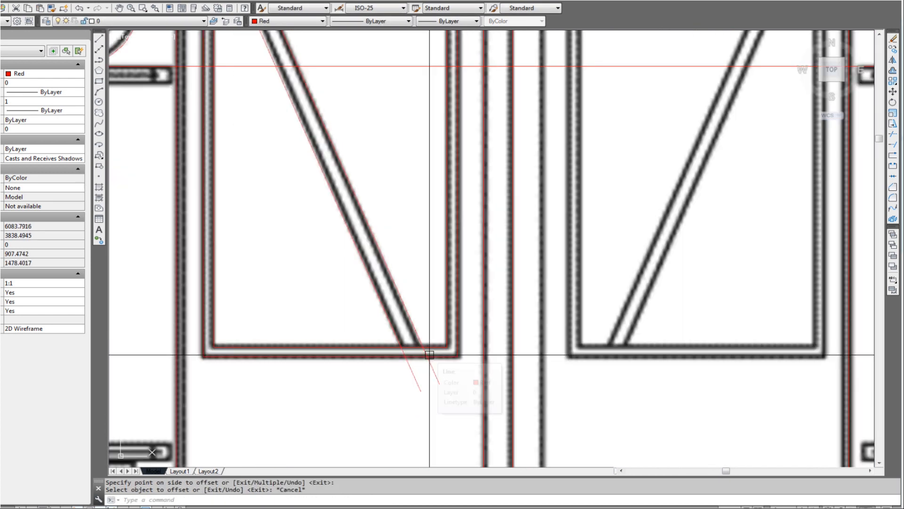
# Trim both diagonal bar lines where they extend past the inner window frame at its lower and upper ends
pyautogui.write('tr')
pyautogui.press('Return')
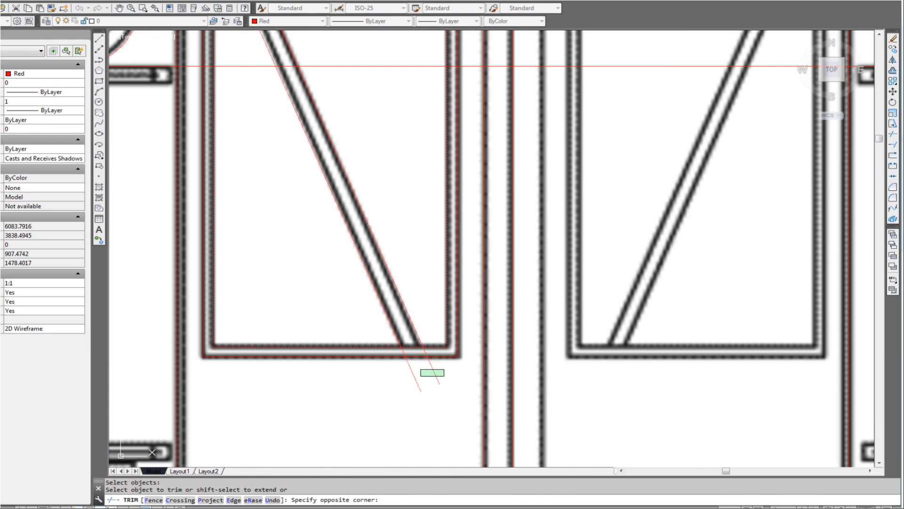
pyautogui.scroll(-4, 399, 382)
pyautogui.scroll(4, 286, 99)
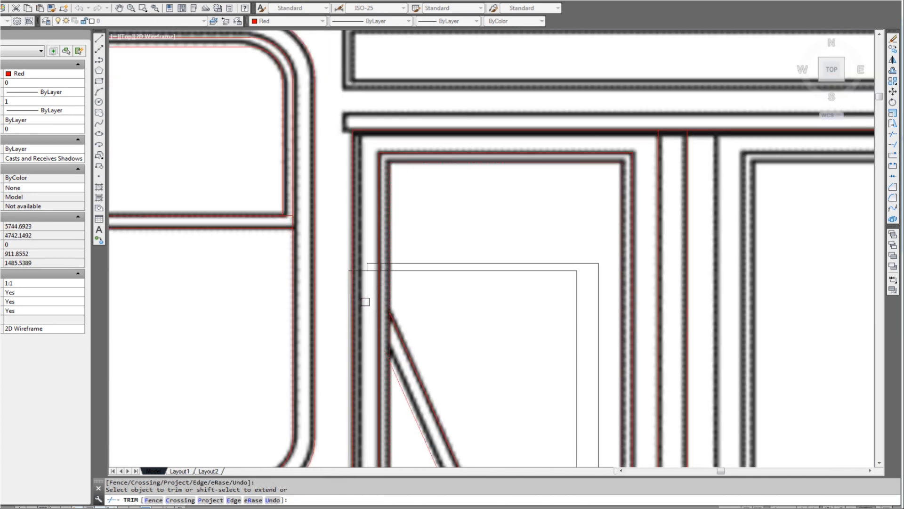
pyautogui.press('Escape')
# Draw a polyline about 611 long over the top of the left leaf's bottom strip and down its inner end to the door's bottom line
pyautogui.scroll(-4, 367, 303)
pyautogui.scroll(-5, 356, 278)
pyautogui.moveTo(355, 278); pyautogui.dragTo(327, 246, button='middle')
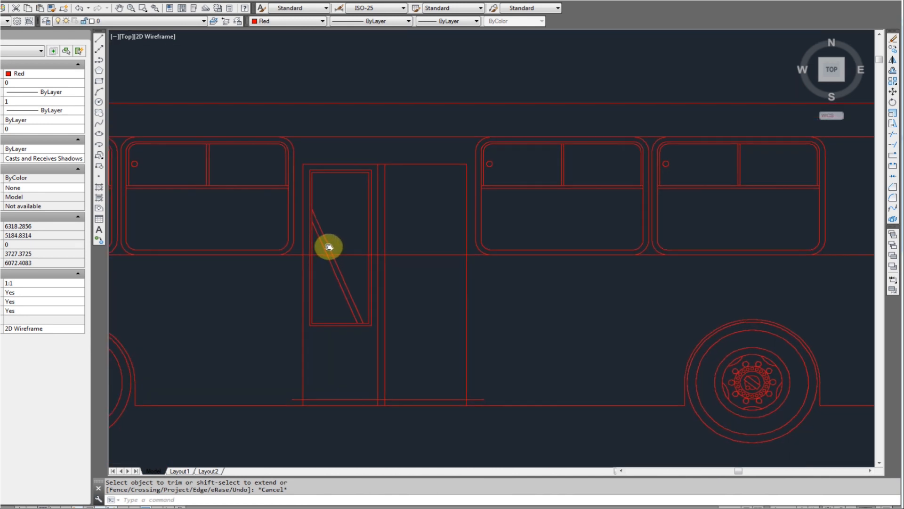
pyautogui.scroll(4, 327, 246)
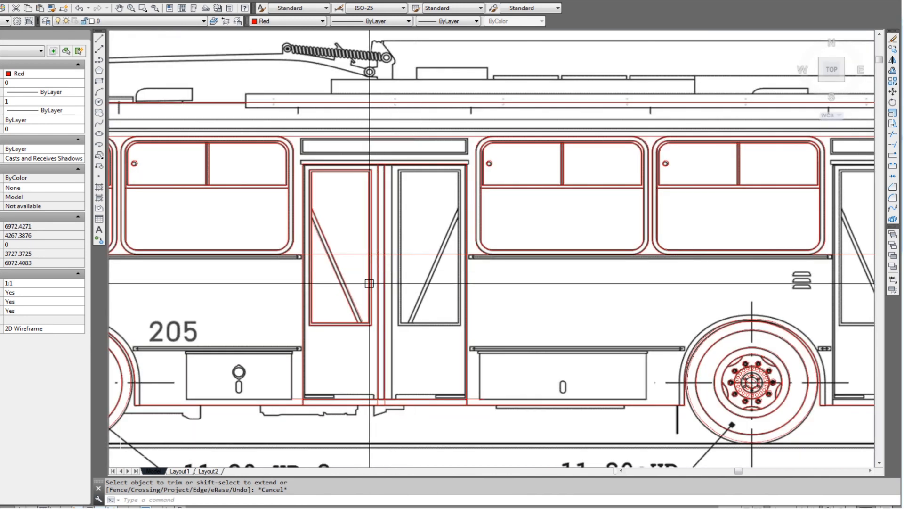
pyautogui.scroll(4, 299, 384)
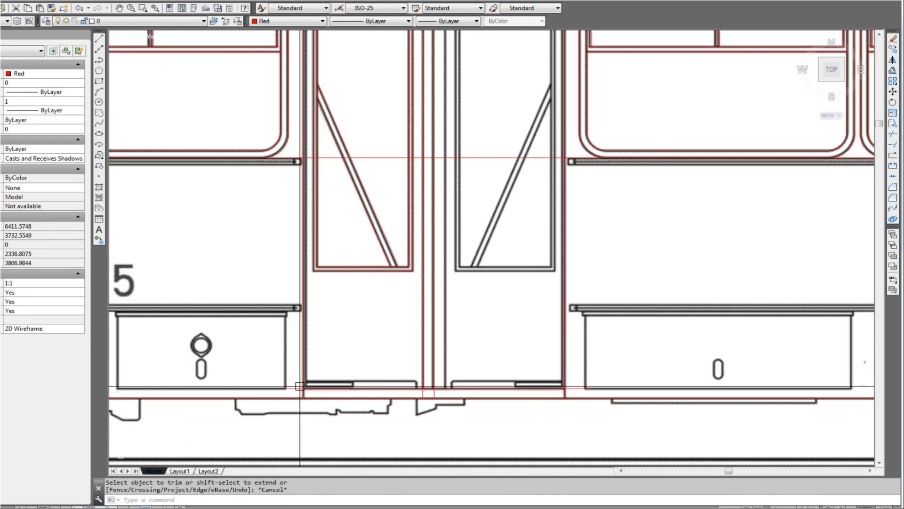
pyautogui.write('l')
pyautogui.press('Return')
pyautogui.scroll(2, 481, 389)
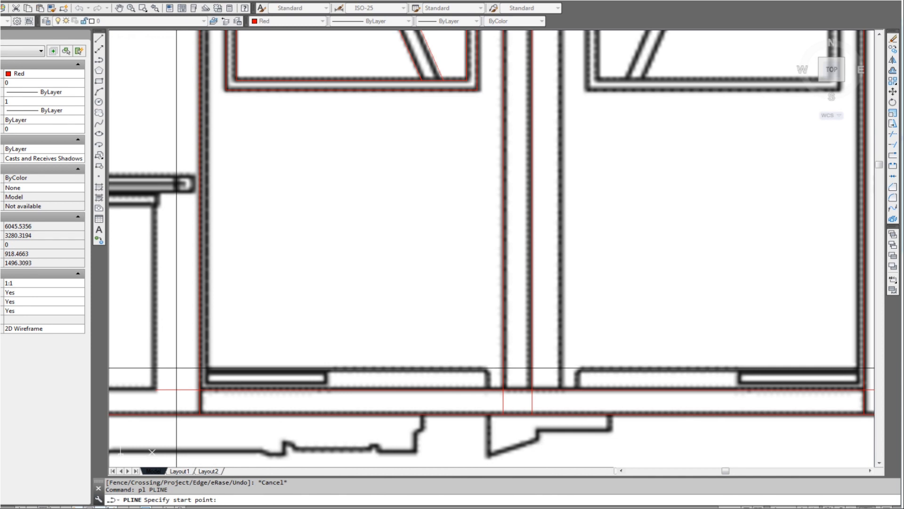
pyautogui.press('F8')
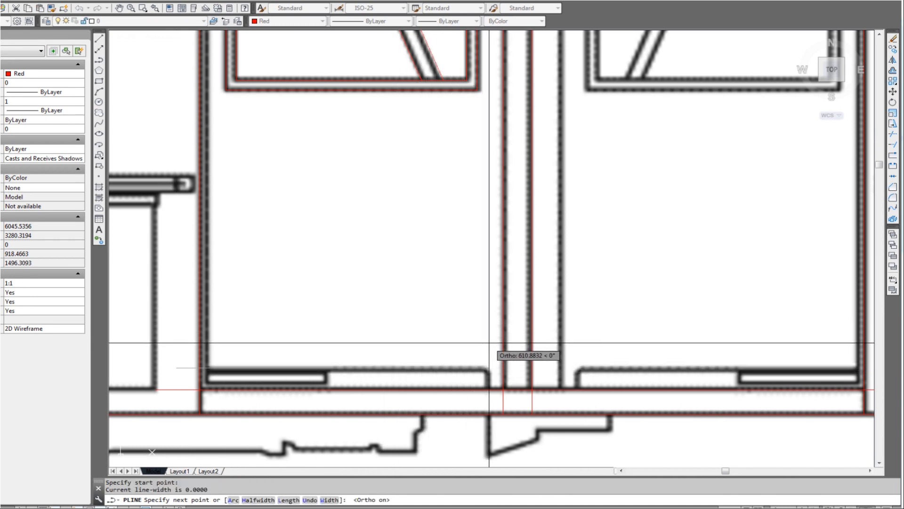
pyautogui.click(489, 368)
pyautogui.click(489, 389)
pyautogui.click(155, 390)
pyautogui.press('Return')
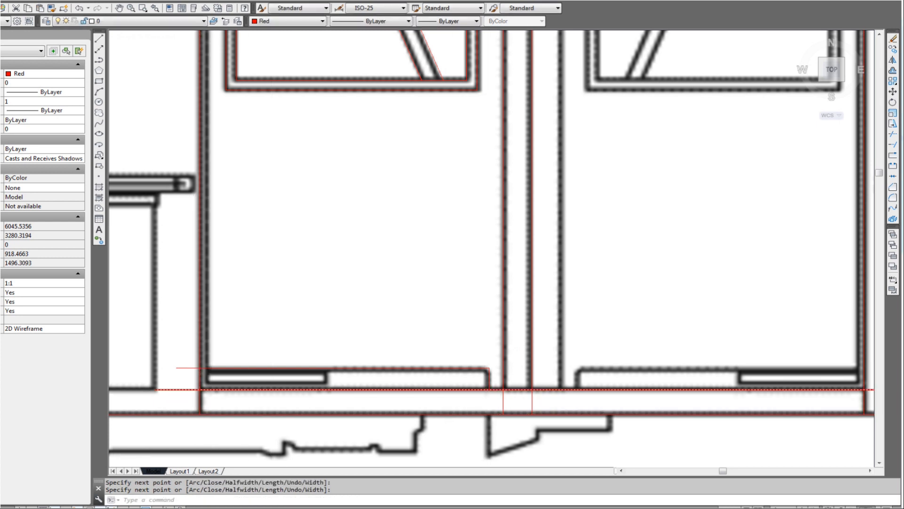
# Draw a rectangle over the narrow inset at the outer end of the left leaf's bottom strip
pyautogui.scroll(3, 192, 392)
pyautogui.write('re')
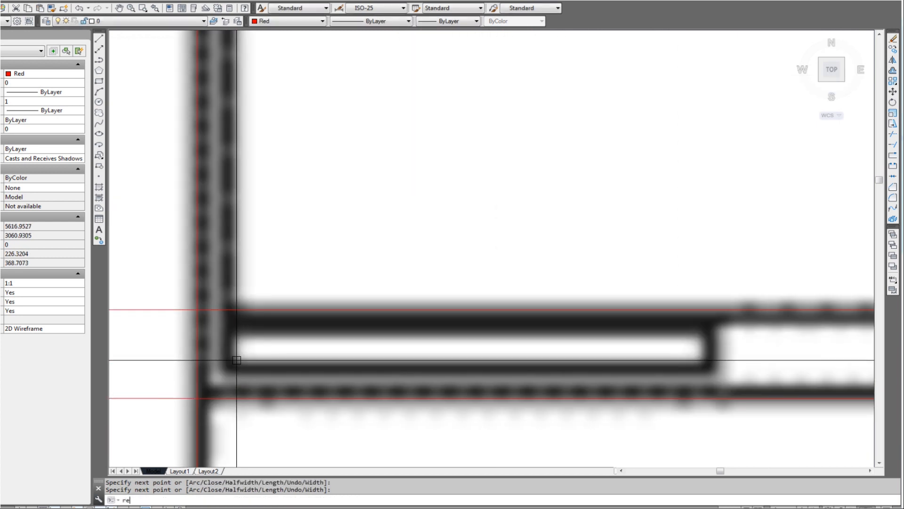
pyautogui.write('c')
pyautogui.press('Return')
pyautogui.click(227, 331)
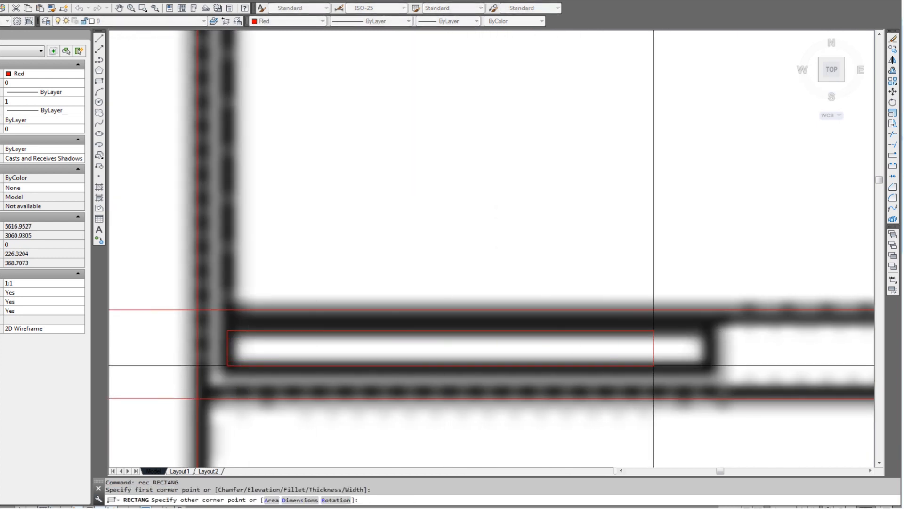
pyautogui.click(709, 369)
pyautogui.scroll(-3, 471, 325)
pyautogui.press('Escape')
pyautogui.press('Escape')
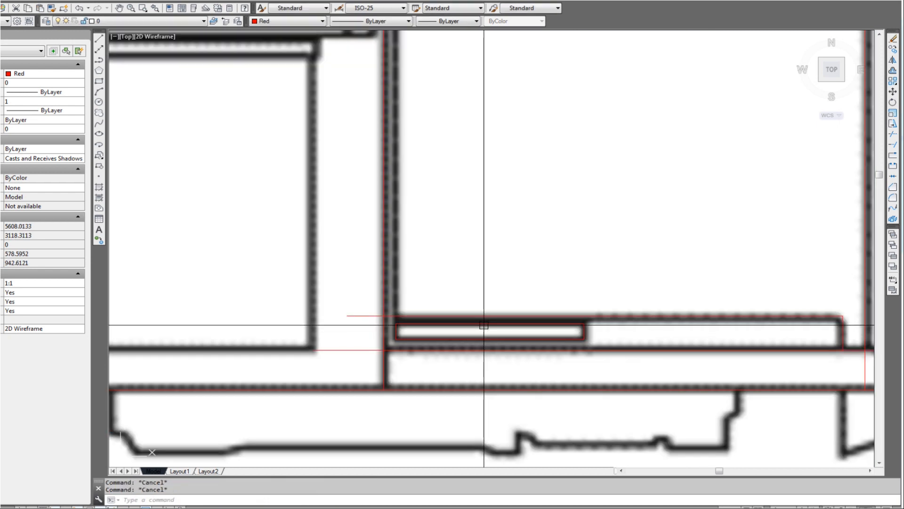
# Trim the bottom strip's line and the door's horizontal bottom line where they overhang the door's outer edges
pyautogui.write('tr')
pyautogui.press('Return')
pyautogui.click(435, 278)
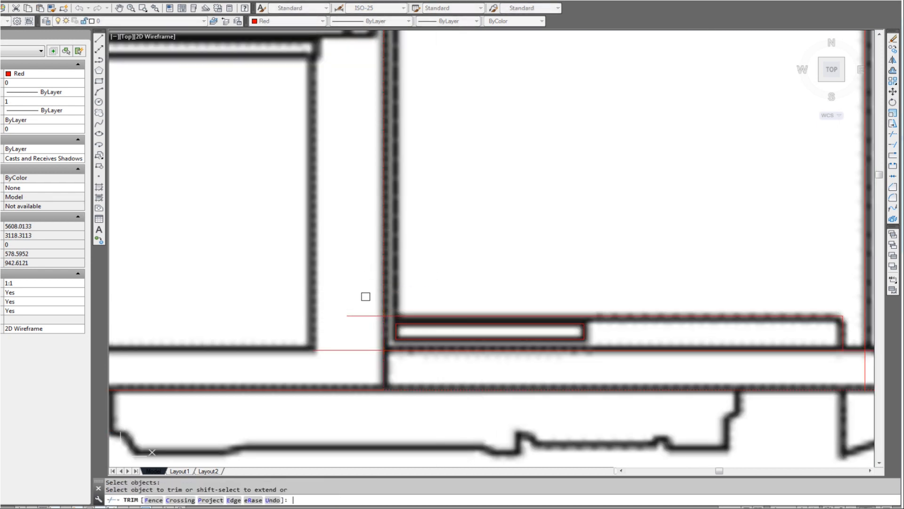
pyautogui.click(361, 352)
pyautogui.scroll(-3, 361, 352)
pyautogui.moveTo(705, 339); pyautogui.dragTo(494, 333, button='middle')
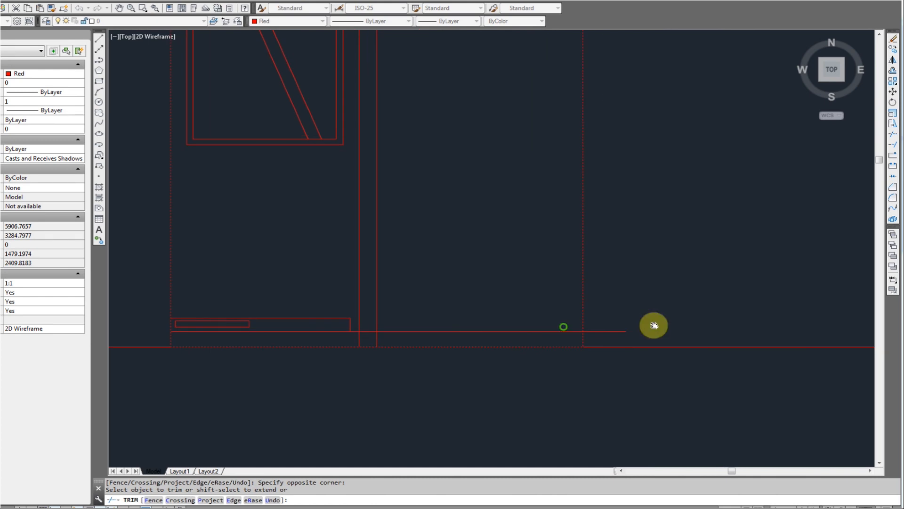
pyautogui.moveTo(654, 325); pyautogui.dragTo(692, 324, button='middle')
pyautogui.press('Escape')
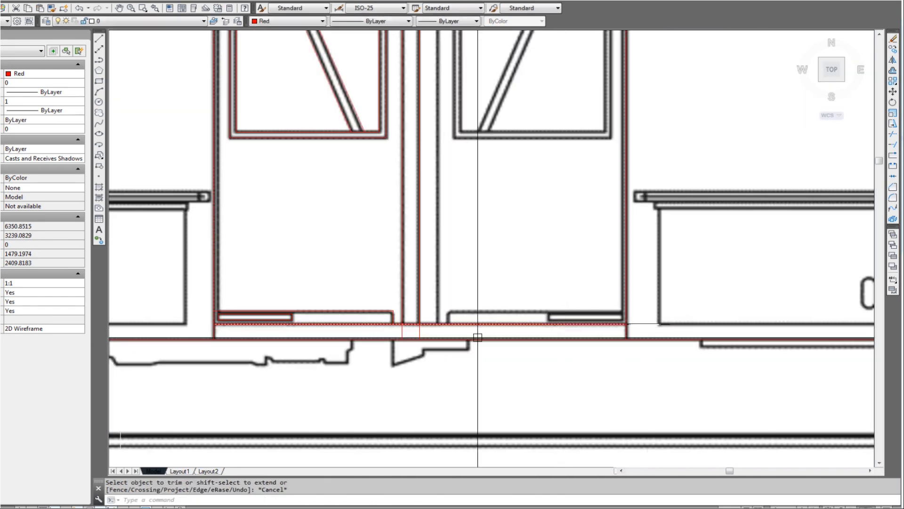
# Trim the door's vertical centre line and its offset copy below the door leaves' bottom line
pyautogui.scroll(2, 404, 330)
pyautogui.press('Return')
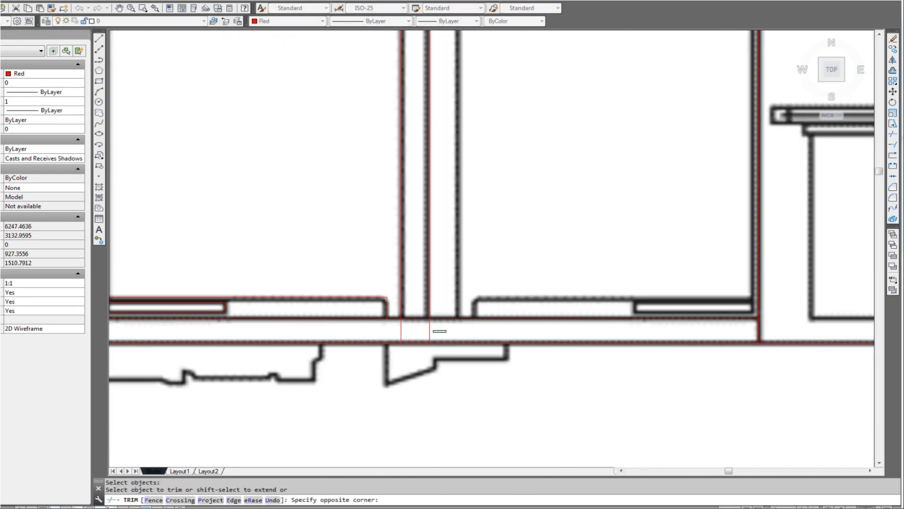
pyautogui.click(382, 331)
pyautogui.press('Escape')
pyautogui.scroll(-3, 442, 323)
pyautogui.moveTo(458, 163); pyautogui.dragTo(454, 359, button='middle')
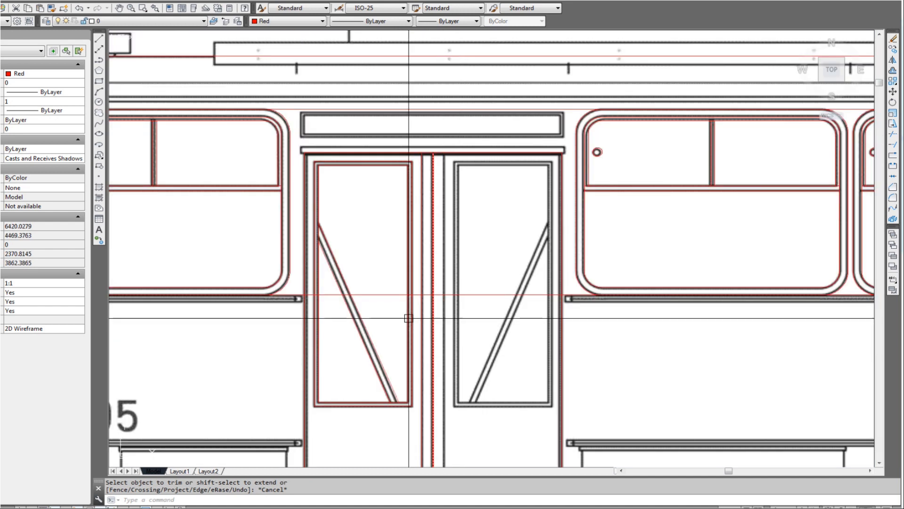
# Mirror a copy of the middle door's left leaf details across the door's vertical centre line to form the right leaf
pyautogui.click(394, 293)
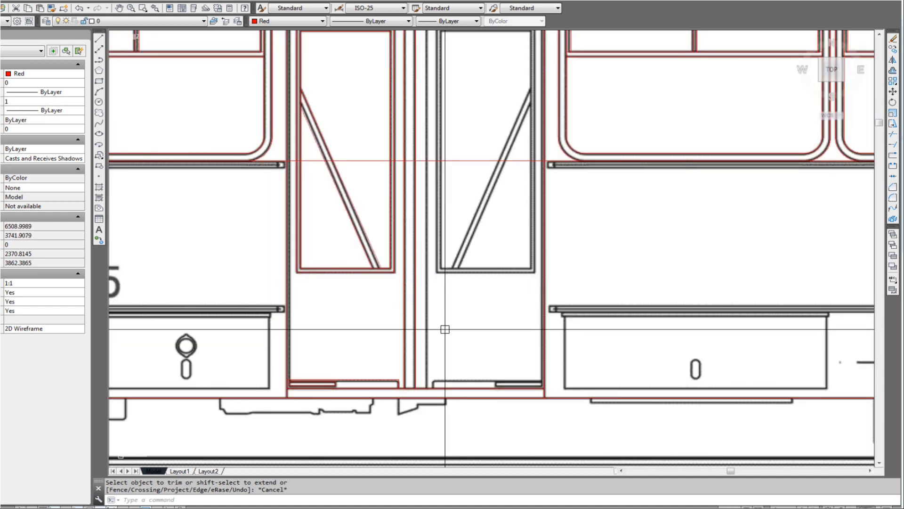
pyautogui.moveTo(431, 309); pyautogui.dragTo(424, 294, button='middle')
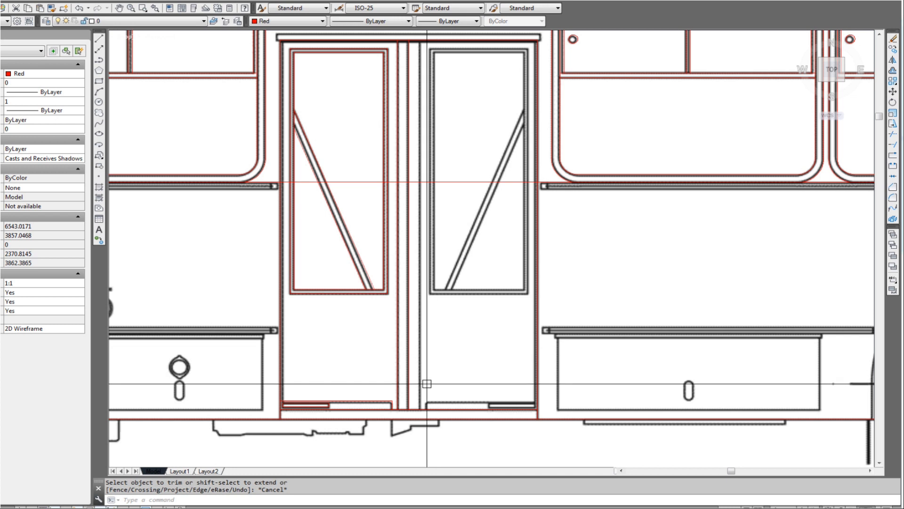
pyautogui.click(438, 234)
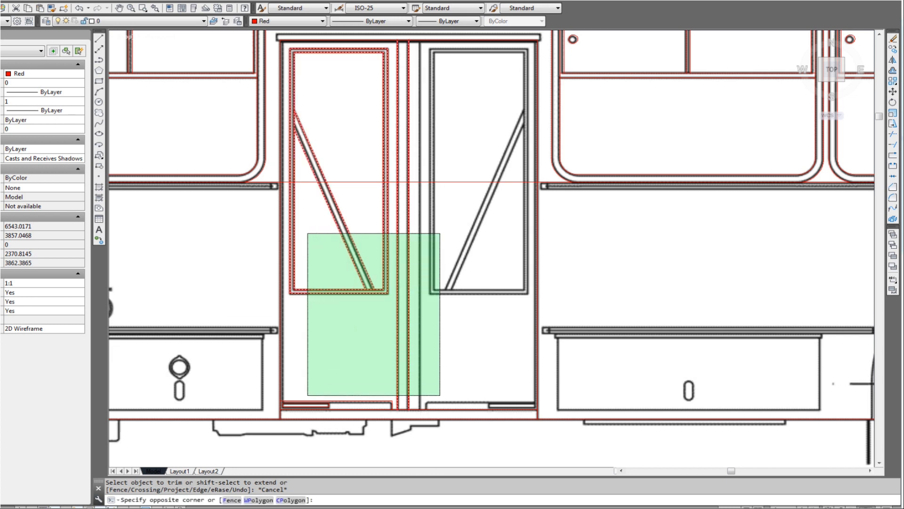
pyautogui.click(299, 405)
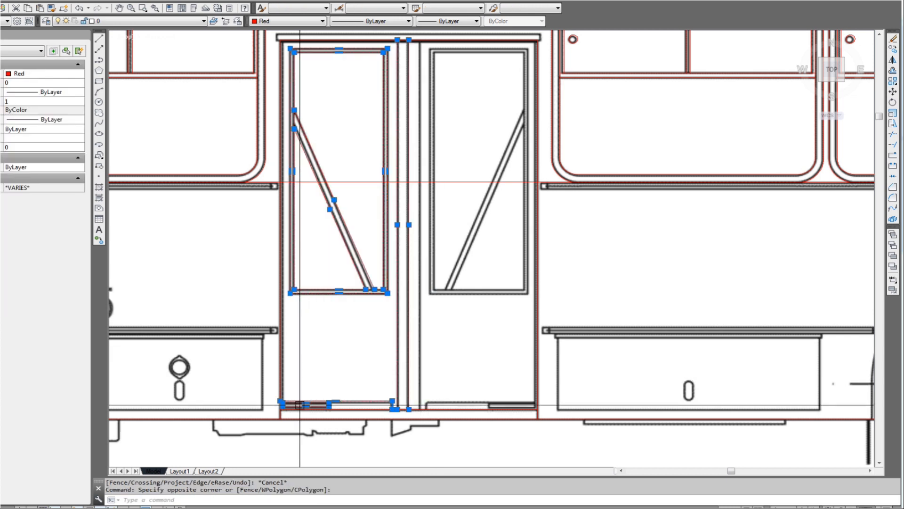
pyautogui.click(409, 409)
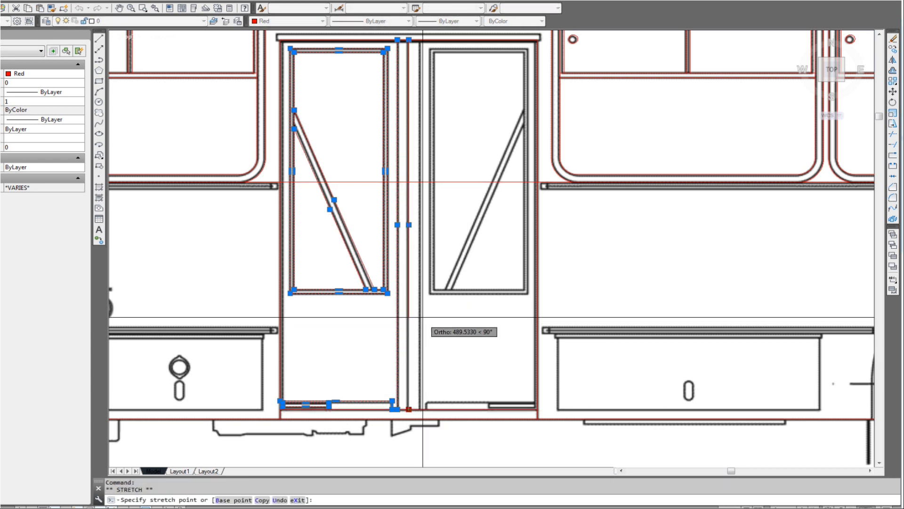
pyautogui.moveTo(426, 321); pyautogui.dragTo(417, 279, button='middle')
pyautogui.scroll(3, 406, 380)
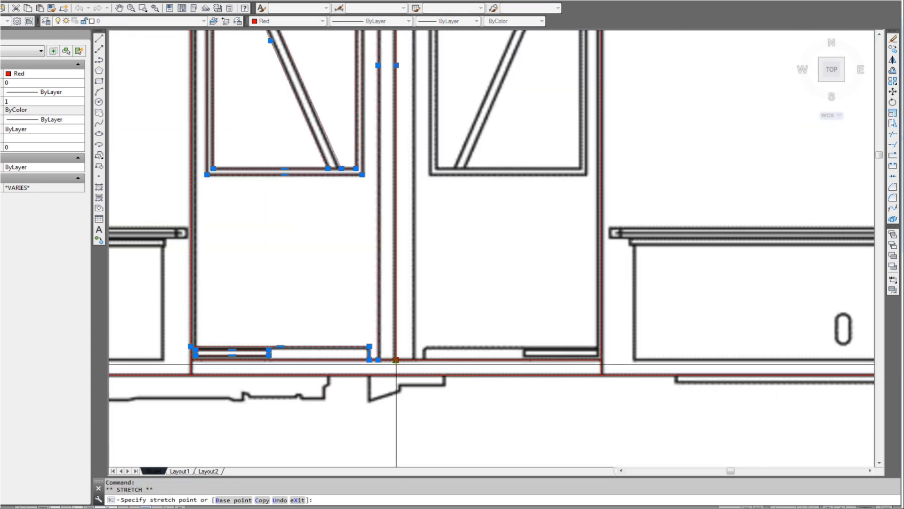
pyautogui.press('space')
pyautogui.press('space')
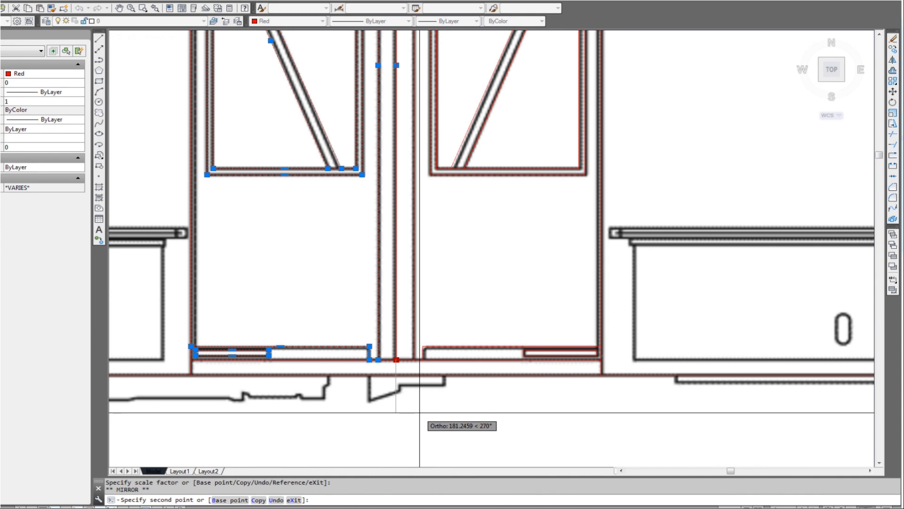
pyautogui.press('Return')
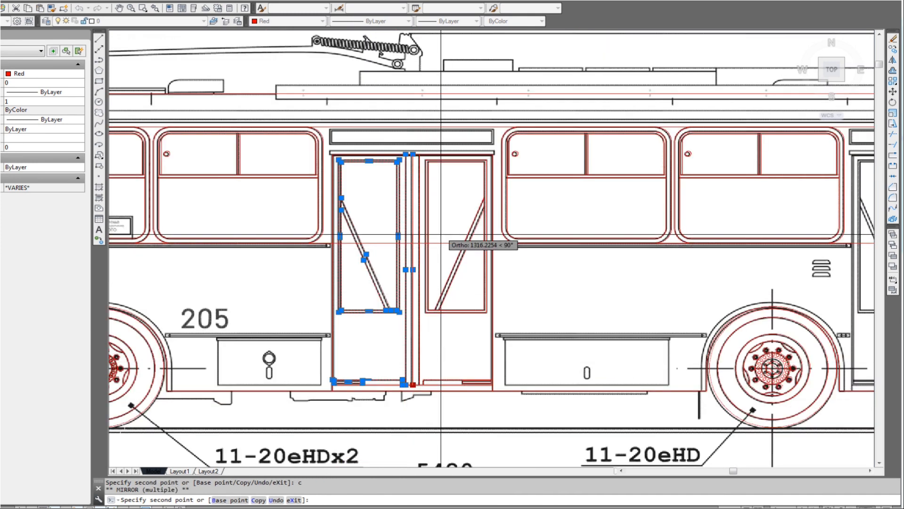
pyautogui.scroll(2, 442, 226)
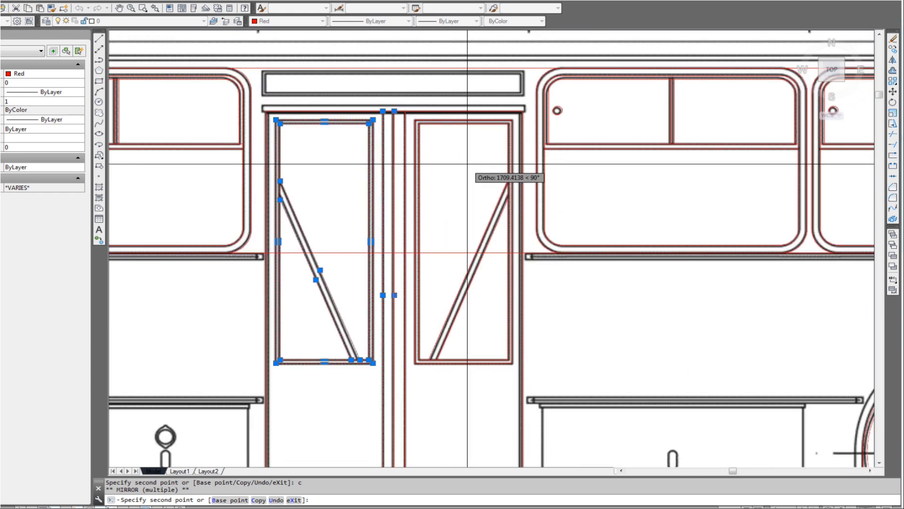
pyautogui.moveTo(431, 264); pyautogui.dragTo(425, 113, button='middle')
pyautogui.scroll(2, 418, 337)
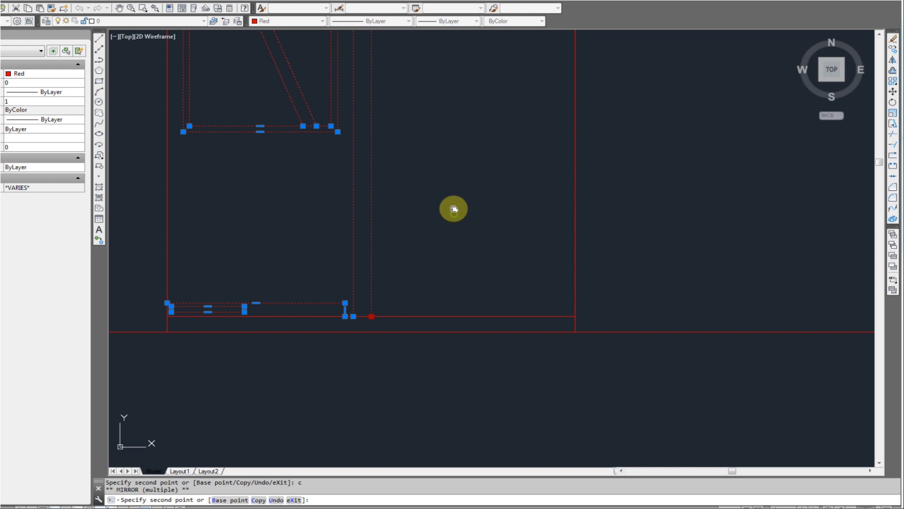
pyautogui.moveTo(452, 213); pyautogui.dragTo(455, 227, button='middle')
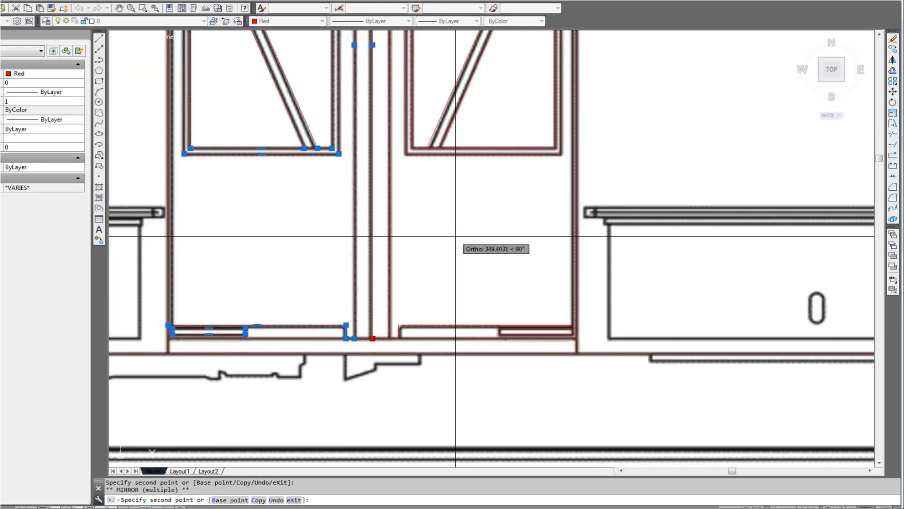
pyautogui.press('Escape')
# Draw a rectangle over the narrow horizontal strip directly above the middle double door
pyautogui.scroll(-3, 456, 236)
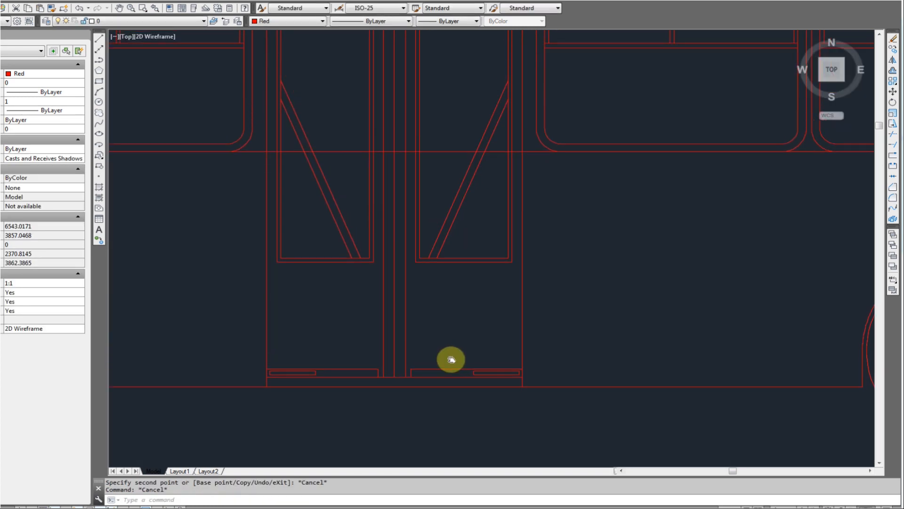
pyautogui.scroll(-2, 451, 360)
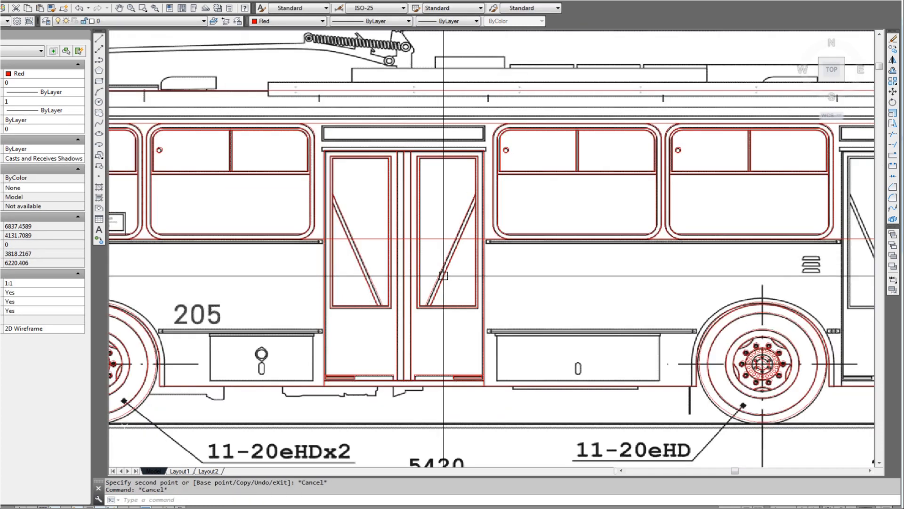
pyautogui.scroll(-2, 466, 297)
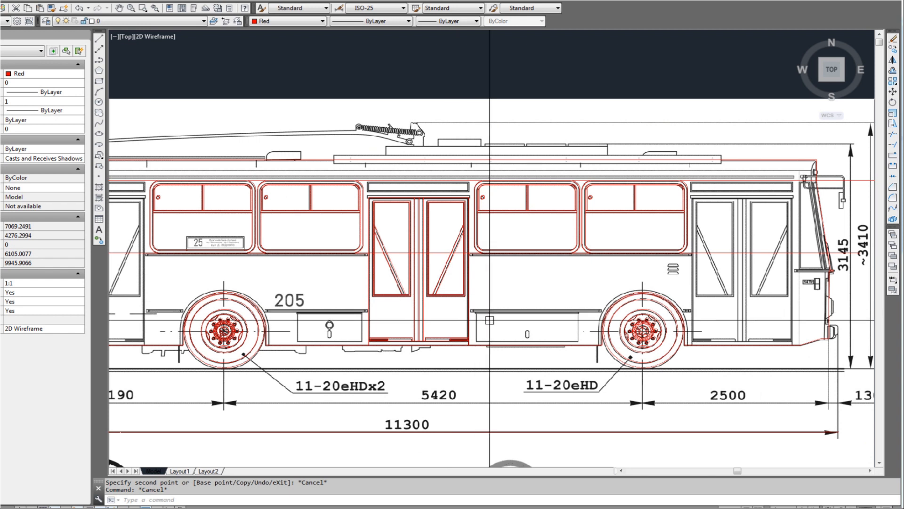
pyautogui.scroll(-2, 465, 319)
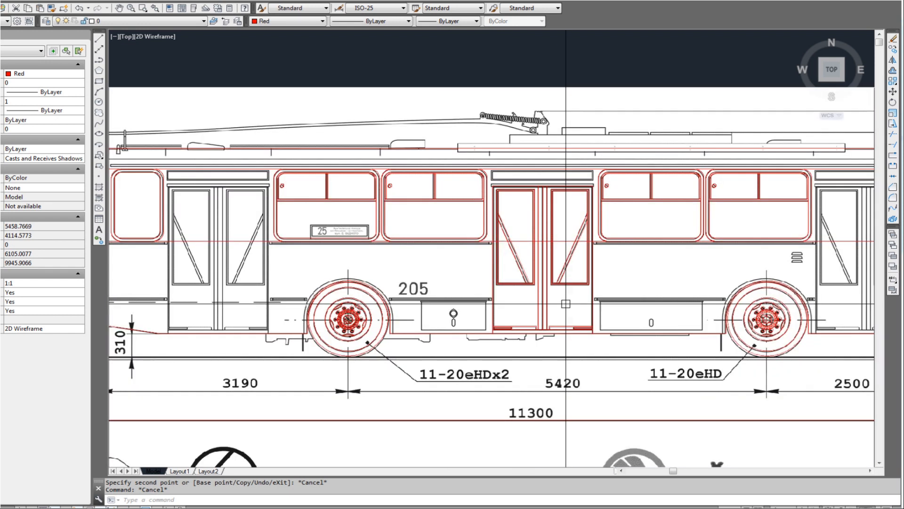
pyautogui.scroll(2, 506, 174)
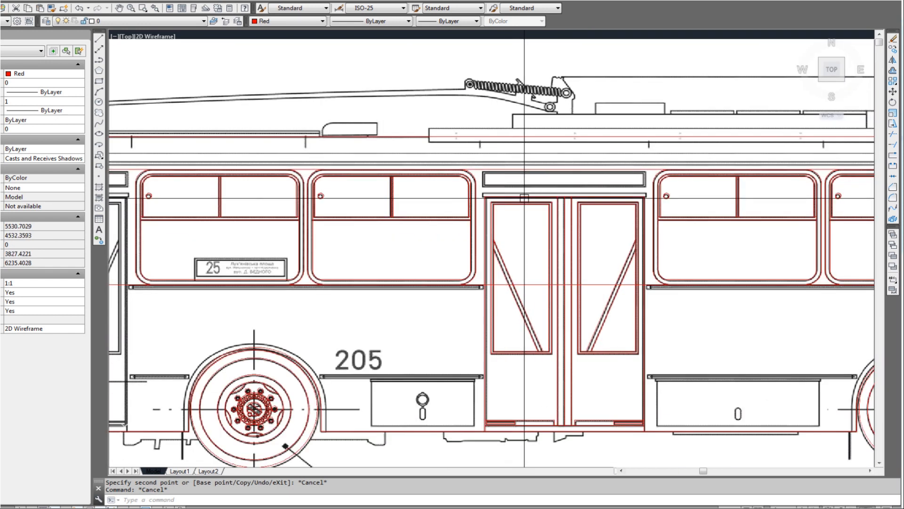
pyautogui.scroll(-2, 574, 167)
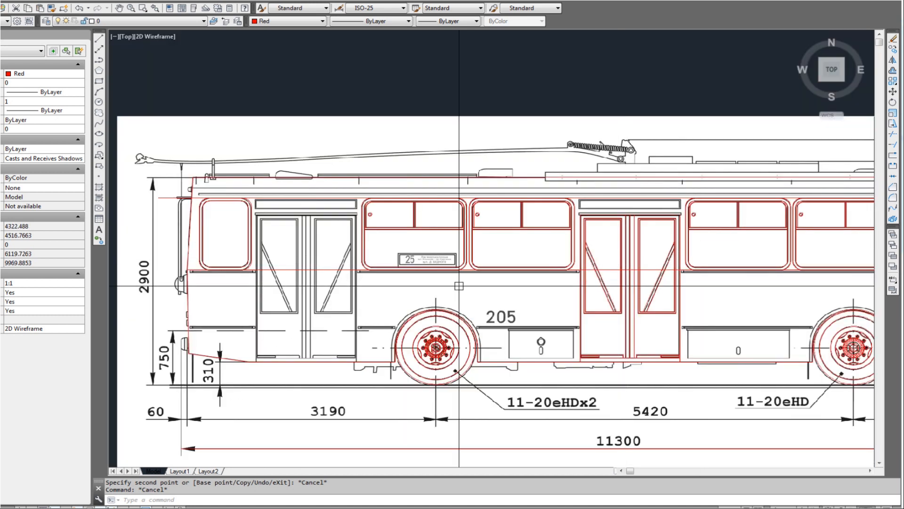
pyautogui.scroll(3, 642, 208)
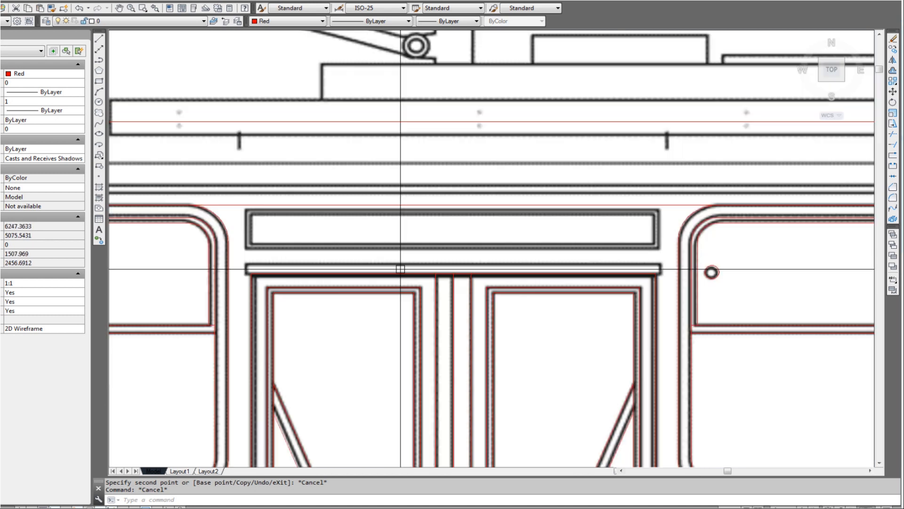
pyautogui.scroll(2, 233, 285)
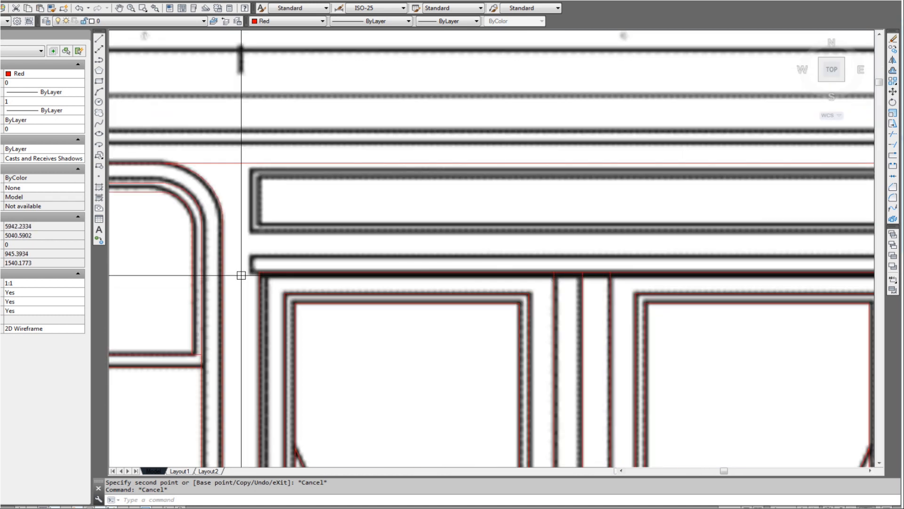
pyautogui.write('c')
pyautogui.press('Return')
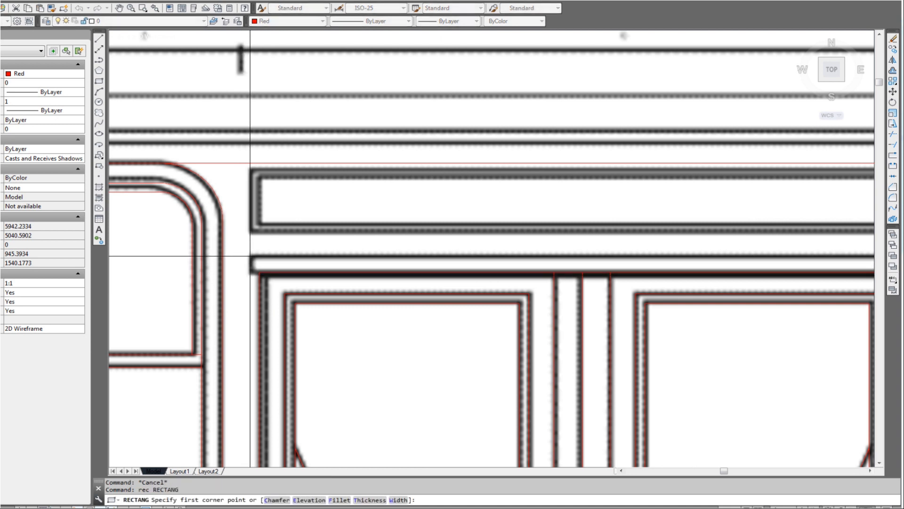
pyautogui.click(250, 256)
pyautogui.scroll(-3, 250, 256)
pyautogui.scroll(2, 655, 263)
pyautogui.scroll(2, 665, 265)
pyautogui.scroll(2, 668, 266)
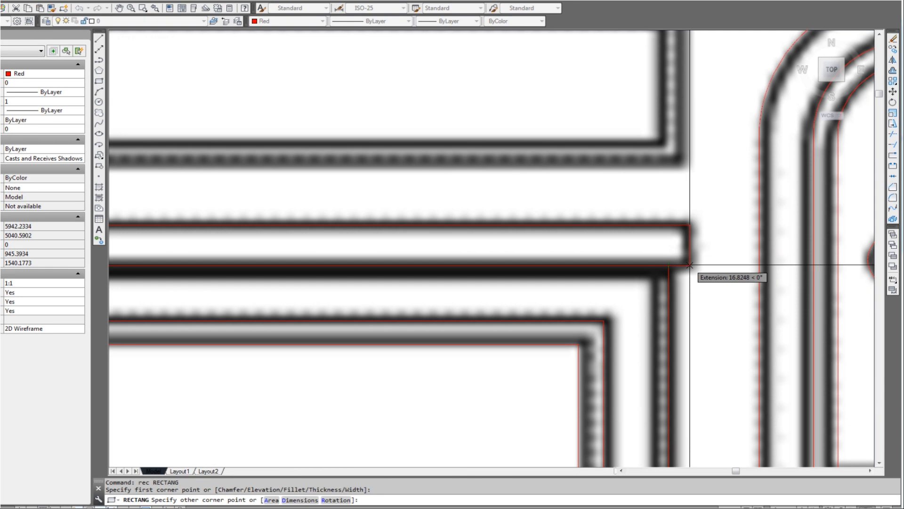
pyautogui.click(689, 265)
# Draw a rectangle over the outer outline of the long panel above the middle door's narrow strip
pyautogui.scroll(-3, 659, 259)
pyautogui.scroll(3, 264, 250)
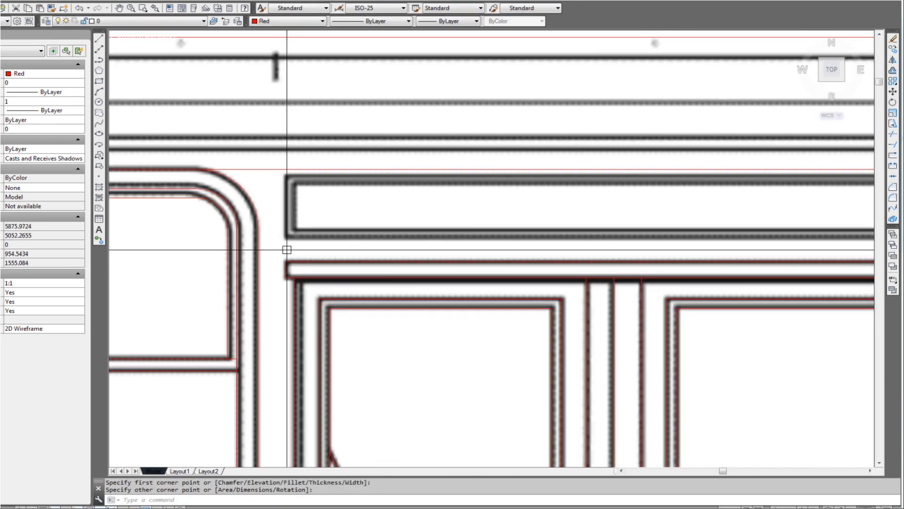
pyautogui.press('space')
pyautogui.click(287, 238)
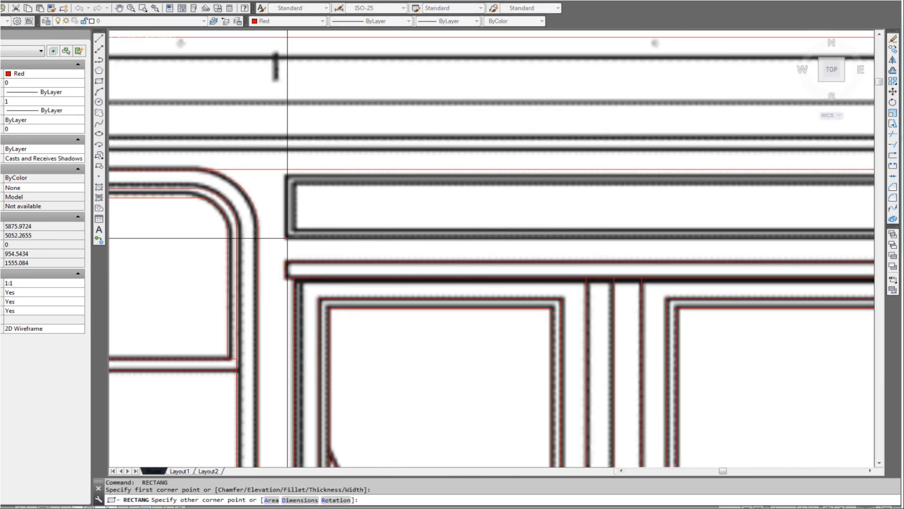
pyautogui.scroll(-2, 288, 238)
pyautogui.scroll(4, 683, 304)
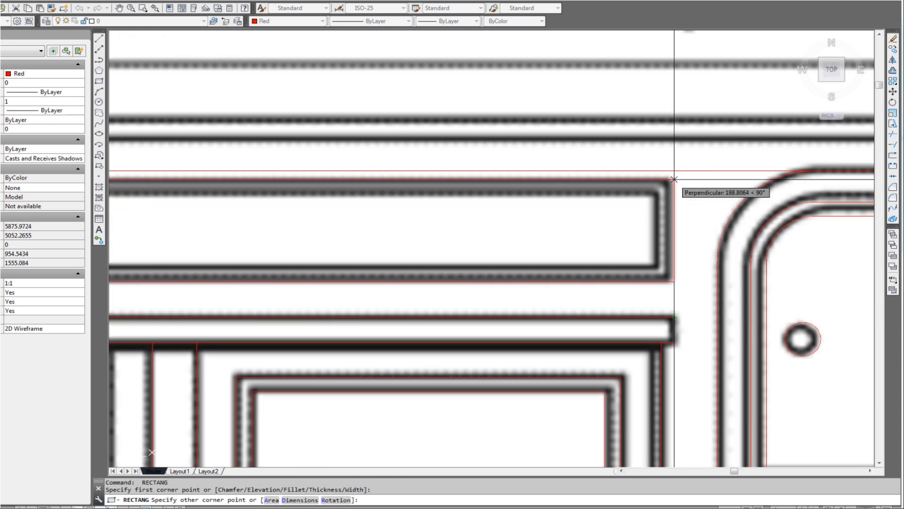
pyautogui.click(674, 178)
pyautogui.scroll(-1, 674, 178)
pyautogui.press('Escape')
# Offset the panel's outer rectangle inward twice by a picked distance to trace its frame lines
pyautogui.scroll(1, 674, 222)
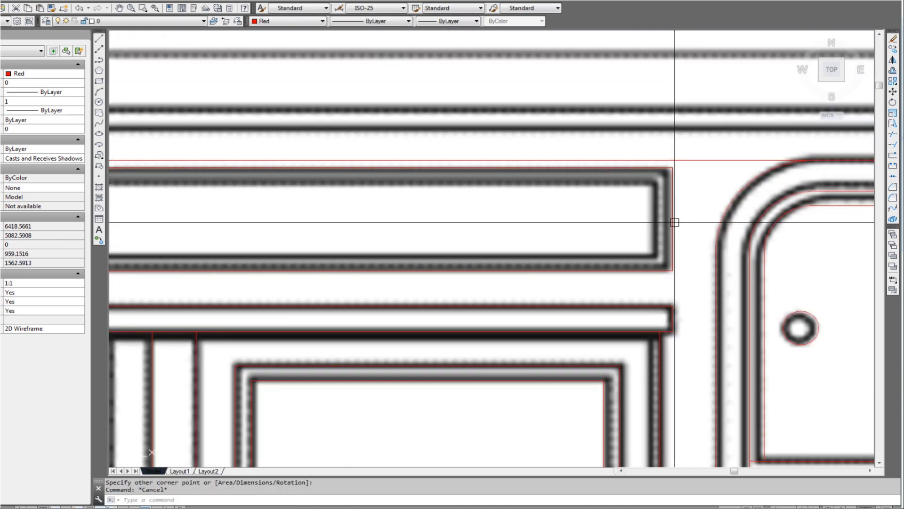
pyautogui.scroll(2, 673, 219)
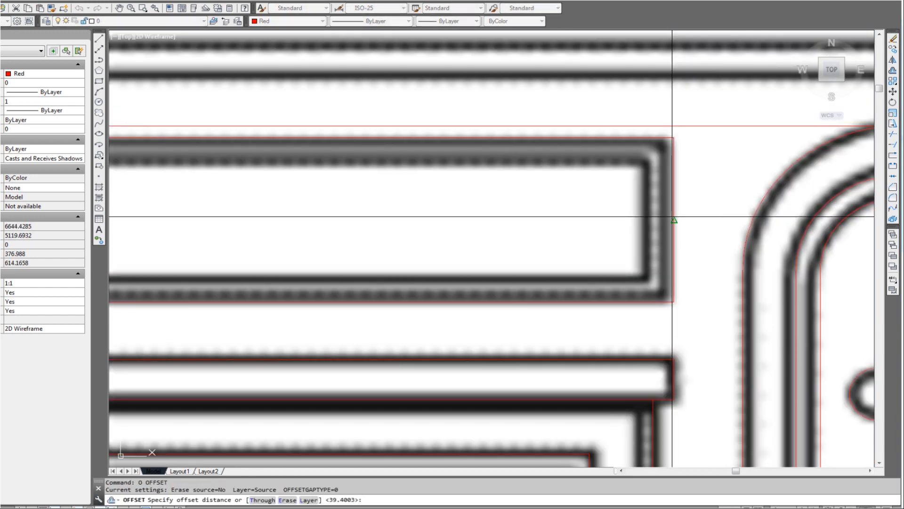
pyautogui.click(674, 220)
pyautogui.click(659, 221)
pyautogui.click(673, 220)
pyautogui.click(661, 222)
pyautogui.click(660, 222)
pyautogui.click(646, 223)
pyautogui.scroll(-5, 644, 261)
pyautogui.press('Escape')
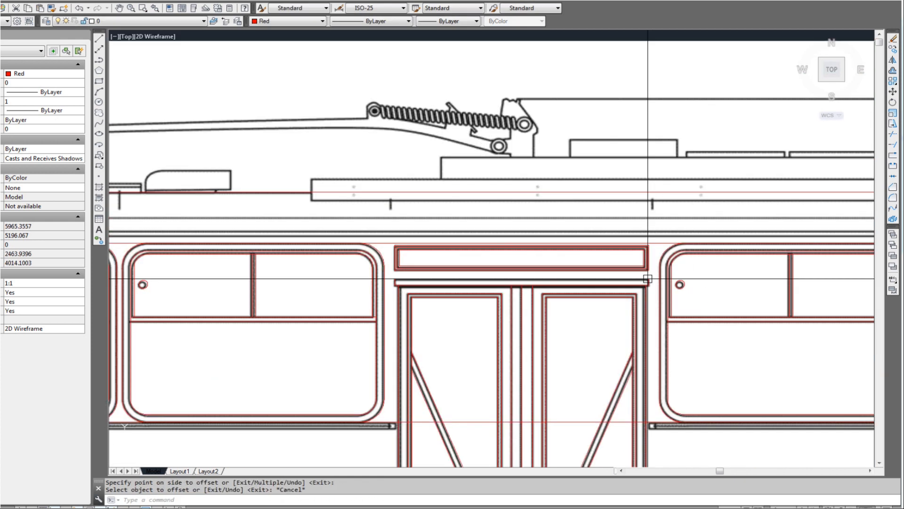
# Copy the complete middle double door with its upper strip and panel from its lower-left corner to the rear door position
pyautogui.scroll(-1, 648, 279)
pyautogui.moveTo(648, 278); pyautogui.dragTo(597, 206, button='middle')
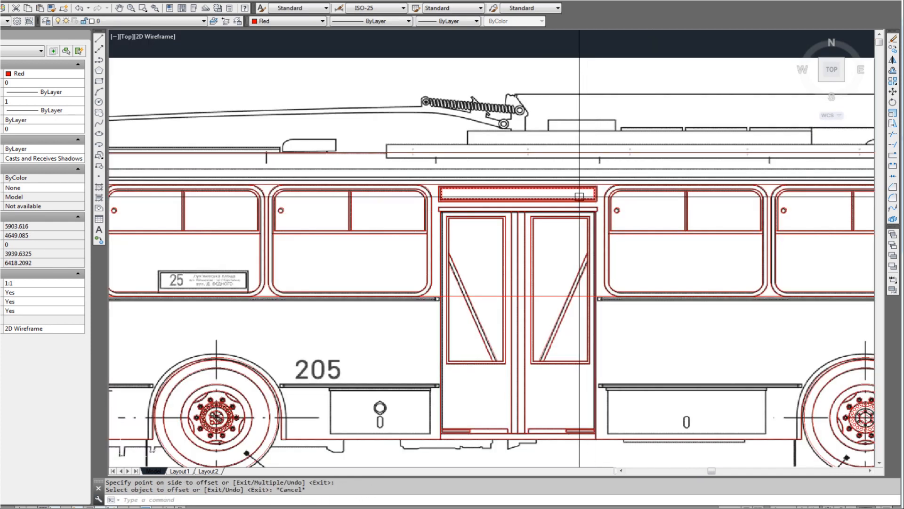
pyautogui.click(579, 193)
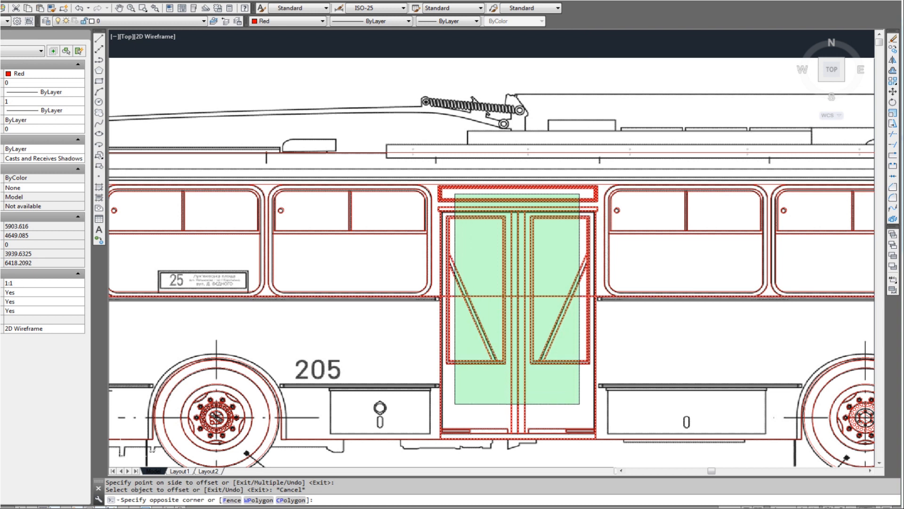
pyautogui.click(452, 432)
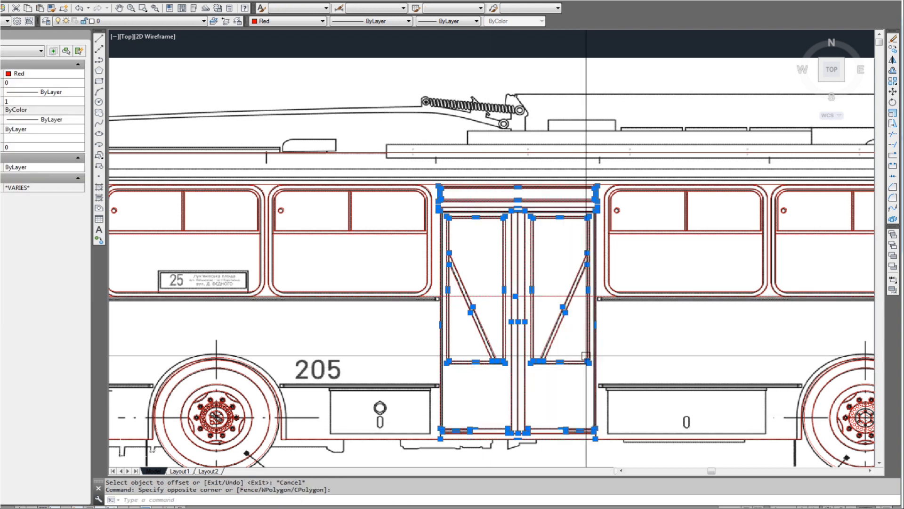
pyautogui.moveTo(538, 395); pyautogui.dragTo(598, 337, button='middle')
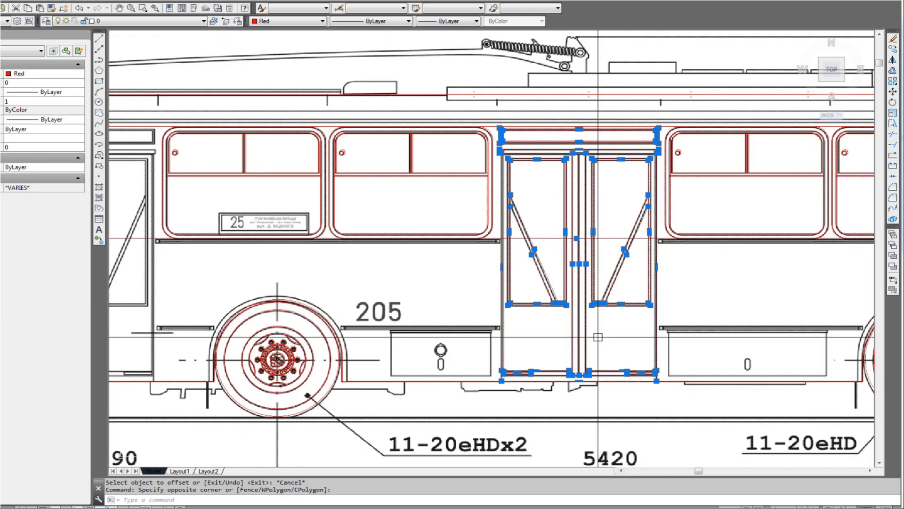
pyautogui.click(502, 380)
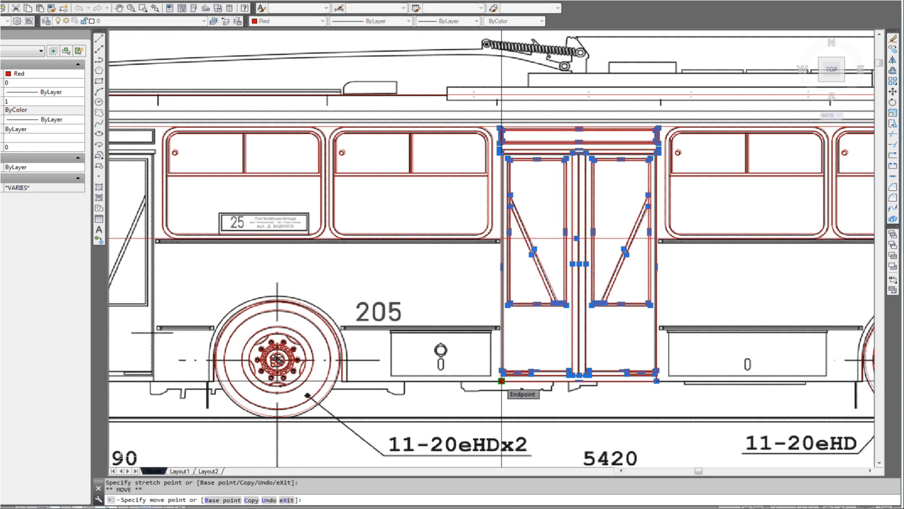
pyautogui.scroll(-5, 500, 384)
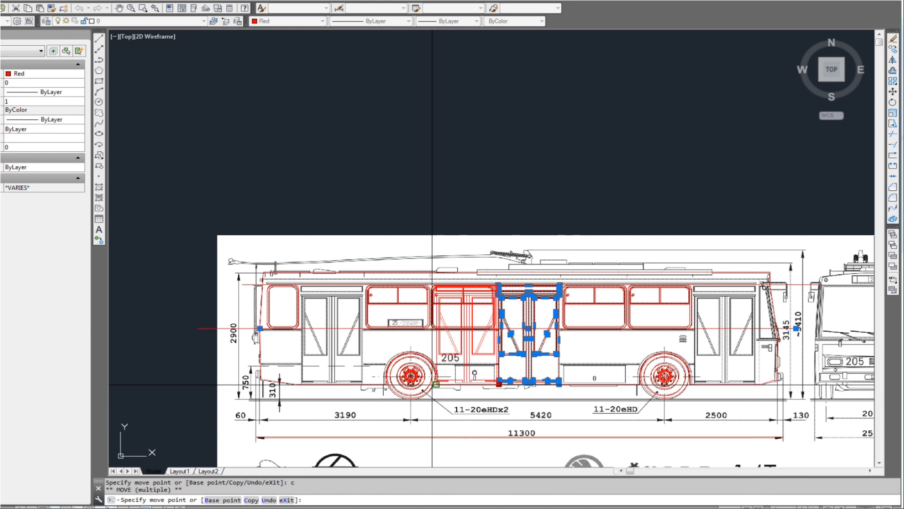
pyautogui.moveTo(541, 367); pyautogui.dragTo(453, 385, button='middle')
pyautogui.moveTo(380, 419); pyautogui.dragTo(636, 347, button='middle')
pyautogui.scroll(5, 481, 351)
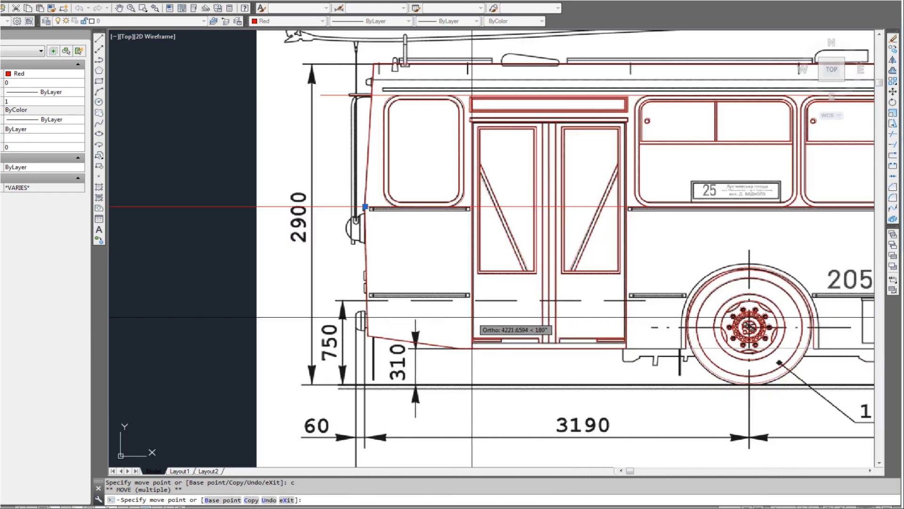
pyautogui.scroll(3, 470, 324)
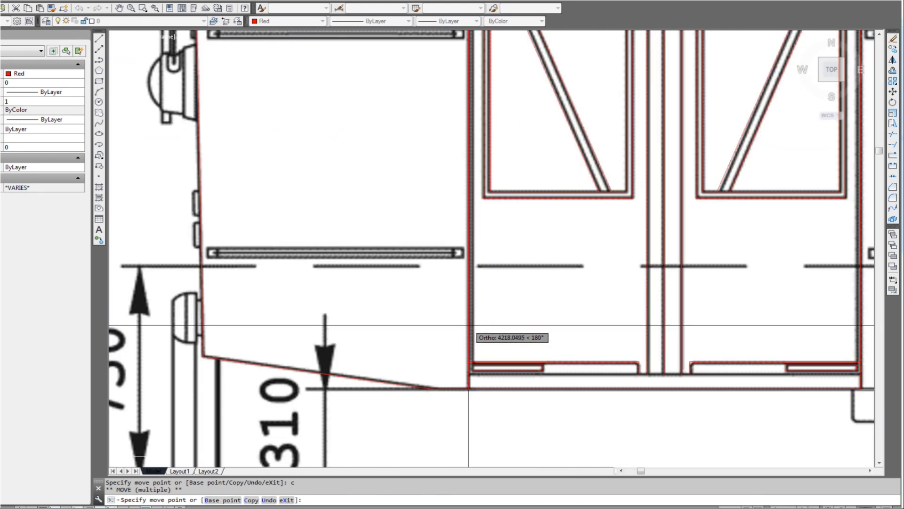
pyautogui.click(468, 325)
# Place another copy of the double door and its panel at the front door position and finish copying
pyautogui.scroll(-4, 478, 335)
pyautogui.moveTo(735, 358); pyautogui.dragTo(348, 313, button='middle')
pyautogui.scroll(10, 485, 322)
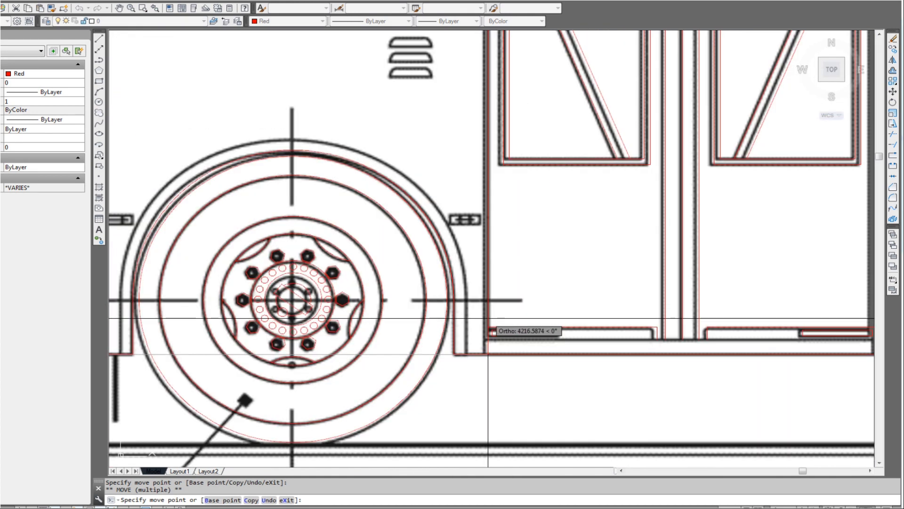
pyautogui.scroll(-8, 485, 310)
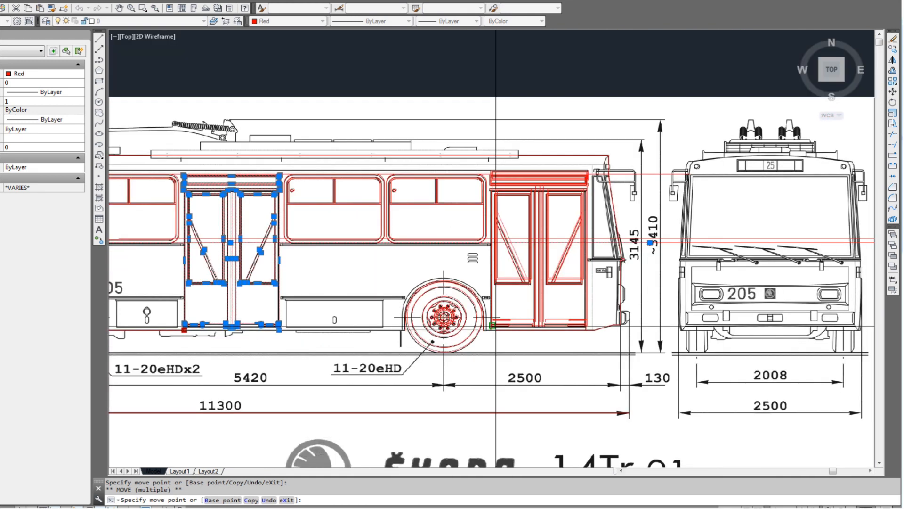
pyautogui.press('Escape')
pyautogui.press('Escape')
# Erase the surplus copy of the horizontal guide line that projects past the rear of the body, and save the drawing
pyautogui.scroll(2, 517, 290)
pyautogui.scroll(-2, 517, 291)
pyautogui.moveTo(222, 283)
pyautogui.mouseDown(button='middle')
pyautogui.moveTo(363, 281)
pyautogui.moveTo(292, 288)
pyautogui.moveTo(263, 306)
pyautogui.mouseUp(button='middle')
pyautogui.click(221, 258)
pyautogui.click(165, 219)
pyautogui.write('e')
pyautogui.press('Return')
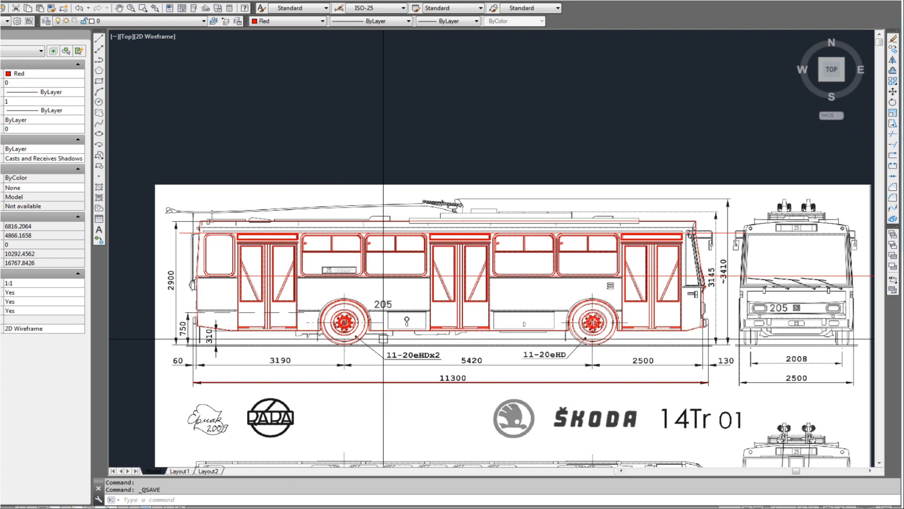
# Offset the horizontal guide line under the windows downward by a picked distance to trace the lower edge of the trim strip
pyautogui.scroll(5, 202, 307)
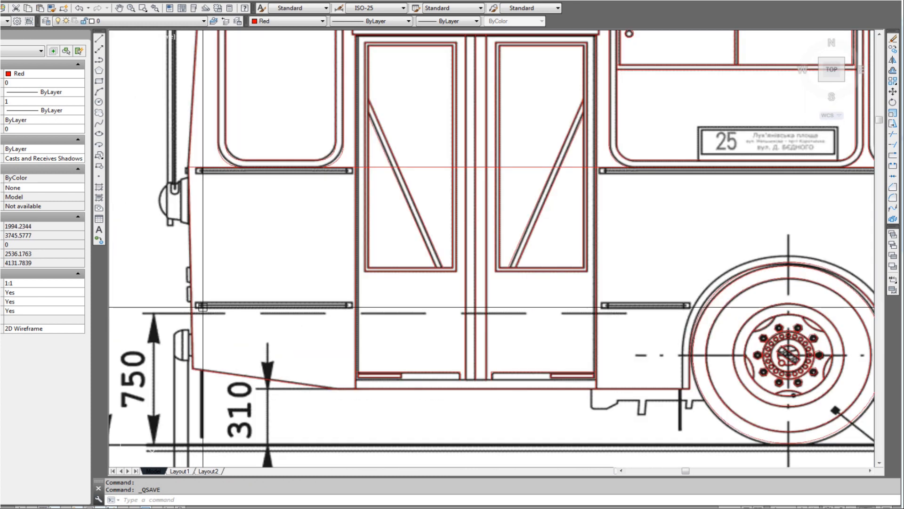
pyautogui.scroll(2, 199, 172)
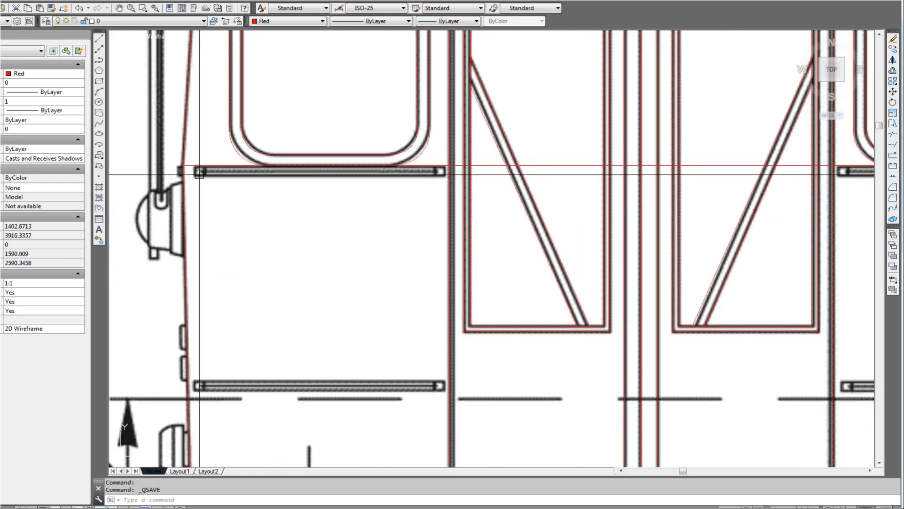
pyautogui.scroll(2, 197, 172)
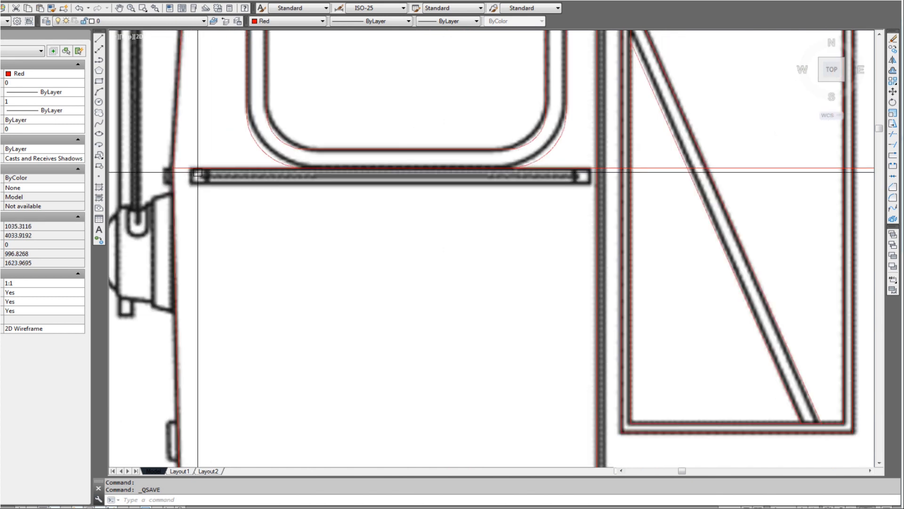
pyautogui.click(196, 180)
pyautogui.scroll(2, 188, 187)
pyautogui.click(227, 171)
pyautogui.click(265, 151)
pyautogui.click(263, 191)
pyautogui.scroll(-2, 248, 194)
pyautogui.scroll(-2, 261, 209)
pyautogui.moveTo(527, 242); pyautogui.dragTo(111, 229, button='middle')
pyautogui.moveTo(450, 228); pyautogui.dragTo(155, 243, button='middle')
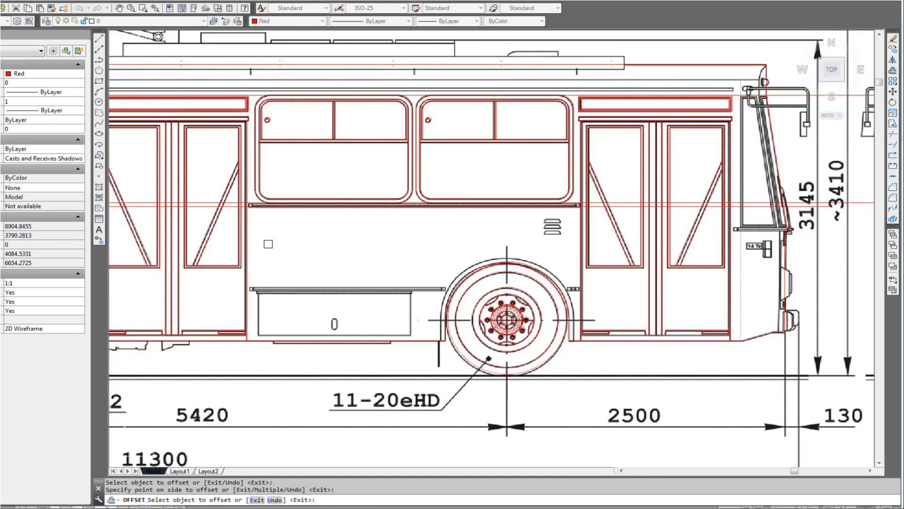
pyautogui.moveTo(221, 239); pyautogui.dragTo(723, 177, button='middle')
pyautogui.moveTo(333, 192); pyautogui.dragTo(781, 209, button='middle')
pyautogui.scroll(2, 472, 151)
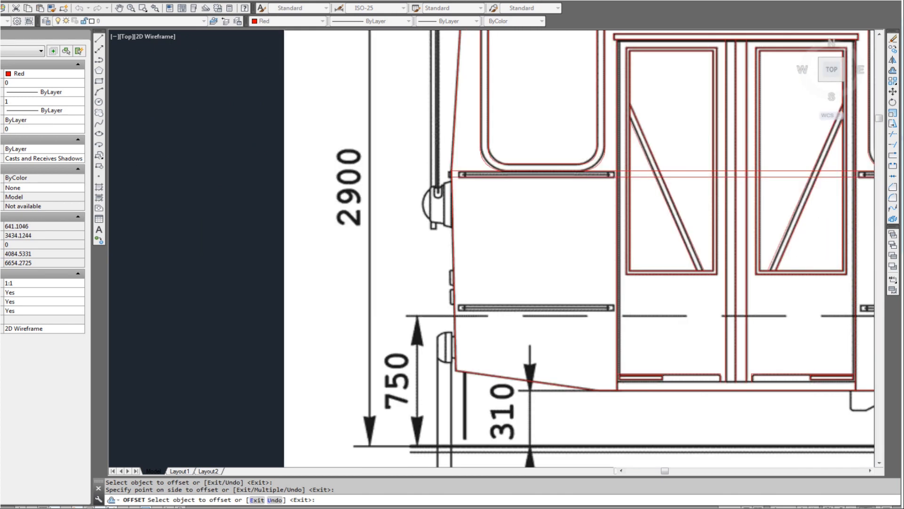
pyautogui.press('Escape')
# Draw short vertical lines across the left and right ends of the rearmost trim strip below the small window
pyautogui.scroll(6, 438, 179)
pyautogui.write('l')
pyautogui.press('Return')
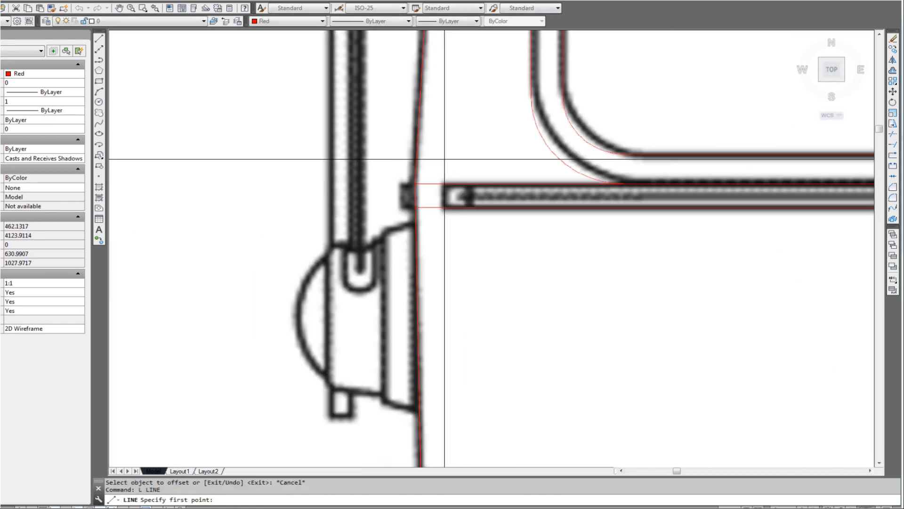
pyautogui.click(440, 165)
pyautogui.click(476, 238)
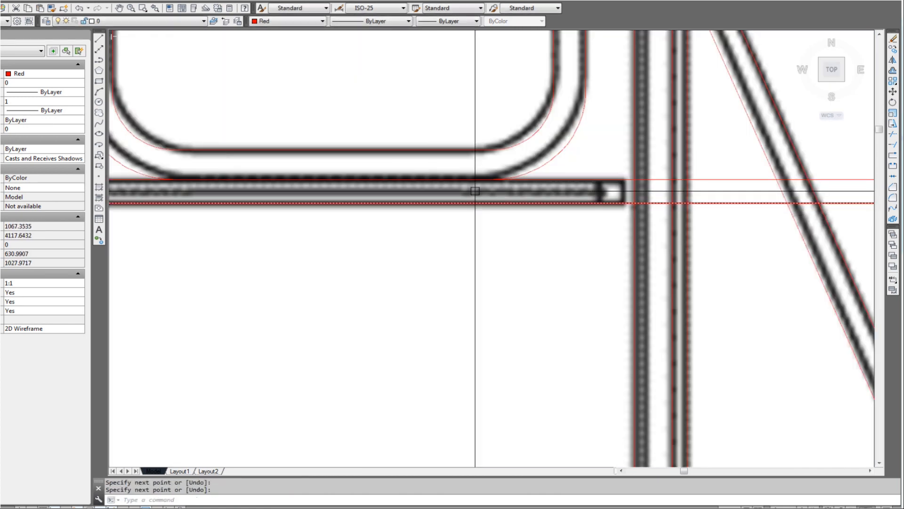
pyautogui.press('Return')
pyautogui.press('Return')
pyautogui.scroll(3, 642, 157)
pyautogui.click(642, 157)
pyautogui.click(642, 280)
pyautogui.press('Return')
pyautogui.scroll(-2, 495, 242)
pyautogui.press('Return')
# Stretch both end points of the rearmost strip's right end line to meet the strip's upper and lower edges
pyautogui.click(552, 250)
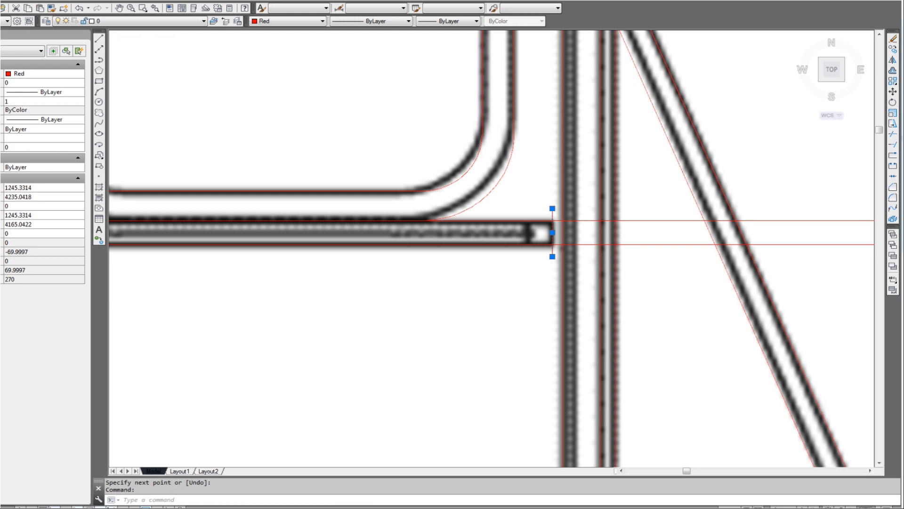
pyautogui.scroll(4, 552, 250)
pyautogui.click(553, 266)
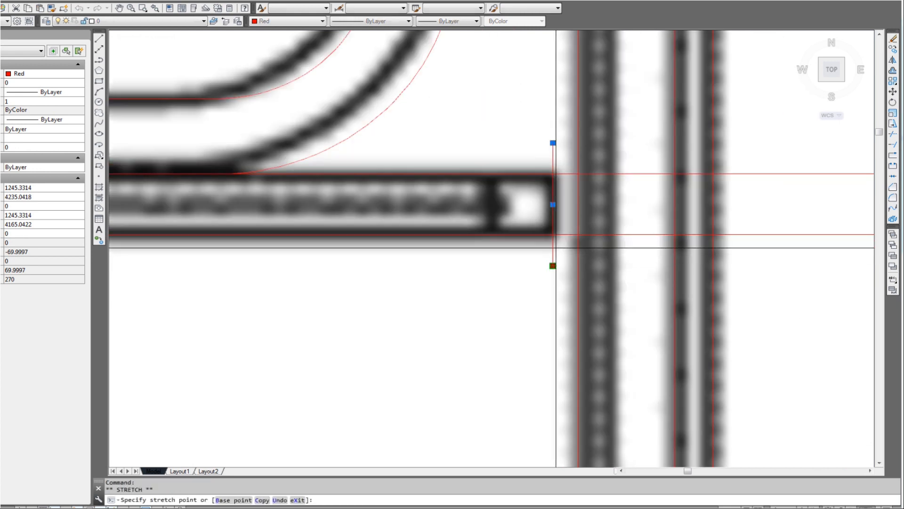
pyautogui.click(553, 173)
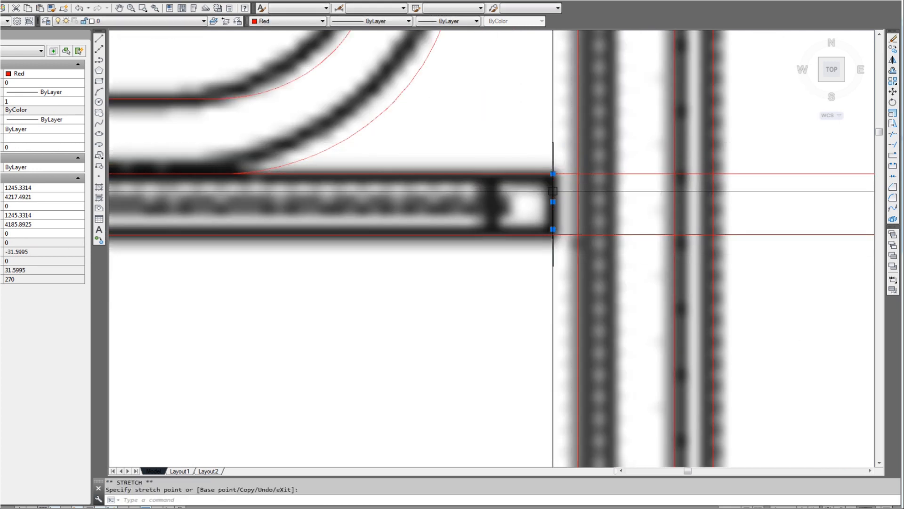
pyautogui.scroll(-3, 559, 217)
pyautogui.press('Escape')
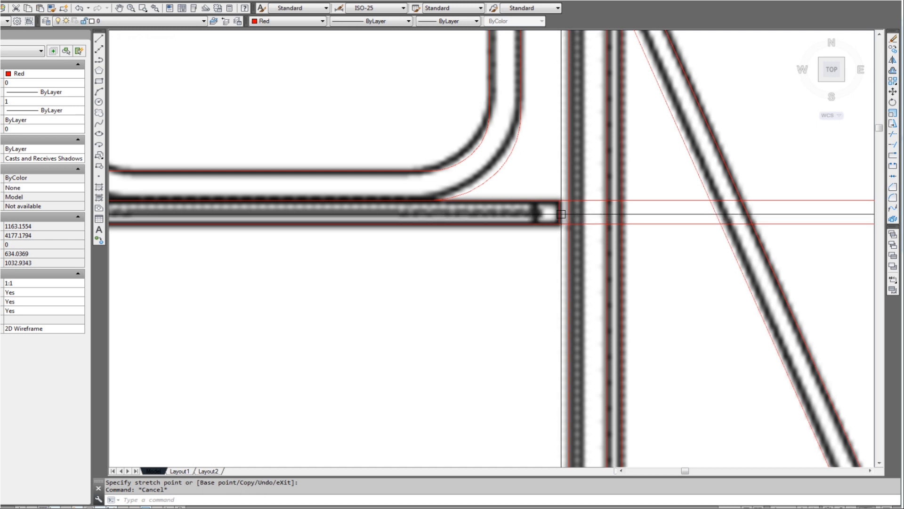
pyautogui.scroll(3, 561, 215)
pyautogui.click(554, 228)
pyautogui.click(556, 233)
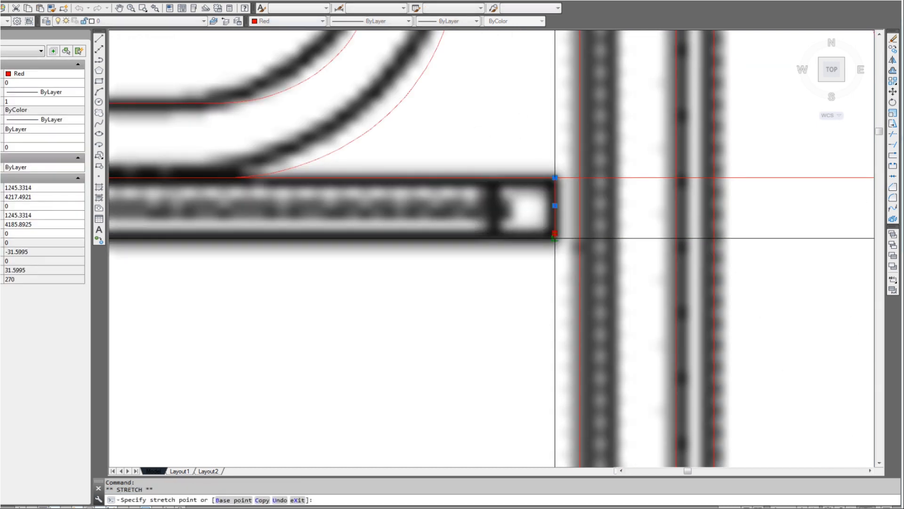
# Copy the short end line to the left end of the trim strip between the rear and middle doors
pyautogui.scroll(-3, 555, 238)
pyautogui.write('c')
pyautogui.press('Return')
pyautogui.scroll(4, 480, 252)
pyautogui.scroll(-1, 480, 252)
pyautogui.scroll(4, 499, 239)
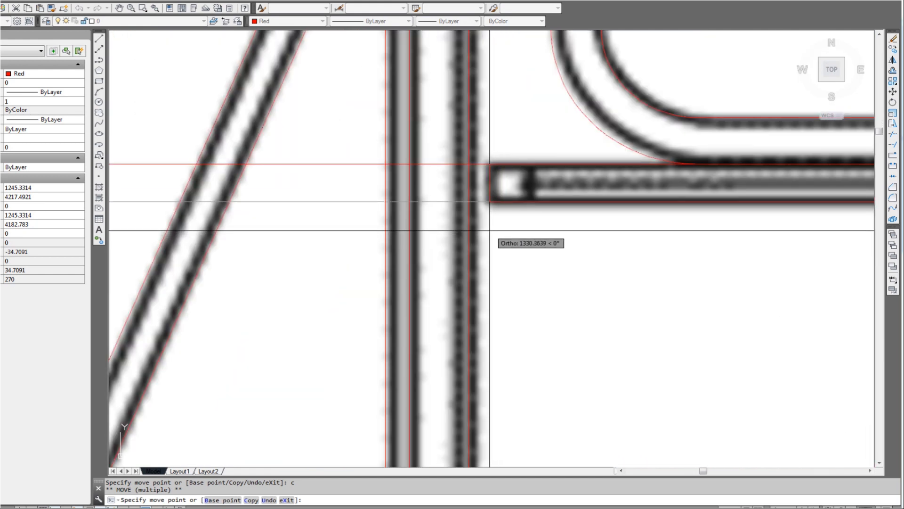
pyautogui.scroll(-4, 532, 253)
# Copy the end line to the inner divider and right end of the trim strip next to the middle door
pyautogui.moveTo(706, 269); pyautogui.dragTo(138, 245, button='middle')
pyautogui.scroll(-4, 437, 242)
pyautogui.moveTo(650, 237); pyautogui.dragTo(361, 214, button='middle')
pyautogui.scroll(2, 467, 218)
pyautogui.scroll(3, 468, 209)
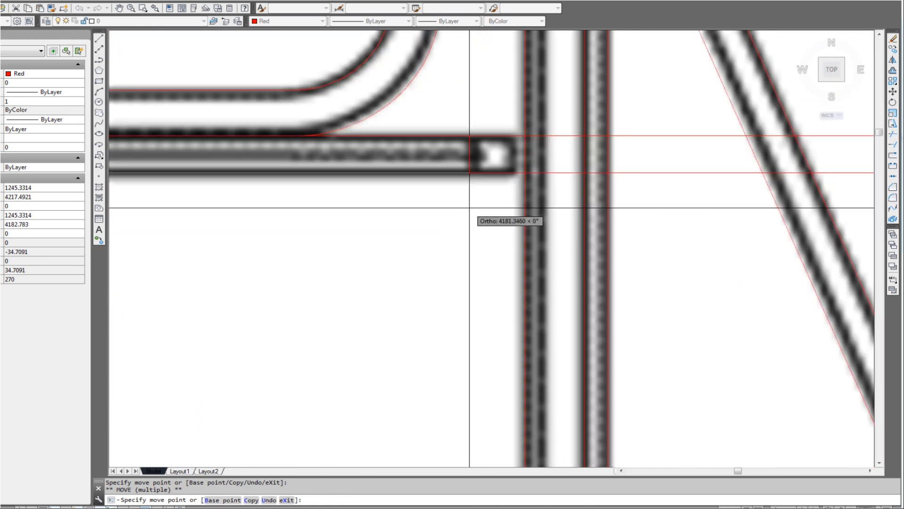
pyautogui.scroll(1, 509, 191)
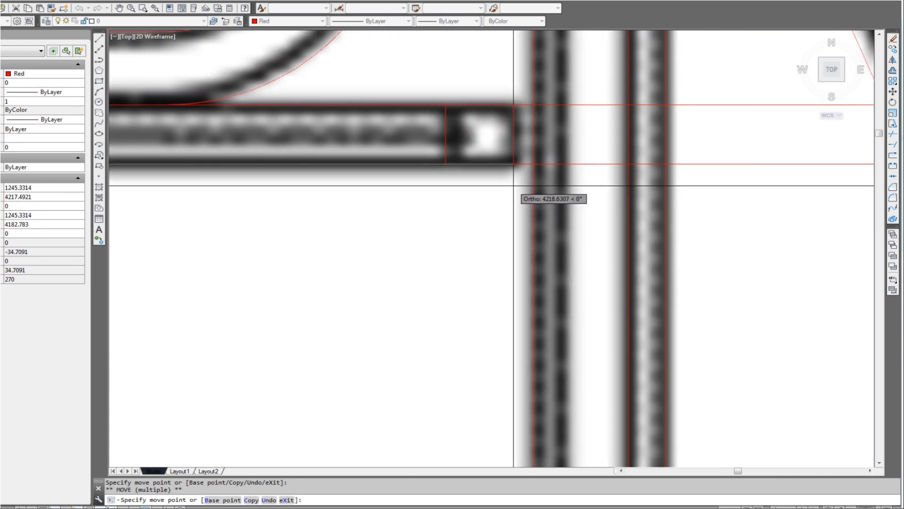
# Copy the end line to the left end of the trim strip between the middle and front doors
pyautogui.scroll(-2, 489, 207)
pyautogui.moveTo(858, 254); pyautogui.dragTo(338, 262, button='middle')
pyautogui.scroll(-2, 337, 264)
pyautogui.moveTo(597, 262); pyautogui.dragTo(367, 247, button='middle')
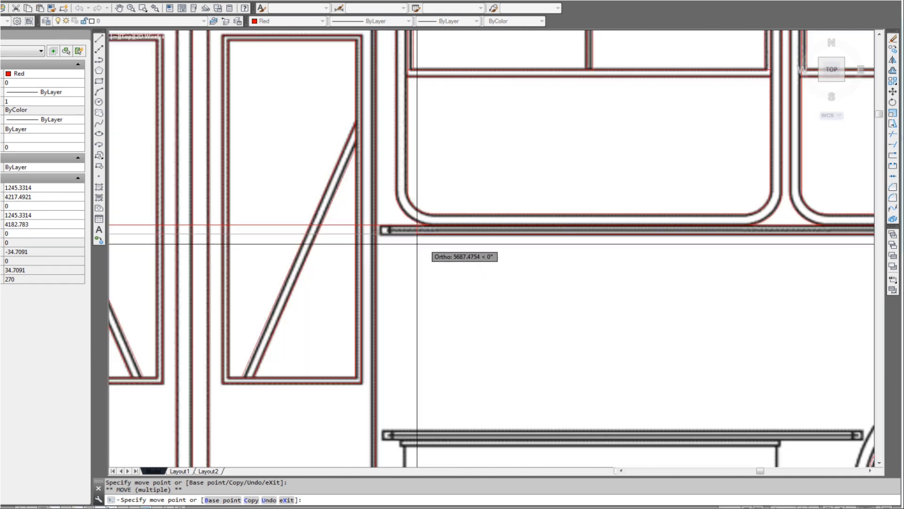
pyautogui.scroll(3, 379, 239)
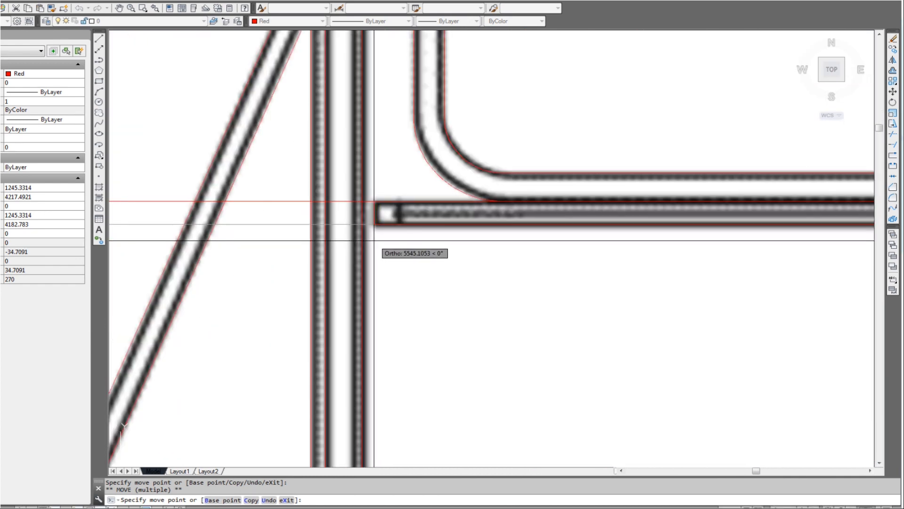
# Copy the end line to the inner divider and right end of the trim strip beside the front door, then finish copying
pyautogui.scroll(-3, 426, 250)
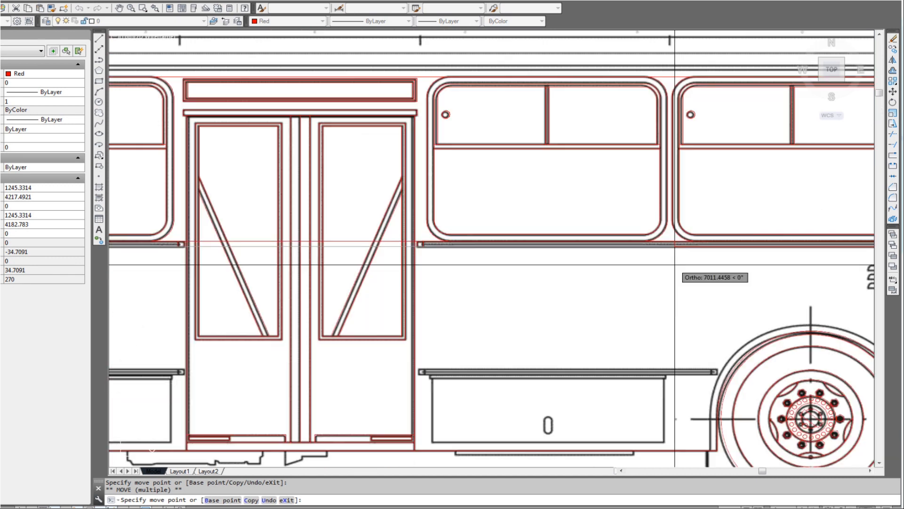
pyautogui.moveTo(696, 260); pyautogui.dragTo(120, 216, button='middle')
pyautogui.scroll(4, 325, 209)
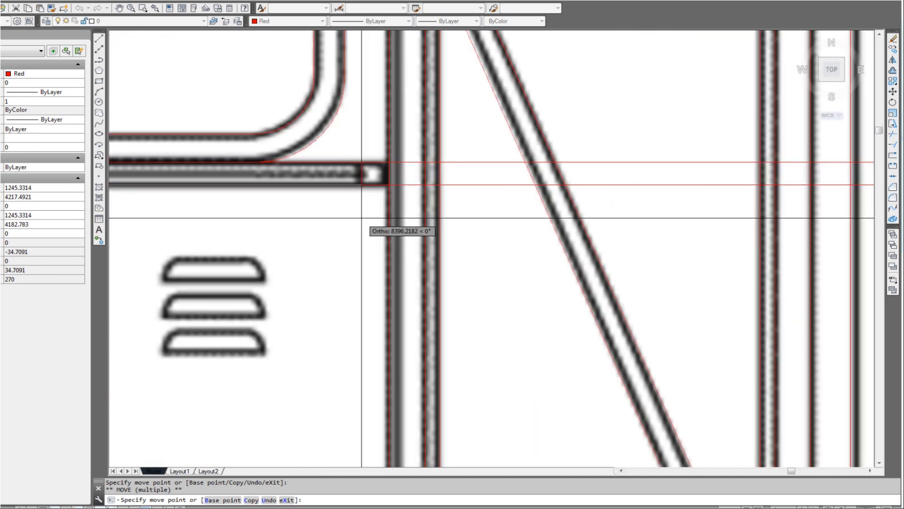
pyautogui.scroll(2, 382, 207)
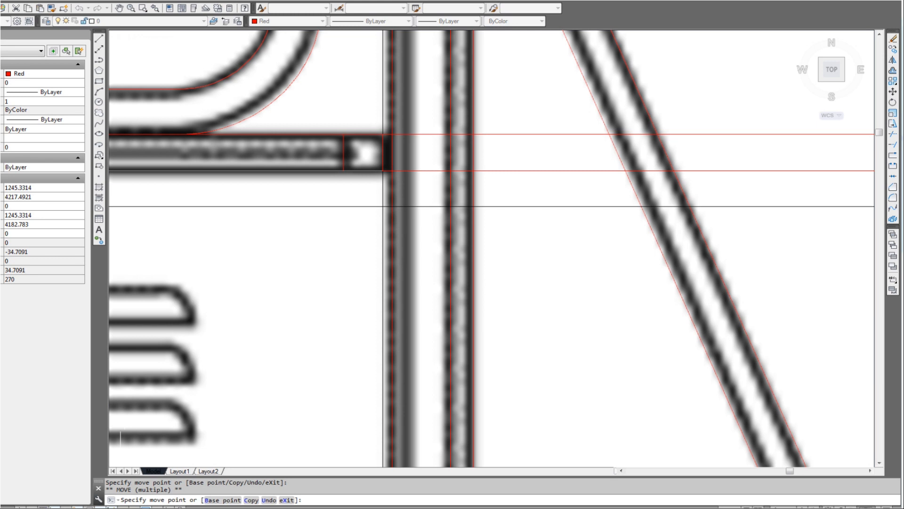
pyautogui.scroll(-6, 382, 206)
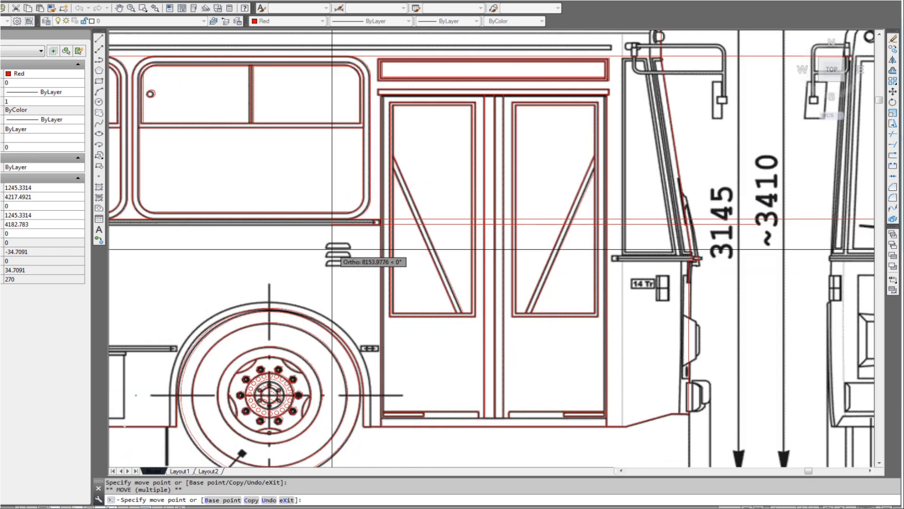
pyautogui.press('Escape')
pyautogui.press('Escape')
# Trim the two strip lines that run past the closing line beside the front door, removing the excess towards the front
pyautogui.scroll(-3, 332, 249)
pyautogui.scroll(7, 366, 204)
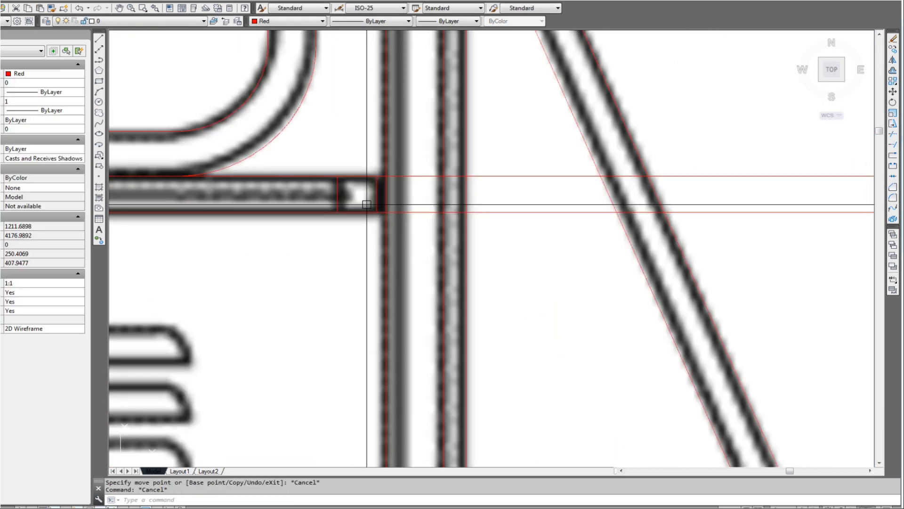
pyautogui.write('r')
pyautogui.press('Return')
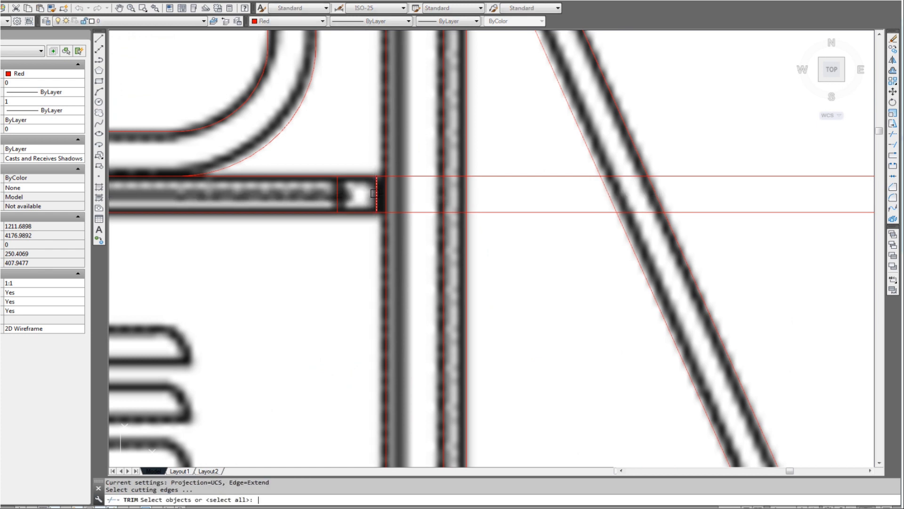
pyautogui.click(382, 198)
pyautogui.click(538, 251)
pyautogui.click(486, 116)
pyautogui.scroll(-4, 418, 170)
pyautogui.moveTo(217, 246); pyautogui.dragTo(710, 250, button='middle')
pyautogui.moveTo(250, 195); pyautogui.dragTo(551, 160, button='middle')
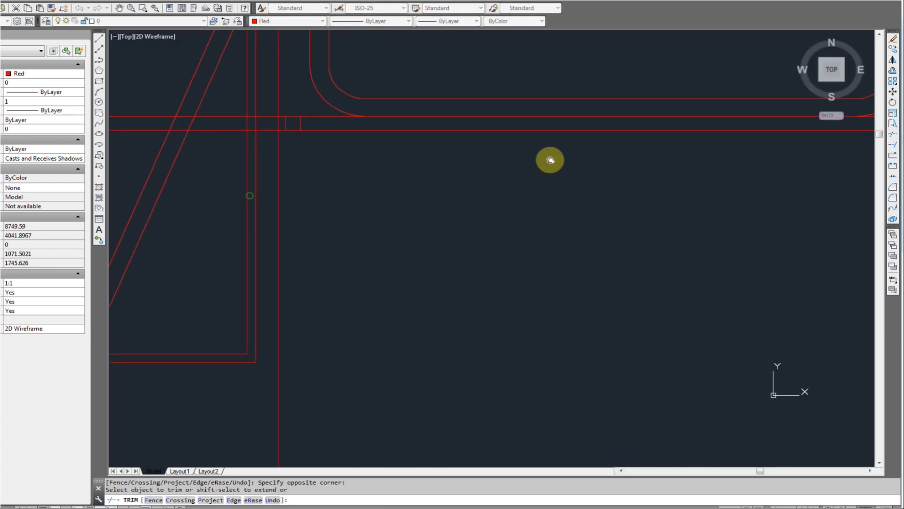
pyautogui.moveTo(440, 145); pyautogui.dragTo(628, 199, button='middle')
pyautogui.scroll(4, 472, 180)
pyautogui.press('Return')
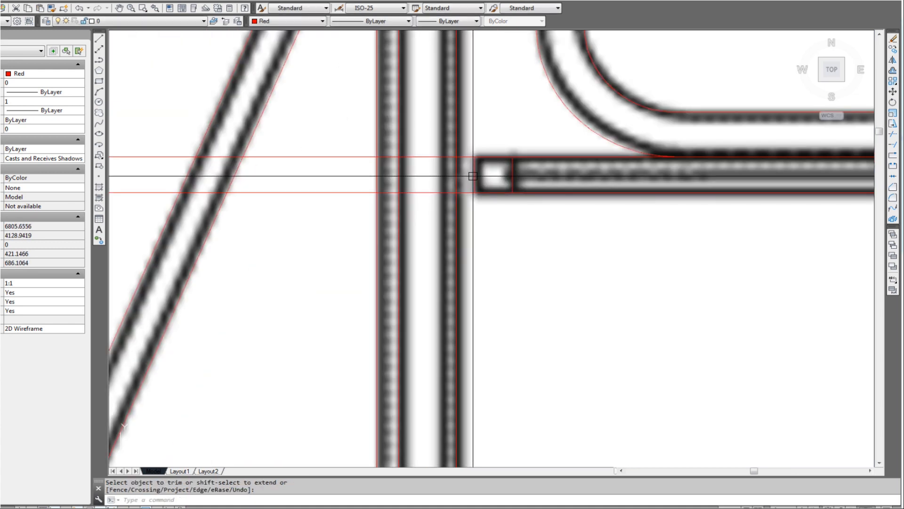
# Trim away the strip lines crossing the middle door, using the end lines of the neighbouring trim strips as cutting edges
pyautogui.press('Return')
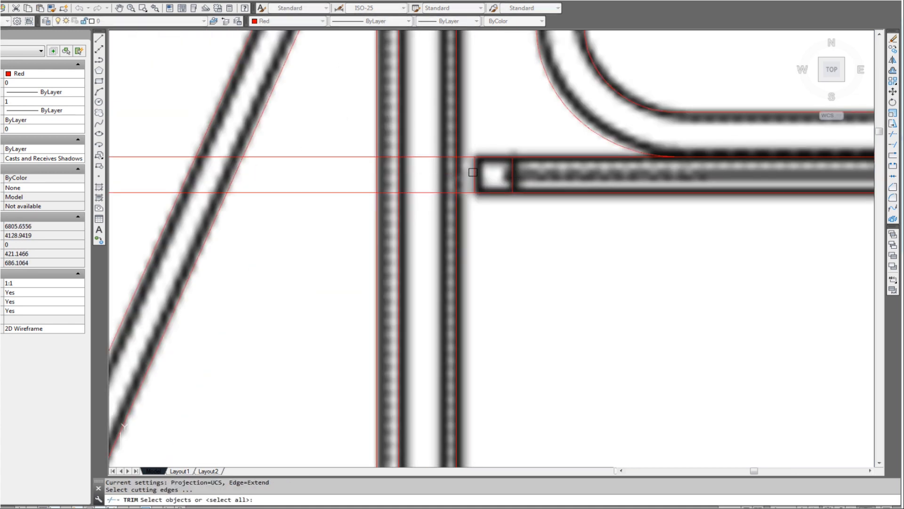
pyautogui.scroll(-3, 474, 175)
pyautogui.moveTo(279, 226); pyautogui.dragTo(738, 220, button='middle')
pyautogui.scroll(1, 589, 191)
pyautogui.scroll(4, 552, 166)
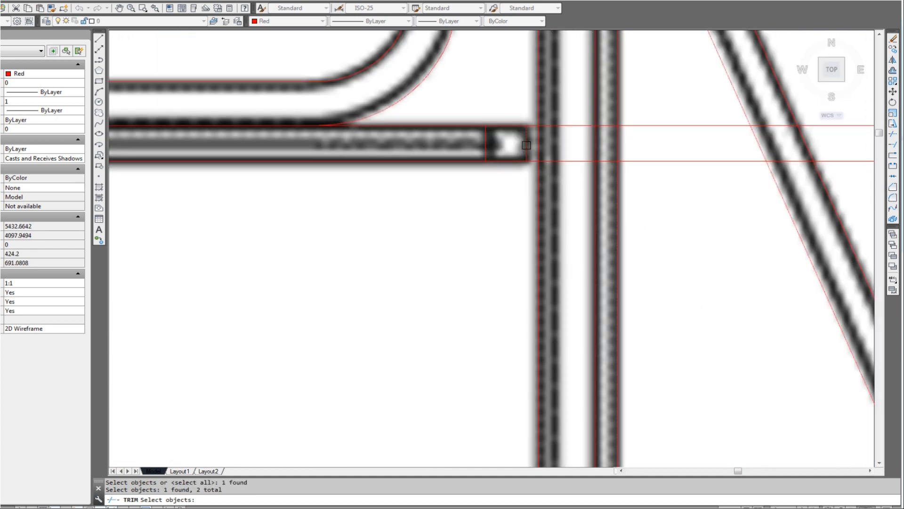
pyautogui.click(628, 105)
pyautogui.scroll(-3, 603, 181)
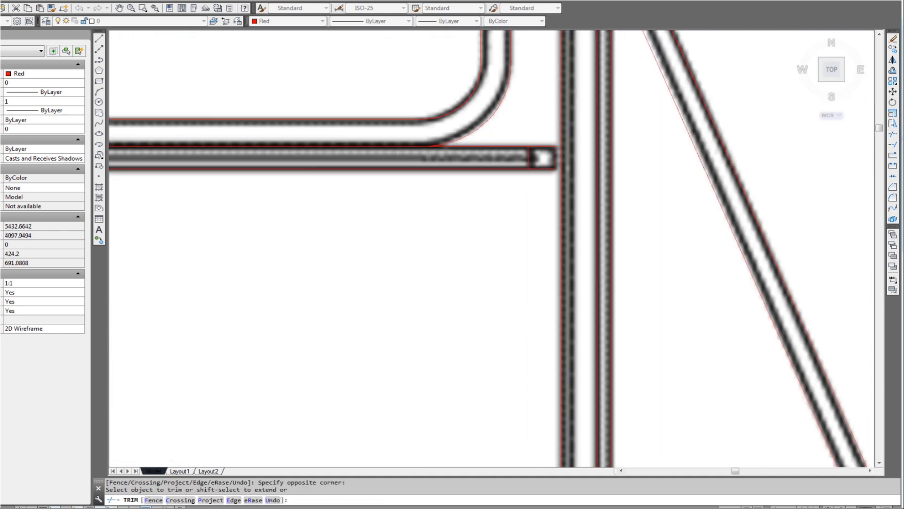
pyautogui.moveTo(283, 273); pyautogui.dragTo(837, 273, button='middle')
pyautogui.moveTo(354, 200); pyautogui.dragTo(570, 208, button='middle')
pyautogui.scroll(3, 571, 207)
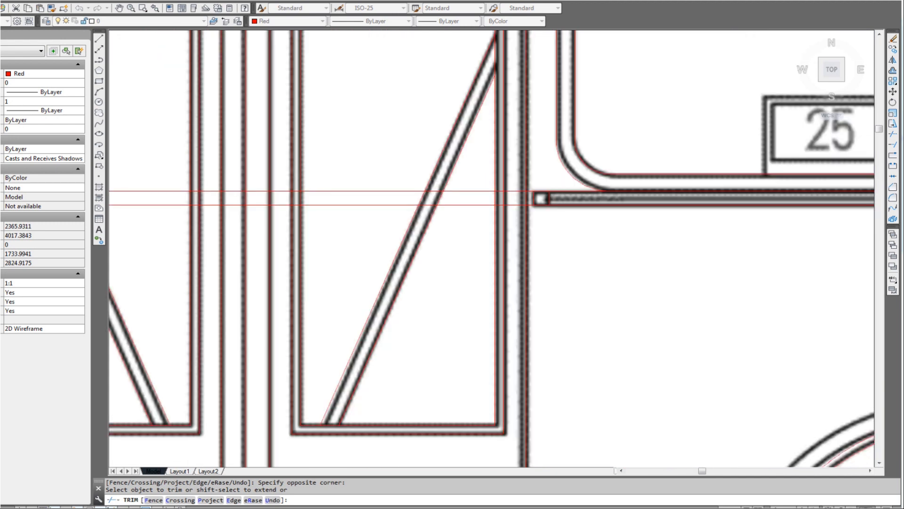
pyautogui.press('Return')
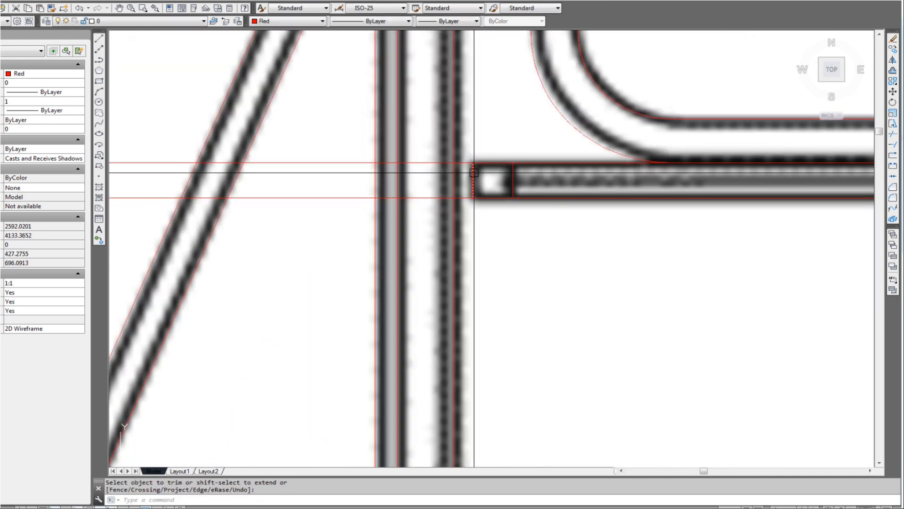
# Trim away the strip lines crossing the rear door between the end lines of the adjoining trim strips
pyautogui.press('Return')
pyautogui.click(474, 181)
pyautogui.scroll(-3, 474, 188)
pyautogui.moveTo(297, 236); pyautogui.dragTo(778, 231, button='middle')
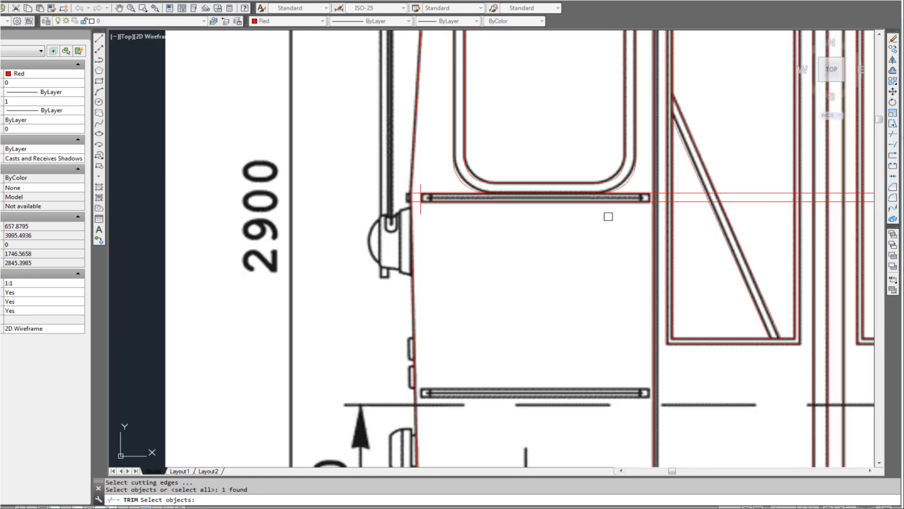
pyautogui.scroll(4, 645, 197)
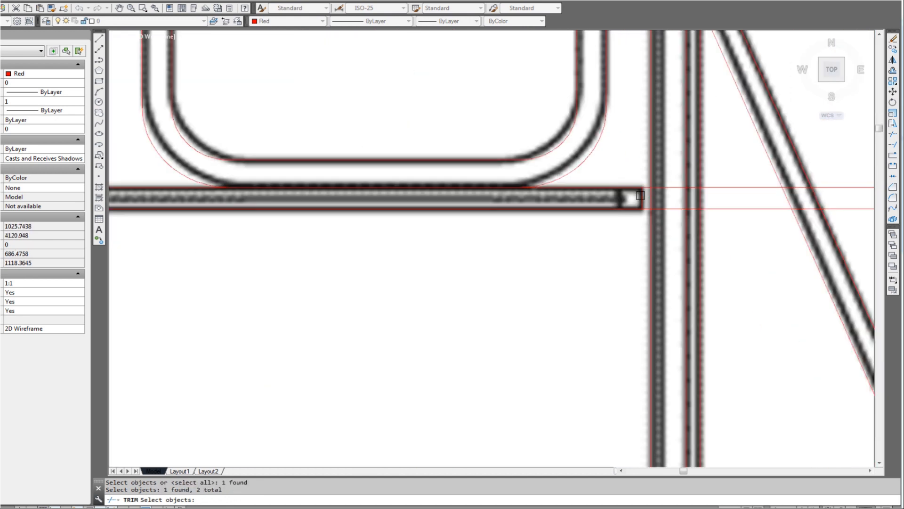
pyautogui.click(713, 175)
pyautogui.press('Escape')
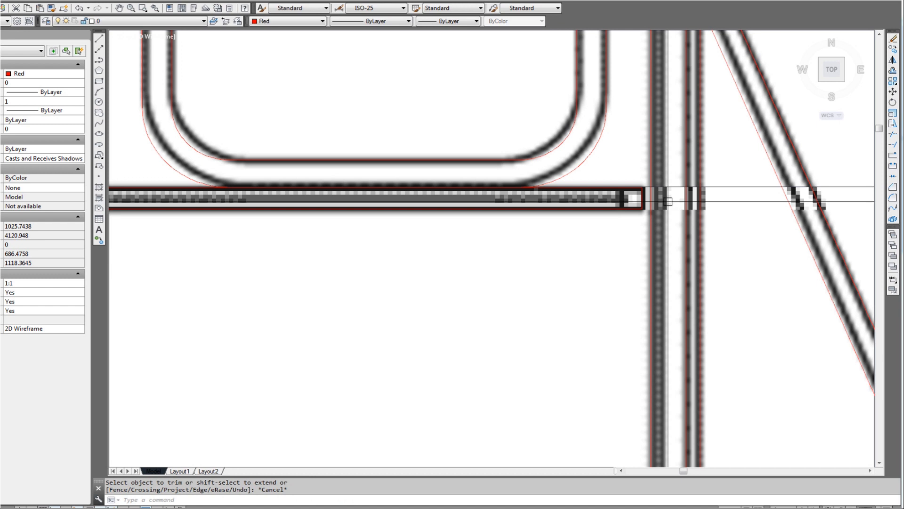
# Copy the end line beside the rear door to both inner divider positions of the rearmost trim strip
pyautogui.scroll(2, 655, 196)
pyautogui.click(632, 196)
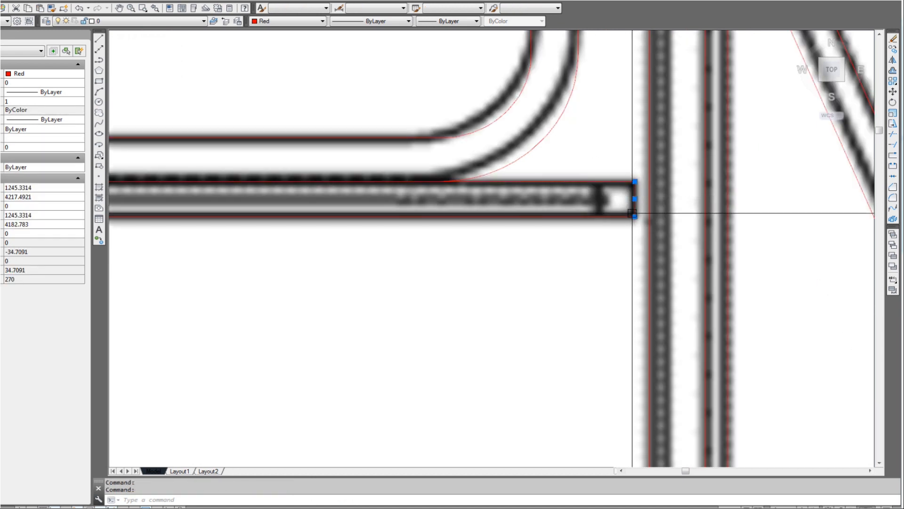
pyautogui.press('Return')
pyautogui.scroll(1, 630, 220)
pyautogui.write('c')
pyautogui.press('Return')
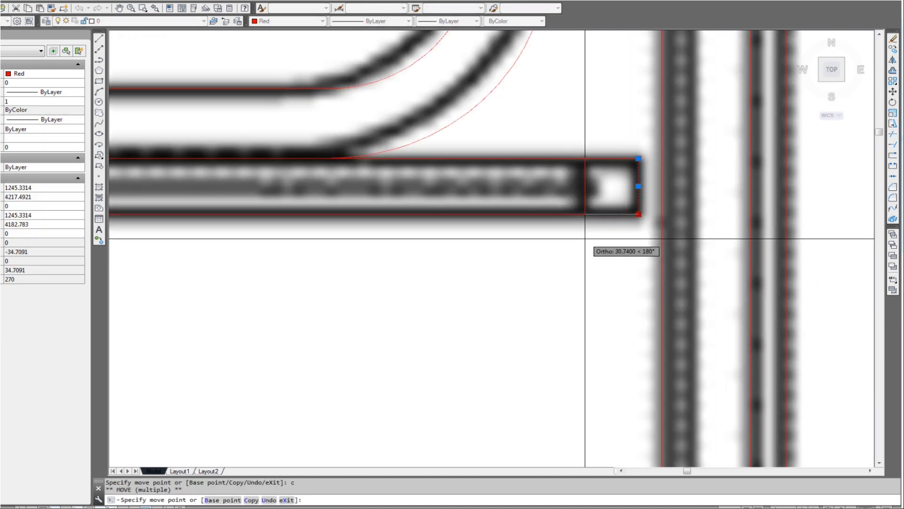
pyautogui.scroll(-3, 554, 280)
pyautogui.moveTo(314, 319); pyautogui.dragTo(403, 311, button='middle')
pyautogui.scroll(2, 312, 279)
pyautogui.press('Escape')
pyautogui.press('Escape')
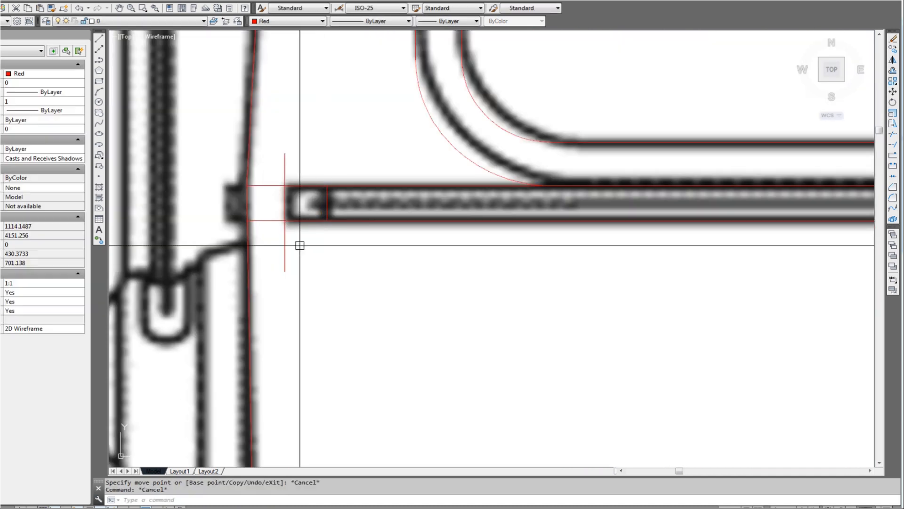
# Square off both rear corners of the rearmost trim strip with a fillet of radius 0 and save the drawing
pyautogui.scroll(1, 282, 197)
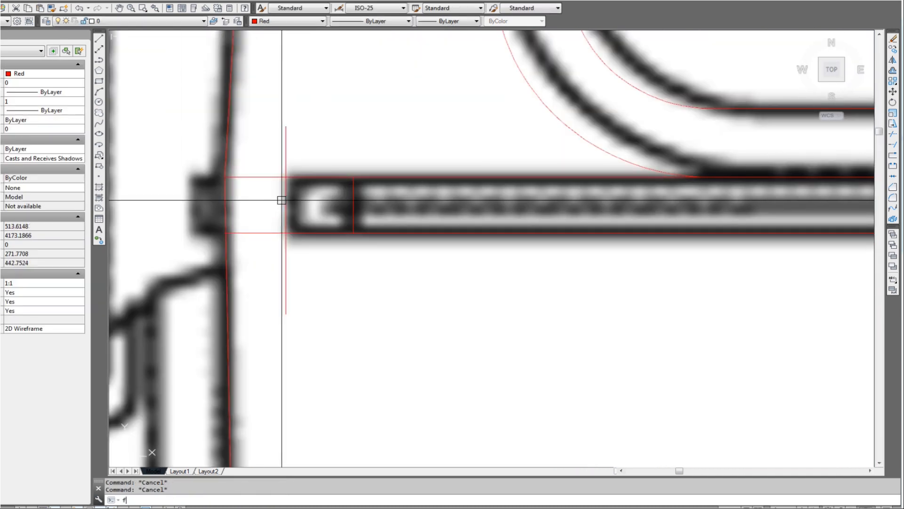
pyautogui.write('f')
pyautogui.press('Return')
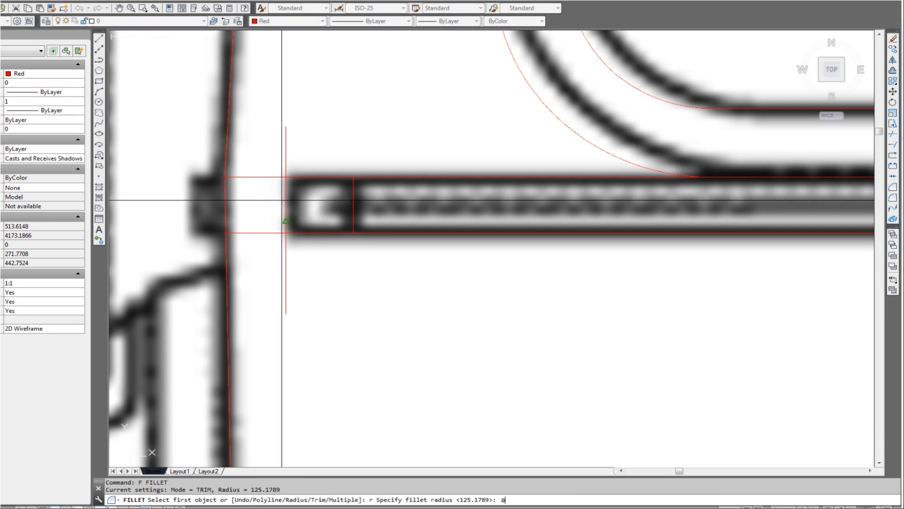
pyautogui.press('Return')
pyautogui.click(293, 176)
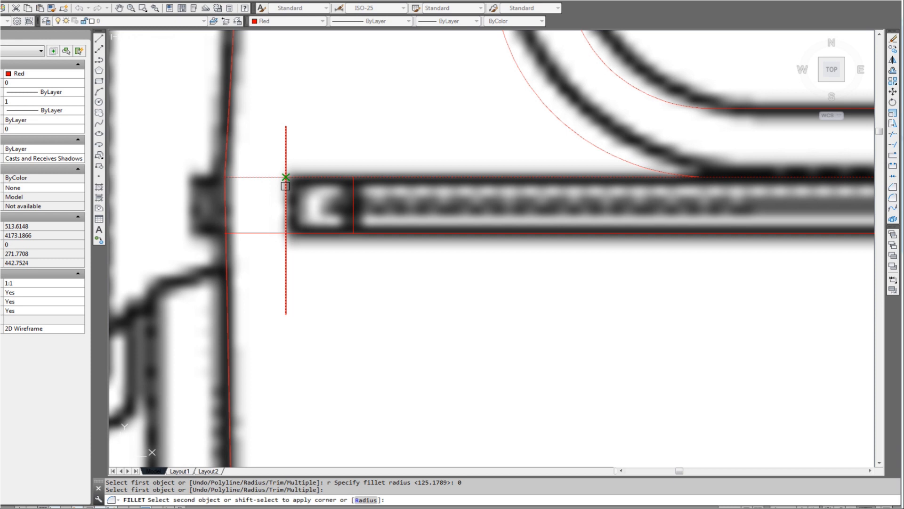
pyautogui.click(285, 186)
pyautogui.press('Return')
pyautogui.click(297, 228)
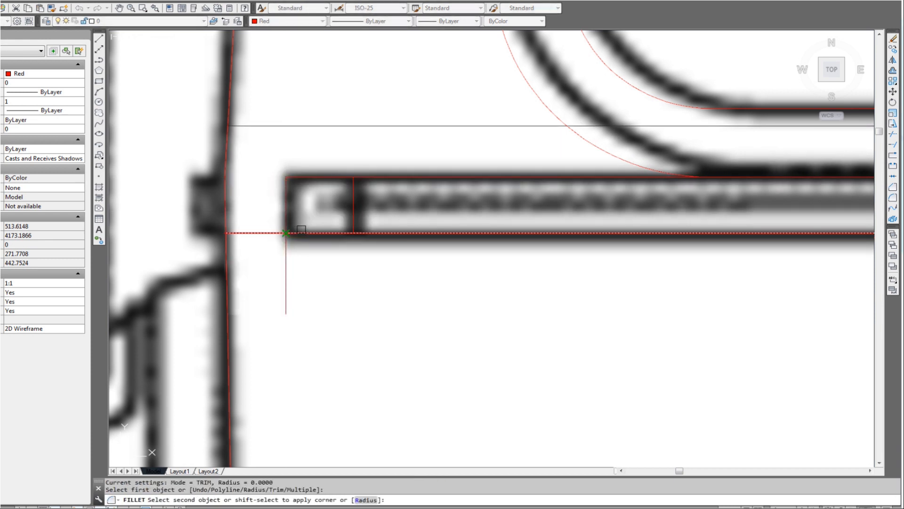
pyautogui.click(285, 219)
pyautogui.scroll(-8, 336, 262)
pyautogui.moveTo(598, 316)
pyautogui.mouseDown(button='middle')
pyautogui.moveTo(491, 299)
pyautogui.moveTo(333, 293)
pyautogui.moveTo(380, 315)
pyautogui.mouseUp(button='middle')
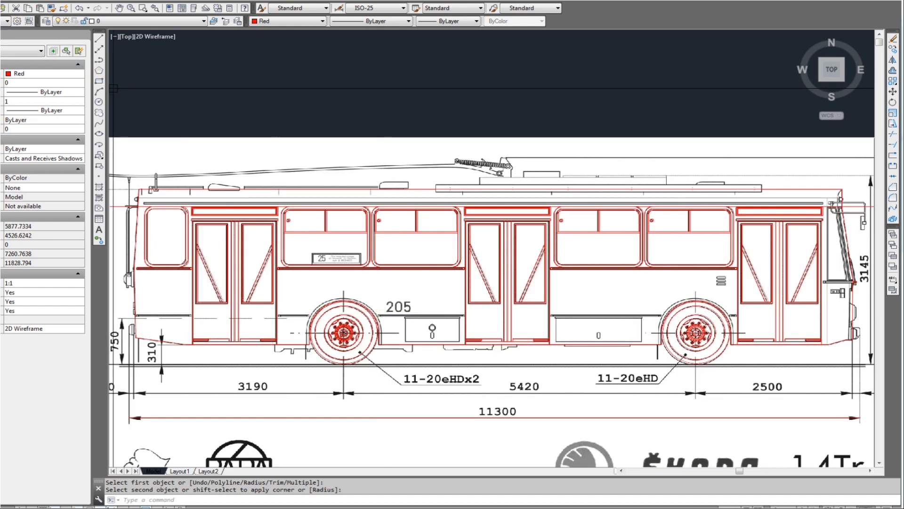
# Draw a rectangle over the long narrow strip above the windows, from its rear upper corner to its front lower corner
pyautogui.scroll(9, 162, 213)
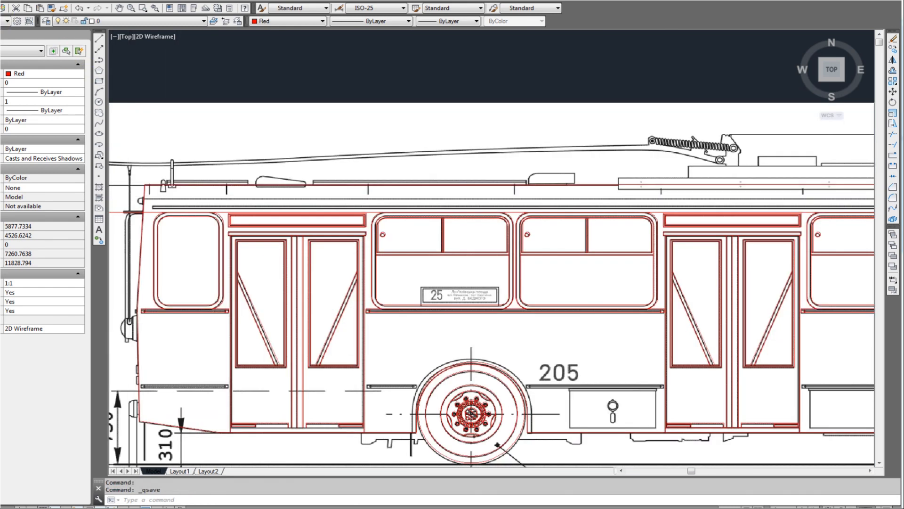
pyautogui.scroll(2, 163, 206)
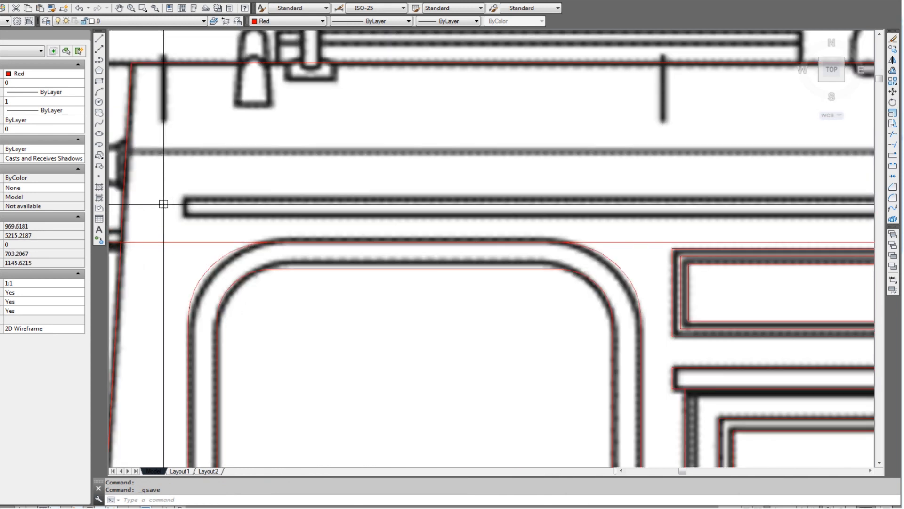
pyautogui.write('ec')
pyautogui.press('Return')
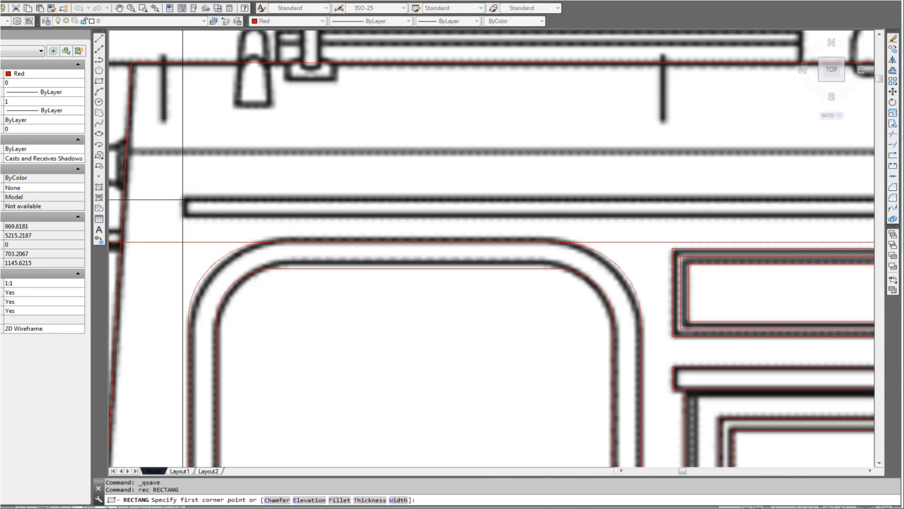
pyautogui.click(186, 198)
pyautogui.scroll(-8, 220, 225)
pyautogui.moveTo(818, 268); pyautogui.dragTo(413, 269, button='middle')
pyautogui.moveTo(695, 265); pyautogui.dragTo(208, 268, button='middle')
pyautogui.scroll(8, 612, 267)
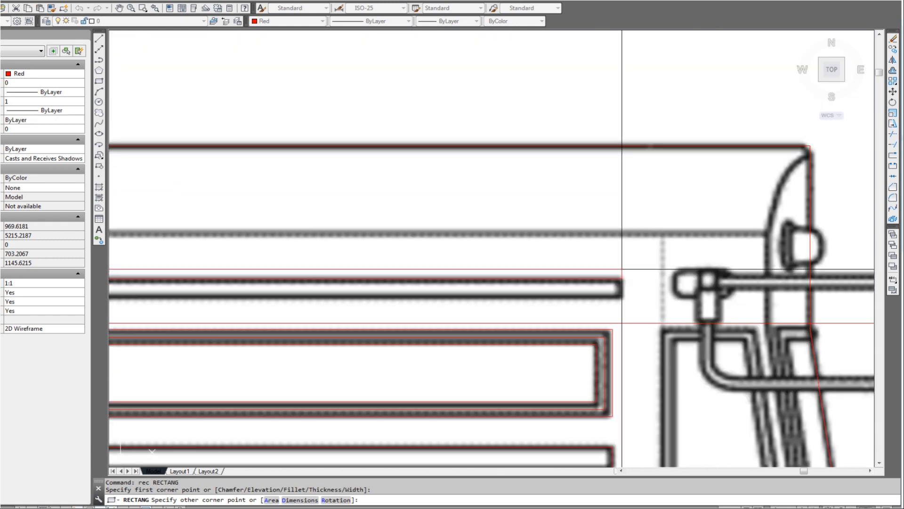
pyautogui.click(622, 296)
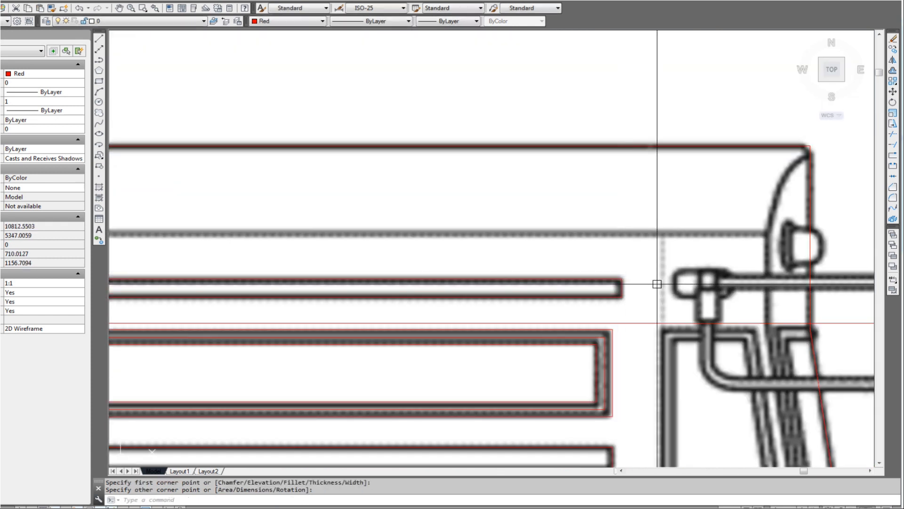
# Draw a horizontal line along the roof seam from the front curve past the rear edge, and trim the overhang at the rear outline
pyautogui.write('l')
pyautogui.press('Return')
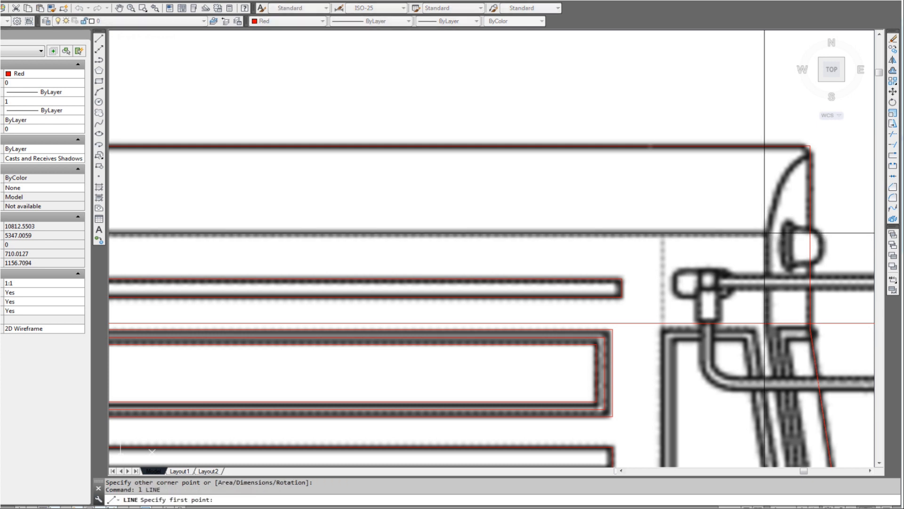
pyautogui.scroll(-8, 597, 310)
pyautogui.moveTo(283, 331); pyautogui.dragTo(733, 307, button='middle')
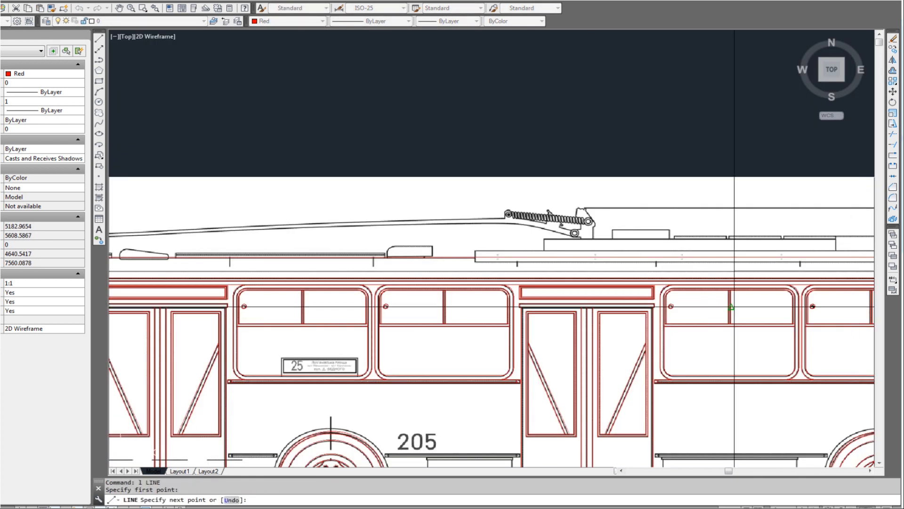
pyautogui.moveTo(495, 308); pyautogui.dragTo(773, 300, button='middle')
pyautogui.scroll(6, 257, 278)
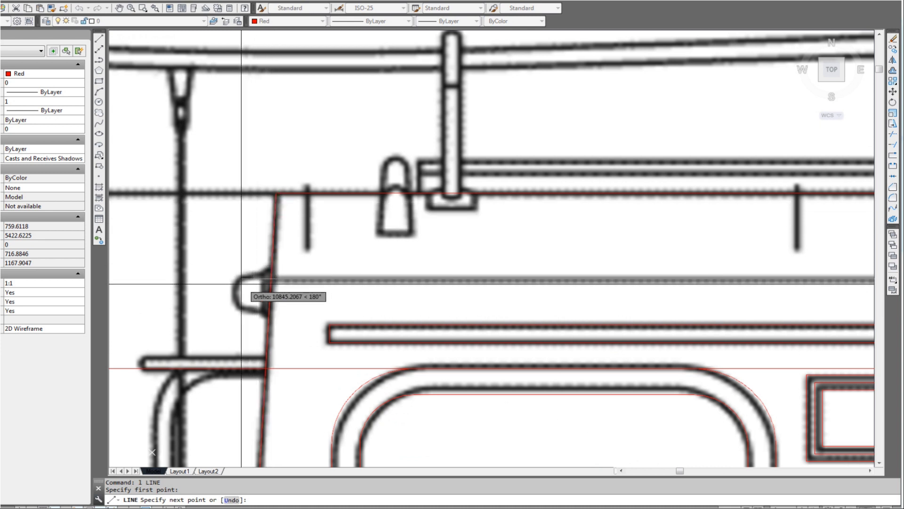
pyautogui.press('Escape')
pyautogui.scroll(2, 245, 277)
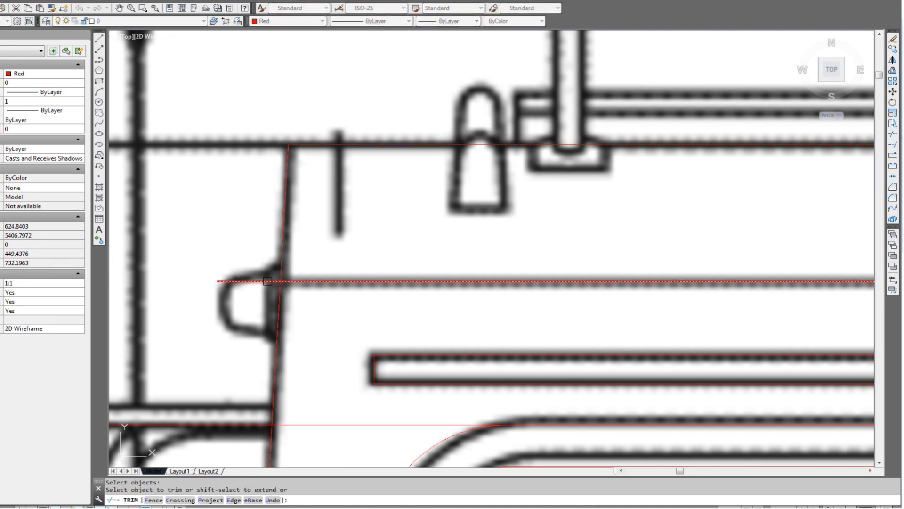
pyautogui.press('Escape')
# Trace the curved front roof edge with polyline arcs from the roof seam's front end up to the outline's upper front corner
pyautogui.scroll(-5, 276, 286)
pyautogui.moveTo(615, 287); pyautogui.dragTo(148, 283, button='middle')
pyautogui.scroll(5, 569, 265)
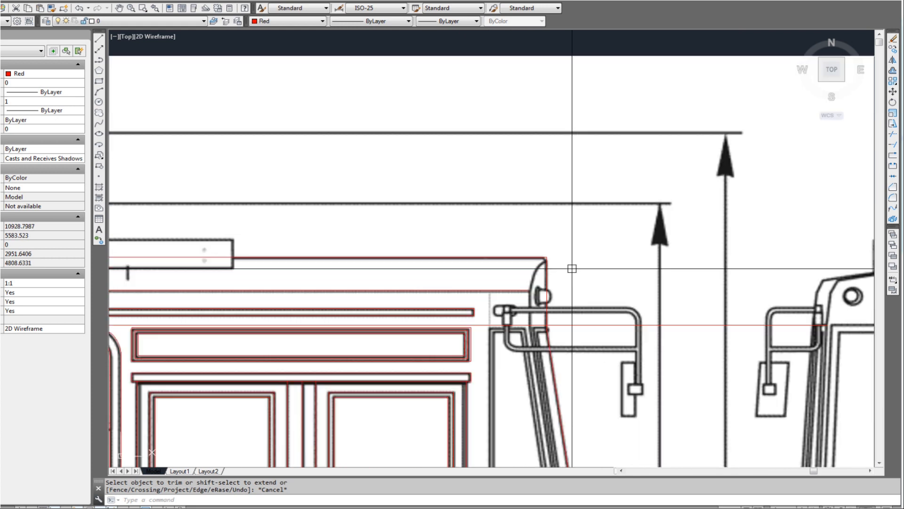
pyautogui.scroll(4, 506, 297)
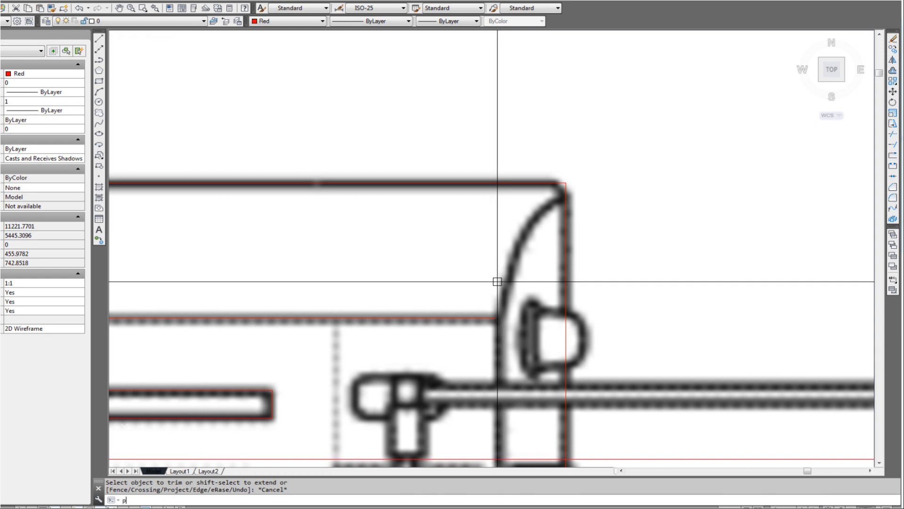
pyautogui.write('l')
pyautogui.press('Return')
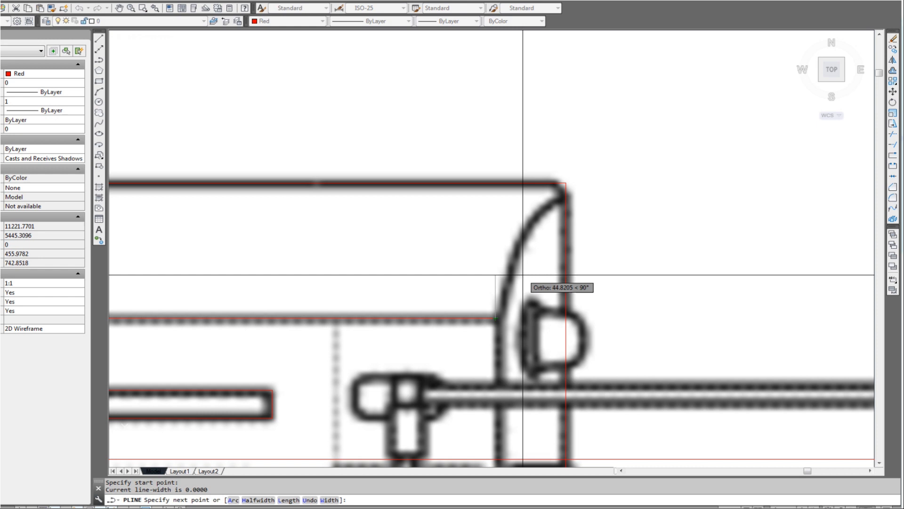
pyautogui.press('F8')
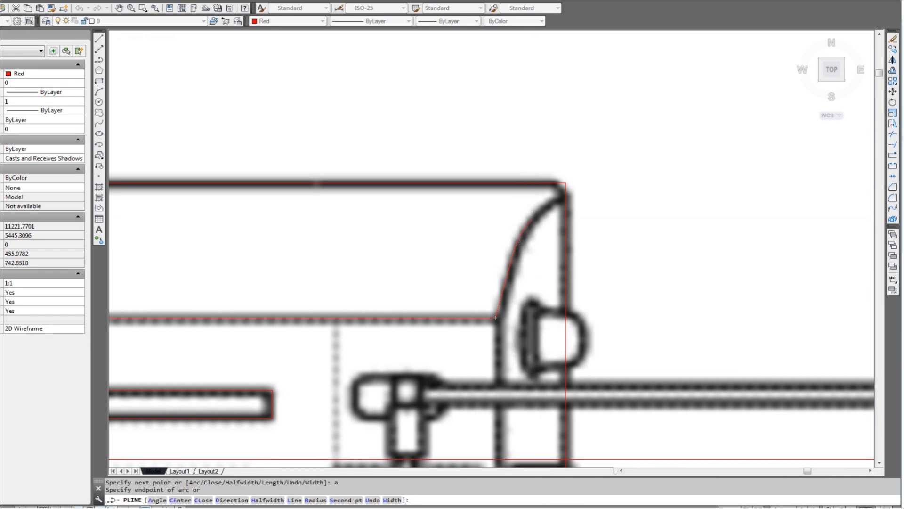
pyautogui.scroll(3, 532, 219)
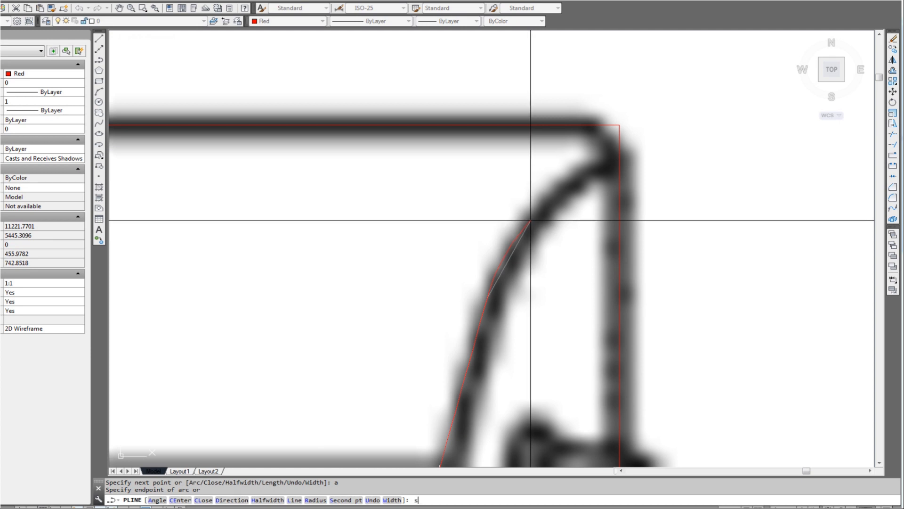
pyautogui.press('Return')
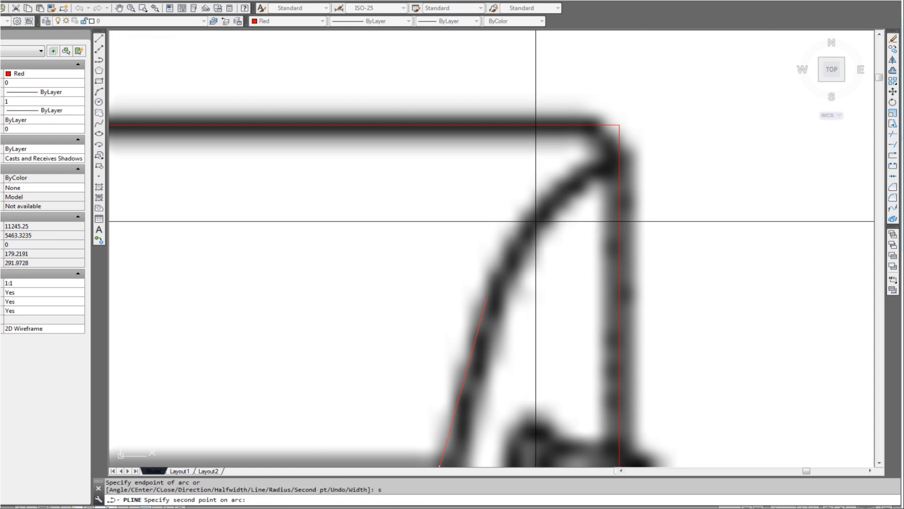
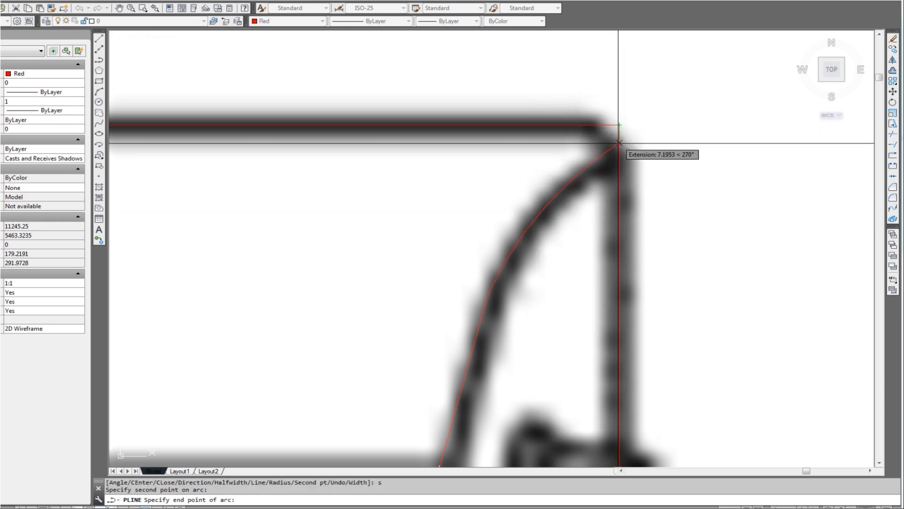
pyautogui.click(619, 158)
pyautogui.scroll(-3, 622, 236)
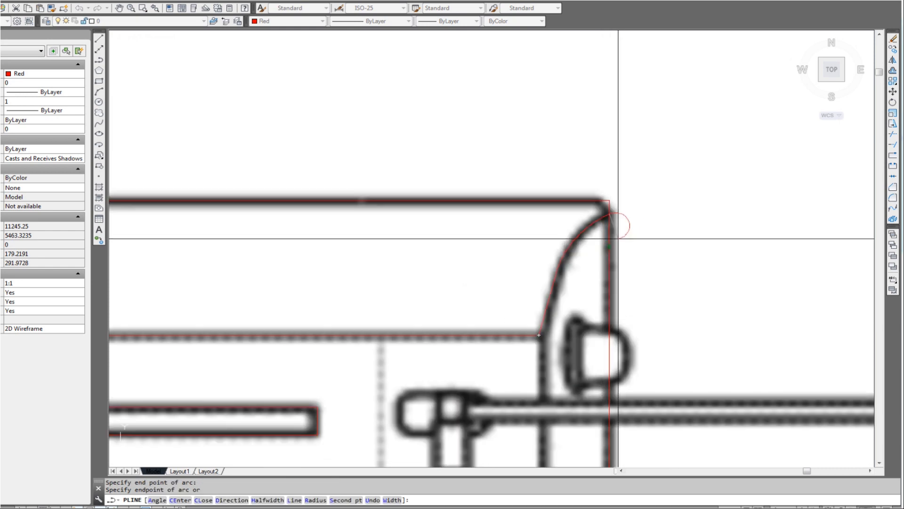
pyautogui.scroll(-2, 629, 254)
pyautogui.moveTo(637, 297); pyautogui.dragTo(558, 202, button='middle')
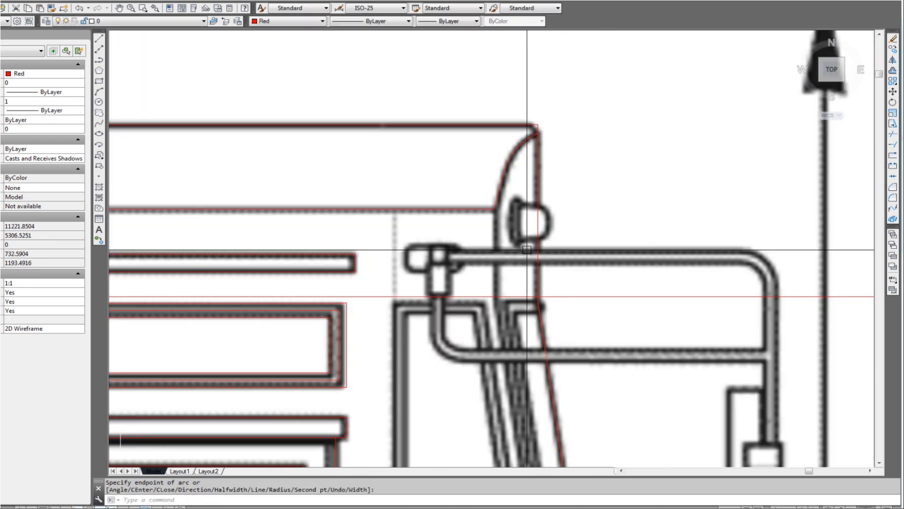
# Draw a polyline from the roof seam's front end down to the horizontal guide line, then along the slanted front pillar to the trim strip
pyautogui.scroll(2, 513, 222)
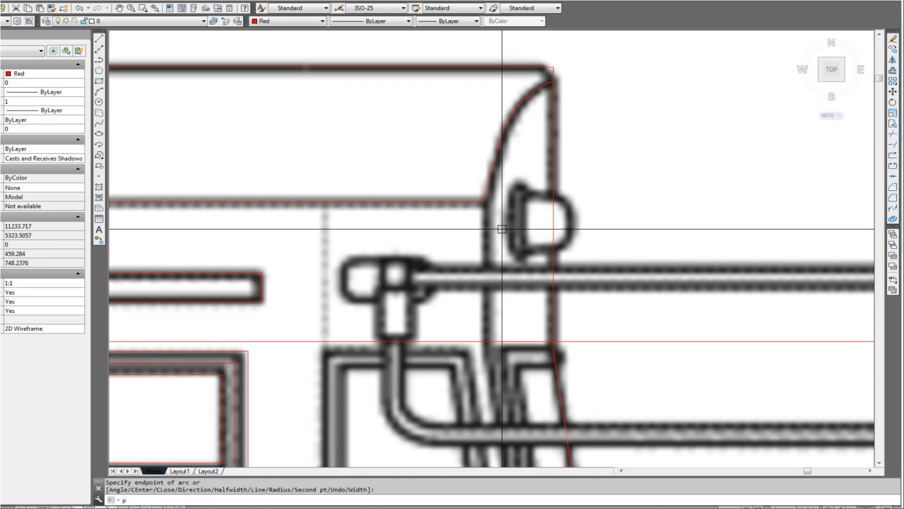
pyautogui.write('l')
pyautogui.press('Return')
pyautogui.click(484, 201)
pyautogui.moveTo(502, 340); pyautogui.dragTo(473, 276, button='middle')
pyautogui.click(458, 279)
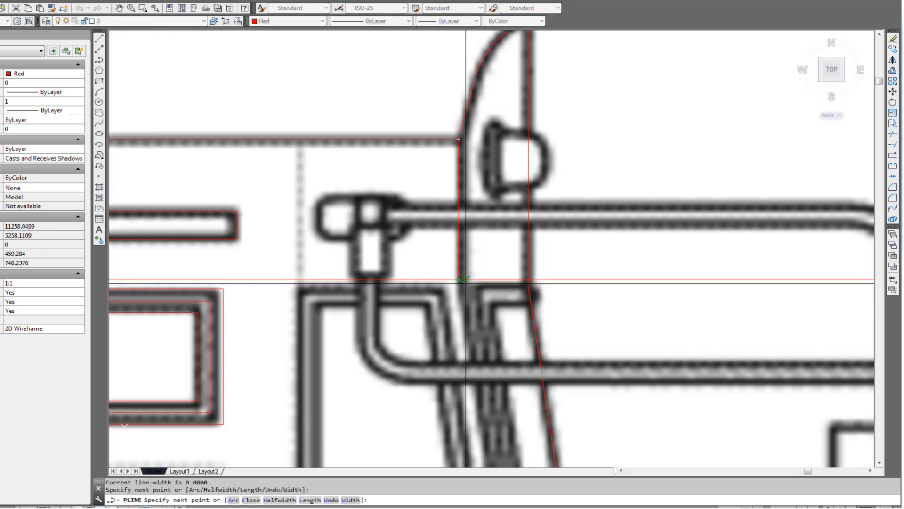
pyautogui.scroll(-1, 485, 298)
pyautogui.moveTo(431, 226); pyautogui.dragTo(396, 92, button='middle')
pyautogui.scroll(-2, 464, 271)
pyautogui.moveTo(427, 232); pyautogui.dragTo(413, 132, button='middle')
pyautogui.scroll(2, 492, 375)
pyautogui.scroll(3, 471, 363)
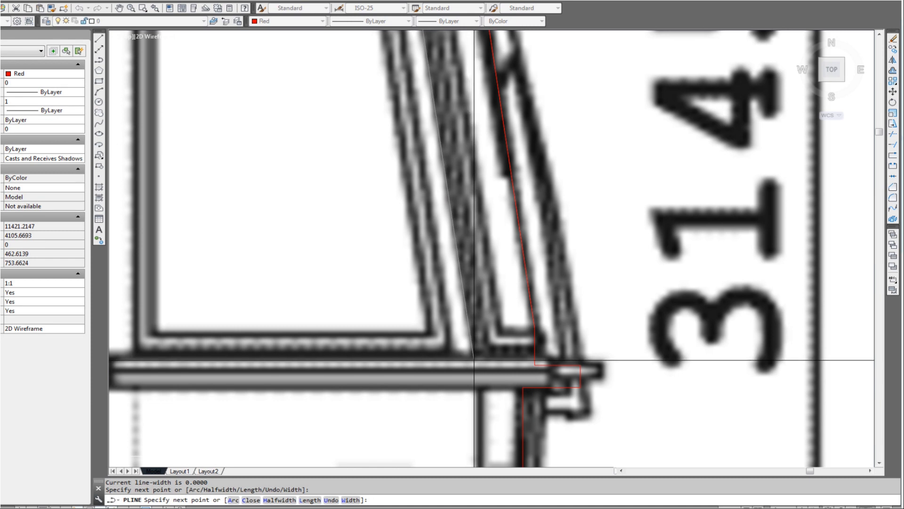
pyautogui.press('Escape')
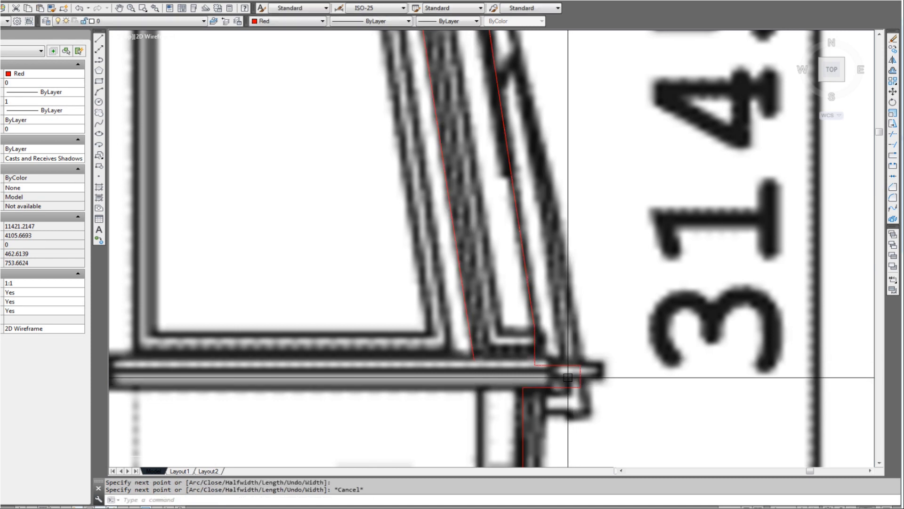
# Stretch the upper edge of the front outline's notch below the windscreen up to the lower end of the pillar line
pyautogui.scroll(2, 561, 371)
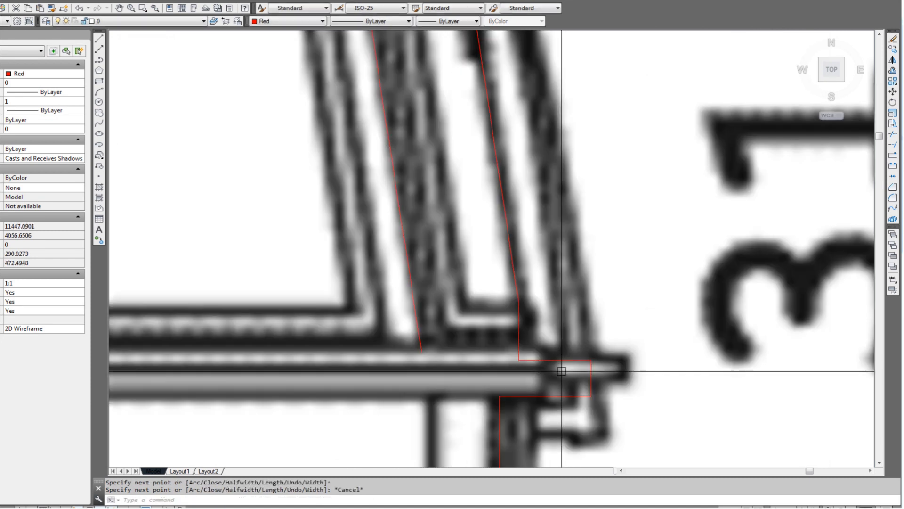
pyautogui.write('s')
pyautogui.press('Return')
pyautogui.click(613, 372)
pyautogui.click(509, 354)
pyautogui.press('Return')
pyautogui.click(519, 361)
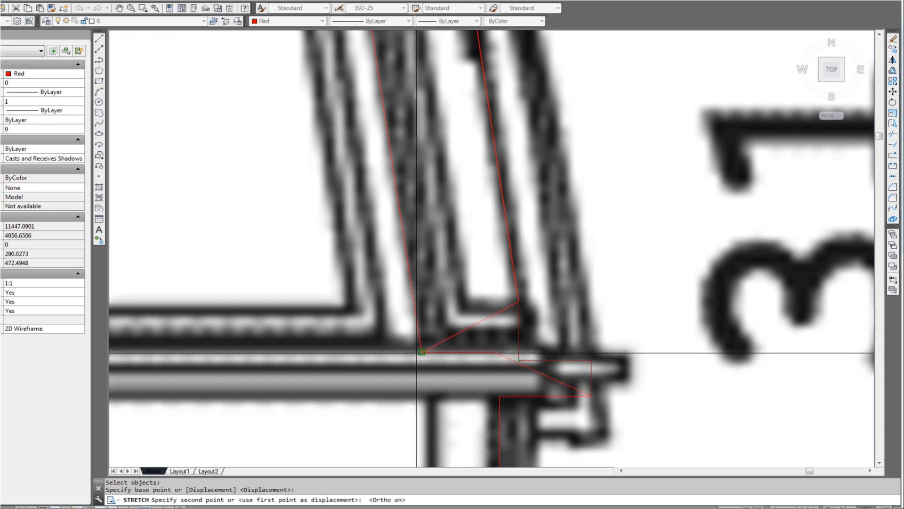
pyautogui.click(519, 352)
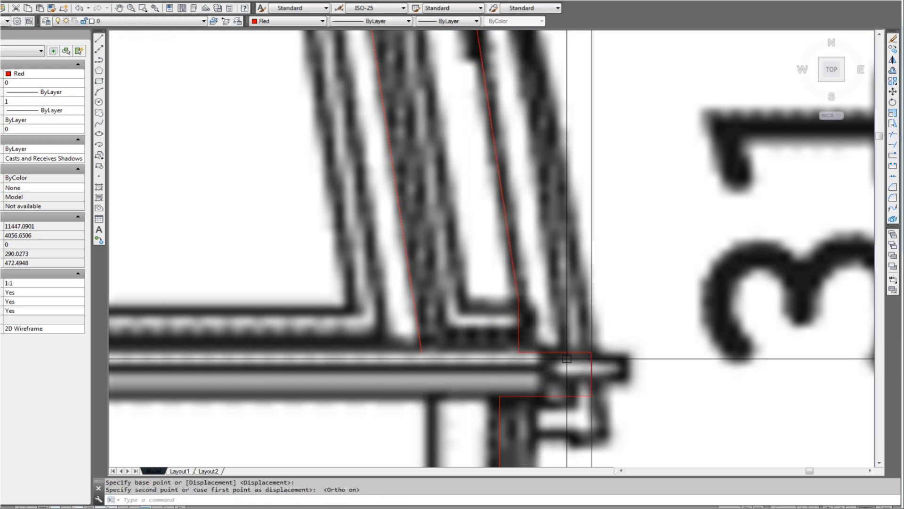
# Copy the long edges, end line and divider of the trim strip below the side windows to the short strip behind the windscreen
pyautogui.scroll(-2, 570, 362)
pyautogui.scroll(-2, 329, 375)
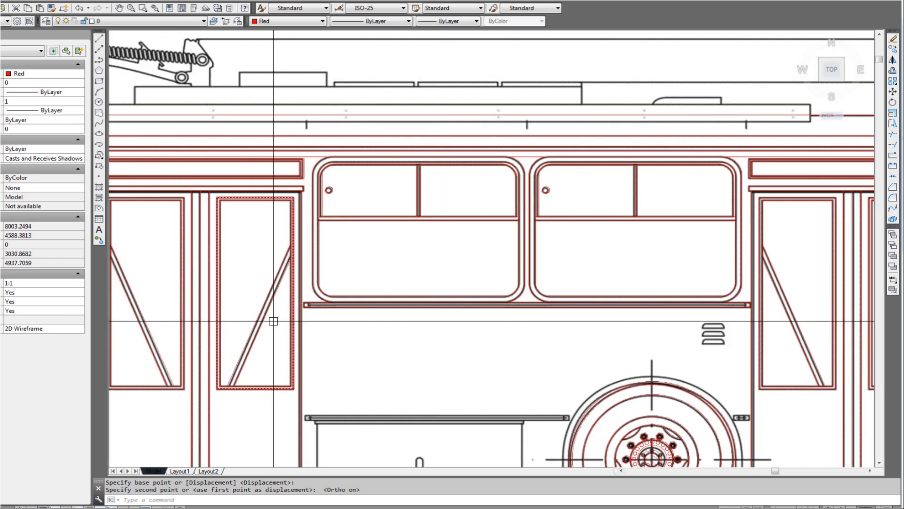
pyautogui.scroll(2, 312, 304)
pyautogui.scroll(3, 313, 303)
pyautogui.click(319, 293)
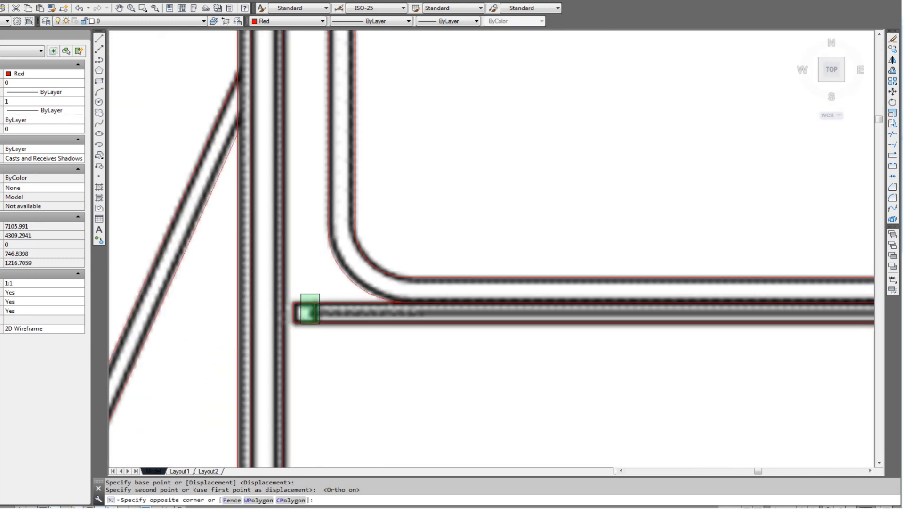
pyautogui.click(292, 330)
pyautogui.click(293, 321)
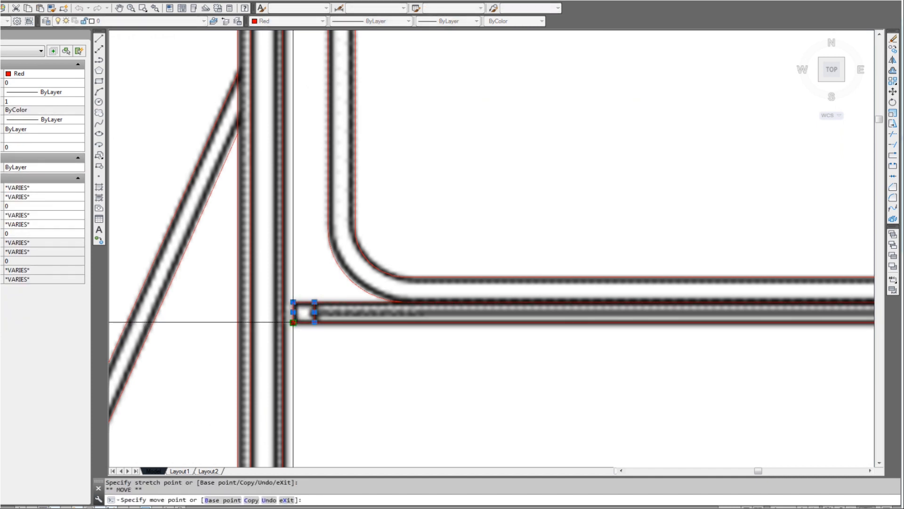
pyautogui.press('Return')
pyautogui.scroll(-2, 331, 349)
pyautogui.moveTo(557, 395); pyautogui.dragTo(204, 321, button='middle')
pyautogui.moveTo(469, 328); pyautogui.dragTo(144, 277, button='middle')
pyautogui.moveTo(497, 327); pyautogui.dragTo(137, 295, button='middle')
pyautogui.press('F8')
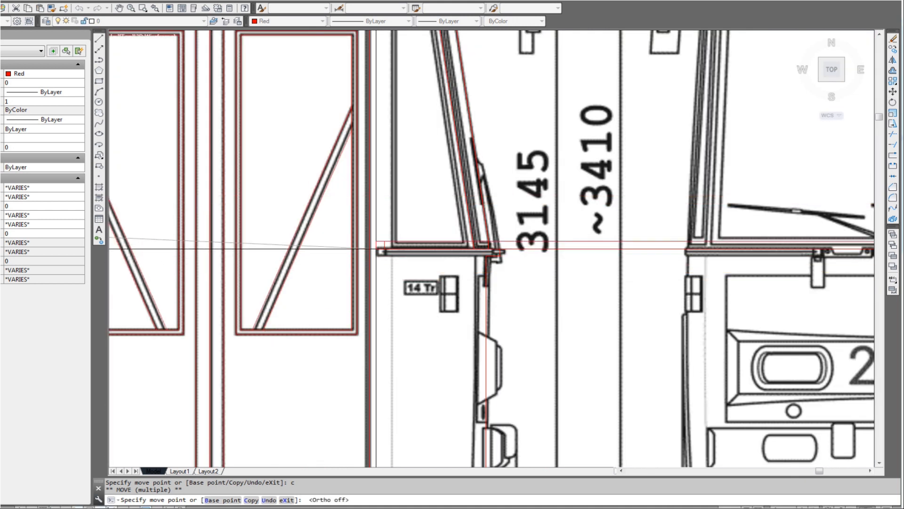
pyautogui.scroll(3, 379, 257)
pyautogui.scroll(4, 380, 257)
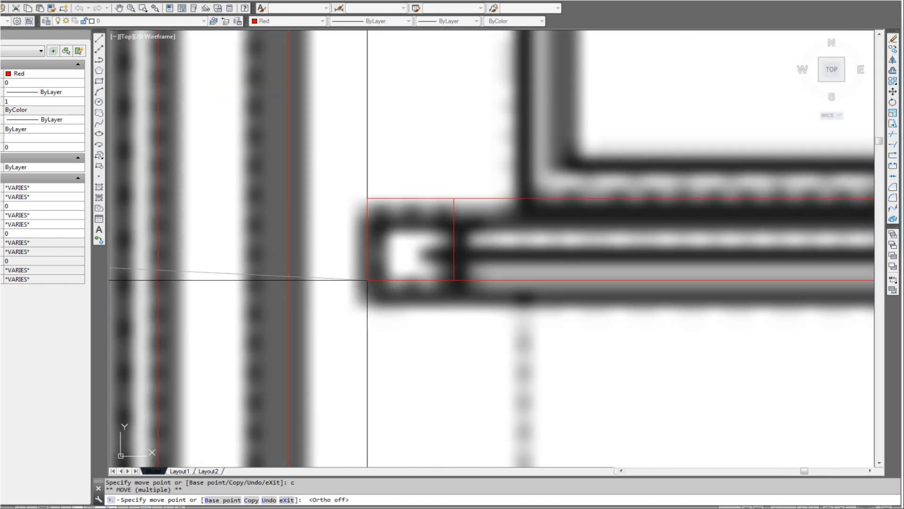
pyautogui.click(367, 300)
pyautogui.scroll(-3, 368, 300)
pyautogui.press('Escape')
# Stretch the upper and lower edges of the front outline's notch onto the copied trim strip's edge lines
pyautogui.moveTo(680, 333); pyautogui.dragTo(349, 324, button='middle')
pyautogui.scroll(4, 333, 283)
pyautogui.press('Escape')
pyautogui.write('s')
pyautogui.press('Return')
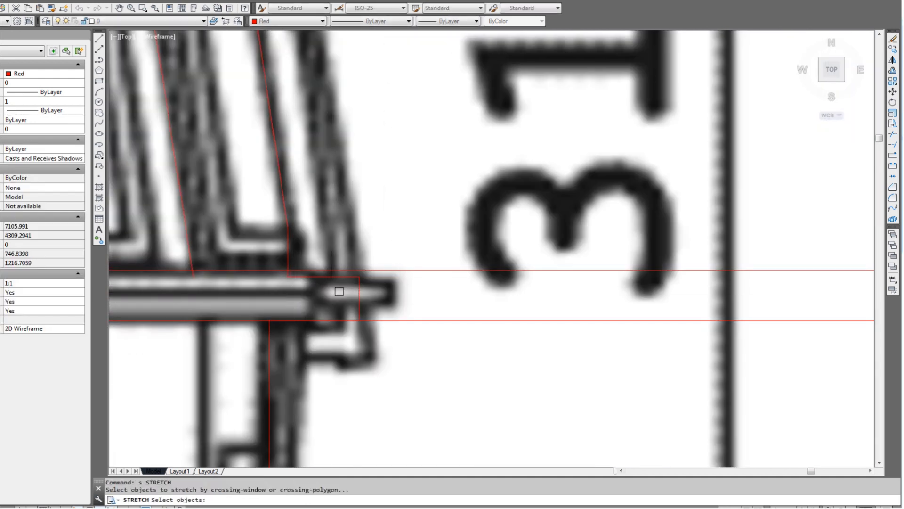
pyautogui.scroll(2, 349, 270)
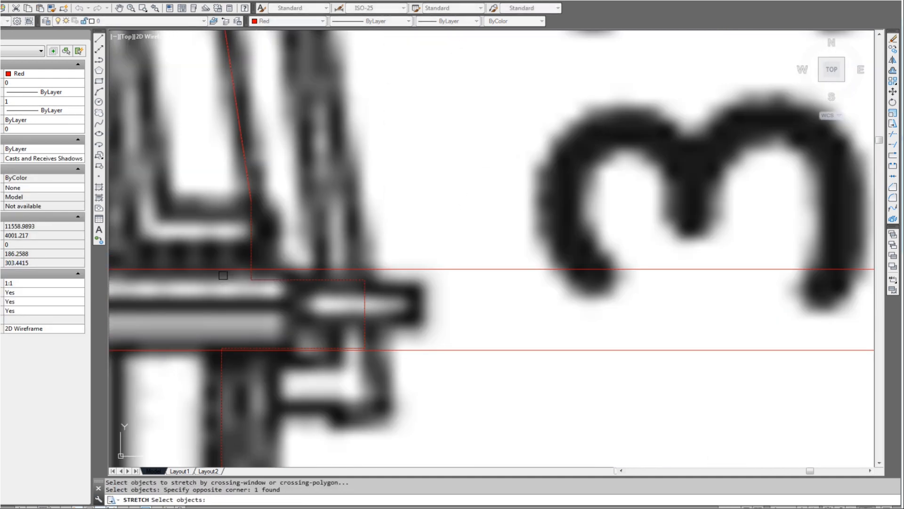
pyautogui.press('Return')
pyautogui.click(365, 279)
pyautogui.click(363, 270)
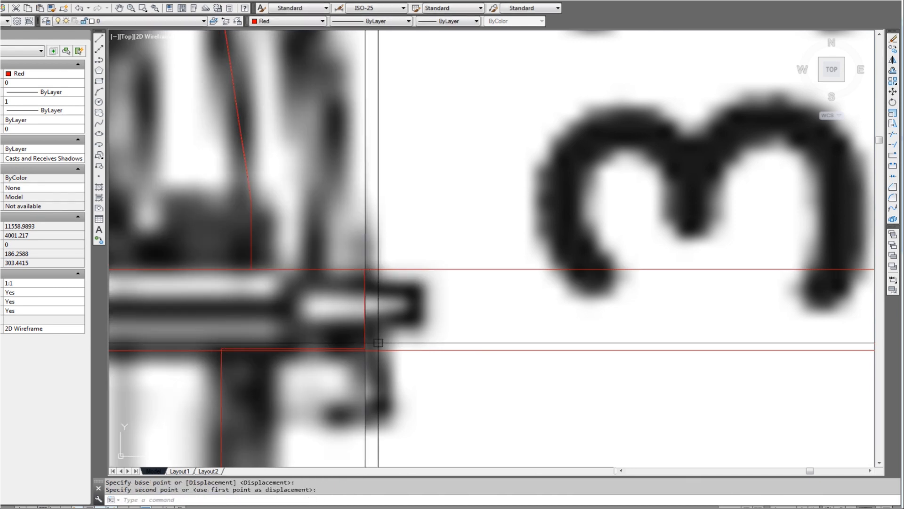
pyautogui.press('Return')
pyautogui.click(404, 327)
pyautogui.click(169, 383)
pyautogui.click(364, 348)
pyautogui.click(362, 354)
pyautogui.press('Escape')
# Trim the copied strip edges that overhang the front outline and save the drawing
pyautogui.write('tr')
pyautogui.press('Return')
pyautogui.click(403, 324)
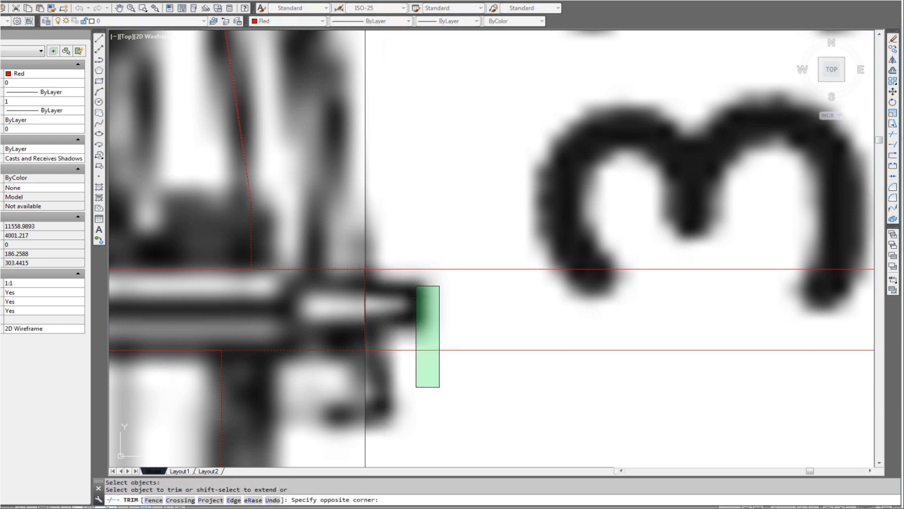
pyautogui.press('Escape')
pyautogui.scroll(-8, 419, 262)
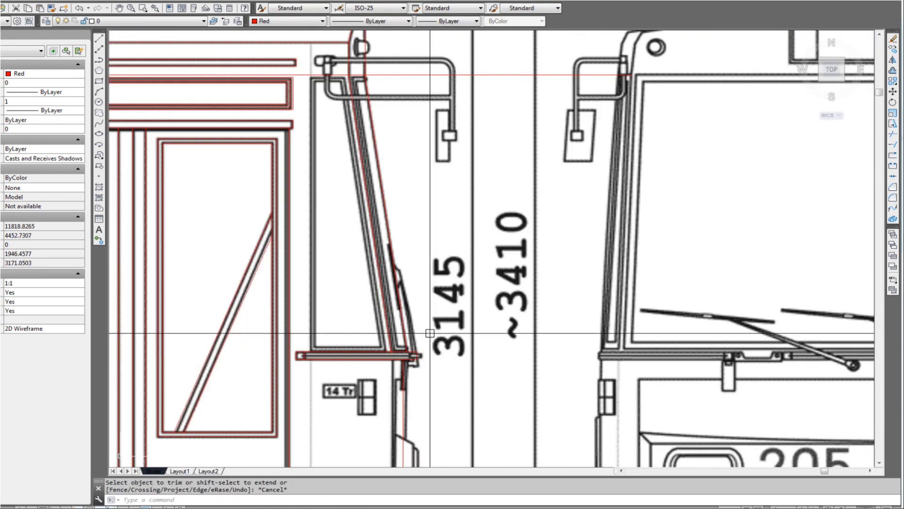
pyautogui.moveTo(430, 333); pyautogui.dragTo(434, 329, button='middle')
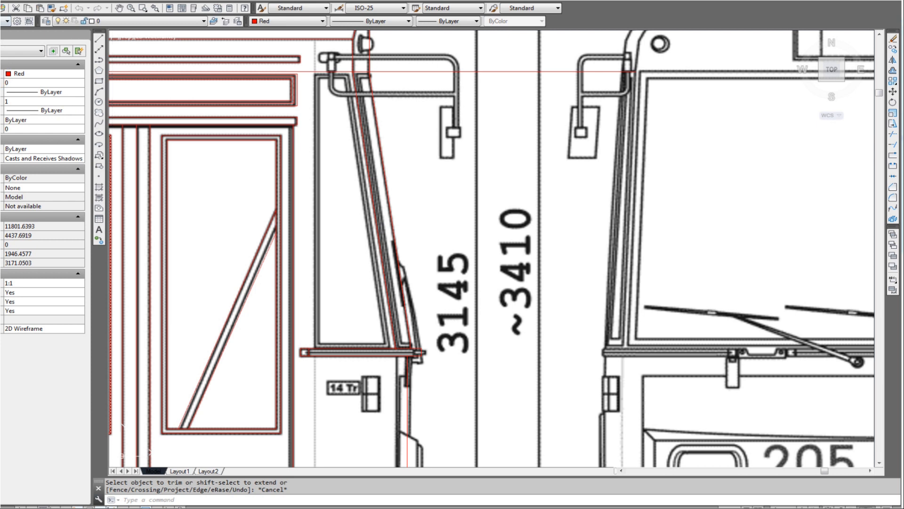
pyautogui.hotkey('ctrl', 's')
# Trace the mirror arm's outer outline as a straight-segment polyline from the upper bracket to the clamp and back to the bracket's lower end
pyautogui.scroll(3, 367, 38)
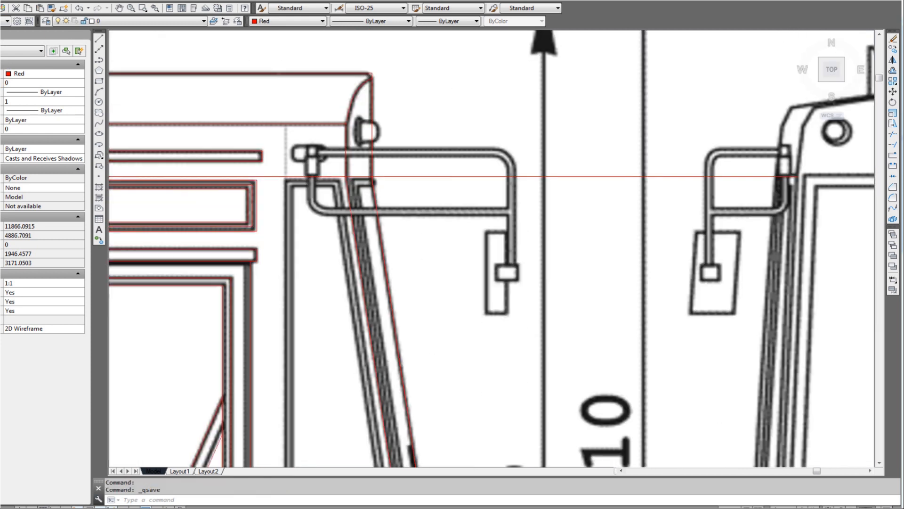
pyautogui.scroll(3, 333, 172)
pyautogui.scroll(-3, 461, 171)
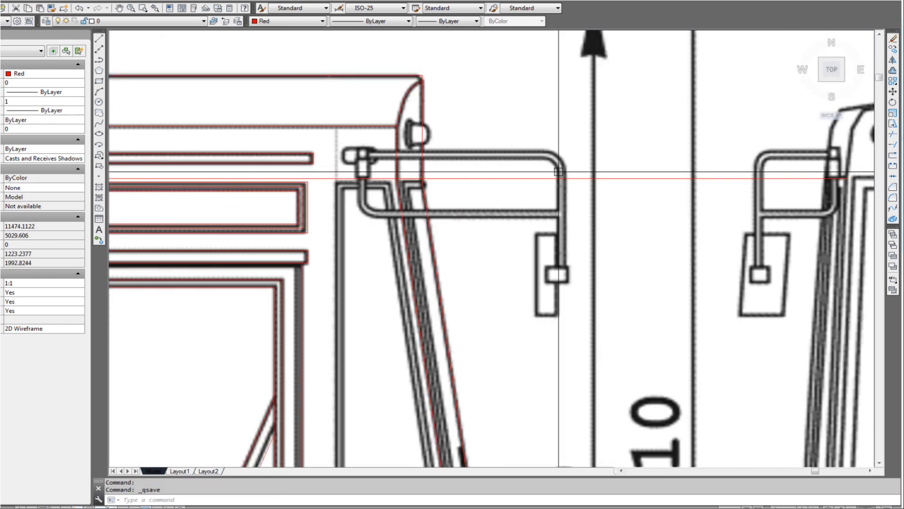
pyautogui.scroll(3, 360, 170)
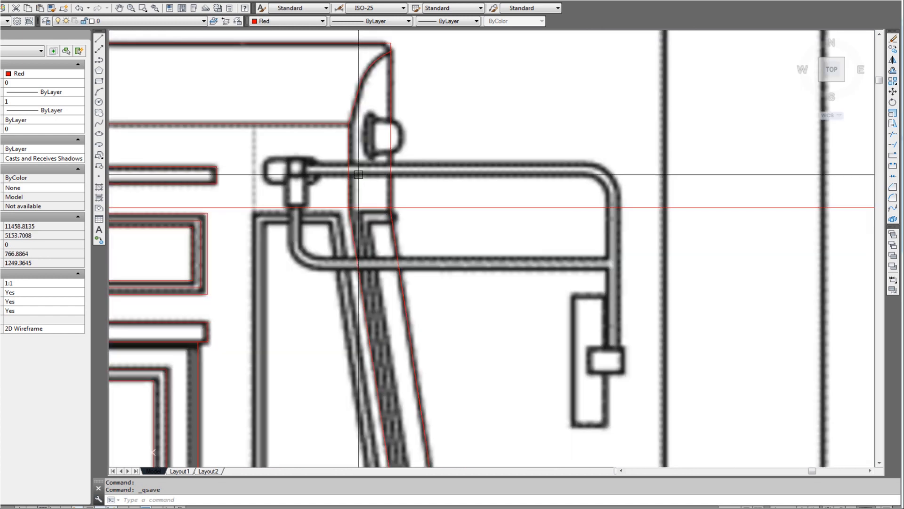
pyautogui.press('Return')
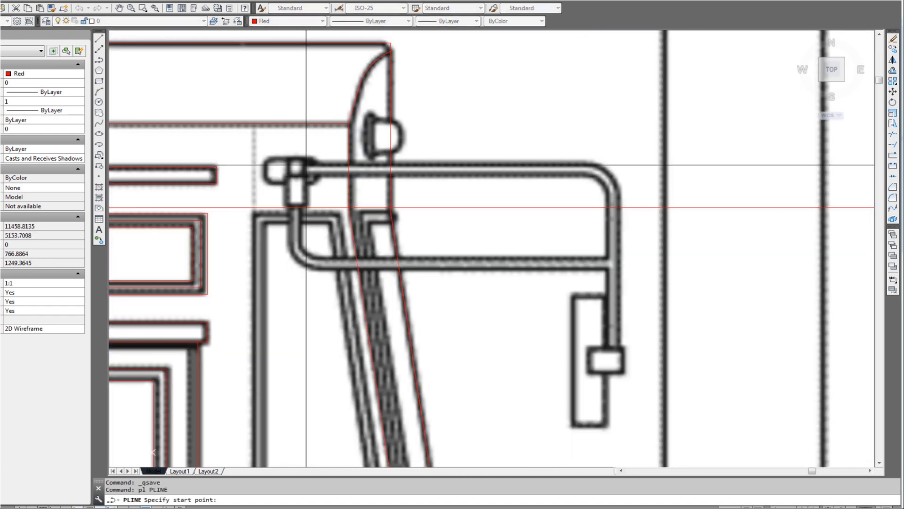
pyautogui.click(305, 165)
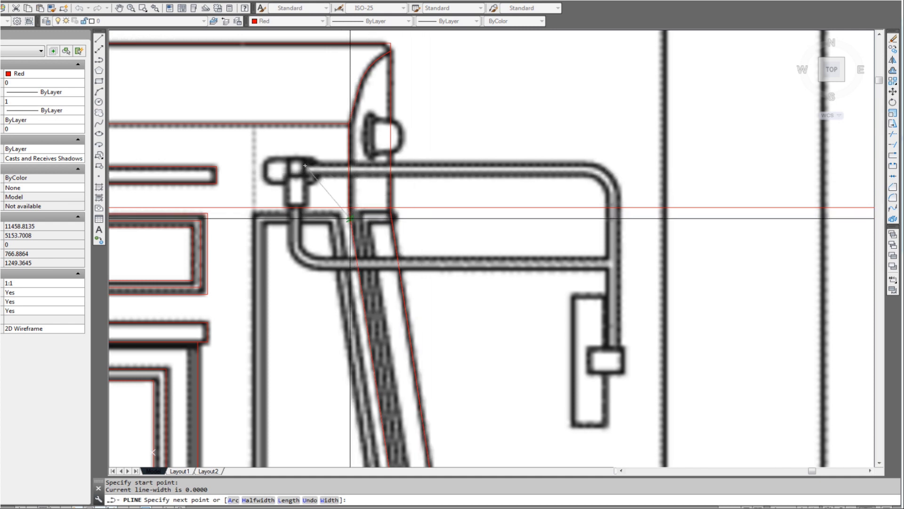
pyautogui.press('F8')
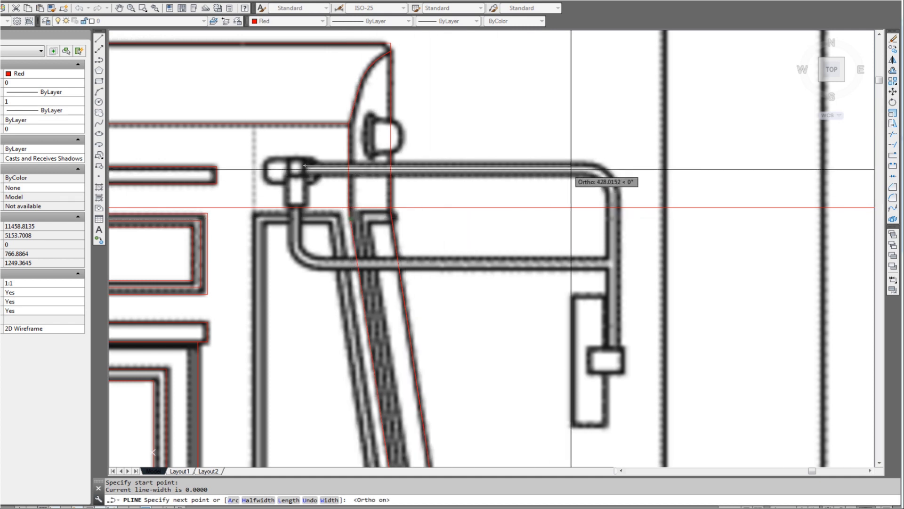
pyautogui.click(621, 165)
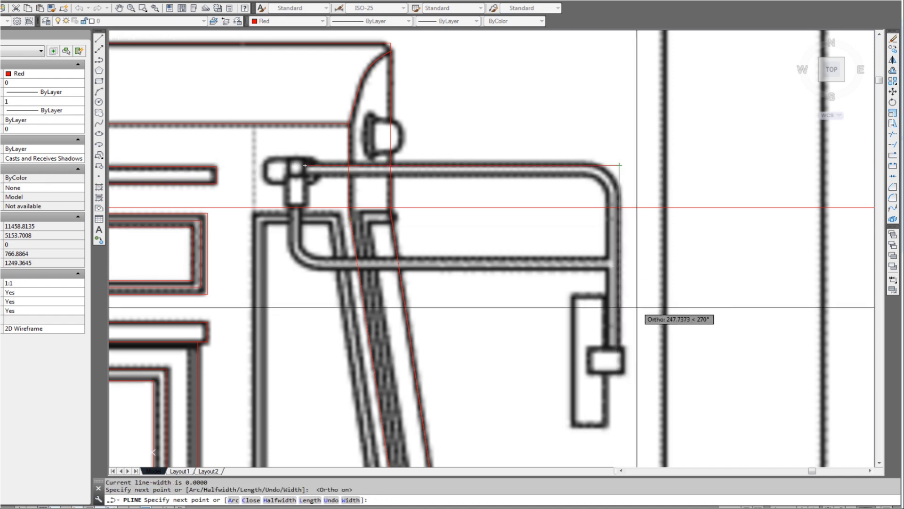
pyautogui.click(621, 349)
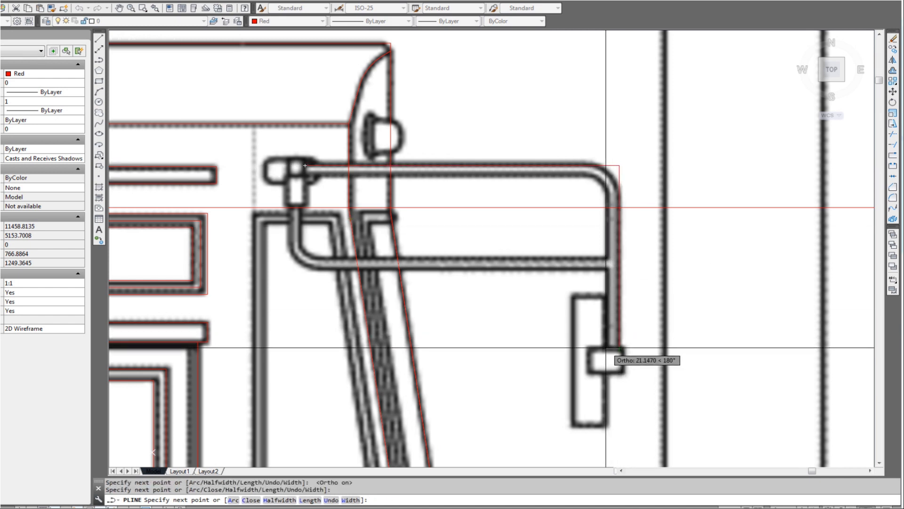
pyautogui.click(605, 348)
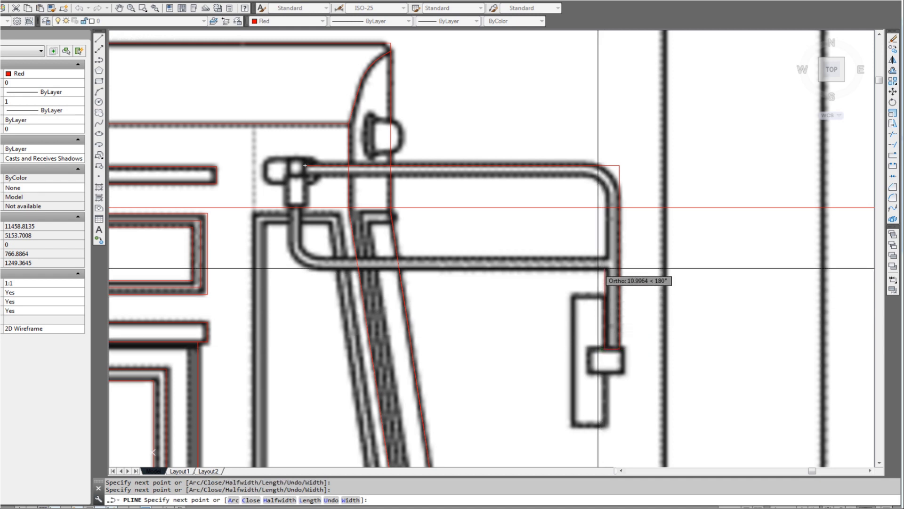
pyautogui.click(288, 277)
pyautogui.scroll(3, 288, 207)
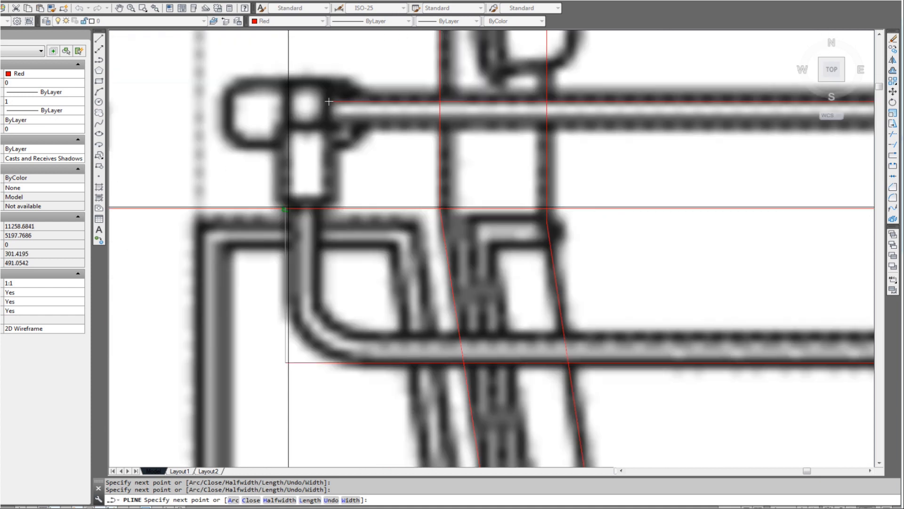
pyautogui.scroll(-3, 329, 101)
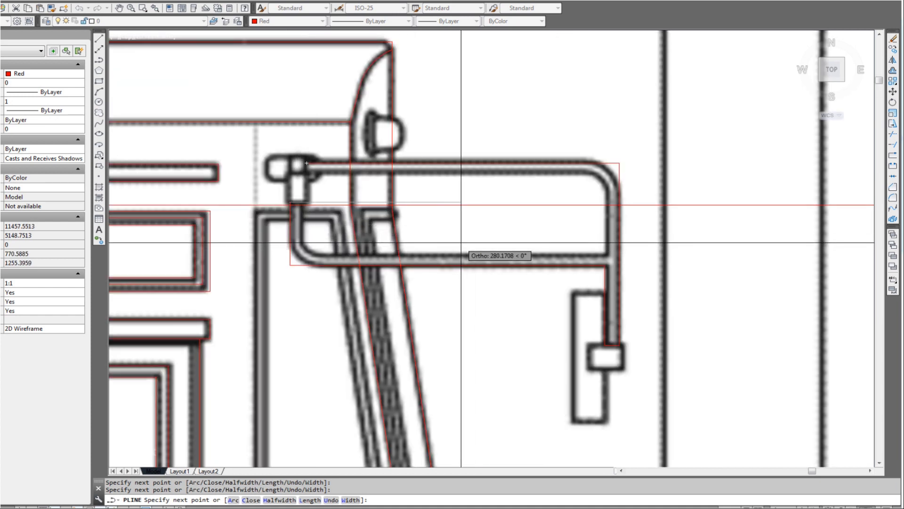
pyautogui.press('Escape')
# Try an inward offset of the square-cornered mirror arm outline, then erase the offset copy
pyautogui.scroll(2, 616, 278)
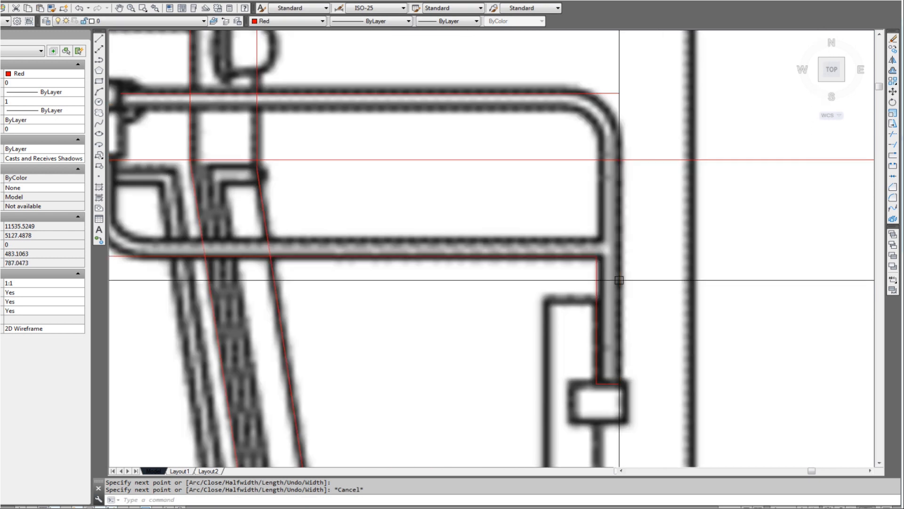
pyautogui.write('o')
pyautogui.press('Return')
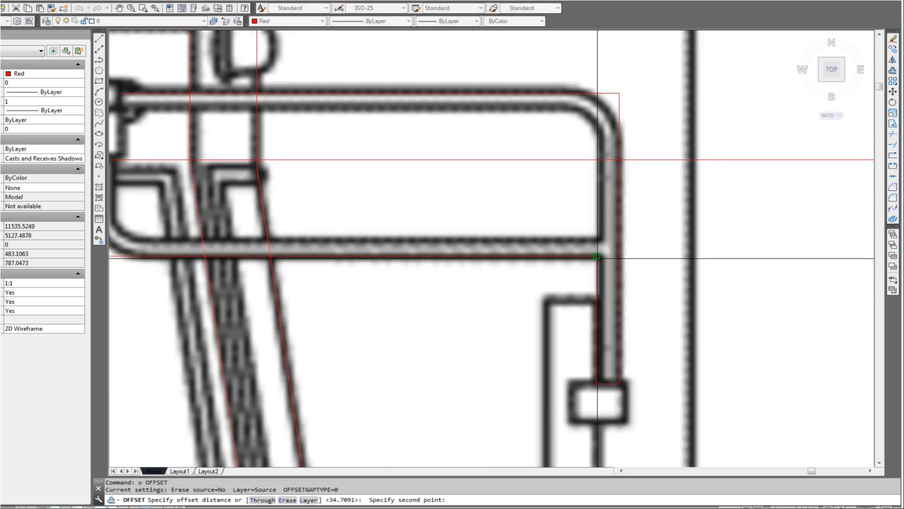
pyautogui.click(612, 258)
pyautogui.click(584, 257)
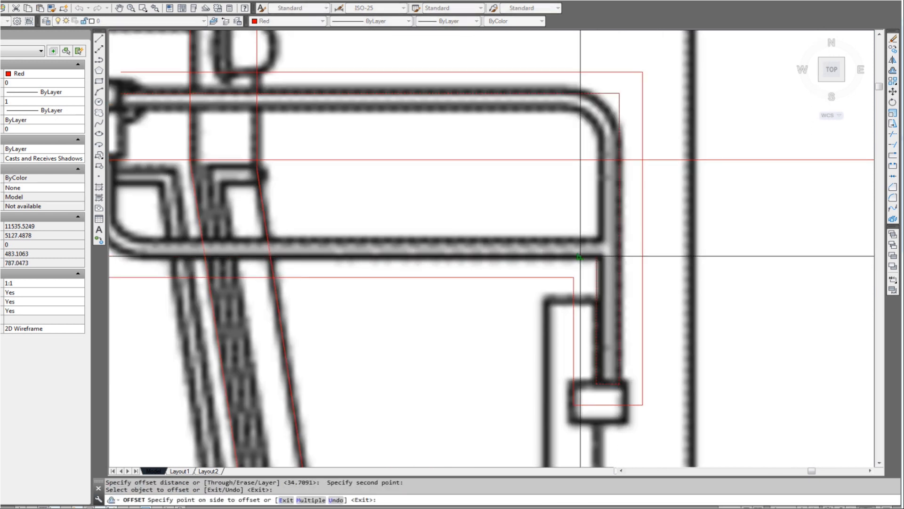
pyautogui.click(566, 241)
pyautogui.scroll(-2, 529, 258)
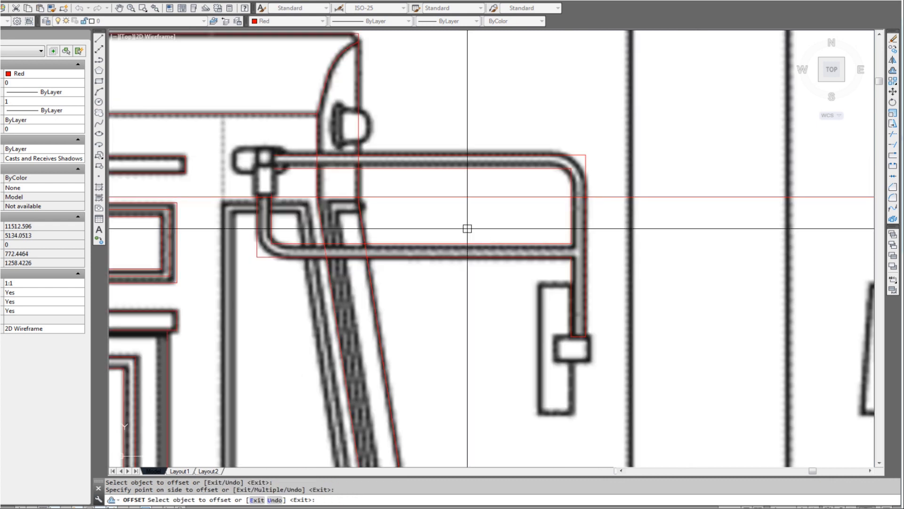
pyautogui.press('Escape')
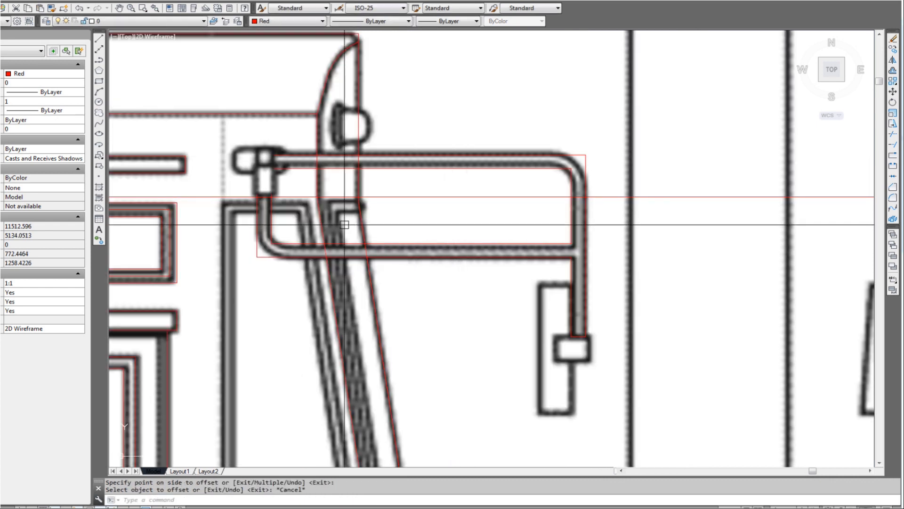
pyautogui.click(550, 243)
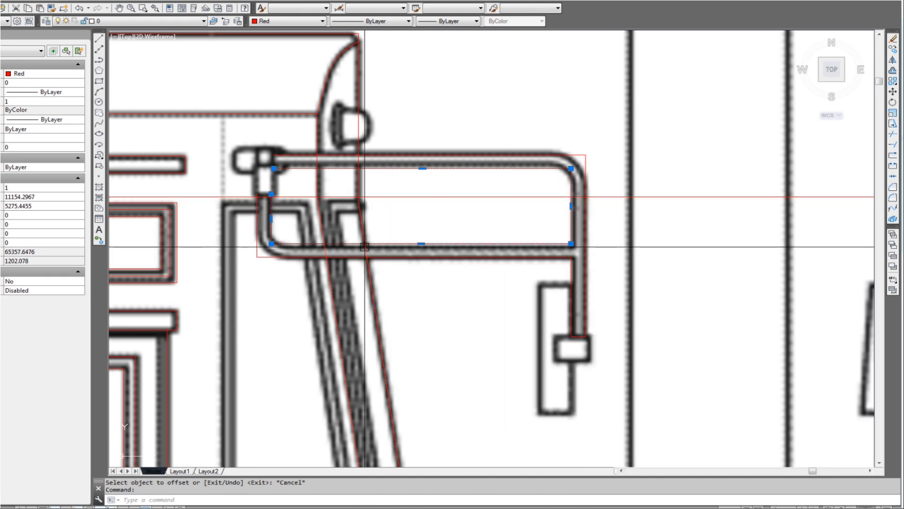
pyautogui.press('Return')
# Fillet the mirror arm outline's upper front corner with a radius picked from the bend in the reference image
pyautogui.scroll(2, 584, 248)
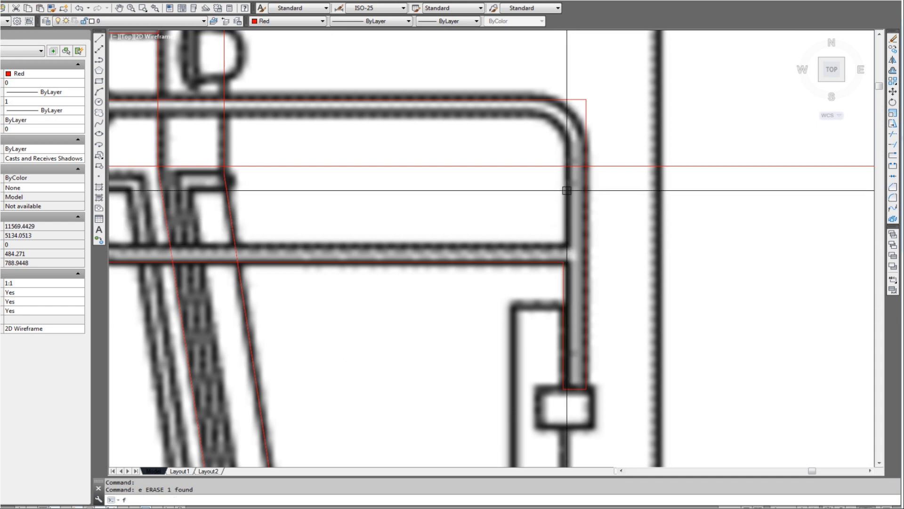
pyautogui.press('Return')
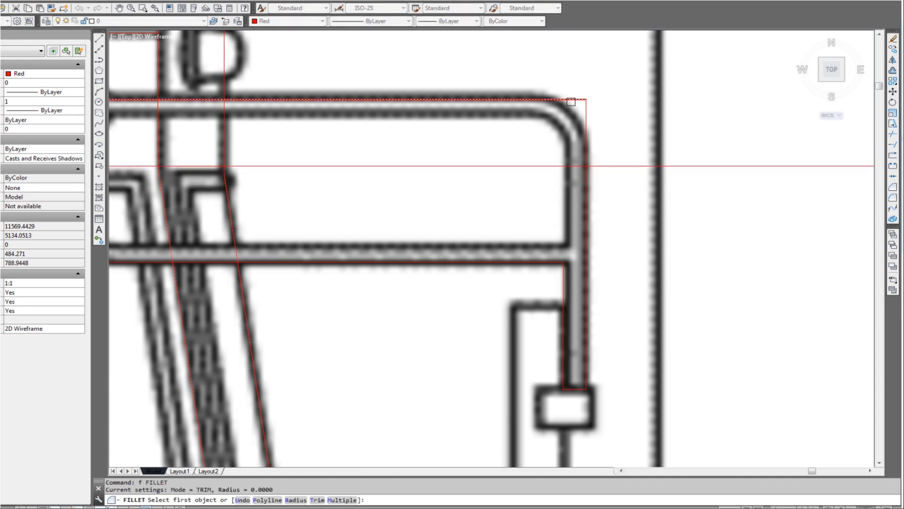
pyautogui.write('r')
pyautogui.press('Return')
pyautogui.click(586, 100)
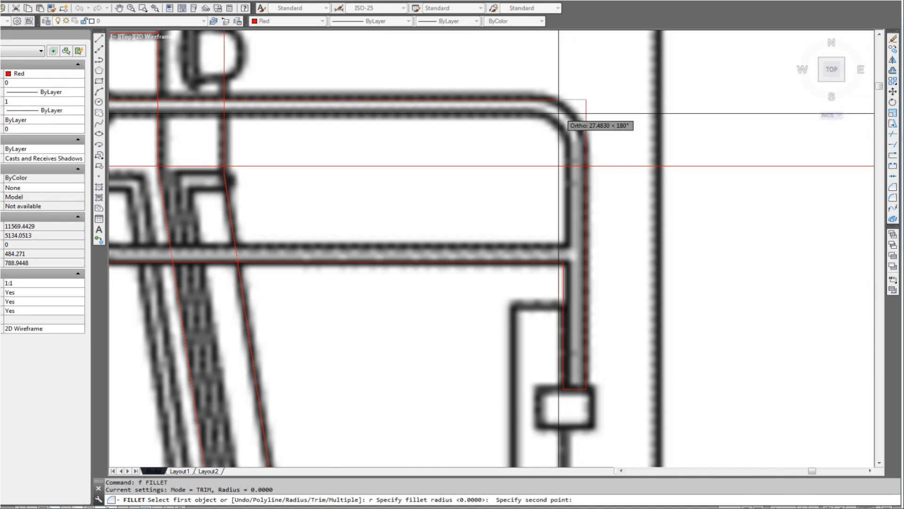
pyautogui.click(546, 116)
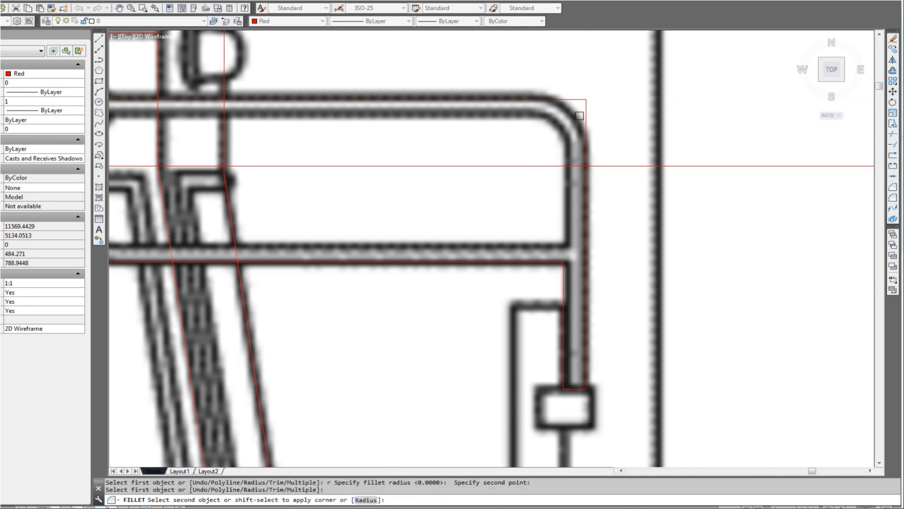
pyautogui.click(585, 120)
# Fillet the mirror arm outline's lower rear corner below the bracket with the same radius
pyautogui.scroll(-2, 565, 164)
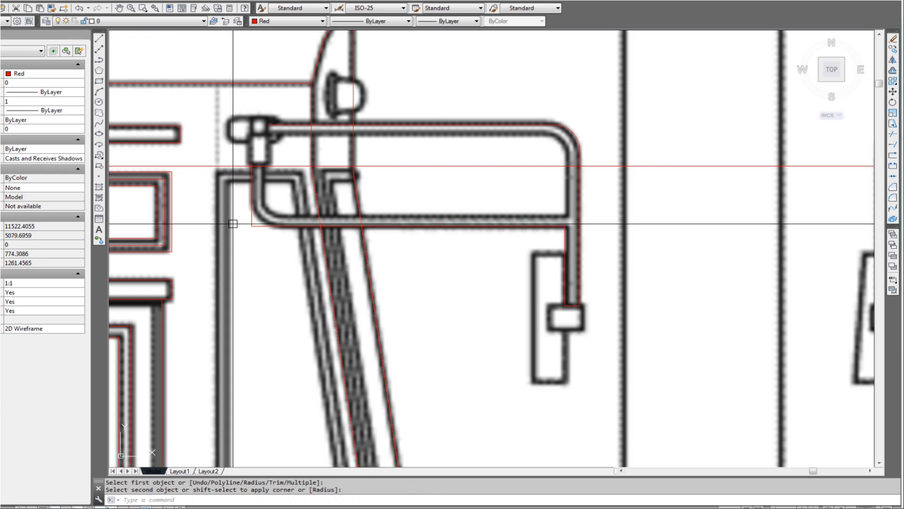
pyautogui.press('Return')
pyautogui.click(251, 211)
pyautogui.click(252, 202)
pyautogui.press('Escape')
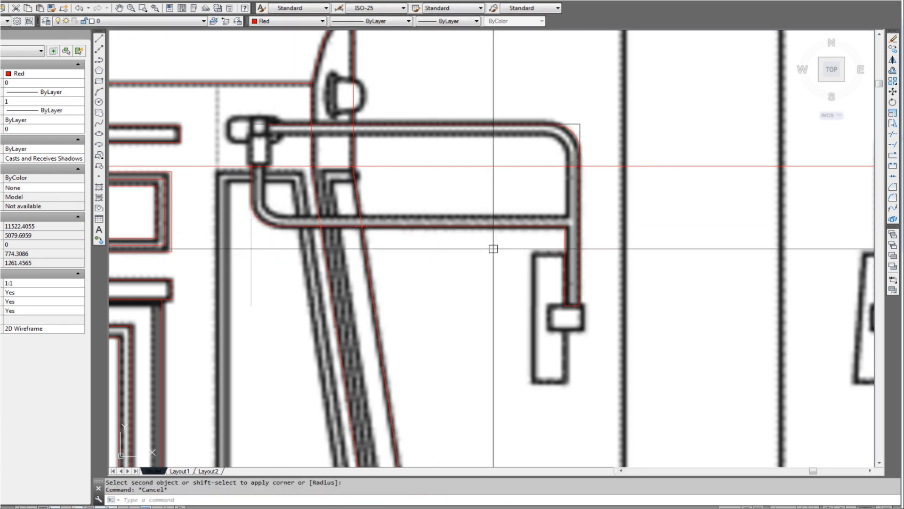
# Offset the rounded mirror arm outline inward by the tube width picked on the lower tube
pyautogui.scroll(2, 469, 204)
pyautogui.write('o')
pyautogui.press('Return')
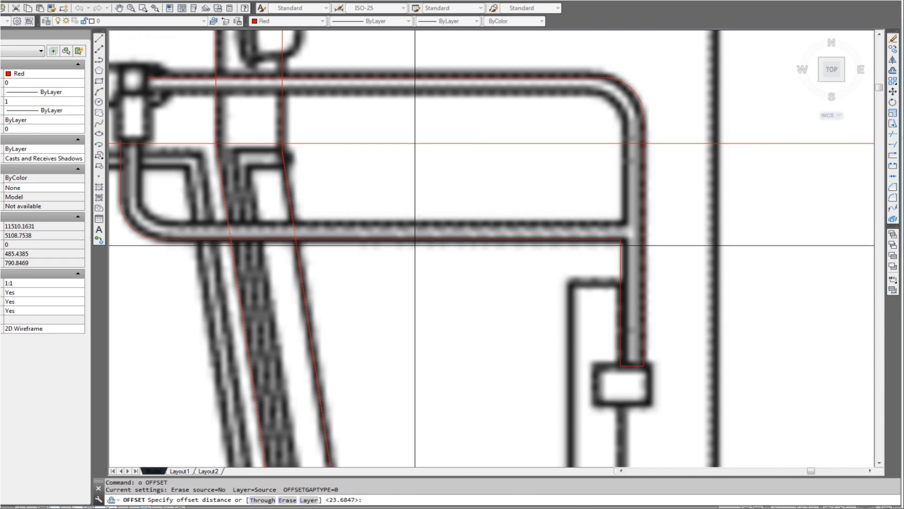
pyautogui.click(392, 236)
pyautogui.click(394, 234)
pyautogui.click(389, 198)
pyautogui.press('Escape')
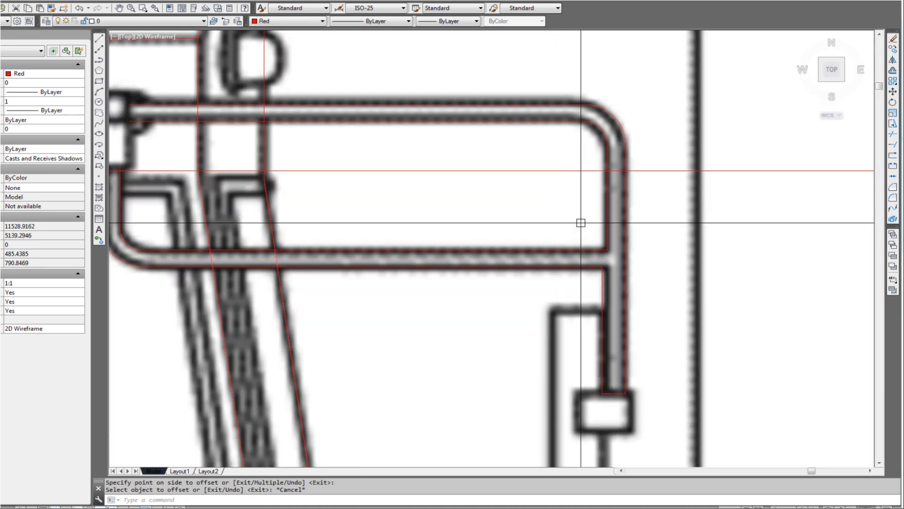
# Draw a vertical guide line about 213 units long from the inner outline's lower front corner down through the mirror clamp
pyautogui.moveTo(557, 286); pyautogui.dragTo(548, 270, button='middle')
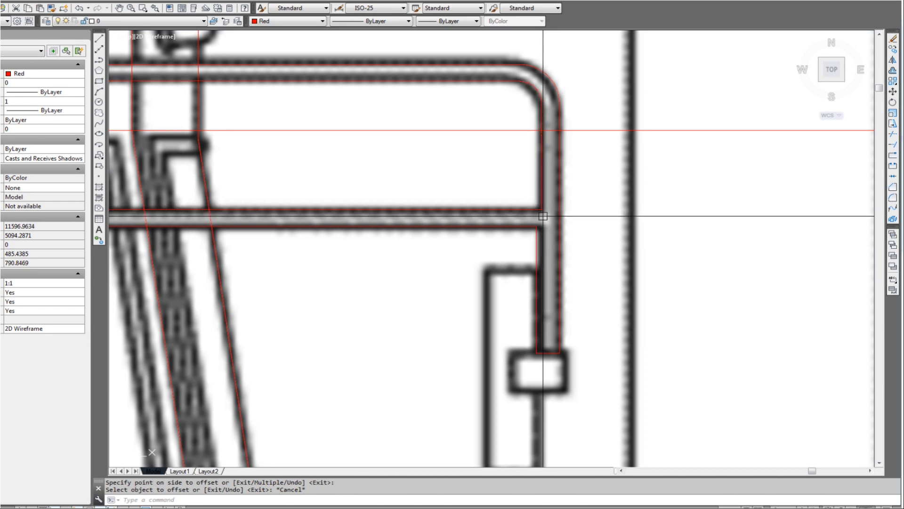
pyautogui.moveTo(543, 239); pyautogui.dragTo(527, 217, button='middle')
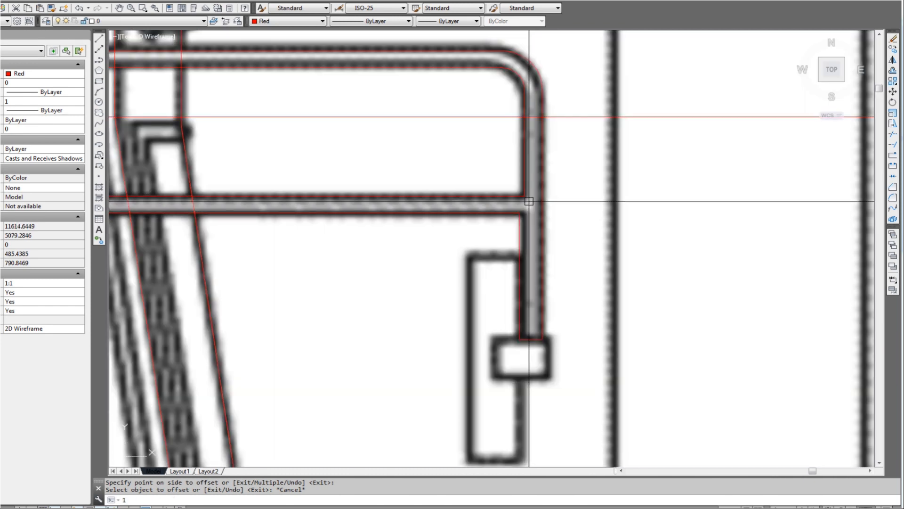
pyautogui.press('Return')
pyautogui.click(525, 197)
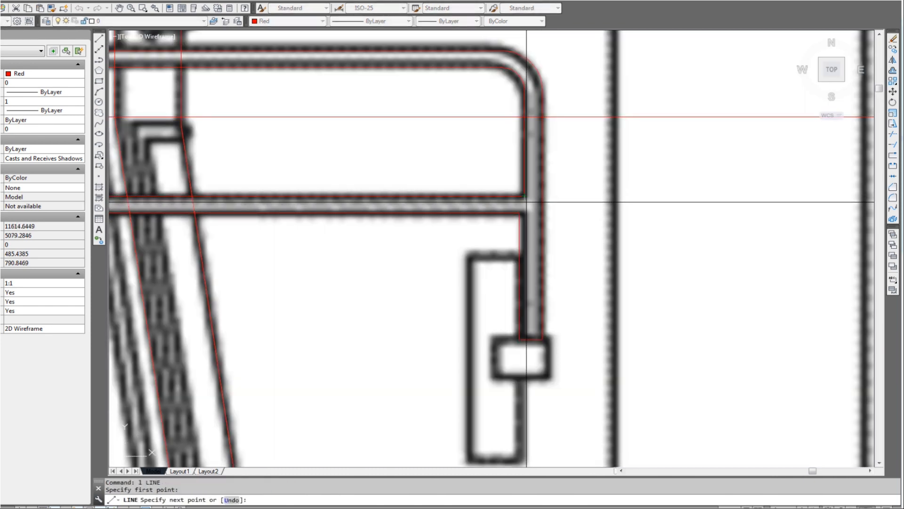
pyautogui.click(531, 387)
pyautogui.press('Escape')
# Stretch the mirror arm outline's short vertical edge above the clamp onto the guide line, then erase the guide line
pyautogui.scroll(2, 525, 258)
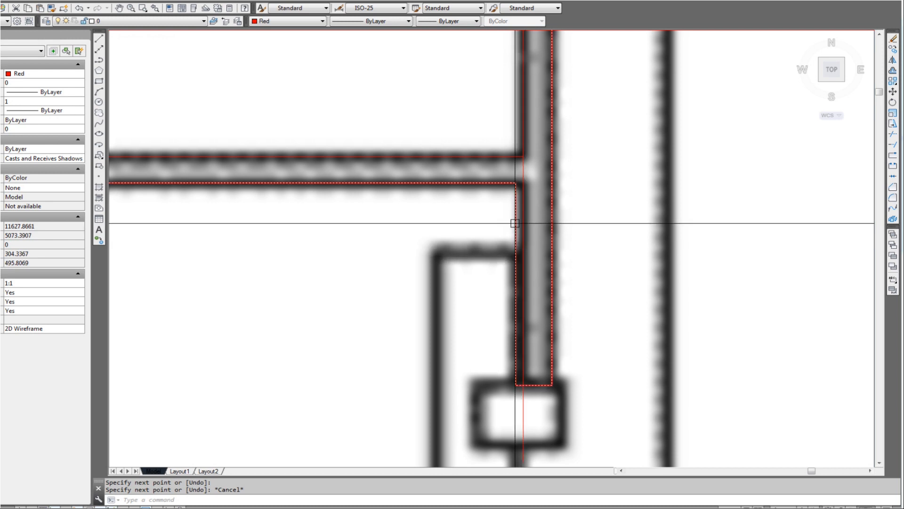
pyautogui.write('s')
pyautogui.press('Return')
pyautogui.click(533, 177)
pyautogui.click(498, 390)
pyautogui.press('Return')
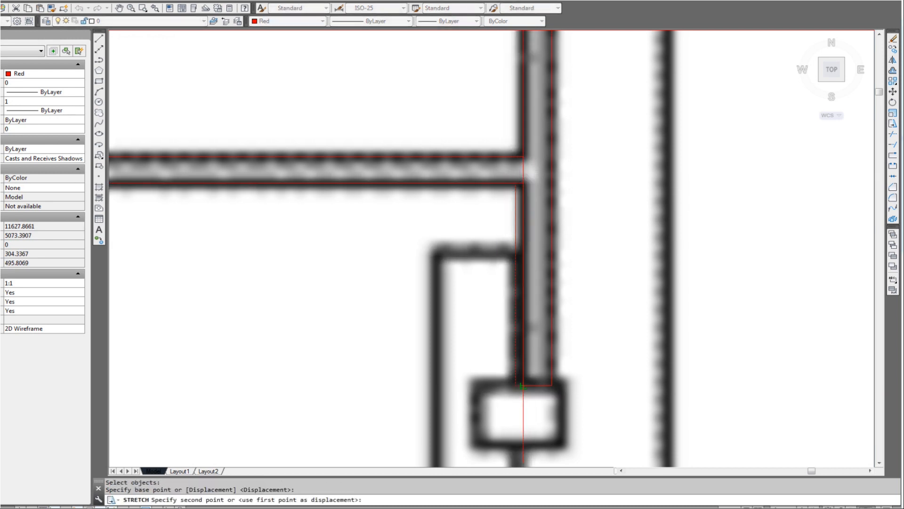
pyautogui.click(522, 386)
pyautogui.click(550, 389)
pyautogui.click(511, 436)
pyautogui.write('e')
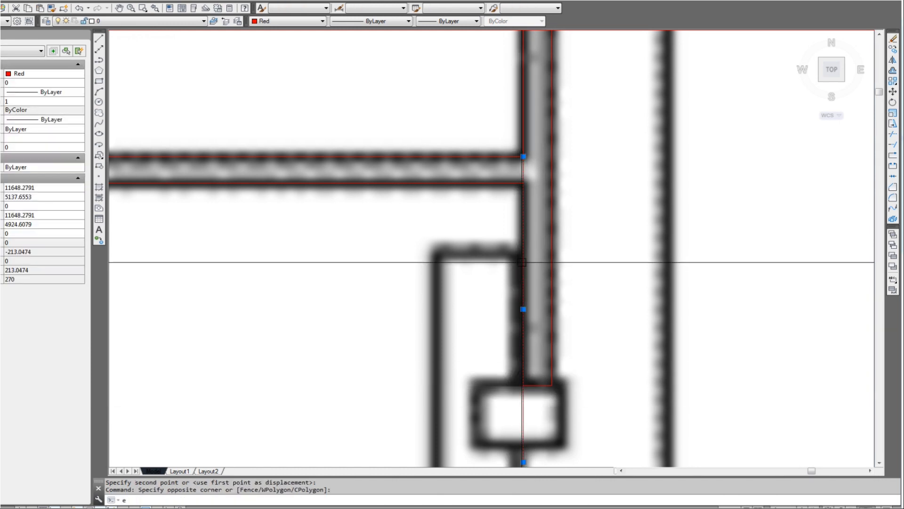
pyautogui.press('Return')
# Draw a rectangle over the upright bracket sleeve at the mirror arm's rear end
pyautogui.scroll(-4, 544, 264)
pyautogui.moveTo(474, 262)
pyautogui.mouseDown(button='middle')
pyautogui.moveTo(489, 279)
pyautogui.moveTo(478, 279)
pyautogui.mouseUp(button='middle')
pyautogui.scroll(6, 426, 263)
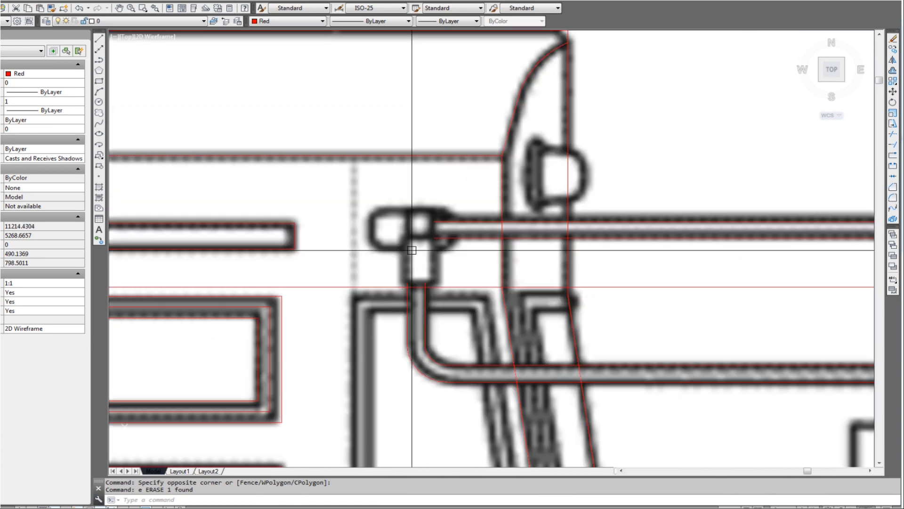
pyautogui.scroll(2, 396, 250)
pyautogui.write('rec')
pyautogui.press('Return')
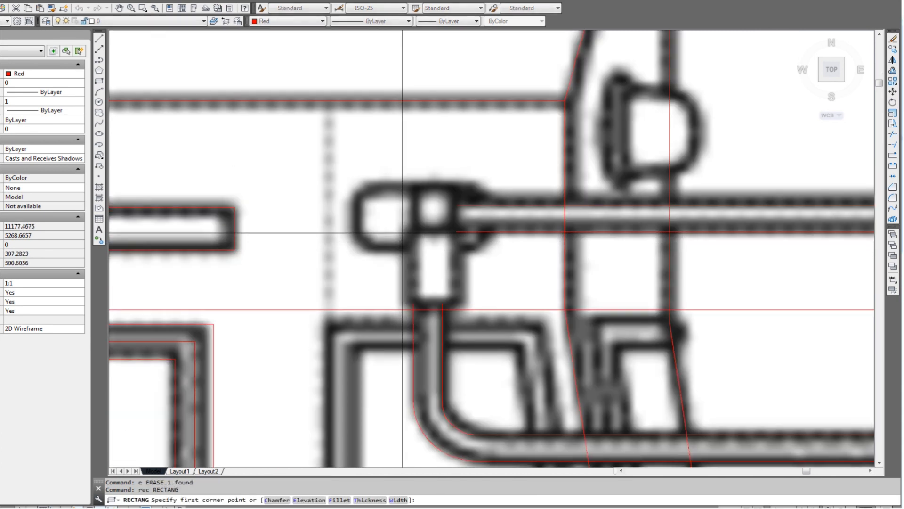
pyautogui.click(408, 230)
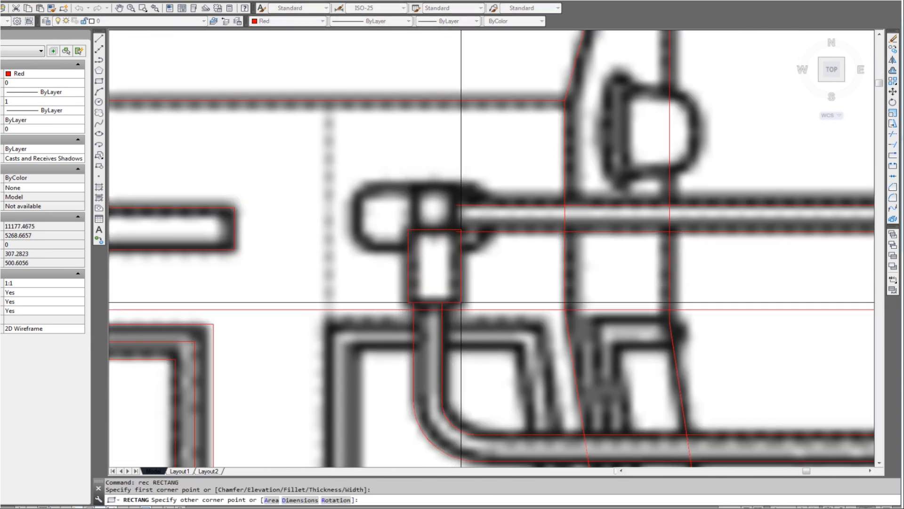
pyautogui.click(460, 303)
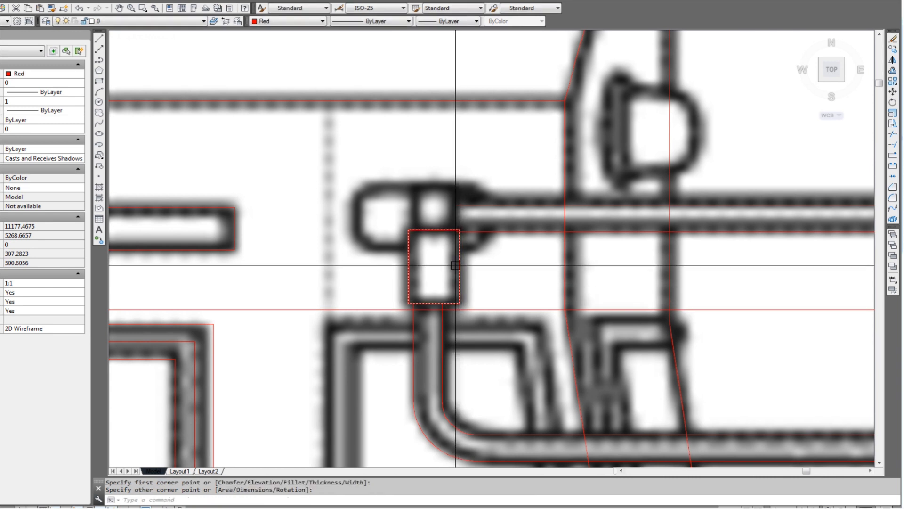
# Draw a rectangle over the rounded bracket head above the upright sleeve, enclosing the rear end of the upper arm tube
pyautogui.scroll(2, 462, 243)
pyautogui.scroll(-1, 501, 242)
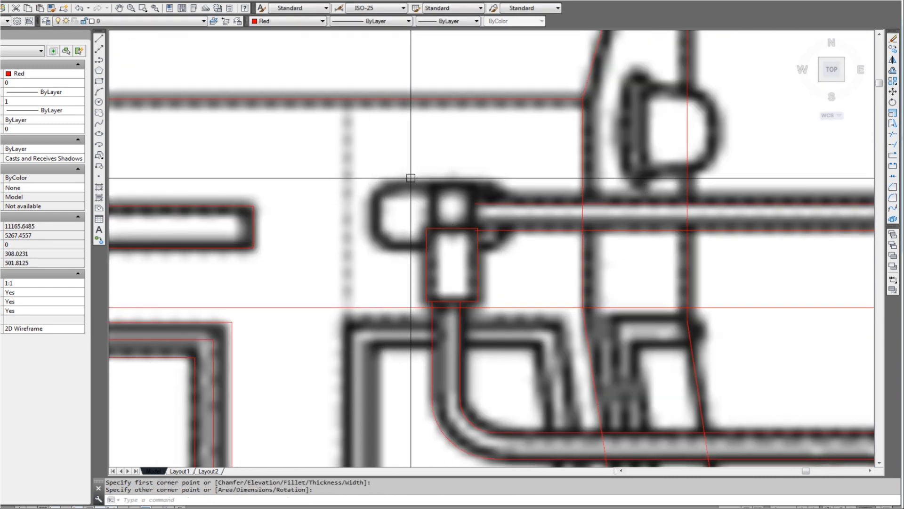
pyautogui.write('rec')
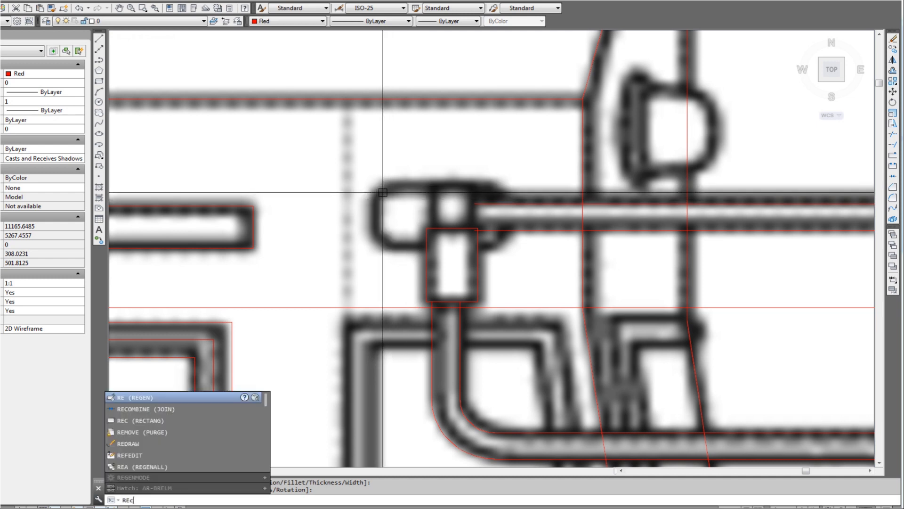
pyautogui.press('Return')
pyautogui.scroll(2, 380, 191)
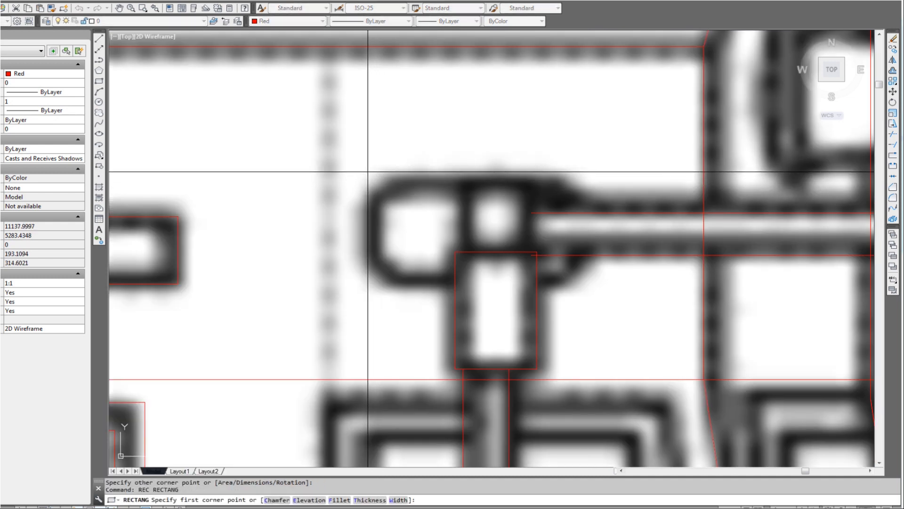
pyautogui.click(368, 172)
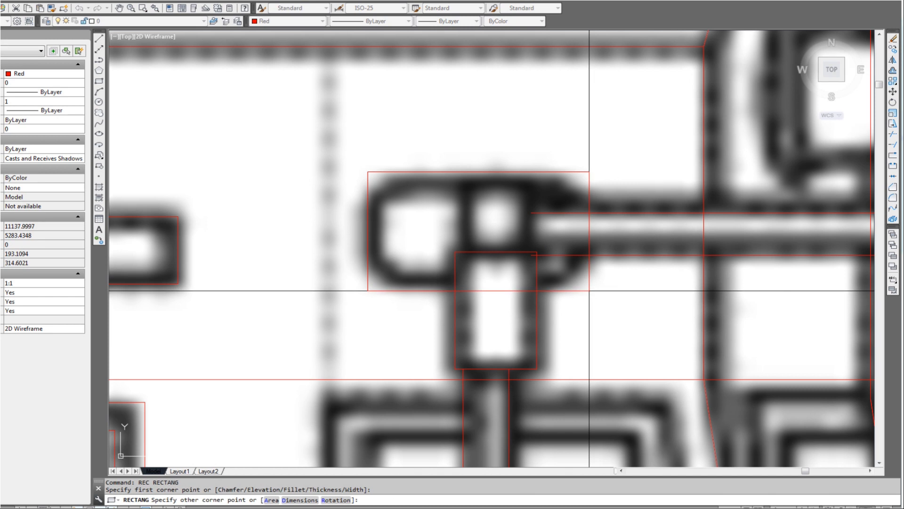
pyautogui.click(590, 289)
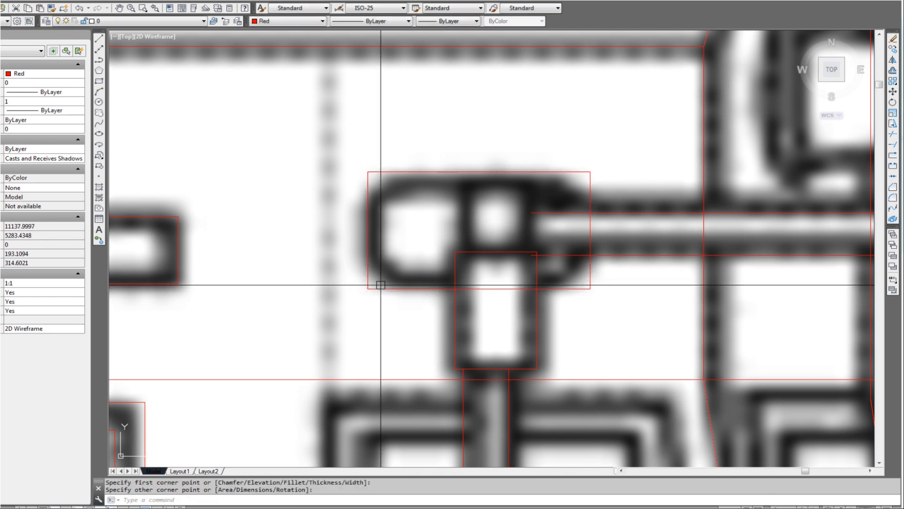
# Try to fillet the bracket head rectangle's lower rear corner with the current fillet radius
pyautogui.write('f')
pyautogui.press('Return')
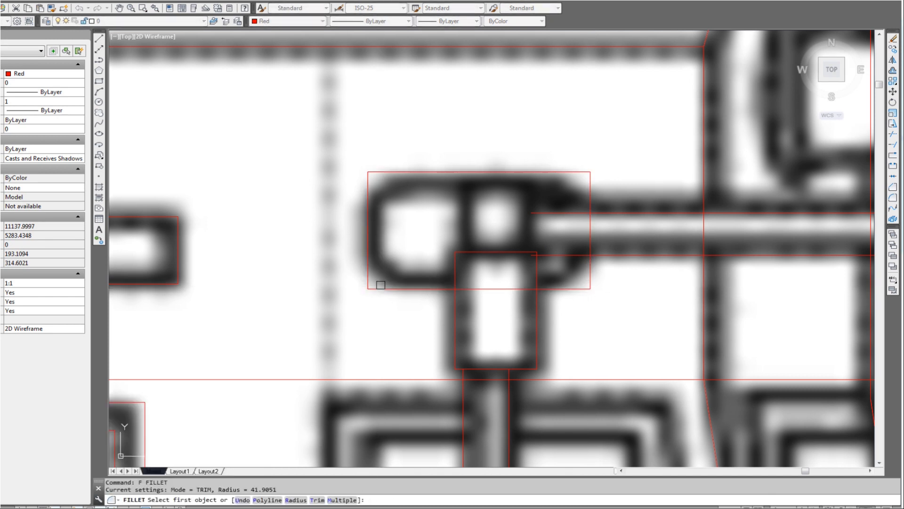
pyautogui.click(390, 299)
pyautogui.click(390, 289)
pyautogui.click(368, 265)
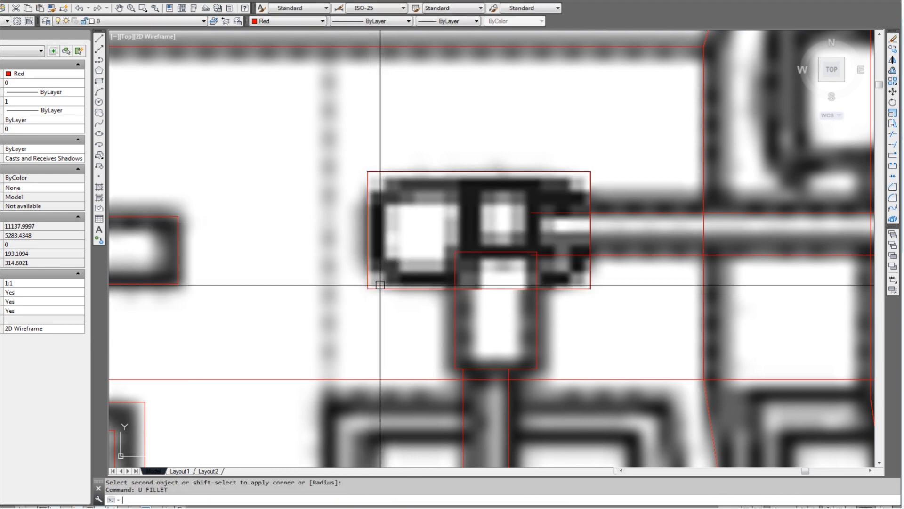
# Fillet both rear corners of the bracket head rectangle with a smaller radius picked from its lower rear corner
pyautogui.write('f')
pyautogui.press('Return')
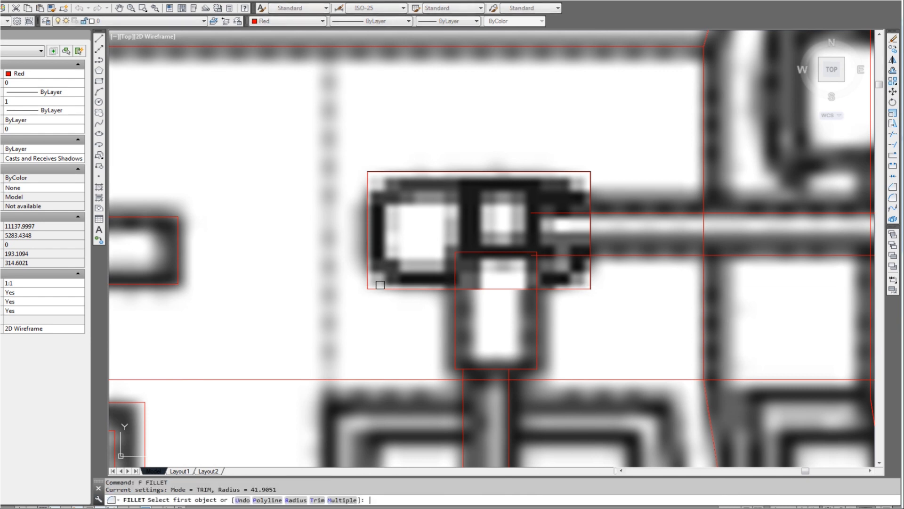
pyautogui.click(367, 288)
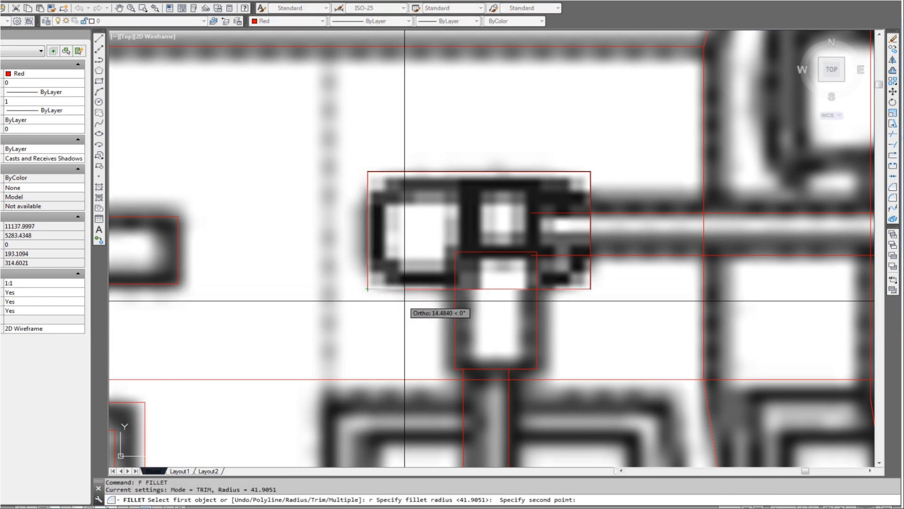
pyautogui.click(409, 301)
pyautogui.click(404, 289)
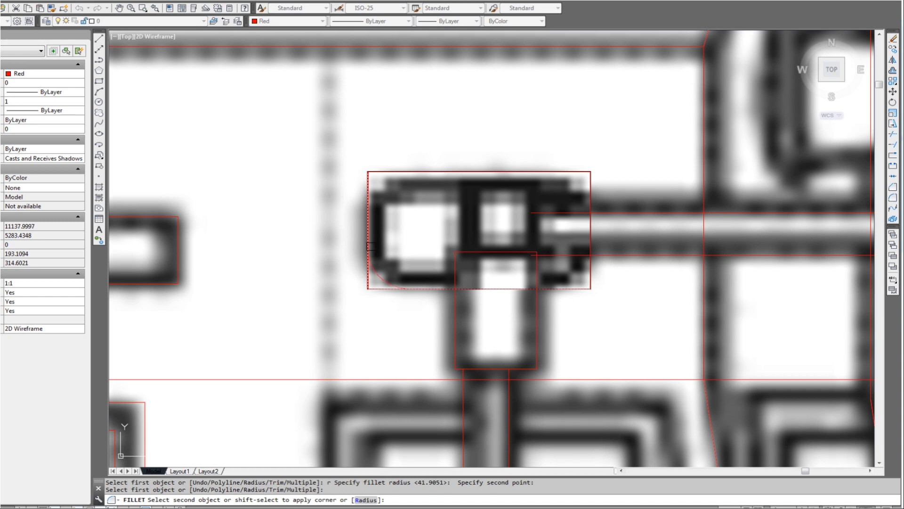
pyautogui.click(371, 246)
pyautogui.press('Return')
pyautogui.click(369, 203)
pyautogui.click(401, 171)
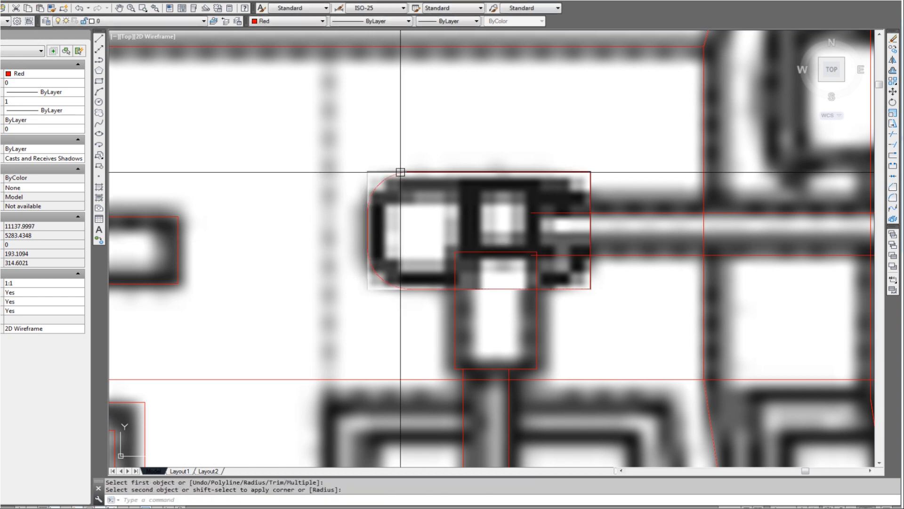
# Stretch both front corners of the bracket head outline rearward to where the reference image's sloped corners begin
pyautogui.moveTo(523, 196); pyautogui.dragTo(459, 203, button='middle')
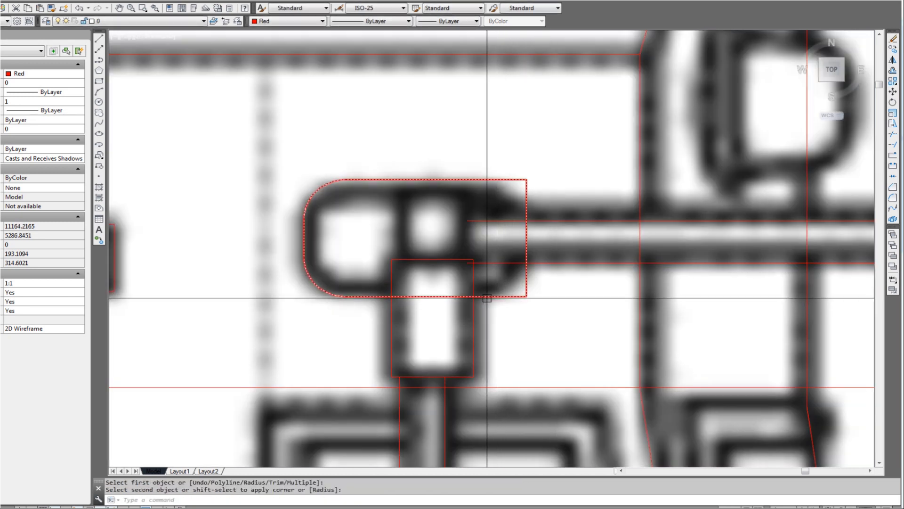
pyautogui.scroll(2, 510, 303)
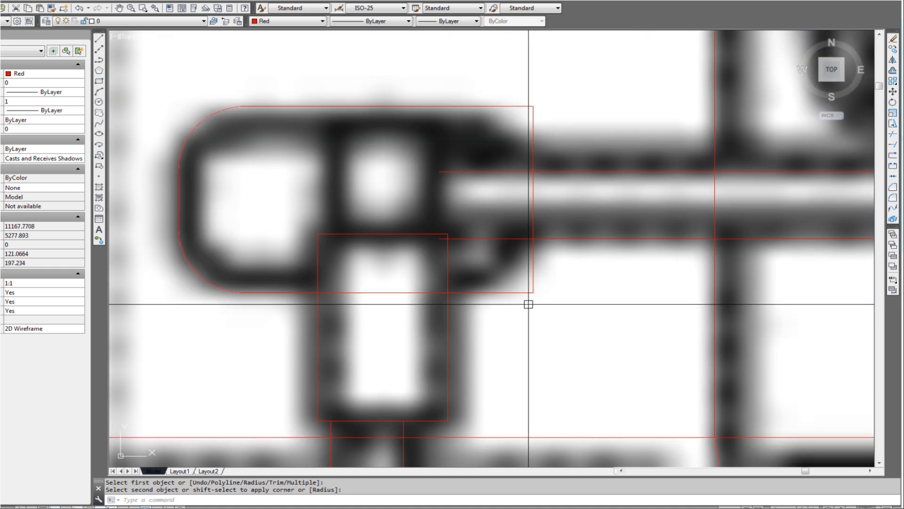
pyautogui.click(543, 136)
pyautogui.click(503, 93)
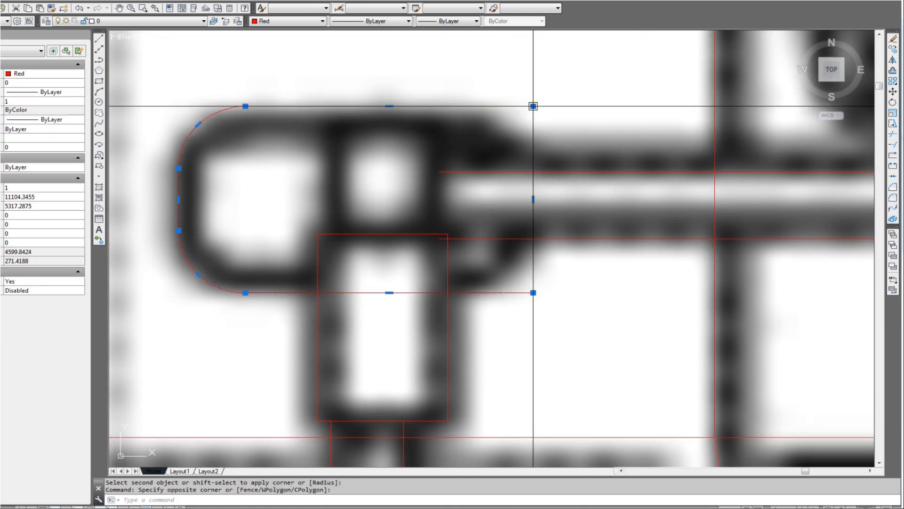
pyautogui.press('Escape')
pyautogui.press('Escape')
pyautogui.click(562, 136)
pyautogui.click(521, 97)
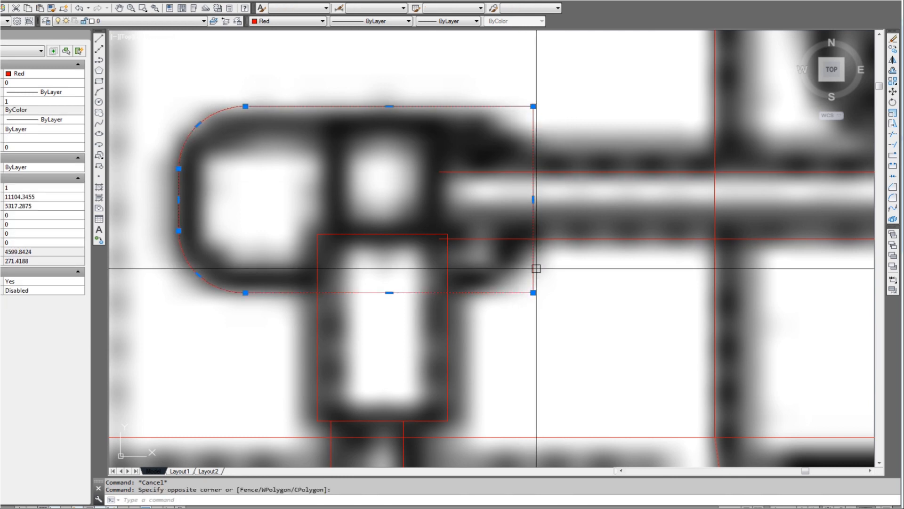
pyautogui.moveTo(568, 242); pyautogui.dragTo(564, 242, button='middle')
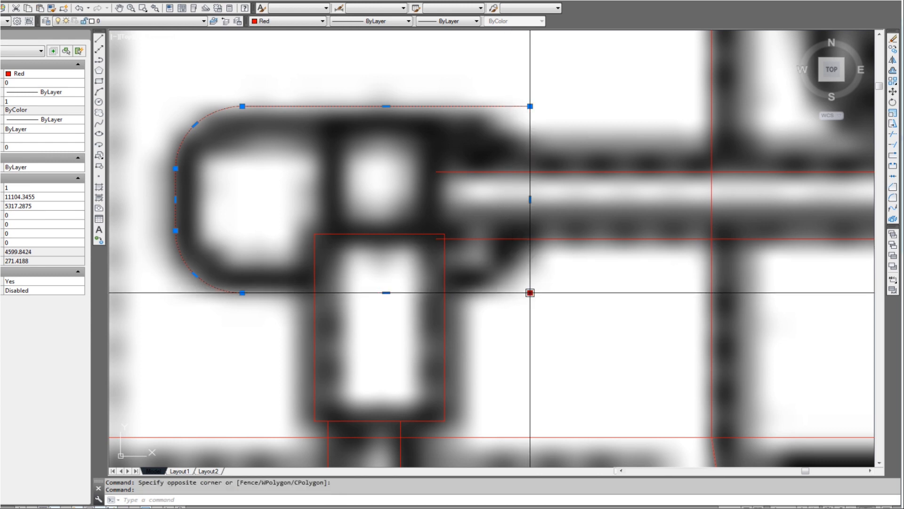
pyautogui.keyDown('shift'); pyautogui.click(530, 106); pyautogui.keyUp('shift')
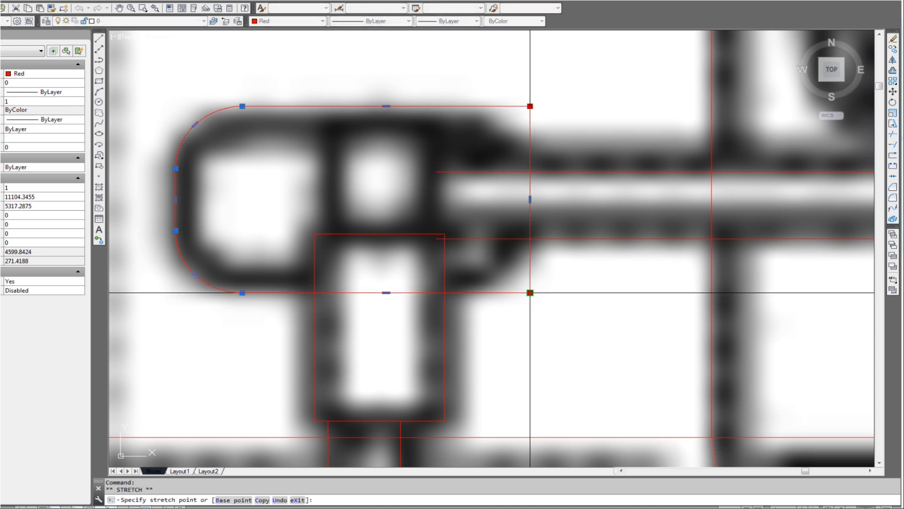
pyautogui.click(467, 299)
pyautogui.scroll(-5, 535, 298)
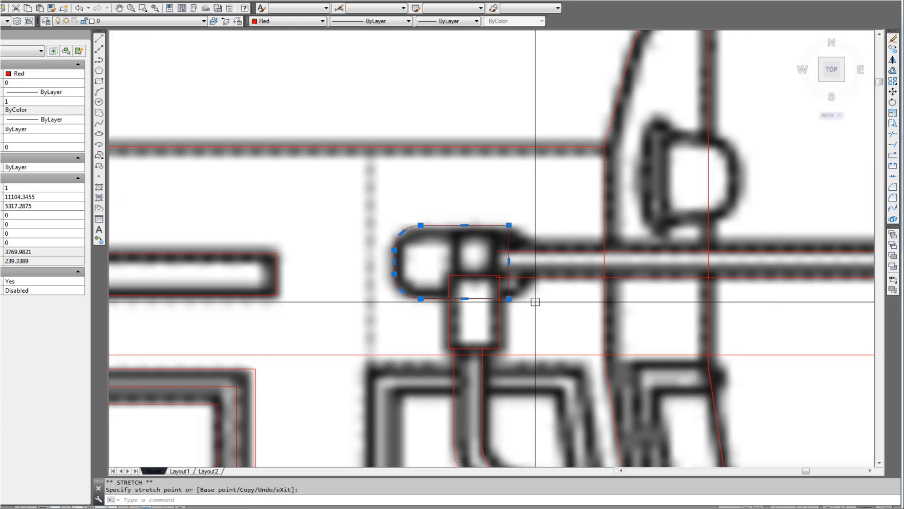
pyautogui.press('Escape')
# Draw a sloped polyline from the bracket head's upper front corner down across the upper arm tube's top line, with ortho off
pyautogui.scroll(3, 515, 222)
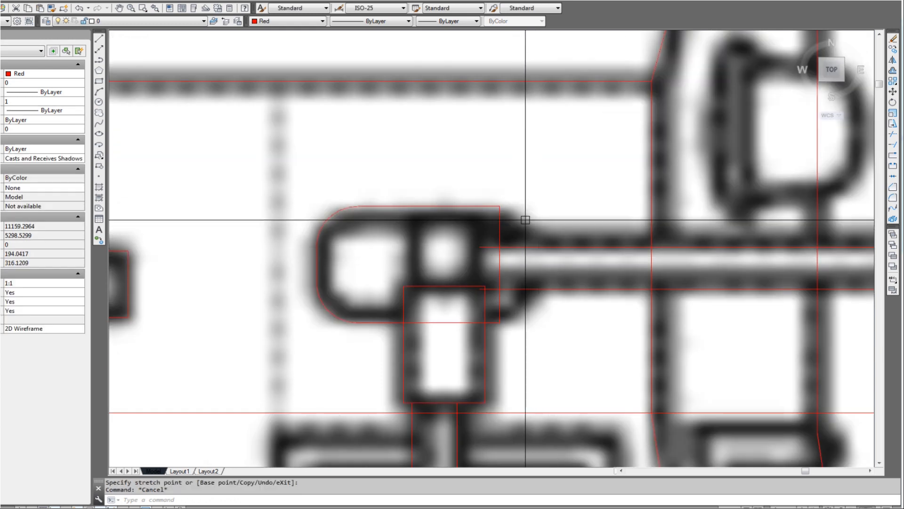
pyautogui.scroll(2, 524, 214)
pyautogui.write('pl')
pyautogui.press('Return')
pyautogui.click(485, 201)
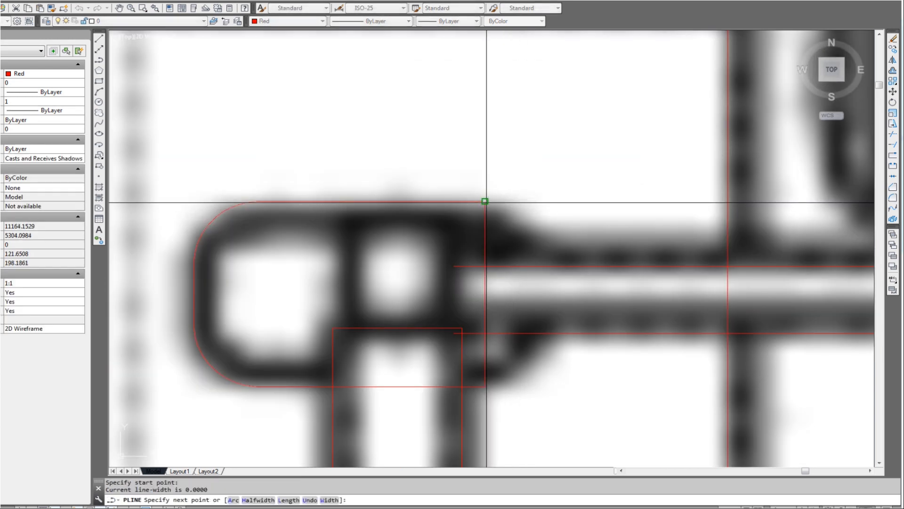
pyautogui.press('F8')
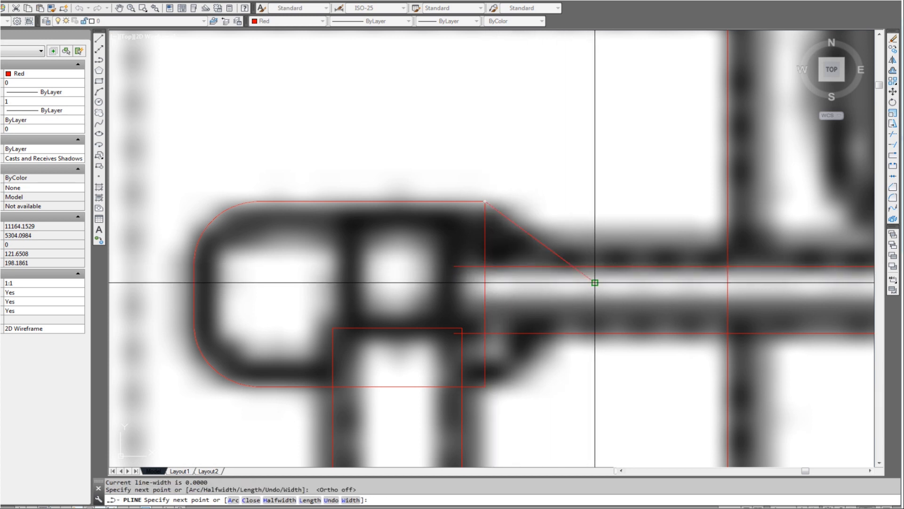
pyautogui.press('Escape')
pyautogui.scroll(-2, 575, 292)
pyautogui.moveTo(575, 293); pyautogui.dragTo(527, 270, button='middle')
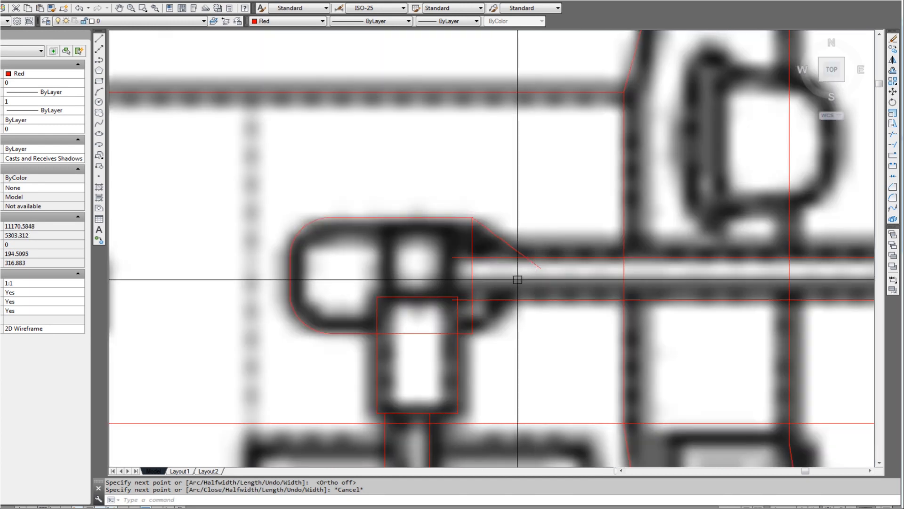
# Trim the sloped polyline where it crosses the arm tube's top line
pyautogui.write('tr')
pyautogui.press('Return')
pyautogui.click(503, 256)
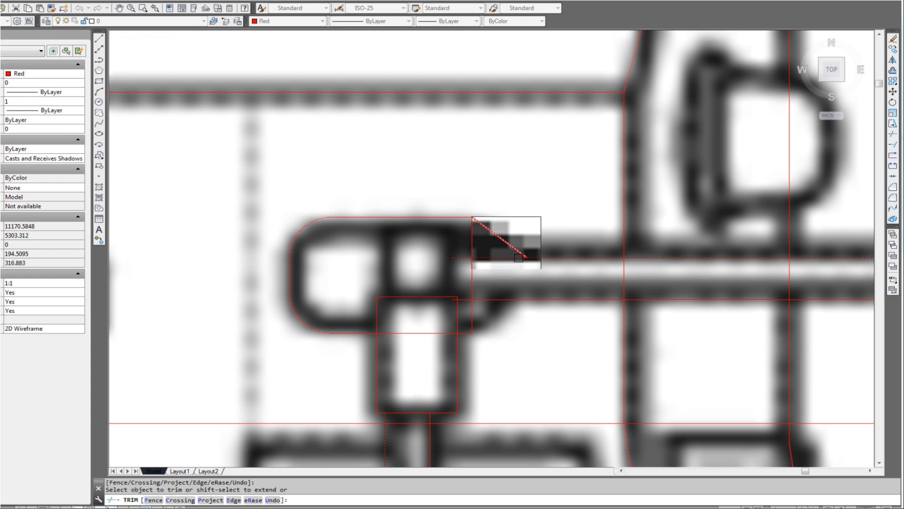
pyautogui.press('Return')
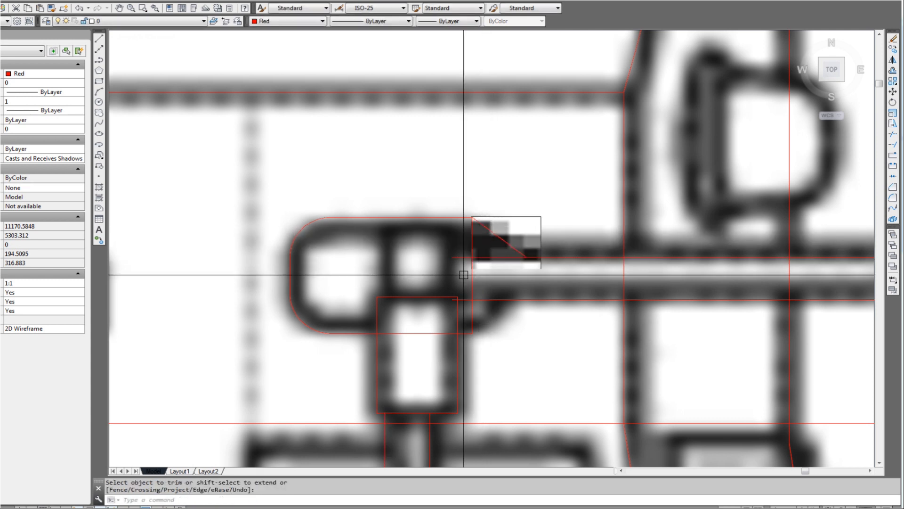
# Try a horizontal line about 36 units long from the midpoint of the bracket head's rear edge, then delete it
pyautogui.write('l')
pyautogui.press('Return')
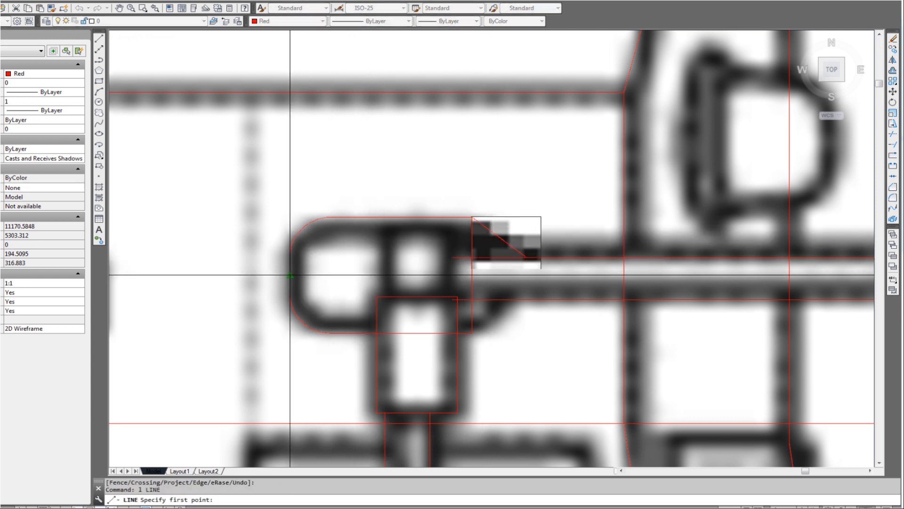
pyautogui.click(376, 275)
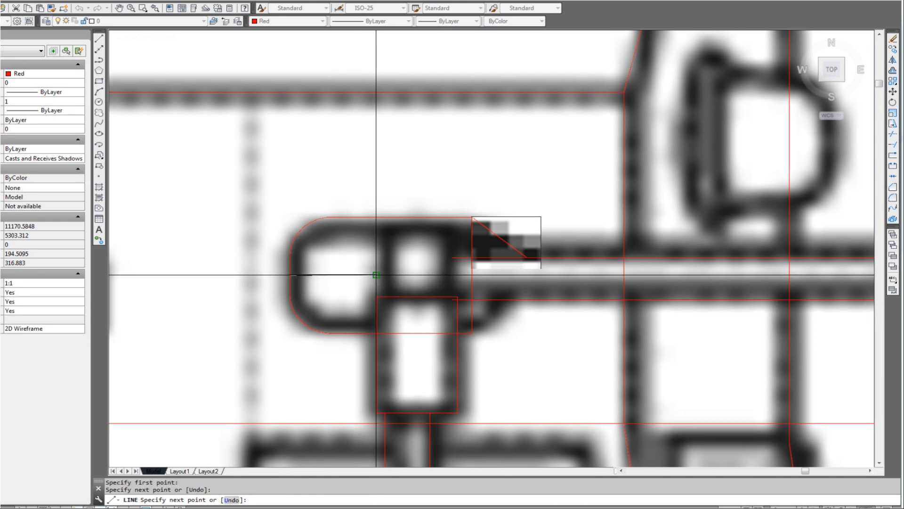
pyautogui.press('Escape')
pyautogui.click(357, 263)
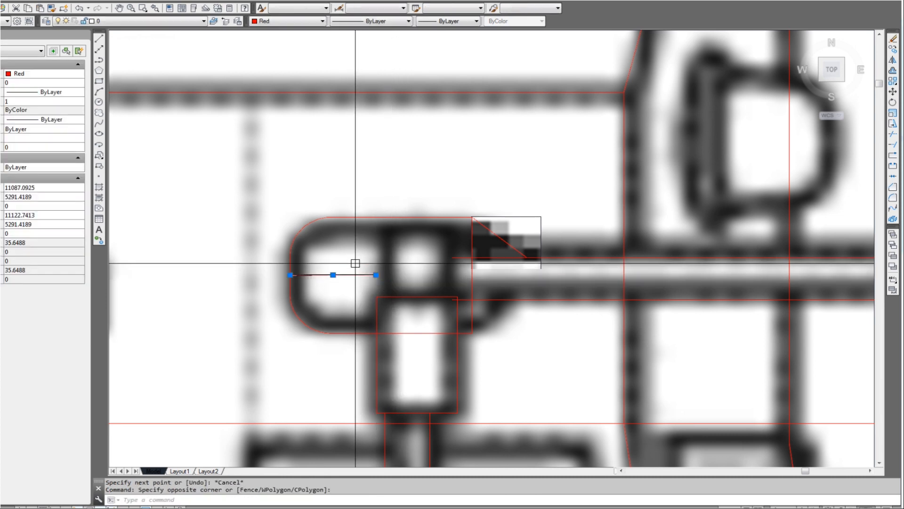
pyautogui.press('Delete')
# Draw a horizontal centre line about 106 units long from the bracket head's rear edge midpoint forward past the sloped polyline, with ortho on
pyautogui.write('l')
pyautogui.press('Return')
pyautogui.click(292, 275)
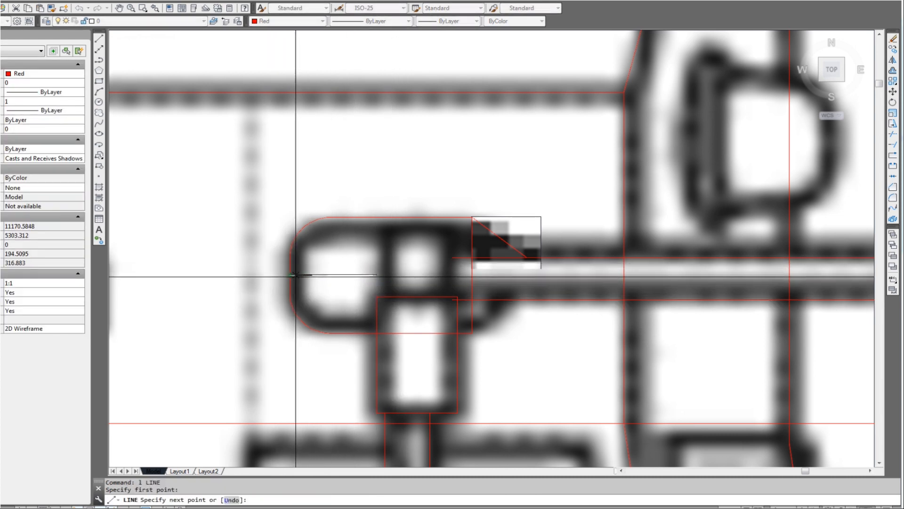
pyautogui.scroll(2, 430, 260)
pyautogui.press('F8')
pyautogui.click(612, 285)
pyautogui.press('Escape')
pyautogui.click(607, 284)
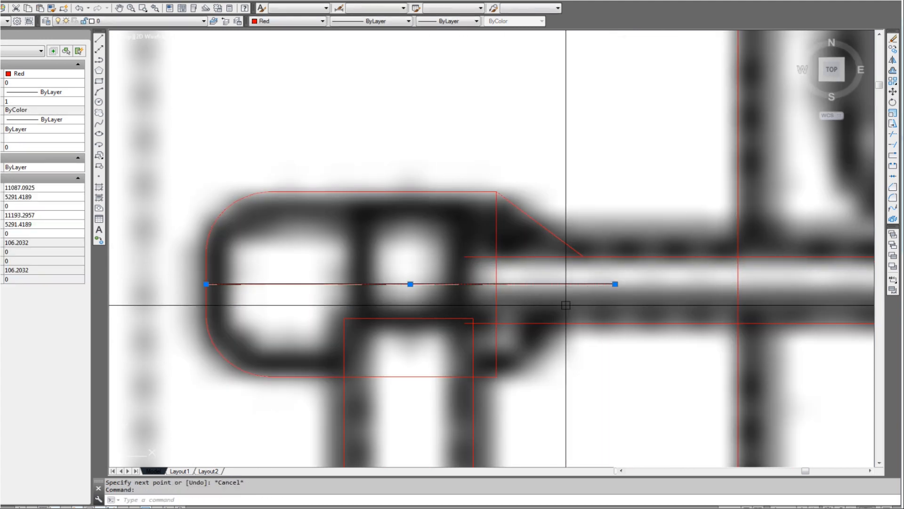
pyautogui.scroll(1, 566, 271)
pyautogui.click(545, 209)
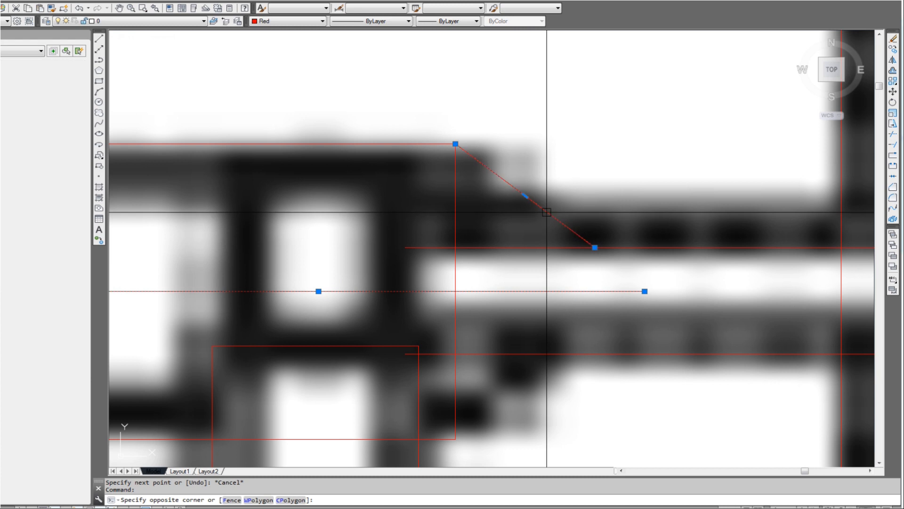
pyautogui.click(629, 285)
pyautogui.scroll(-2, 626, 283)
pyautogui.press('Escape')
pyautogui.press('Escape')
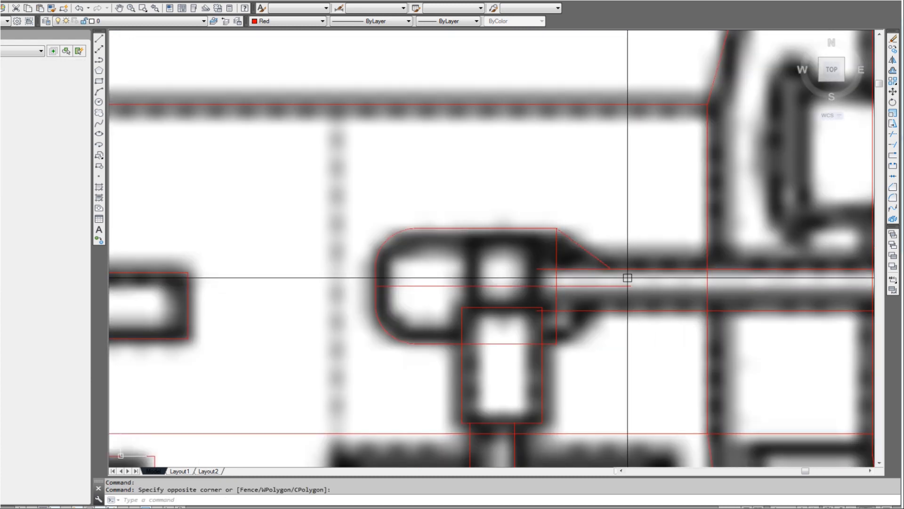
# Mirror the sloped polyline about the bracket head's horizontal centre line, keeping the source object
pyautogui.scroll(2, 630, 269)
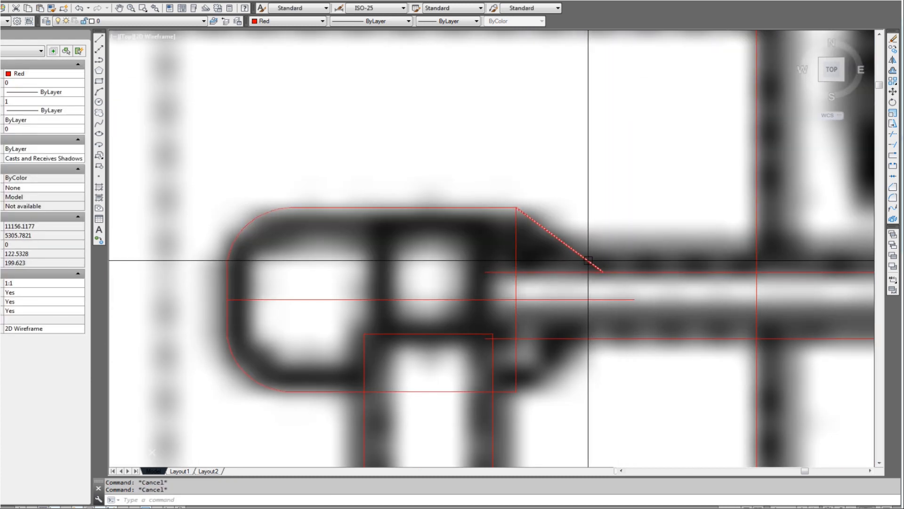
pyautogui.write('M')
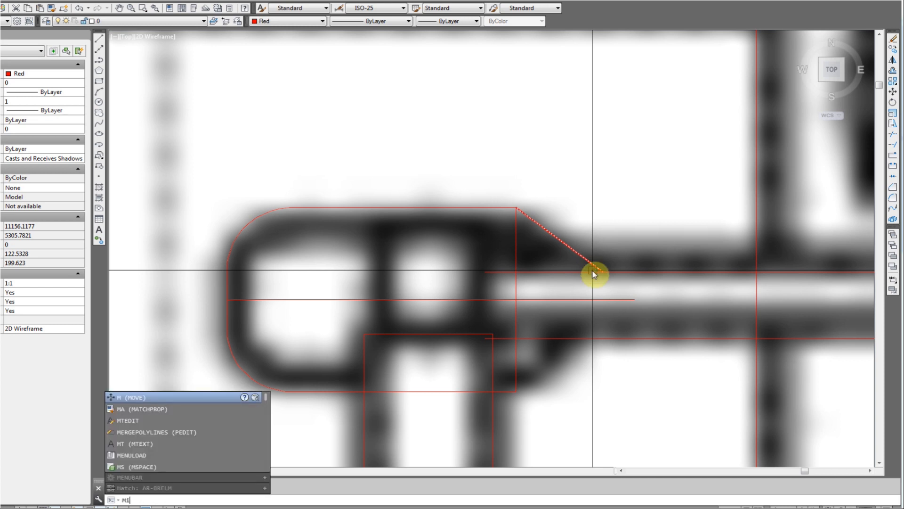
pyautogui.write('i')
pyautogui.press('Return')
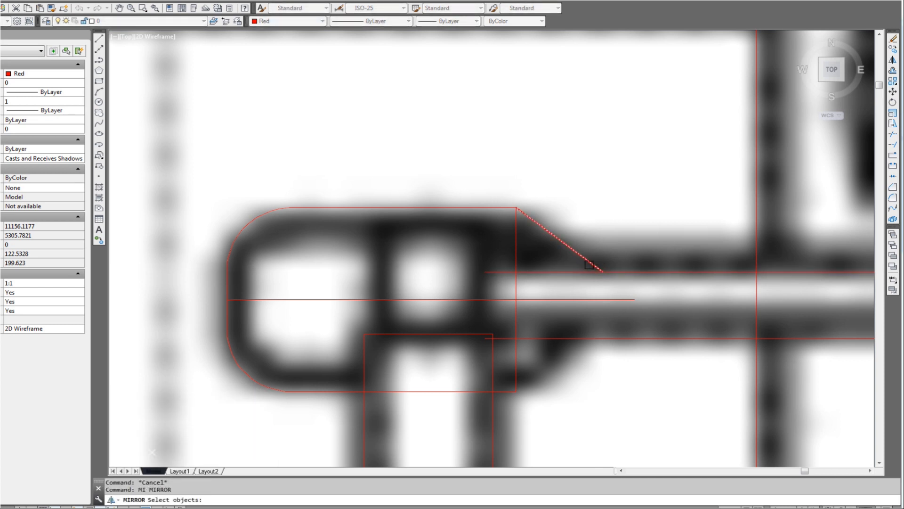
pyautogui.press('Return')
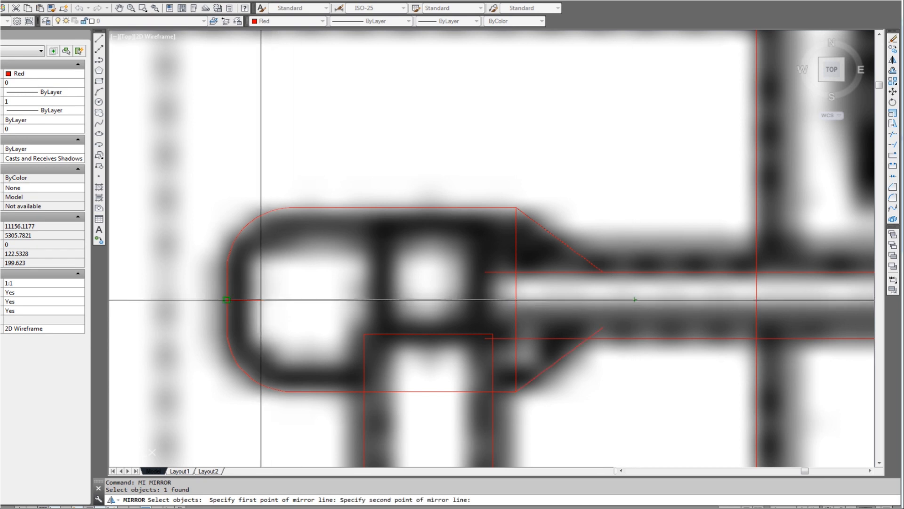
pyautogui.click(255, 299)
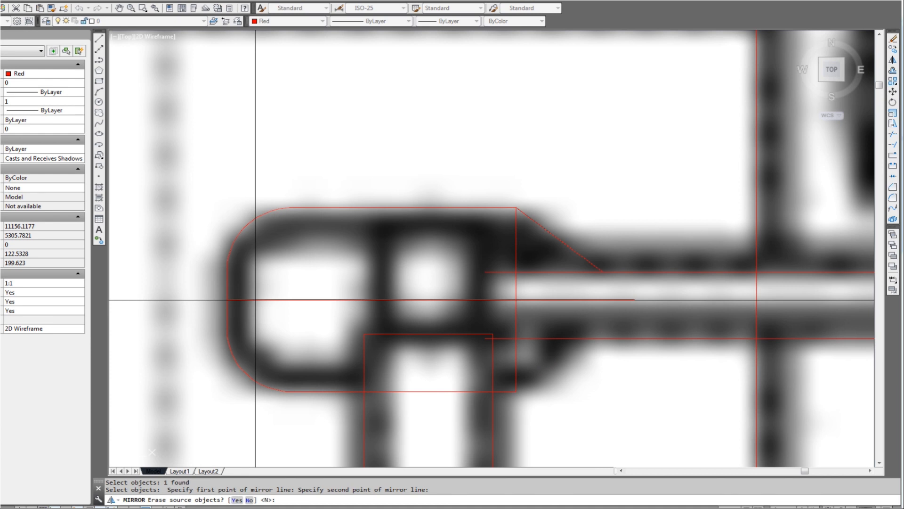
pyautogui.press('Return')
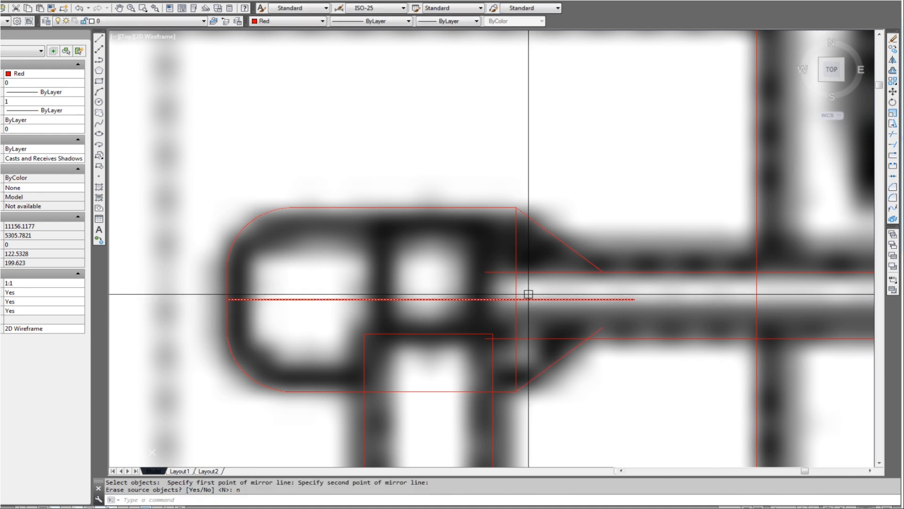
# Erase the horizontal centre line running through the bracket head
pyautogui.press('Escape')
pyautogui.press('Escape')
pyautogui.click(633, 303)
pyautogui.click(622, 300)
pyautogui.moveTo(622, 299); pyautogui.dragTo(570, 289, button='middle')
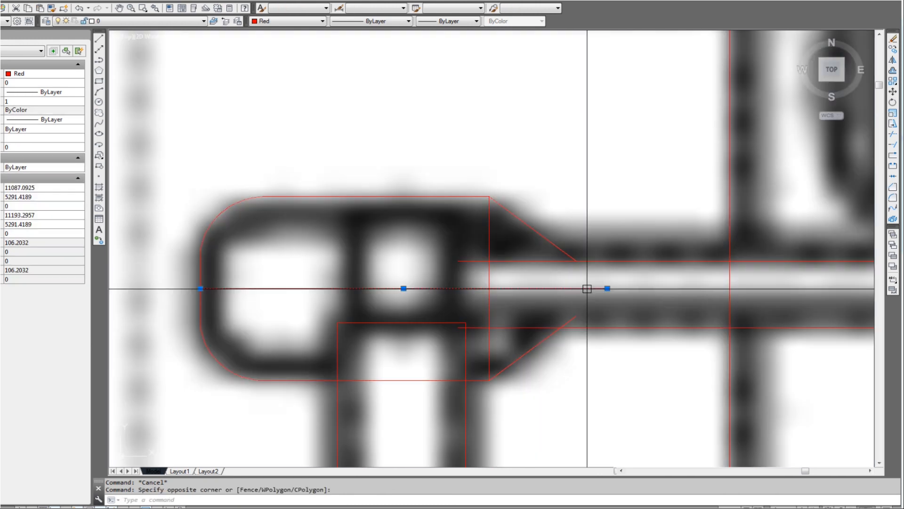
pyautogui.write('e')
pyautogui.press('Return')
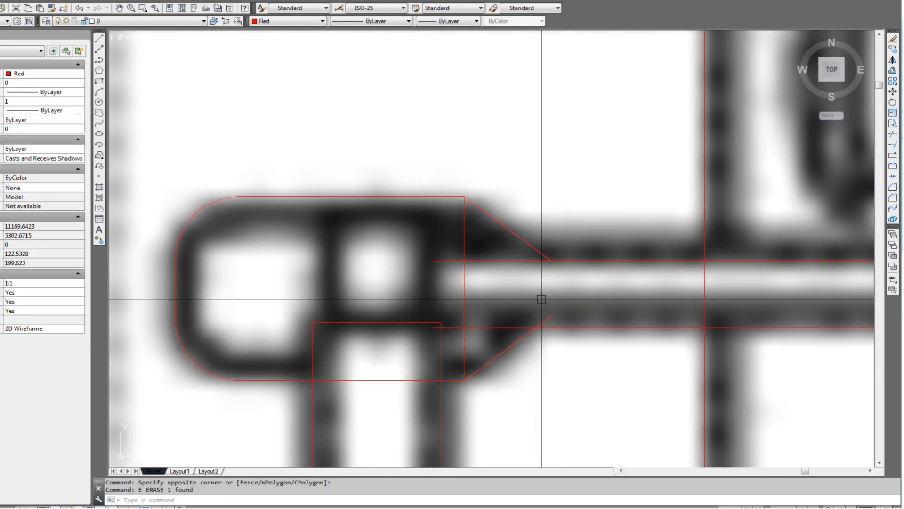
# Trim away the bracket head's vertical front edge between the two sloped polylines
pyautogui.write('tr')
pyautogui.press('Return')
pyautogui.click(530, 246)
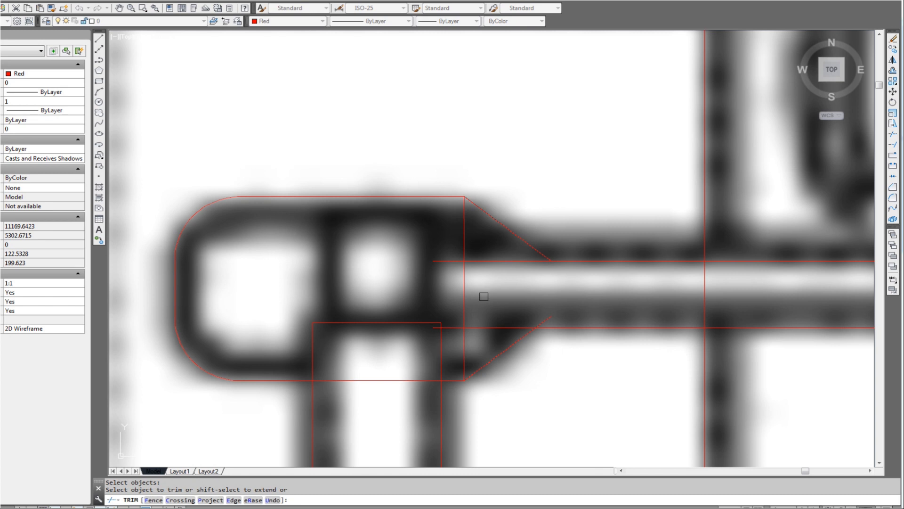
pyautogui.click(466, 280)
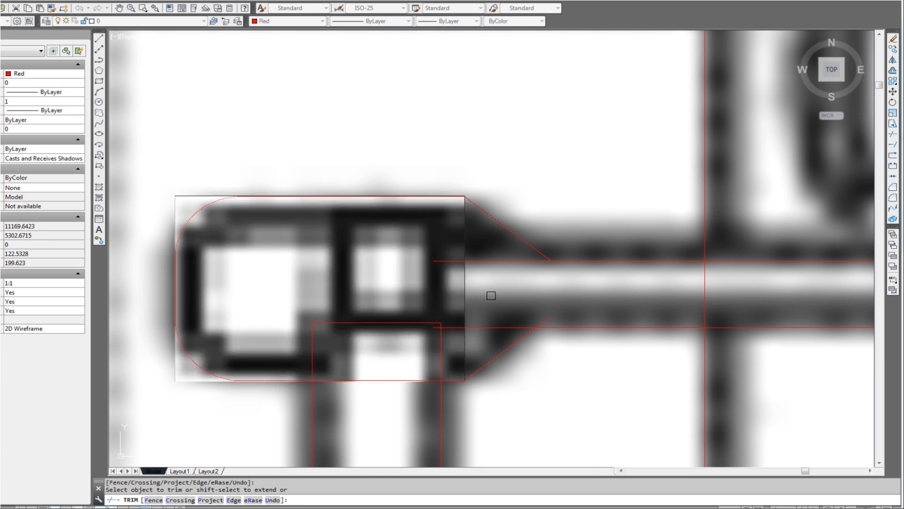
pyautogui.scroll(-2, 492, 296)
pyautogui.press('Return')
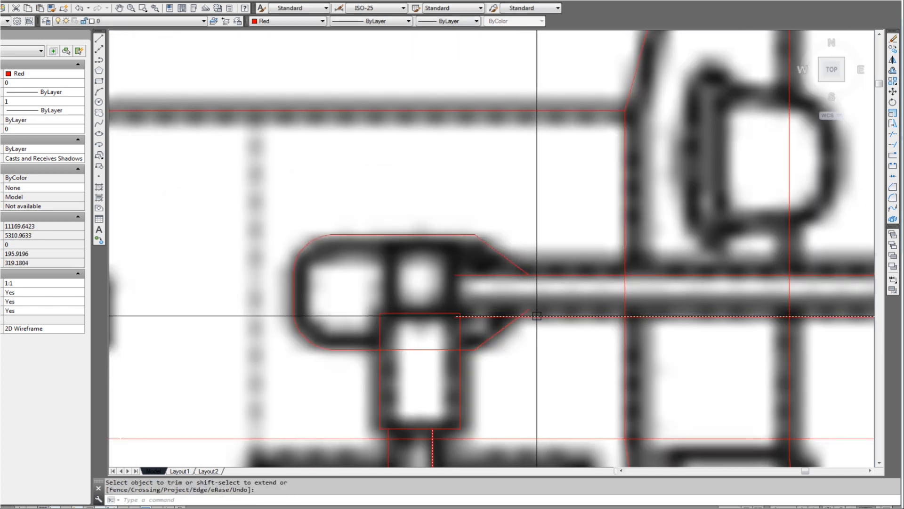
# Trim the end of the lower sloped polyline that extends past the arm tube's bottom line
pyautogui.press('Return')
pyautogui.click(544, 314)
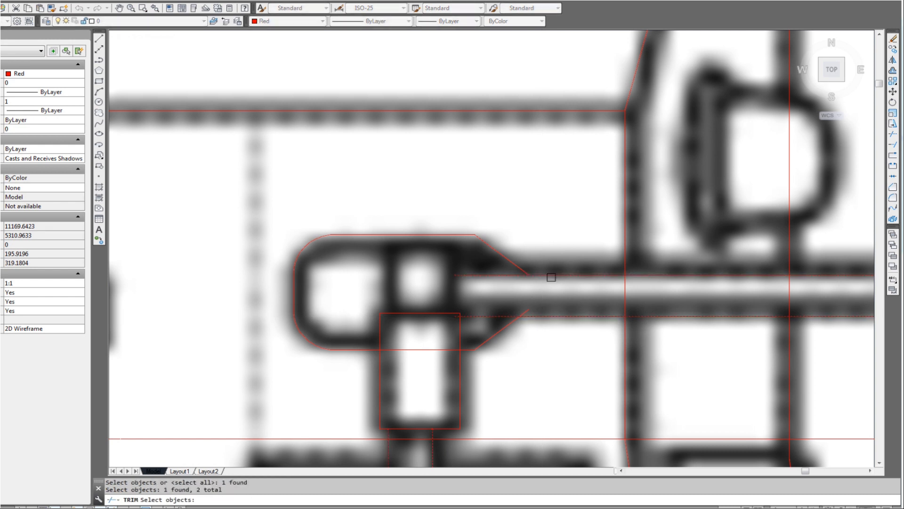
pyautogui.press('Return')
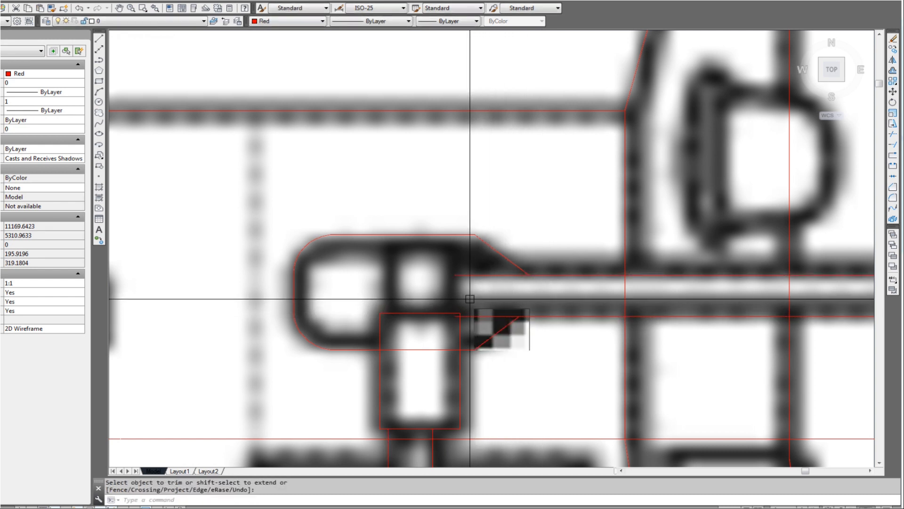
# Draw a vertical line closing the arm tube's rear end, from its top line down to the rectangular socket's top edge
pyautogui.scroll(2, 464, 293)
pyautogui.write('l')
pyautogui.press('Return')
pyautogui.click(460, 263)
pyautogui.click(448, 326)
pyautogui.press('Return')
# Draw a vertical line from the rectangular socket's top edge, near its rear corner, up to the bracket head's top edge
pyautogui.press('Return')
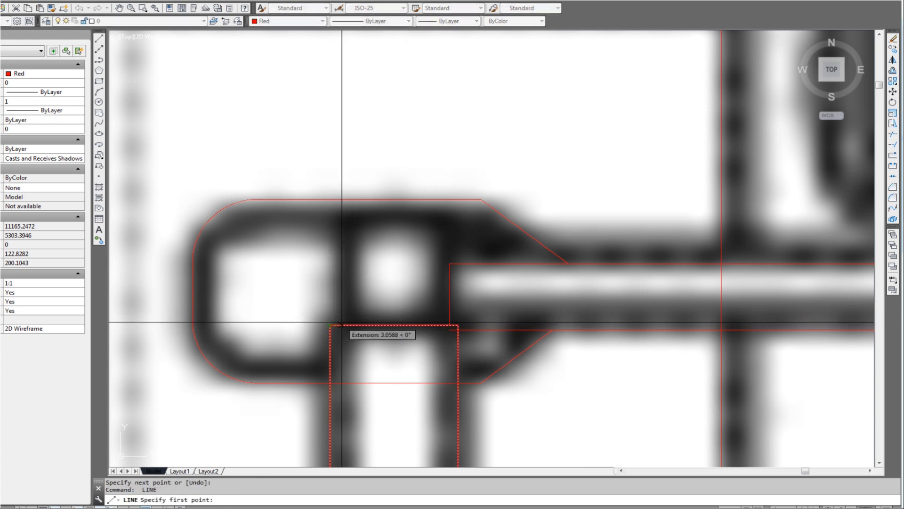
pyautogui.click(343, 325)
pyautogui.click(343, 200)
pyautogui.press('Escape')
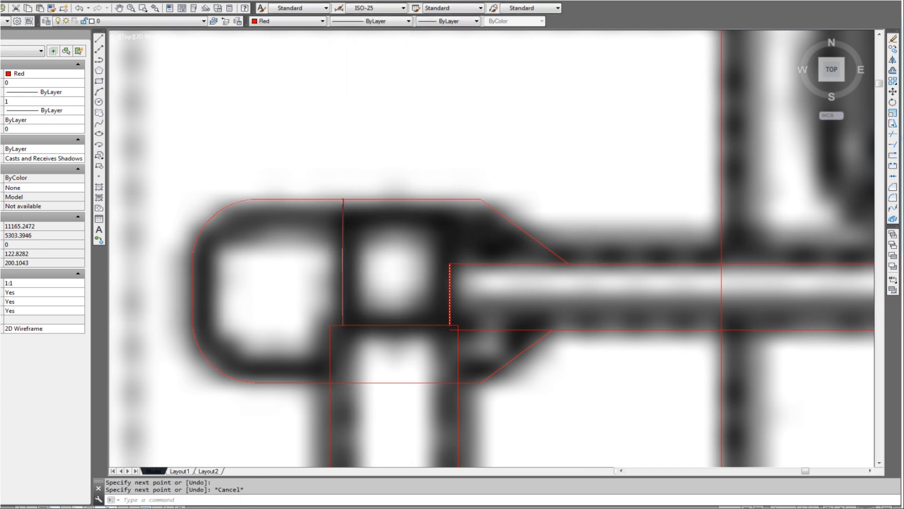
# Trim the bracket head's bottom edge where it passes through the rectangular socket
pyautogui.scroll(-3, 446, 304)
pyautogui.scroll(2, 445, 329)
pyautogui.press('Escape')
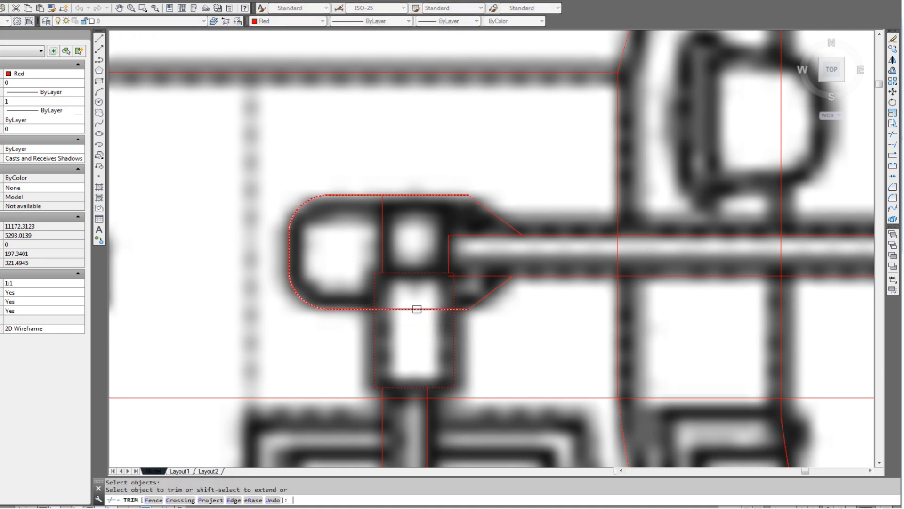
pyautogui.press('Escape')
pyautogui.scroll(-4, 417, 309)
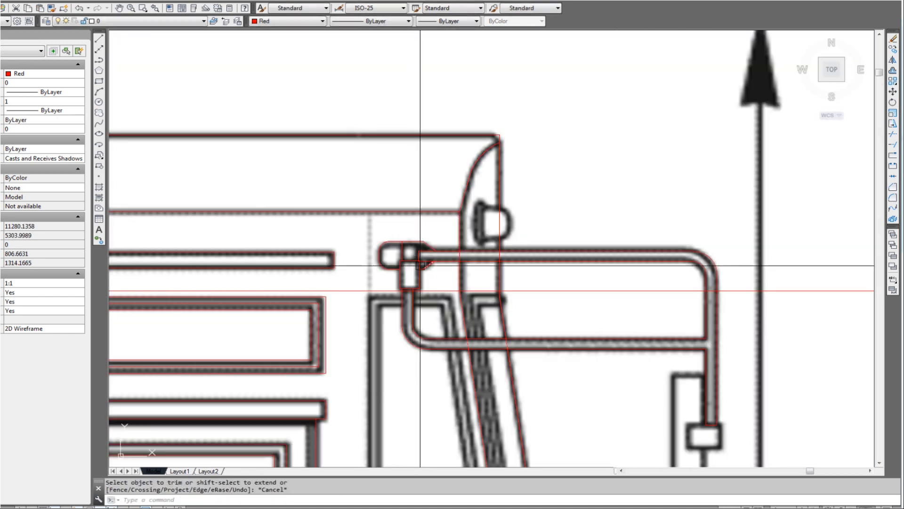
# Erase the long horizontal construction line running past the front mirror bracket and save the drawing
pyautogui.scroll(-4, 440, 297)
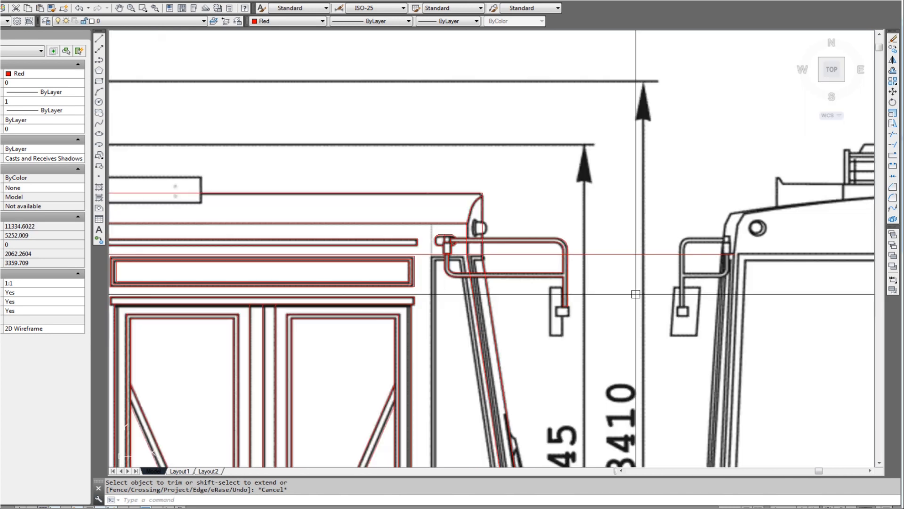
pyautogui.click(621, 244)
pyautogui.press('Return')
pyautogui.scroll(-4, 584, 326)
pyautogui.moveTo(521, 330); pyautogui.dragTo(556, 286, button='middle')
pyautogui.scroll(-2, 574, 249)
pyautogui.moveTo(473, 312); pyautogui.dragTo(510, 315, button='middle')
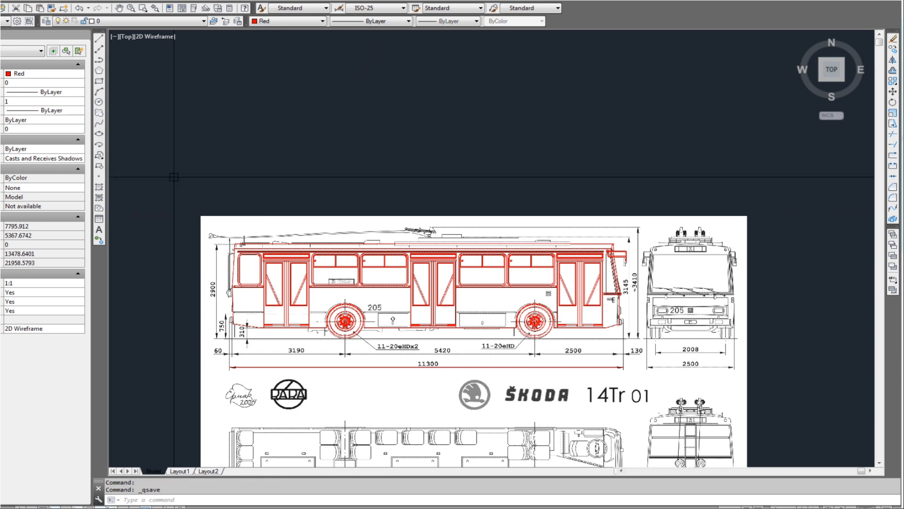
# Select all lines of the trim strip beneath the rearmost side window, including its end lines
pyautogui.scroll(6, 259, 313)
pyautogui.moveTo(235, 320); pyautogui.dragTo(300, 338, button='middle')
pyautogui.scroll(1, 232, 235)
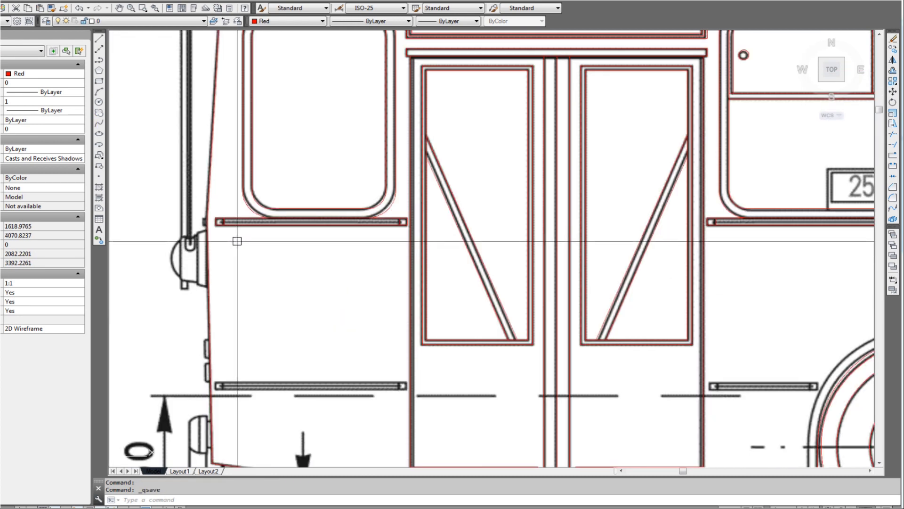
pyautogui.click(217, 217)
pyautogui.scroll(5, 407, 218)
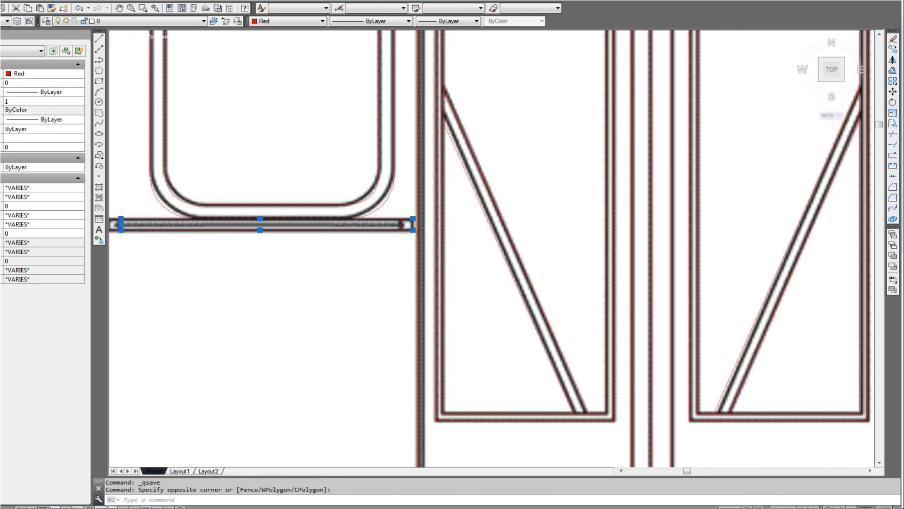
pyautogui.click(439, 214)
pyautogui.click(315, 315)
# Add the trim strip beneath the two windows above the rear wheel, with both sets of end lines, to the selection
pyautogui.scroll(-3, 328, 347)
pyautogui.moveTo(488, 303); pyautogui.dragTo(249, 250, button='middle')
pyautogui.click(631, 290)
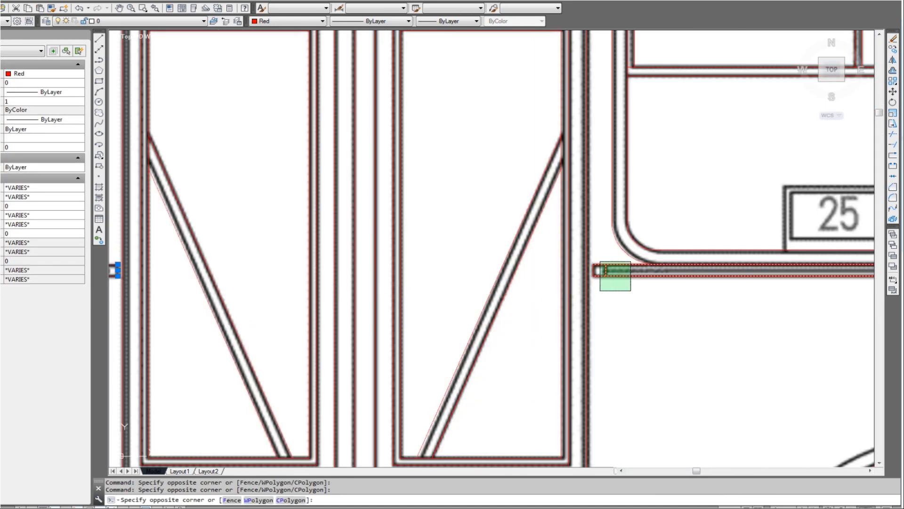
pyautogui.click(595, 258)
pyautogui.scroll(-2, 595, 282)
pyautogui.moveTo(805, 332); pyautogui.dragTo(475, 208, button='middle')
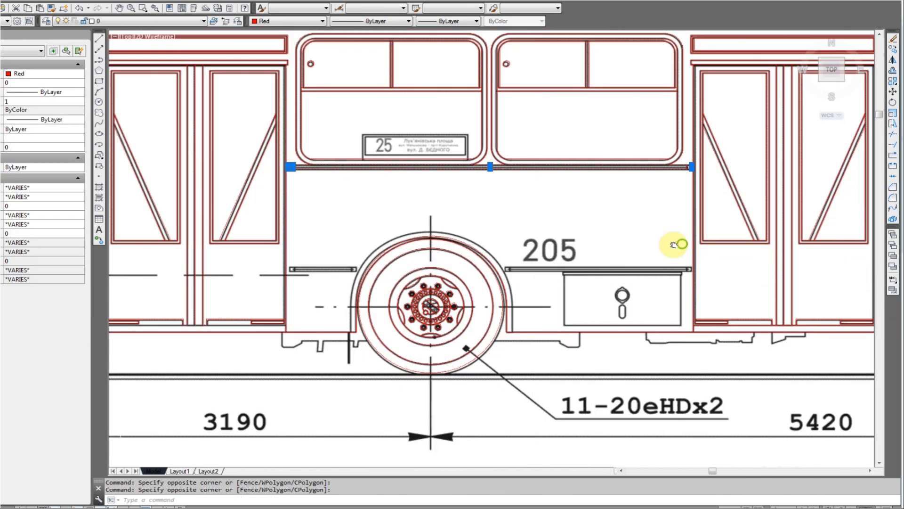
pyautogui.moveTo(676, 245); pyautogui.dragTo(467, 246, button='middle')
pyautogui.scroll(4, 469, 193)
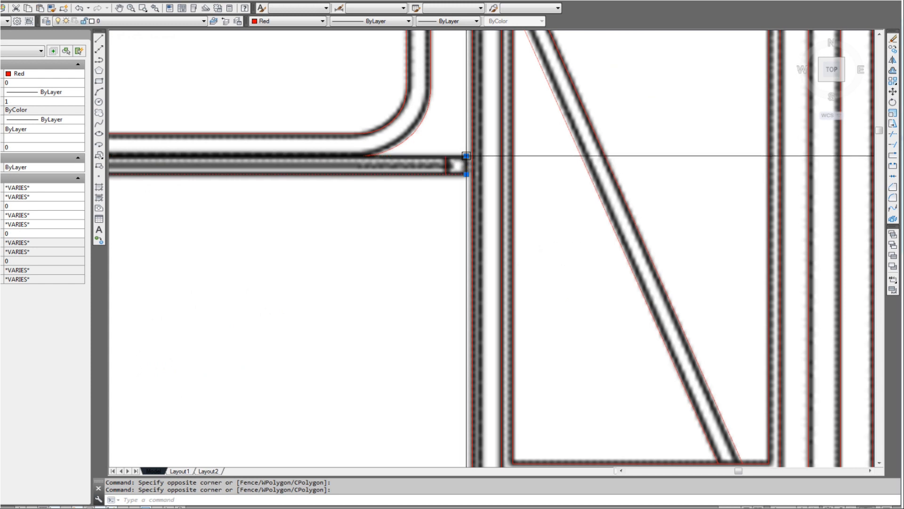
pyautogui.scroll(1, 468, 147)
pyautogui.click(406, 214)
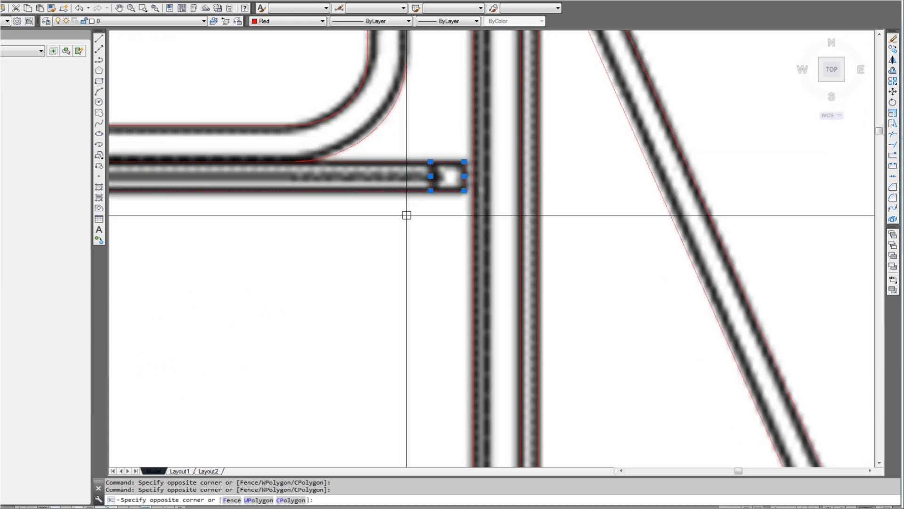
# Add the trim strip beneath the two windows above the front wheel, with both sets of end lines, to the selection
pyautogui.scroll(-8, 393, 266)
pyautogui.moveTo(678, 301); pyautogui.dragTo(380, 253, button='middle')
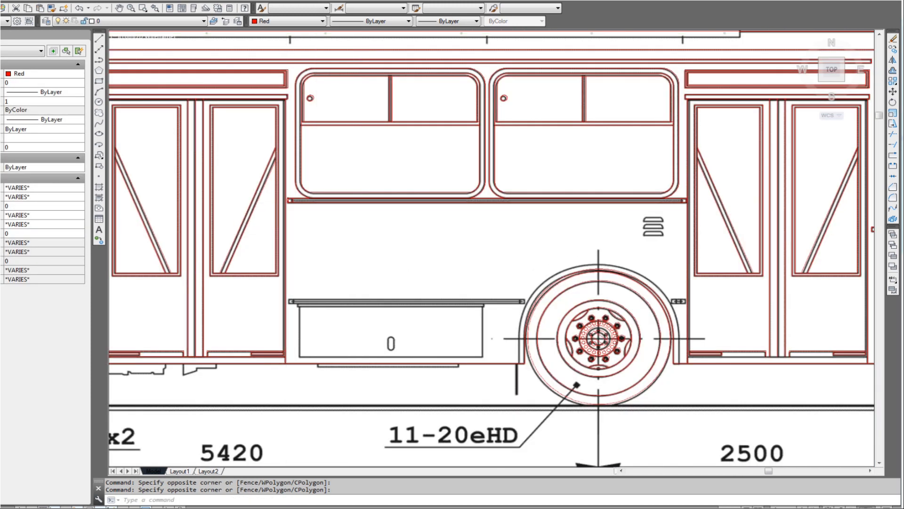
pyautogui.scroll(2, 289, 204)
pyautogui.click(308, 208)
pyautogui.click(286, 217)
pyautogui.scroll(-2, 364, 276)
pyautogui.moveTo(815, 281); pyautogui.dragTo(631, 280, button='middle')
pyautogui.scroll(1, 536, 252)
pyautogui.scroll(4, 547, 242)
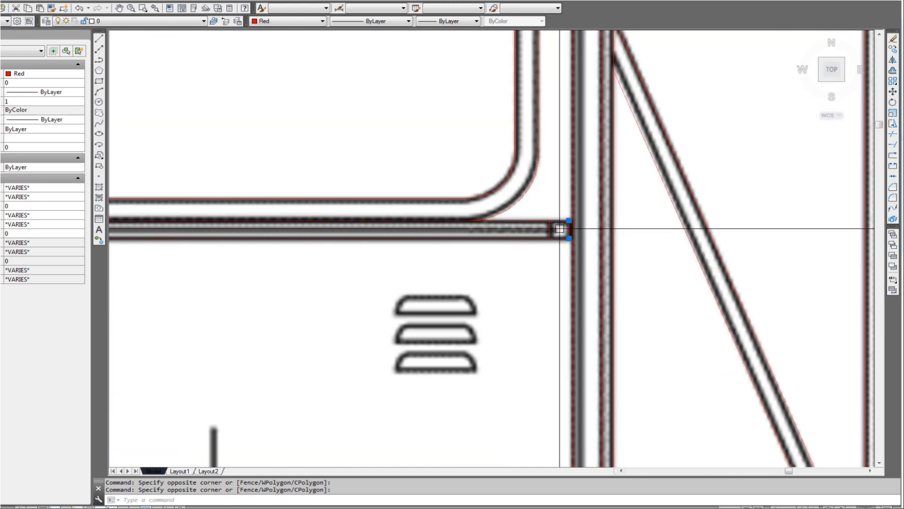
pyautogui.click(579, 224)
pyautogui.click(559, 227)
pyautogui.click(524, 248)
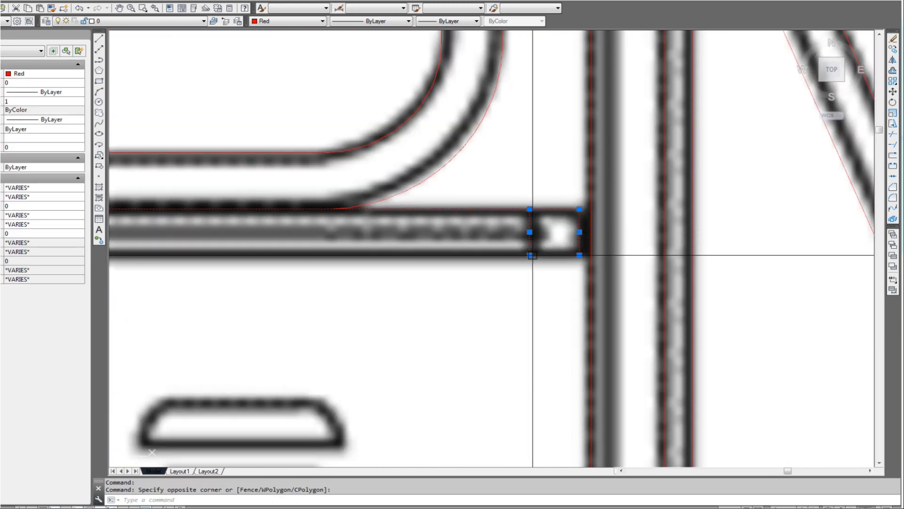
# Copy the selected trim strips straight down onto the lower strips of the reference image and clear the selection
pyautogui.scroll(-5, 530, 278)
pyautogui.moveTo(446, 316); pyautogui.dragTo(638, 287, button='middle')
pyautogui.click(334, 254)
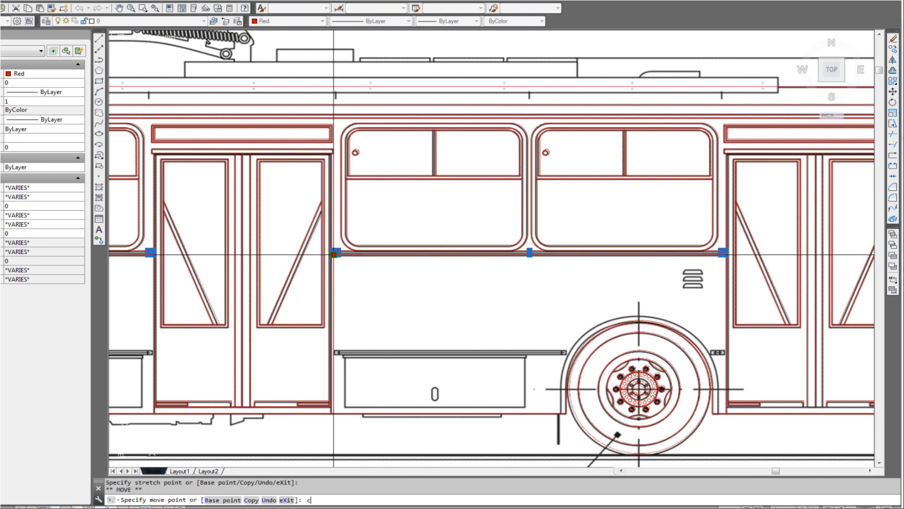
pyautogui.scroll(3, 342, 358)
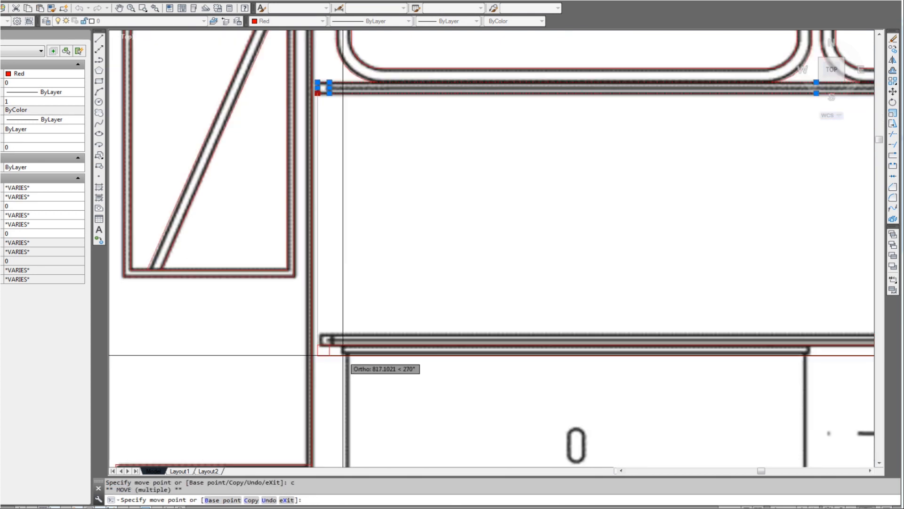
pyautogui.scroll(-3, 392, 362)
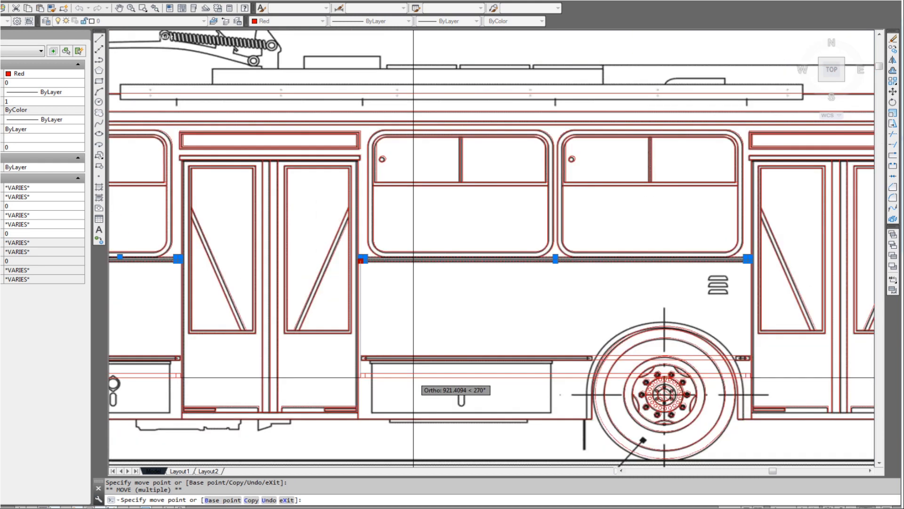
pyautogui.press('Escape')
pyautogui.press('Escape')
# Copy the inner vertical end line of the short lower strip ahead of the front wheel horizontally to the strip's wheel-side end
pyautogui.moveTo(601, 382); pyautogui.dragTo(517, 359, button='middle')
pyautogui.scroll(1, 644, 330)
pyautogui.moveTo(625, 351); pyautogui.dragTo(594, 322, button='middle')
pyautogui.scroll(2, 387, 309)
pyautogui.scroll(-2, 415, 320)
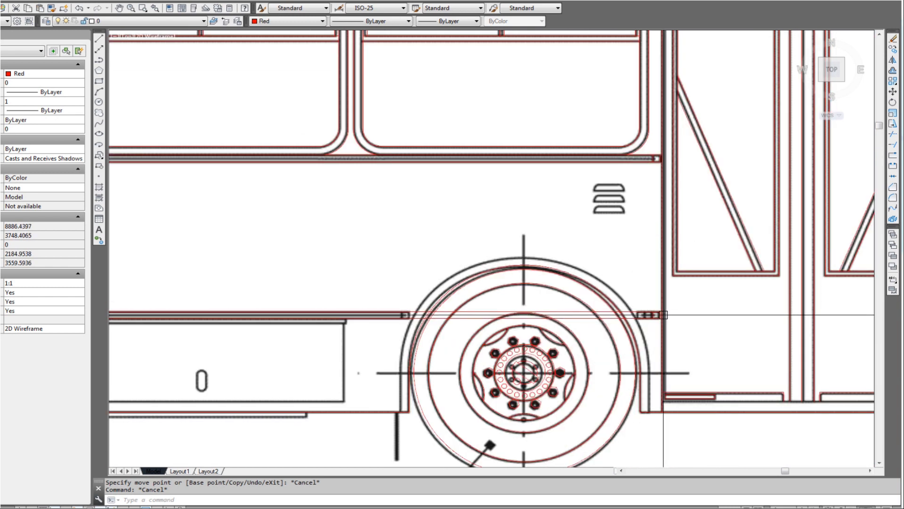
pyautogui.scroll(2, 660, 314)
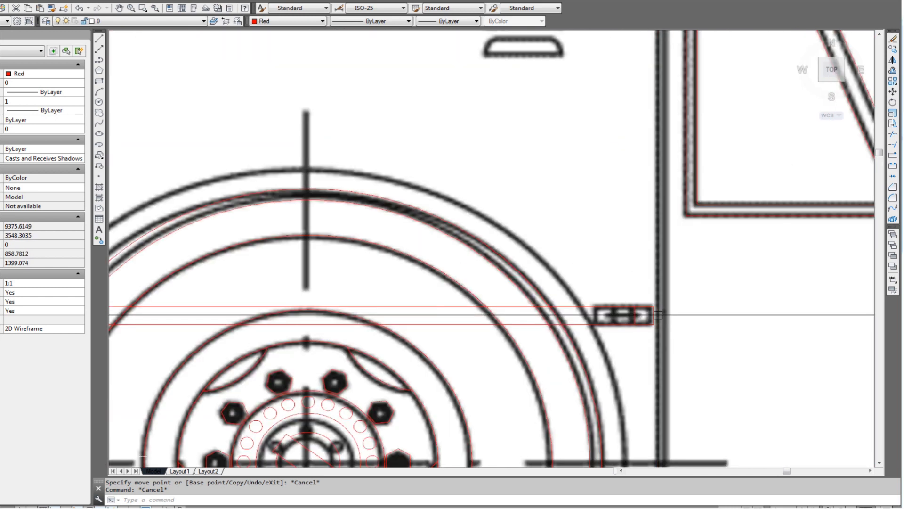
pyautogui.click(634, 320)
pyautogui.press('space')
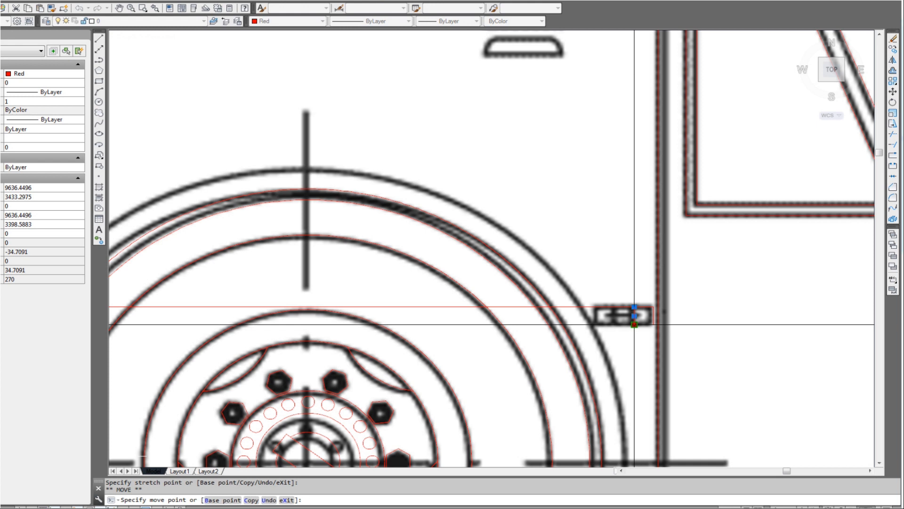
pyautogui.scroll(2, 615, 327)
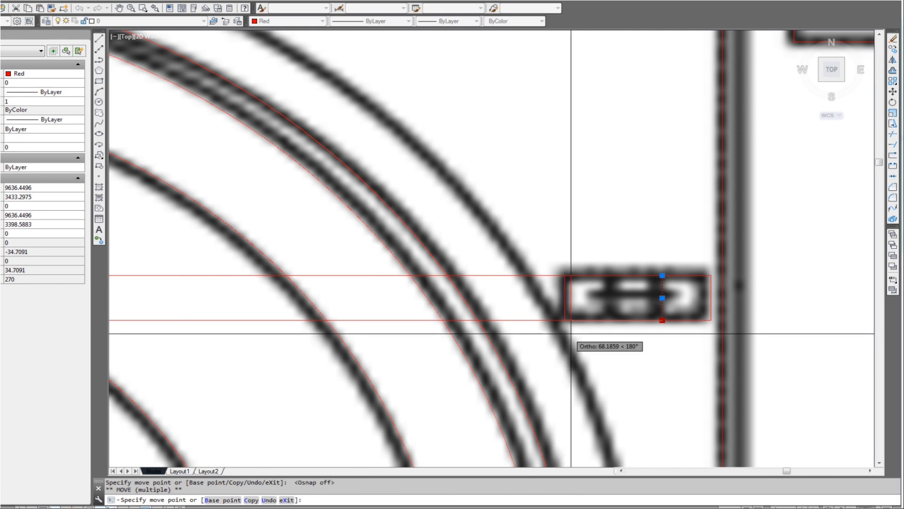
# Place further copies of the vertical line at the lower strip's end behind the front wheel, as inner and outer end lines
pyautogui.scroll(-4, 586, 352)
pyautogui.moveTo(326, 383); pyautogui.dragTo(527, 367, button='middle')
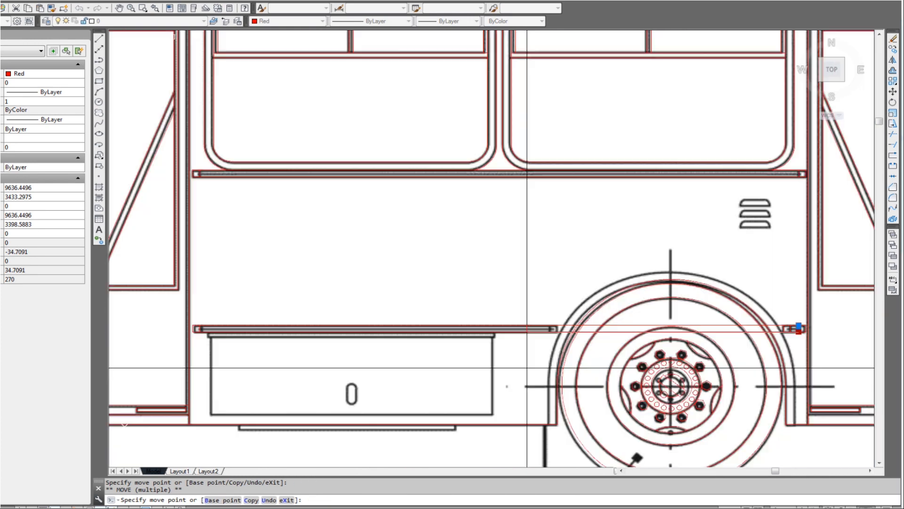
pyautogui.scroll(3, 527, 340)
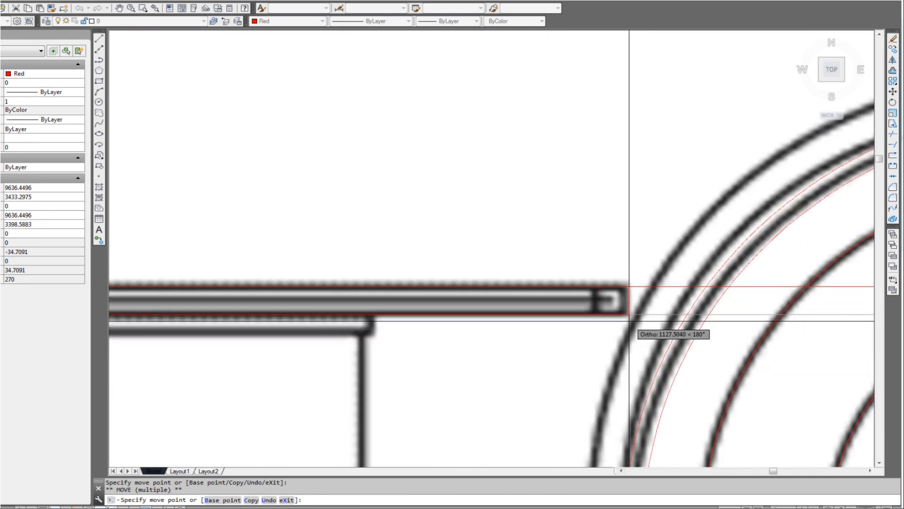
pyautogui.scroll(-3, 595, 322)
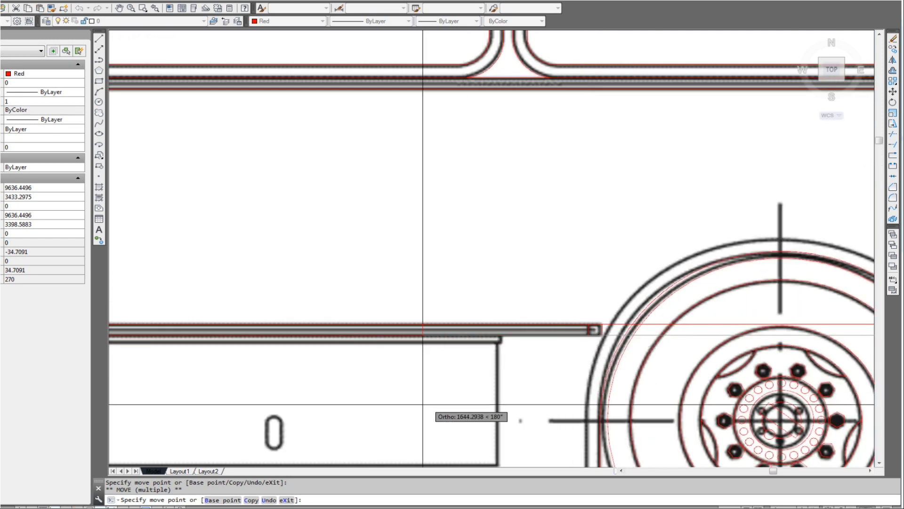
pyautogui.scroll(-2, 306, 397)
pyautogui.moveTo(306, 397); pyautogui.dragTo(679, 335, button='middle')
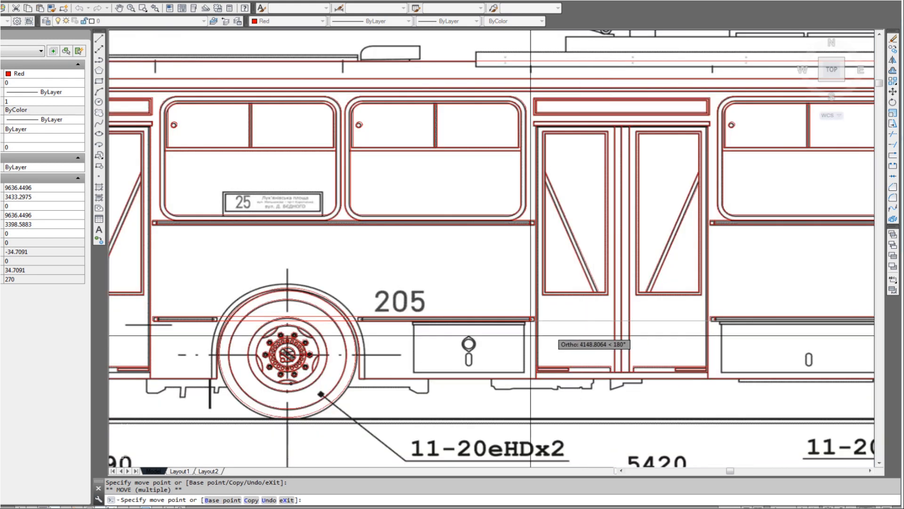
# Place vertical end-line copies on the lower strips on both sides of the rear wheel and finish copying
pyautogui.scroll(6, 342, 325)
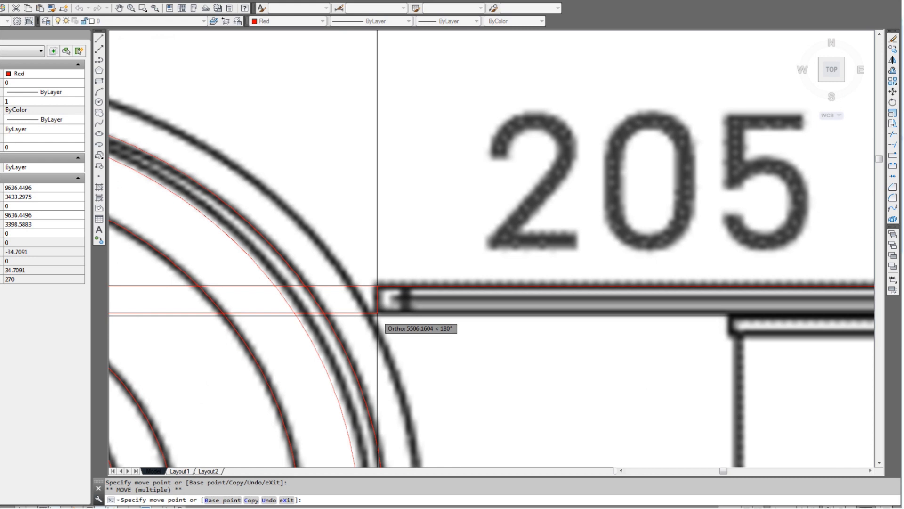
pyautogui.scroll(-3, 388, 354)
pyautogui.moveTo(260, 375); pyautogui.dragTo(414, 376, button='middle')
pyautogui.scroll(3, 310, 363)
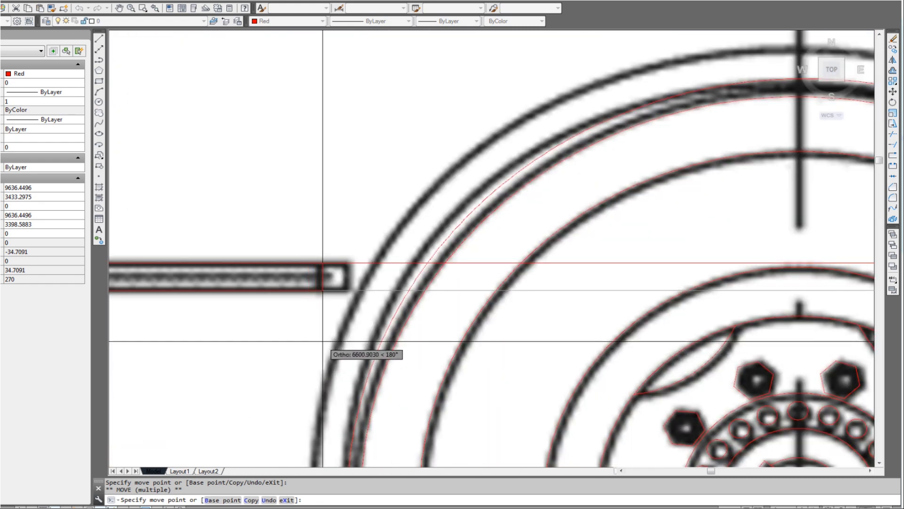
pyautogui.scroll(-5, 349, 336)
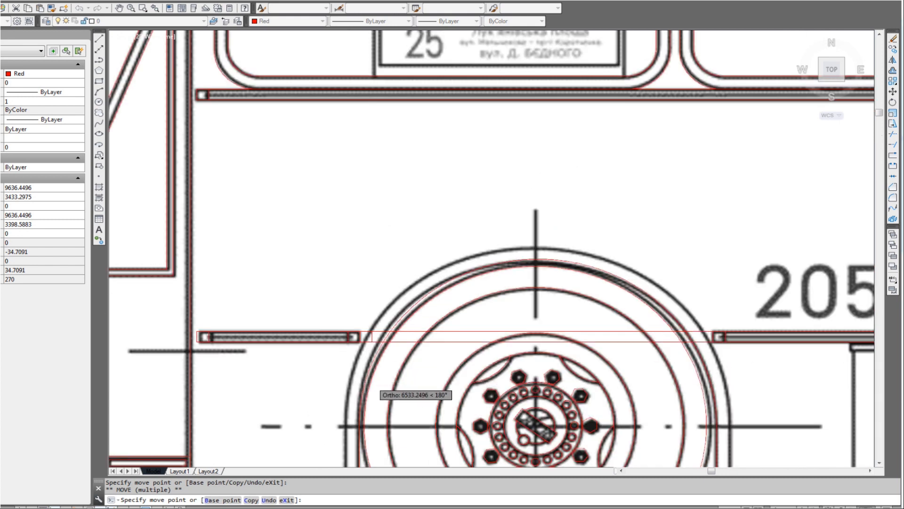
pyautogui.press('Escape')
pyautogui.press('Escape')
# Trim the lower strip lines crossing the rear and front wheels, using the strip end lines beside each wheel as cutting edges
pyautogui.scroll(4, 366, 364)
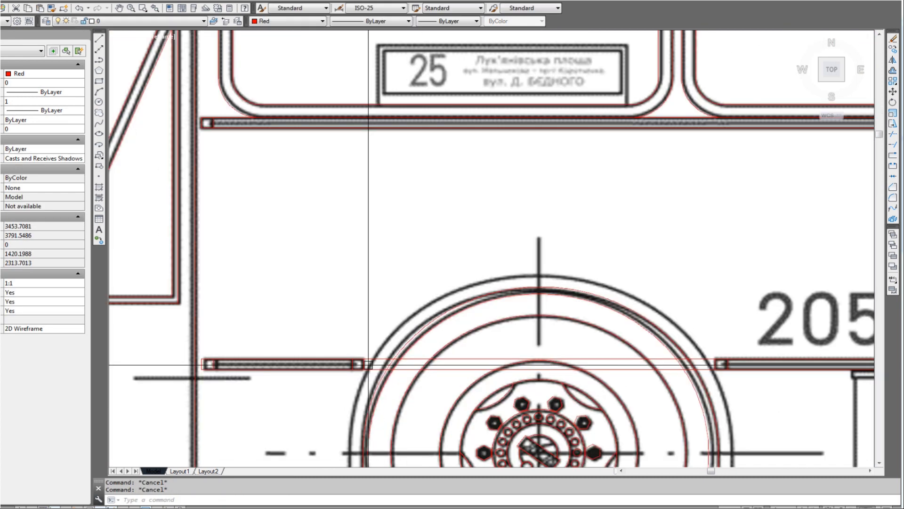
pyautogui.scroll(2, 363, 364)
pyautogui.write('t')
pyautogui.click(365, 363)
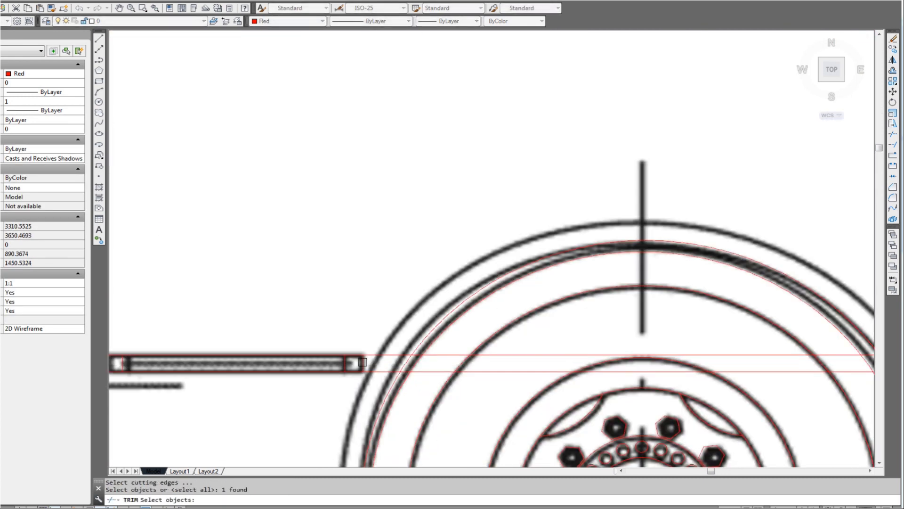
pyautogui.scroll(-4, 365, 363)
pyautogui.scroll(4, 598, 375)
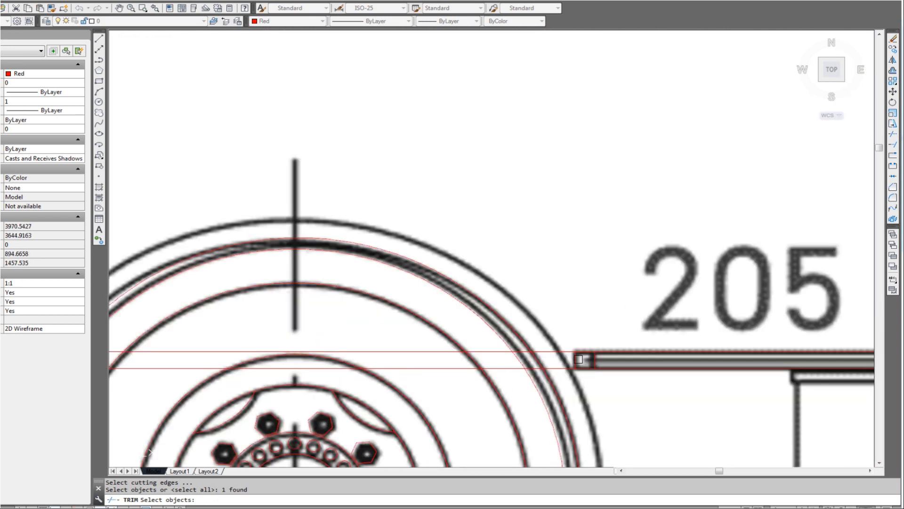
pyautogui.click(419, 350)
pyautogui.scroll(-6, 416, 369)
pyautogui.moveTo(523, 349); pyautogui.dragTo(112, 322, button='middle')
pyautogui.scroll(6, 745, 327)
pyautogui.press('Return')
pyautogui.press('Return')
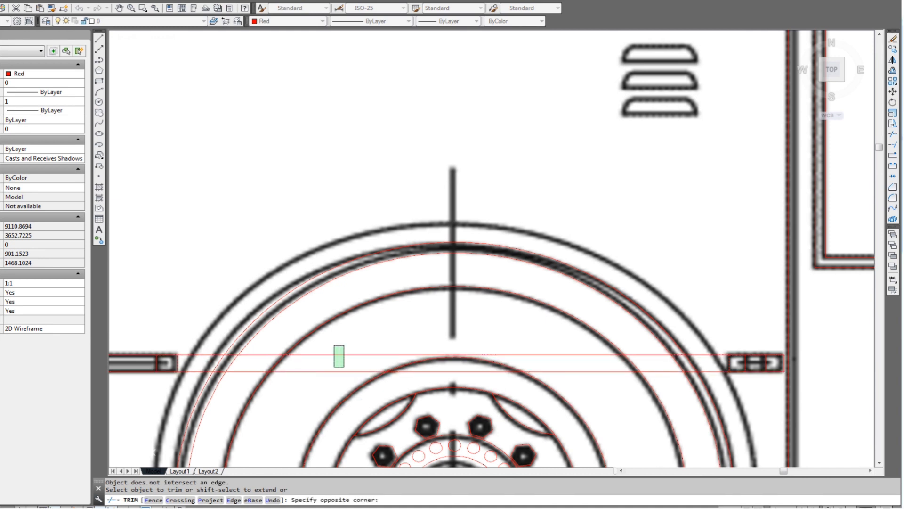
pyautogui.click(344, 366)
pyautogui.press('Escape')
# Examine the extent of the body outline that forms the front wheel arch by selecting it, and clear the selection
pyautogui.scroll(-6, 428, 347)
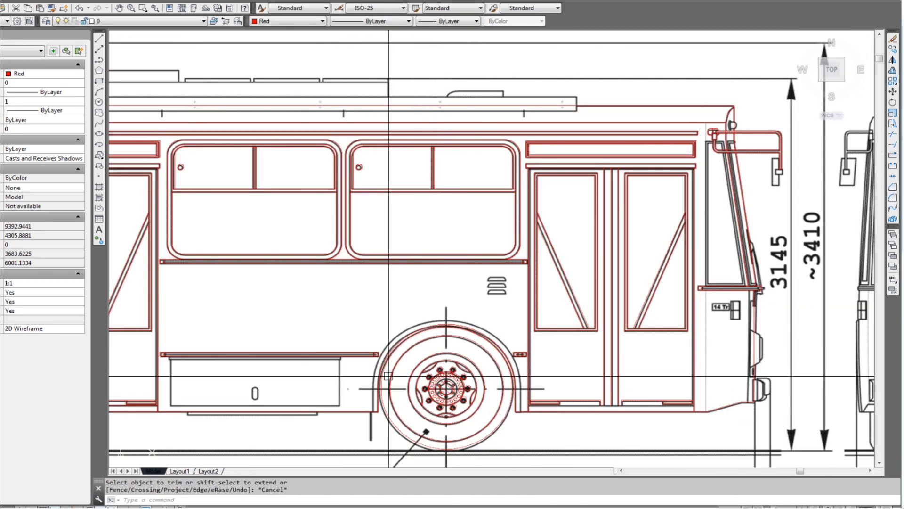
pyautogui.scroll(2, 389, 376)
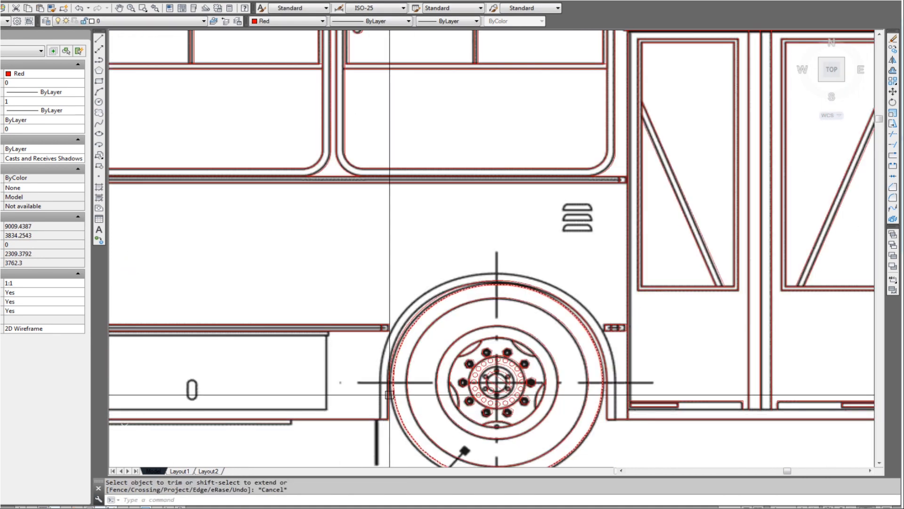
pyautogui.click(389, 395)
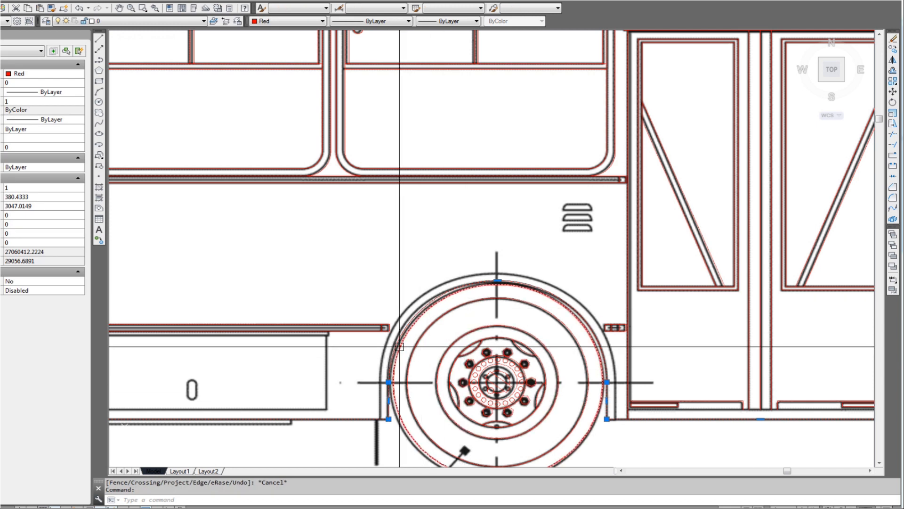
pyautogui.scroll(-5, 561, 278)
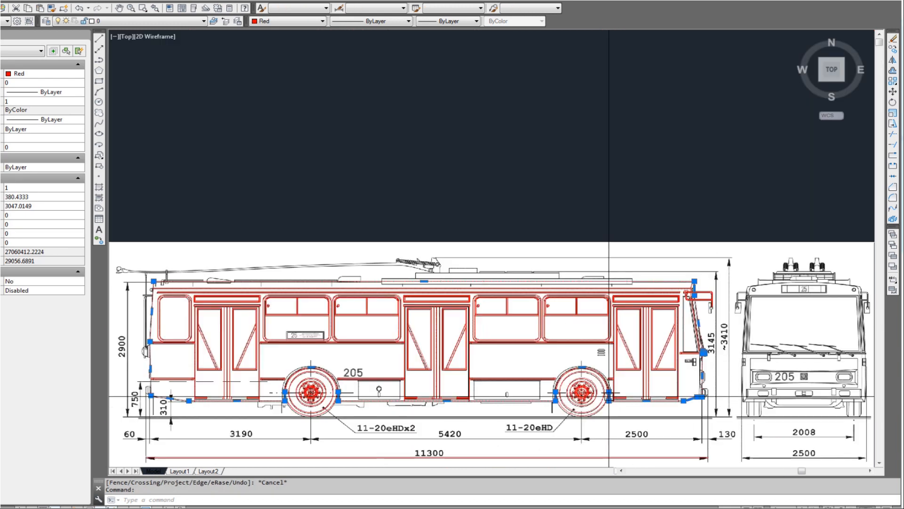
pyautogui.scroll(3, 613, 404)
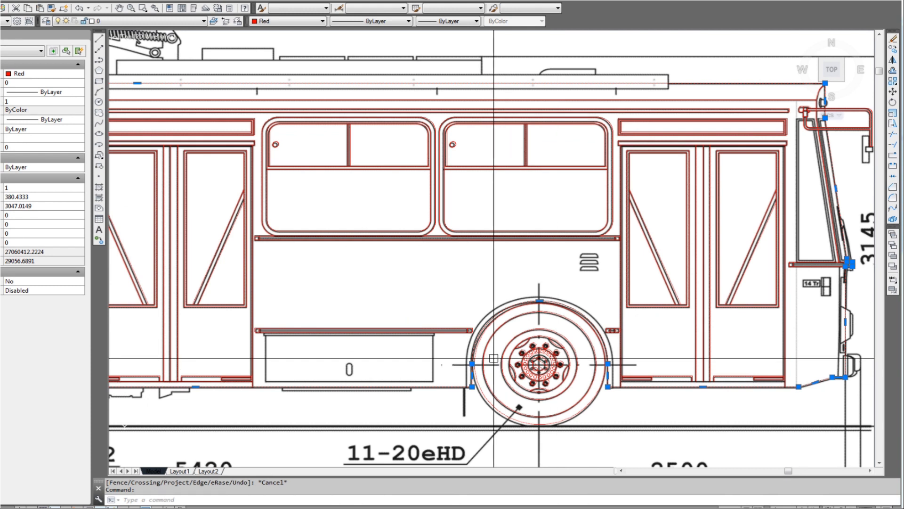
pyautogui.moveTo(539, 364); pyautogui.dragTo(500, 361, button='middle')
pyautogui.scroll(3, 422, 399)
pyautogui.press('Escape')
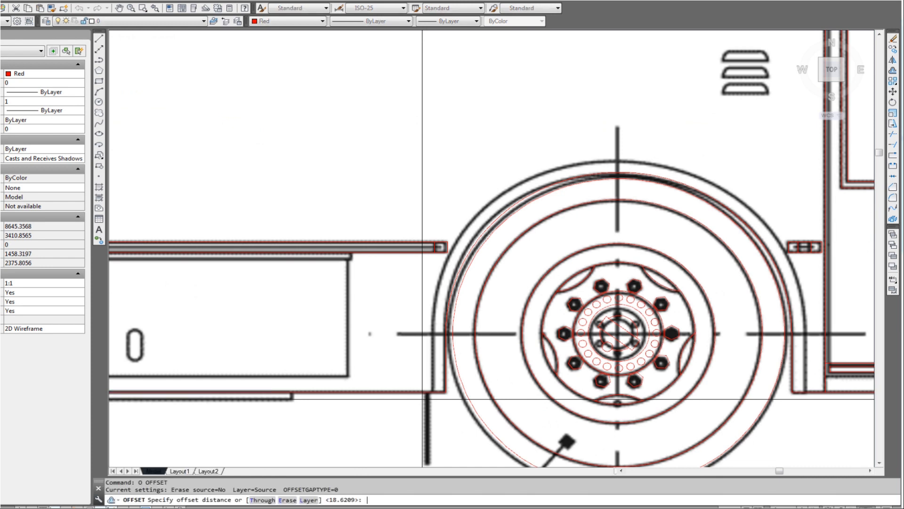
# Offset the body outline toward the body side, picking the distance between the inner and outer wheel-arch edges on the reference image
pyautogui.scroll(2, 445, 390)
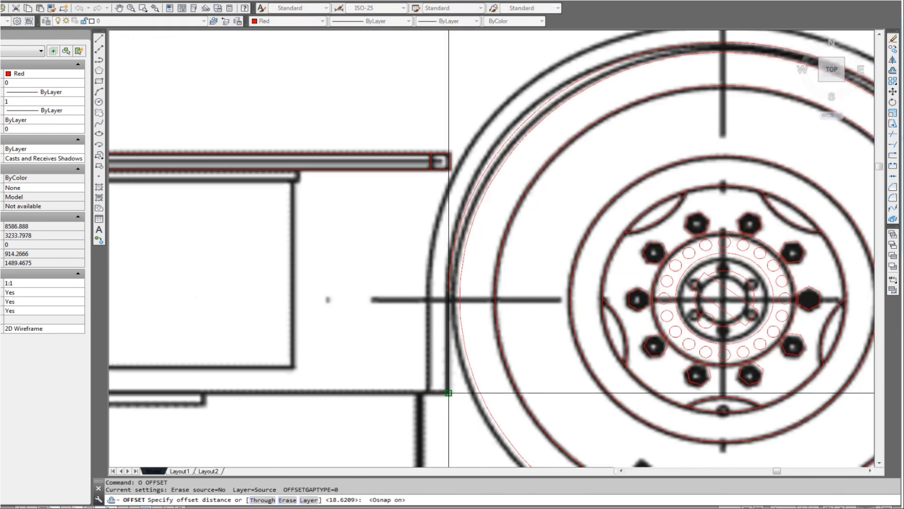
pyautogui.click(429, 392)
pyautogui.press('F3')
pyautogui.click(426, 394)
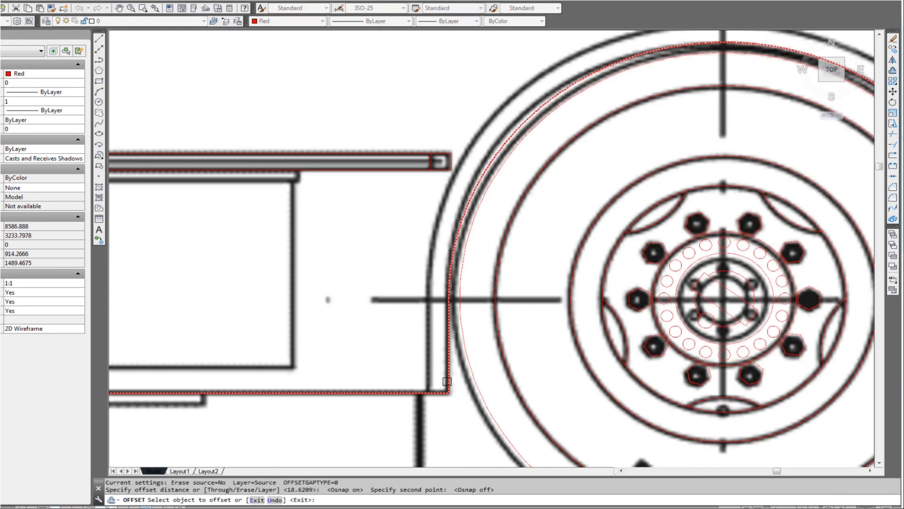
pyautogui.scroll(-9, 426, 373)
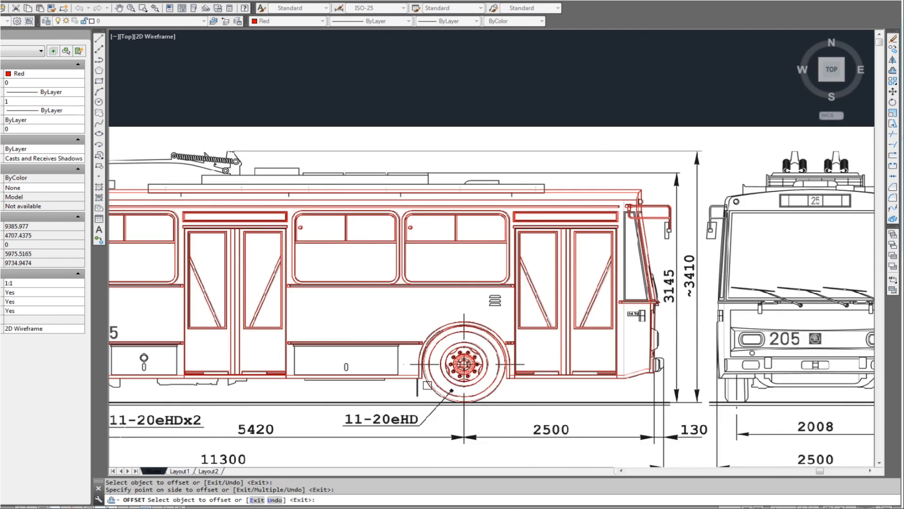
pyautogui.press('Escape')
# Trim the offset outline beside the rear wheel's outer arch line, using that arch as the cutting edge
pyautogui.moveTo(454, 391)
pyautogui.mouseDown(button='middle')
pyautogui.moveTo(691, 388)
pyautogui.moveTo(751, 375)
pyautogui.mouseUp(button='middle')
pyautogui.click(500, 396)
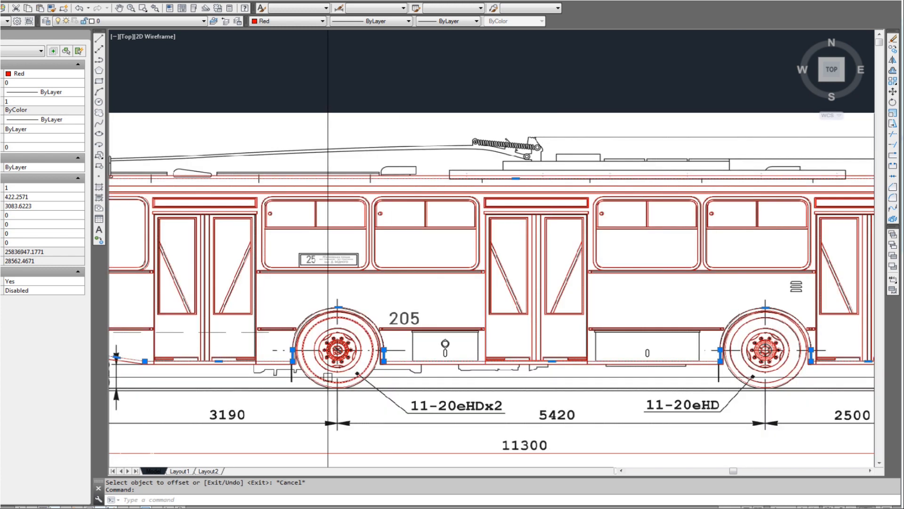
pyautogui.scroll(4, 292, 360)
pyautogui.press('Escape')
pyautogui.write('tr')
pyautogui.press('Return')
pyautogui.click(299, 344)
pyautogui.scroll(-4, 296, 344)
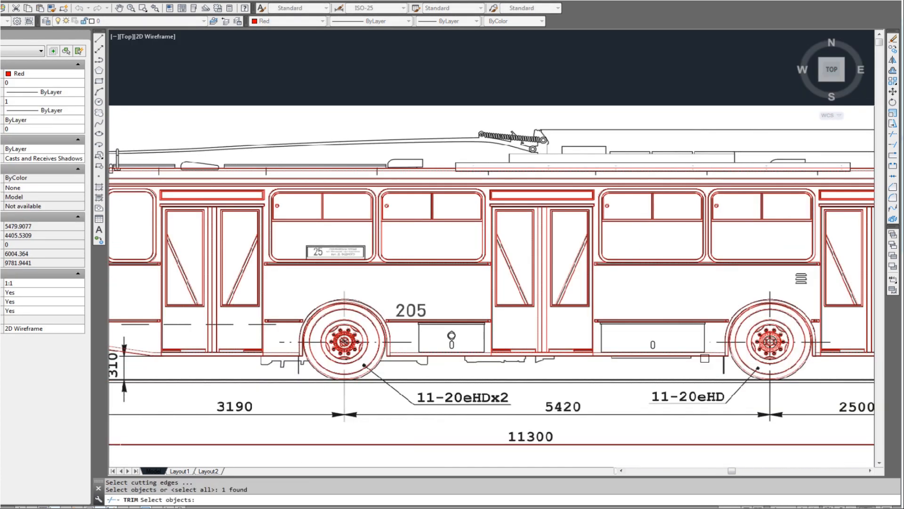
pyautogui.scroll(4, 287, 357)
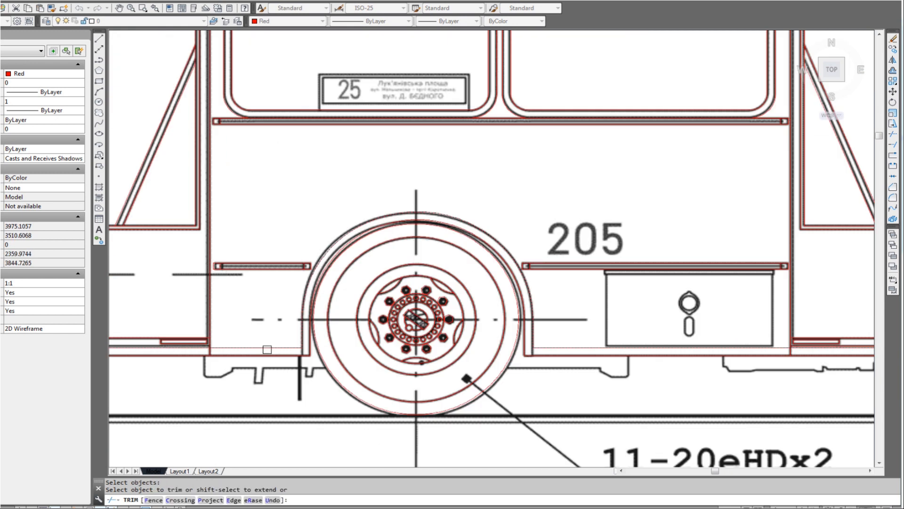
pyautogui.click(267, 348)
pyautogui.scroll(-4, 351, 362)
# Trim the offset outline between the front wheel arch and the front door, and finish trimming
pyautogui.moveTo(631, 363); pyautogui.dragTo(383, 360, button='middle')
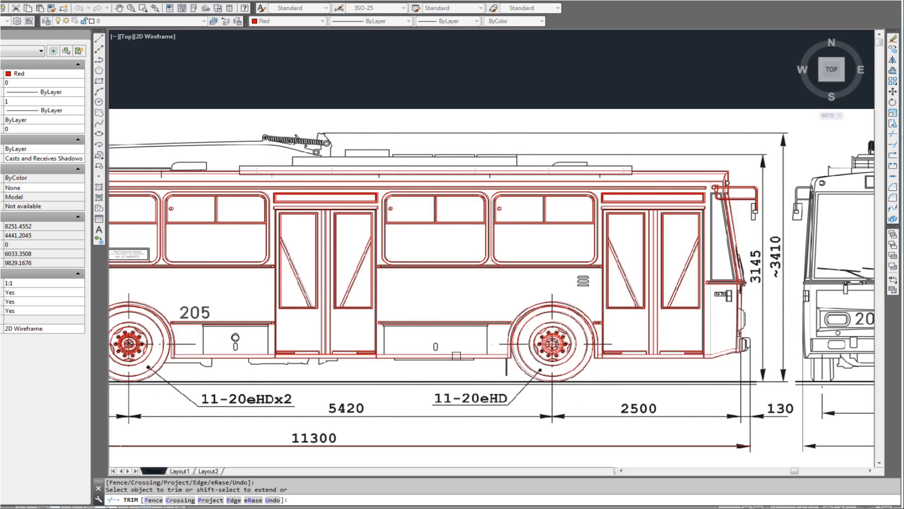
pyautogui.scroll(4, 614, 362)
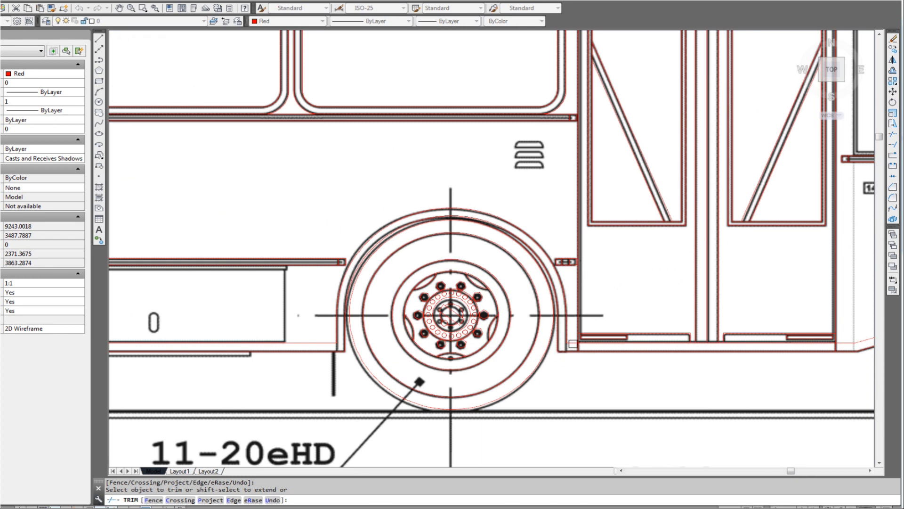
pyautogui.press('Escape')
# Delete the leftover offset outline that runs around the front, roof and rear of the body
pyautogui.scroll(-2, 617, 362)
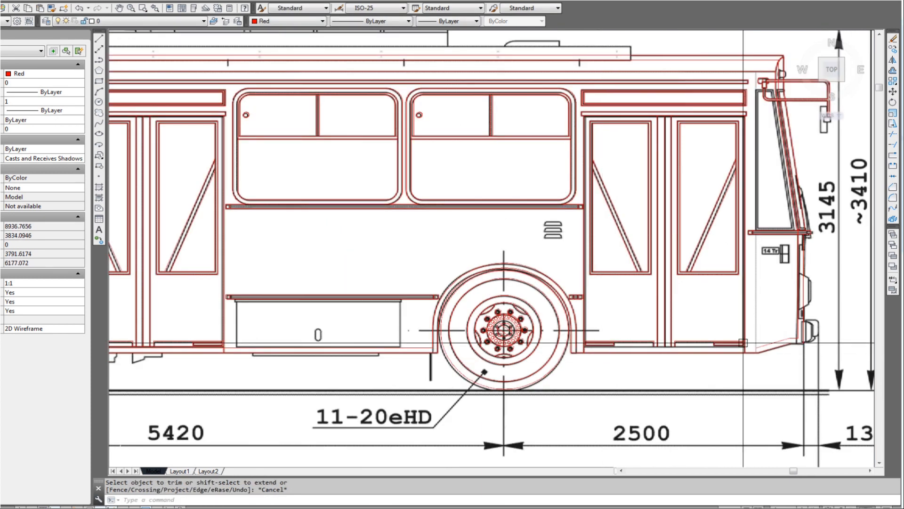
pyautogui.click(770, 343)
pyautogui.scroll(-5, 723, 326)
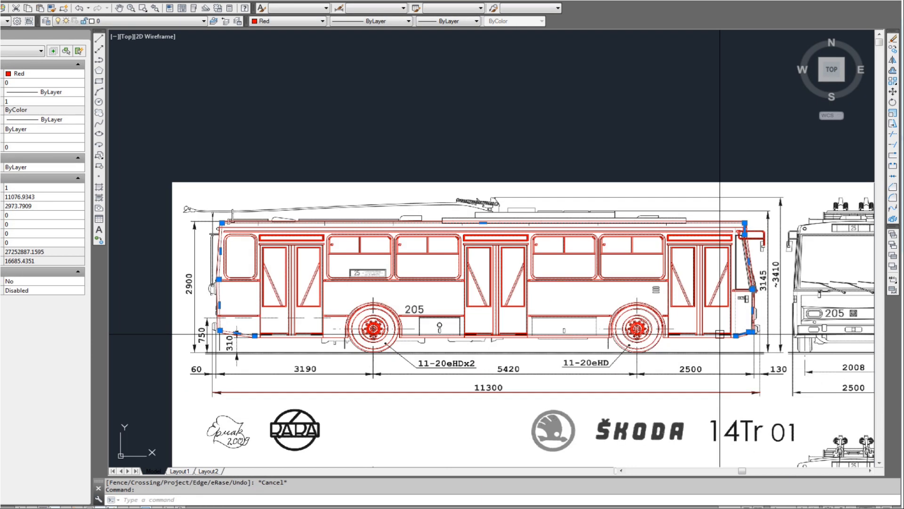
pyautogui.moveTo(681, 340); pyautogui.dragTo(644, 347, button='middle')
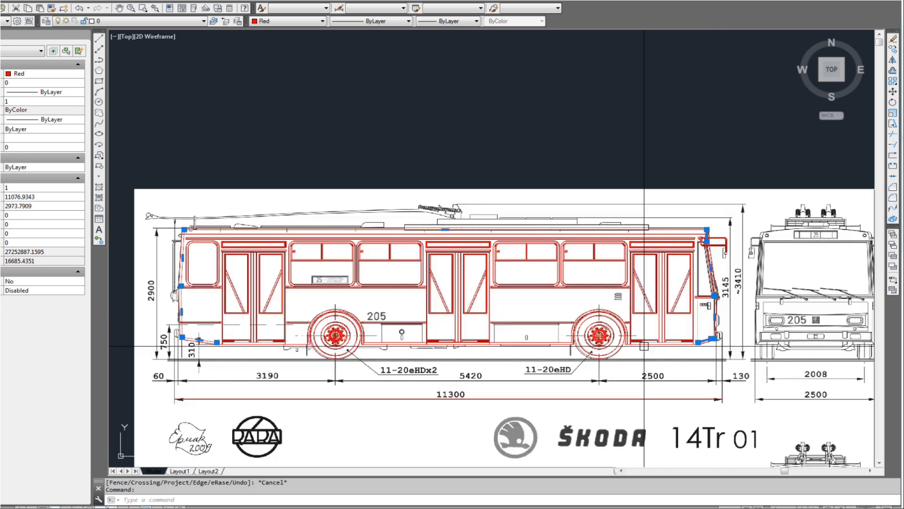
pyautogui.press('Delete')
# Trim away the offset line running along the lower body between the rear and front wheel arches
pyautogui.scroll(5, 375, 333)
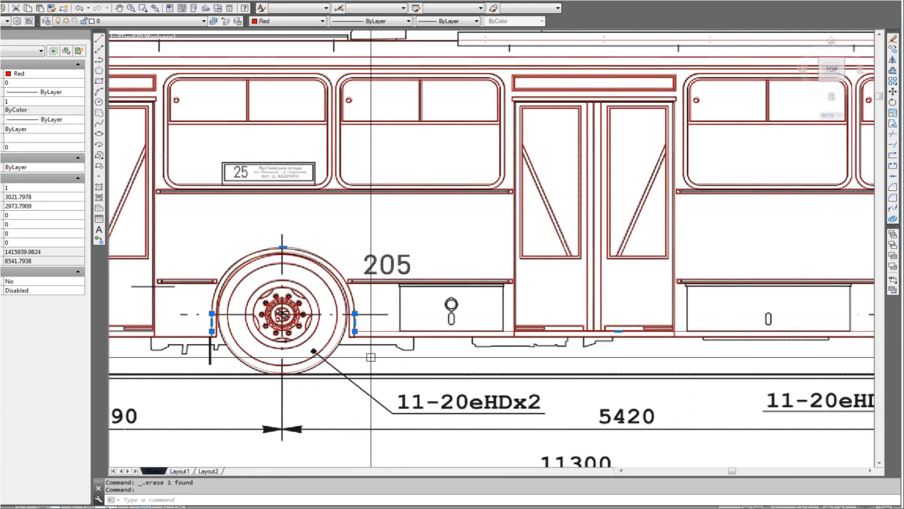
pyautogui.press('Escape')
pyautogui.scroll(2, 363, 341)
pyautogui.write('tr')
pyautogui.press('Return')
pyautogui.click(362, 325)
pyautogui.scroll(-2, 363, 321)
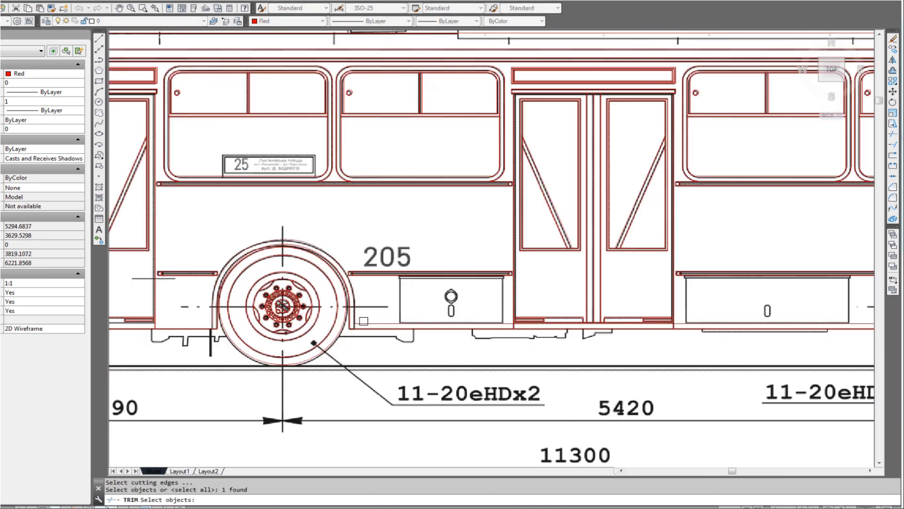
pyautogui.press('Return')
pyautogui.scroll(-3, 366, 323)
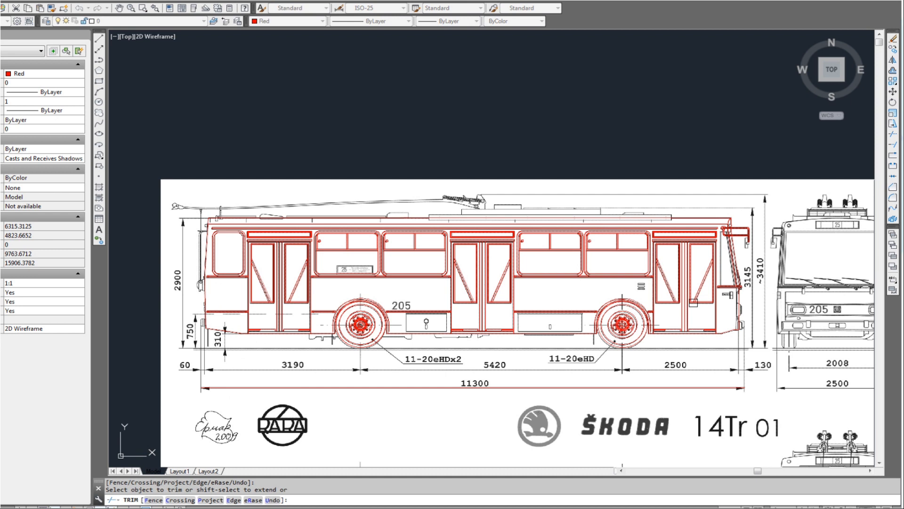
pyautogui.scroll(2, 499, 337)
pyautogui.press('Escape')
# Extend the front wheel's outer arch line on its rear side down to the body's lower edge
pyautogui.scroll(3, 523, 360)
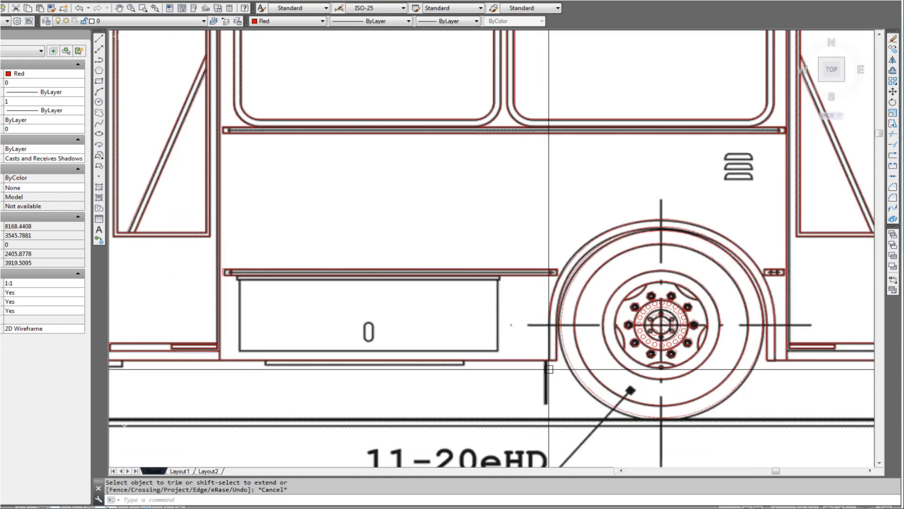
pyautogui.scroll(2, 548, 369)
pyautogui.press('Escape')
pyautogui.write('ex')
pyautogui.press('Return')
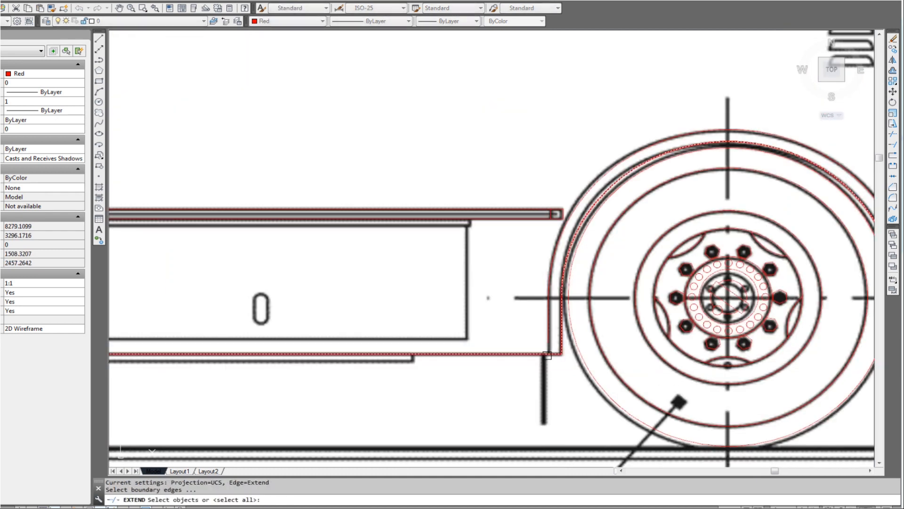
pyautogui.click(547, 336)
pyautogui.scroll(-4, 311, 332)
# Extend both ends of the rear wheel's outer arch line down to the body's lower edge
pyautogui.moveTo(311, 332); pyautogui.dragTo(866, 334, button='middle')
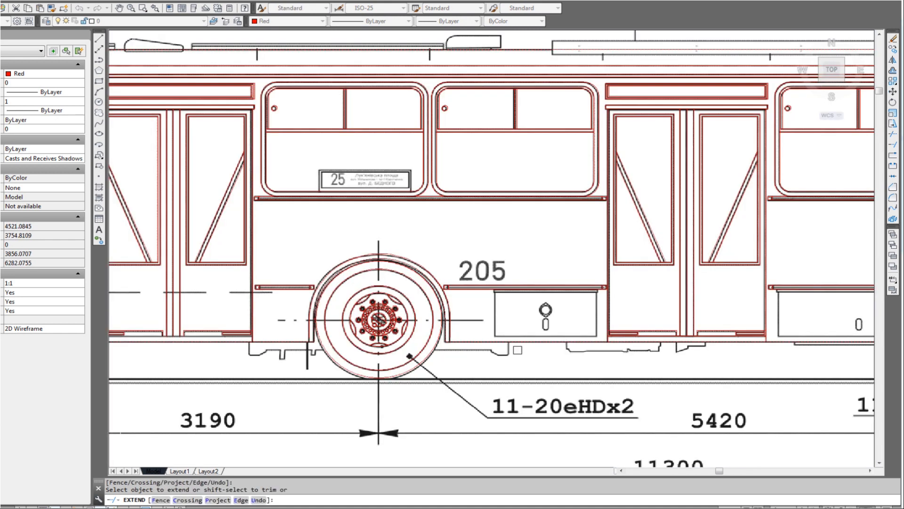
pyautogui.scroll(5, 440, 353)
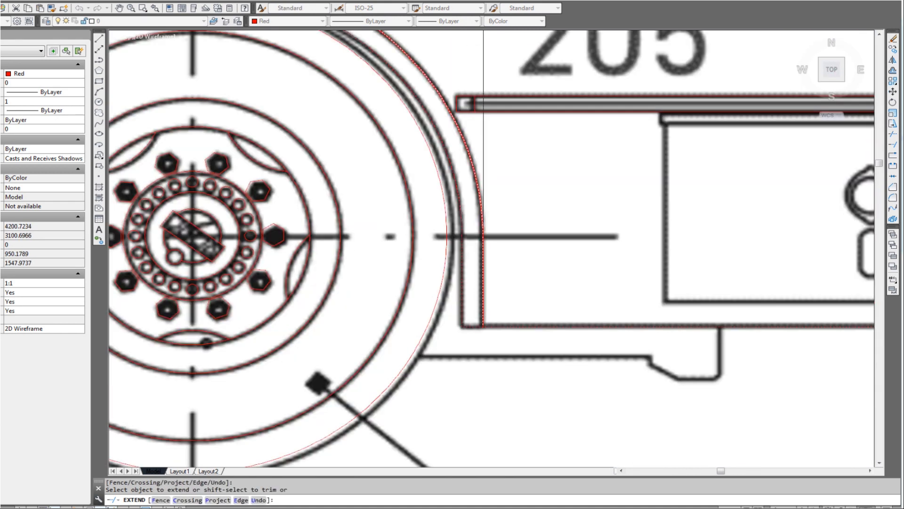
pyautogui.scroll(-2, 483, 325)
pyautogui.scroll(2, 257, 318)
pyautogui.click(256, 314)
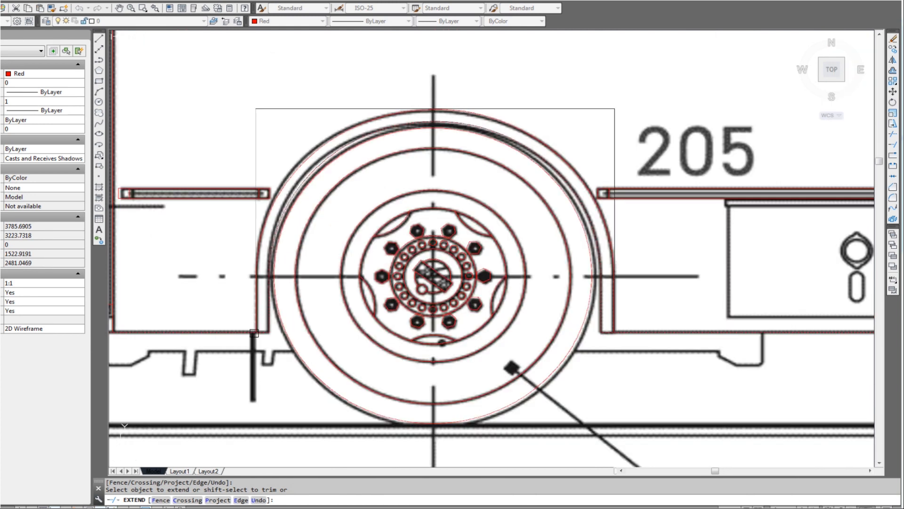
# Extend the front wheel's outer arch line beside the front door down to the lower edge and finish extending
pyautogui.scroll(-3, 337, 366)
pyautogui.moveTo(801, 342); pyautogui.dragTo(145, 337, button='middle')
pyautogui.scroll(2, 424, 340)
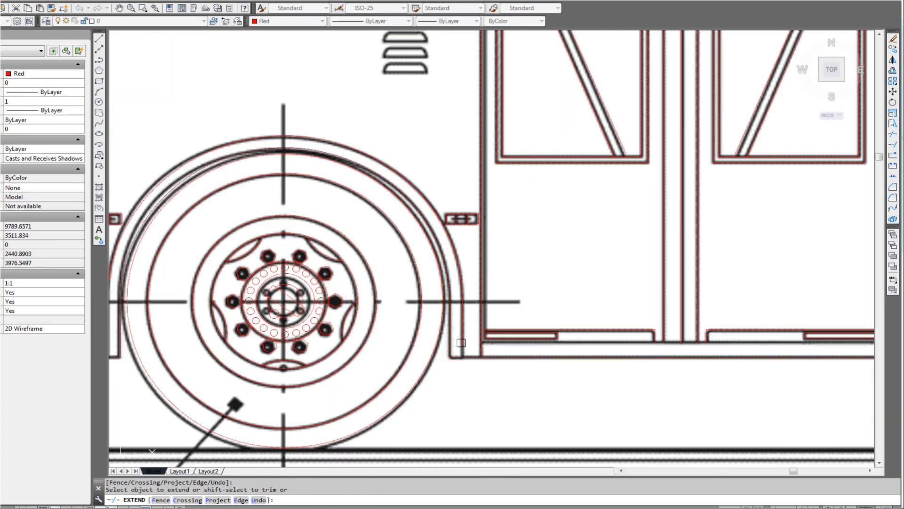
pyautogui.click(463, 333)
pyautogui.scroll(-4, 464, 334)
pyautogui.press('Escape')
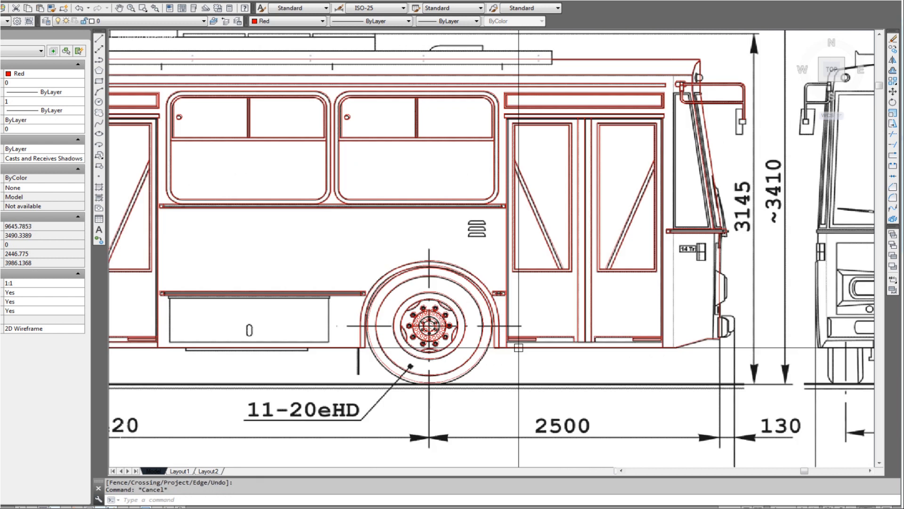
# Draw a rectangle over the hatch panel between the middle door and the front wheel
pyautogui.moveTo(353, 345); pyautogui.dragTo(573, 331, button='middle')
pyautogui.scroll(2, 424, 302)
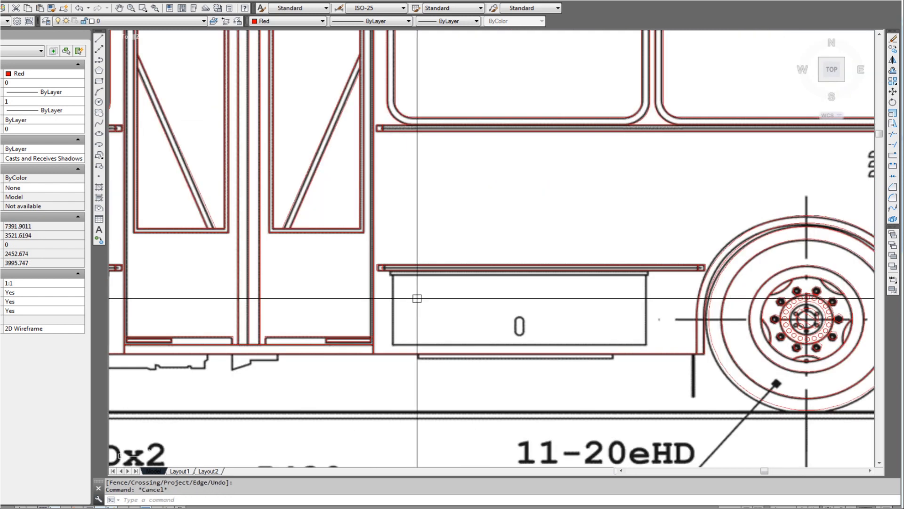
pyautogui.write('rec')
pyautogui.press('Return')
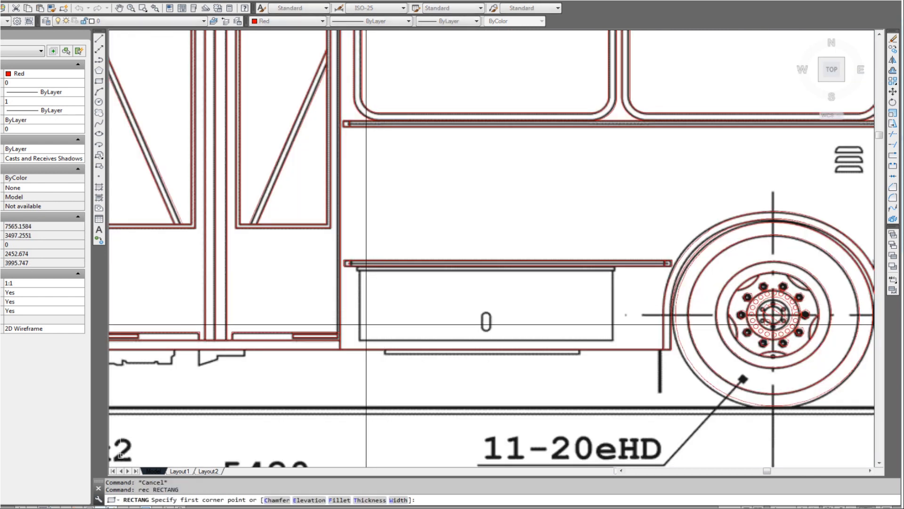
pyautogui.scroll(2, 364, 330)
pyautogui.click(356, 348)
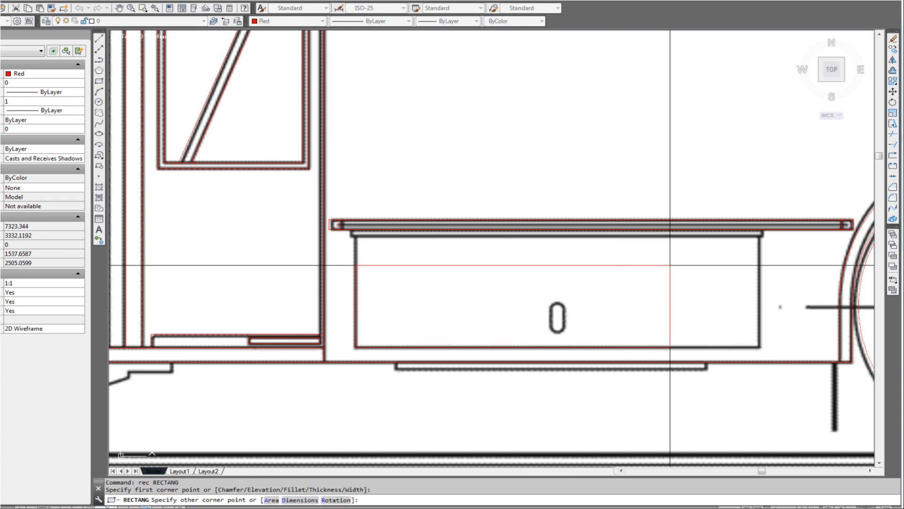
pyautogui.click(759, 237)
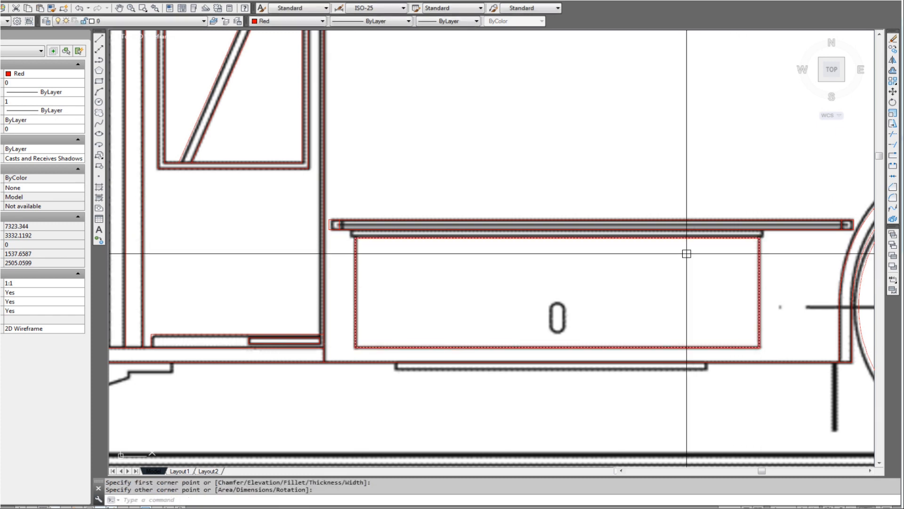
# Draw a narrow rectangle over the ledge between the hatch panel and the lower trim strip, slightly wider than the panel
pyautogui.scroll(4, 351, 237)
pyautogui.press('Return')
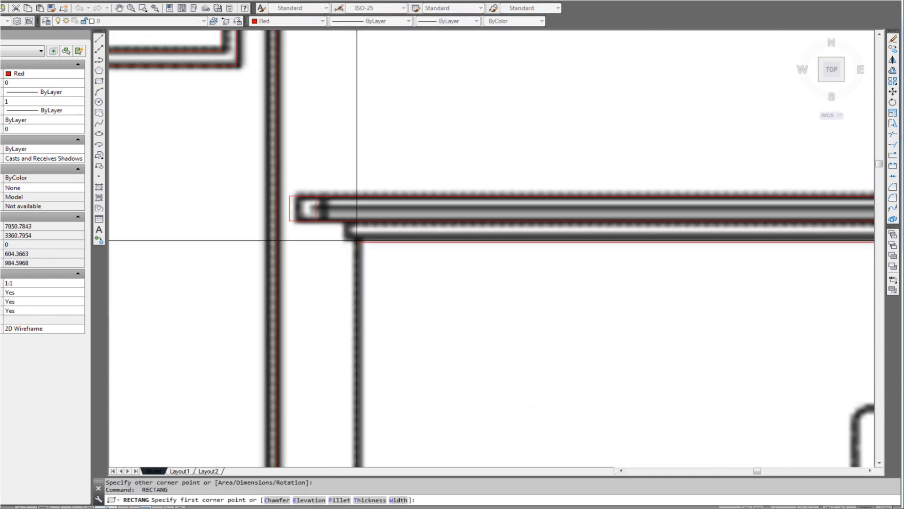
pyautogui.press('F3')
pyautogui.click(349, 242)
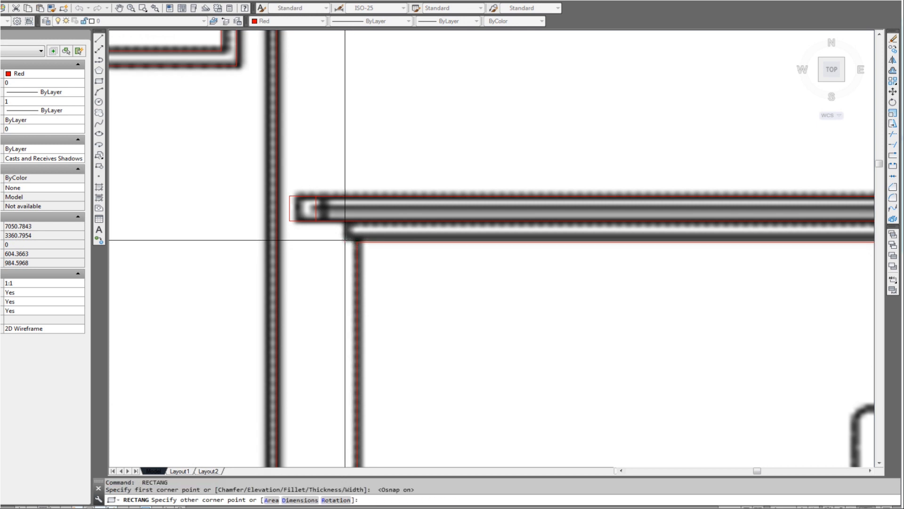
pyautogui.scroll(-4, 362, 241)
pyautogui.moveTo(765, 238); pyautogui.dragTo(656, 256, button='middle')
pyautogui.scroll(8, 656, 262)
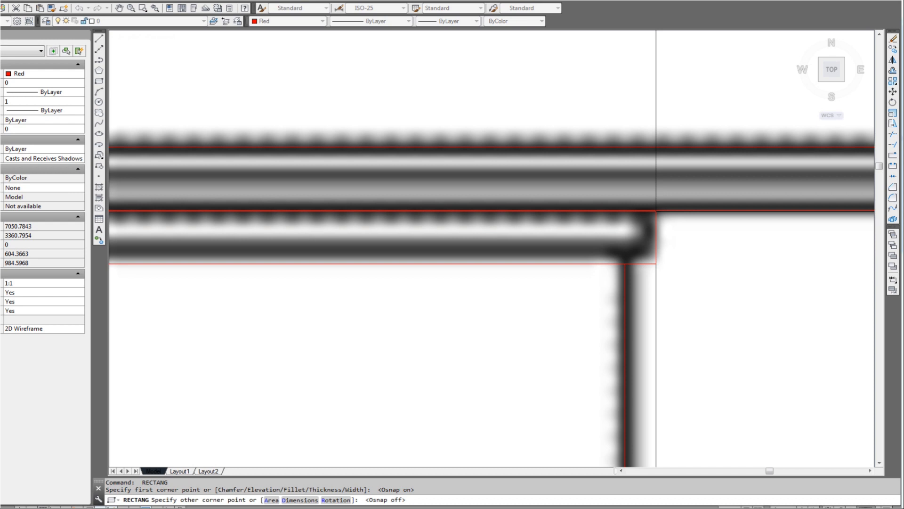
pyautogui.click(658, 216)
pyautogui.scroll(-5, 636, 262)
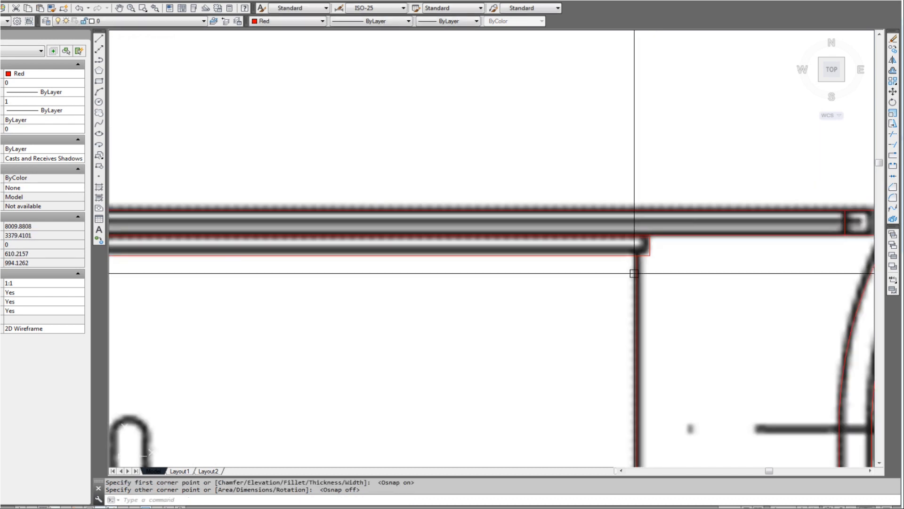
# Draw a rectangle enclosing the upright oval slot in the hatch panel
pyautogui.scroll(6, 386, 337)
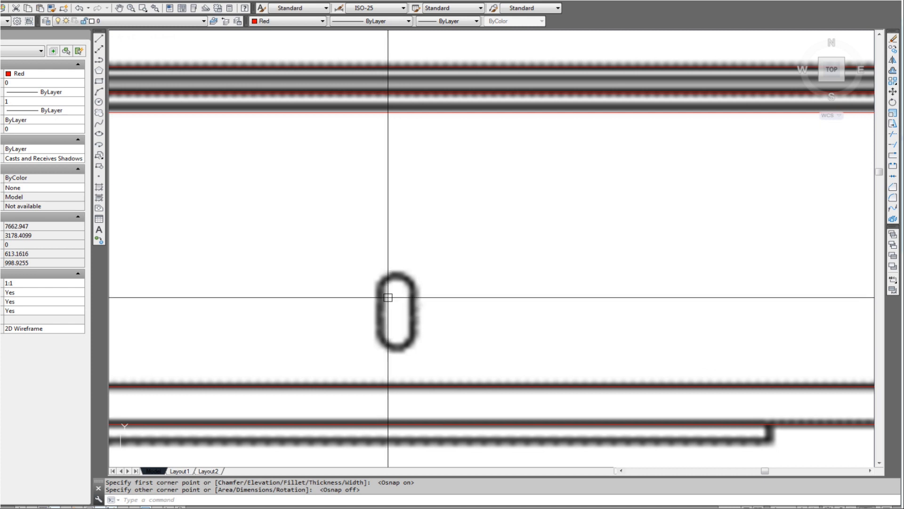
pyautogui.write('rec')
pyautogui.press('Return')
pyautogui.click(378, 272)
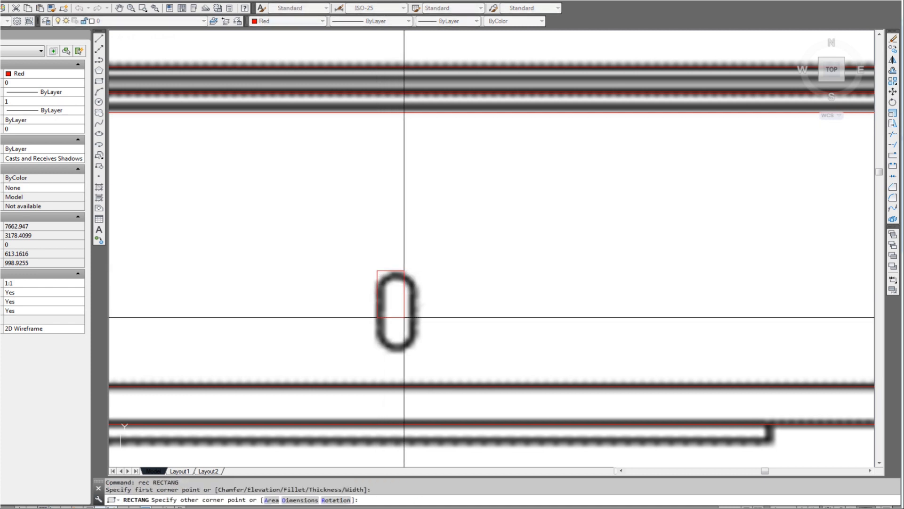
pyautogui.click(418, 353)
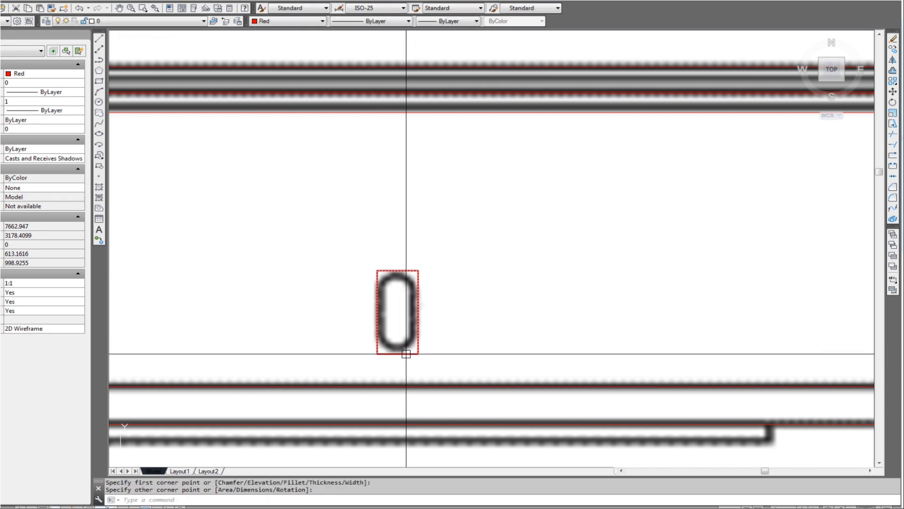
# Fillet all four corners of the slot rectangle with a radius of about 23.4 to follow the oval slot
pyautogui.write('f')
pyautogui.press('Return')
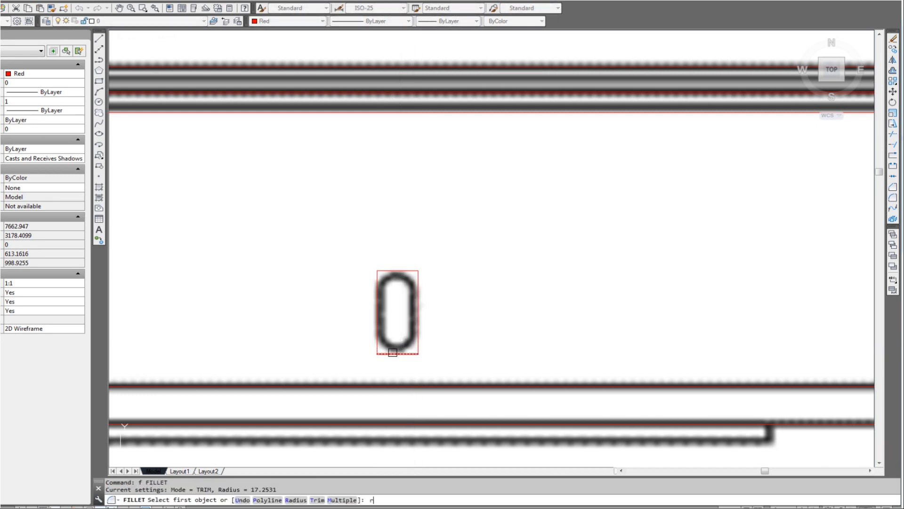
pyautogui.write('r')
pyautogui.press('Return')
pyautogui.scroll(4, 393, 352)
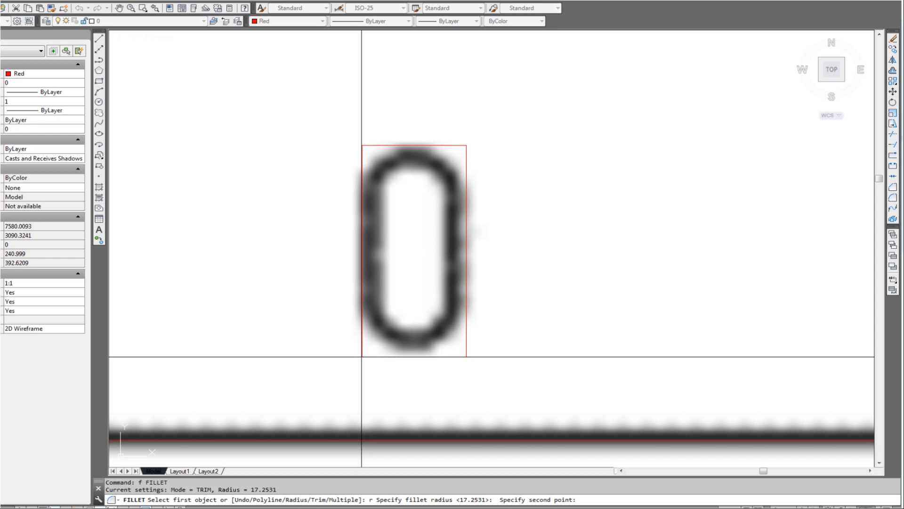
pyautogui.click(407, 354)
pyautogui.click(404, 356)
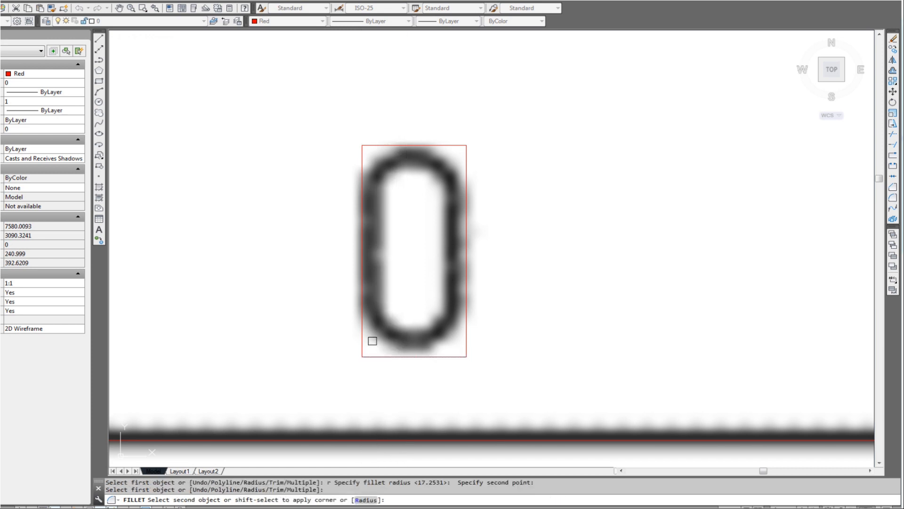
pyautogui.click(364, 330)
pyautogui.press('Return')
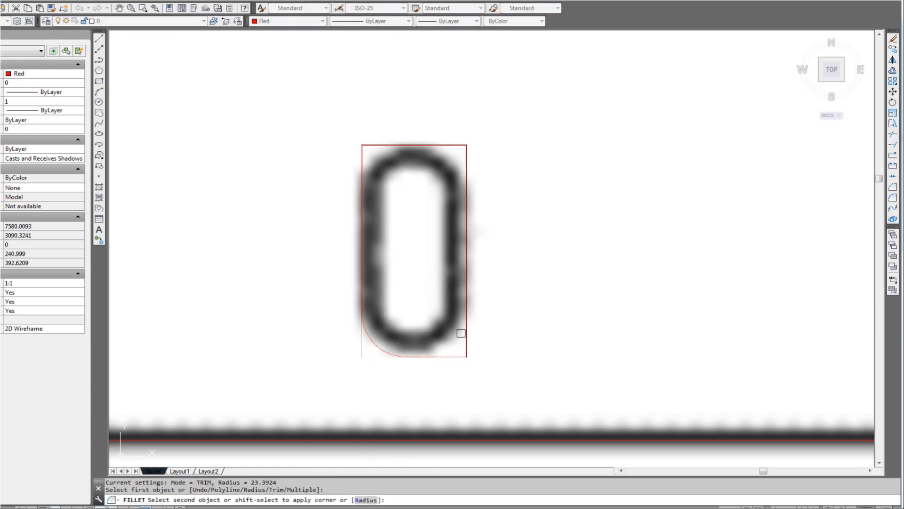
pyautogui.click(461, 333)
pyautogui.press('Return')
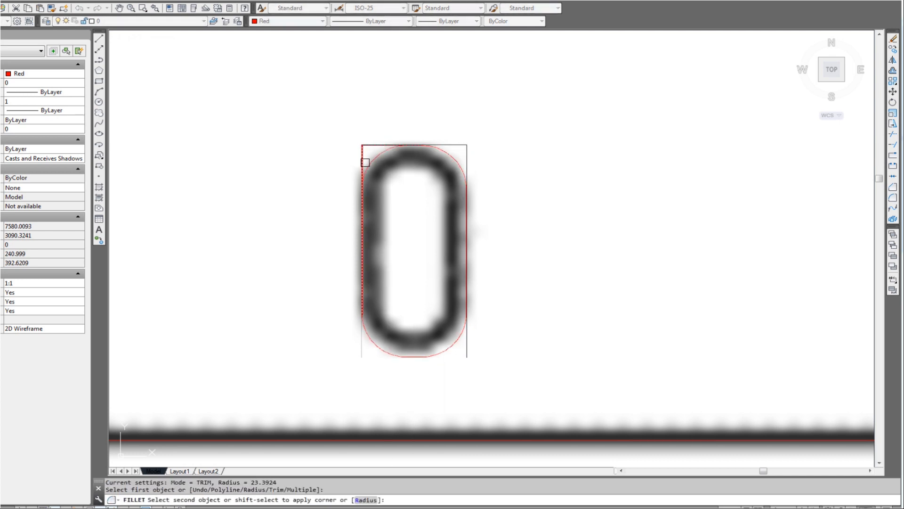
pyautogui.press('Escape')
pyautogui.scroll(-10, 384, 212)
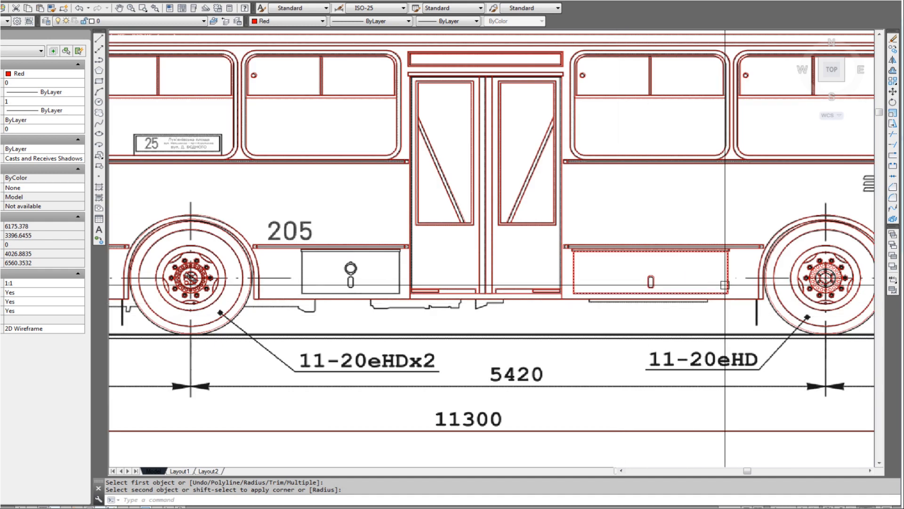
pyautogui.click(639, 275)
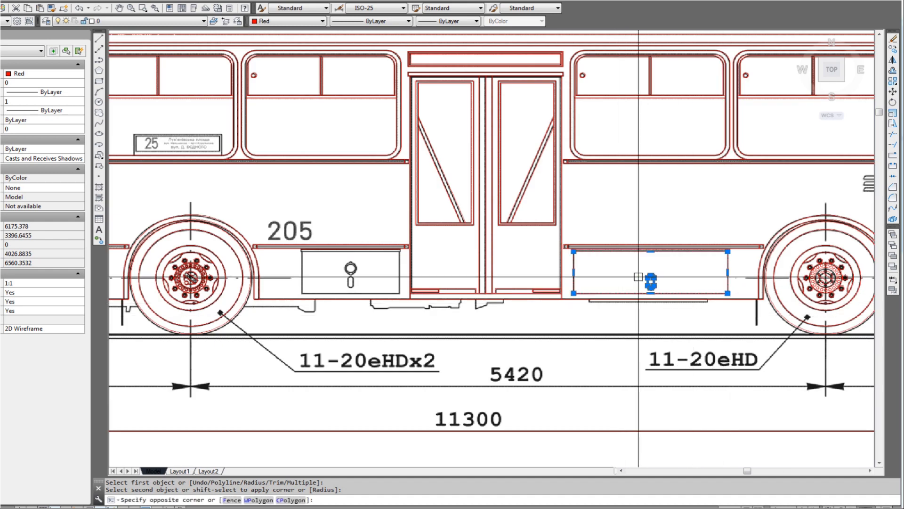
pyautogui.scroll(4, 602, 257)
pyautogui.click(616, 262)
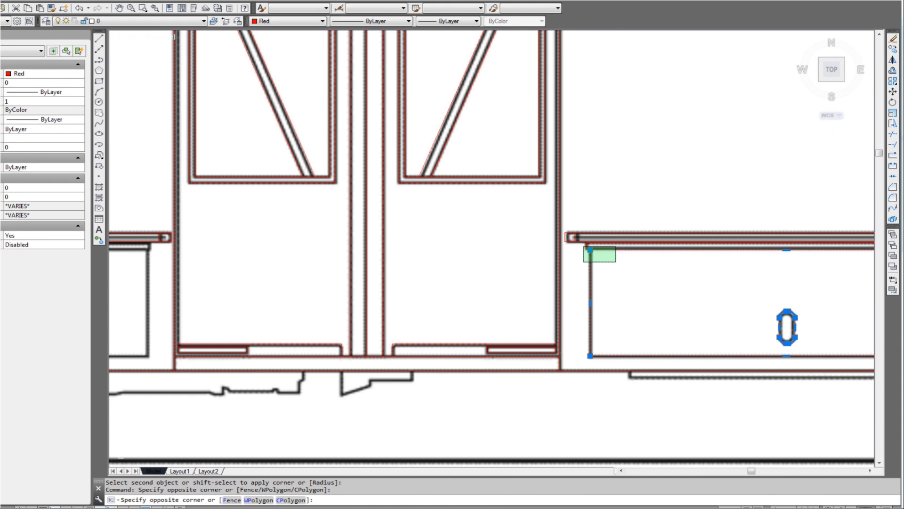
pyautogui.click(585, 248)
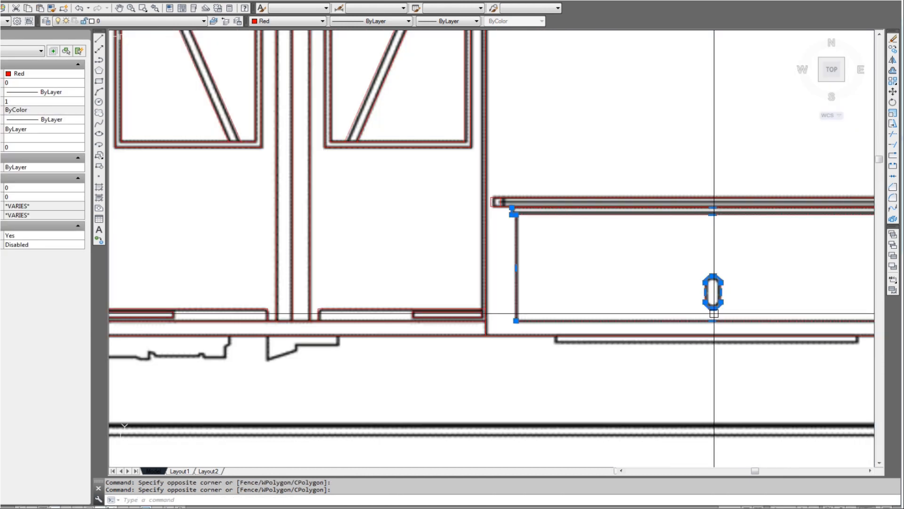
pyautogui.scroll(5, 714, 313)
pyautogui.click(698, 286)
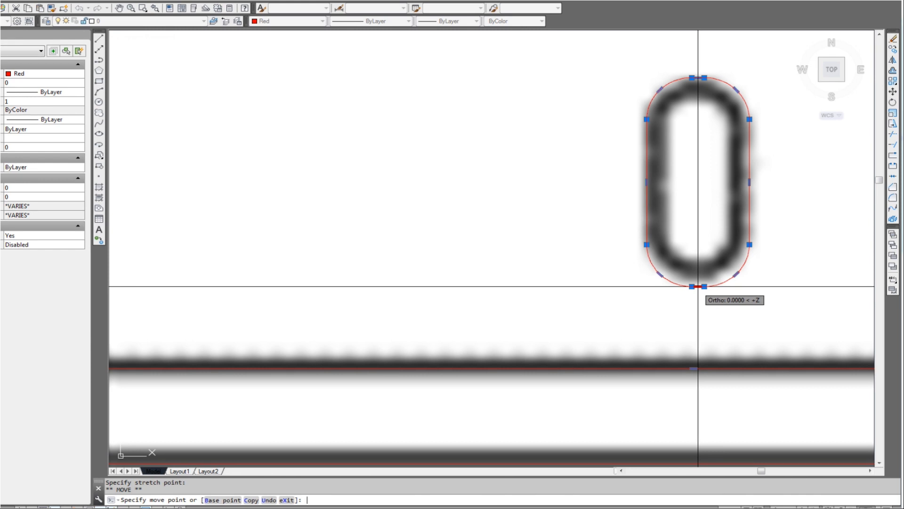
pyautogui.write('c')
pyautogui.press('Return')
pyautogui.scroll(-6, 698, 286)
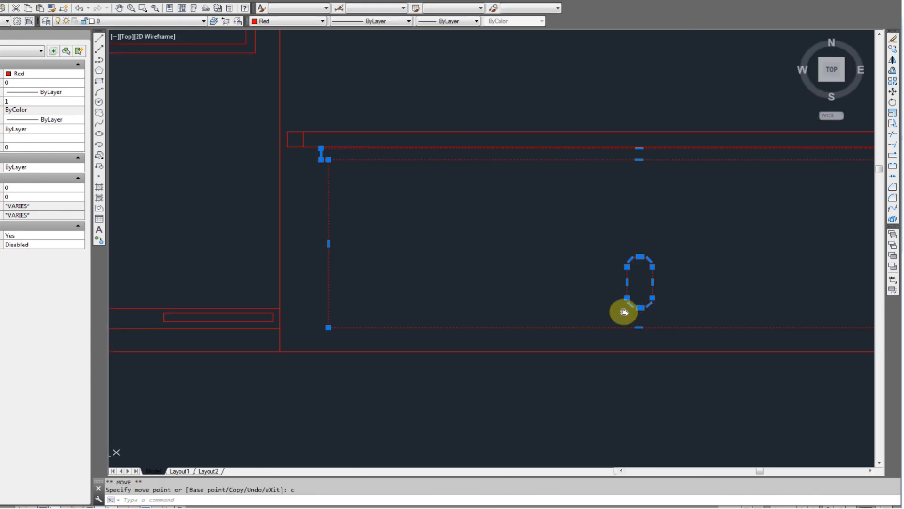
pyautogui.press('Escape')
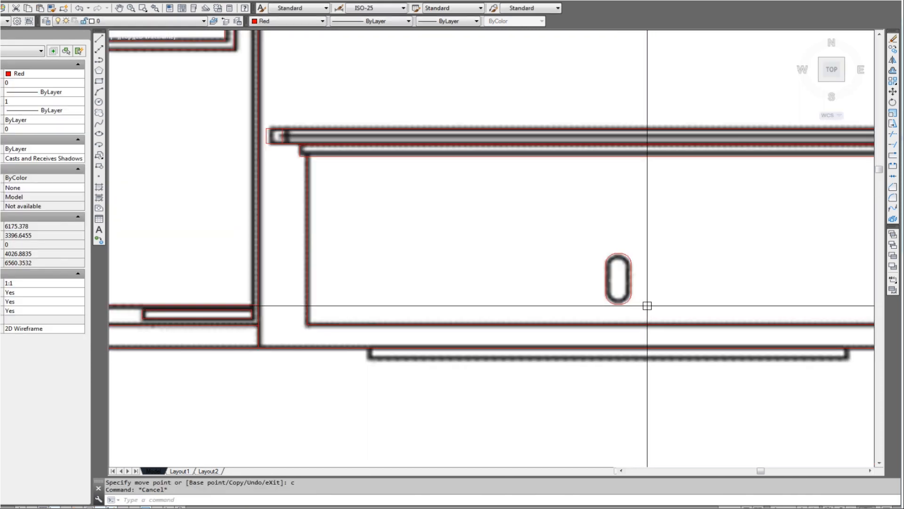
# Copy the hatch panel, ledge and slot outlines about 2573 units horizontally, aligning the slot with the one between the rear wheel and middle door
pyautogui.moveTo(644, 303); pyautogui.dragTo(626, 303, button='middle')
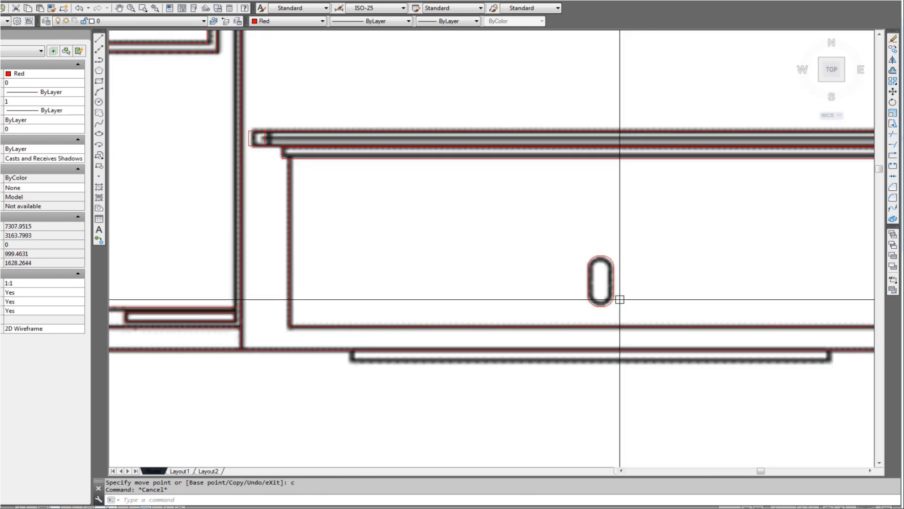
pyautogui.moveTo(624, 300); pyautogui.dragTo(581, 303, button='middle')
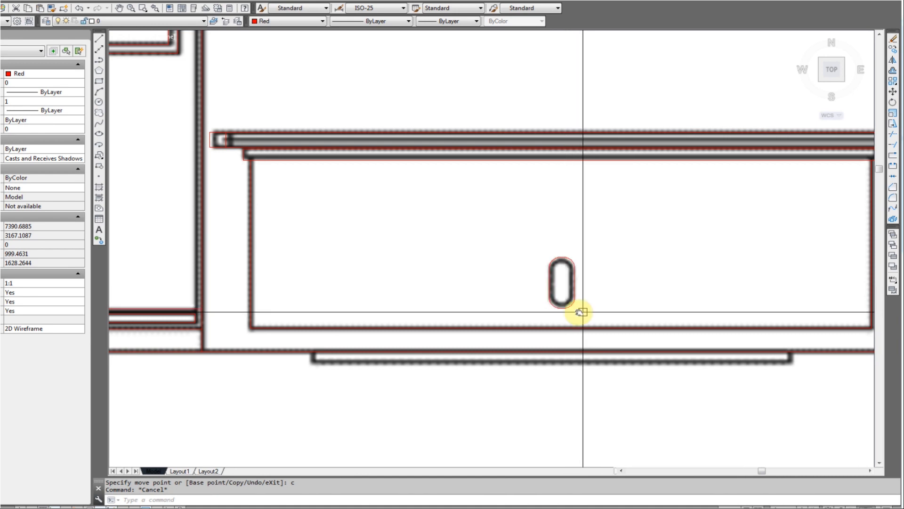
pyautogui.moveTo(581, 312); pyautogui.dragTo(562, 308, button='middle')
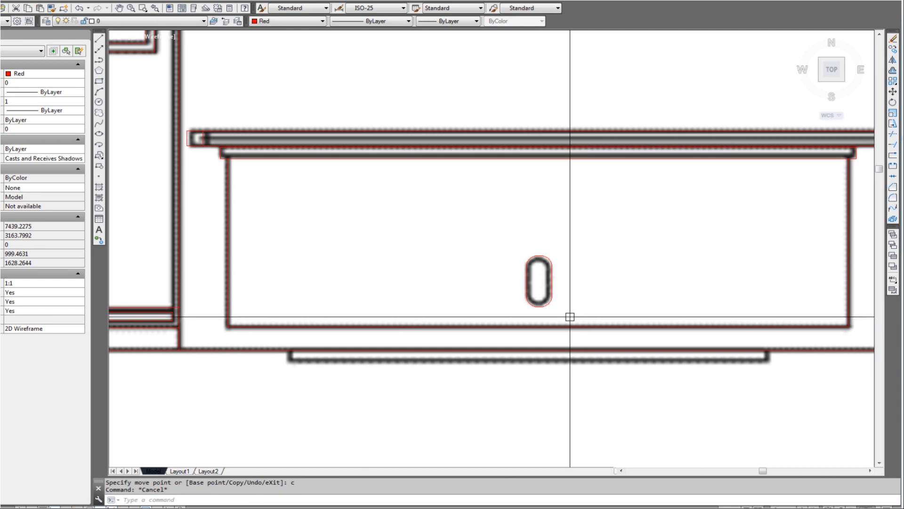
pyautogui.write('o')
pyautogui.press('Return')
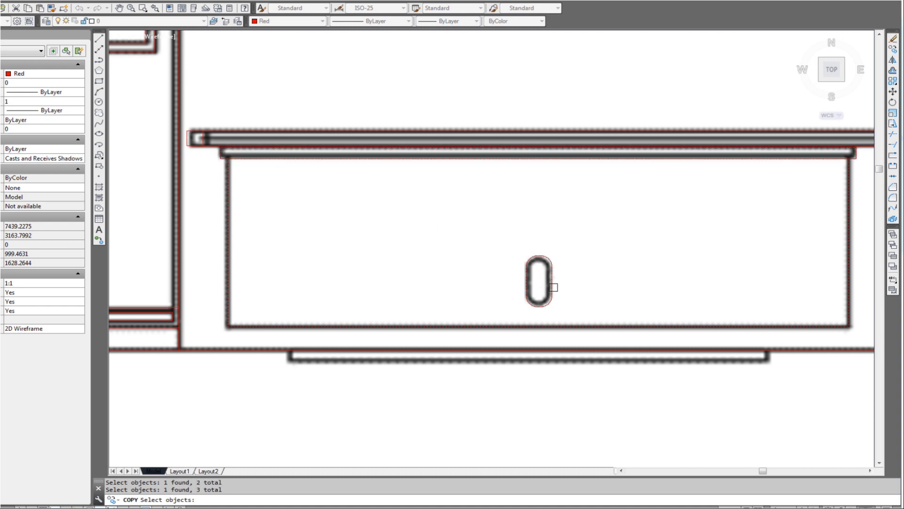
pyautogui.press('Return')
pyautogui.scroll(4, 538, 308)
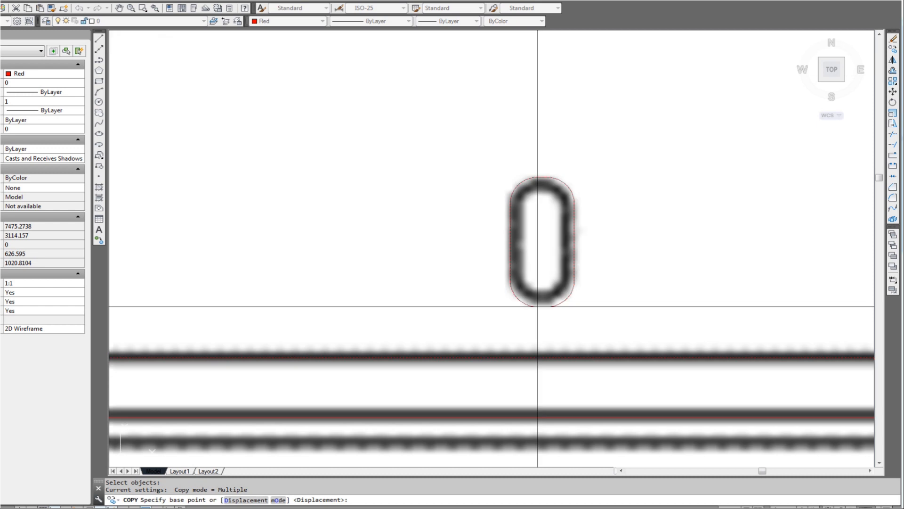
pyautogui.scroll(-6, 541, 306)
pyautogui.scroll(-4, 401, 304)
pyautogui.moveTo(331, 336); pyautogui.dragTo(646, 318, button='middle')
pyautogui.scroll(3, 466, 280)
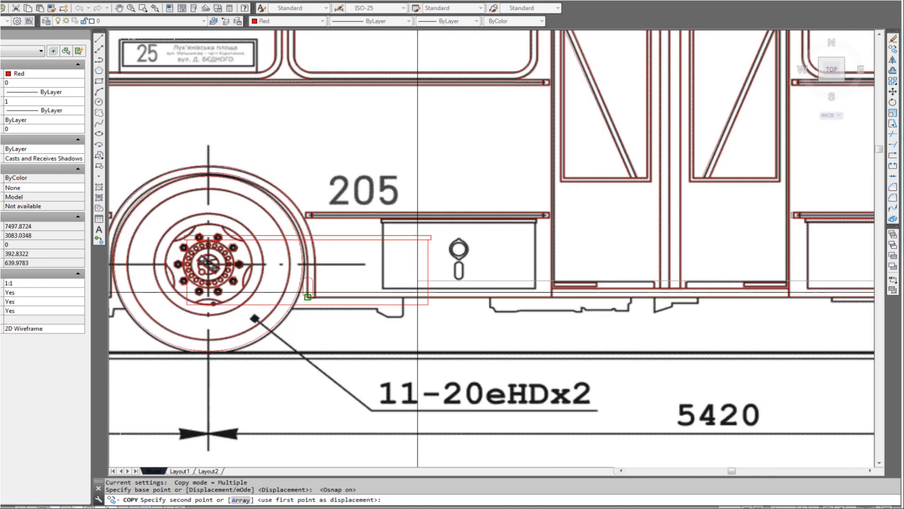
pyautogui.scroll(4, 464, 281)
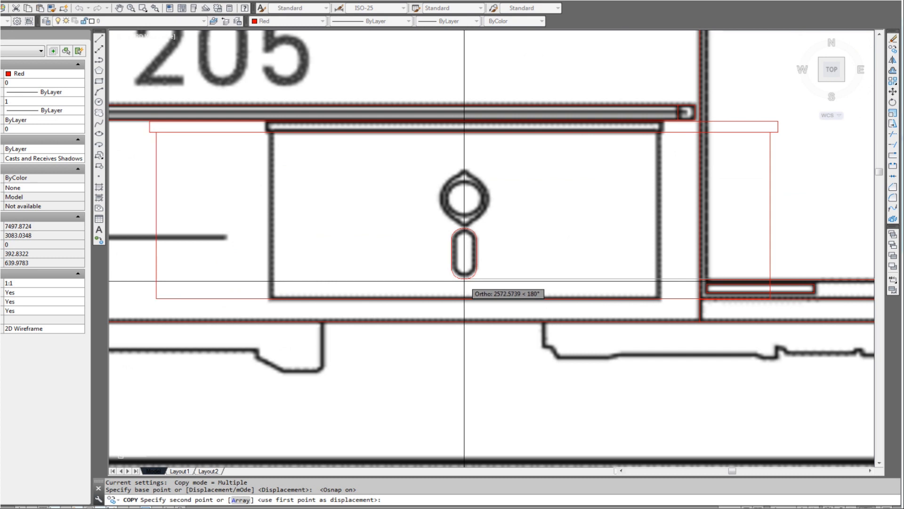
pyautogui.click(464, 281)
pyautogui.scroll(-2, 466, 279)
pyautogui.press('Escape')
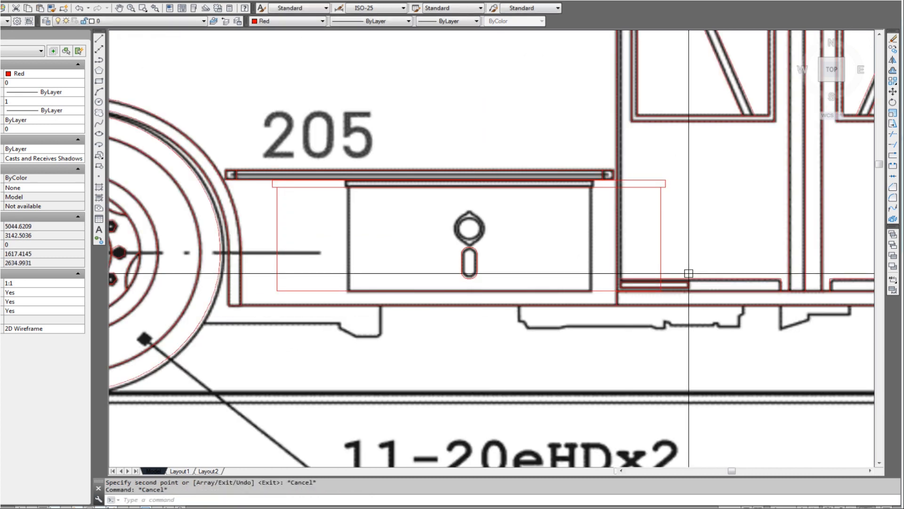
# Stretch the copied panel's and ledge's ends near the middle door inward to match the hatch in the reference image
pyautogui.scroll(2, 688, 274)
pyautogui.write('s')
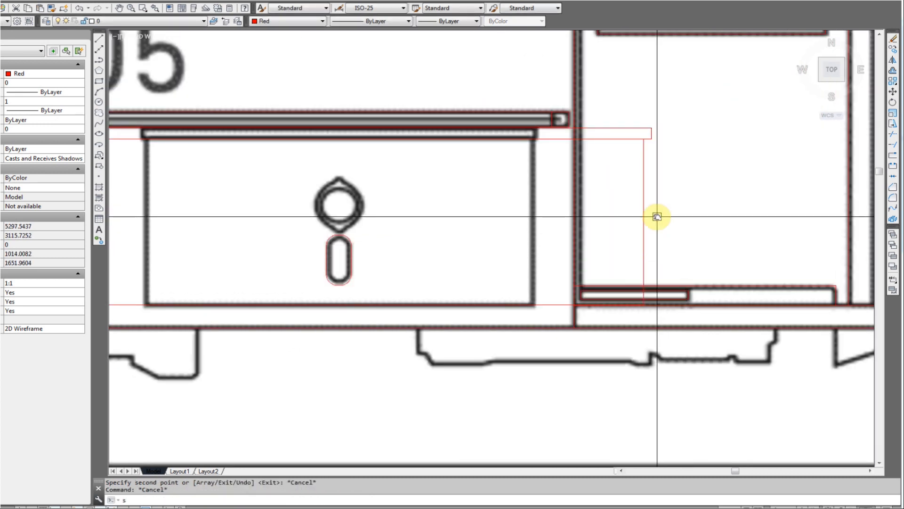
pyautogui.press('Return')
pyautogui.click(657, 108)
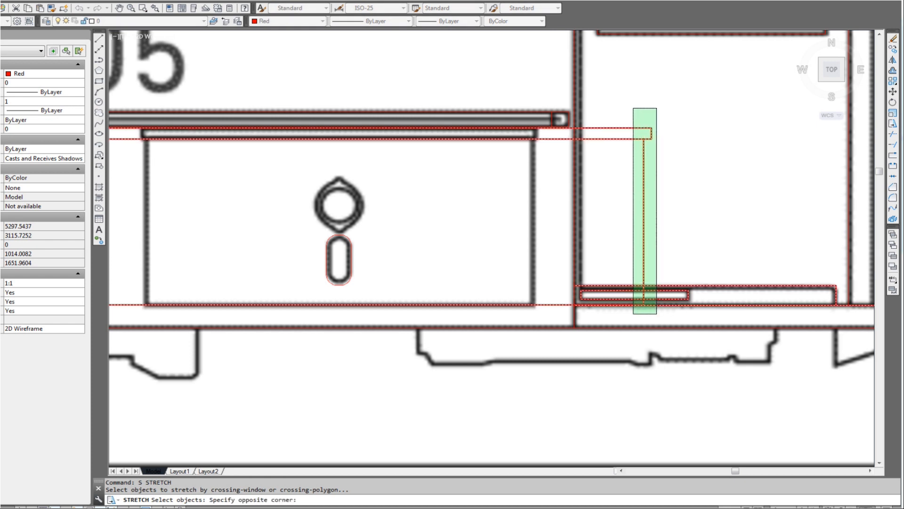
pyautogui.click(633, 313)
pyautogui.press('Return')
pyautogui.click(651, 137)
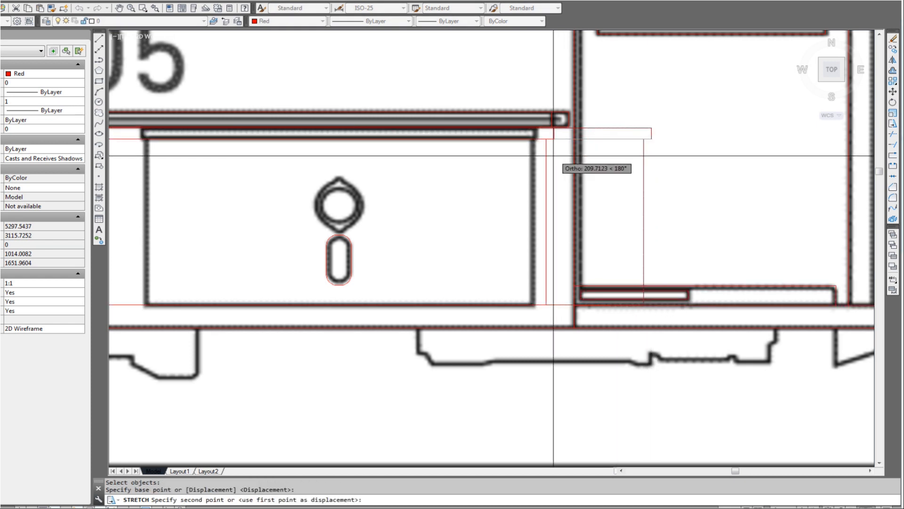
pyautogui.click(541, 156)
# Stretch the copied panel's and ledge's rear-wheel ends about 250 units inward to match the hatch edge
pyautogui.scroll(-2, 518, 189)
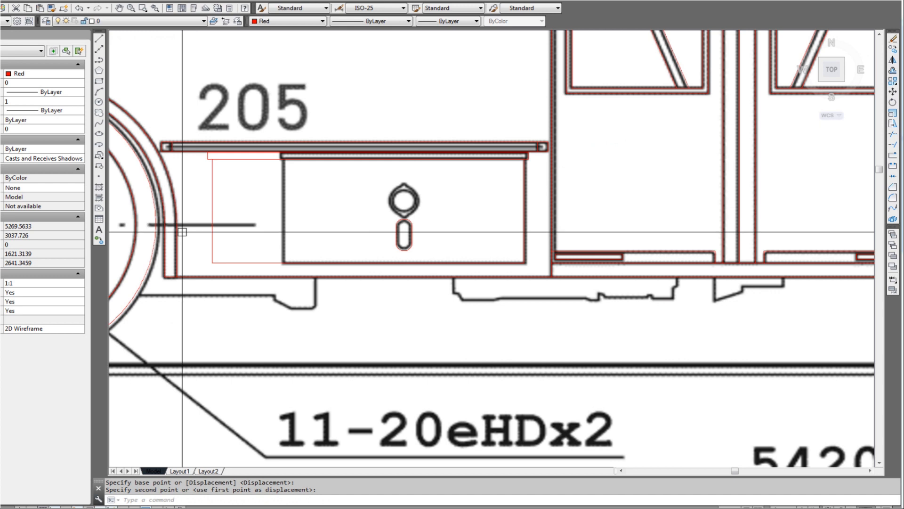
pyautogui.press('Return')
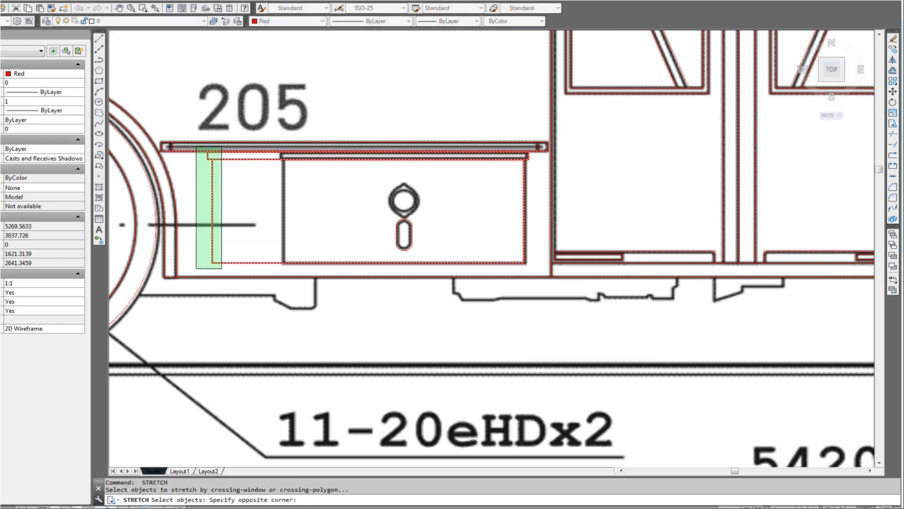
pyautogui.click(196, 268)
pyautogui.press('Return')
pyautogui.click(208, 159)
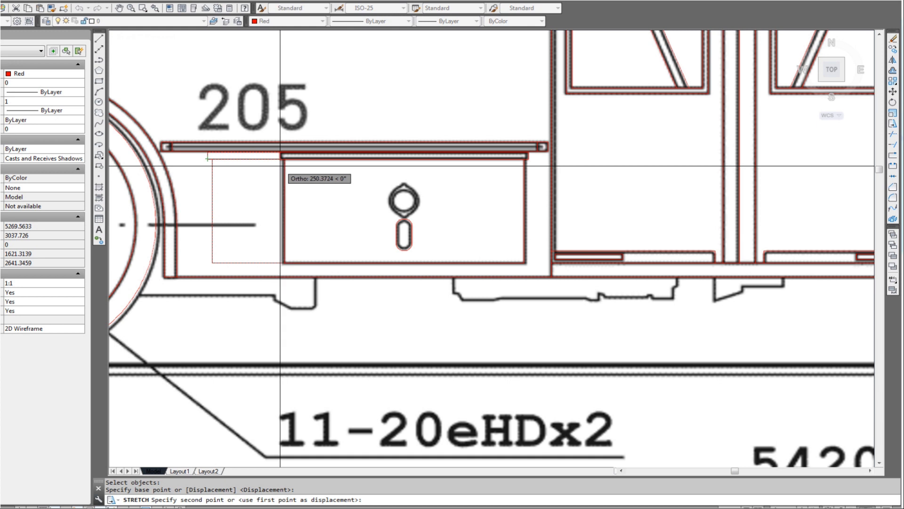
pyautogui.press('Escape')
# Draw a circle with a radius of about 37 over the inner ring of the lock above the copied slot
pyautogui.scroll(4, 464, 218)
pyautogui.scroll(-1, 389, 257)
pyautogui.scroll(3, 390, 250)
pyautogui.write('c')
pyautogui.press('Return')
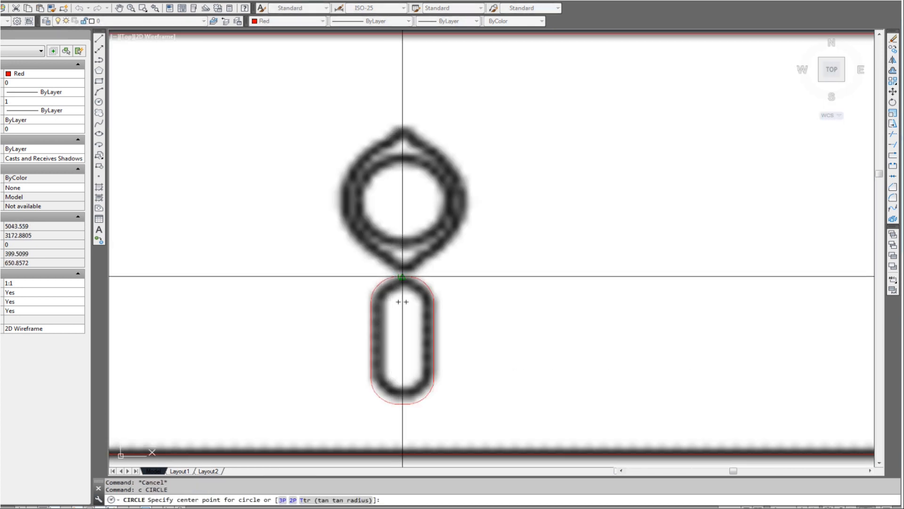
pyautogui.click(402, 199)
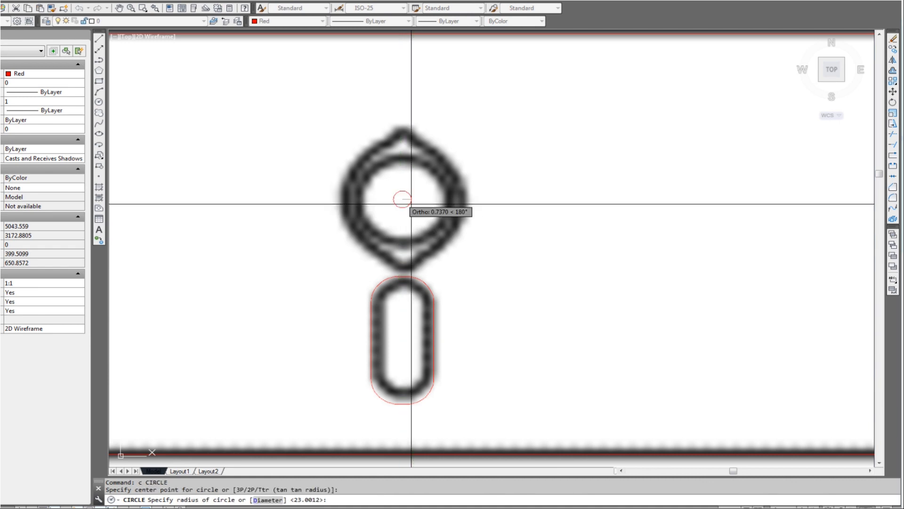
pyautogui.click(442, 229)
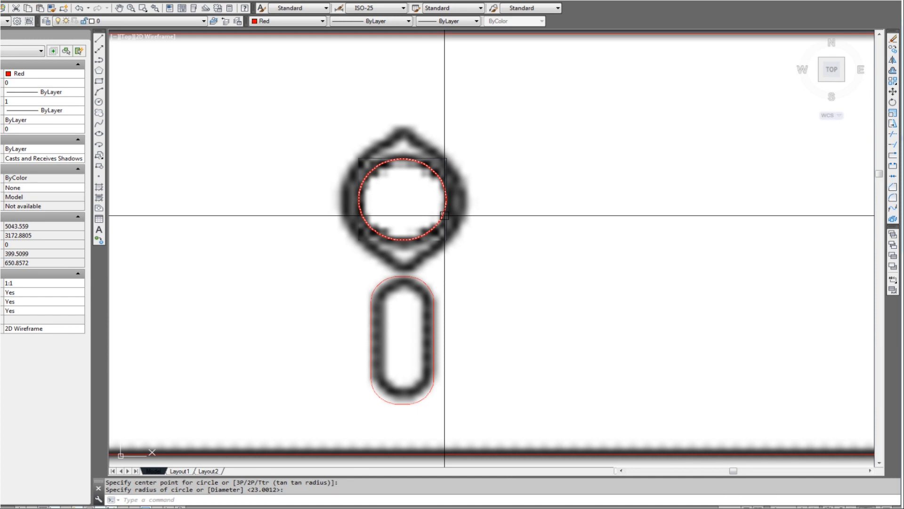
# Create a larger concentric copy of the lock circle, with a radius of about 56, along the lock's outer ring
pyautogui.click(445, 216)
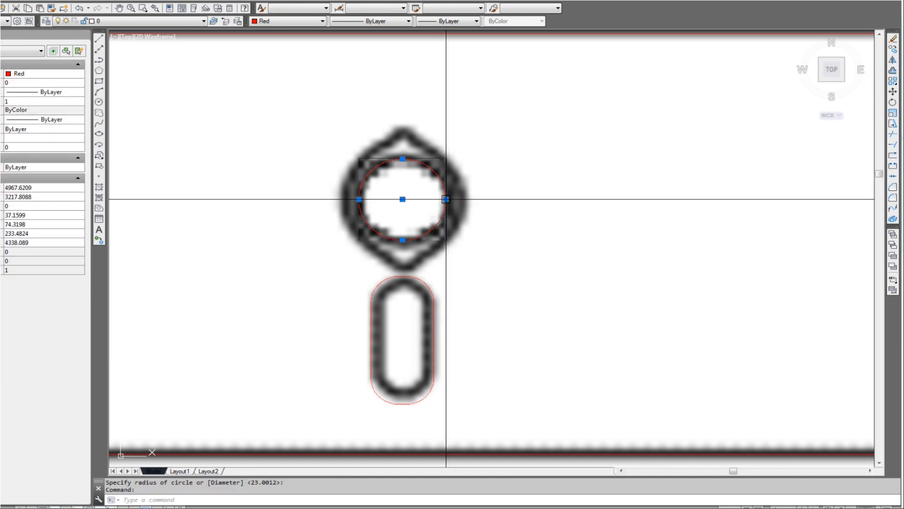
pyautogui.click(446, 199)
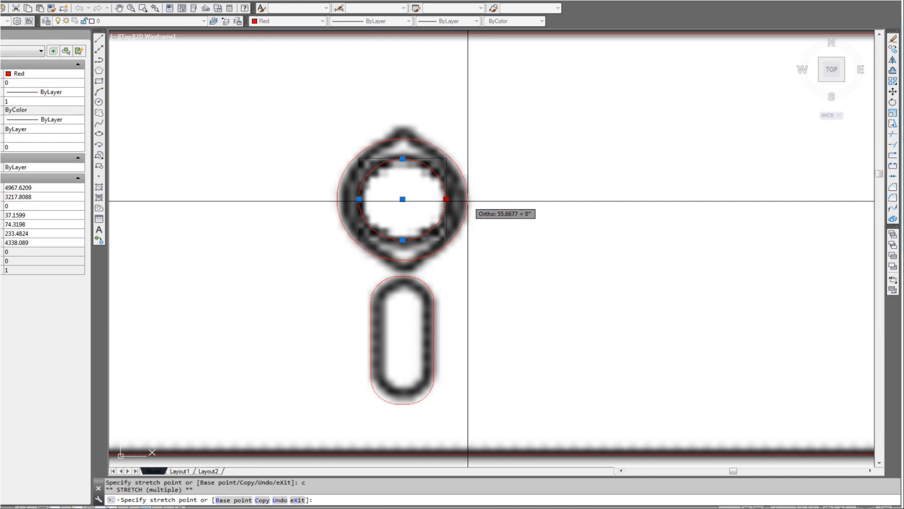
pyautogui.press('Escape')
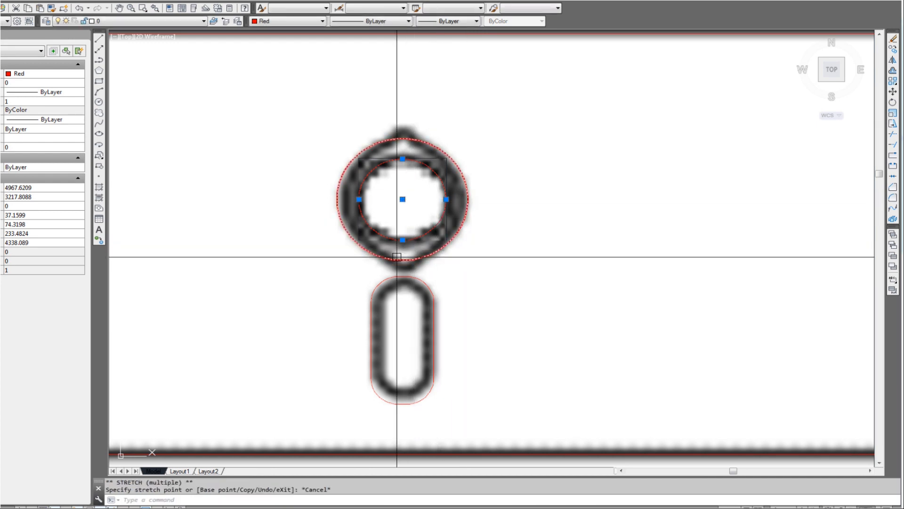
pyautogui.scroll(2, 405, 252)
pyautogui.press('Escape')
pyautogui.moveTo(419, 165); pyautogui.dragTo(417, 181, button='middle')
pyautogui.moveTo(409, 134); pyautogui.dragTo(406, 158, button='middle')
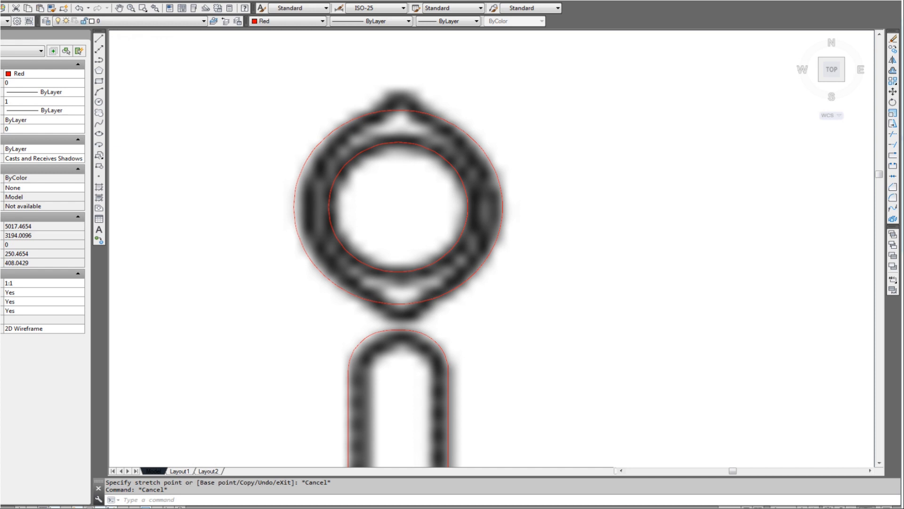
pyautogui.scroll(-5, 417, 176)
pyautogui.scroll(3, 422, 188)
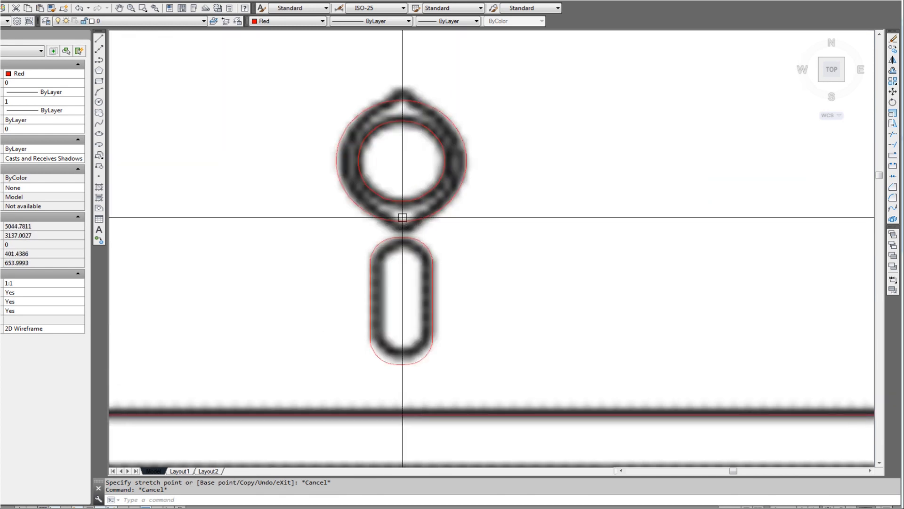
pyautogui.scroll(2, 402, 217)
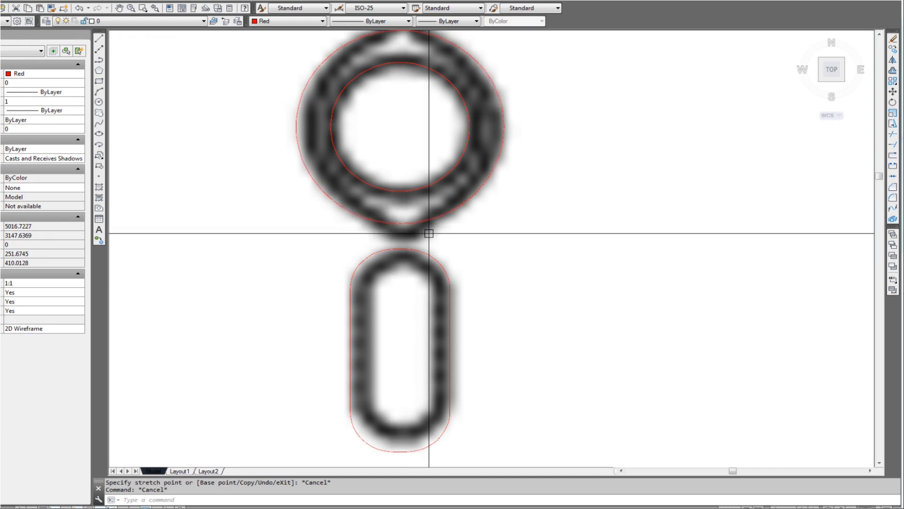
# Draw a small circle with a radius of about 10 centred on the bottom of the lock's outer circle
pyautogui.scroll(2, 414, 219)
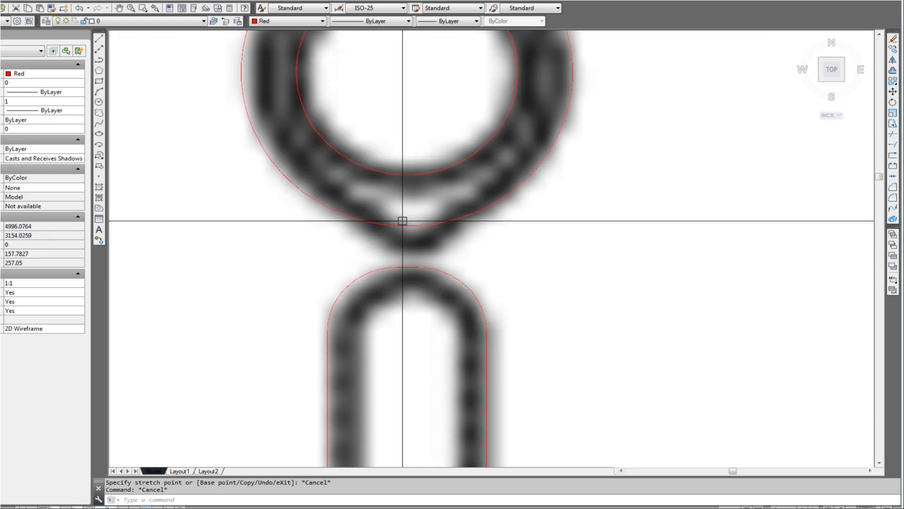
pyautogui.write('c')
pyautogui.press('Return')
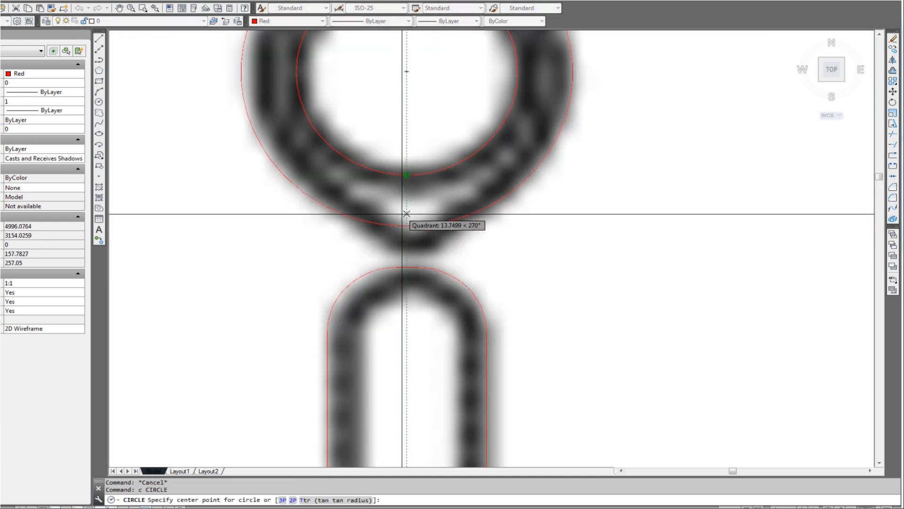
pyautogui.click(406, 219)
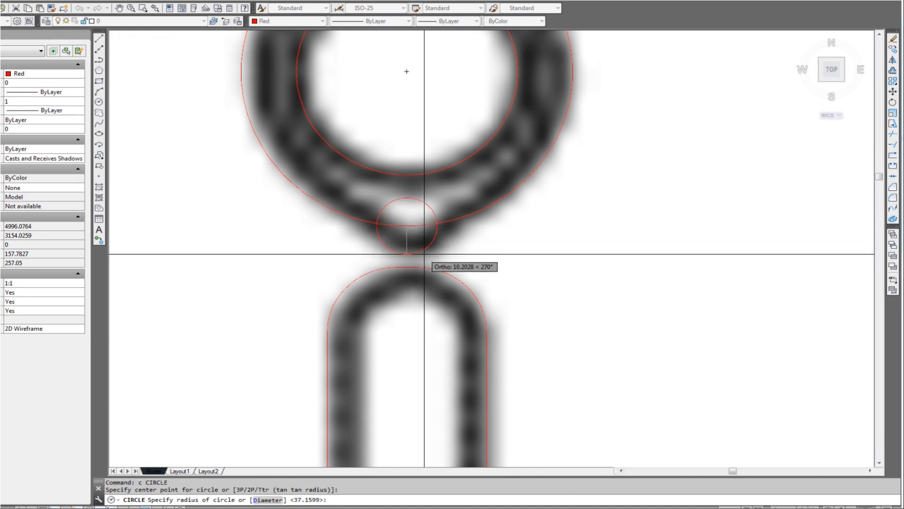
pyautogui.press('Escape')
# Trim the small circle and the lock's outer circle against each other, leaving only a bump protruding below the ring
pyautogui.write('tr')
pyautogui.press('Return')
pyautogui.click(448, 244)
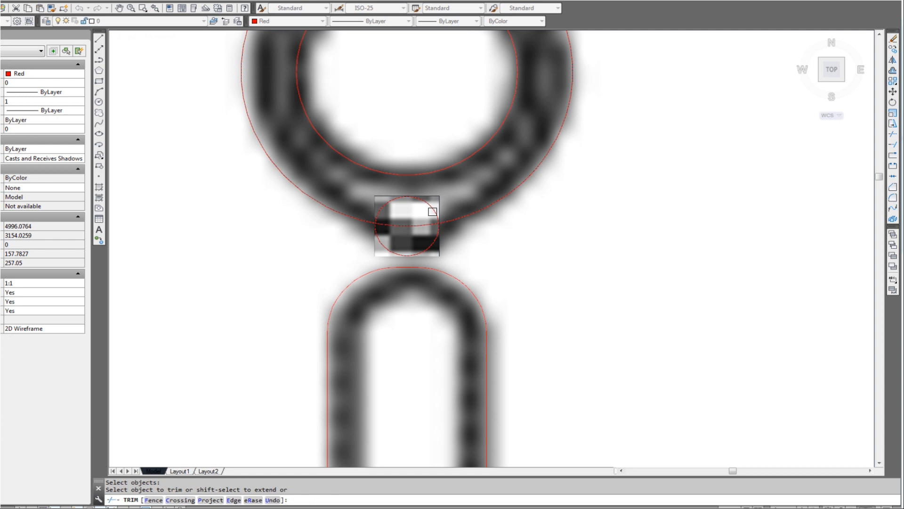
pyautogui.click(427, 221)
pyautogui.scroll(-4, 410, 282)
pyautogui.press('Escape')
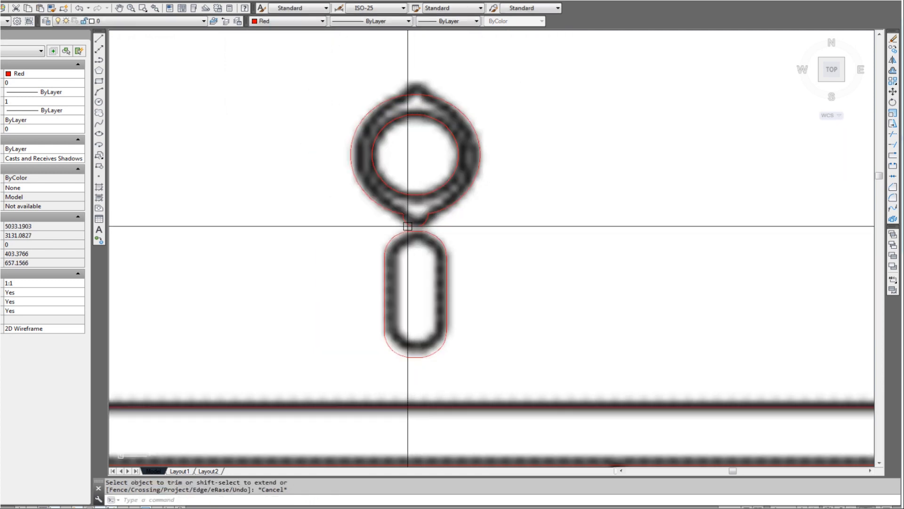
# Draw a three-point arc from the outer ring across the bump's left corner to the bump's underside, with object snap off
pyautogui.scroll(4, 410, 210)
pyautogui.scroll(2, 377, 193)
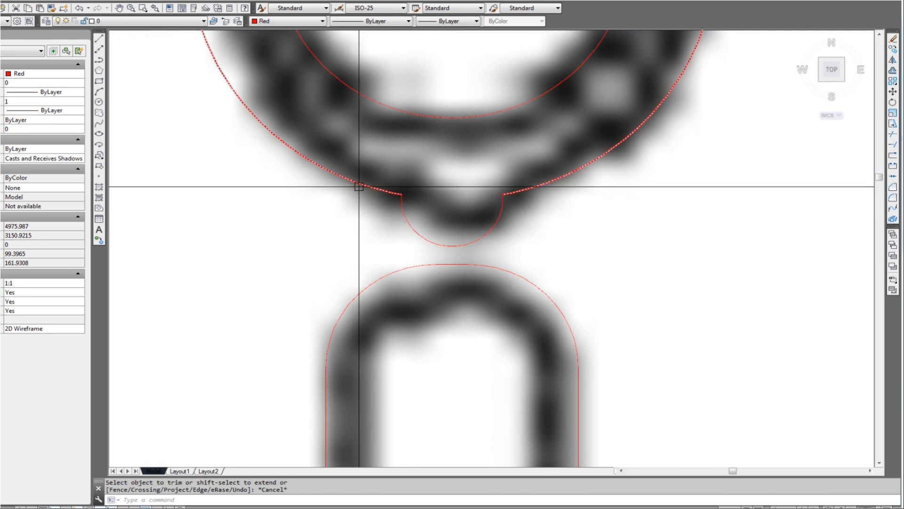
pyautogui.write('a')
pyautogui.press('Return')
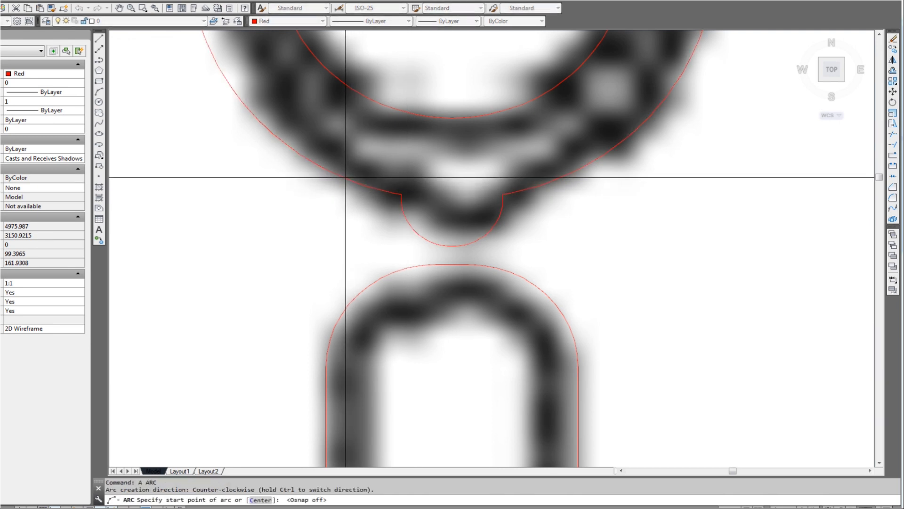
pyautogui.click(346, 177)
pyautogui.click(401, 193)
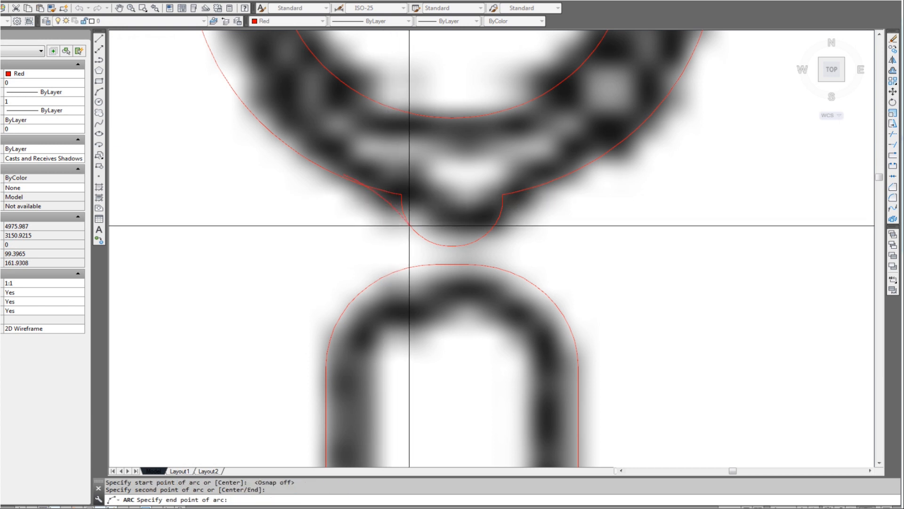
pyautogui.scroll(2, 417, 236)
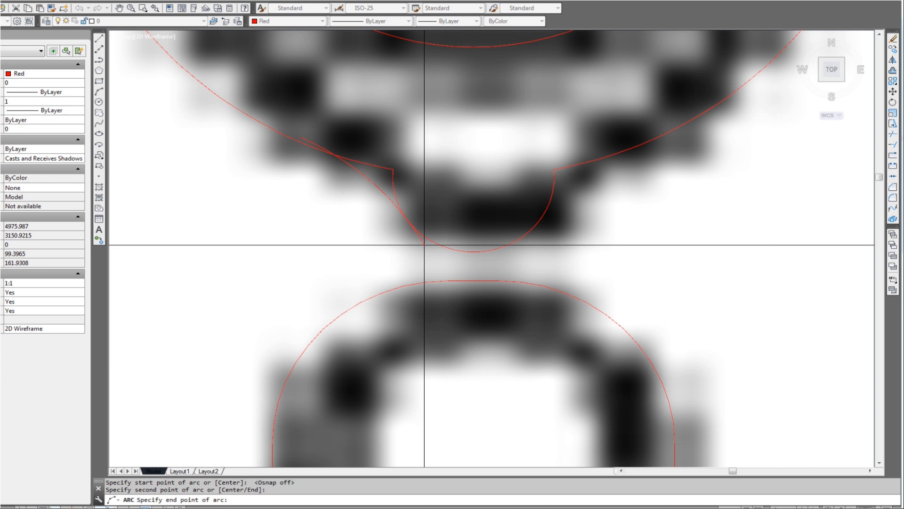
pyautogui.click(440, 251)
pyautogui.scroll(1, 398, 196)
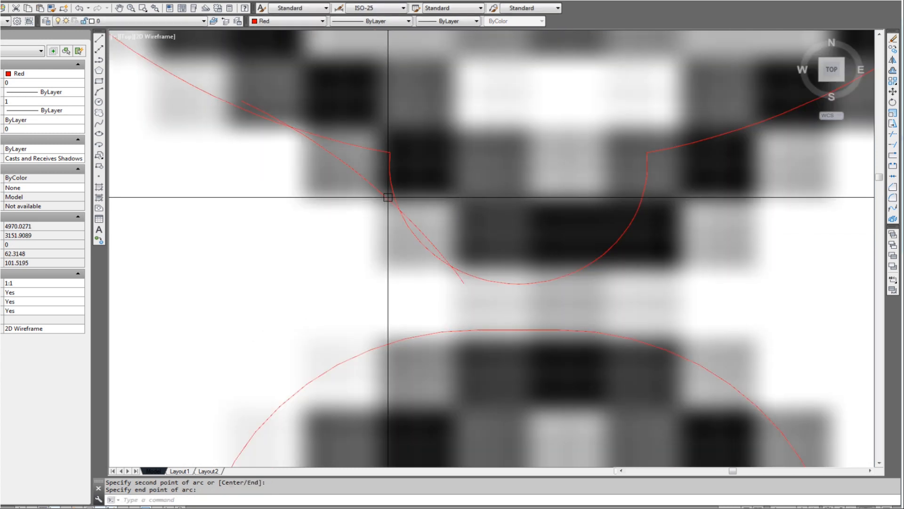
# Snap the new arc's lower end onto the bump and its upper end onto the outer ring, flattening its middle
pyautogui.click(386, 196)
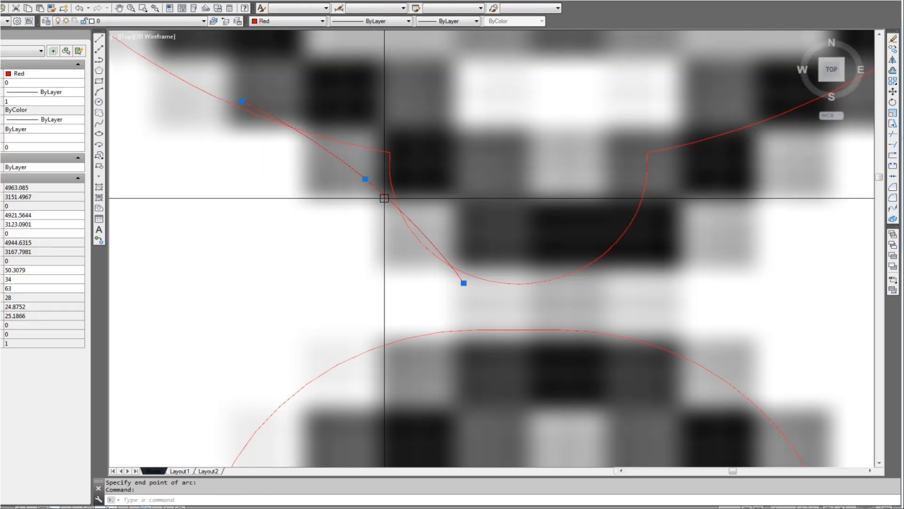
pyautogui.click(464, 283)
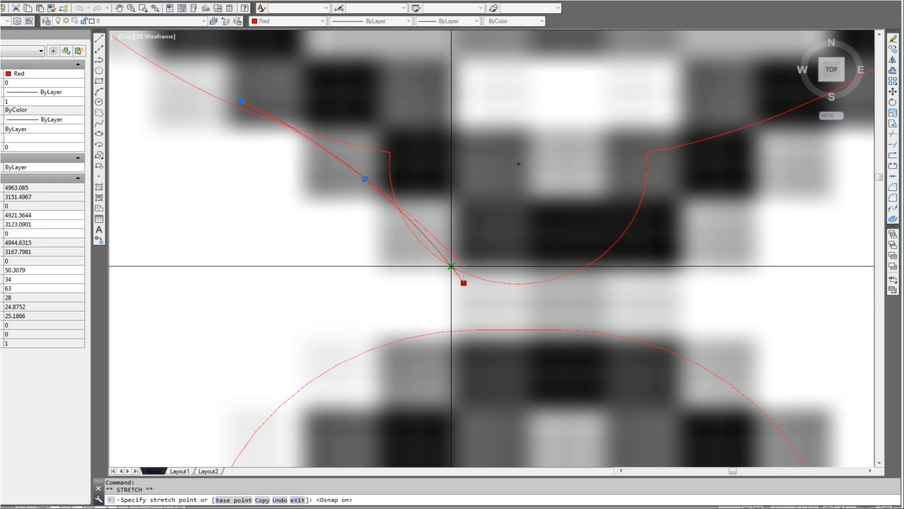
pyautogui.click(451, 266)
pyautogui.click(357, 172)
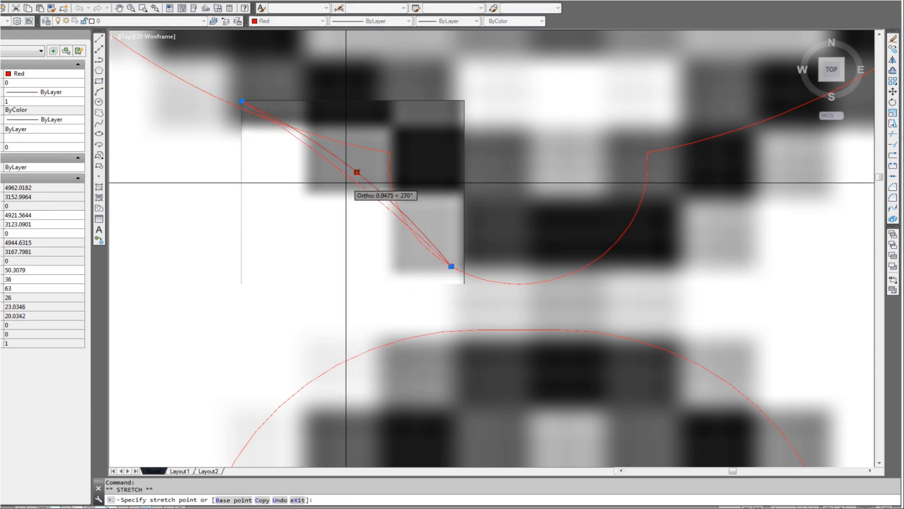
pyautogui.click(350, 179)
pyautogui.click(242, 101)
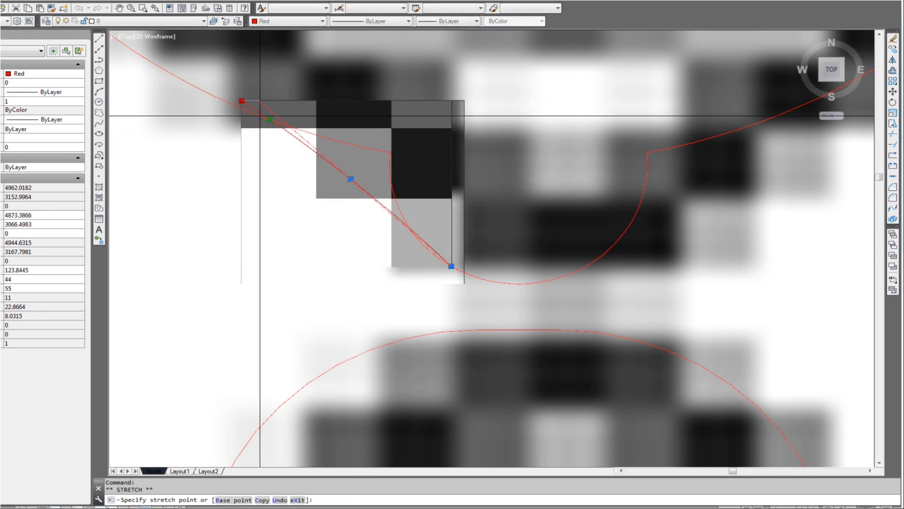
pyautogui.click(270, 119)
# Bend the arc's midpoint slightly outward and move its lower end up along the bump's left side
pyautogui.click(364, 188)
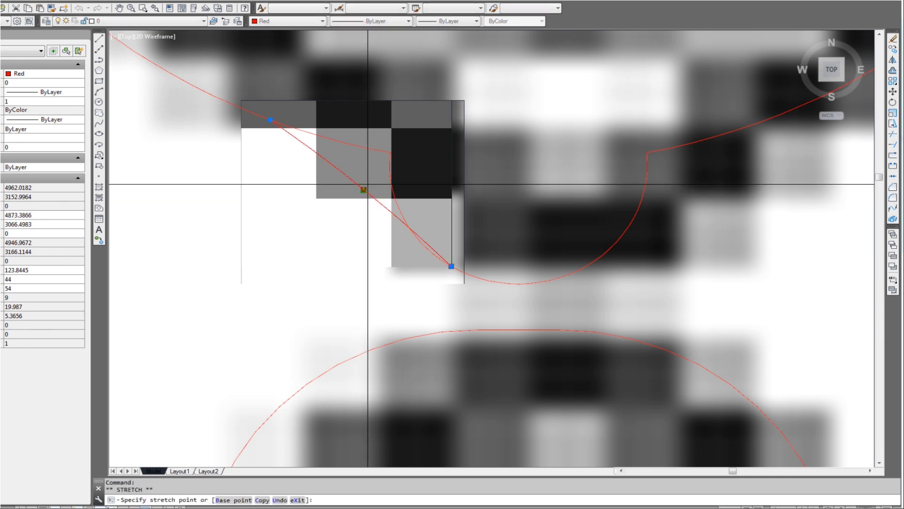
pyautogui.click(368, 185)
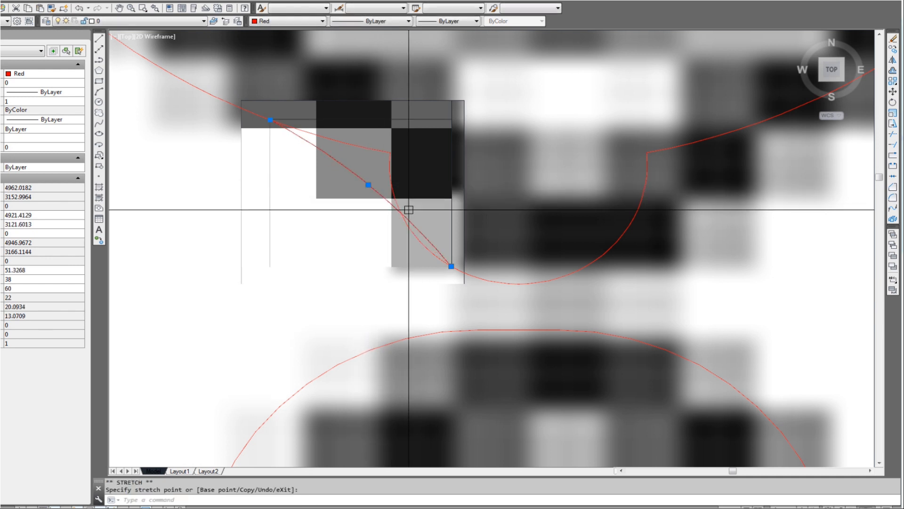
pyautogui.click(451, 266)
pyautogui.click(416, 238)
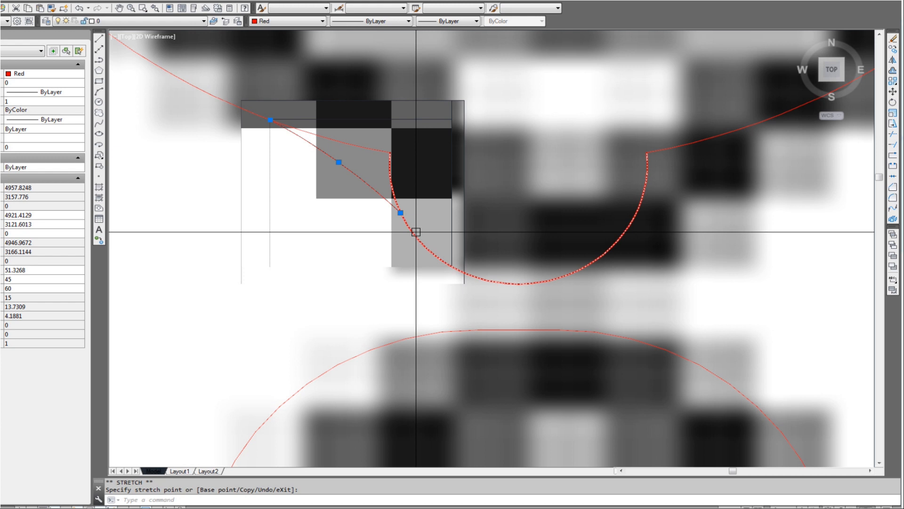
pyautogui.scroll(-2, 415, 231)
pyautogui.press('Escape')
pyautogui.press('Escape')
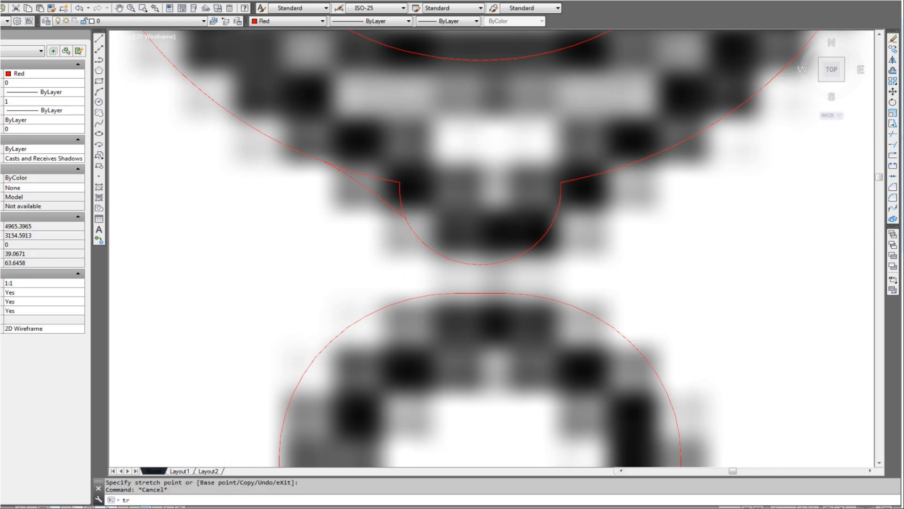
# Trim the leftover corner of the outer ring and bump inside the new left arc
pyautogui.write('tr')
pyautogui.press('Return')
pyautogui.click(386, 201)
pyautogui.press('Return')
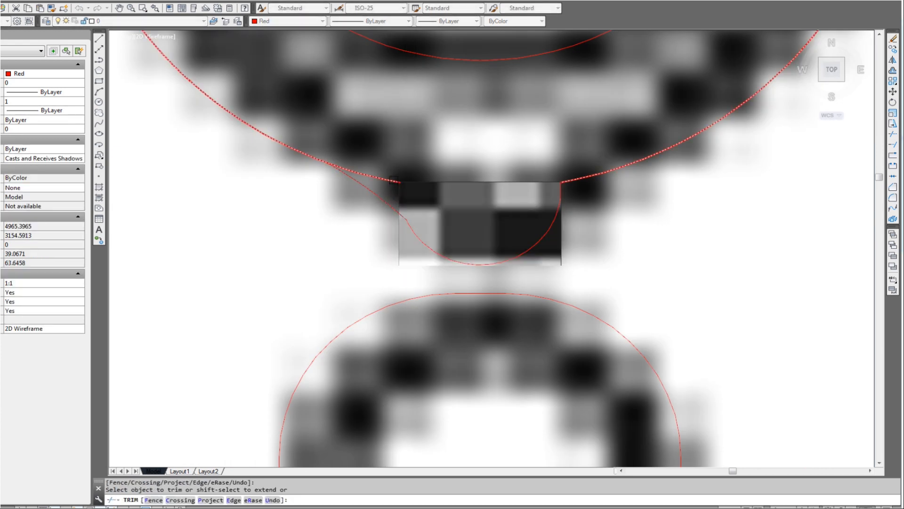
pyautogui.click(394, 180)
pyautogui.press('Escape')
pyautogui.scroll(-1, 439, 231)
pyautogui.moveTo(479, 246); pyautogui.dragTo(424, 245, button='middle')
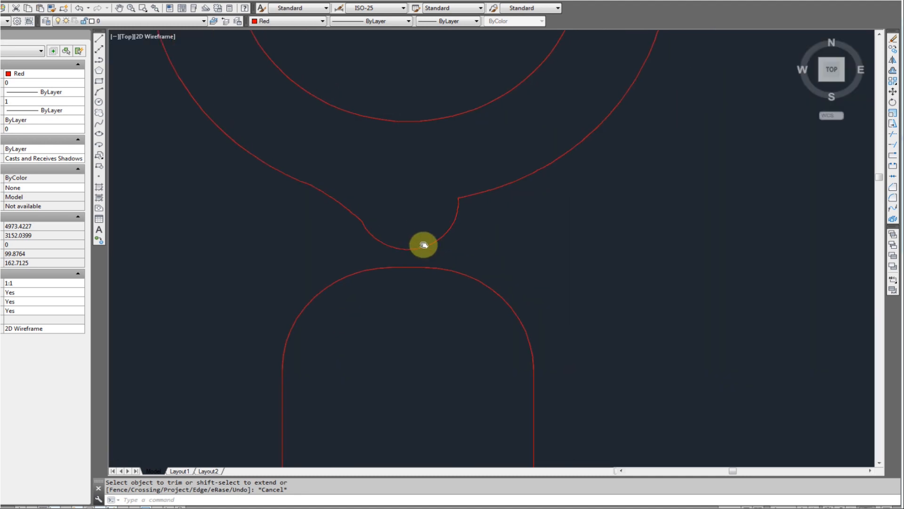
pyautogui.scroll(2, 410, 242)
pyautogui.click(369, 212)
pyautogui.click(359, 235)
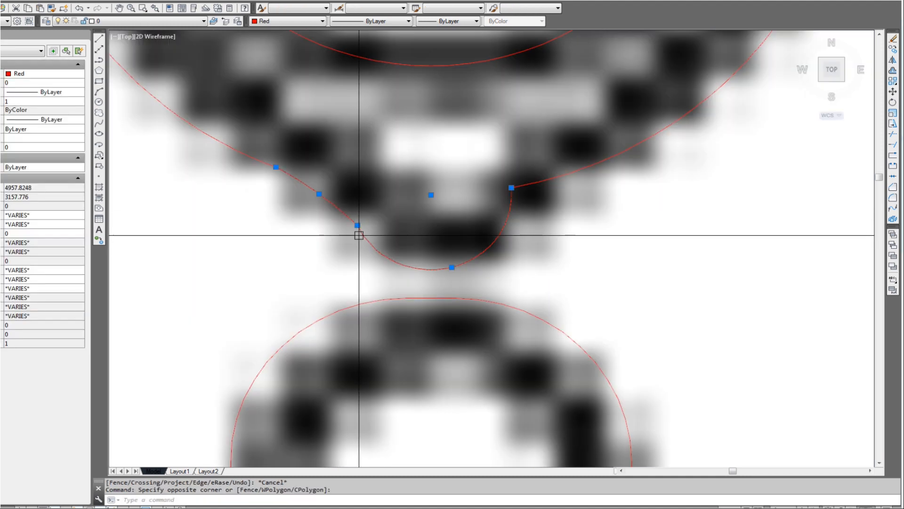
pyautogui.press('Escape')
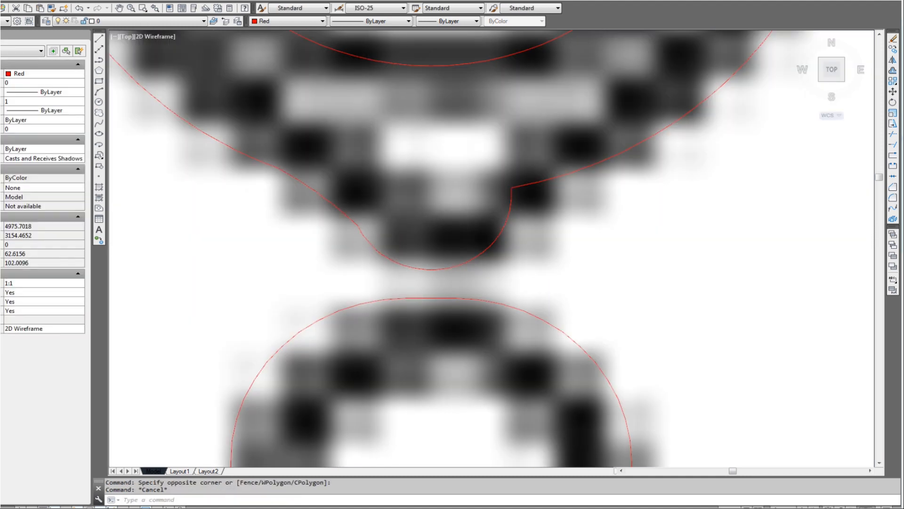
# Draw a vertical helper line from the bottom of the lock's inner circle down through the bump's centre into the slot
pyautogui.scroll(-1, 422, 127)
pyautogui.write('l')
pyautogui.press('Return')
pyautogui.click(423, 116)
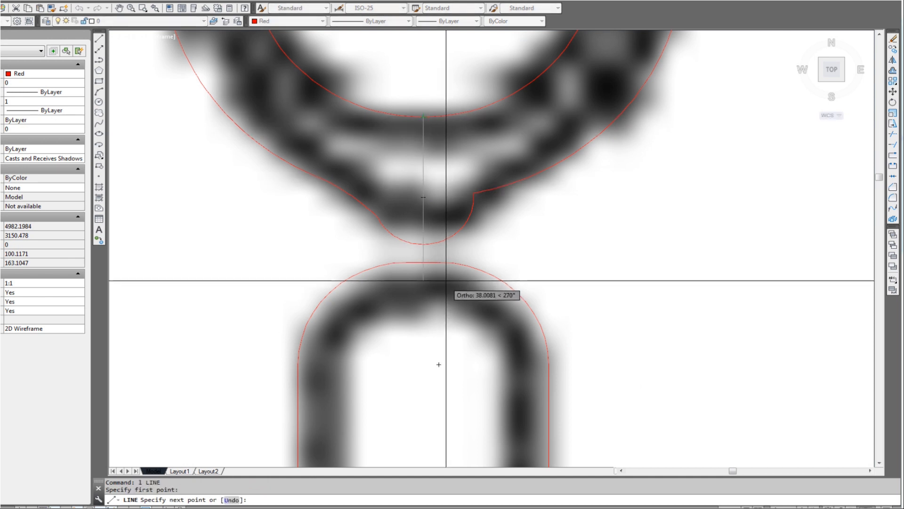
pyautogui.click(440, 312)
pyautogui.press('Escape')
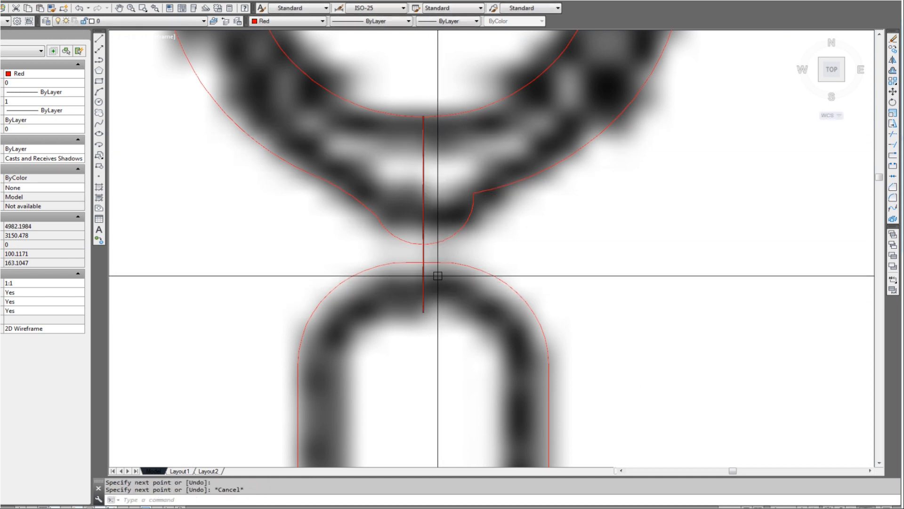
# Trim away the bump's right half at the vertical helper line and erase the line
pyautogui.write('tr')
pyautogui.press('Return')
pyautogui.click(424, 228)
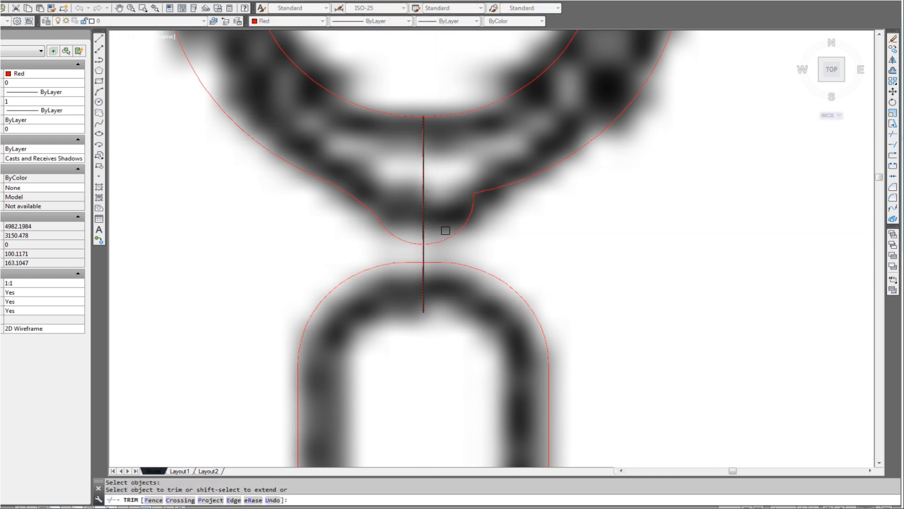
pyautogui.click(451, 234)
pyautogui.press('Escape')
pyautogui.click(430, 202)
pyautogui.click(417, 190)
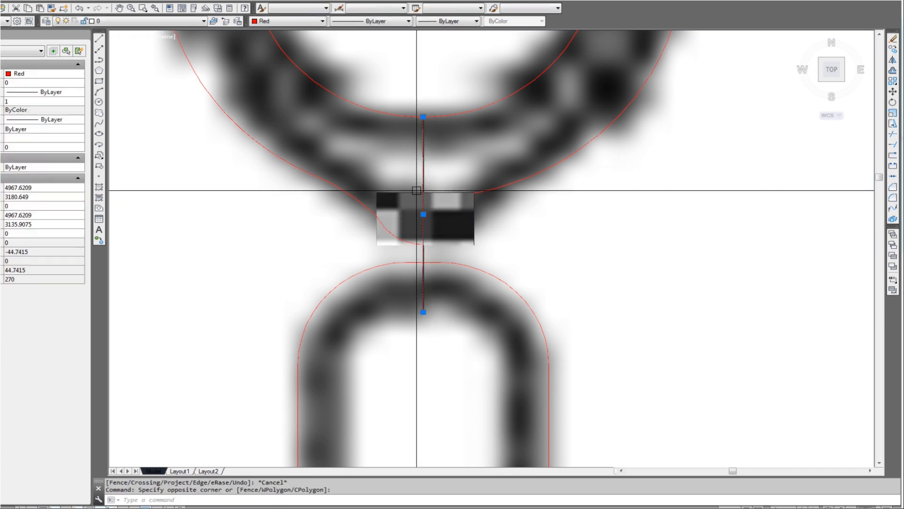
pyautogui.write('e')
pyautogui.press('Return')
# Move the shared endpoint of the two left bump arcs slightly straight down
pyautogui.scroll(3, 384, 212)
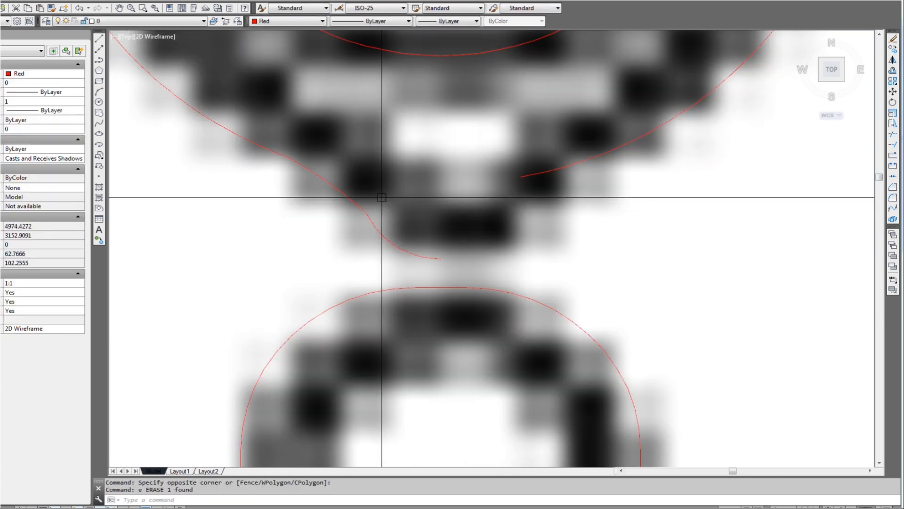
pyautogui.click(384, 196)
pyautogui.click(353, 215)
pyautogui.scroll(3, 359, 222)
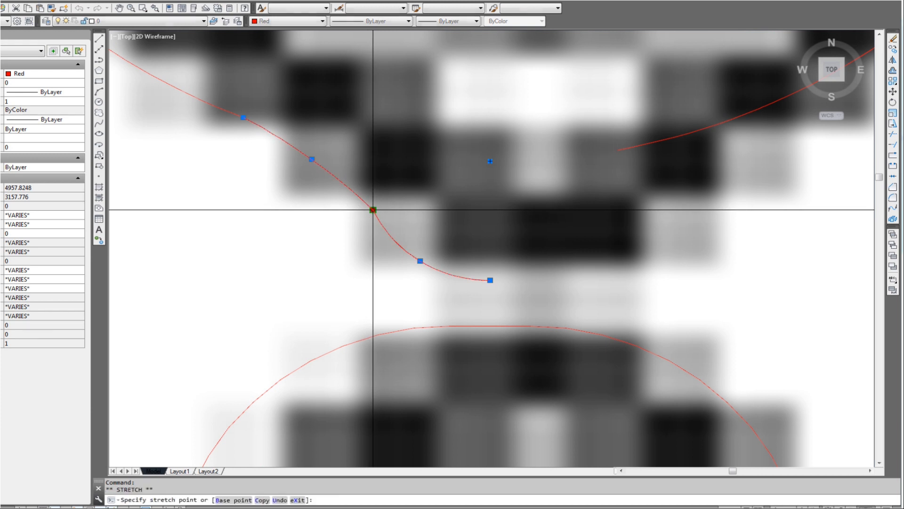
pyautogui.scroll(2, 366, 216)
pyautogui.press('Escape')
pyautogui.press('Escape')
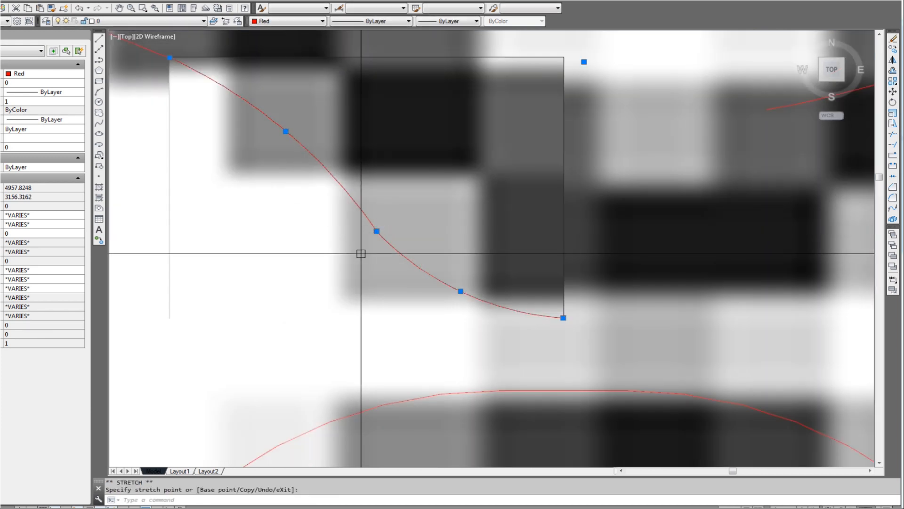
# Shift the shared endpoint of the two arcs slightly right and down for a smoother transition, with ortho and object snap off
pyautogui.click(415, 228)
pyautogui.click(380, 254)
pyautogui.click(377, 222)
pyautogui.click(371, 227)
pyautogui.click(377, 231)
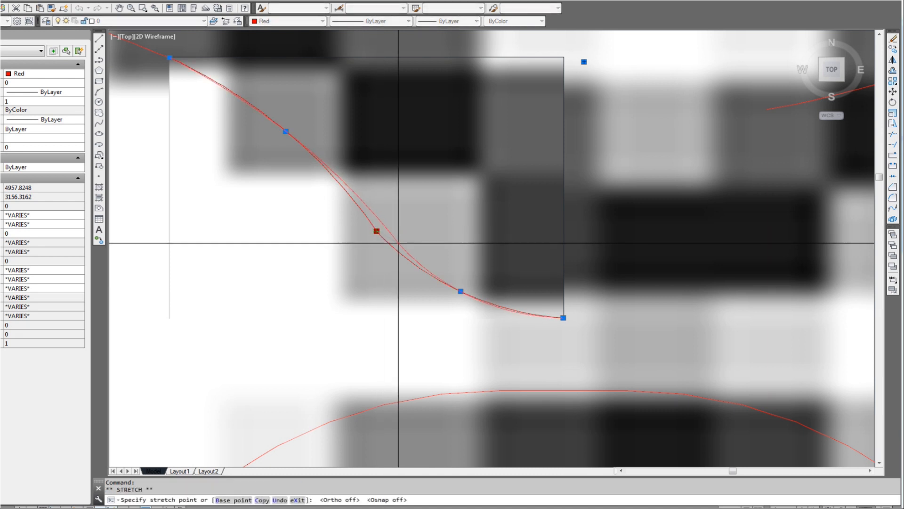
pyautogui.scroll(2, 398, 243)
pyautogui.click(398, 246)
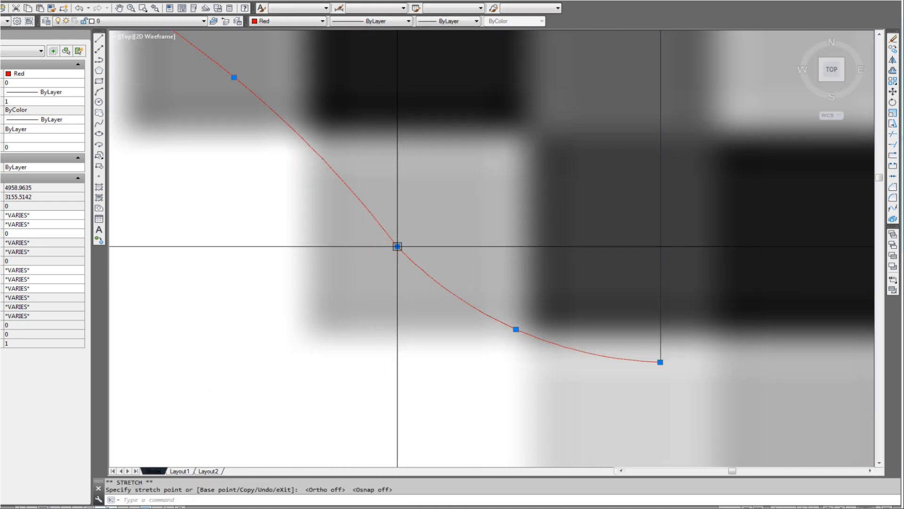
pyautogui.scroll(-3, 414, 265)
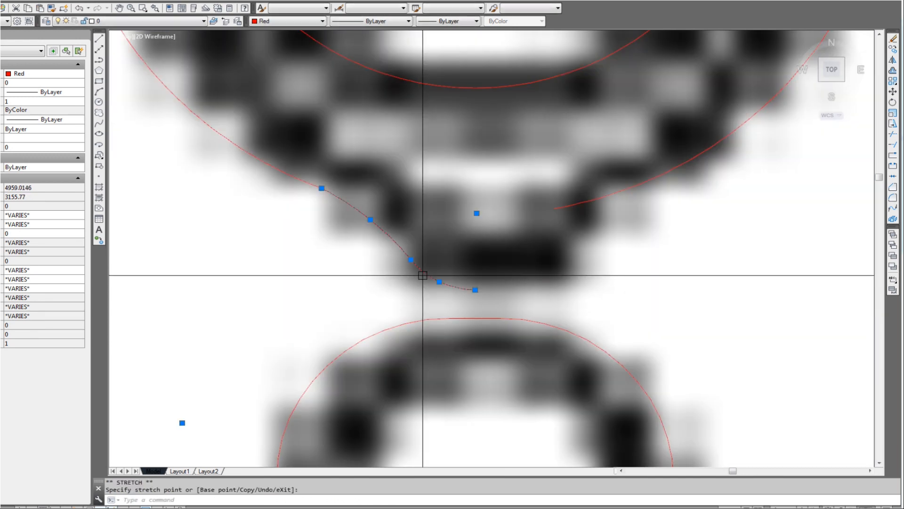
pyautogui.press('Escape')
pyautogui.scroll(3, 506, 267)
pyautogui.scroll(-3, 434, 245)
pyautogui.scroll(-1, 436, 242)
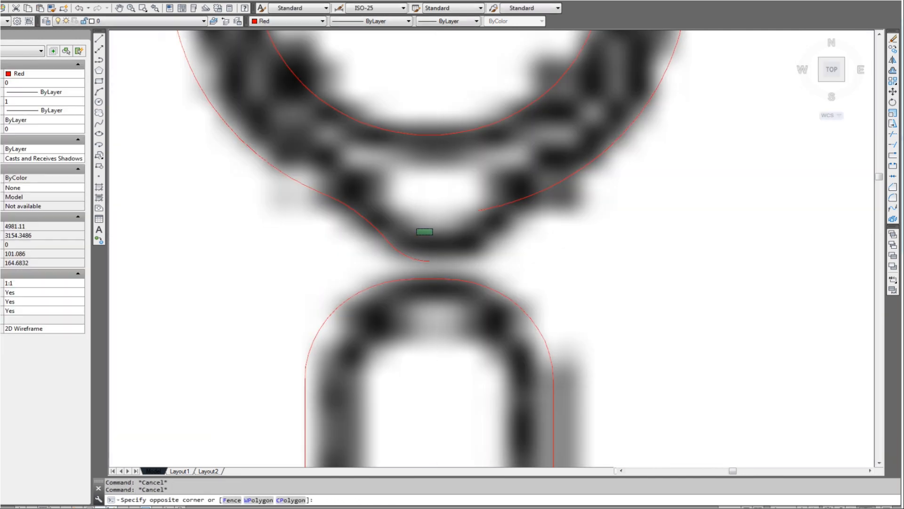
# Mirror a copy of the two left bump arcs to the right about a vertical axis through the bump's lowest point, with ortho on
pyautogui.click(372, 229)
pyautogui.click(428, 260)
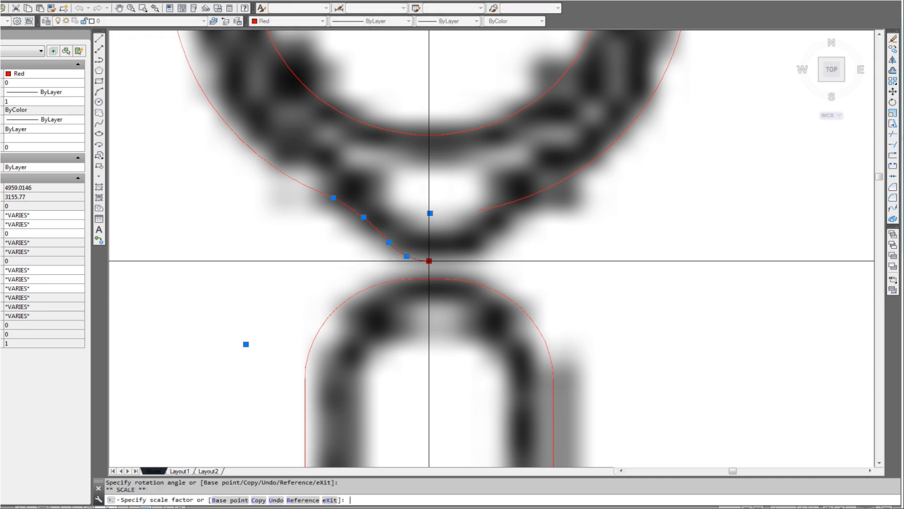
pyautogui.write('cond')
pyautogui.press('Return')
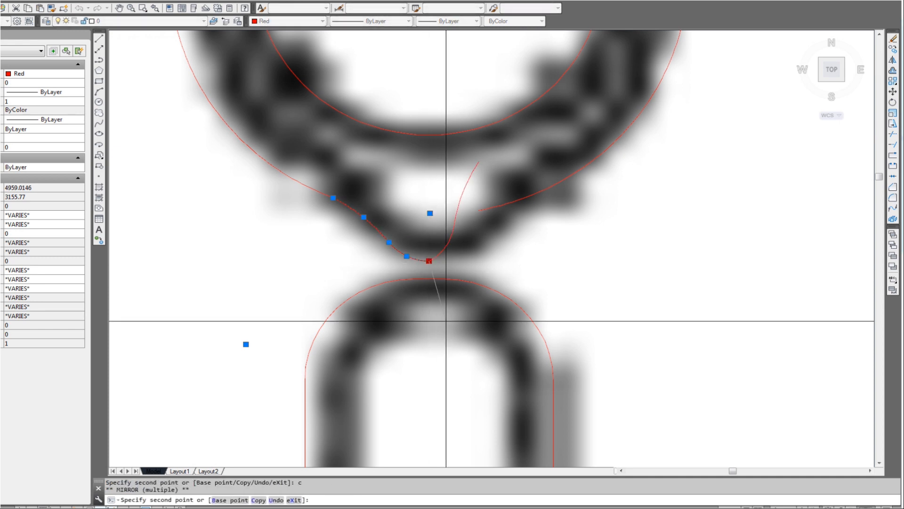
pyautogui.press('F8')
pyautogui.scroll(-2, 472, 308)
pyautogui.press('Escape')
pyautogui.press('Escape')
pyautogui.scroll(2, 480, 258)
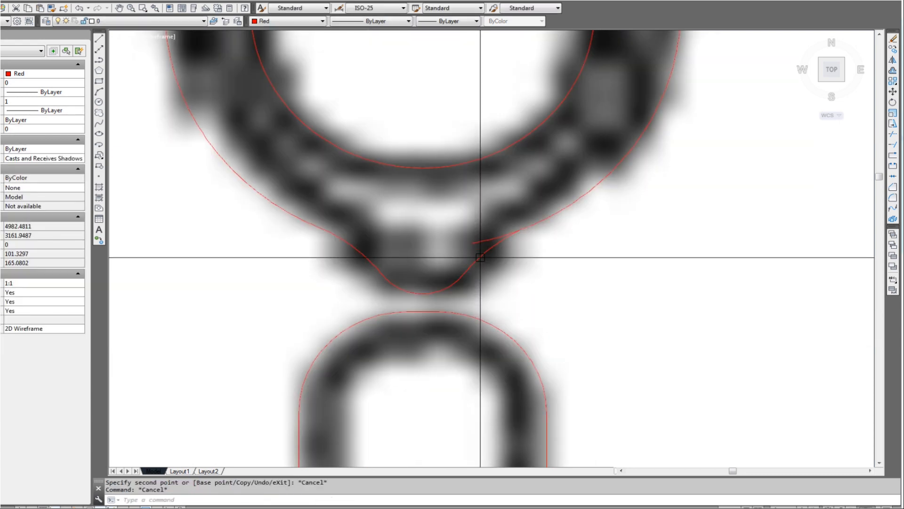
# Trim the end of the lock's outer arc that overhangs inside the bump's right side
pyautogui.write('tr')
pyautogui.press('Return')
pyautogui.click(485, 249)
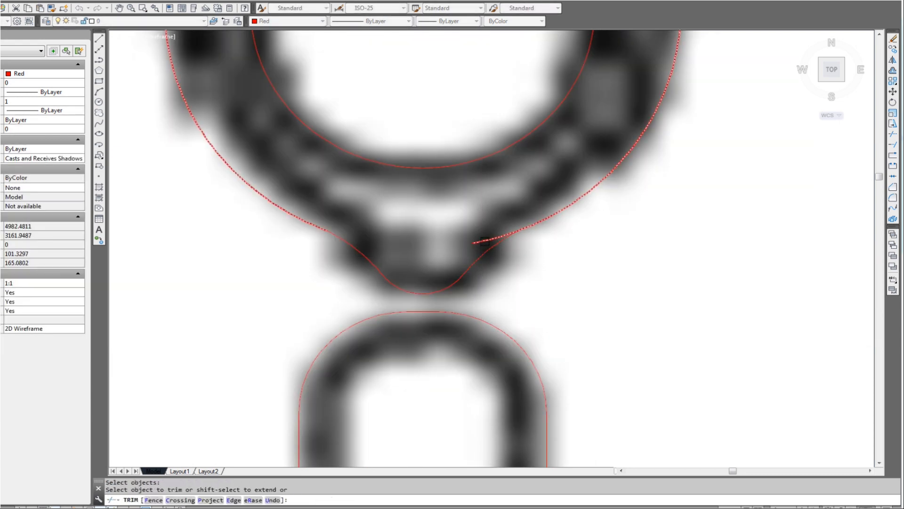
pyautogui.scroll(-4, 485, 241)
pyautogui.press('Escape')
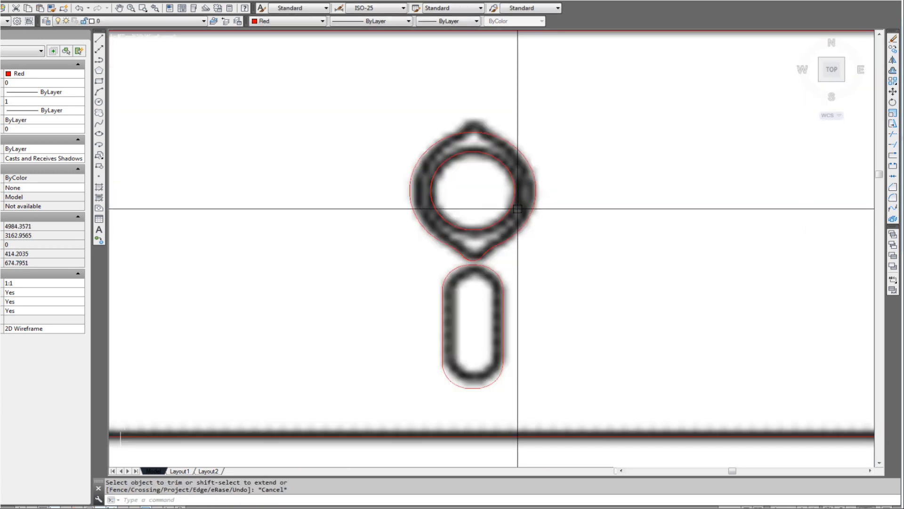
pyautogui.write('l')
pyautogui.press('Return')
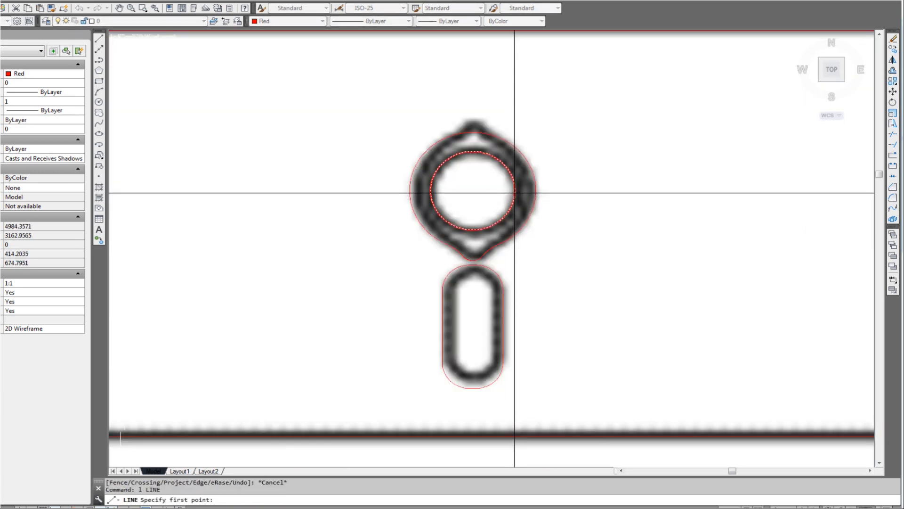
pyautogui.press('Escape')
# Mirror the four lower bump arcs about the lock's horizontal centre line, keeping the source arcs
pyautogui.scroll(3, 497, 247)
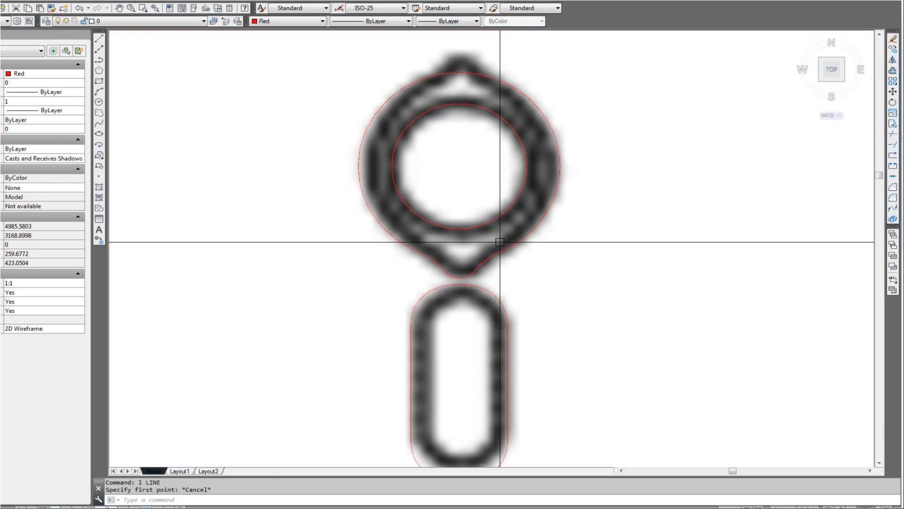
pyautogui.write('m')
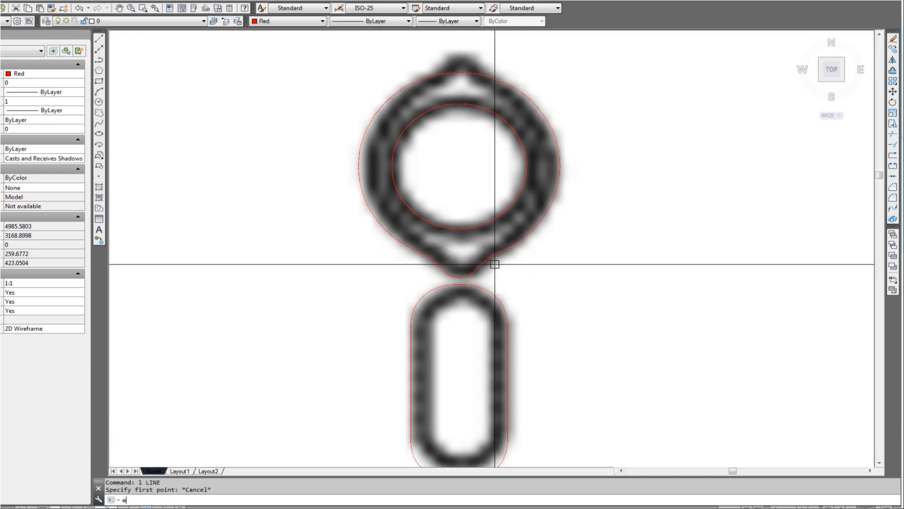
pyautogui.write('i')
pyautogui.press('Return')
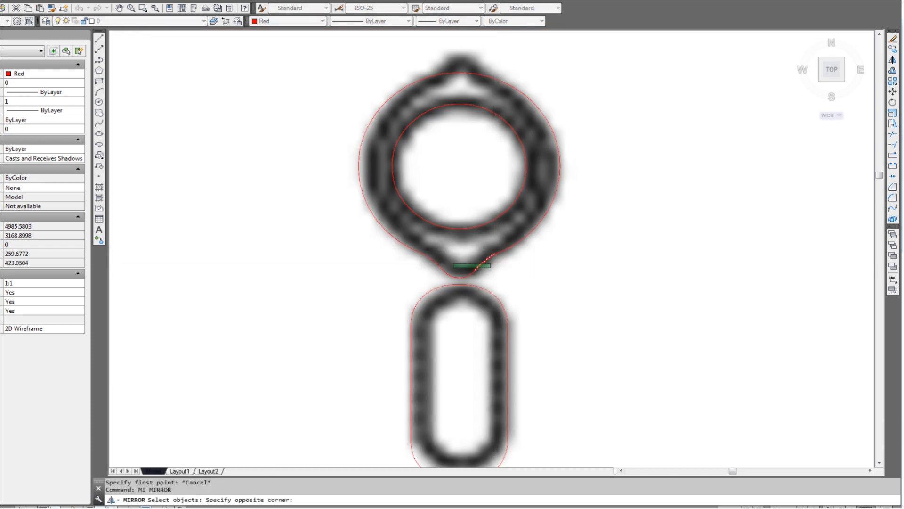
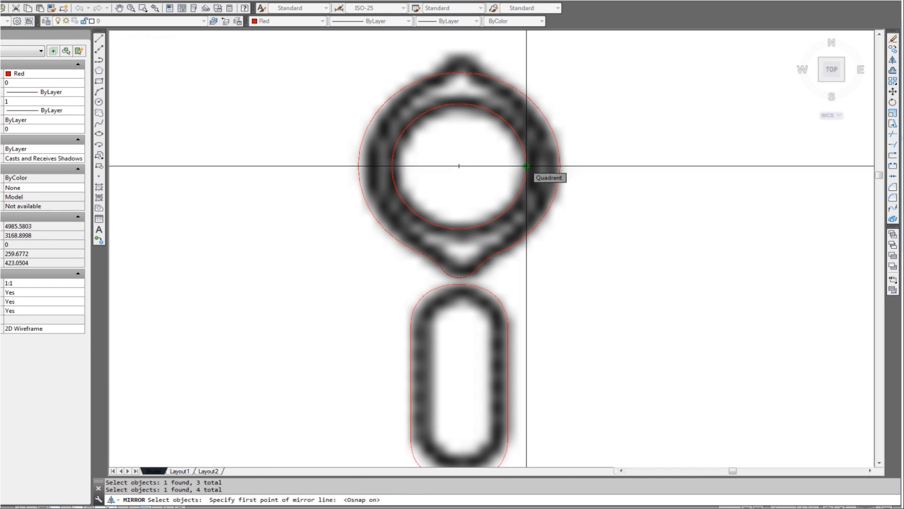
pyautogui.click(602, 166)
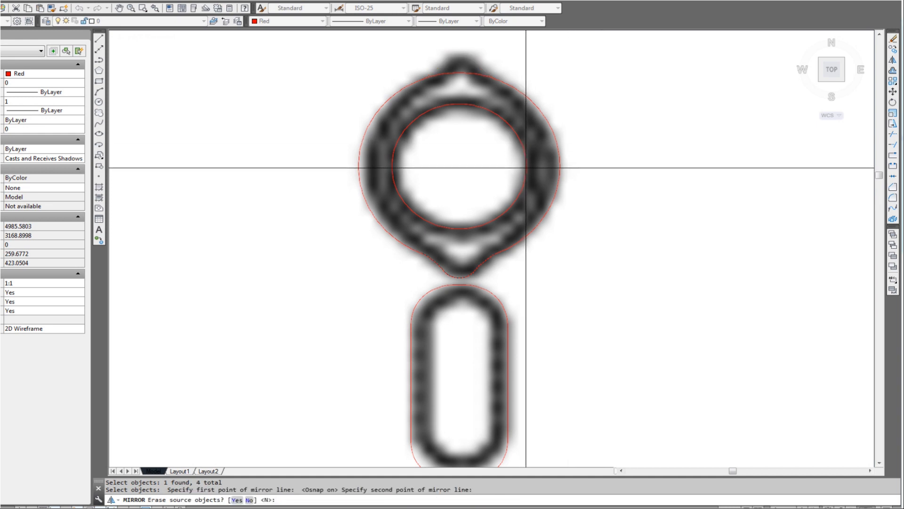
pyautogui.press('Return')
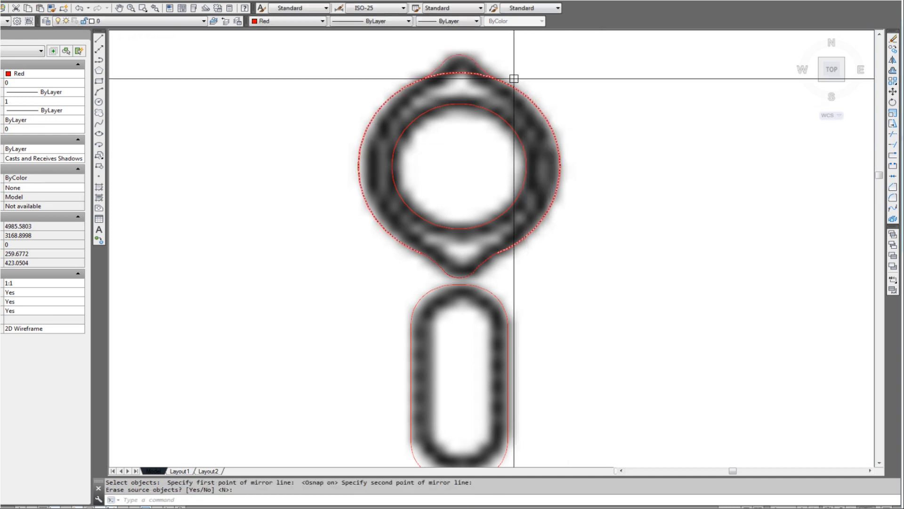
# Trim the lock's outer circle inside the upper bump and save the drawing
pyautogui.scroll(2, 475, 43)
pyautogui.write('tr')
pyautogui.press('Return')
pyautogui.click(490, 66)
pyautogui.click(412, 101)
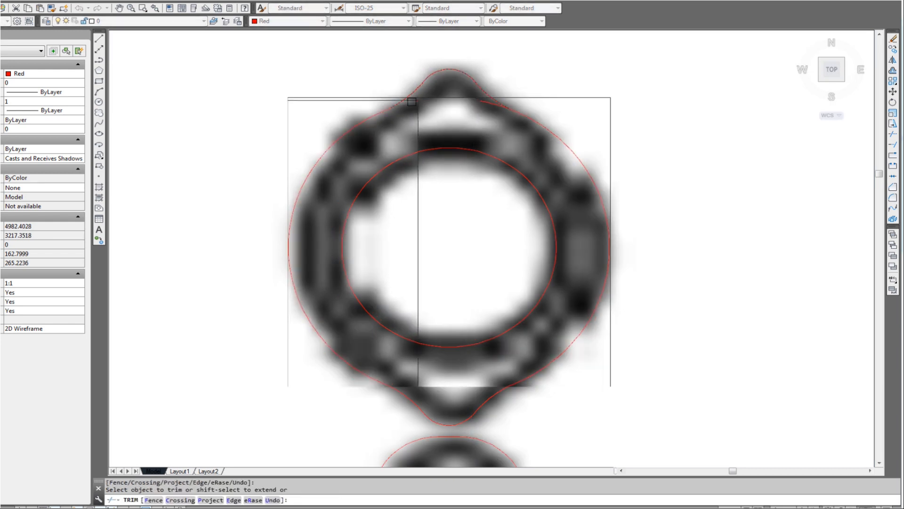
pyautogui.click(484, 101)
pyautogui.press('Escape')
pyautogui.scroll(-6, 471, 226)
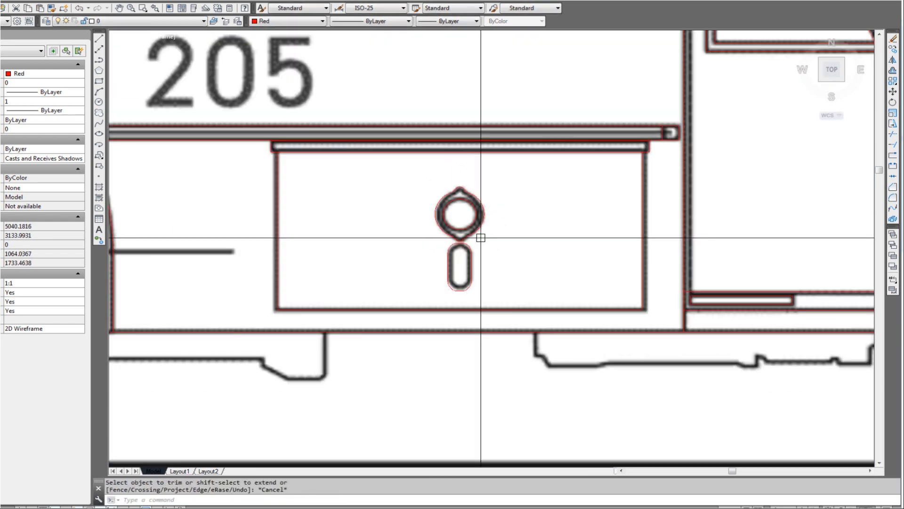
pyautogui.scroll(-5, 471, 256)
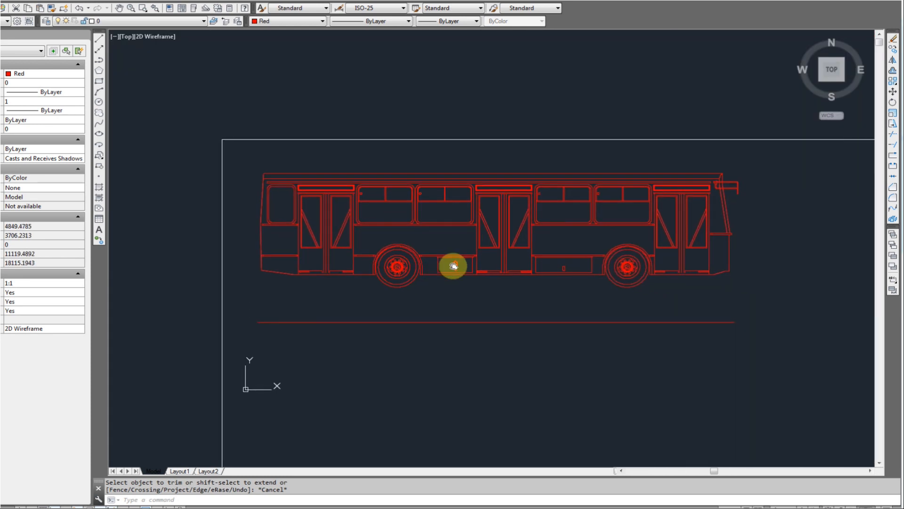
pyautogui.moveTo(453, 266); pyautogui.dragTo(420, 284, button='middle')
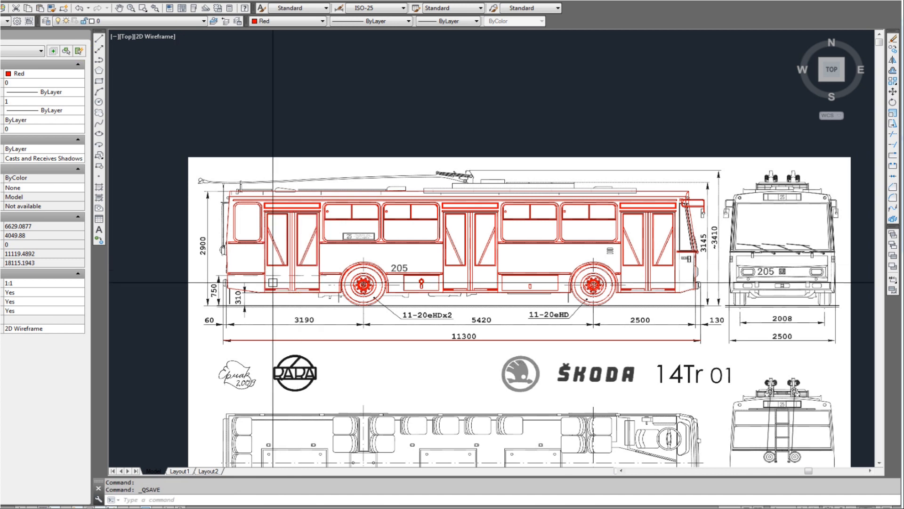
# Examine the untraced roof equipment and trolley pole spring mechanism on the reference image
pyautogui.scroll(2, 257, 213)
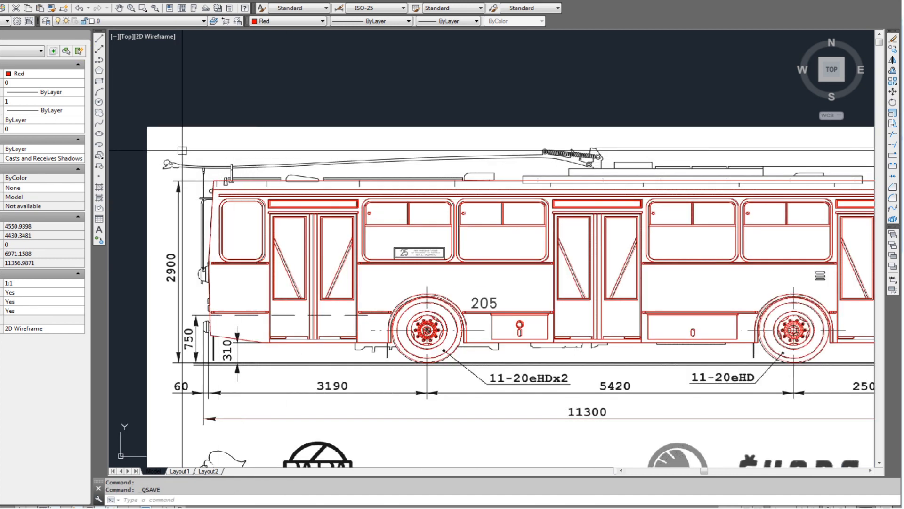
pyautogui.moveTo(584, 334)
pyautogui.mouseDown(button='middle')
pyautogui.moveTo(436, 240)
pyautogui.moveTo(346, 251)
pyautogui.mouseUp(button='middle')
pyautogui.moveTo(404, 243); pyautogui.dragTo(472, 242, button='middle')
pyautogui.moveTo(361, 224); pyautogui.dragTo(515, 233, button='middle')
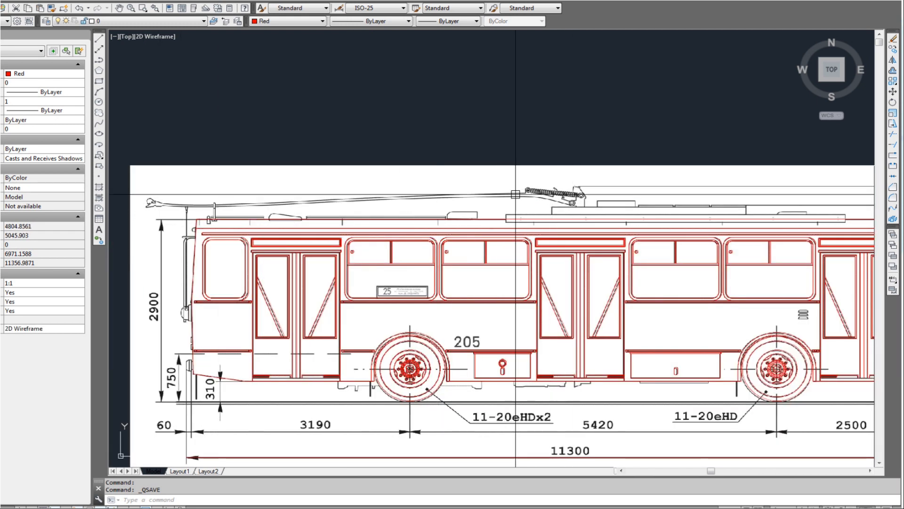
pyautogui.scroll(6, 571, 202)
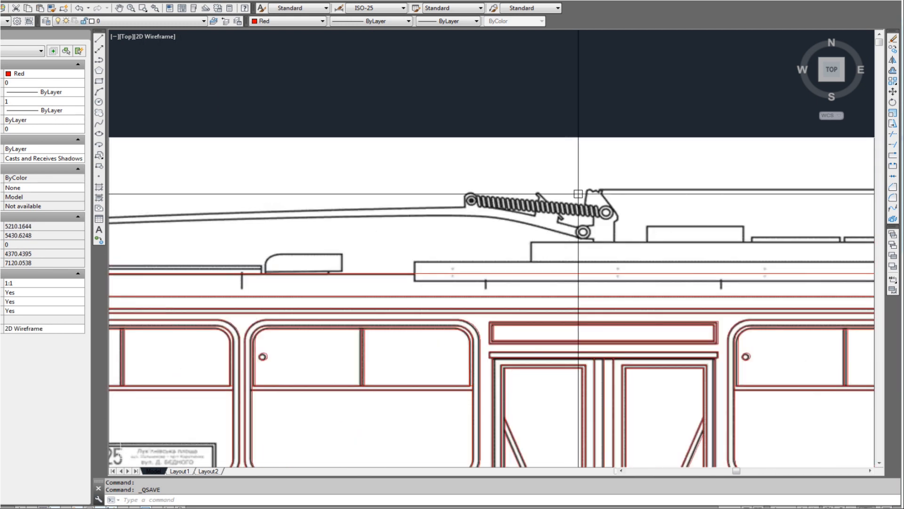
pyautogui.scroll(2, 602, 242)
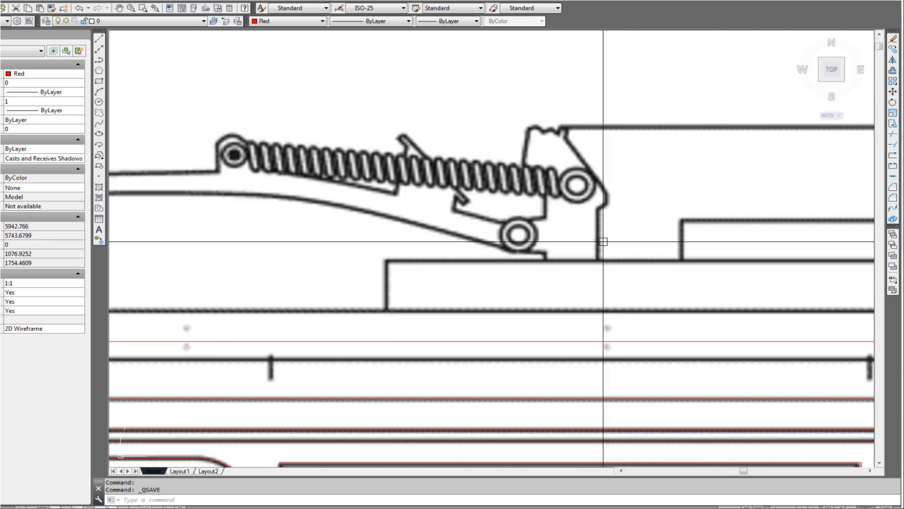
pyautogui.scroll(-4, 566, 257)
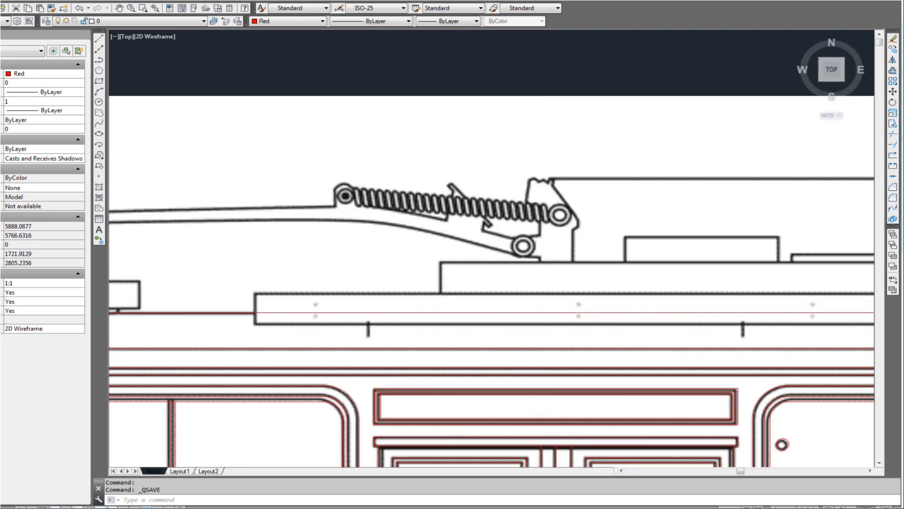
# Trace the long, low casing along the trolleybus roof with a rectangle between its opposite corners
pyautogui.press('Escape')
pyautogui.write('re')
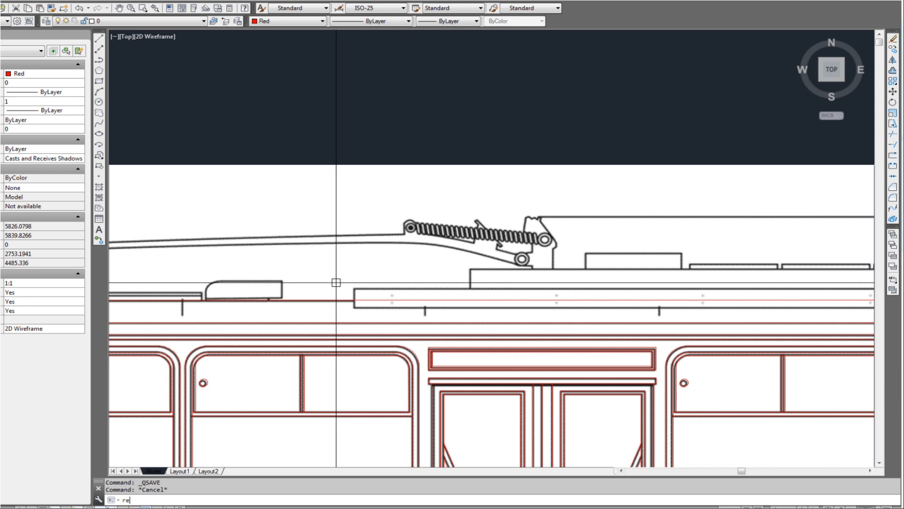
pyautogui.write('c')
pyautogui.press('Return')
pyautogui.scroll(2, 353, 287)
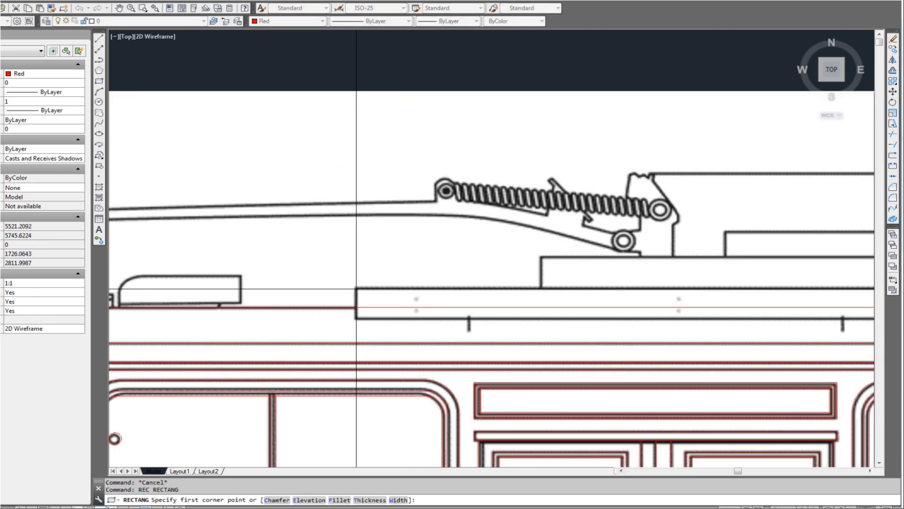
pyautogui.click(356, 288)
pyautogui.scroll(-5, 659, 301)
pyautogui.scroll(2, 679, 313)
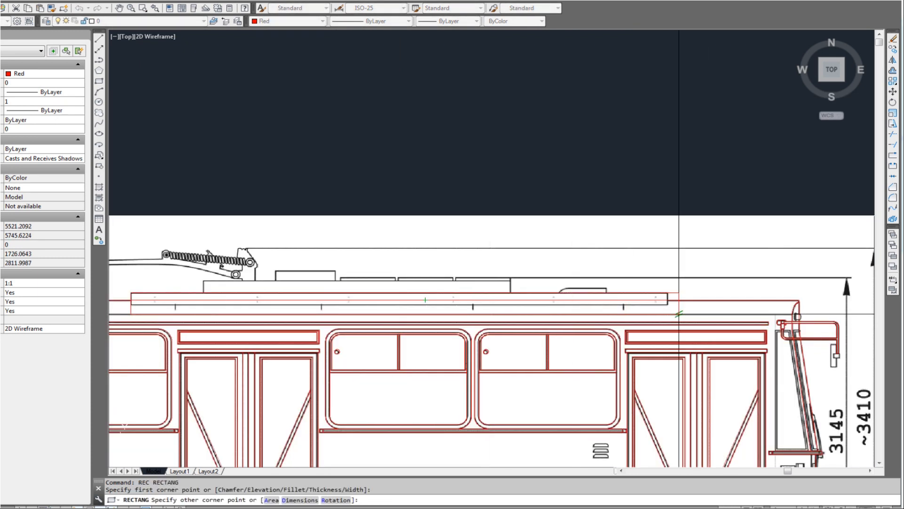
pyautogui.scroll(4, 679, 314)
pyautogui.click(651, 294)
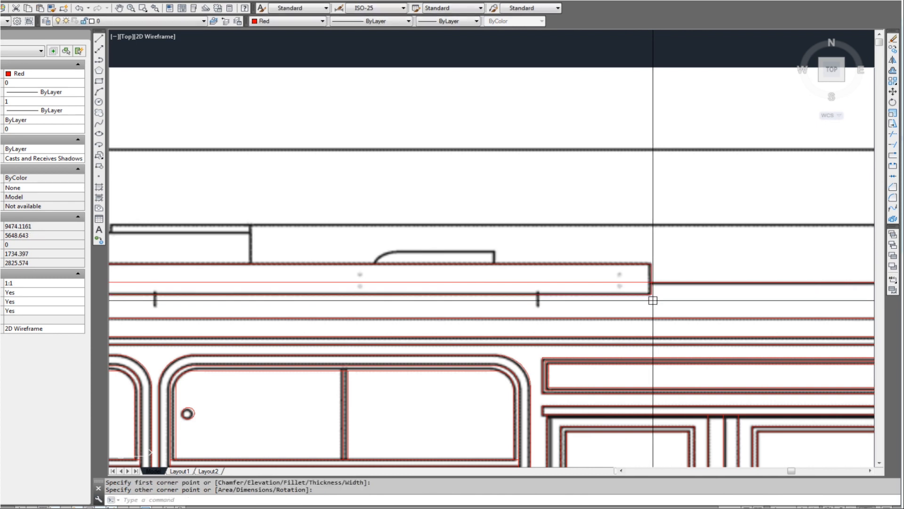
# Trim away the part of the roof line that runs through the long casing rectangle
pyautogui.click(651, 270)
pyautogui.scroll(-5, 642, 282)
pyautogui.press('Escape')
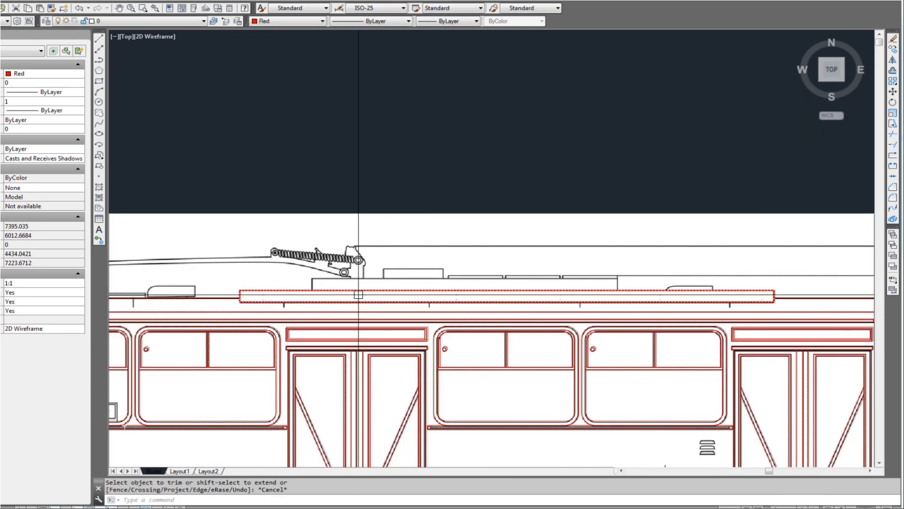
# Draw a rectangle over the shorter platform that sits on top of the long roof casing
pyautogui.scroll(2, 324, 277)
pyautogui.write('rec')
pyautogui.press('Return')
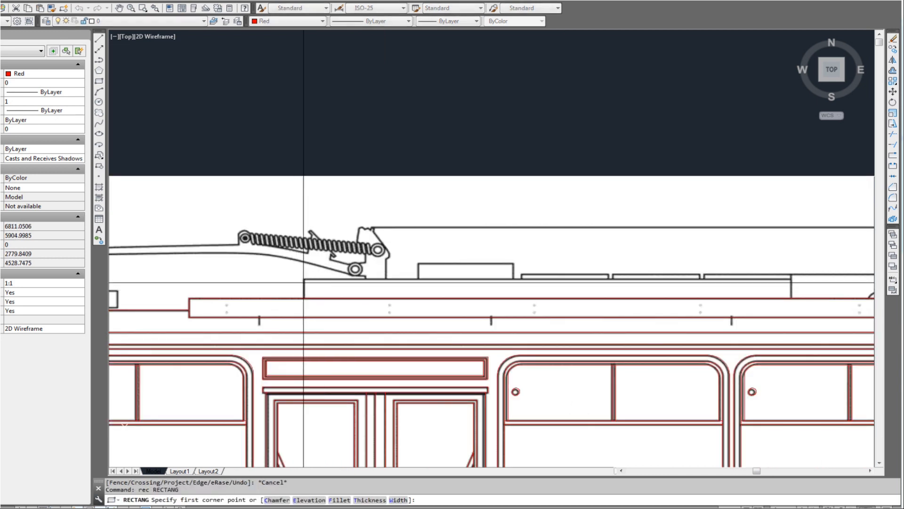
pyautogui.click(303, 280)
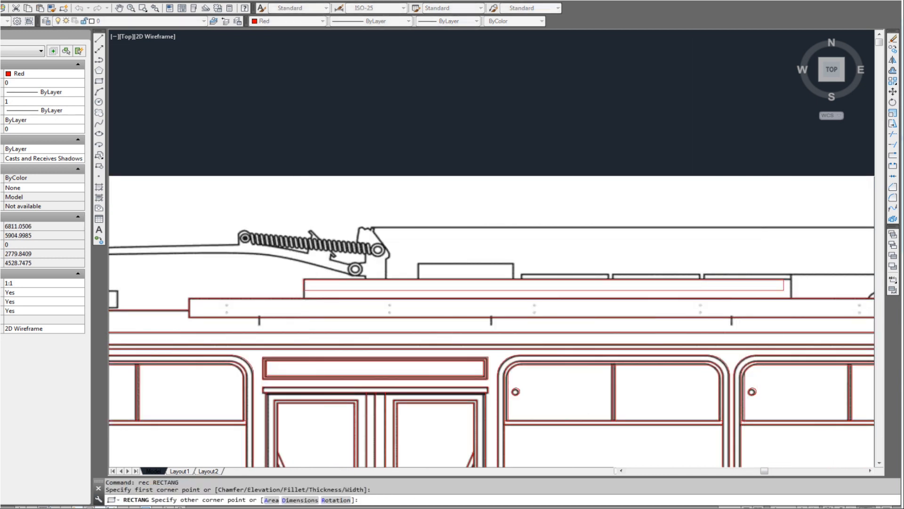
pyautogui.scroll(2, 784, 289)
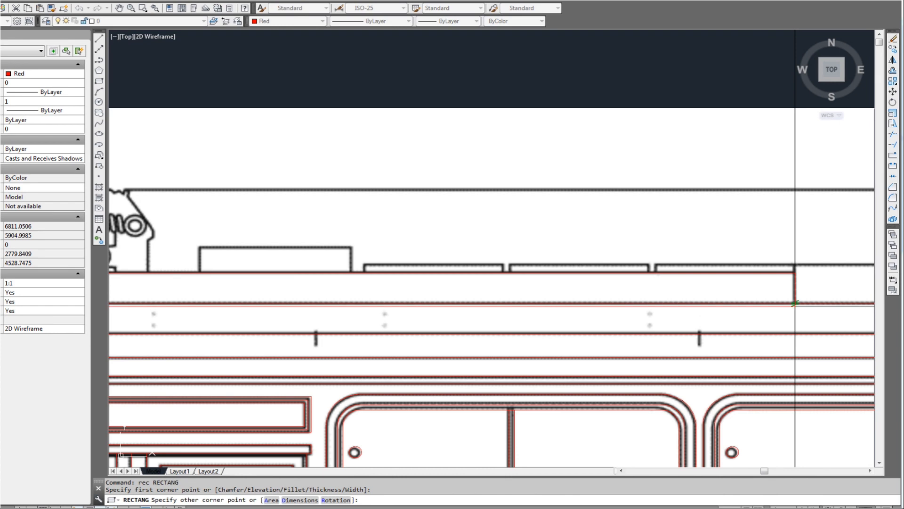
pyautogui.click(795, 304)
pyautogui.scroll(-2, 759, 331)
pyautogui.scroll(2, 415, 292)
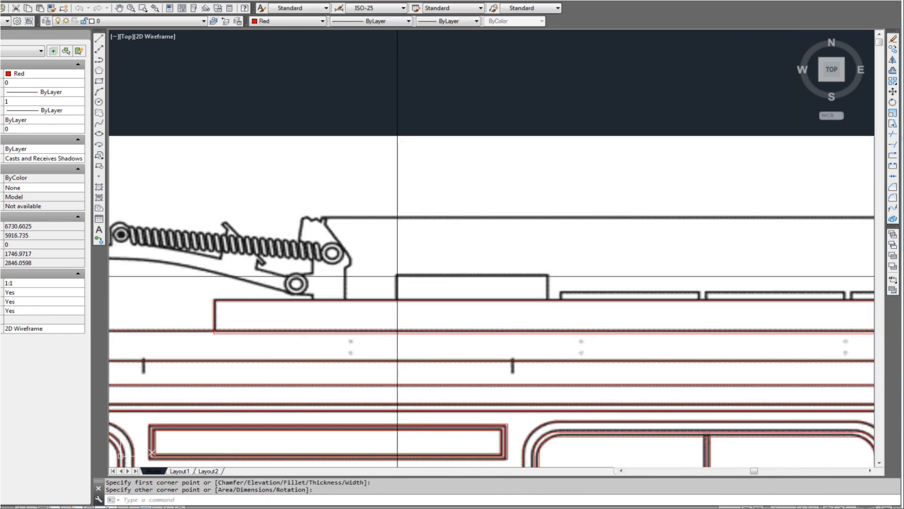
# Trace the tall box on the roof platform and the first low panel to its right with rectangles
pyautogui.press('Return')
pyautogui.click(397, 276)
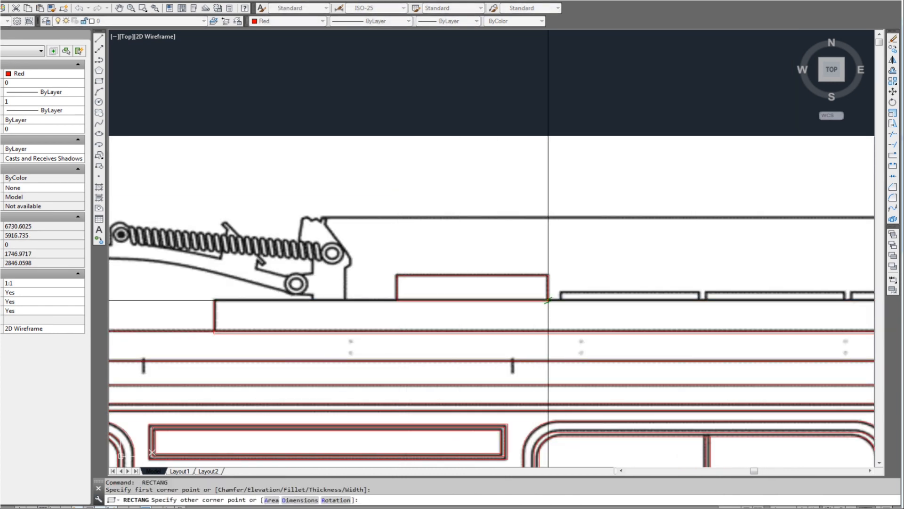
pyautogui.scroll(2, 552, 299)
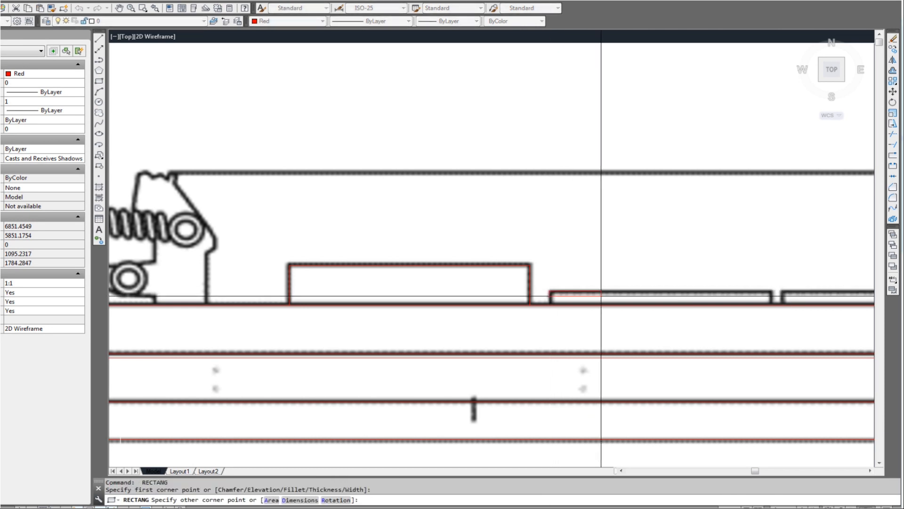
pyautogui.click(772, 305)
# Copy the first low panel rectangle horizontally onto the next two matching panels on the roof platform
pyautogui.moveTo(572, 317); pyautogui.dragTo(264, 296, button='middle')
pyautogui.scroll(-2, 466, 298)
pyautogui.click(466, 285)
pyautogui.click(465, 281)
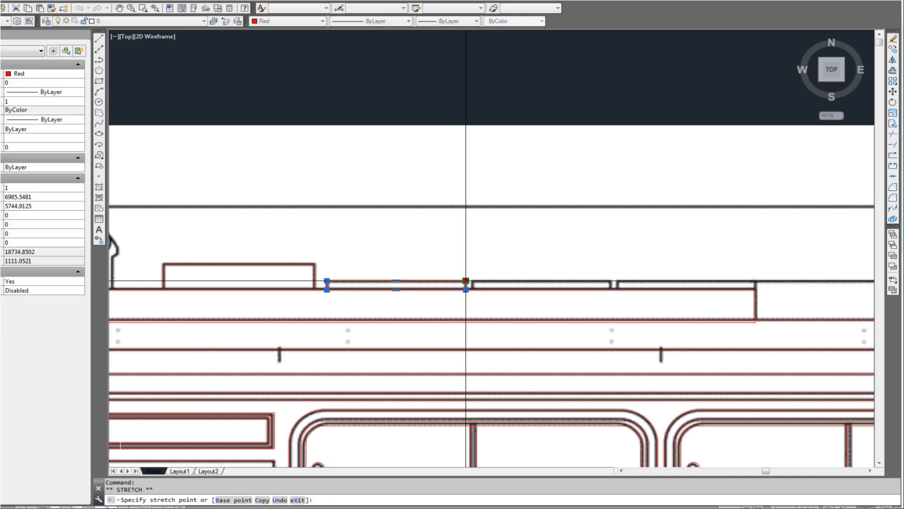
pyautogui.write('c')
pyautogui.press('Return')
pyautogui.scroll(2, 580, 264)
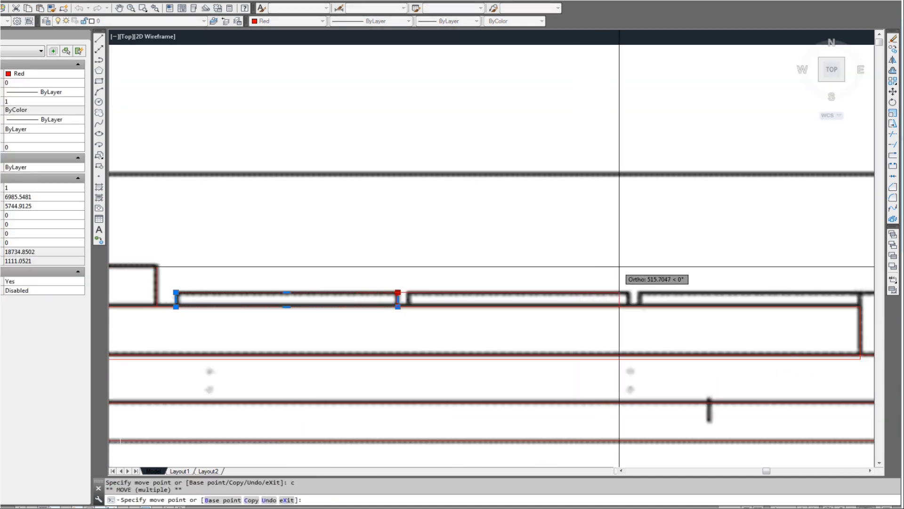
pyautogui.click(629, 267)
pyautogui.moveTo(645, 268); pyautogui.dragTo(478, 271, button='middle')
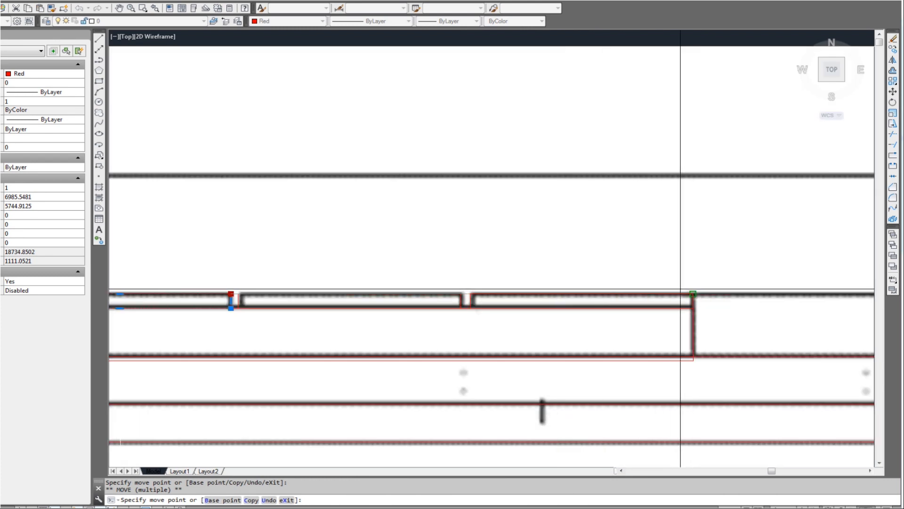
pyautogui.press('Escape')
pyautogui.scroll(-5, 620, 344)
pyautogui.scroll(6, 556, 334)
pyautogui.press('Escape')
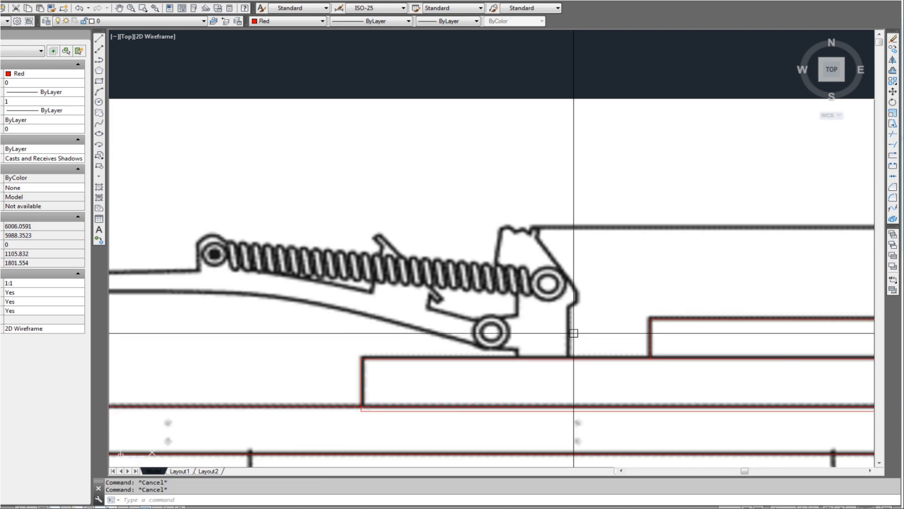
# Start a polyline at the platform and trace the pole-base bracket's outer vertical edge, protruding corner and long slanted side up to its top
pyautogui.write('pl')
pyautogui.press('Return')
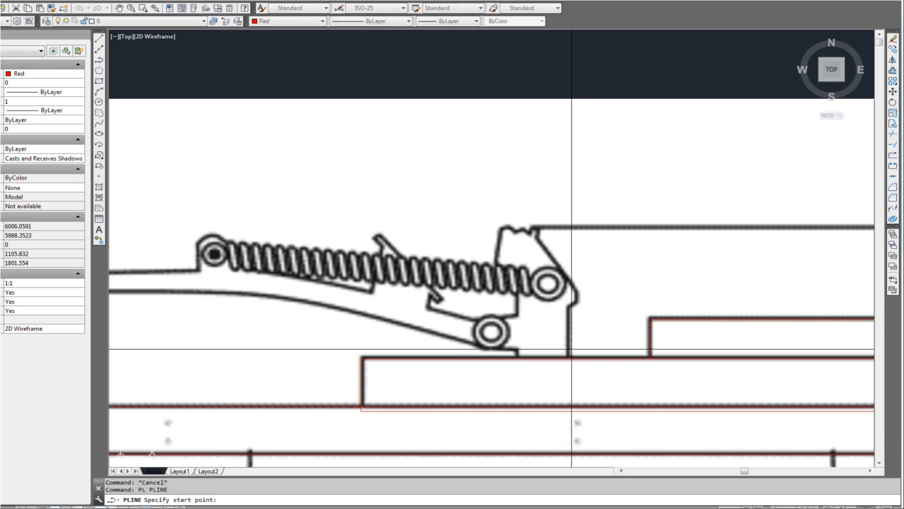
pyautogui.press('F3')
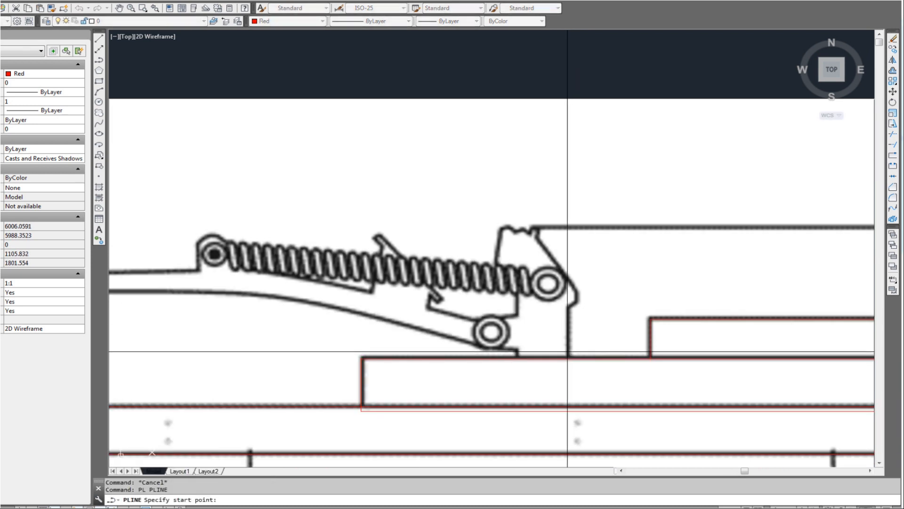
pyautogui.scroll(2, 570, 360)
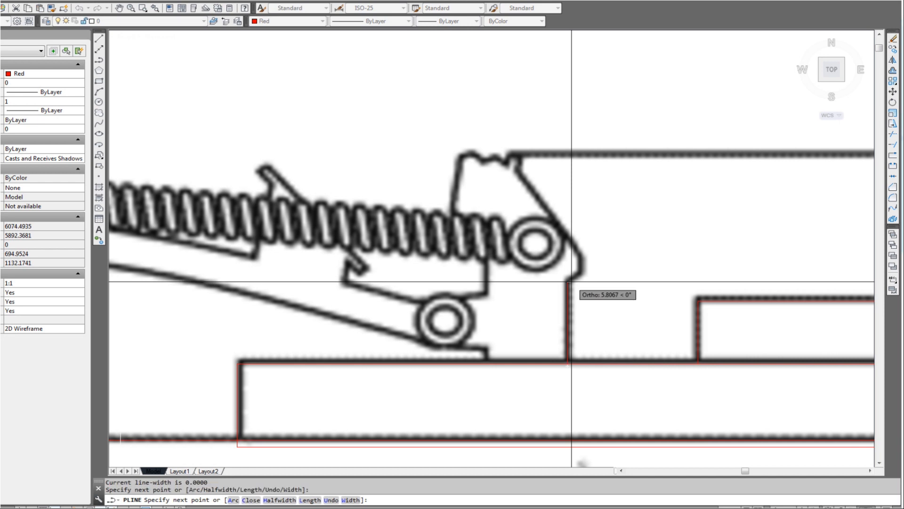
pyautogui.scroll(2, 571, 282)
pyautogui.press('F8')
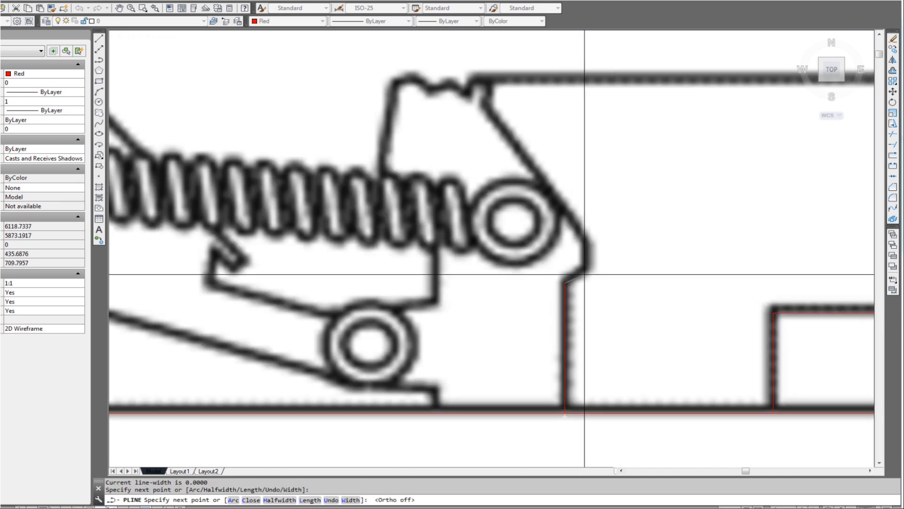
pyautogui.scroll(2, 584, 271)
pyautogui.click(584, 269)
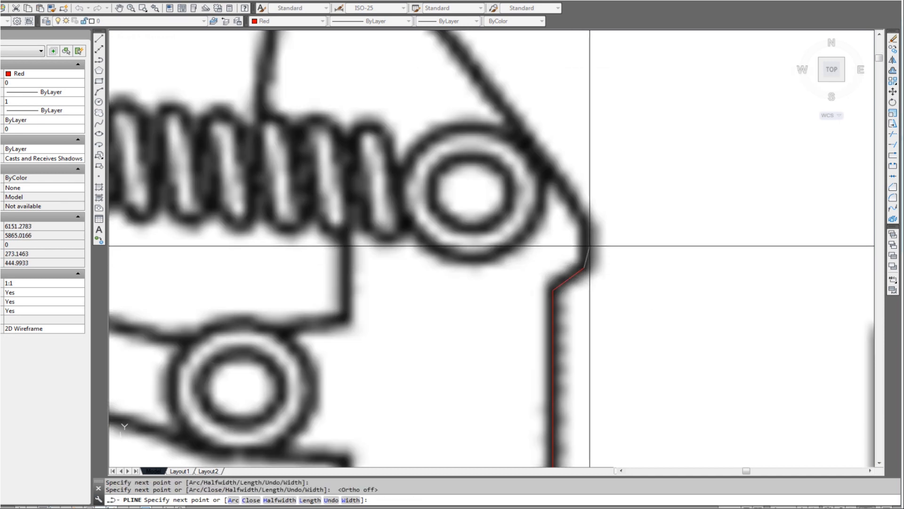
pyautogui.press('F8')
pyautogui.scroll(-4, 586, 223)
pyautogui.scroll(4, 555, 189)
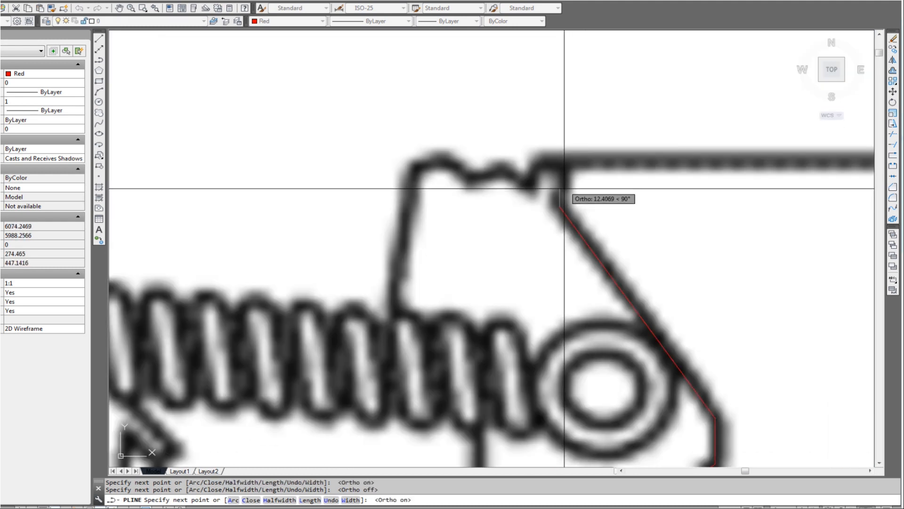
# Continue the bracket outline with a short vertical segment and a three-point arc around the rounded hook at its top
pyautogui.scroll(-2, 561, 193)
pyautogui.scroll(-2, 567, 195)
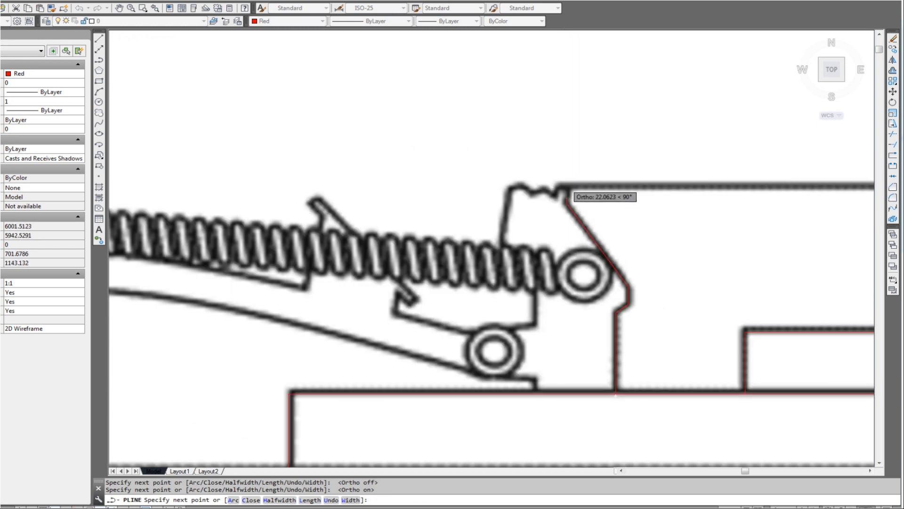
pyautogui.scroll(4, 582, 201)
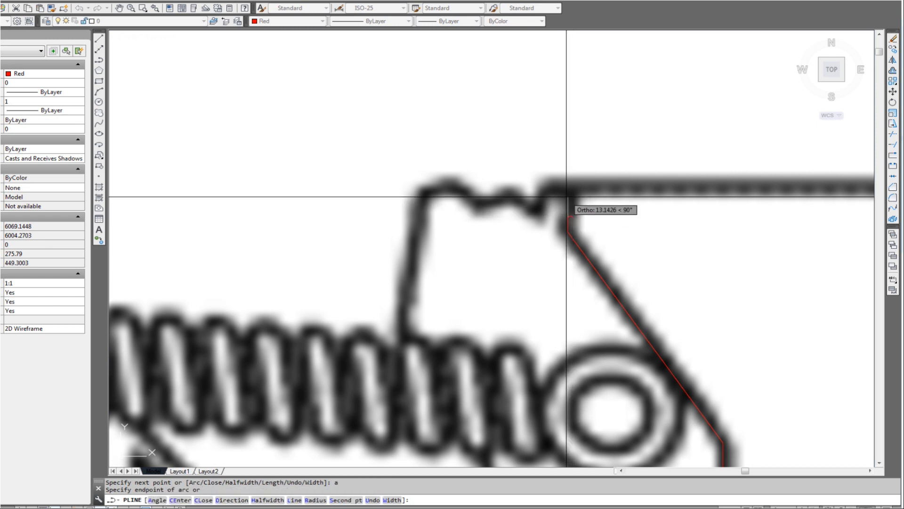
pyautogui.press('F8')
pyautogui.scroll(2, 573, 201)
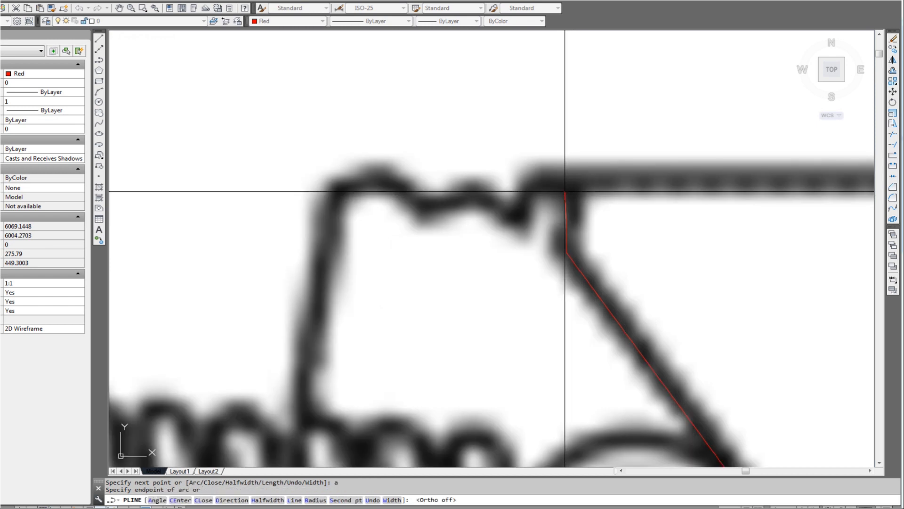
pyautogui.press('Return')
pyautogui.click(562, 189)
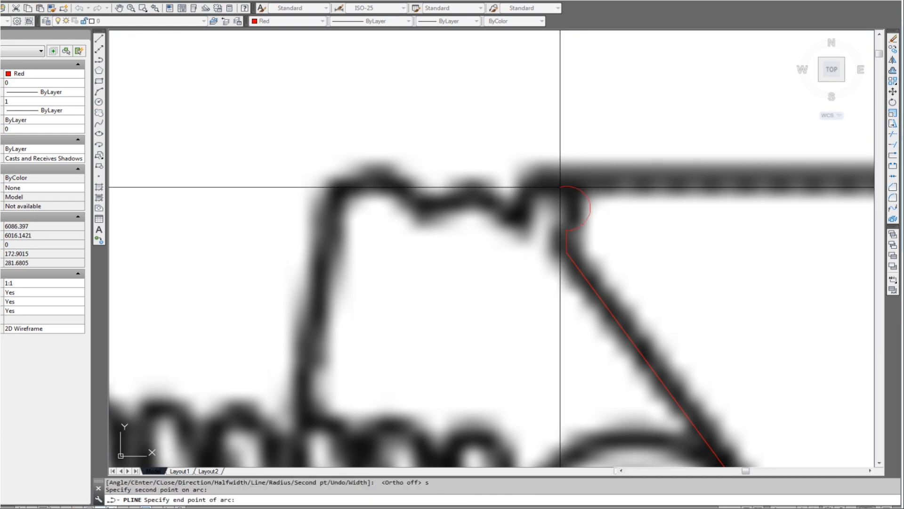
pyautogui.click(520, 207)
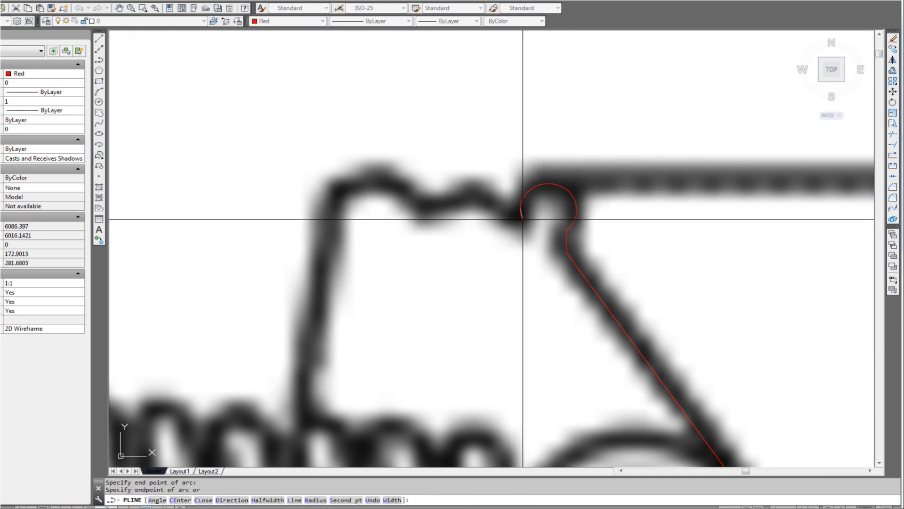
# Trace the bracket's jagged top edge with straight segments and round its far upper corner with a three-point arc
pyautogui.write('l')
pyautogui.press('Return')
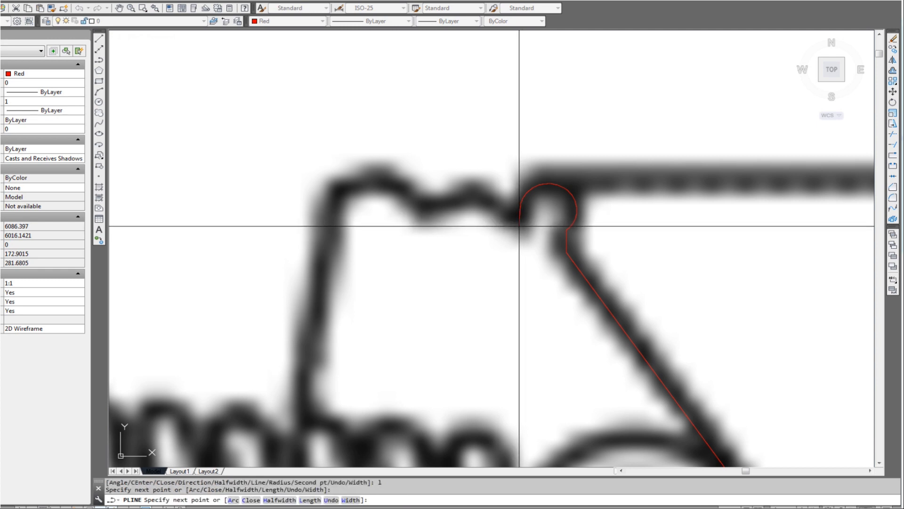
pyautogui.click(475, 184)
pyautogui.click(428, 213)
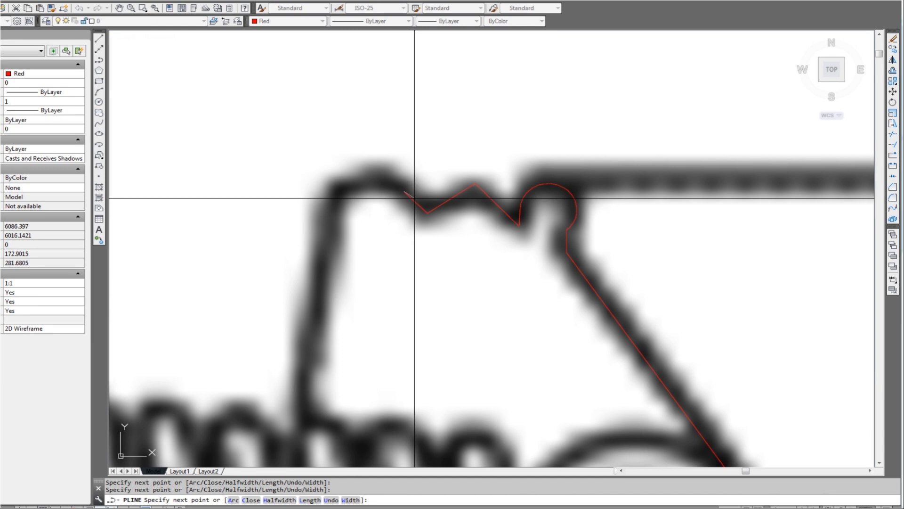
pyautogui.press('Return')
pyautogui.write('s Second p')
pyautogui.press('Return')
pyautogui.click(375, 178)
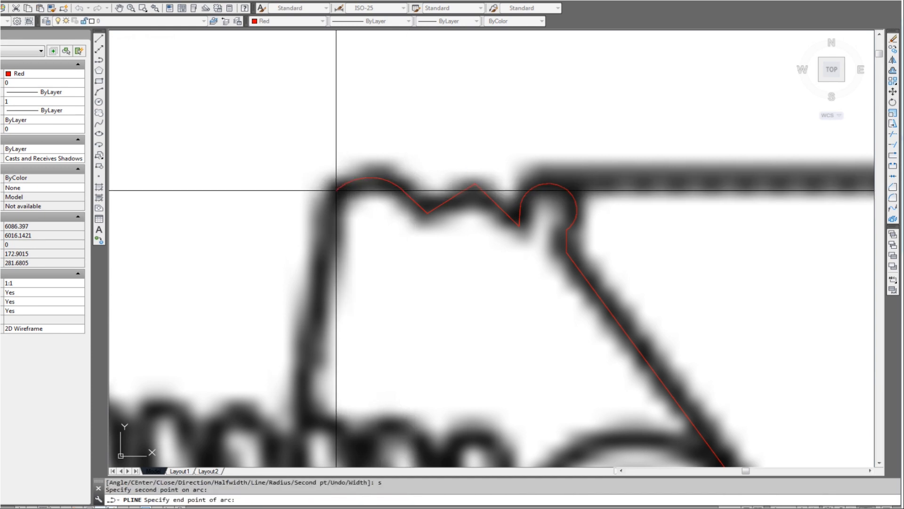
pyautogui.click(333, 196)
# Extend the outline with straight segments down the bracket's inner side, across the spring and over the lower pivot
pyautogui.scroll(-3, 347, 242)
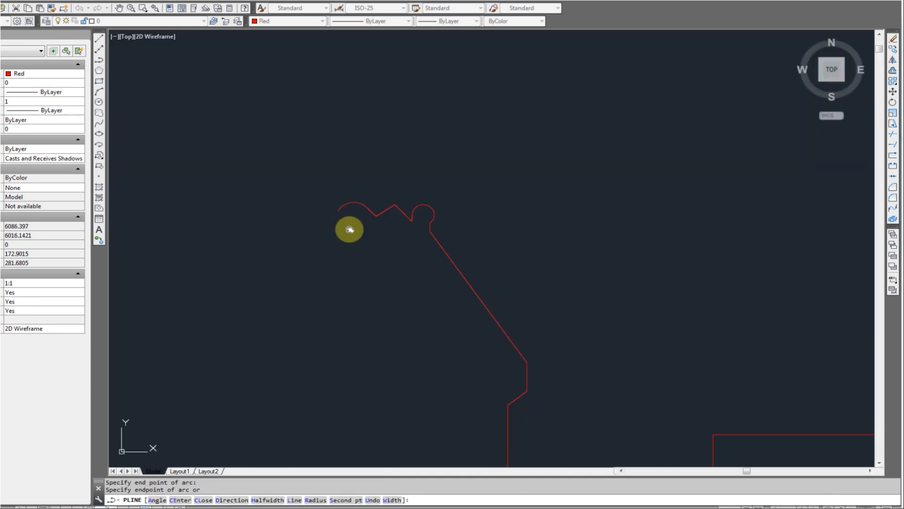
pyautogui.scroll(2, 382, 186)
pyautogui.press('Return')
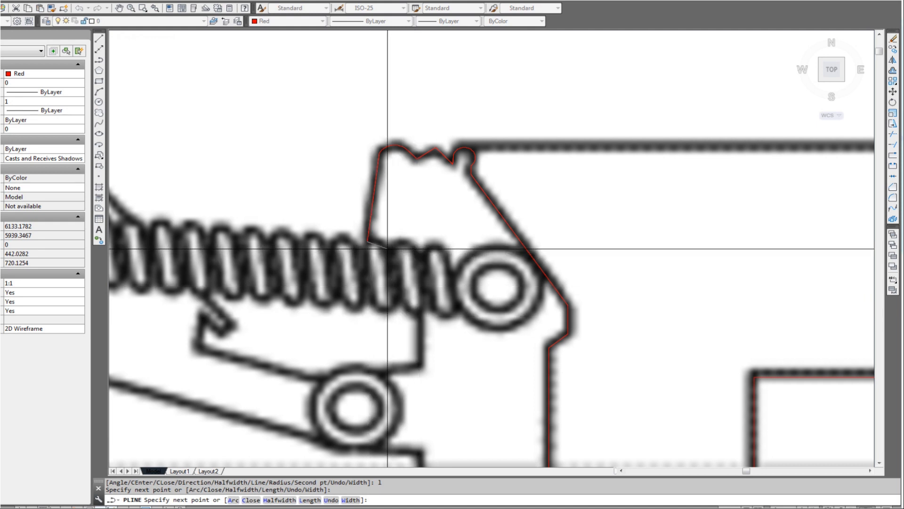
pyautogui.click(420, 312)
pyautogui.click(420, 366)
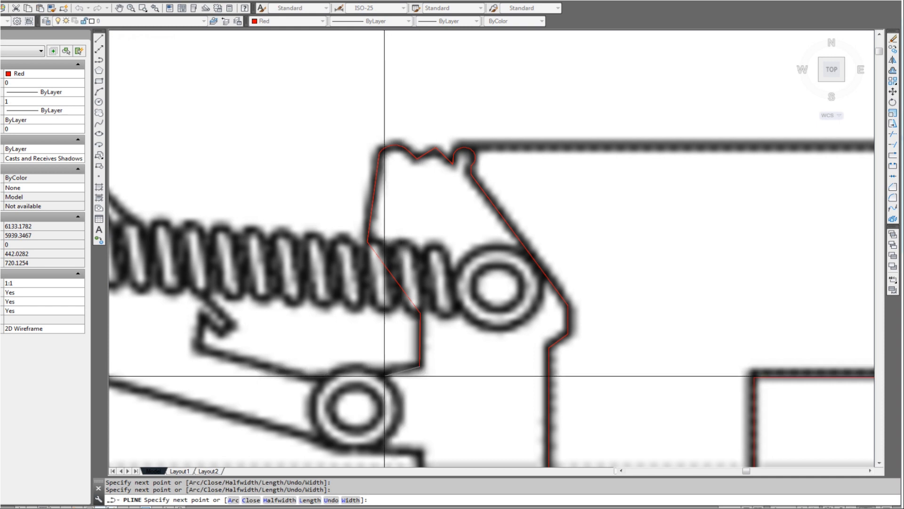
pyautogui.click(319, 380)
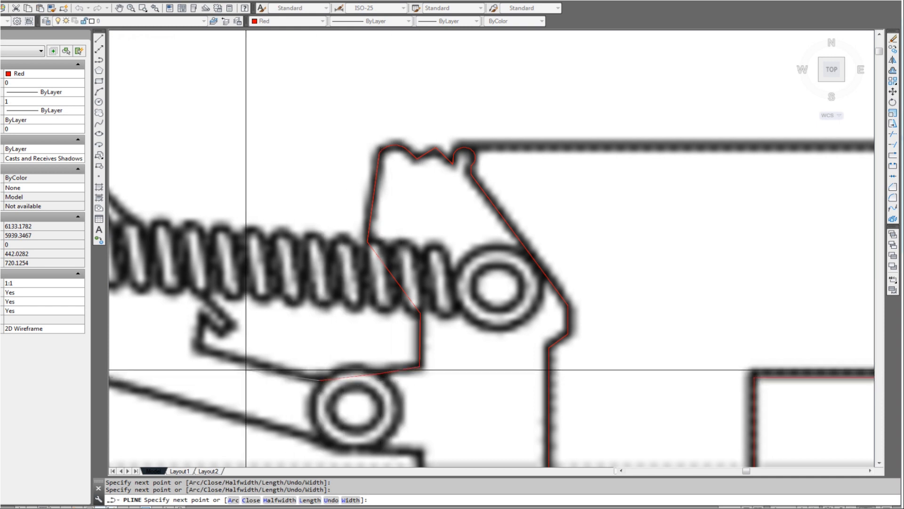
# Trace the small hook below the spring and the diagonal lever crossing it, including its tip and the edge back down below the spring
pyautogui.click(198, 311)
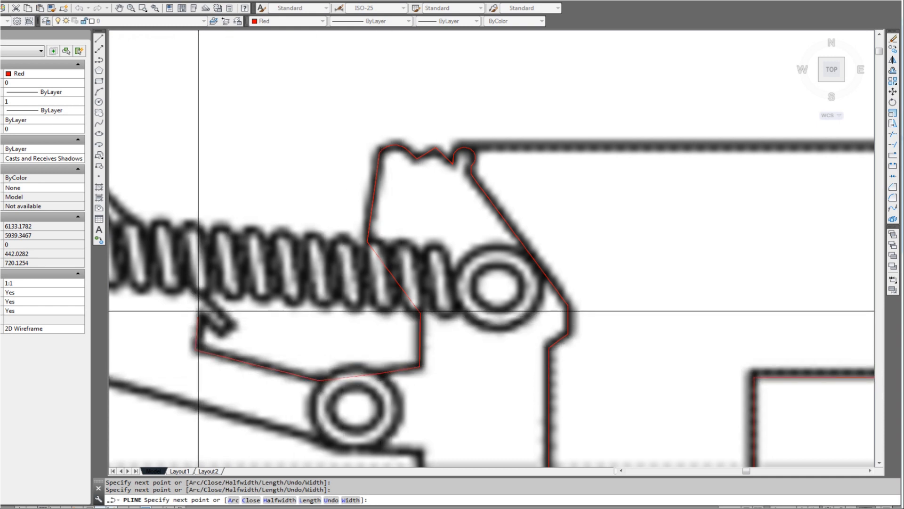
pyautogui.click(221, 333)
pyautogui.click(233, 324)
pyautogui.scroll(-1, 282, 278)
pyautogui.moveTo(283, 278); pyautogui.dragTo(467, 324, button='middle')
pyautogui.scroll(1, 362, 270)
pyautogui.click(327, 245)
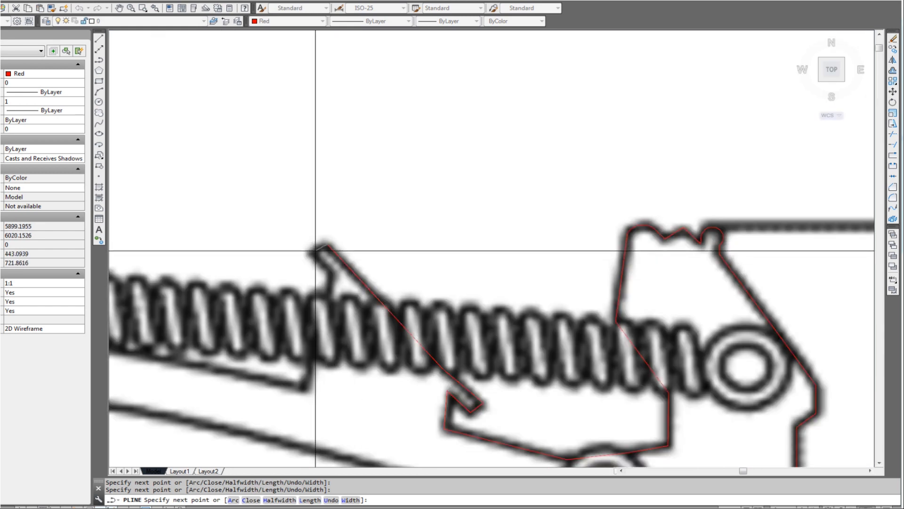
pyautogui.click(331, 273)
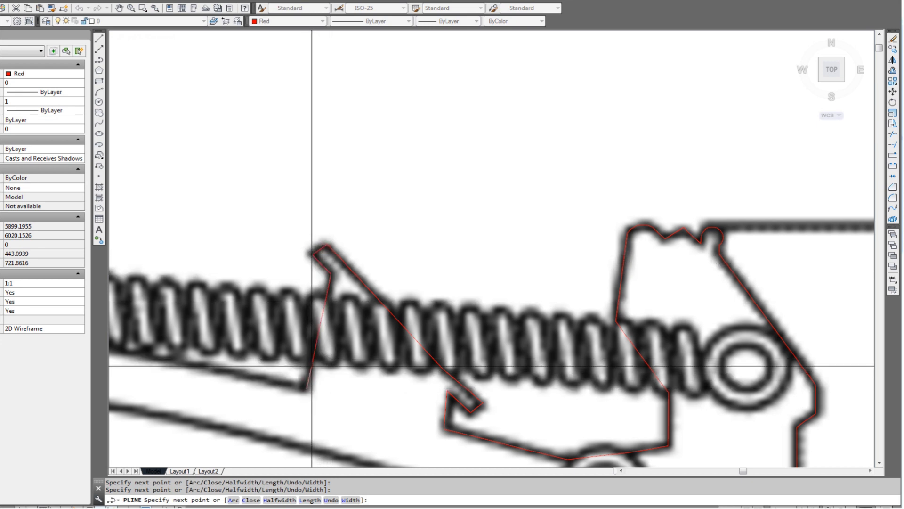
# Trace the arm's upper edge beneath the spring with a straight segment and a three-point arc to the spring's far end
pyautogui.scroll(-4, 313, 369)
pyautogui.moveTo(282, 369); pyautogui.dragTo(448, 350, button='middle')
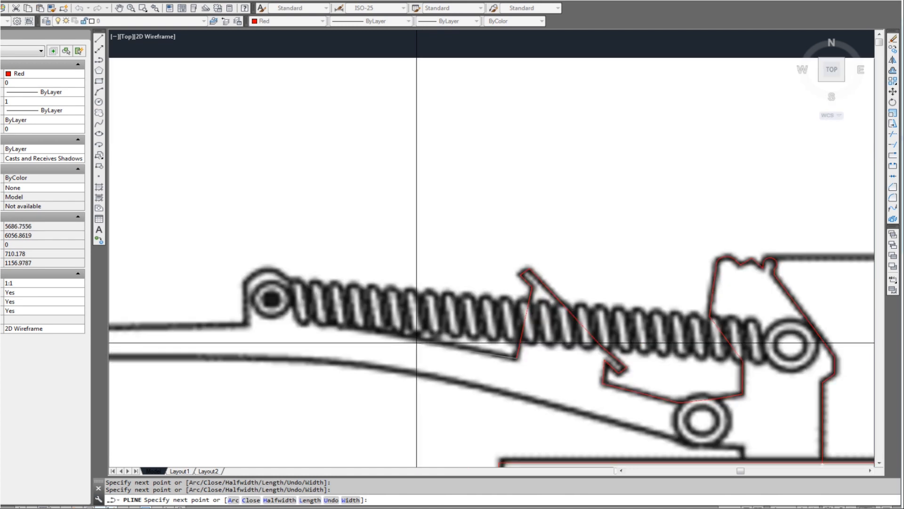
pyautogui.scroll(2, 439, 348)
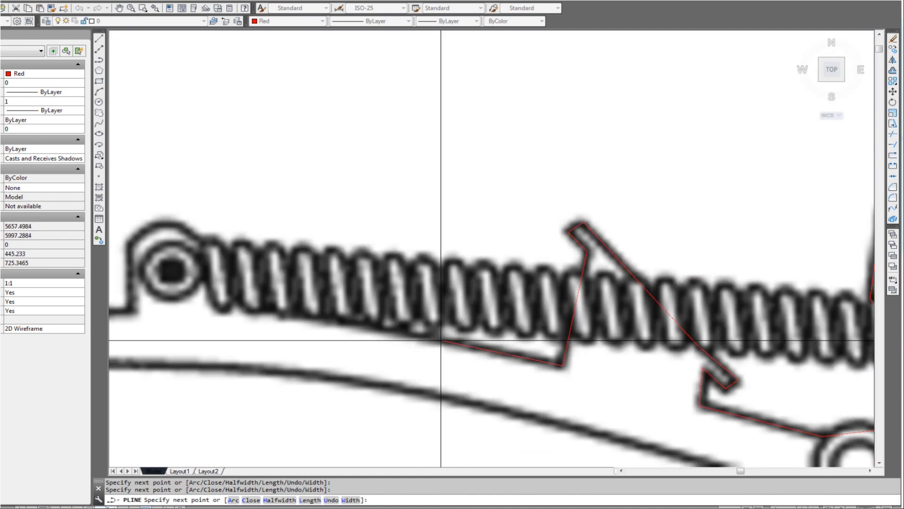
pyautogui.write('s Second p')
pyautogui.press('Return')
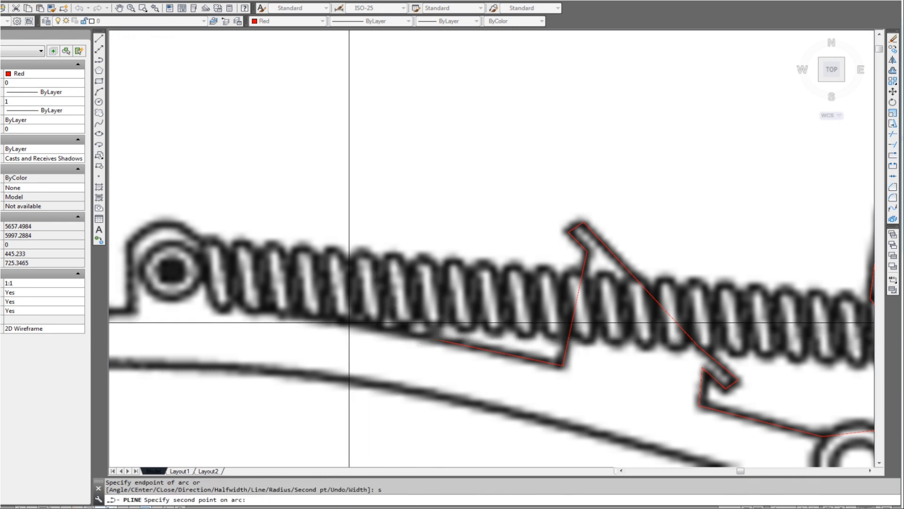
pyautogui.click(349, 321)
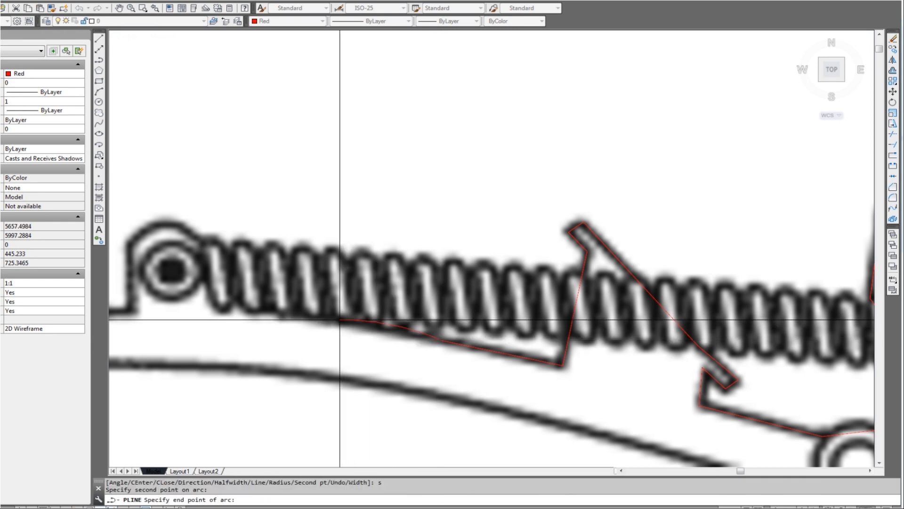
pyautogui.click(220, 303)
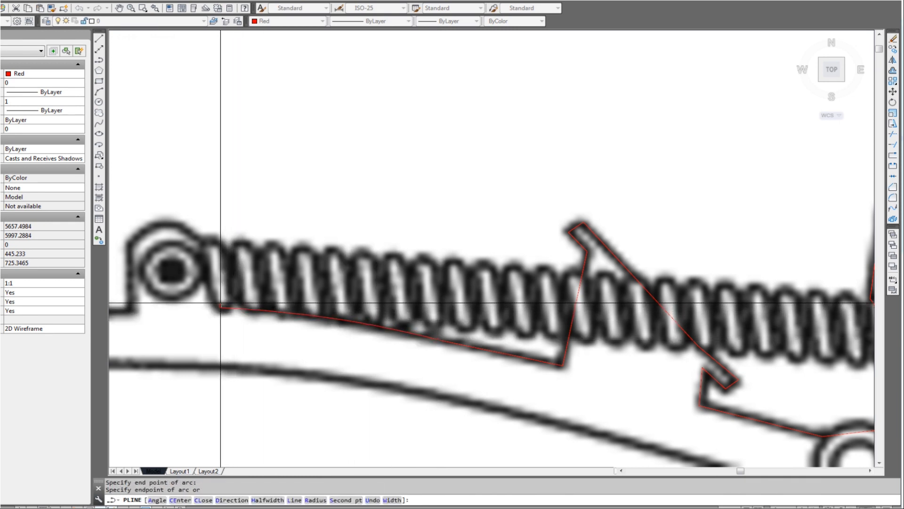
# Add a straight segment up the spring's end coil and a three-point arc over the round spring mount
pyautogui.scroll(3, 236, 304)
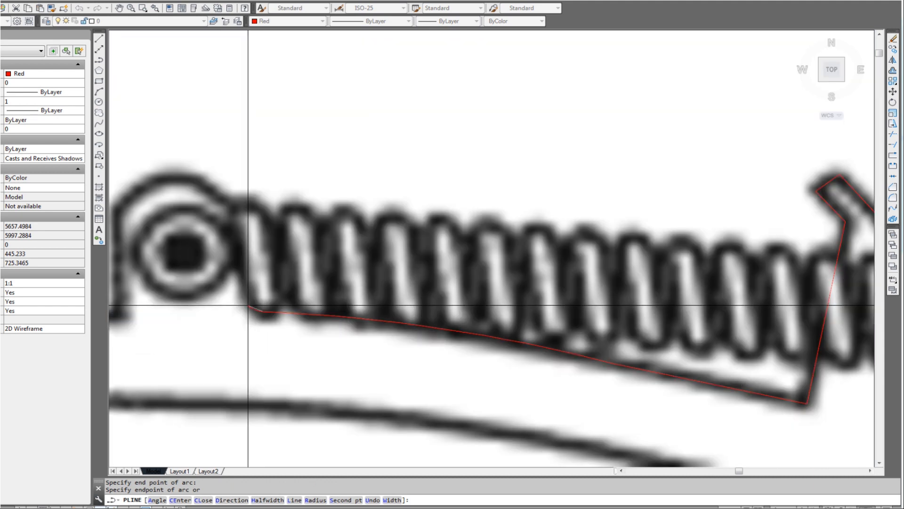
pyautogui.write('l')
pyautogui.press('Return')
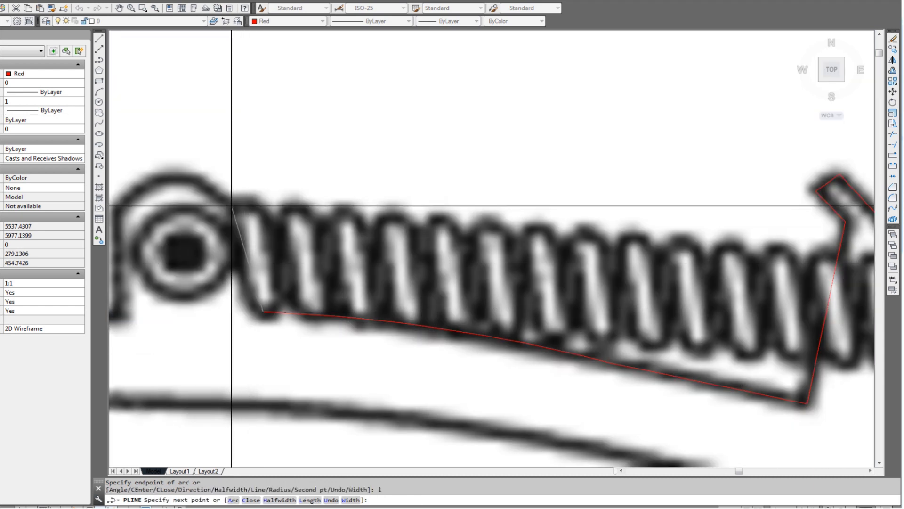
pyautogui.click(231, 212)
pyautogui.moveTo(231, 213); pyautogui.dragTo(304, 230, button='middle')
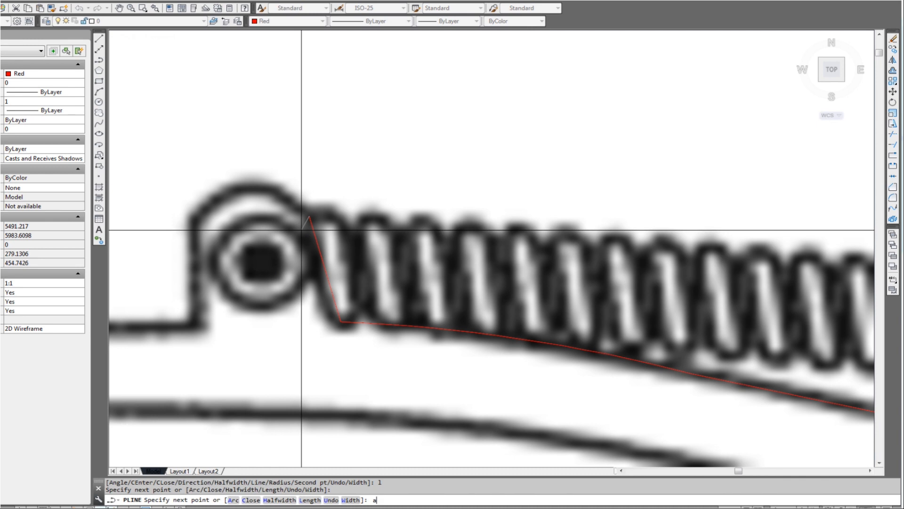
pyautogui.write('a')
pyautogui.press('Return')
pyautogui.write('s')
pyautogui.press('Return')
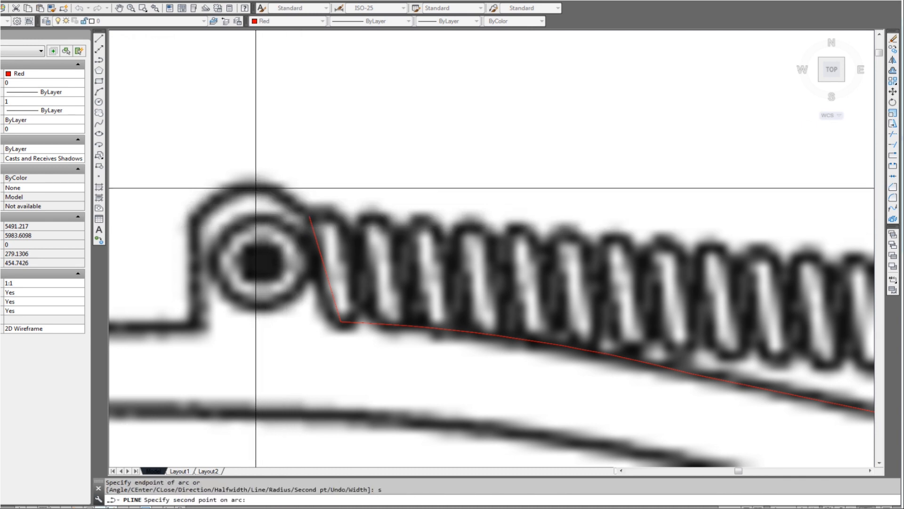
pyautogui.click(252, 188)
pyautogui.click(196, 218)
# Extend the outline with a straight segment down the outer side of the round spring mount to the pole's upper edge
pyautogui.moveTo(202, 230); pyautogui.dragTo(270, 193, button='middle')
pyautogui.write('l')
pyautogui.press('Return')
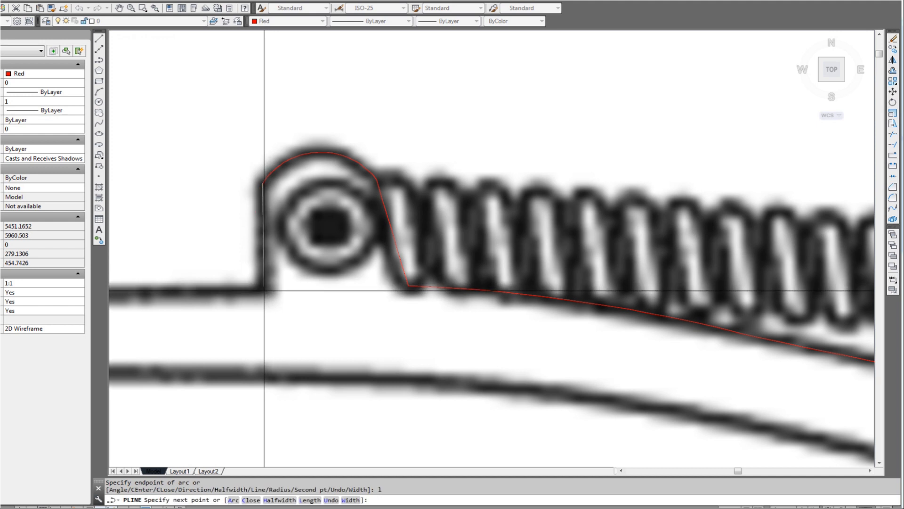
pyautogui.scroll(-3, 274, 289)
pyautogui.moveTo(275, 288); pyautogui.dragTo(584, 253, button='middle')
pyautogui.scroll(-2, 527, 262)
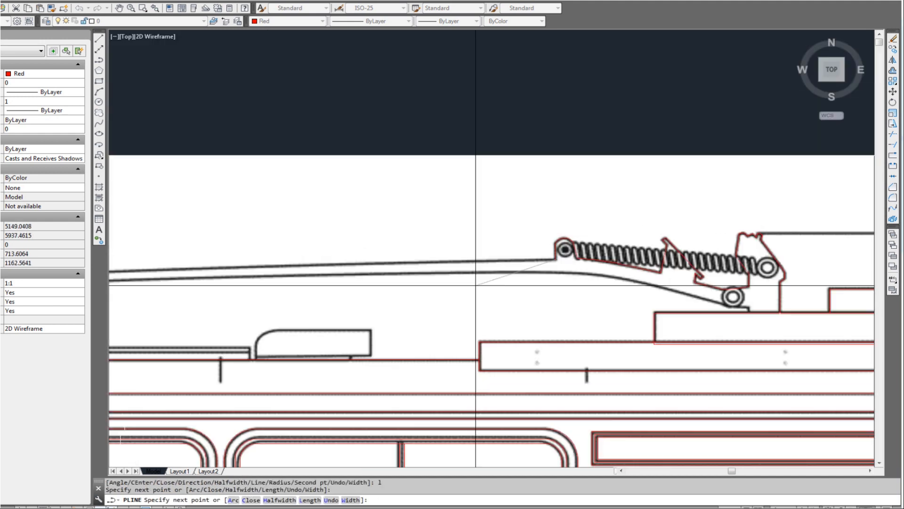
# Trace the long upper edge of the trolley pole from the spring mount with a three-point arc
pyautogui.moveTo(323, 303); pyautogui.dragTo(714, 279, button='middle')
pyautogui.scroll(-4, 662, 288)
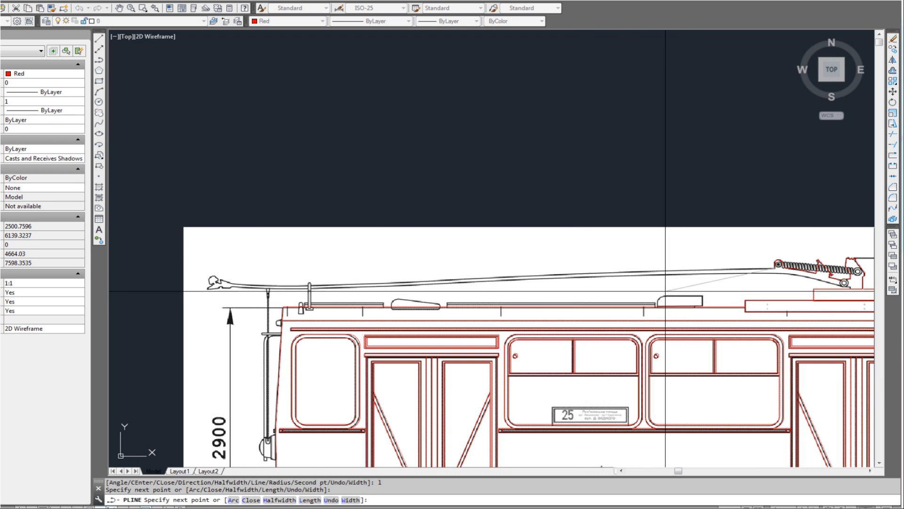
pyautogui.moveTo(669, 291); pyautogui.dragTo(624, 284, button='middle')
pyautogui.scroll(2, 598, 283)
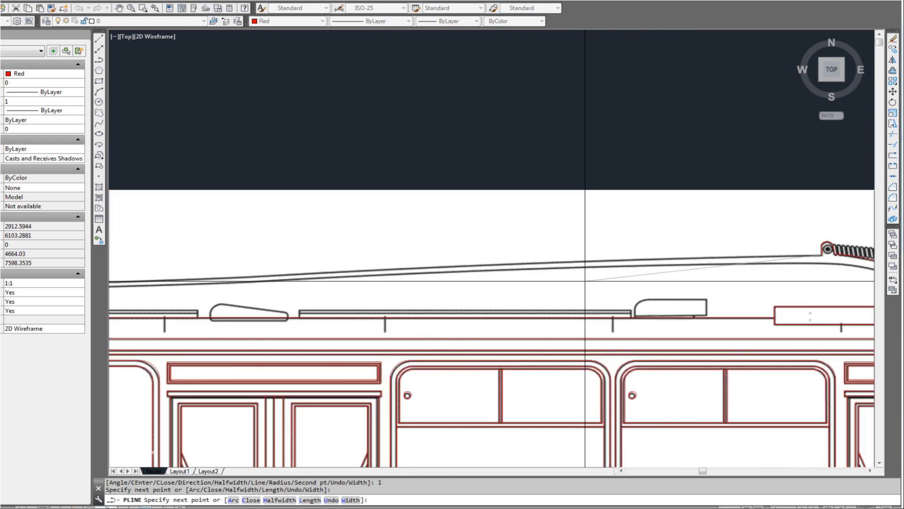
pyautogui.write('a')
pyautogui.press('Return')
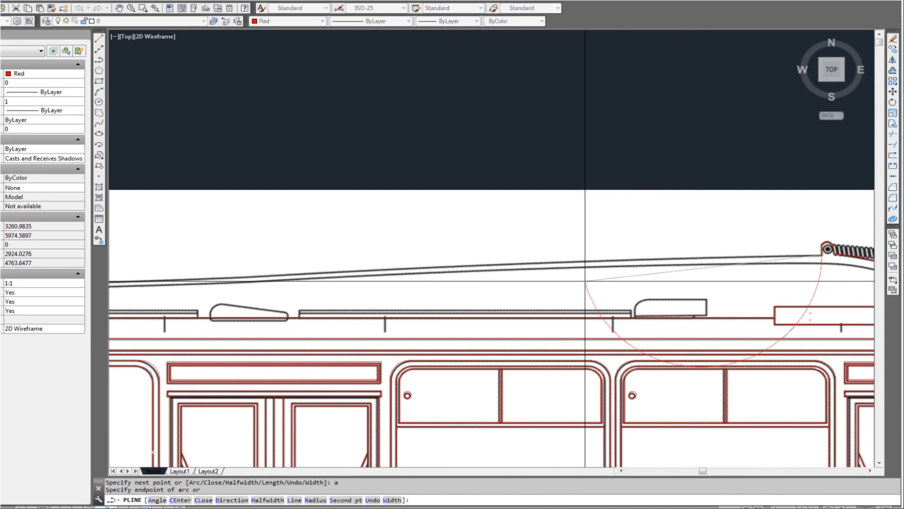
pyautogui.write('s')
pyautogui.press('Return')
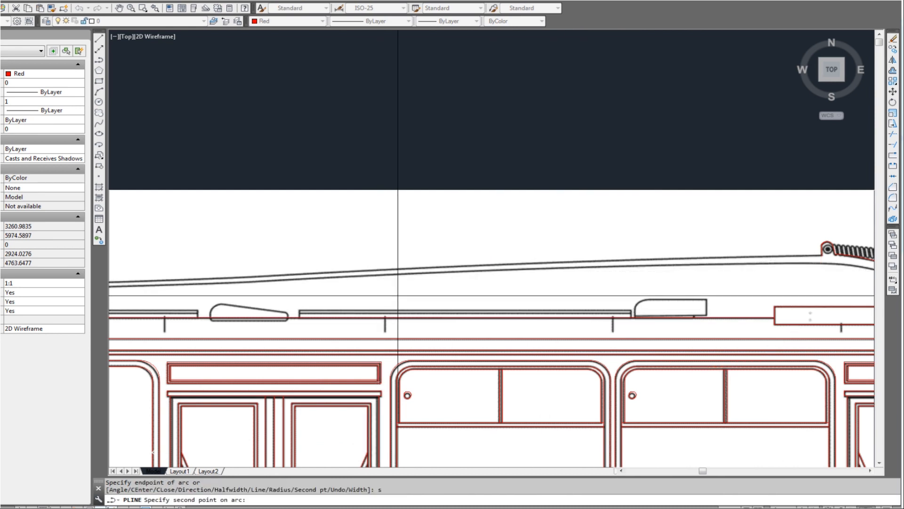
pyautogui.moveTo(454, 284); pyautogui.dragTo(468, 288, button='middle')
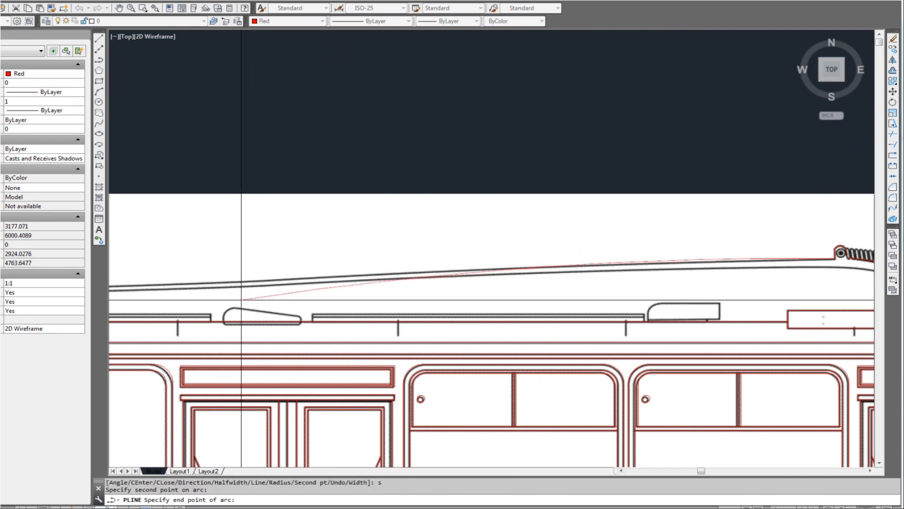
pyautogui.click(224, 283)
# Try a three-point arc along the pole's upper edge past the retaining hook to the pole head
pyautogui.moveTo(252, 289); pyautogui.dragTo(530, 306, button='middle')
pyautogui.scroll(1, 379, 307)
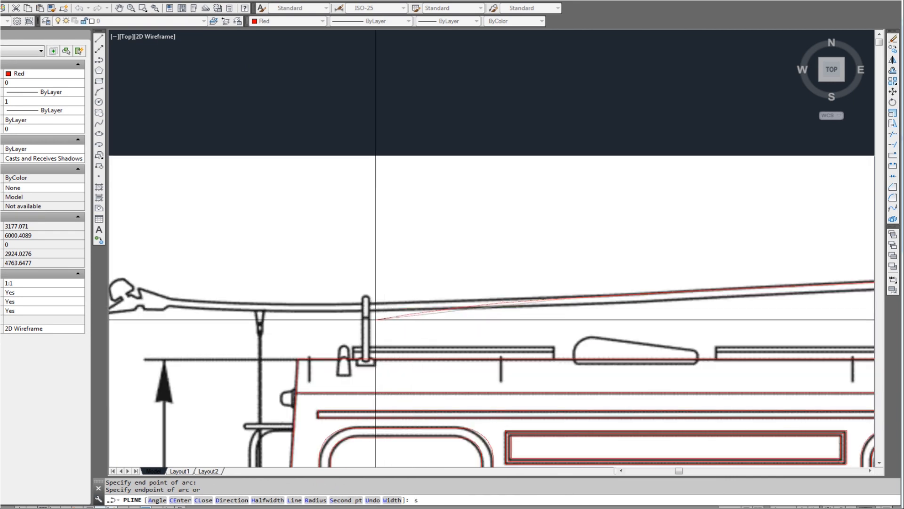
pyautogui.write('s')
pyautogui.press('Return')
pyautogui.click(281, 310)
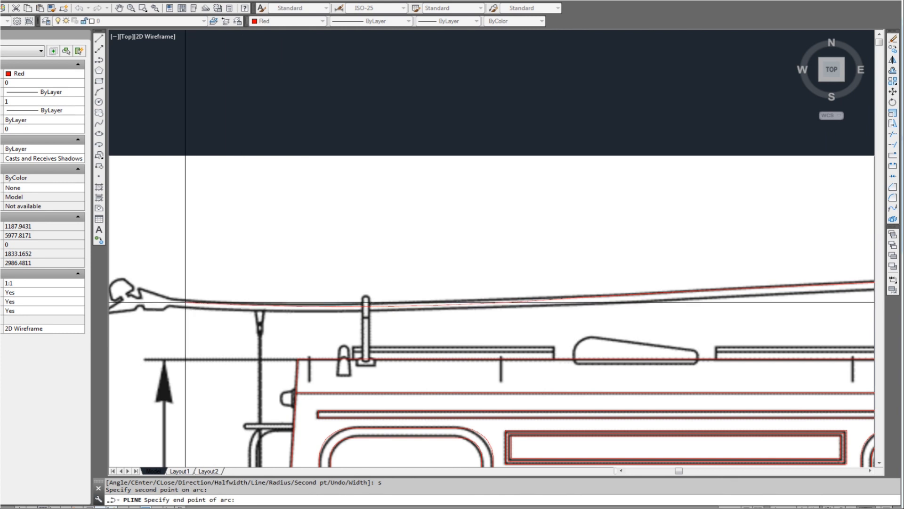
pyautogui.click(171, 300)
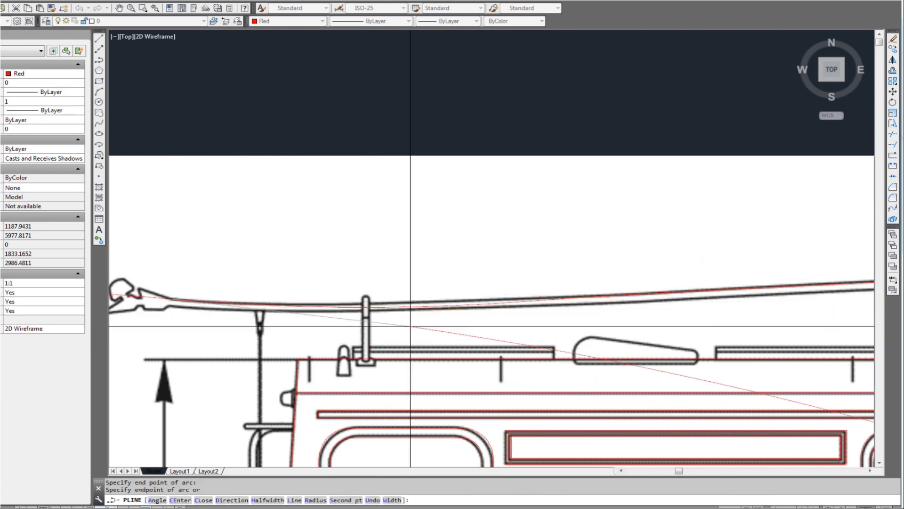
pyautogui.write('u')
pyautogui.press('Return')
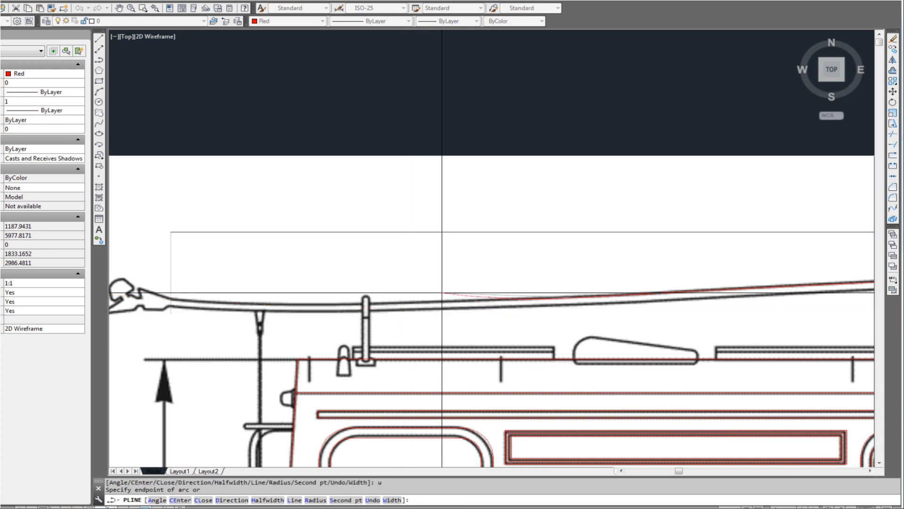
# Trace the pole's upper edge with straight segments to just past the retaining hook
pyautogui.scroll(2, 442, 292)
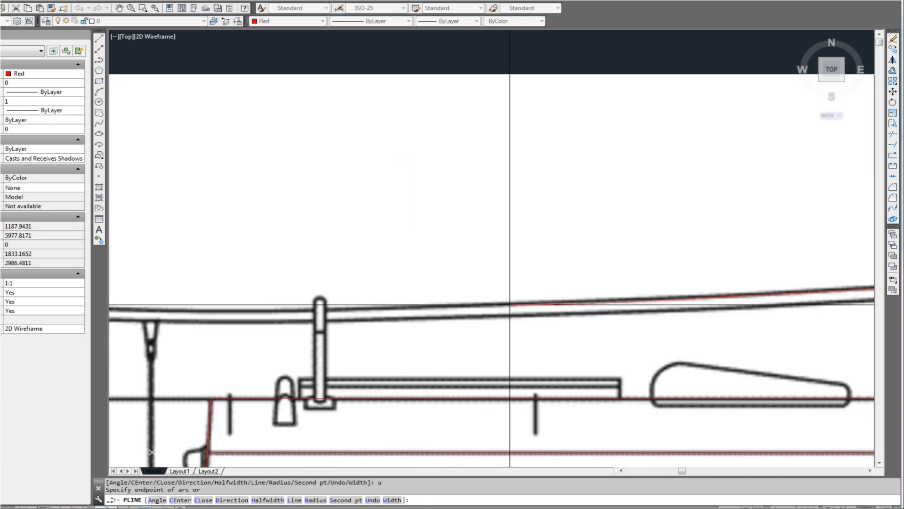
pyautogui.write('l')
pyautogui.press('Return')
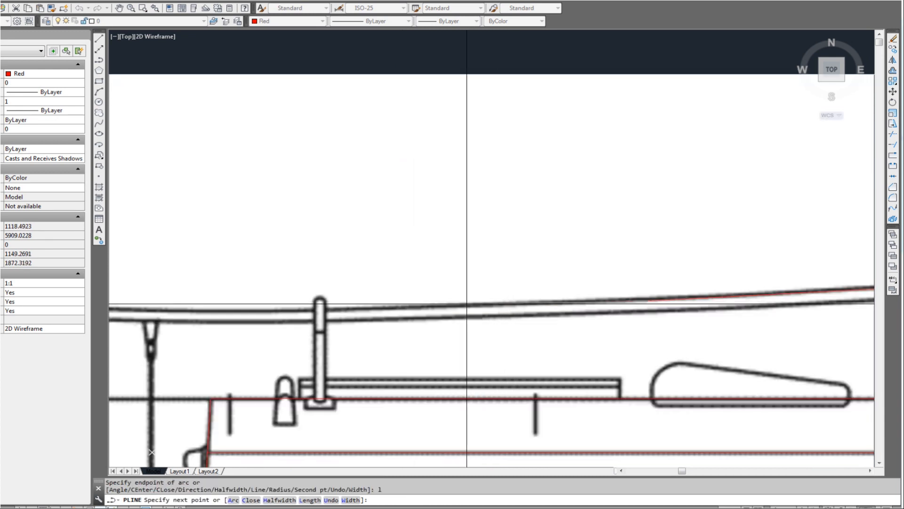
pyautogui.click(355, 311)
pyautogui.moveTo(358, 334)
pyautogui.mouseDown(button='middle')
pyautogui.moveTo(479, 330)
pyautogui.moveTo(457, 335)
pyautogui.moveTo(479, 322)
pyautogui.mouseUp(button='middle')
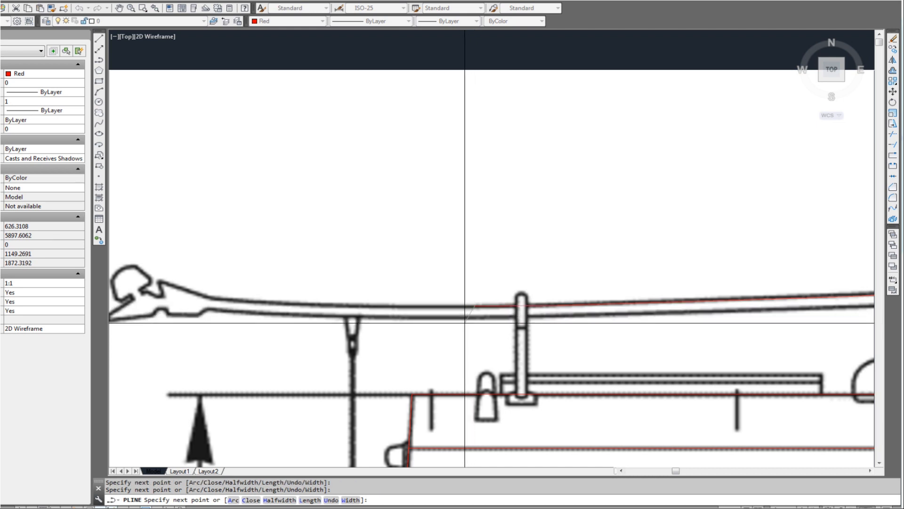
# Add a three-point arc along the curved end of the pole's upper edge to the base of the pole head
pyautogui.write('s Second p')
pyautogui.press('Return')
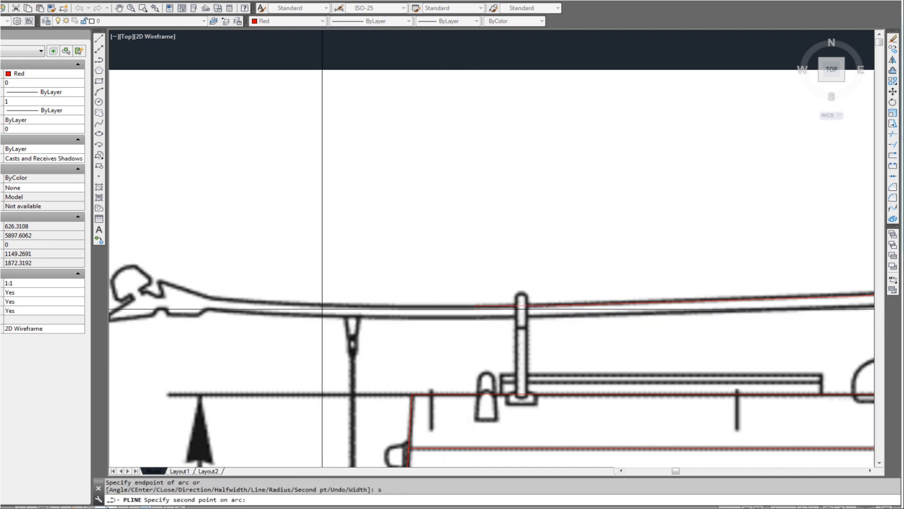
pyautogui.click(320, 306)
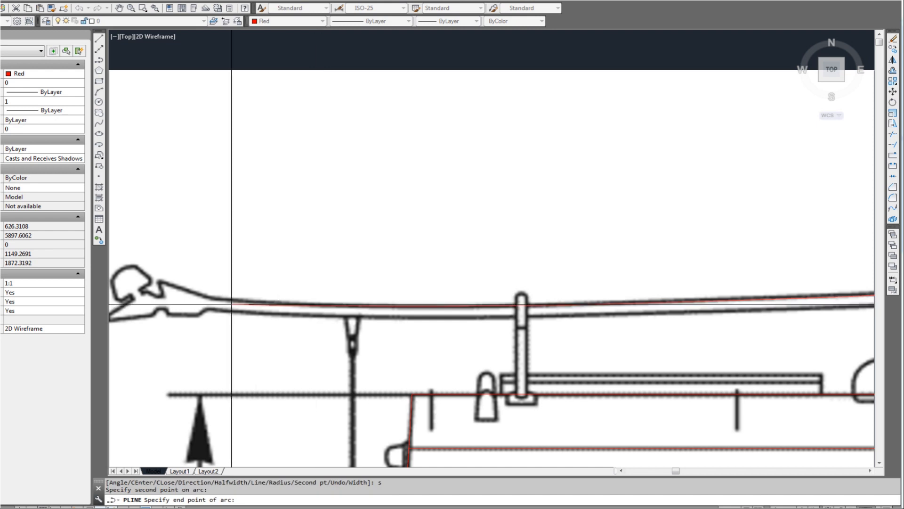
pyautogui.click(209, 297)
# Trace the pole head's sloped upper edge, its pointed tip and the notch beside it with straight segments
pyautogui.moveTo(361, 309); pyautogui.dragTo(361, 308, button='middle')
pyautogui.scroll(4, 371, 298)
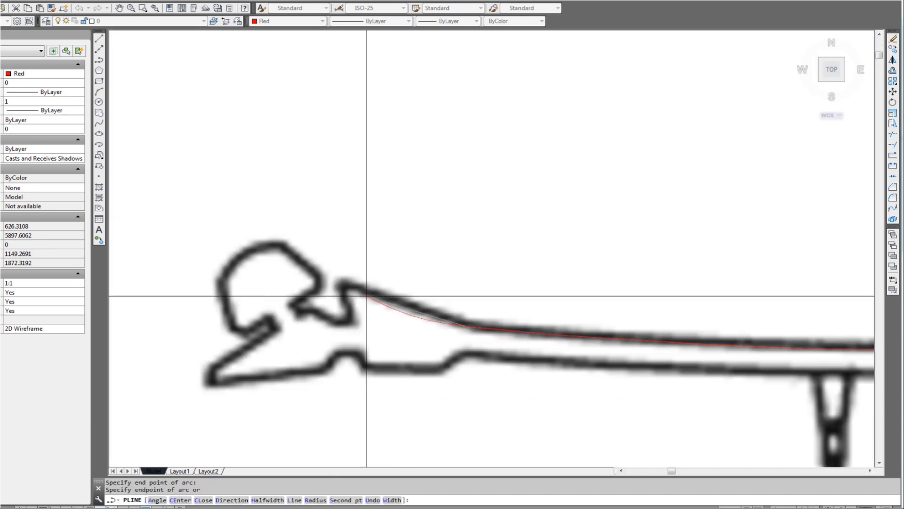
pyautogui.write('l')
pyautogui.press('Return')
pyautogui.click(339, 283)
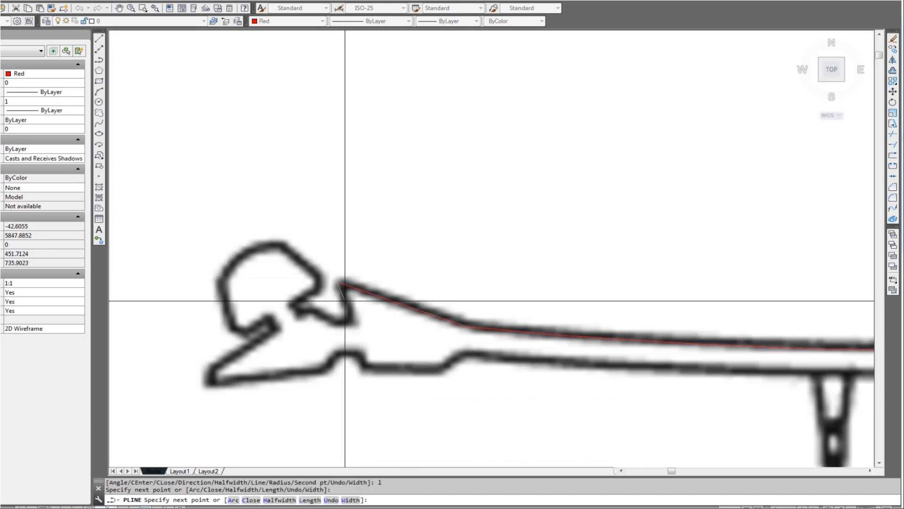
pyautogui.click(352, 323)
pyautogui.click(335, 324)
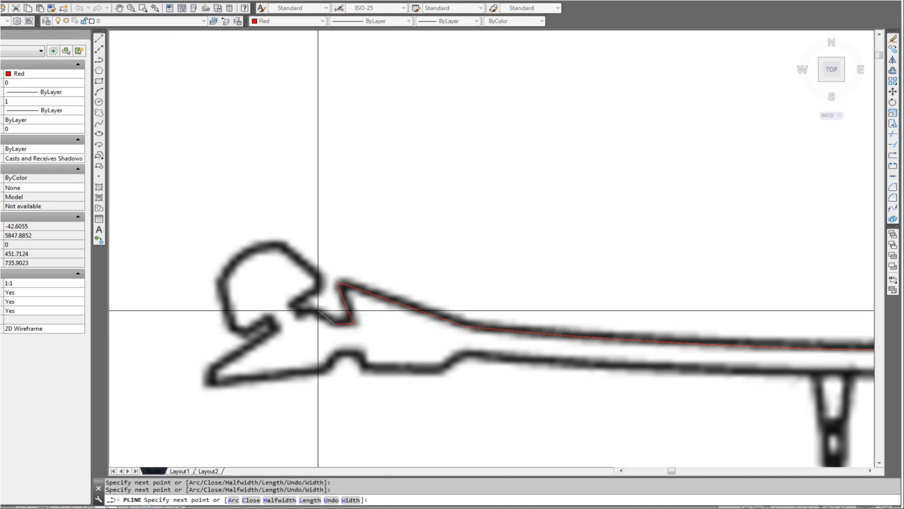
pyautogui.click(298, 315)
pyautogui.click(292, 302)
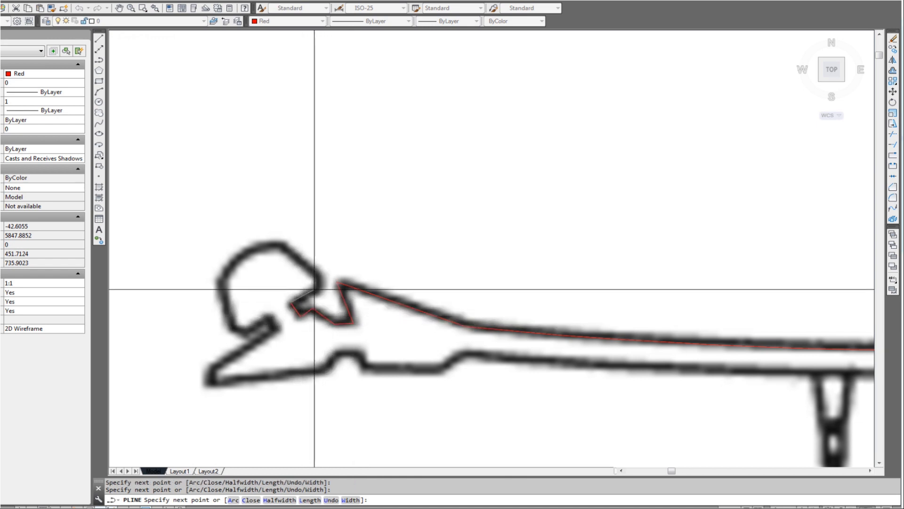
# Trace the rounded corner above the notch with an arc and the slanted edge up to the collector's crown with a straight segment
pyautogui.scroll(2, 316, 286)
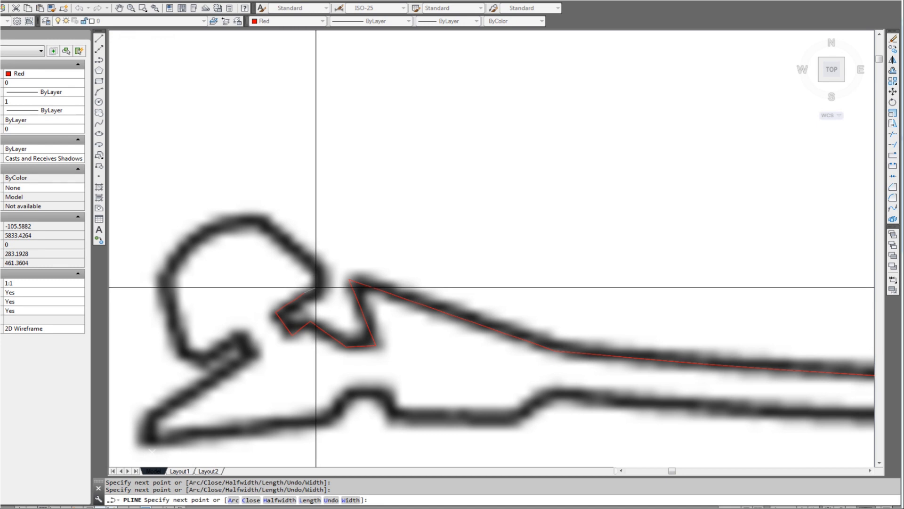
pyautogui.write('a')
pyautogui.press('Return')
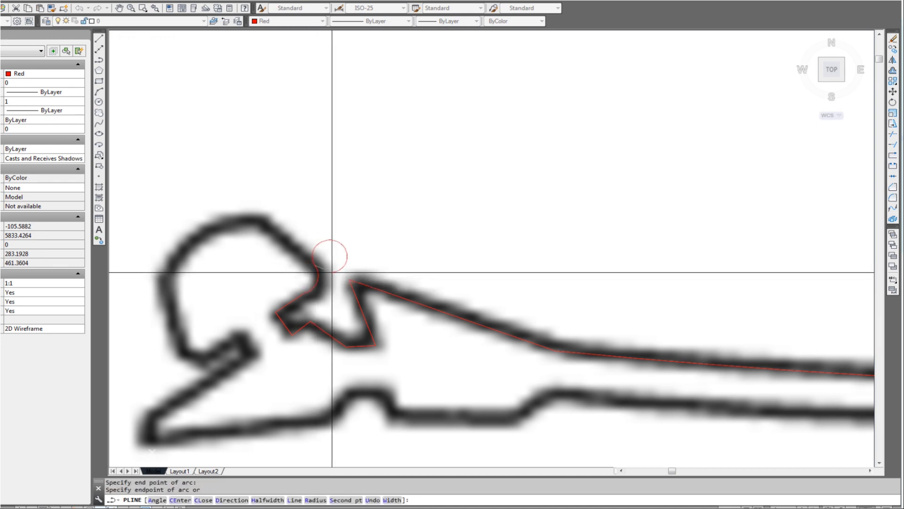
pyautogui.write('l')
pyautogui.press('Return')
pyautogui.click(264, 220)
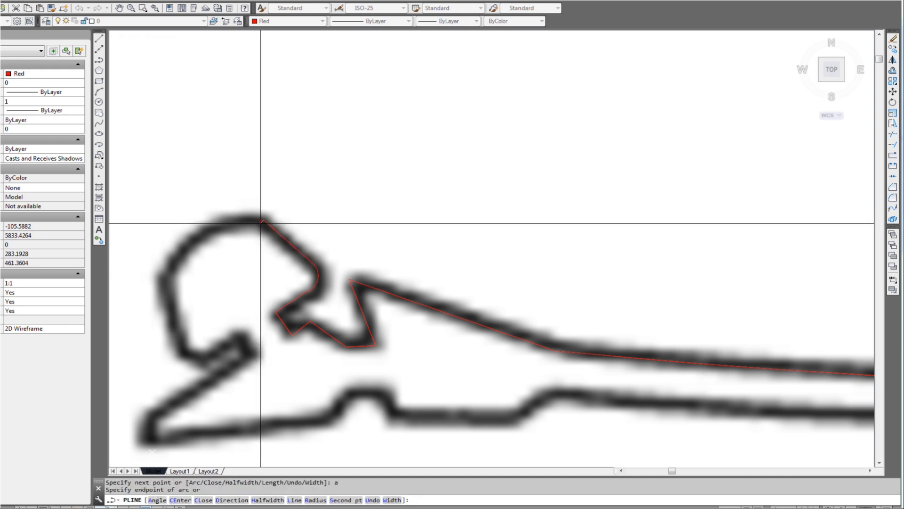
# Add a three-point arc over the collector's round crown and a straight segment down its outer side
pyautogui.write('s')
pyautogui.press('Return')
pyautogui.click(202, 227)
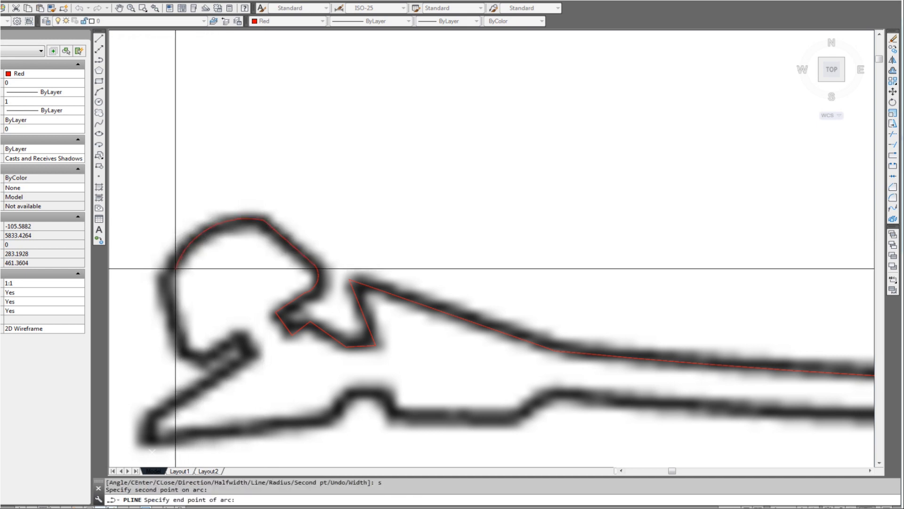
pyautogui.press('Return')
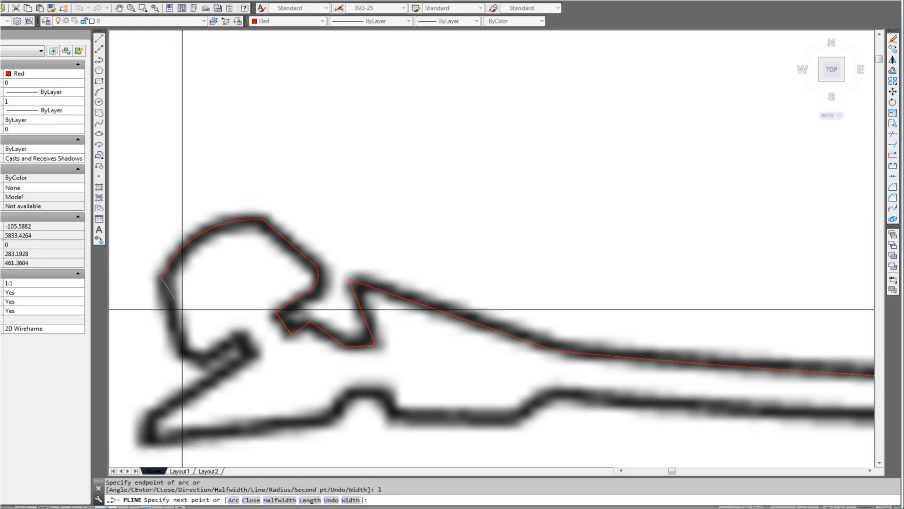
pyautogui.click(181, 349)
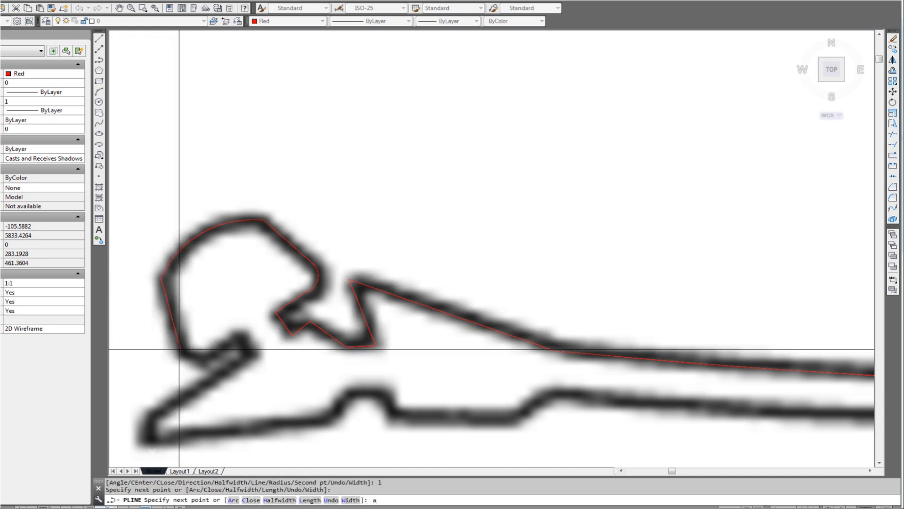
# Round the collector's lower outer corner with a small three-point arc
pyautogui.write('s Second p')
pyautogui.press('Return')
pyautogui.click(191, 357)
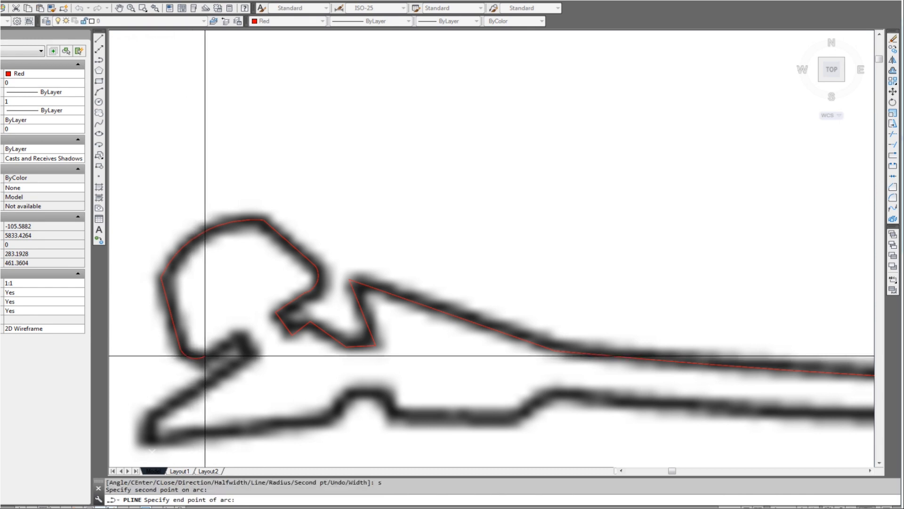
pyautogui.click(207, 356)
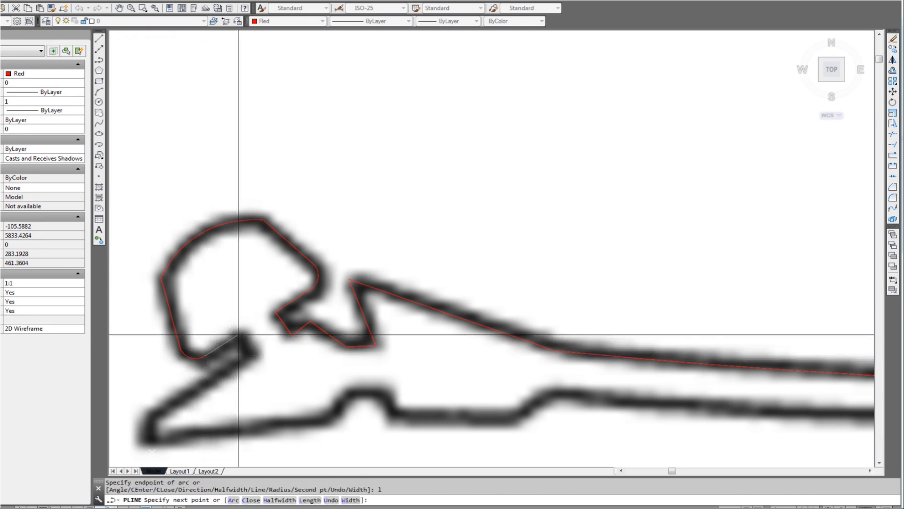
# Trace the small block below the collector and the diagonal edge down to the head's lower tip with straight segments
pyautogui.write('l')
pyautogui.press('Return')
pyautogui.click(253, 353)
pyautogui.click(156, 411)
pyautogui.click(145, 443)
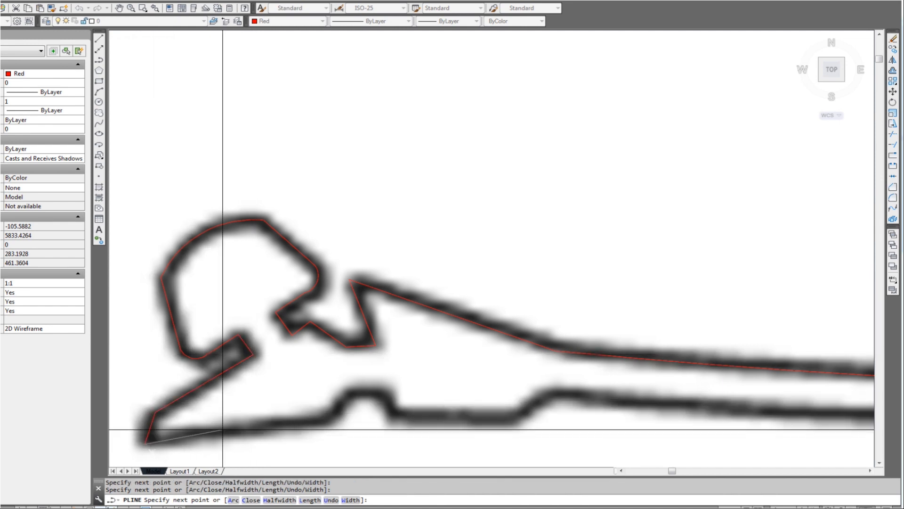
# Trace the underside of the pole head with straight segments over the raised notch and flat base to the pole's lower edge
pyautogui.click(329, 420)
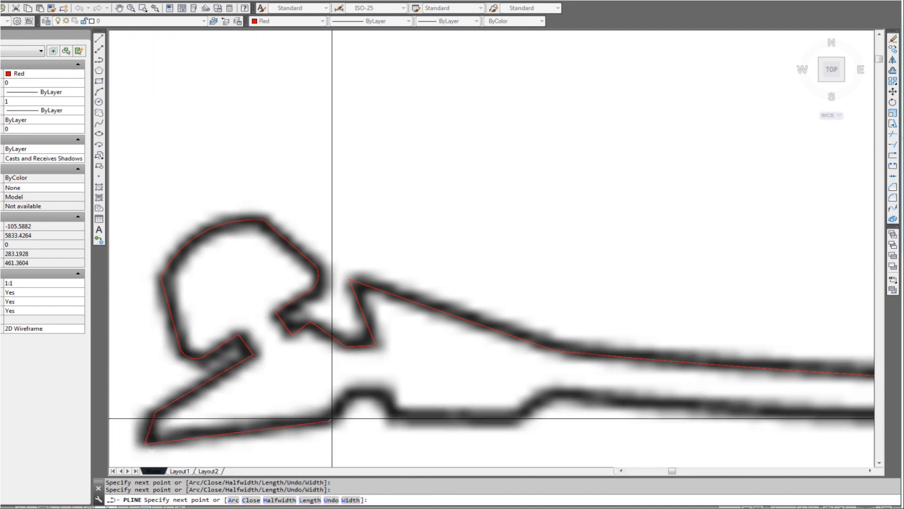
pyautogui.click(351, 392)
pyautogui.click(388, 392)
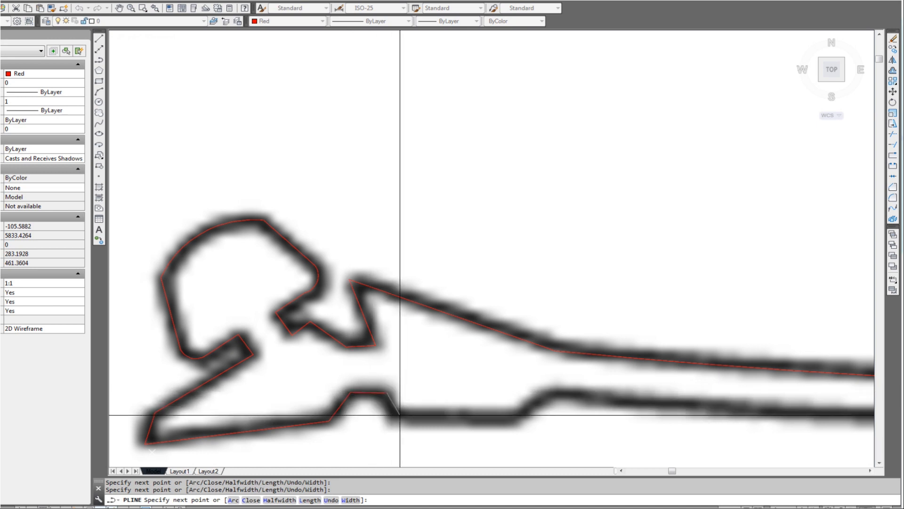
pyautogui.click(395, 417)
pyautogui.click(516, 418)
pyautogui.click(553, 391)
# Trace the first stretch of the pole's lower edge beyond the head with a three-point arc
pyautogui.scroll(-2, 547, 384)
pyautogui.moveTo(651, 402); pyautogui.dragTo(396, 364, button='middle')
pyautogui.scroll(2, 362, 367)
pyautogui.write('a')
pyautogui.press('Return')
pyautogui.write('s')
pyautogui.press('Return')
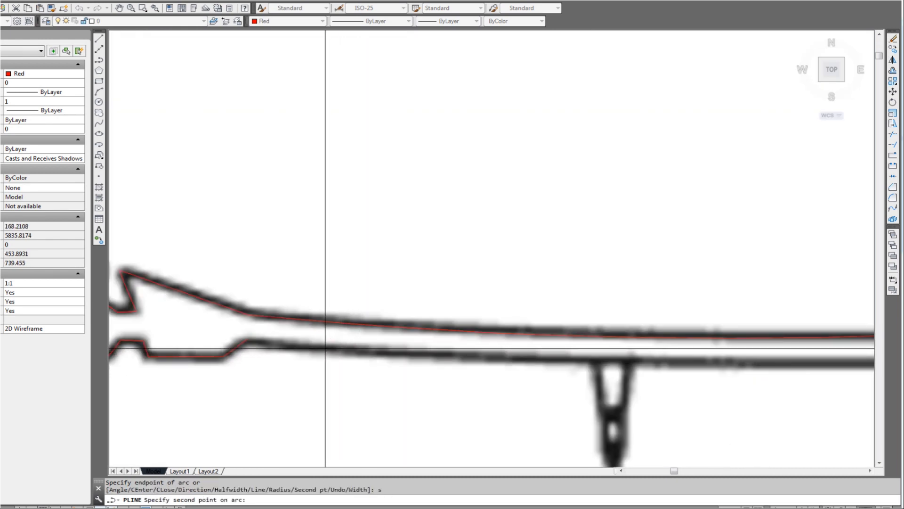
pyautogui.click(405, 349)
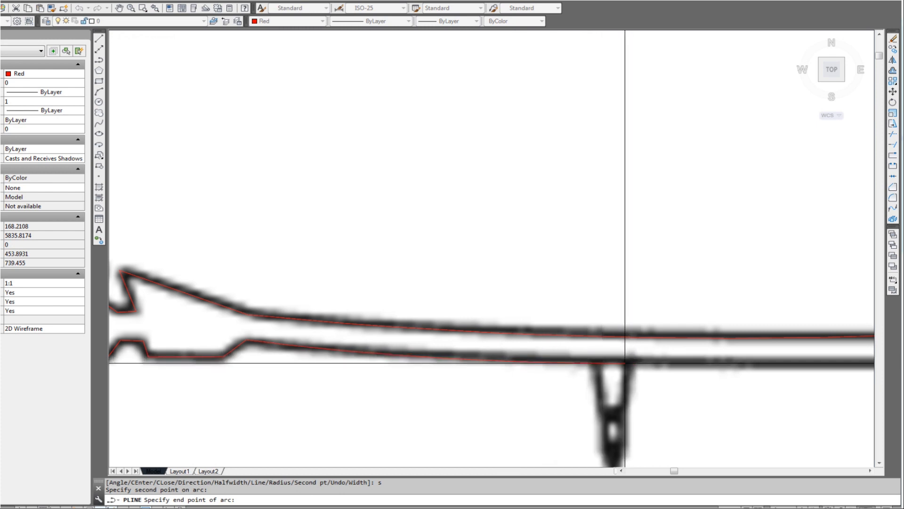
pyautogui.click(543, 356)
# Try to continue the pole's lower edge past the upright hook with a three-point arc
pyautogui.scroll(-3, 542, 357)
pyautogui.moveTo(608, 370)
pyautogui.mouseDown(button='middle')
pyautogui.moveTo(360, 370)
pyautogui.moveTo(398, 354)
pyautogui.moveTo(383, 351)
pyautogui.mouseUp(button='middle')
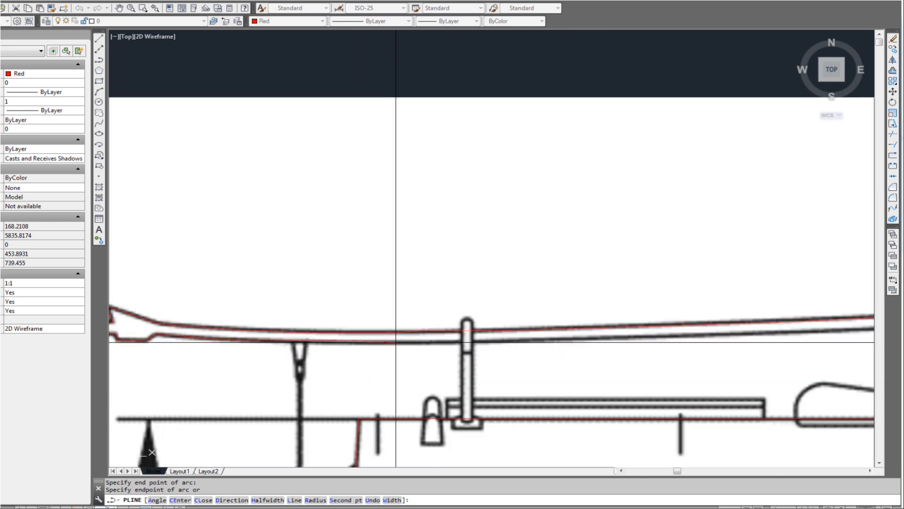
pyautogui.write('s')
pyautogui.press('Return')
pyautogui.scroll(2, 403, 342)
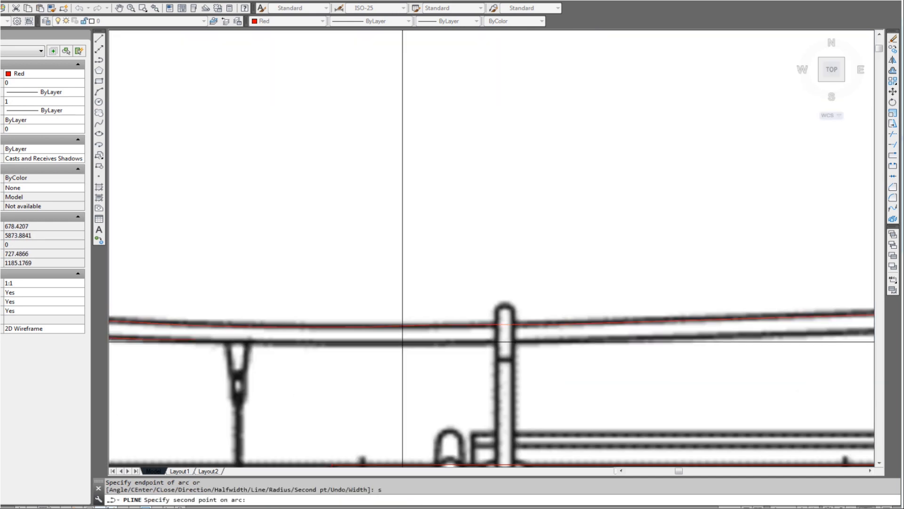
pyautogui.click(405, 344)
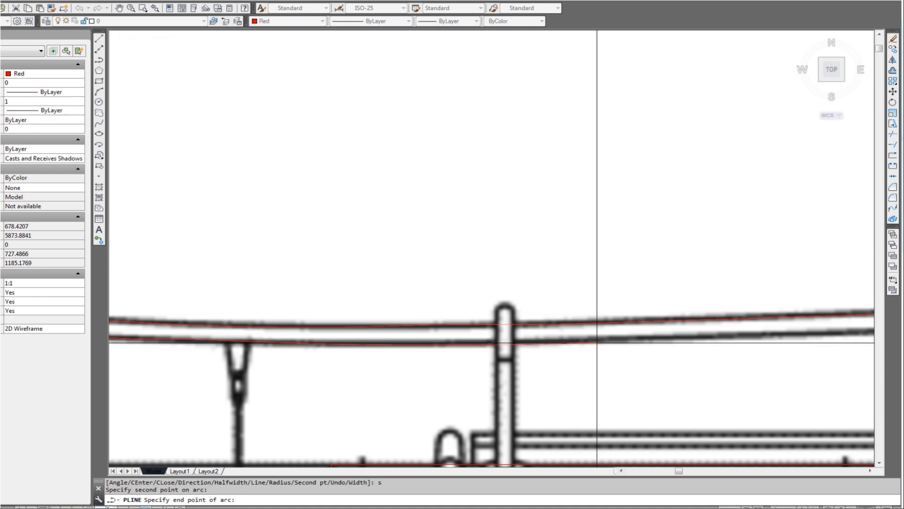
pyautogui.click(612, 341)
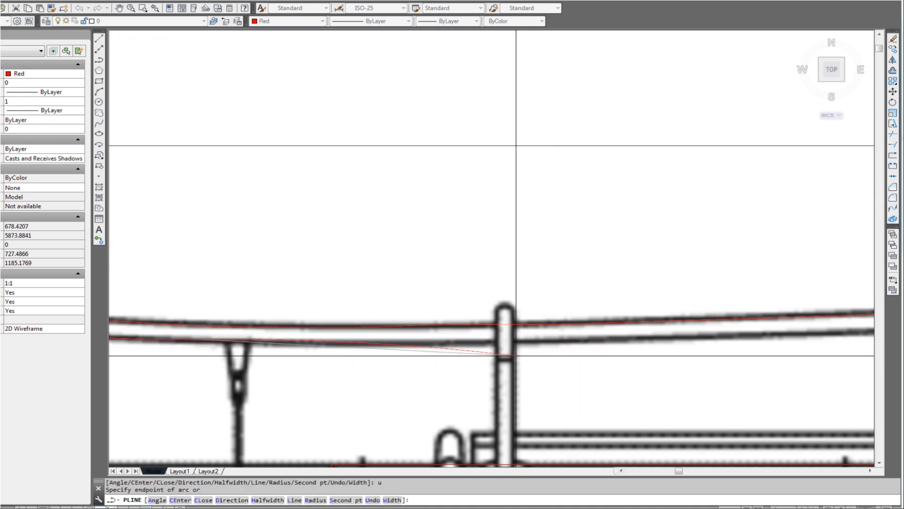
# Trace the pole's lower edge with a straight segment to the upright hook and a three-point arc to above the sloped roof vent
pyautogui.press('Return')
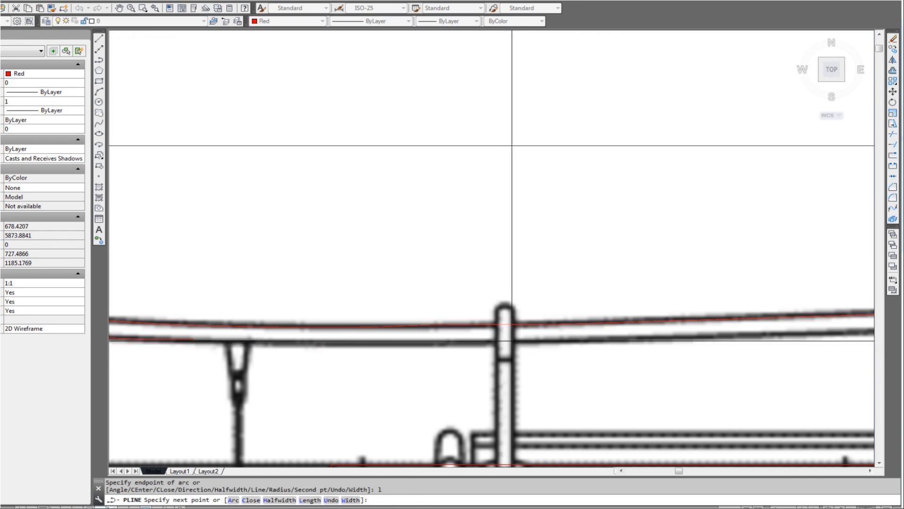
pyautogui.click(514, 341)
pyautogui.scroll(-2, 519, 355)
pyautogui.moveTo(575, 363); pyautogui.dragTo(267, 332, button='middle')
pyautogui.write('a')
pyautogui.press('Return')
pyautogui.write('s')
pyautogui.press('Return')
pyautogui.click(393, 319)
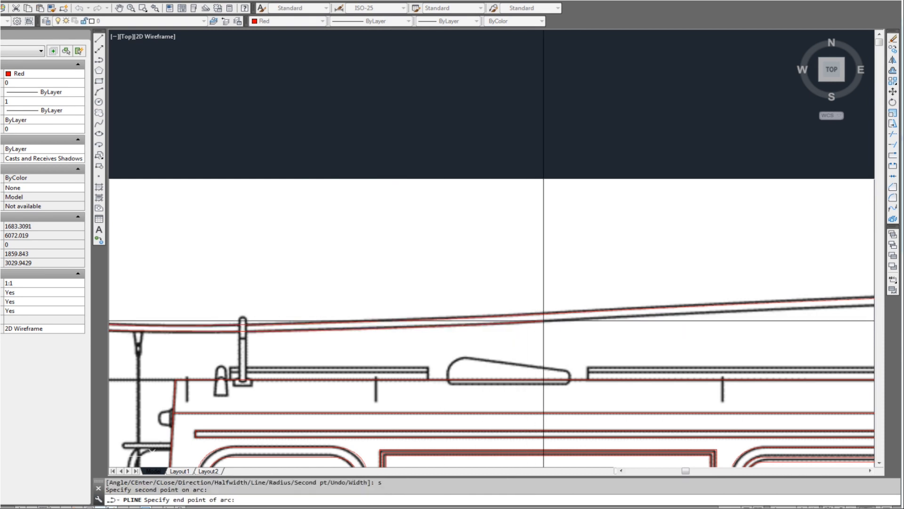
pyautogui.click(542, 322)
# Continue the pole's lower edge above the long roof rail with a three-point arc
pyautogui.moveTo(620, 319); pyautogui.dragTo(372, 306, button='middle')
pyautogui.moveTo(429, 318); pyautogui.dragTo(333, 314, button='middle')
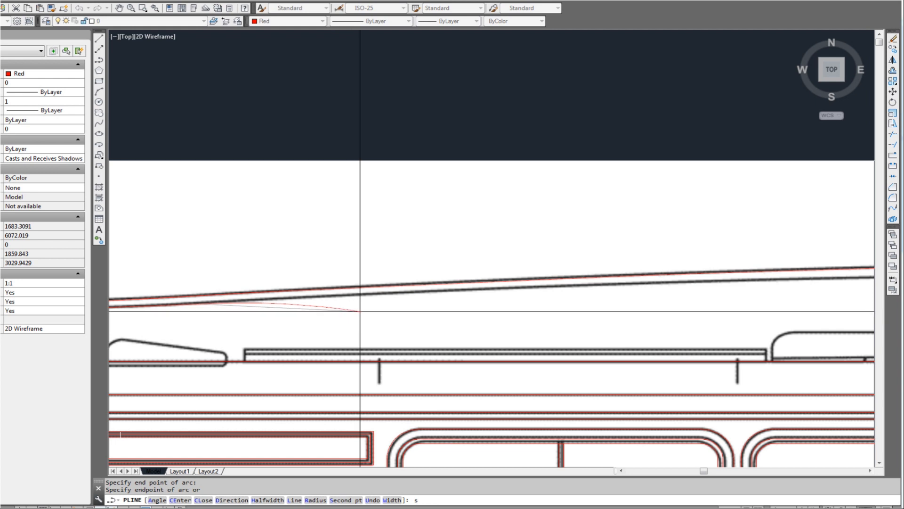
pyautogui.write('s')
pyautogui.press('Return')
pyautogui.click(382, 293)
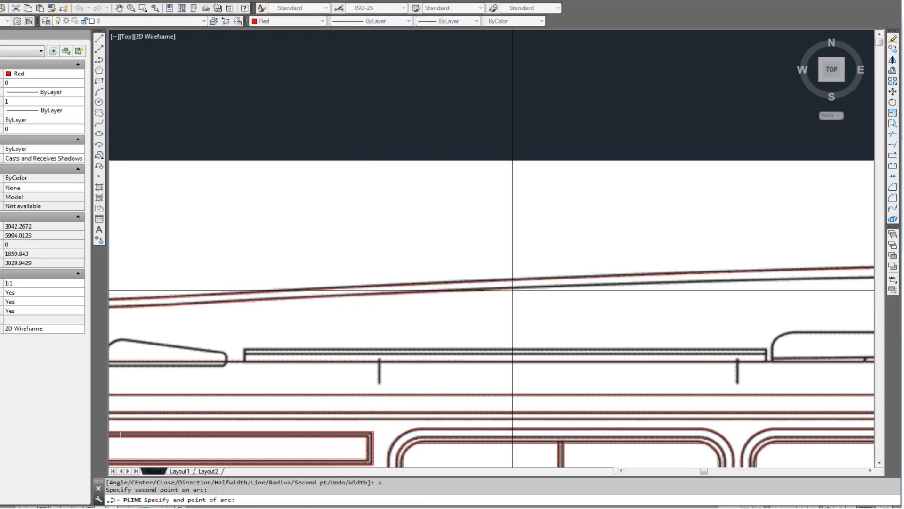
pyautogui.click(445, 288)
# Trace the lower edge with three-point arcs to below the spring's front pin and down the curve towards the lower pivot
pyautogui.moveTo(713, 279); pyautogui.dragTo(313, 292, button='middle')
pyautogui.write('s')
pyautogui.press('Return')
pyautogui.click(410, 291)
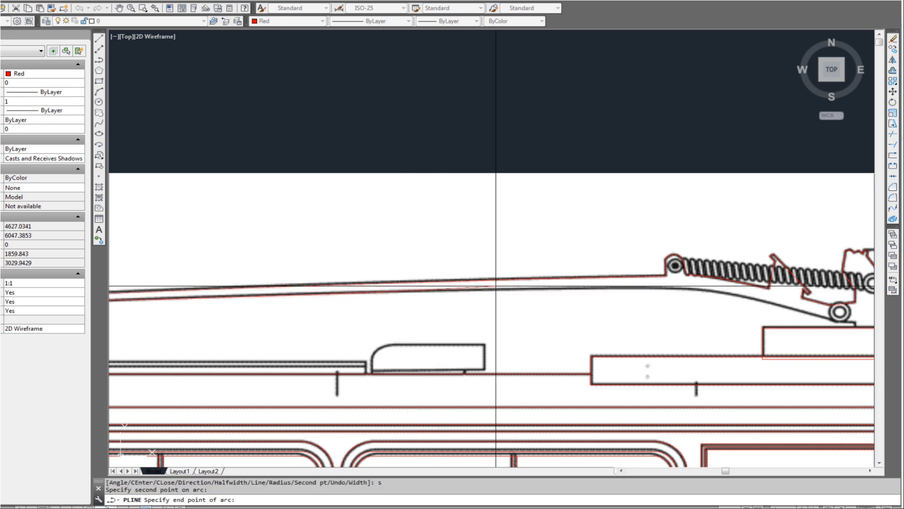
pyautogui.moveTo(662, 287); pyautogui.dragTo(382, 255, button='middle')
pyautogui.scroll(2, 436, 253)
pyautogui.write('s')
pyautogui.press('Return')
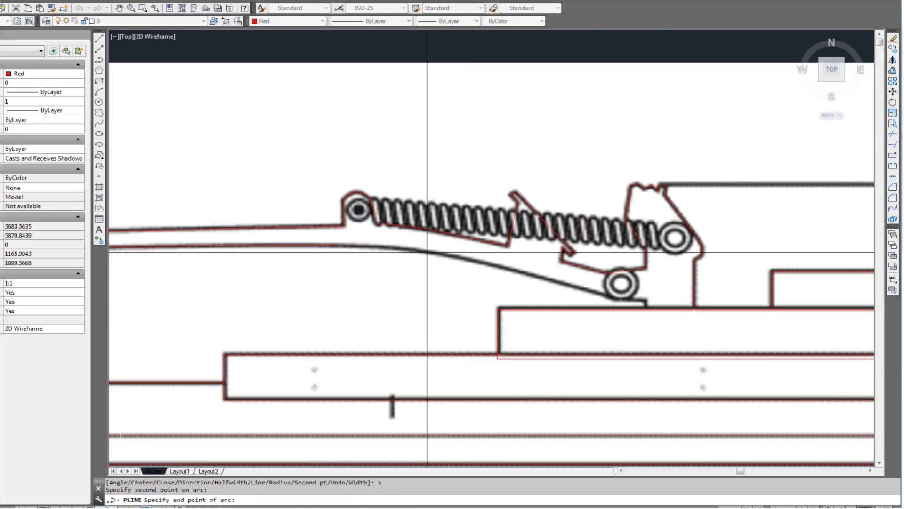
pyautogui.click(499, 267)
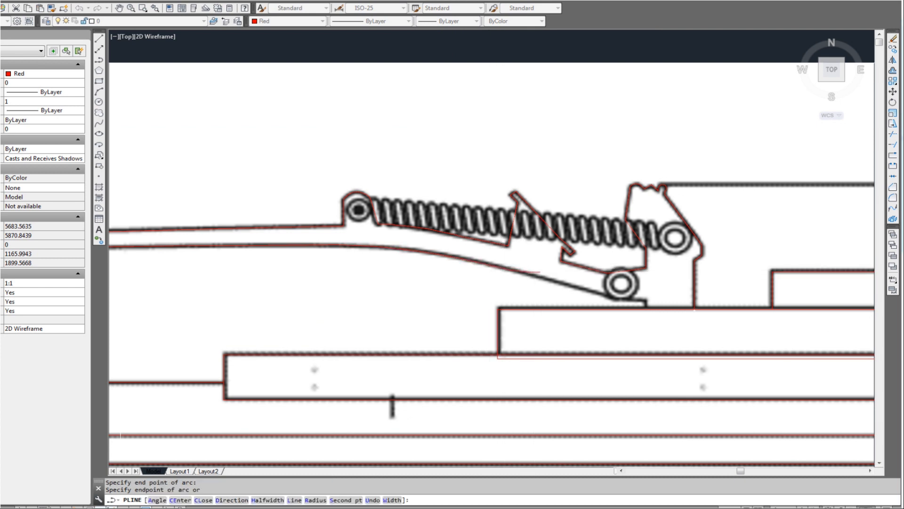
# Finish the pole outline with straight segments under the lower pivot and a vertical drop to the roof base
pyautogui.scroll(2, 615, 297)
pyautogui.write('l')
pyautogui.press('Return')
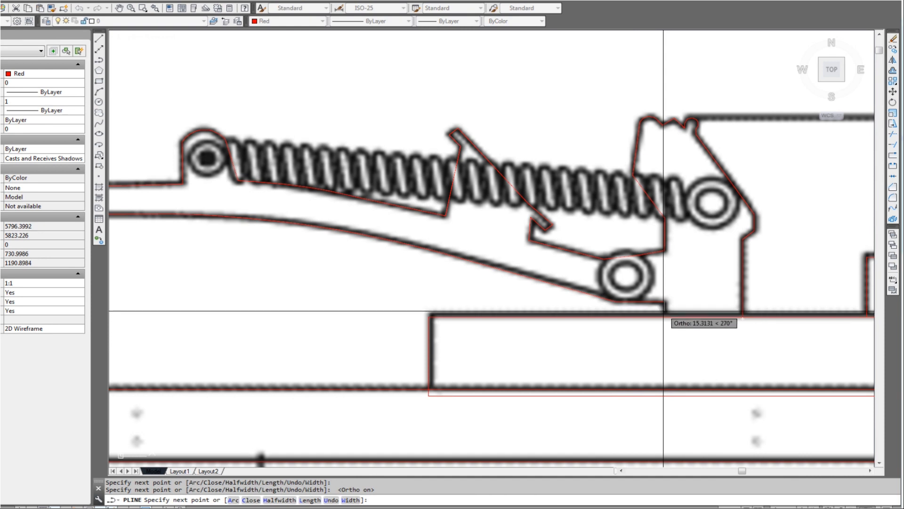
pyautogui.press('Return')
# Check the completed pole outline along its full length and save the drawing
pyautogui.scroll(-6, 632, 316)
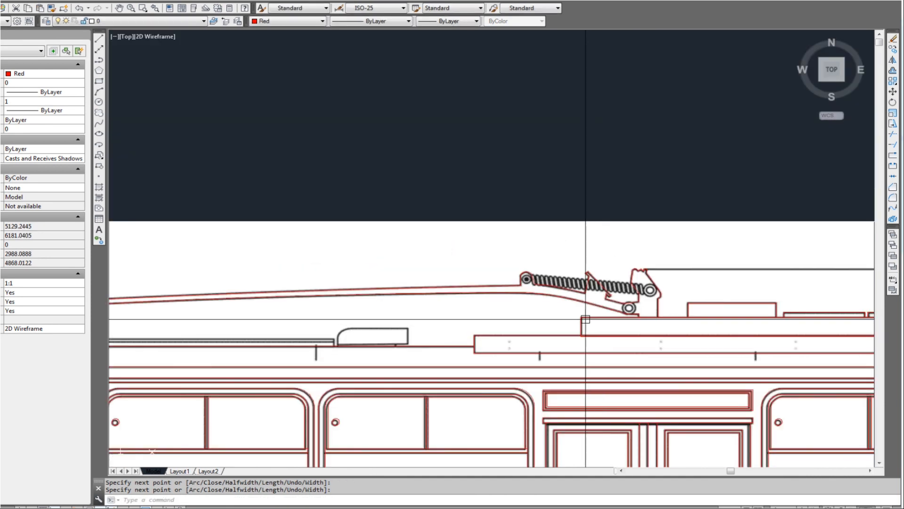
pyautogui.scroll(2, 443, 320)
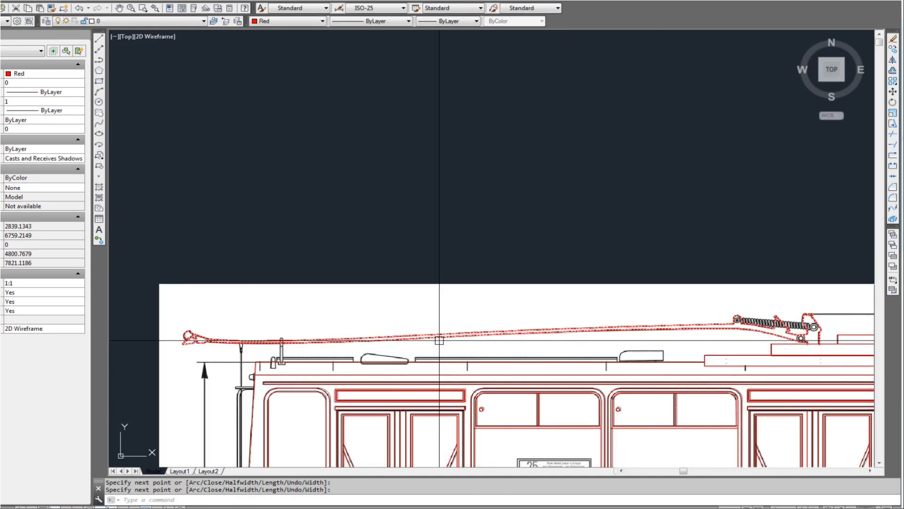
pyautogui.moveTo(439, 340); pyautogui.dragTo(210, 260, button='middle')
pyautogui.scroll(2, 522, 276)
pyautogui.scroll(2, 495, 254)
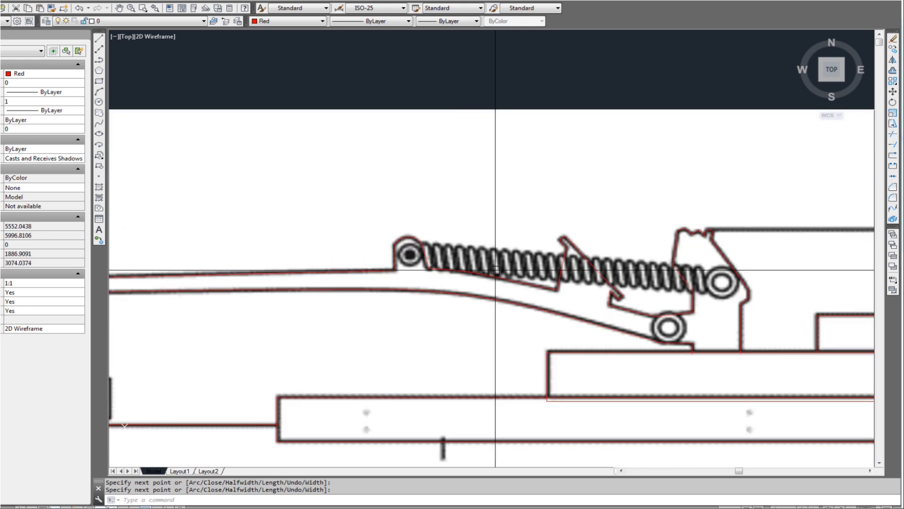
pyautogui.moveTo(429, 269); pyautogui.dragTo(331, 274, button='middle')
pyautogui.hotkey('ctrl', 's')
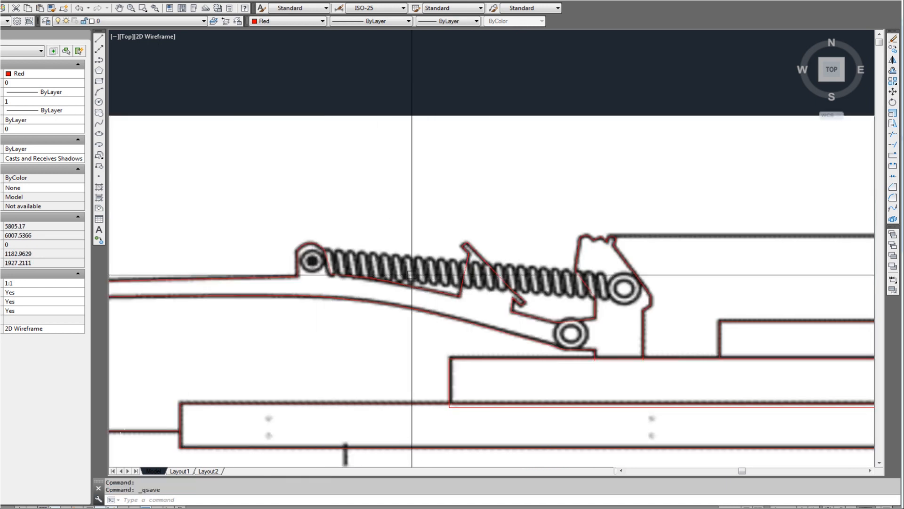
# Start a polyline with ortho off and trace the left side of the spring's last coil beside the upper right pin
pyautogui.moveTo(623, 282); pyautogui.dragTo(553, 267, button='middle')
pyautogui.scroll(1, 558, 267)
pyautogui.moveTo(222, 233); pyautogui.dragTo(416, 240, button='middle')
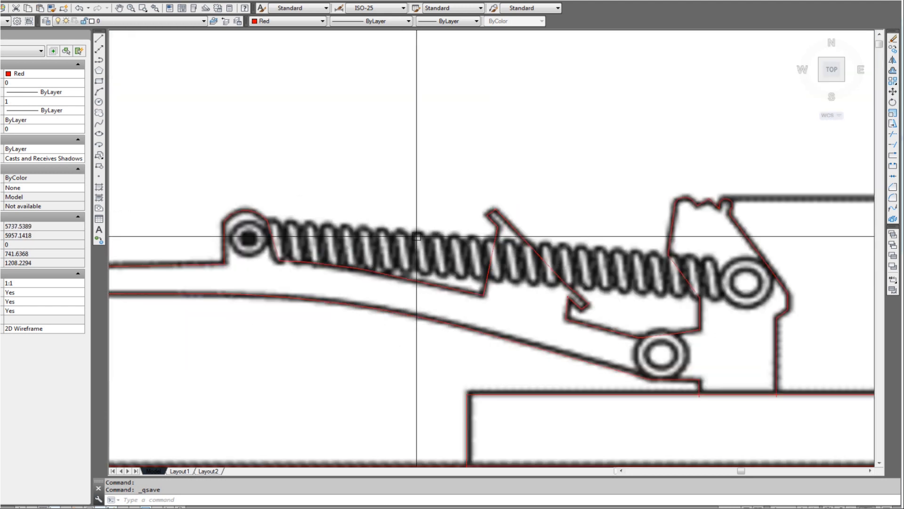
pyautogui.scroll(3, 629, 253)
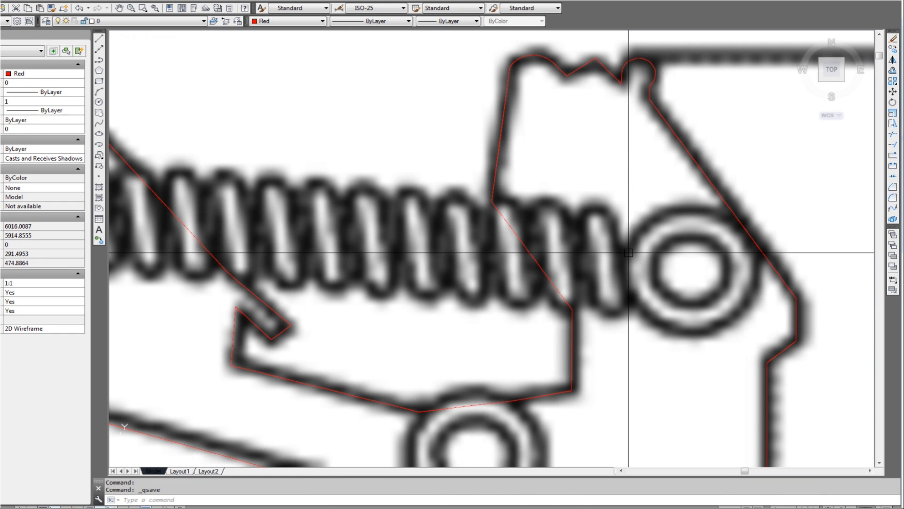
pyautogui.press('Escape')
pyautogui.write('pl')
pyautogui.press('Return')
pyautogui.click(580, 218)
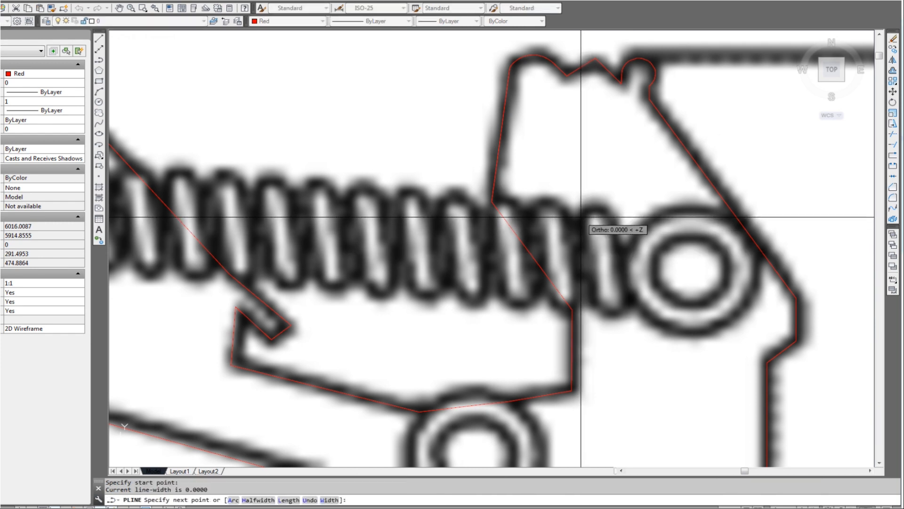
pyautogui.press('F8')
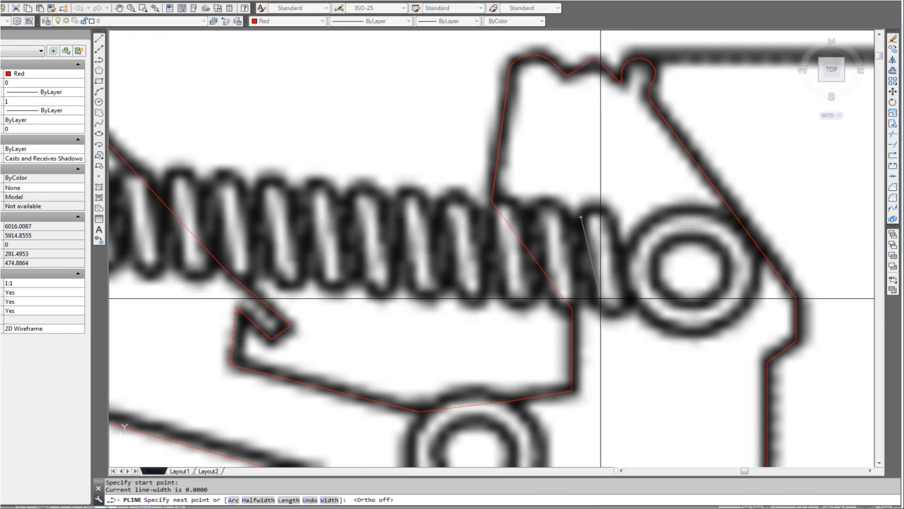
pyautogui.click(593, 303)
# Round the lower end of the last coil with a three-point arc
pyautogui.scroll(2, 594, 305)
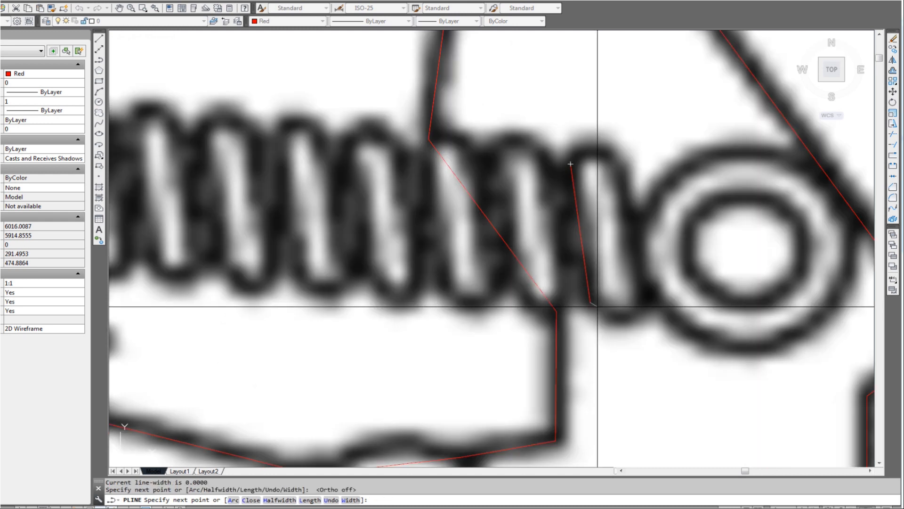
pyautogui.write('s')
pyautogui.press('Return')
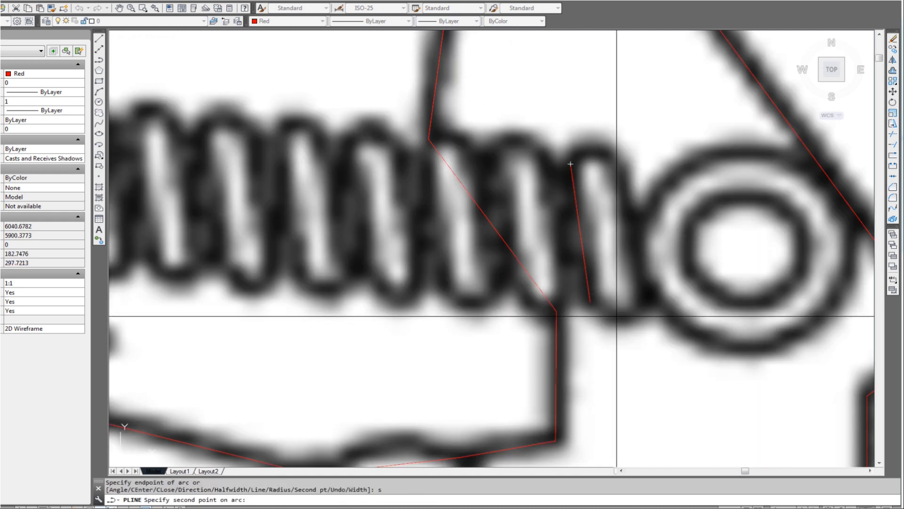
pyautogui.click(615, 316)
pyautogui.click(644, 297)
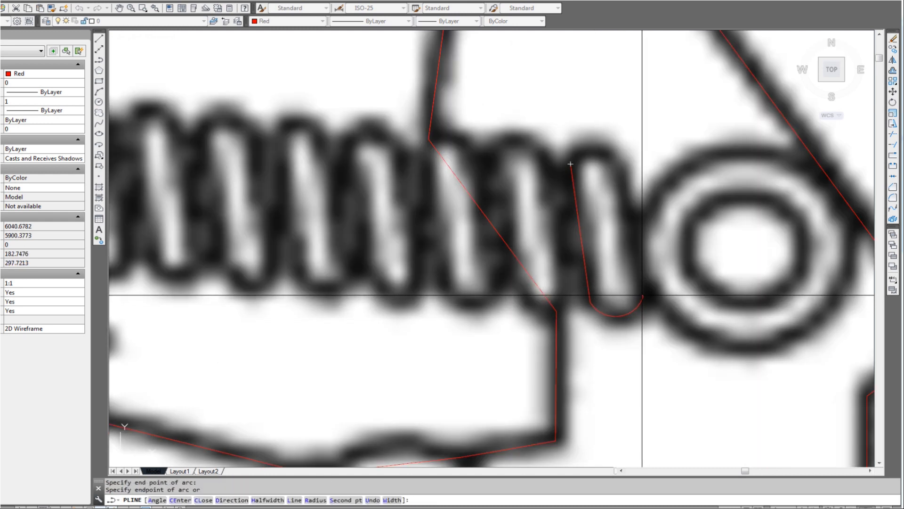
# Trace the coil's right side with a straight segment and close its top with a three-point arc back to the start
pyautogui.write('l')
pyautogui.press('Return')
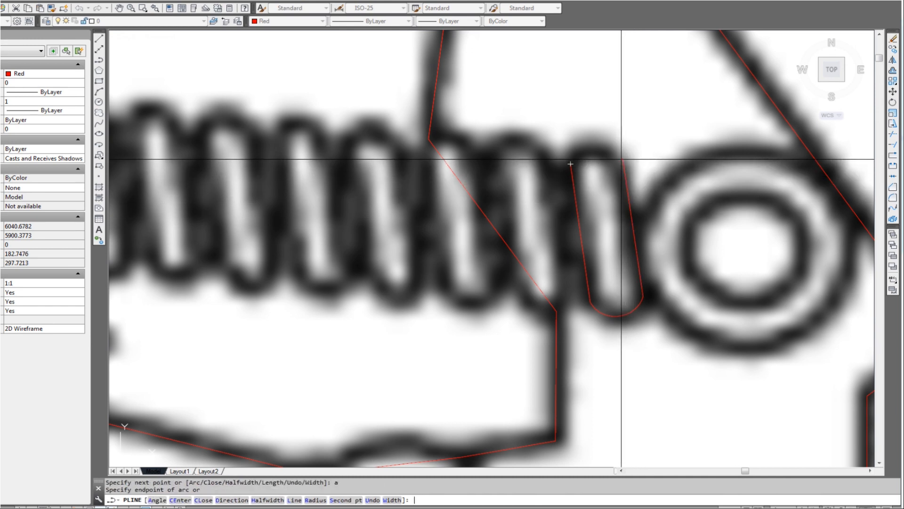
pyautogui.press('Return')
pyautogui.click(594, 146)
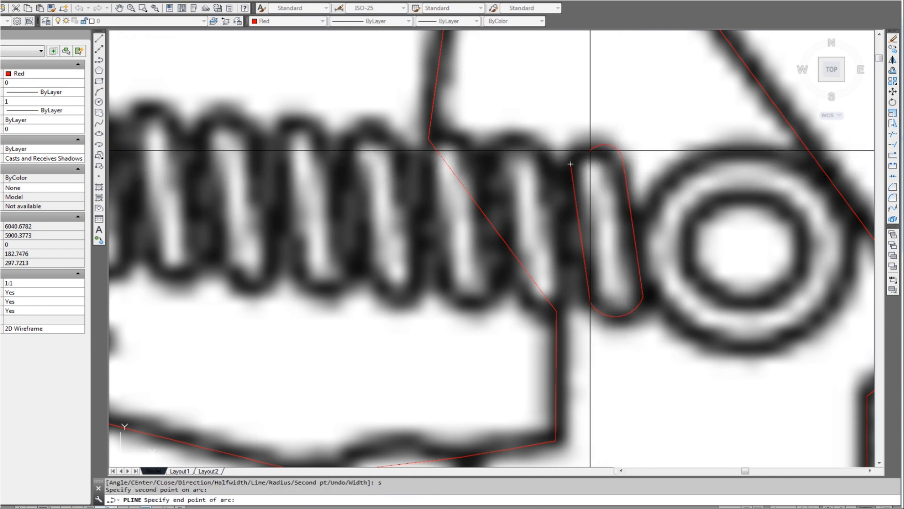
pyautogui.click(570, 163)
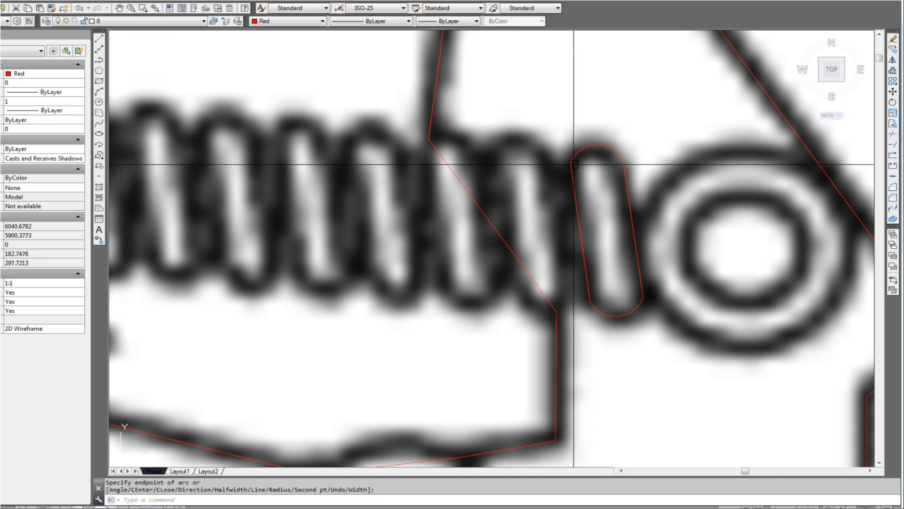
# Stretch the top arc of the coil outline to fit the reference image
pyautogui.scroll(2, 577, 155)
pyautogui.click(589, 146)
pyautogui.click(601, 146)
pyautogui.click(596, 139)
pyautogui.press('Escape')
pyautogui.press('Escape')
pyautogui.scroll(-5, 613, 245)
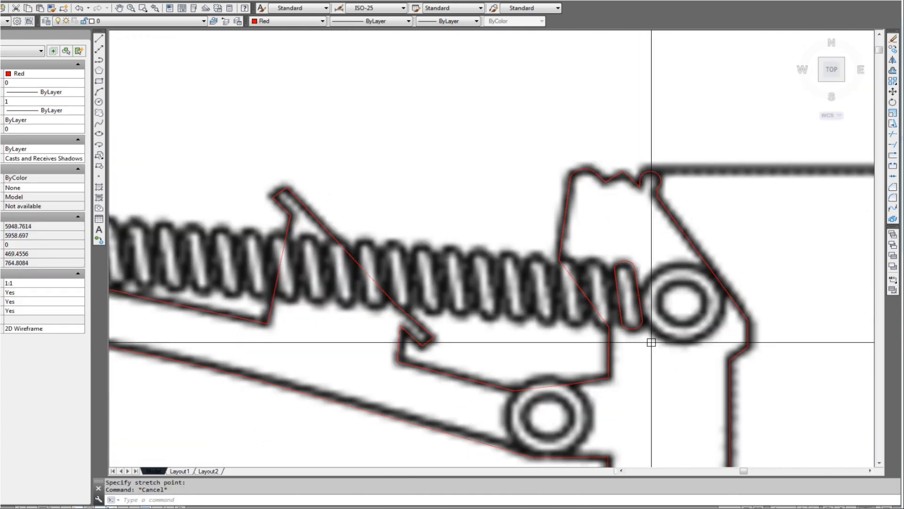
# Draw a straight guide line from the last coil's lower end along the spring's underside to beyond the front pin
pyautogui.moveTo(652, 343); pyautogui.dragTo(690, 339, button='middle')
pyautogui.write('l')
pyautogui.press('Return')
pyautogui.click(681, 325)
pyautogui.scroll(-5, 663, 333)
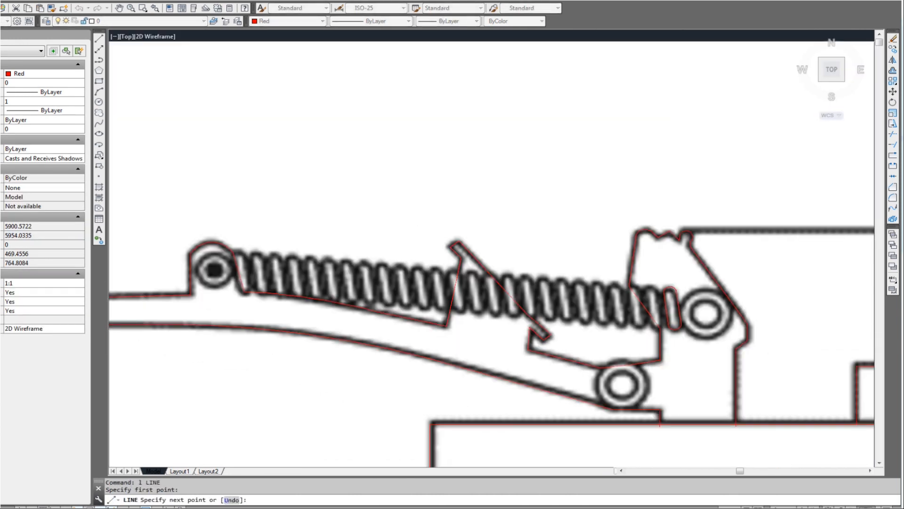
pyautogui.moveTo(425, 331); pyautogui.dragTo(488, 327, button='middle')
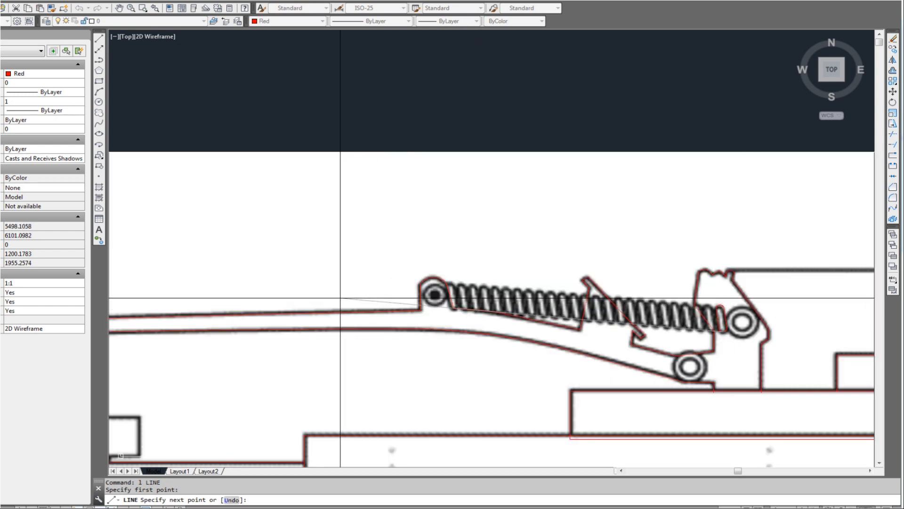
pyautogui.scroll(2, 323, 302)
pyautogui.scroll(-2, 323, 300)
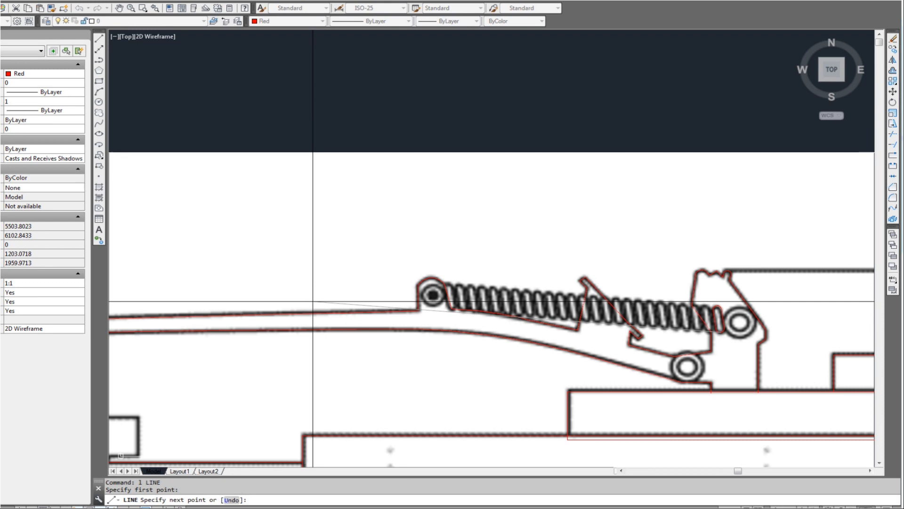
pyautogui.click(313, 302)
pyautogui.press('Return')
# Copy the guide line from the last coil's lower end to its top so it follows the spring's upper edge
pyautogui.scroll(2, 703, 309)
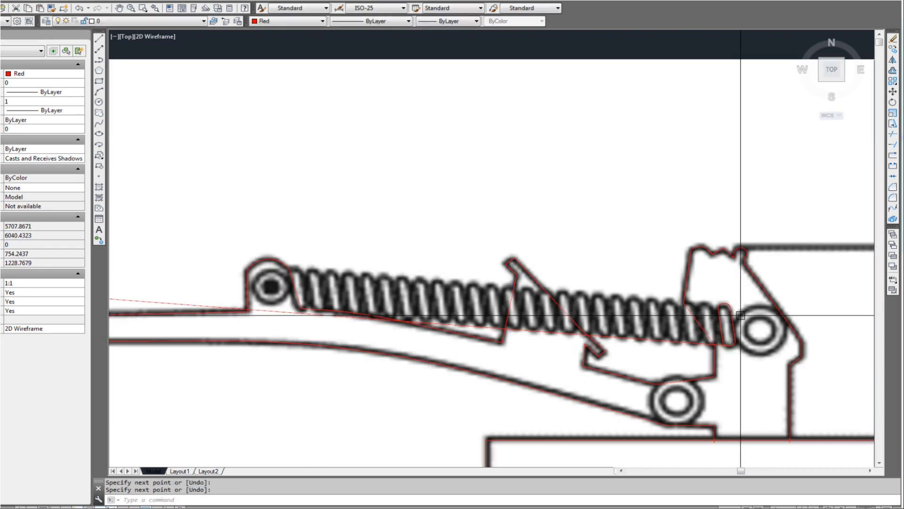
pyautogui.click(717, 344)
pyautogui.click(730, 346)
pyautogui.press('Return')
pyautogui.write('c')
pyautogui.press('Return')
pyautogui.scroll(2, 726, 337)
pyautogui.scroll(-2, 721, 283)
pyautogui.press('Escape')
pyautogui.press('Escape')
pyautogui.scroll(-2, 705, 336)
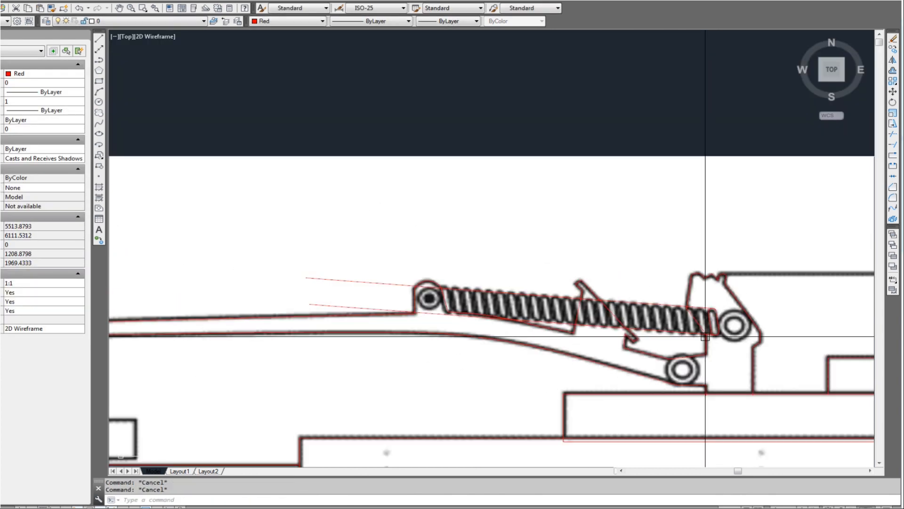
# Copy the lower guide line from the coil's bottom arc to the lower end of the coil's rear straight side
pyautogui.scroll(1, 727, 337)
pyautogui.moveTo(727, 336); pyautogui.dragTo(689, 336, button='middle')
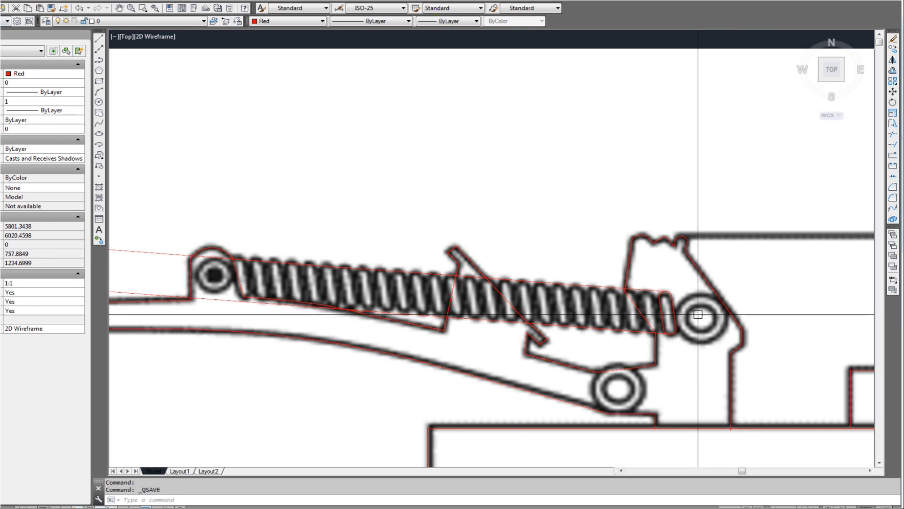
pyautogui.scroll(2, 680, 308)
pyautogui.click(650, 308)
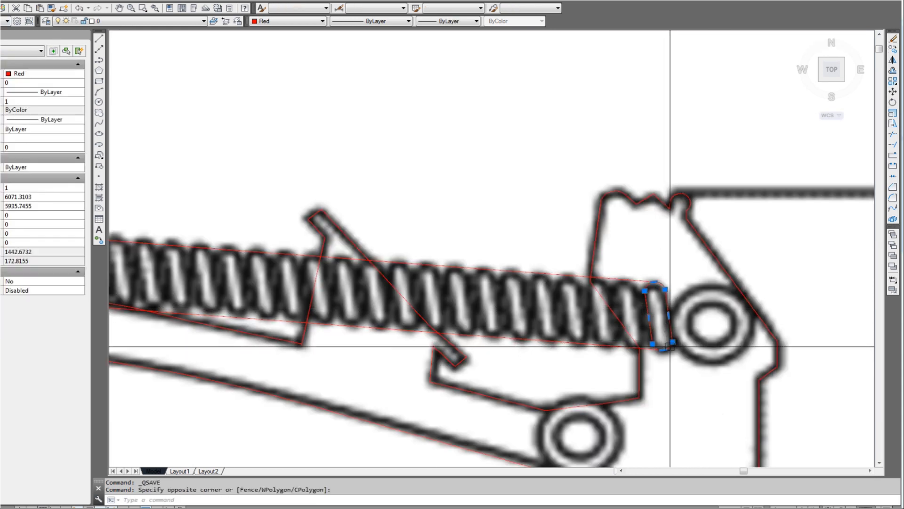
pyautogui.scroll(2, 670, 346)
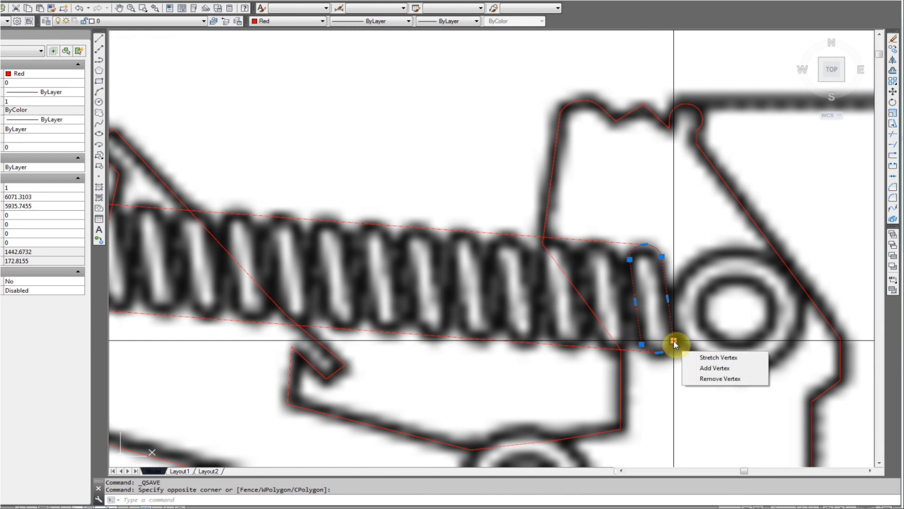
pyautogui.press('Escape')
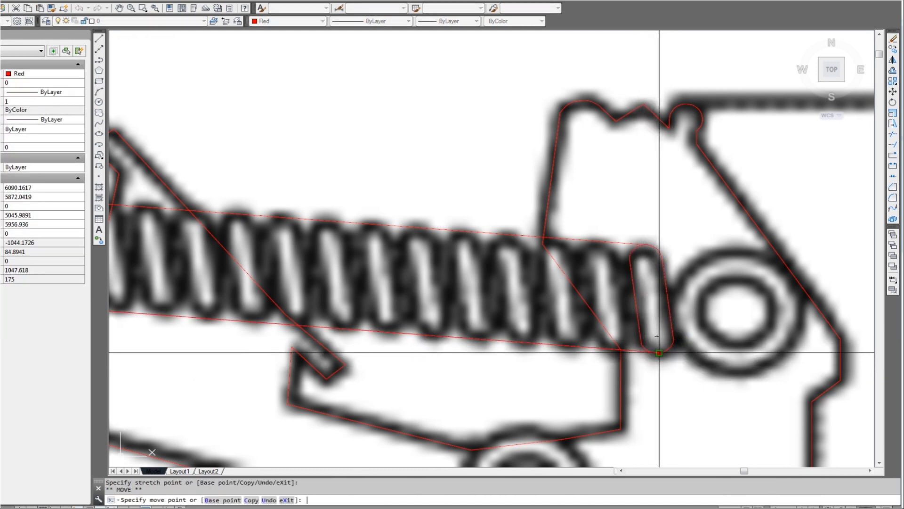
pyautogui.write('c')
pyautogui.press('Return')
pyautogui.click(674, 341)
pyautogui.press('Escape')
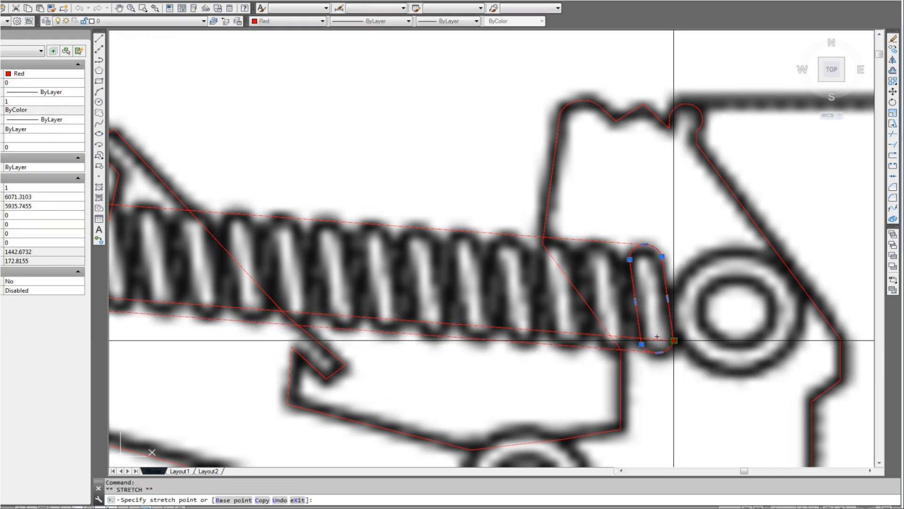
# Copy the last coil three times along the guide line, placing each copy directly beside the previous one
pyautogui.write('c')
pyautogui.press('Return')
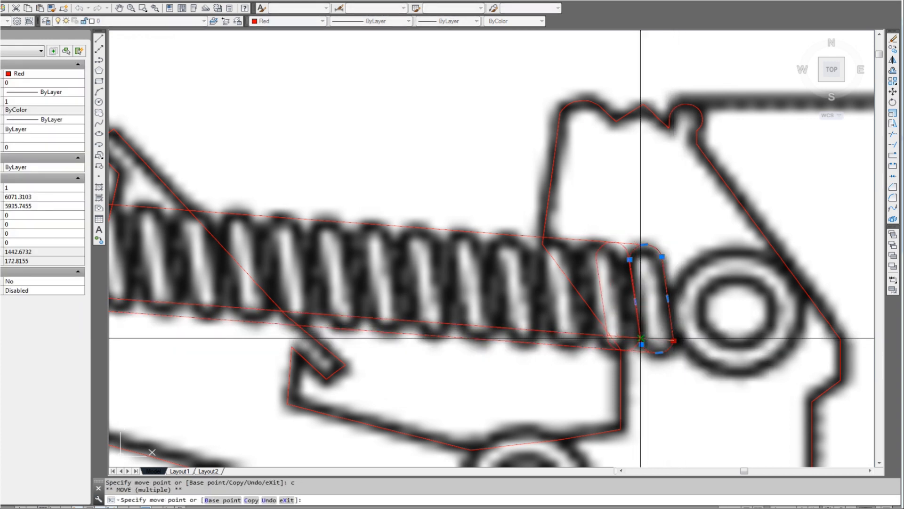
pyautogui.scroll(3, 605, 342)
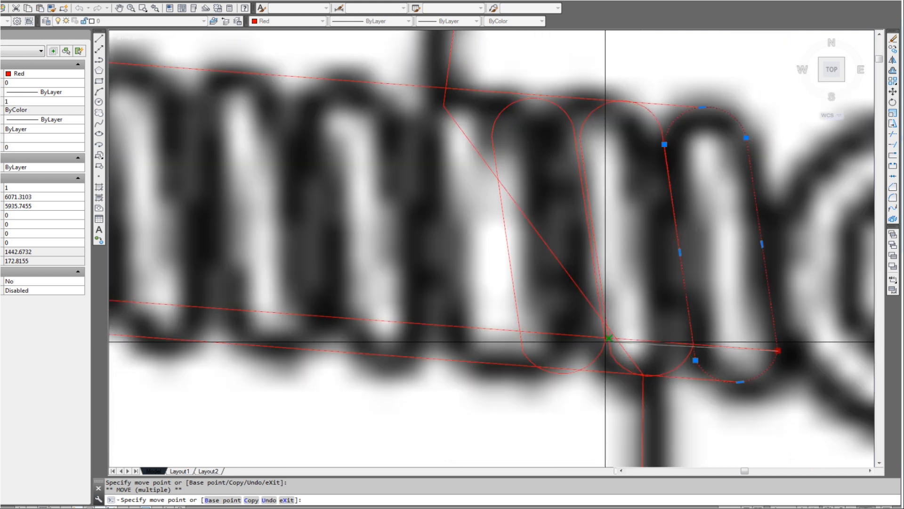
pyautogui.click(608, 338)
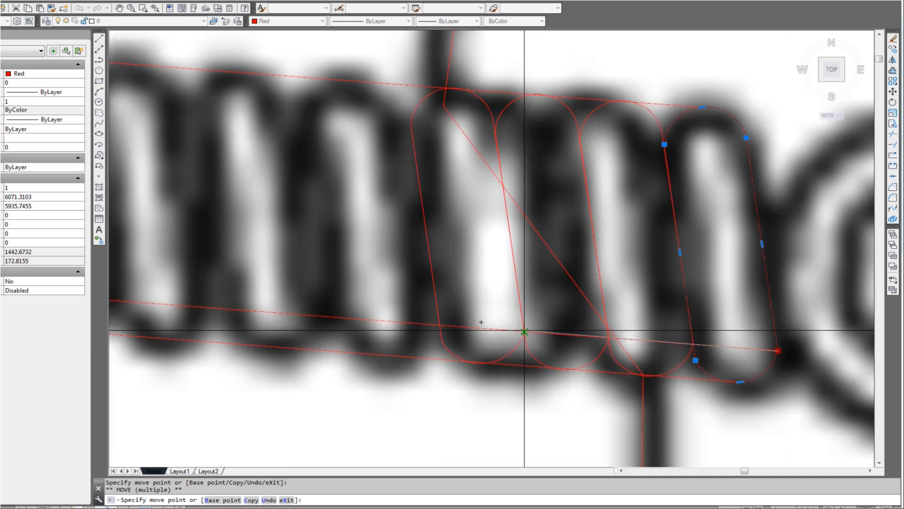
pyautogui.click(524, 331)
pyautogui.scroll(-2, 577, 304)
pyautogui.press('Escape')
pyautogui.press('Escape')
pyautogui.press('Escape')
# Copy the group of four coils twice along the guide line, continuing the row toward the front pin
pyautogui.click(666, 274)
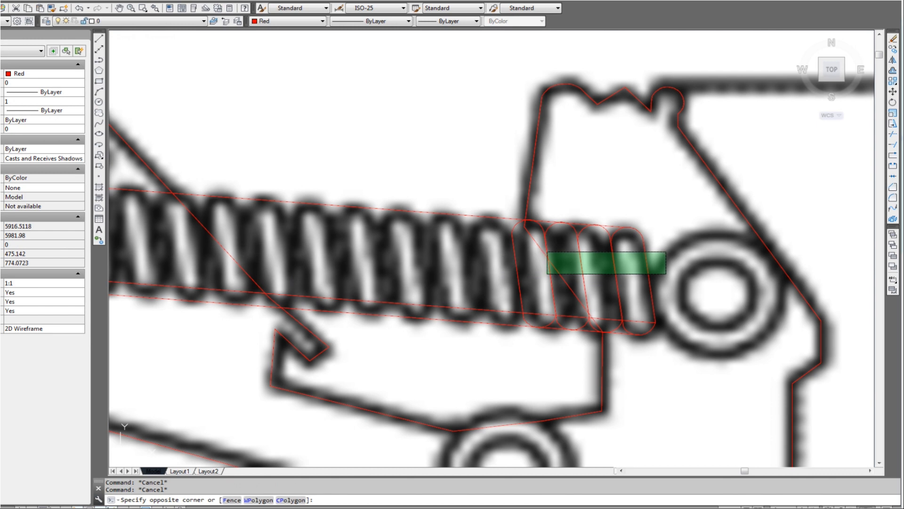
pyautogui.click(571, 250)
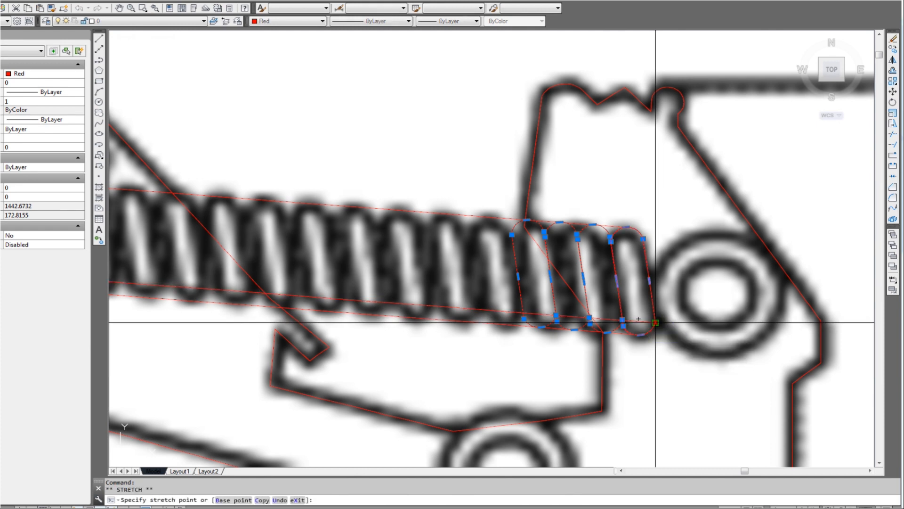
pyautogui.write('c')
pyautogui.press('Return')
pyautogui.click(523, 312)
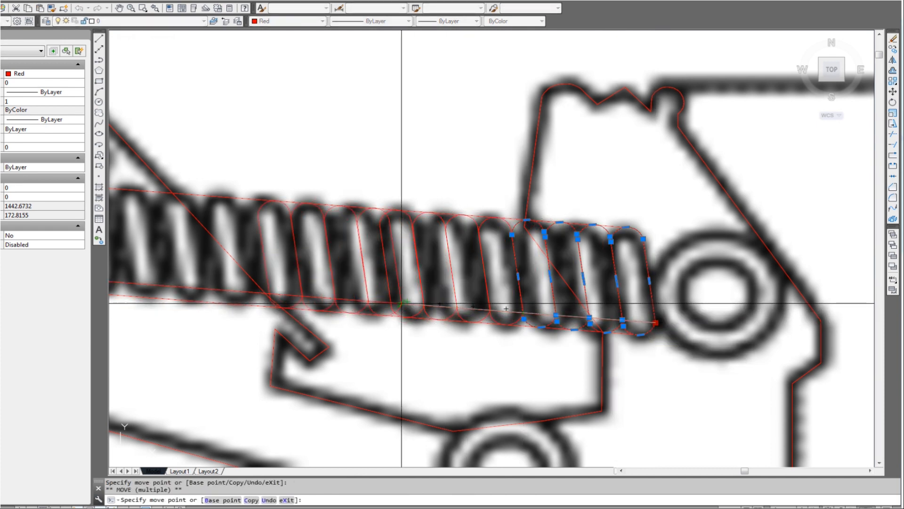
pyautogui.scroll(-3, 395, 303)
pyautogui.press('Escape')
pyautogui.press('Escape')
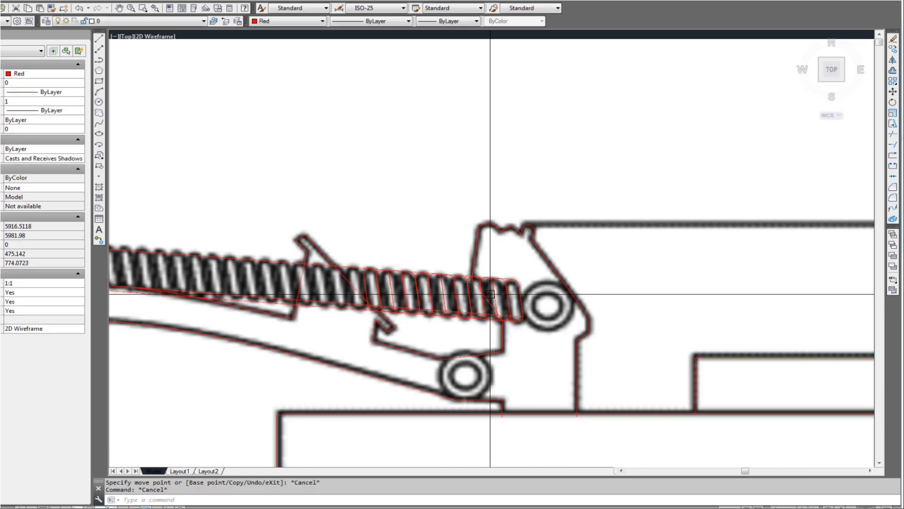
pyautogui.press('Escape')
# Copy only the twelve coils, without the bracket outline, twice along the guide line so the row reaches the front pin
pyautogui.scroll(2, 518, 297)
pyautogui.click(307, 275)
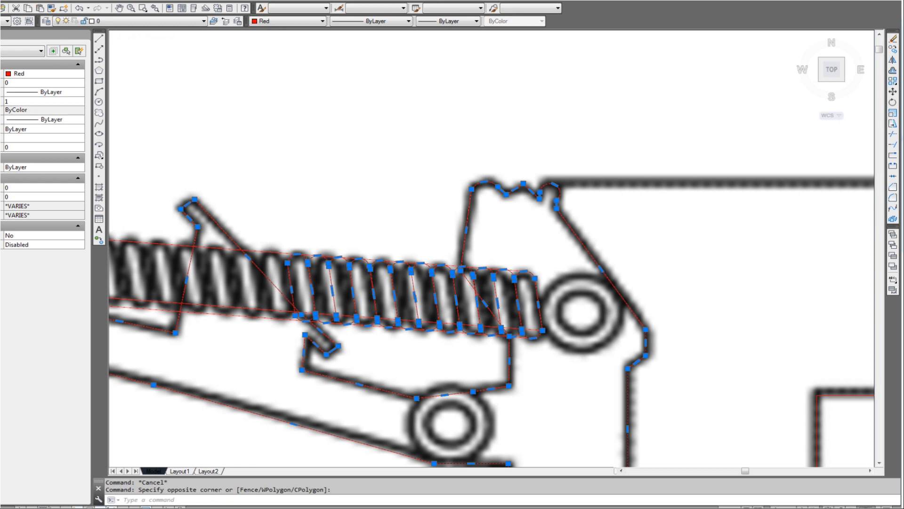
pyautogui.keyDown('shift'); pyautogui.click(227, 223); pyautogui.keyUp('shift')
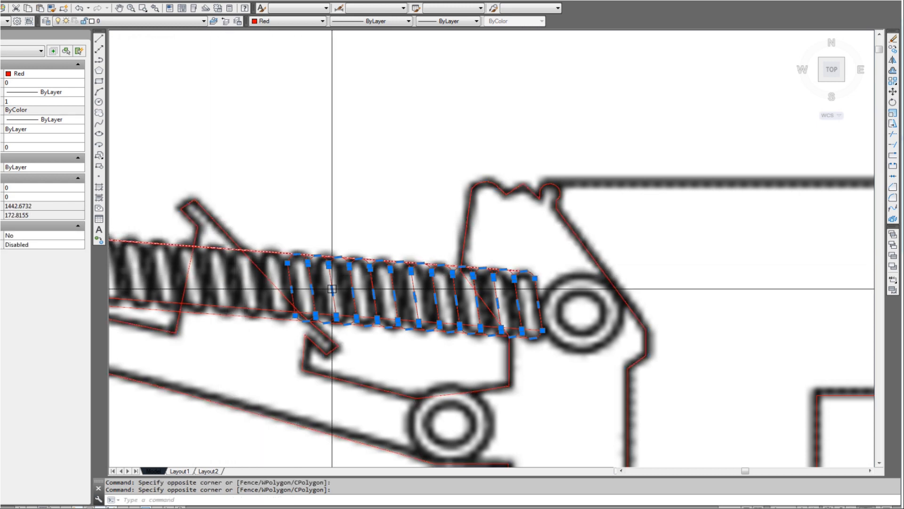
pyautogui.click(542, 330)
pyautogui.press('space')
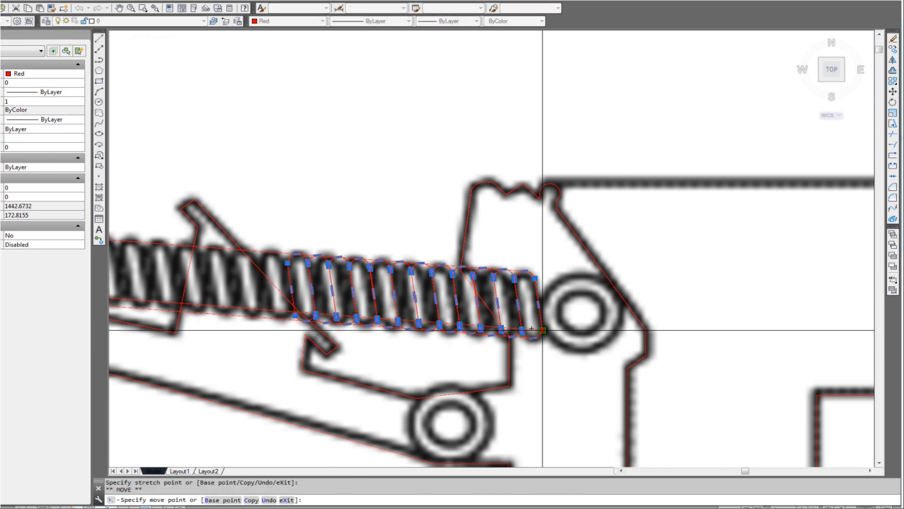
pyautogui.write('c')
pyautogui.press('Return')
pyautogui.scroll(2, 302, 307)
pyautogui.click(285, 318)
pyautogui.scroll(-2, 337, 304)
pyautogui.moveTo(309, 298); pyautogui.dragTo(568, 340, button='middle')
pyautogui.scroll(1, 369, 325)
pyautogui.scroll(2, 312, 329)
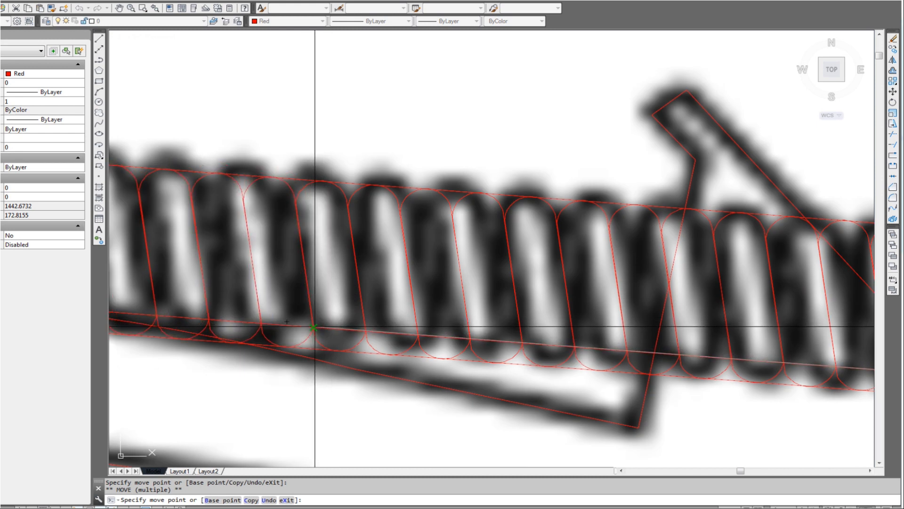
pyautogui.scroll(-2, 314, 329)
pyautogui.scroll(-3, 323, 320)
pyautogui.scroll(3, 332, 302)
pyautogui.press('Escape')
pyautogui.press('Escape')
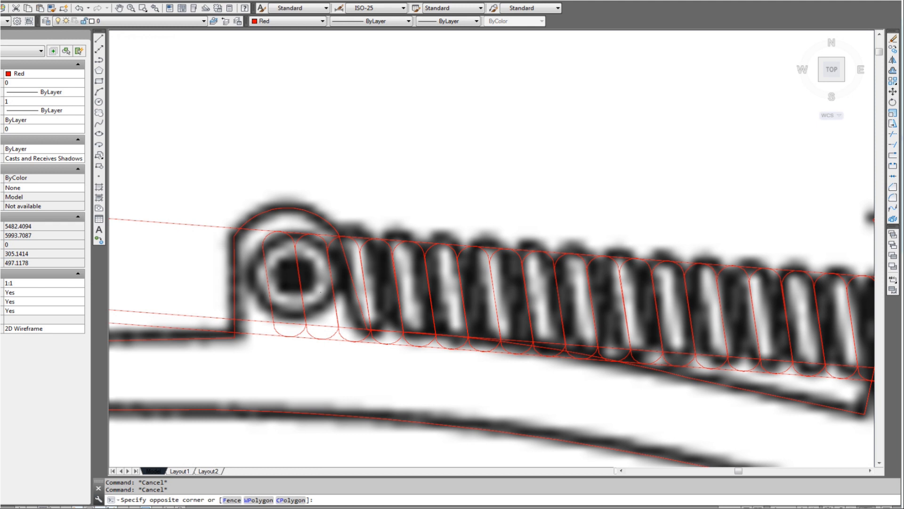
# Erase the three surplus coils that overlap the front pin
pyautogui.click(283, 282)
pyautogui.click(339, 299)
pyautogui.click(326, 301)
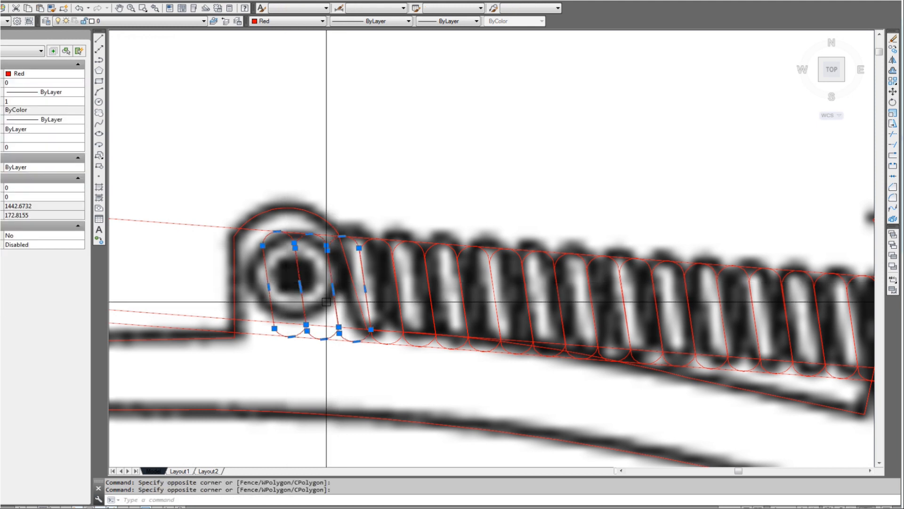
pyautogui.write('e')
pyautogui.press('Return')
pyautogui.scroll(-3, 384, 301)
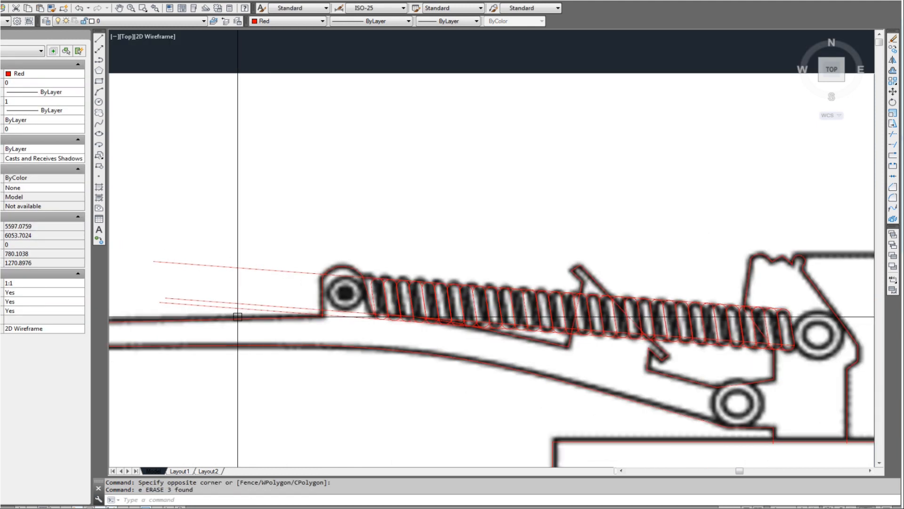
# Erase the three straight guide lines running along the spring
pyautogui.click(219, 267)
pyautogui.click(211, 285)
pyautogui.click(196, 307)
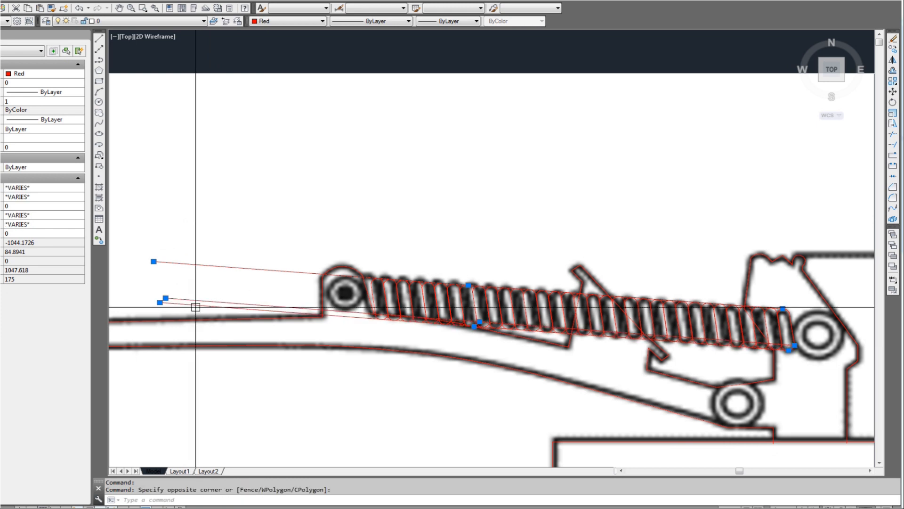
pyautogui.scroll(-5, 195, 307)
pyautogui.write('e')
pyautogui.press('Return')
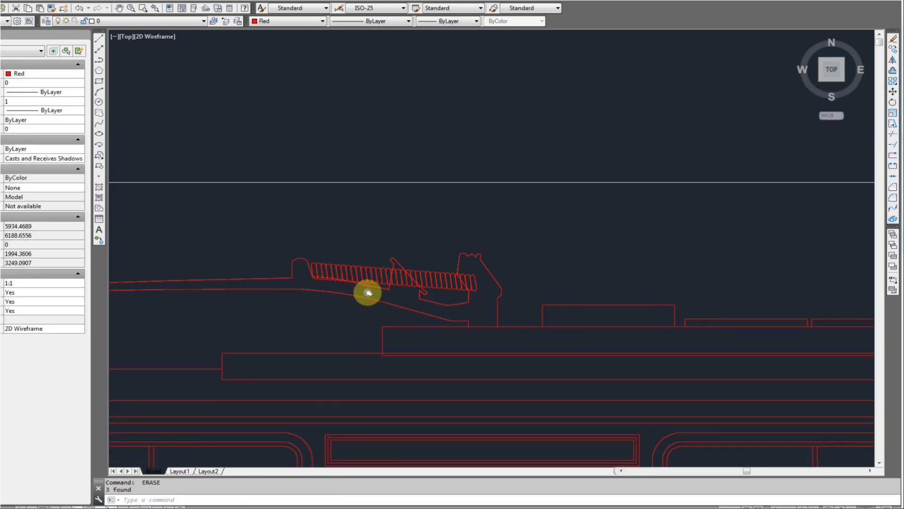
pyautogui.press('Escape')
# Trim the bracket's diagonal edge where it crosses the spring coils, using the adjoining coils as cutting edges
pyautogui.scroll(5, 380, 285)
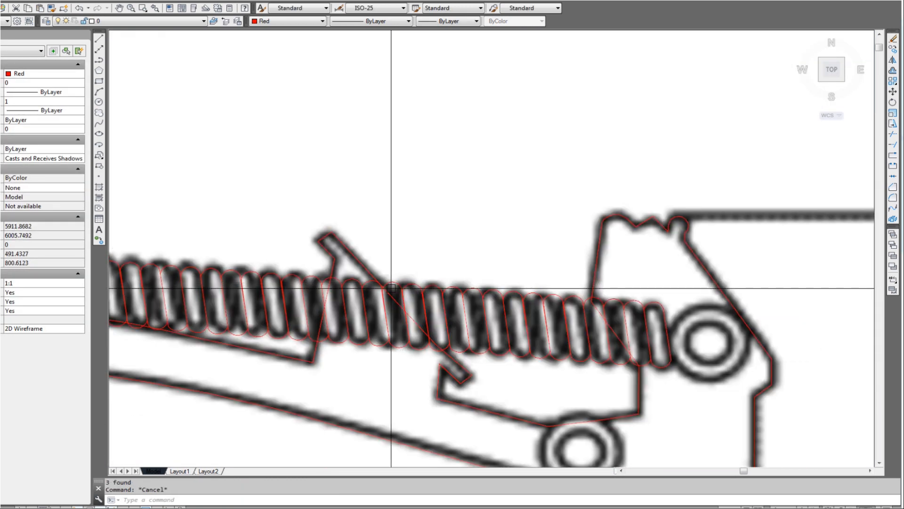
pyautogui.write('tr')
pyautogui.press('Return')
pyautogui.click(392, 289)
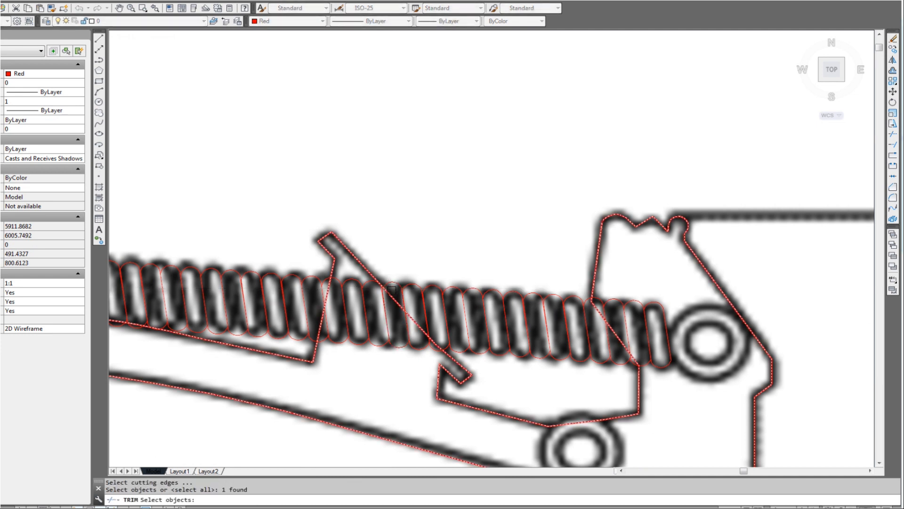
pyautogui.scroll(2, 447, 346)
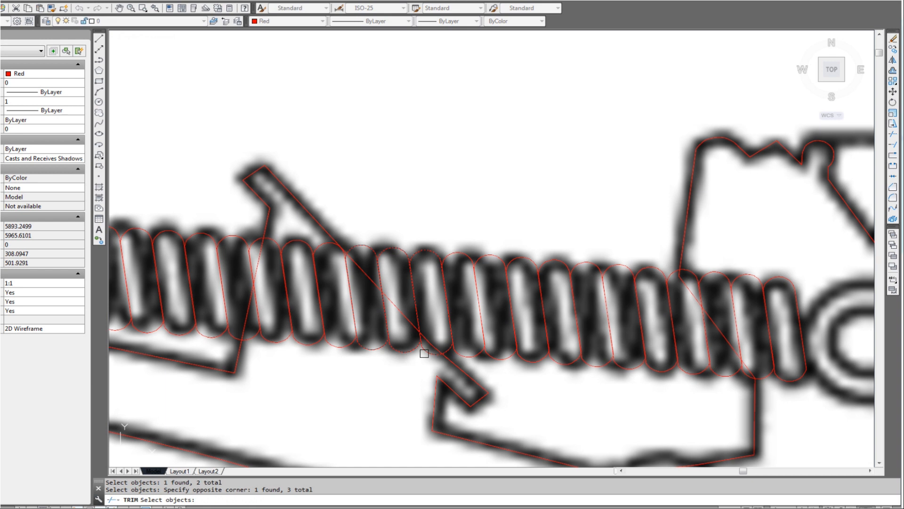
pyautogui.press('Return')
pyautogui.click(401, 313)
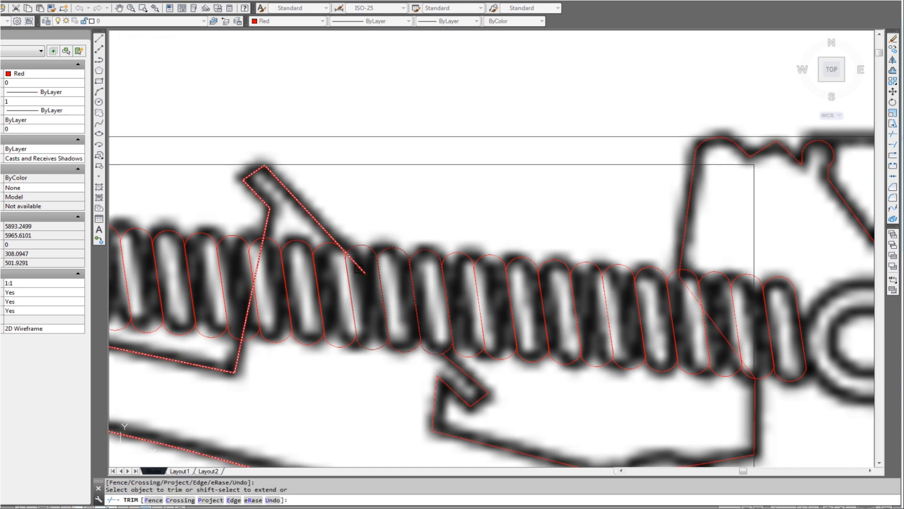
pyautogui.press('Return')
# Trim the front bracket's steep edge where it crosses the coils and erase the short leftover piece
pyautogui.press('Return')
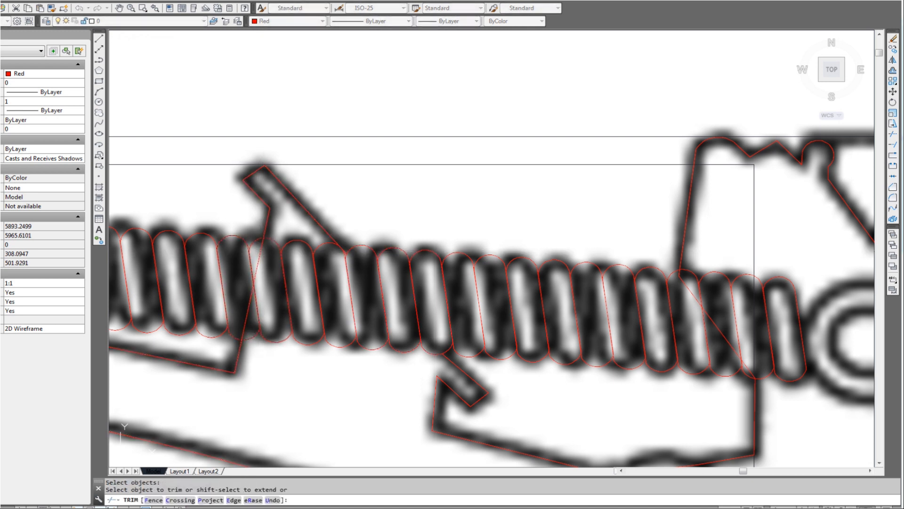
pyautogui.click(259, 262)
pyautogui.press('Return')
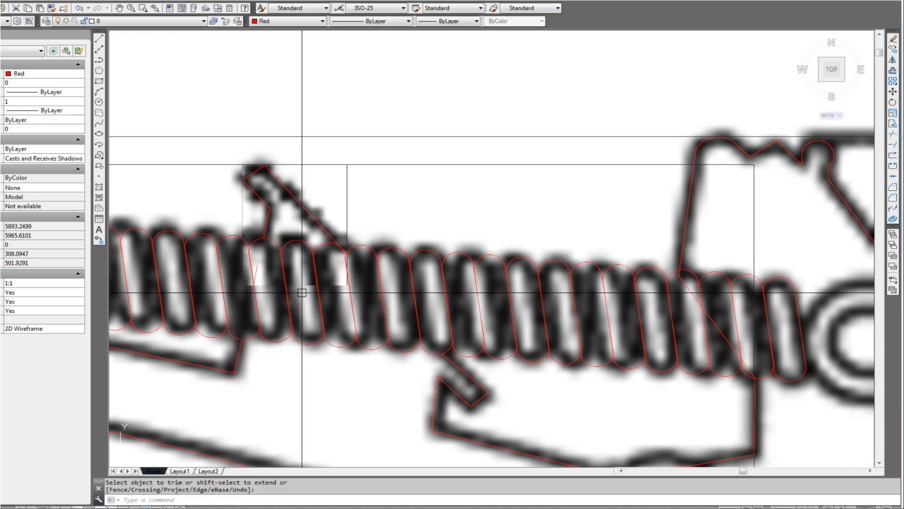
pyautogui.press('Return')
pyautogui.click(258, 272)
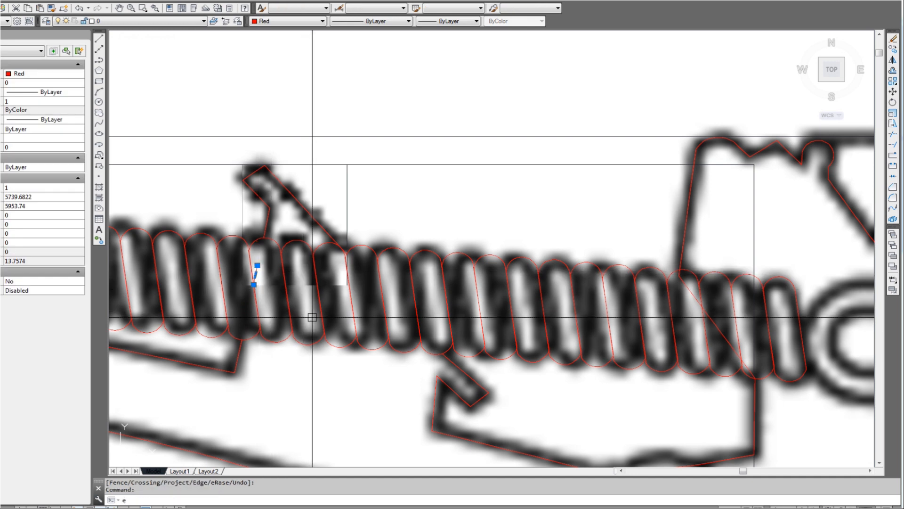
pyautogui.write('e')
pyautogui.press('Return')
pyautogui.scroll(-3, 468, 333)
pyautogui.scroll(3, 521, 324)
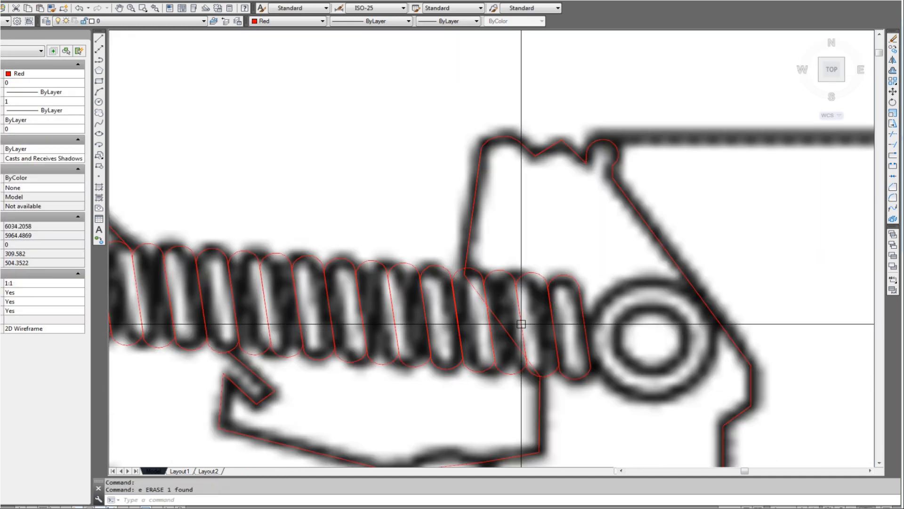
# Trim the rear bracket's diagonal line inside the coils and erase the short leftover segment
pyautogui.write('tr')
pyautogui.press('Return')
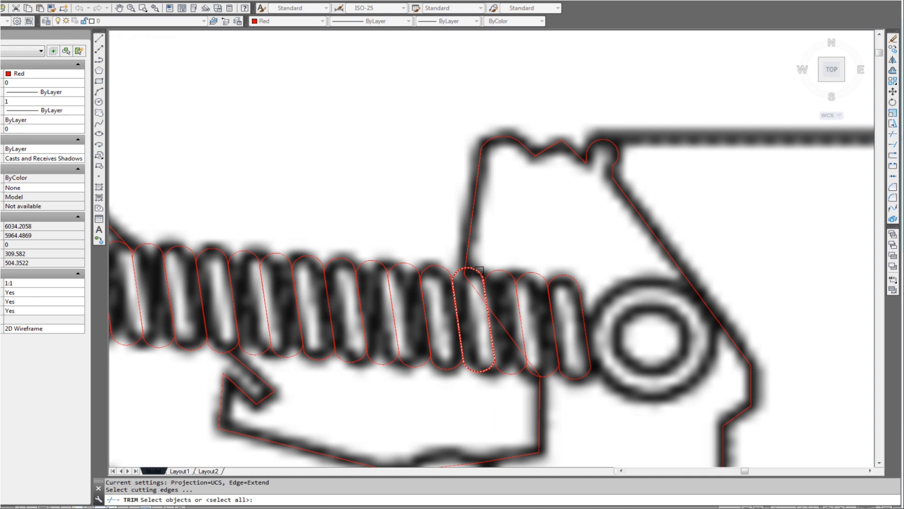
pyautogui.click(512, 328)
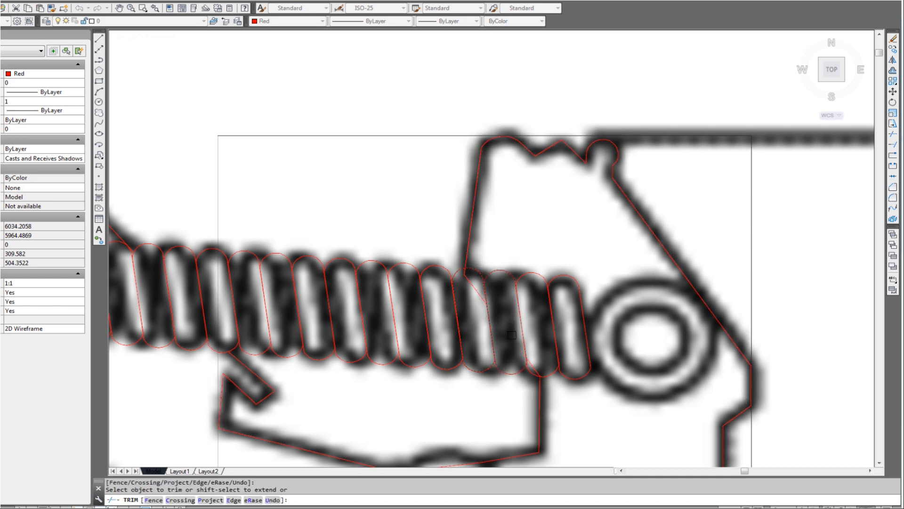
pyautogui.press('Return')
pyautogui.click(478, 297)
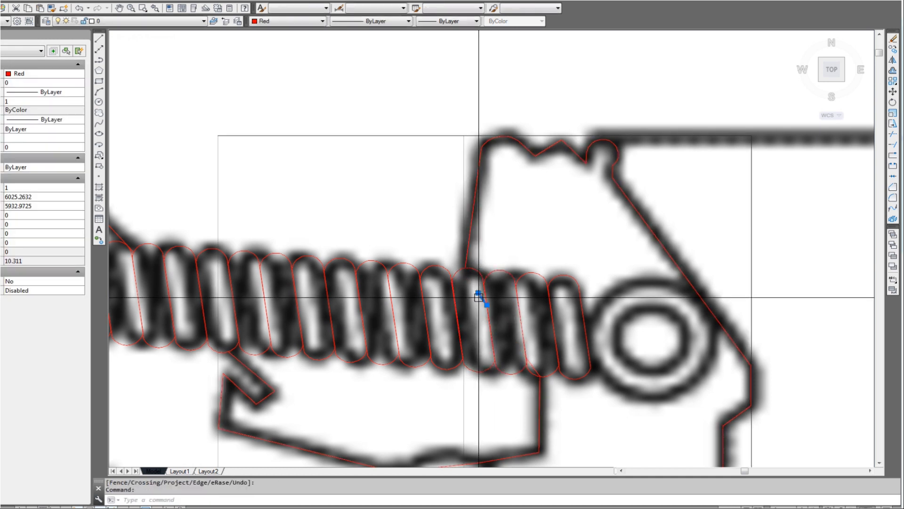
pyautogui.write('e')
pyautogui.press('Return')
pyautogui.scroll(2, 535, 376)
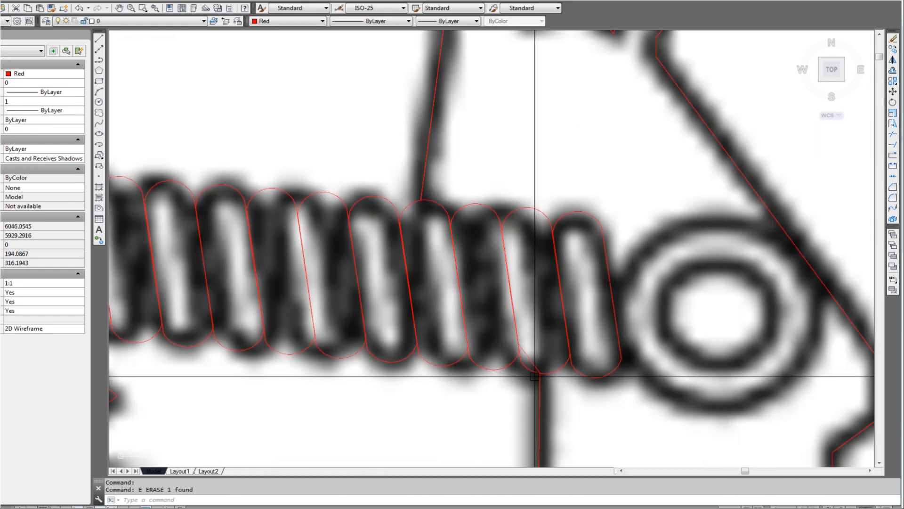
# Trim the remaining stub of the rear bracket's diagonal line inside the second-to-last coil
pyautogui.write('tr')
pyautogui.press('Return')
pyautogui.click(529, 371)
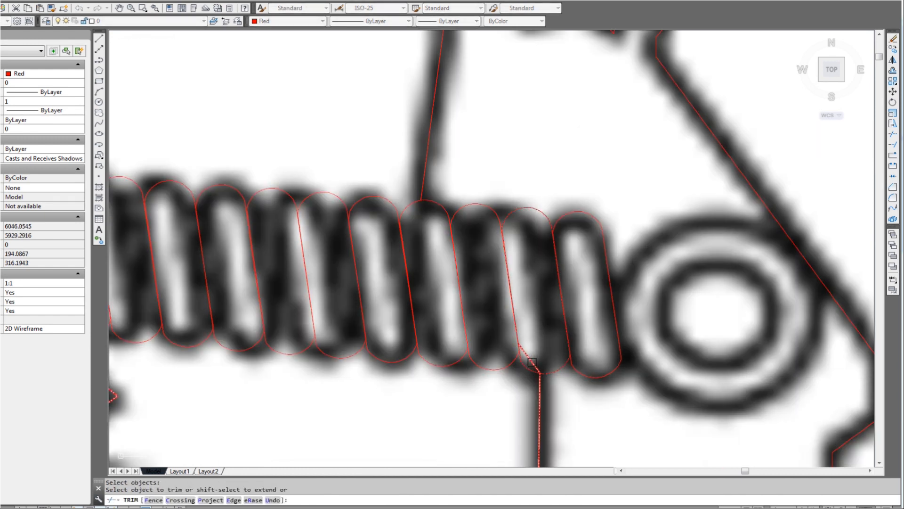
pyautogui.scroll(-10, 529, 317)
pyautogui.press('Escape')
pyautogui.moveTo(535, 373); pyautogui.dragTo(498, 273, button='middle')
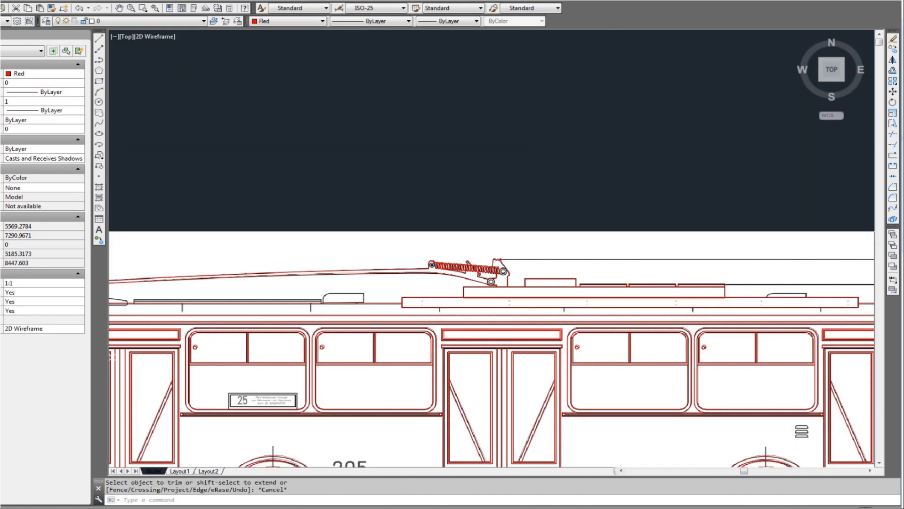
# Examine the traced side view against the reference image, from the whole vehicle to the rear roof
pyautogui.scroll(-7, 513, 330)
pyautogui.moveTo(514, 337); pyautogui.dragTo(509, 324, button='middle')
pyautogui.scroll(2, 299, 312)
pyautogui.scroll(-1, 687, 376)
pyautogui.moveTo(575, 359); pyautogui.dragTo(436, 344, button='middle')
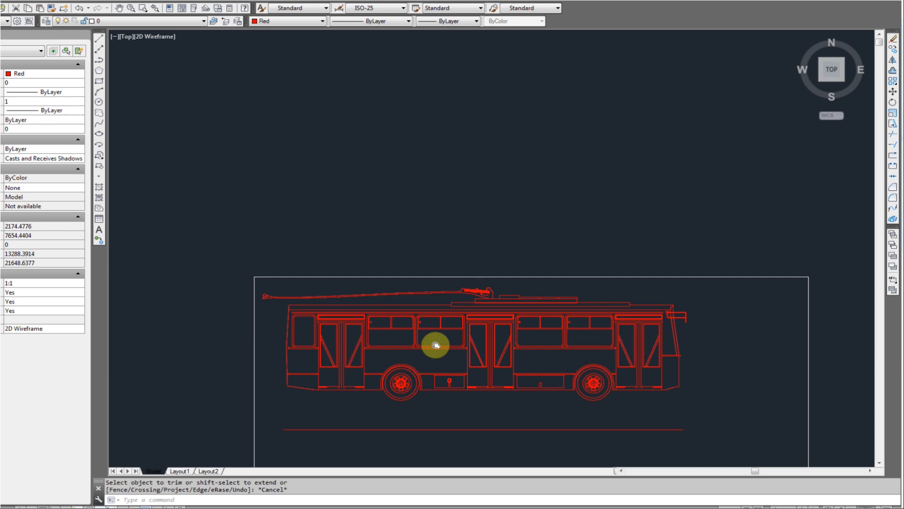
pyautogui.moveTo(436, 344); pyautogui.dragTo(408, 334, button='middle')
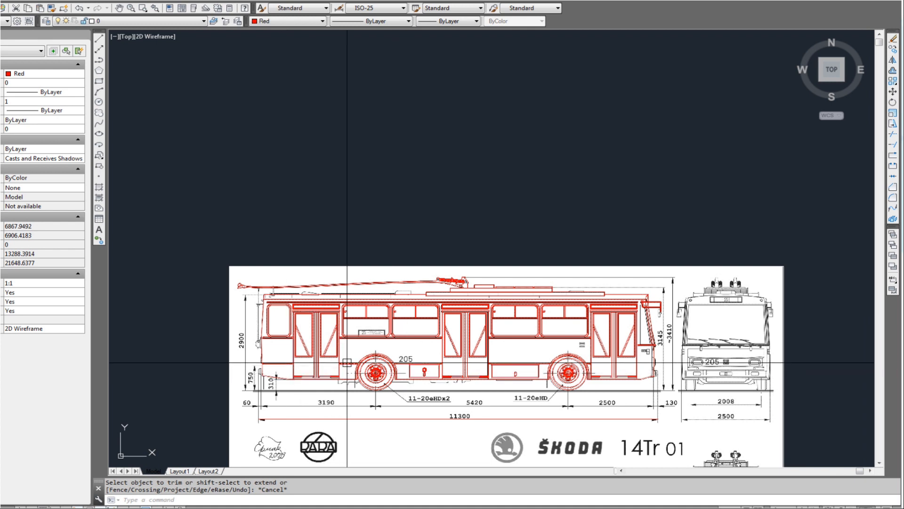
pyautogui.scroll(2, 655, 316)
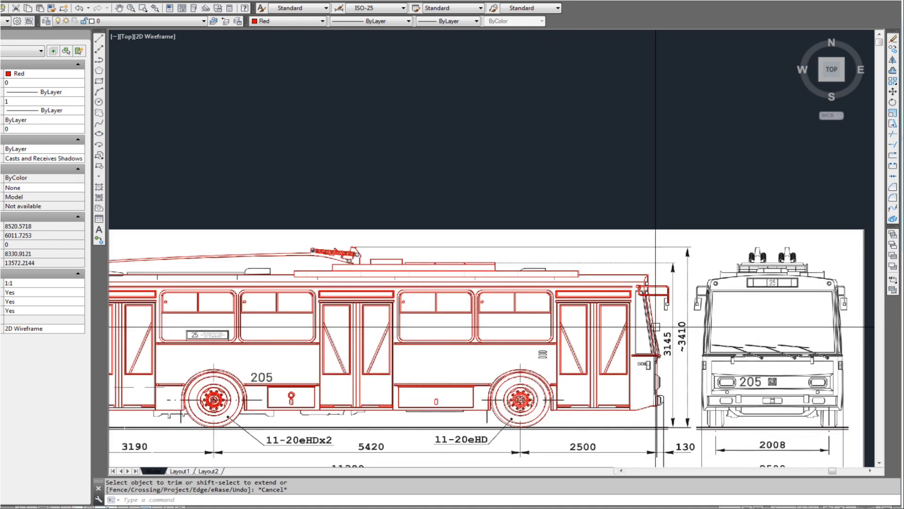
pyautogui.moveTo(450, 384); pyautogui.dragTo(636, 378, button='middle')
pyautogui.scroll(2, 252, 298)
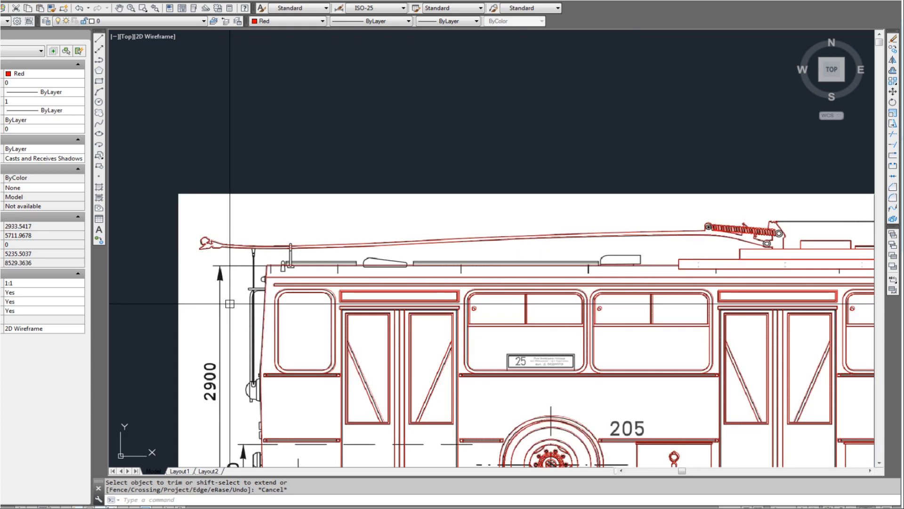
# Start a polyline along the bottom edge of the wedge-shaped cover on the rear roof, about 454 units long
pyautogui.scroll(2, 254, 391)
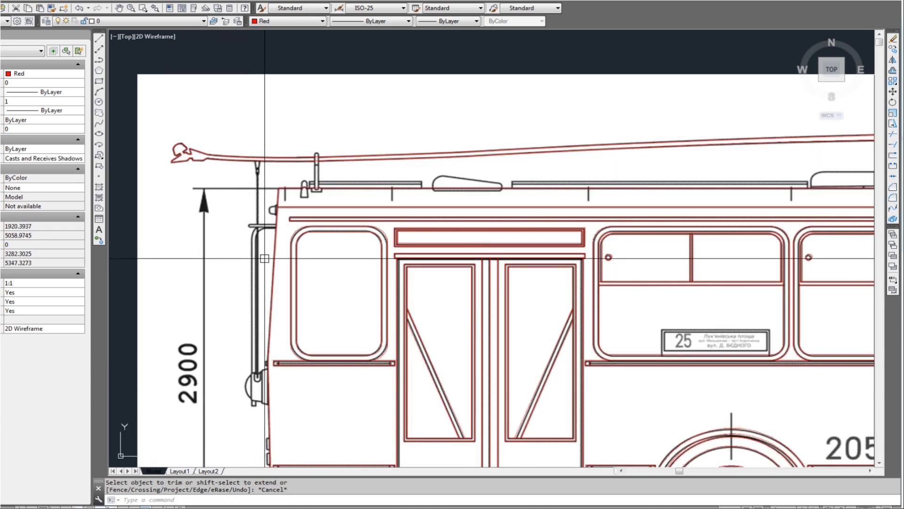
pyautogui.scroll(2, 466, 202)
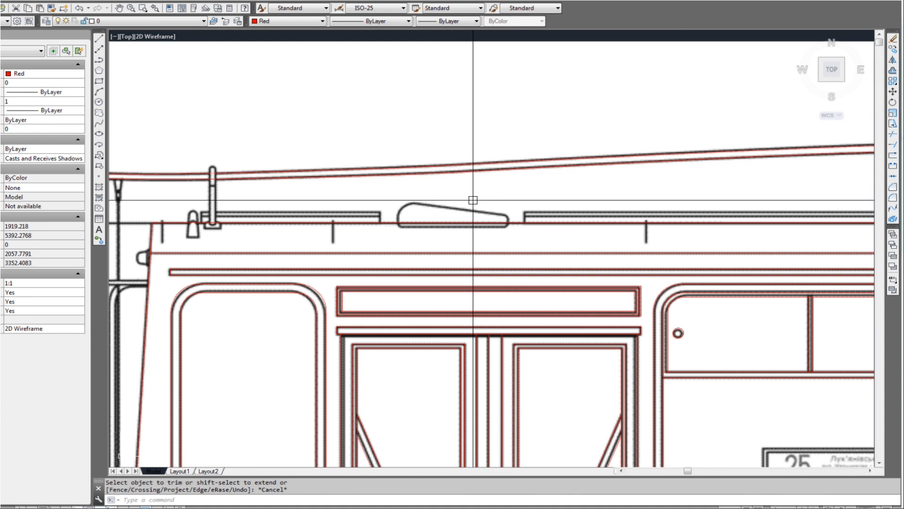
pyautogui.scroll(2, 412, 226)
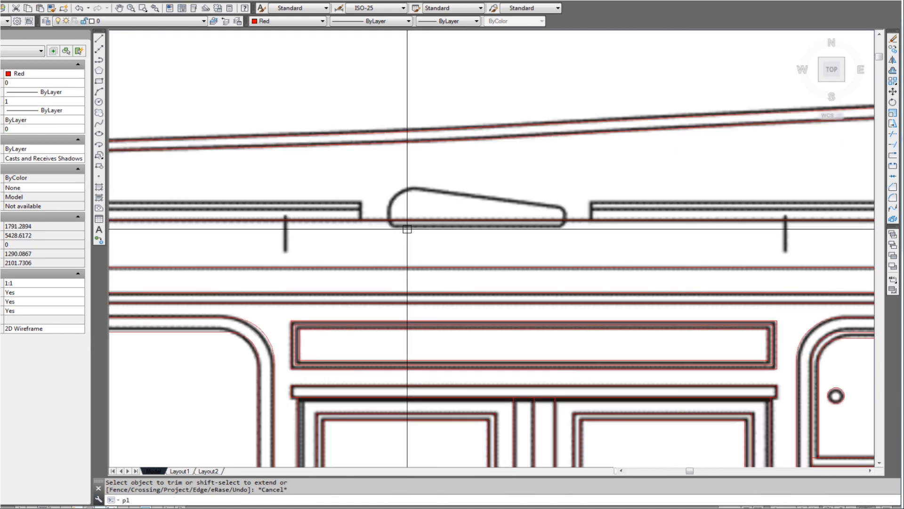
pyautogui.write('pl')
pyautogui.press('Return')
pyautogui.scroll(2, 406, 226)
pyautogui.click(384, 230)
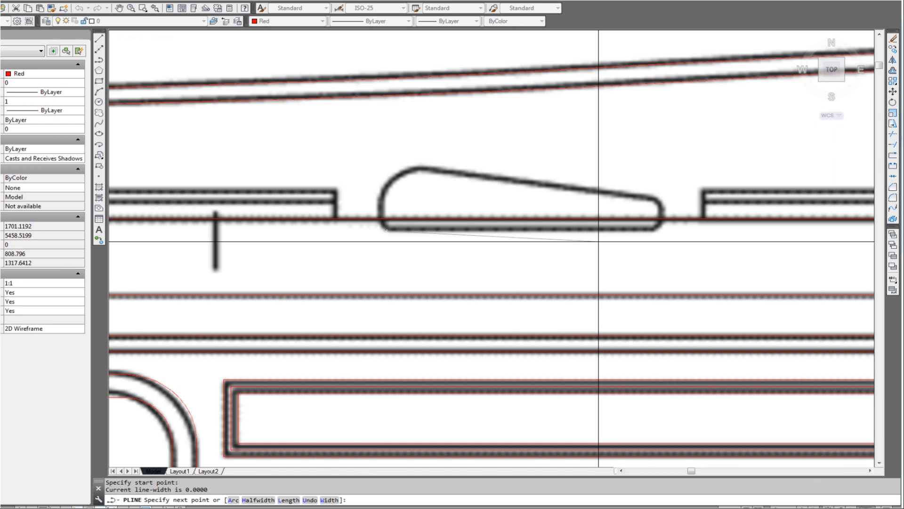
pyautogui.press('F8')
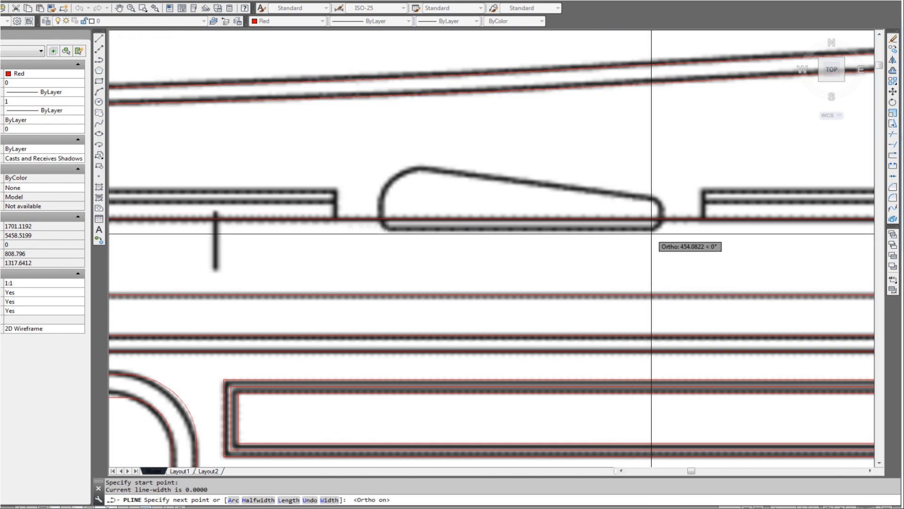
pyautogui.click(651, 234)
# Continue the polyline with a three-point arc around the cover's lower front corner, ending at the roof line
pyautogui.scroll(3, 658, 231)
pyautogui.moveTo(657, 232); pyautogui.dragTo(585, 250, button='middle')
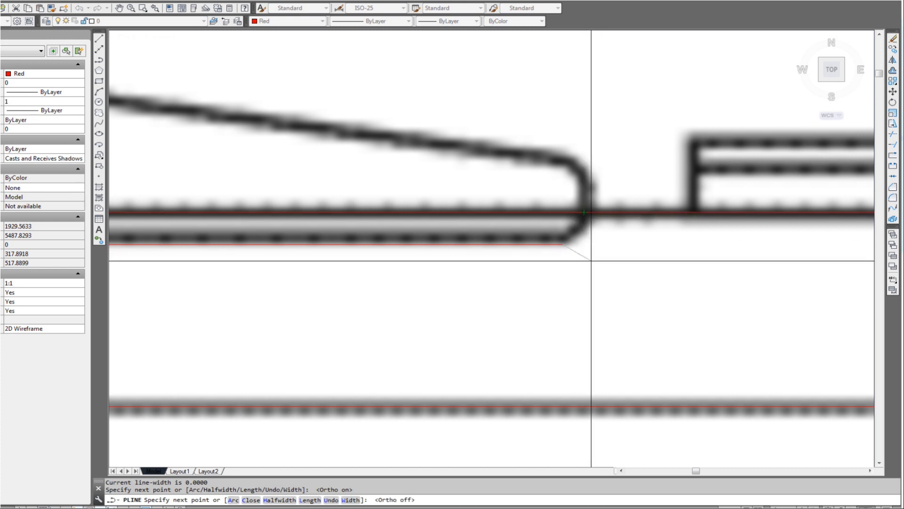
pyautogui.press('Return')
pyautogui.write('s')
pyautogui.press('Return')
pyautogui.click(582, 233)
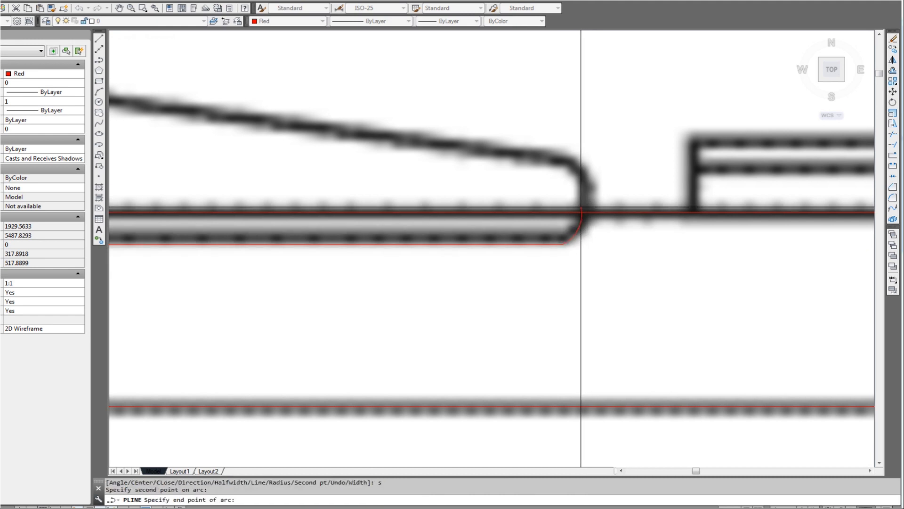
pyautogui.press('F3')
pyautogui.click(582, 213)
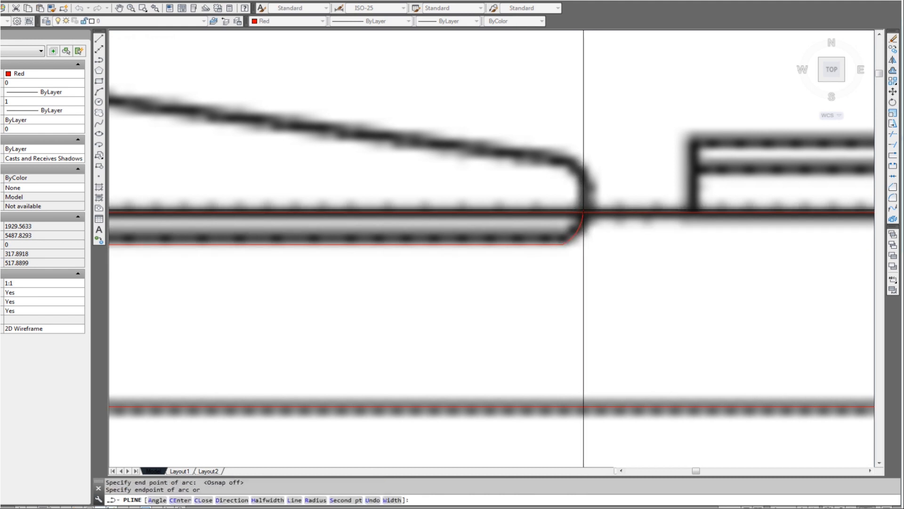
# Add the cover's short vertical front edge and a three-point arc around its upper front corner
pyautogui.scroll(2, 584, 213)
pyautogui.write('l')
pyautogui.press('Return')
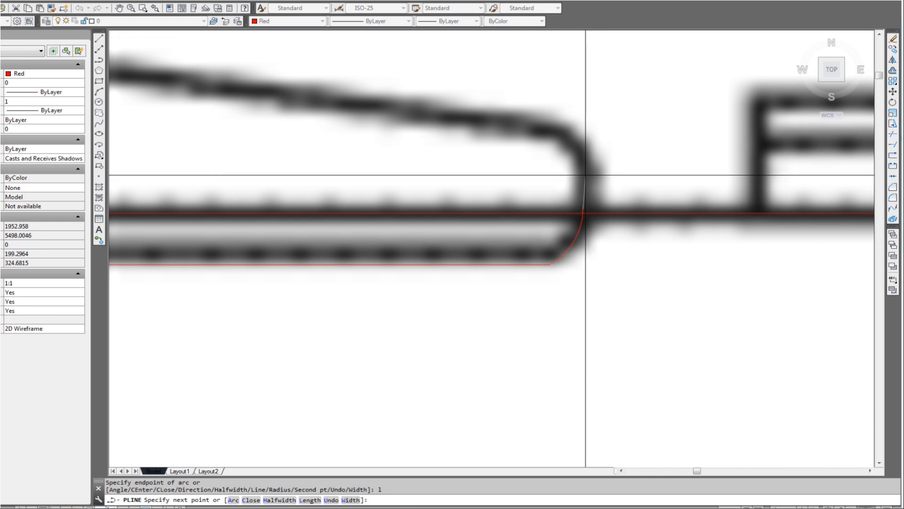
pyautogui.press('F8')
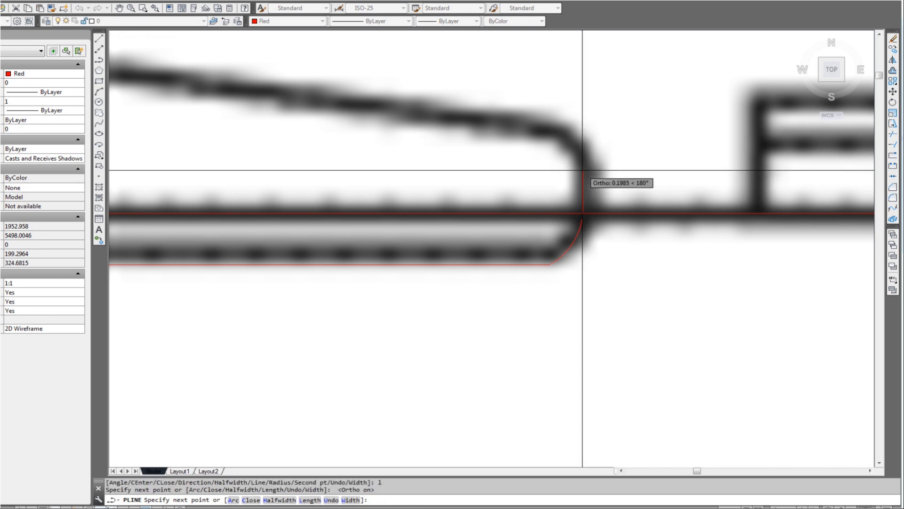
pyautogui.write('a')
pyautogui.press('Return')
pyautogui.write('s')
pyautogui.press('Return')
pyautogui.click(576, 162)
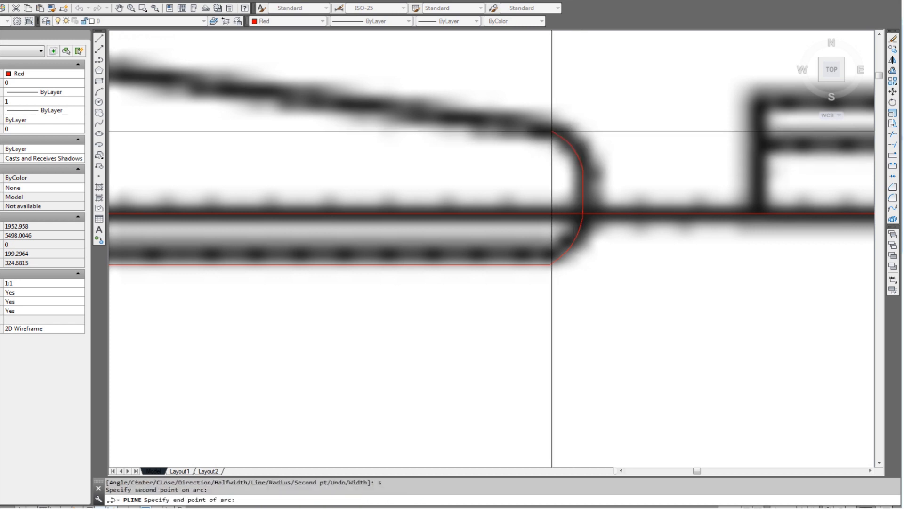
pyautogui.click(548, 129)
# Draw the cover's slanted top edge as a straight segment up to the start of the large rear curve
pyautogui.scroll(-5, 532, 148)
pyautogui.moveTo(443, 197); pyautogui.dragTo(533, 232, button='middle')
pyautogui.write('l')
pyautogui.press('Return')
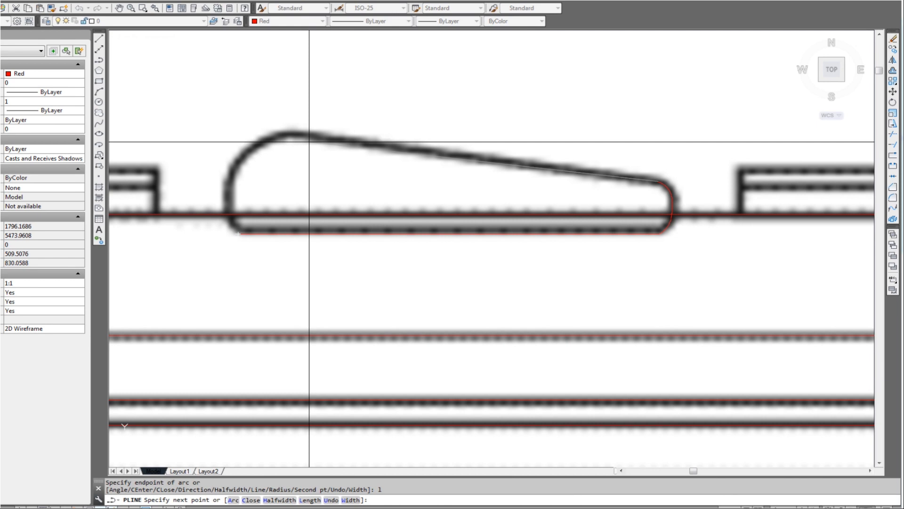
pyautogui.scroll(2, 301, 137)
pyautogui.click(293, 130)
# Trace the cover's large rounded upper rear corner with a three-point arc
pyautogui.write('a')
pyautogui.press('Return')
pyautogui.write('s')
pyautogui.press('Return')
pyautogui.click(248, 139)
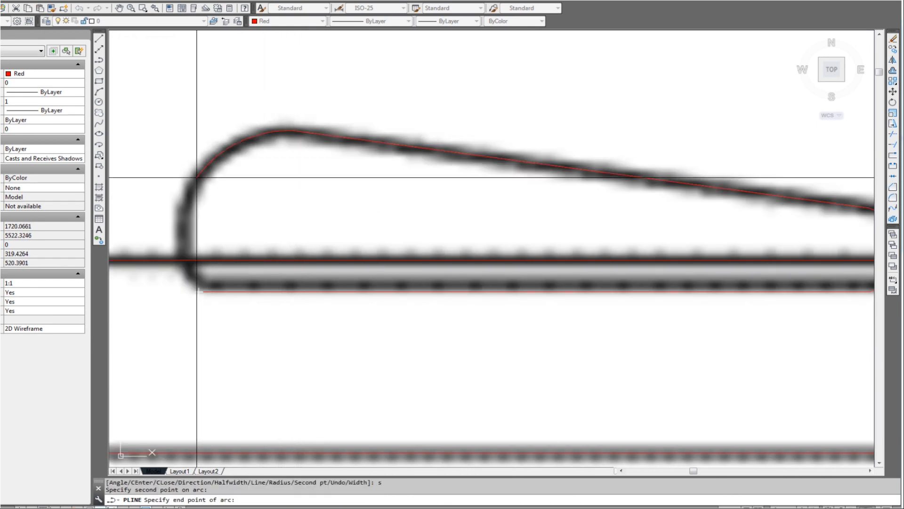
pyautogui.click(186, 196)
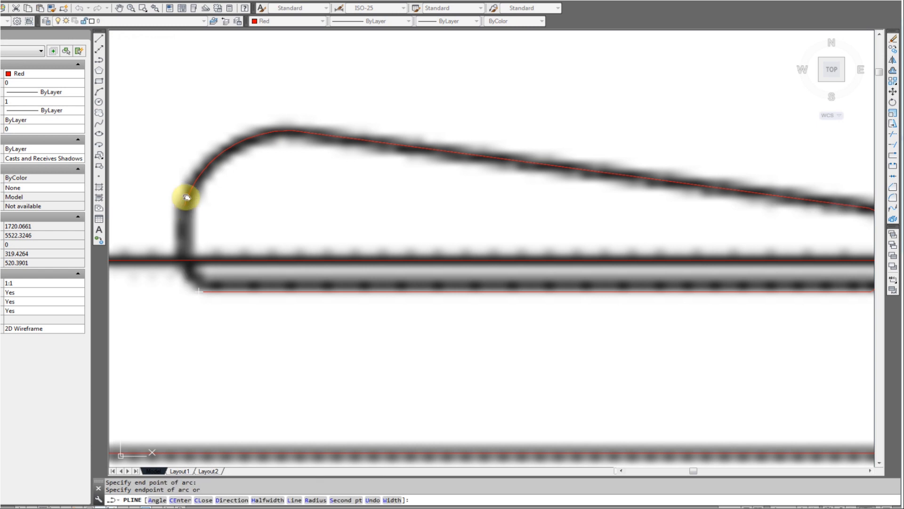
# Add the cover's vertical rear edge as a straight segment ending just below the roof line
pyautogui.write('l')
pyautogui.press('Return')
pyautogui.scroll(2, 183, 231)
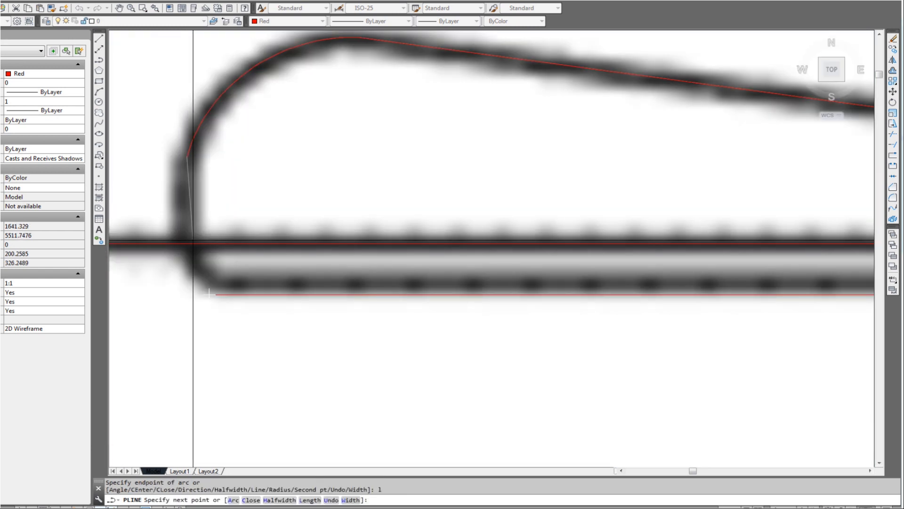
pyautogui.click(196, 255)
# Close the cover outline with a three-point arc around the lower rear corner, snapped to the polyline's start point
pyautogui.write('a')
pyautogui.press('Return')
pyautogui.write('s Second p')
pyautogui.press('Return')
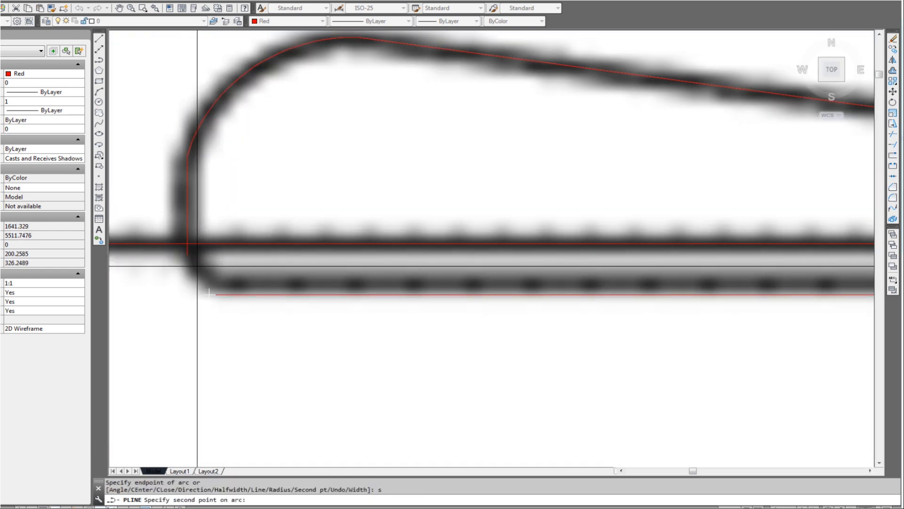
pyautogui.press('F8')
pyautogui.click(192, 279)
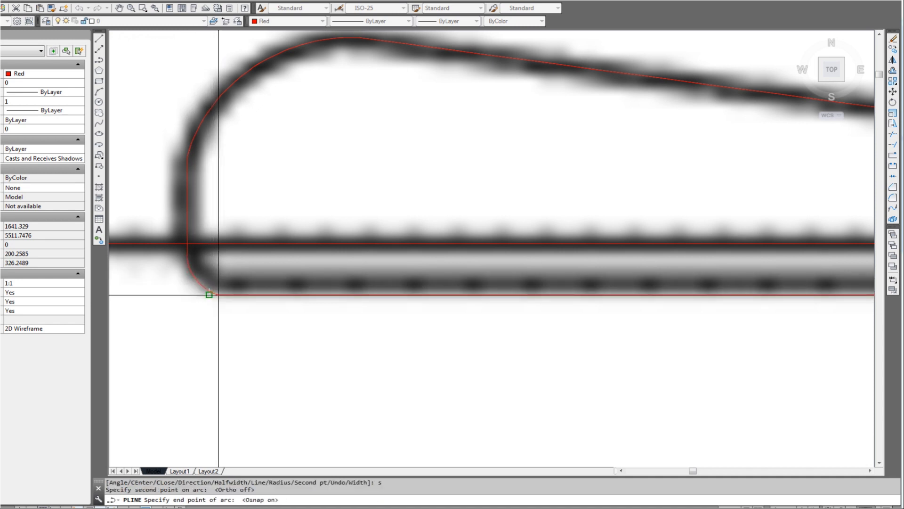
pyautogui.click(213, 295)
pyautogui.press('Return')
# Stretch the cover outline's lower rear vertex slightly along the bottom edge and save the drawing
pyautogui.click(217, 297)
pyautogui.click(209, 295)
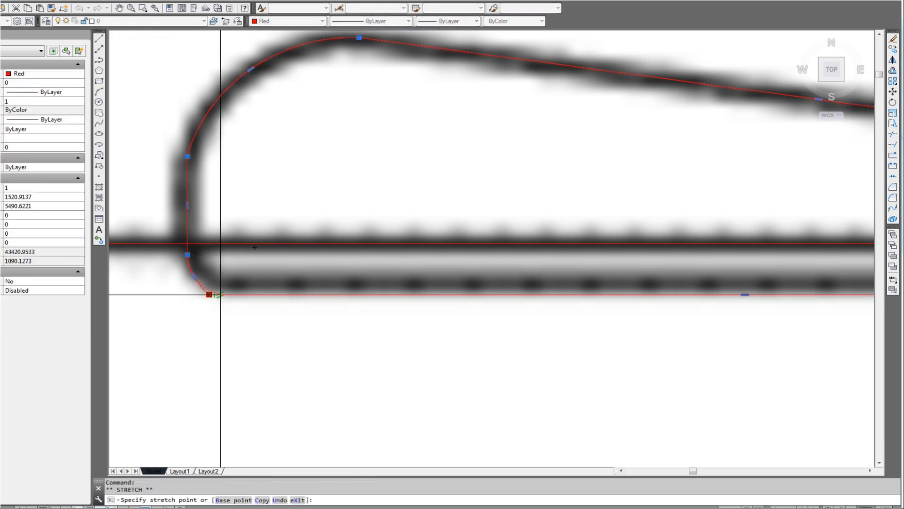
pyautogui.press('Escape')
pyautogui.scroll(-3, 343, 289)
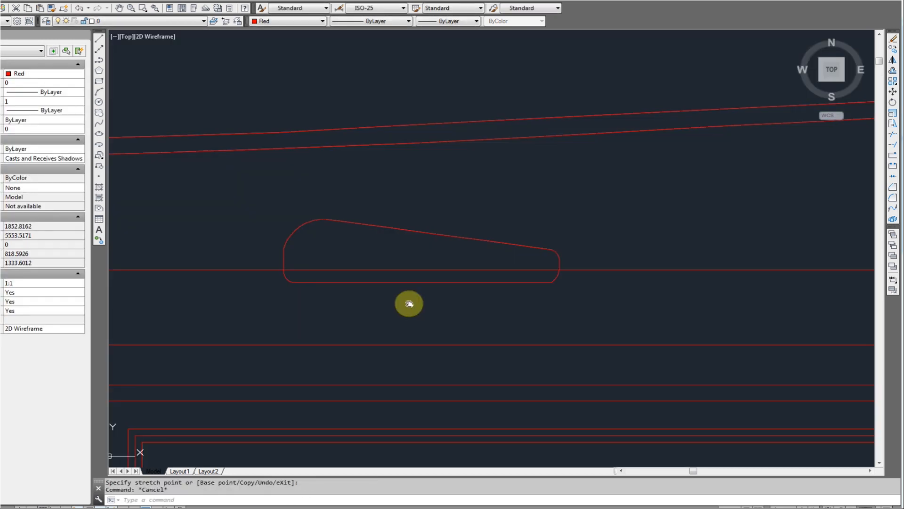
pyautogui.scroll(-2, 414, 298)
pyautogui.scroll(-2, 414, 302)
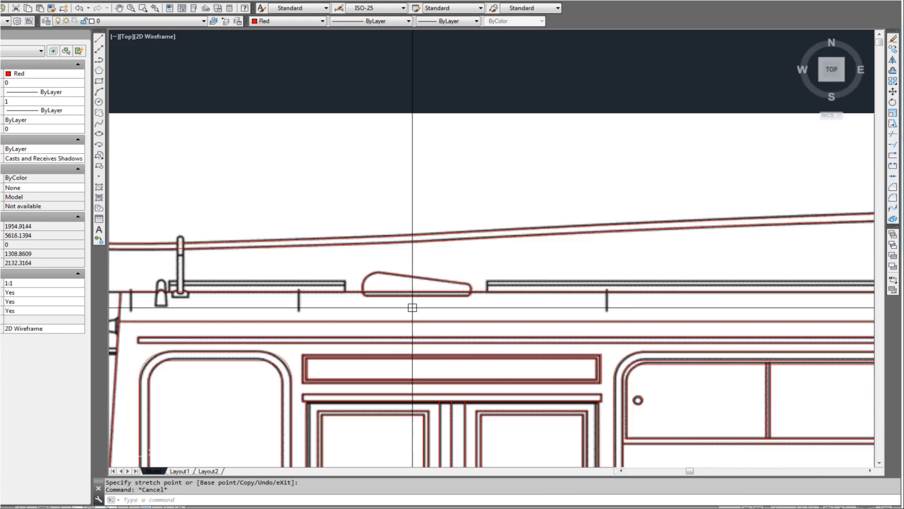
pyautogui.hotkey('ctrl', 's')
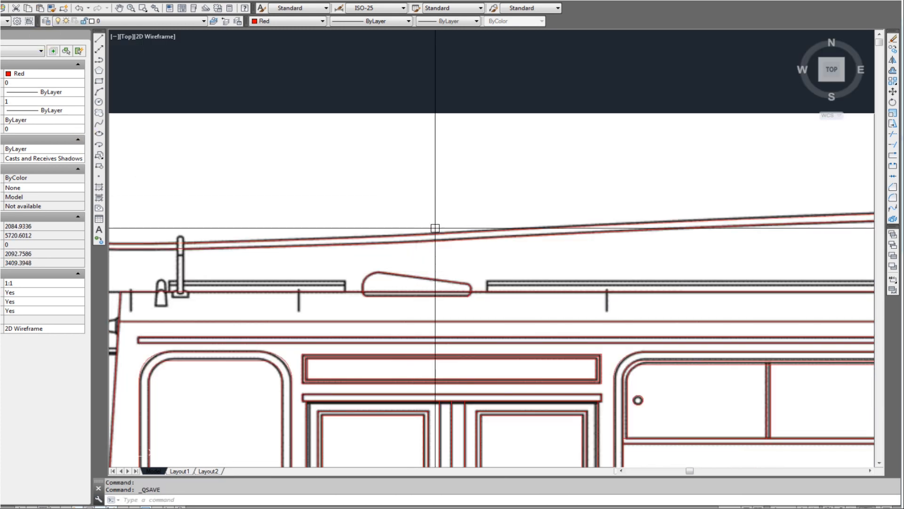
# Review the complete traced side view against the reference sheet
pyautogui.scroll(-5, 435, 243)
pyautogui.moveTo(588, 328); pyautogui.dragTo(384, 231, button='middle')
pyautogui.scroll(-1, 544, 282)
pyautogui.moveTo(561, 309); pyautogui.dragTo(453, 294, button='middle')
pyautogui.scroll(-1, 485, 292)
pyautogui.scroll(-1, 484, 292)
pyautogui.moveTo(504, 348)
pyautogui.mouseDown(button='middle')
pyautogui.moveTo(486, 307)
pyautogui.moveTo(484, 318)
pyautogui.mouseUp(button='middle')
pyautogui.scroll(1, 456, 240)
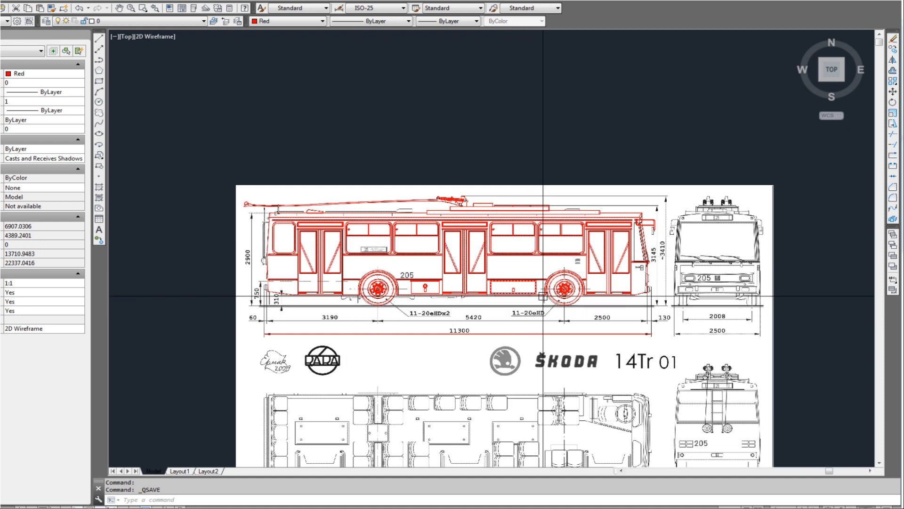
pyautogui.moveTo(615, 293)
pyautogui.mouseDown(button='middle')
pyautogui.moveTo(609, 315)
pyautogui.moveTo(585, 312)
pyautogui.mouseUp(button='middle')
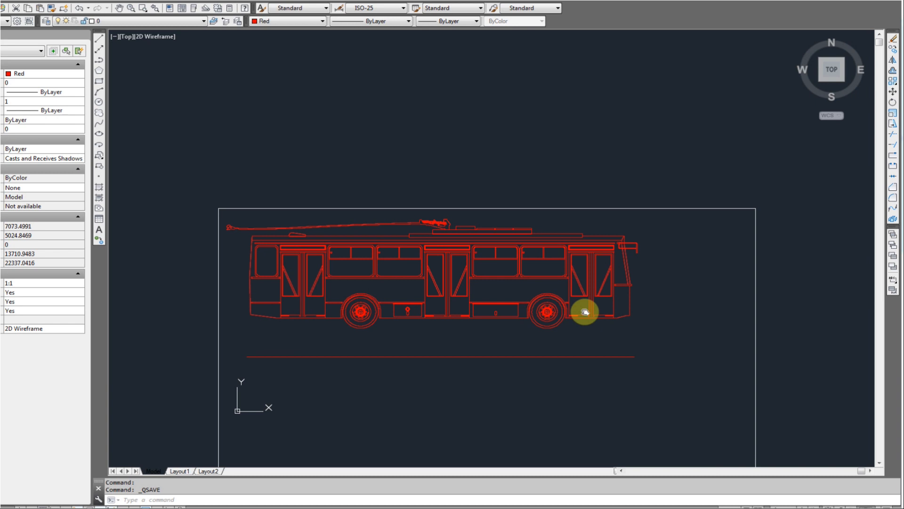
pyautogui.moveTo(585, 312); pyautogui.dragTo(583, 313, button='middle')
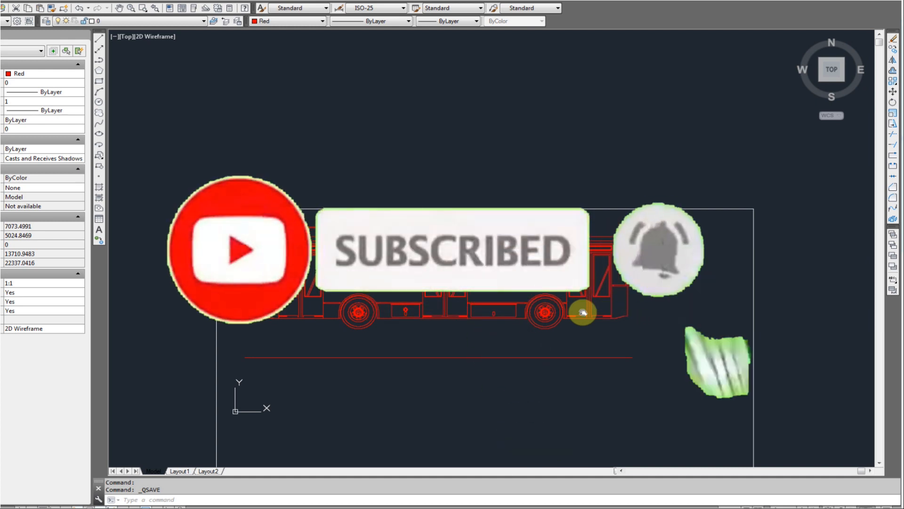
pyautogui.scroll(4, 580, 307)
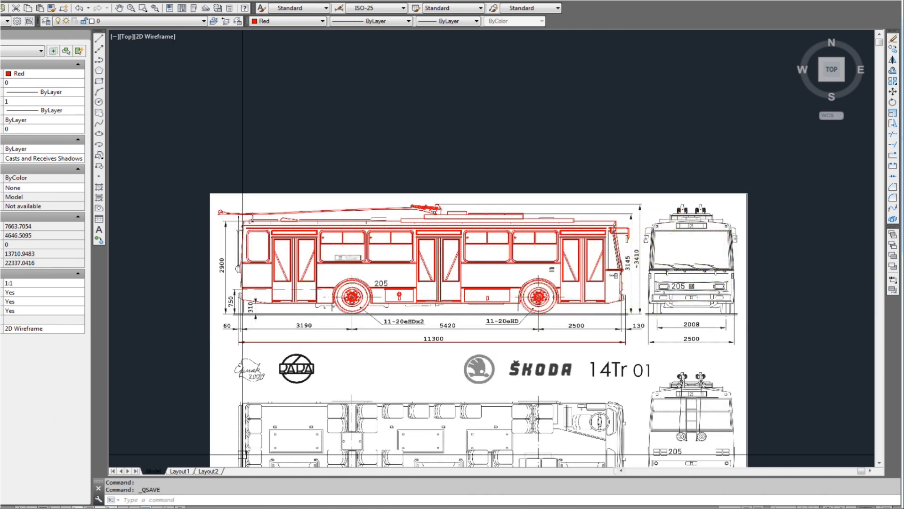
pyautogui.click(725, 506)
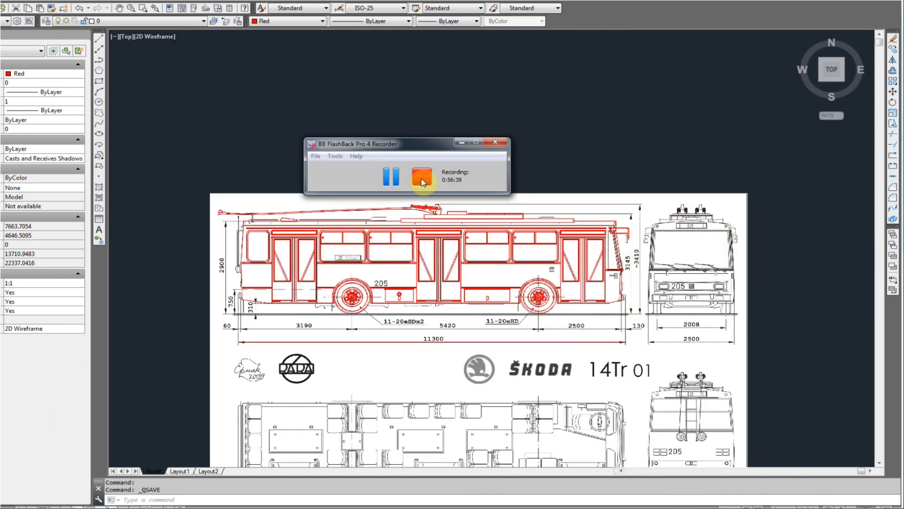